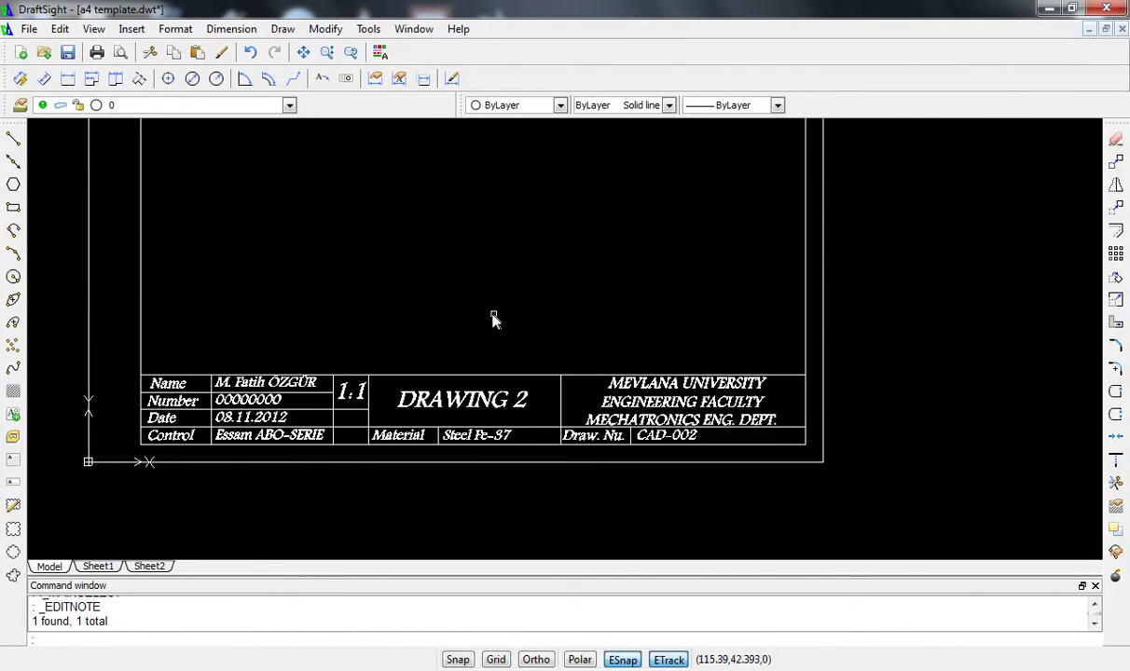
- Zoom and pan the A4 template sheet so empty drawing space beside the frame is visible
{"action": "scroll", "coordinate": [442, 361], "scroll_direction": "up", "scroll_amount": 2}
{"action": "scroll", "coordinate": [431, 364], "scroll_direction": "up", "scroll_amount": 1}
{"action": "scroll", "coordinate": [415, 296], "scroll_direction": "up", "scroll_amount": 2}
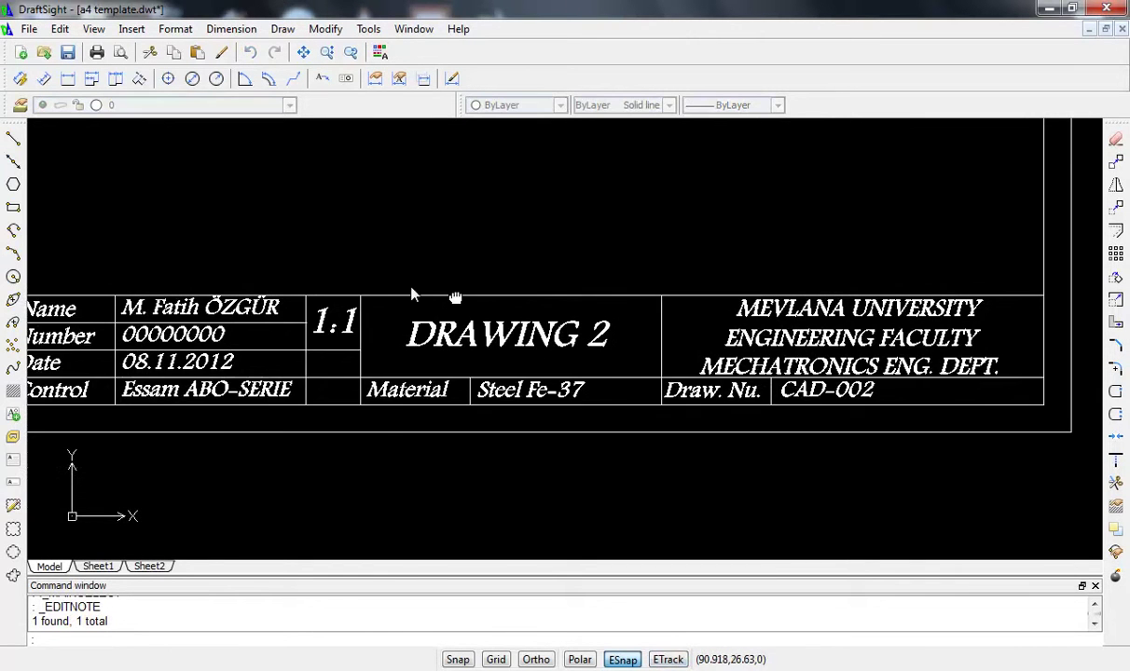
{"action": "scroll", "coordinate": [434, 311], "scroll_direction": "down", "scroll_amount": 2}
{"action": "scroll", "coordinate": [804, 261], "scroll_direction": "down", "scroll_amount": 1}
{"action": "middle_click_drag", "start_coordinate": [857, 265], "coordinate": [442, 449]}
{"action": "scroll", "coordinate": [508, 359], "scroll_direction": "down", "scroll_amount": 1}
{"action": "scroll", "coordinate": [503, 321], "scroll_direction": "down", "scroll_amount": 1}
{"action": "scroll", "coordinate": [532, 299], "scroll_direction": "down", "scroll_amount": 3}
{"action": "mouse_move", "coordinate": [550, 294]}
{"action": "middle_mouse_down"}
{"action": "mouse_move", "coordinate": [471, 333]}
{"action": "mouse_move", "coordinate": [358, 324]}
{"action": "middle_mouse_up"}
{"action": "scroll", "coordinate": [464, 328], "scroll_direction": "up", "scroll_amount": 1}
{"action": "scroll", "coordinate": [459, 328], "scroll_direction": "up", "scroll_amount": 2}
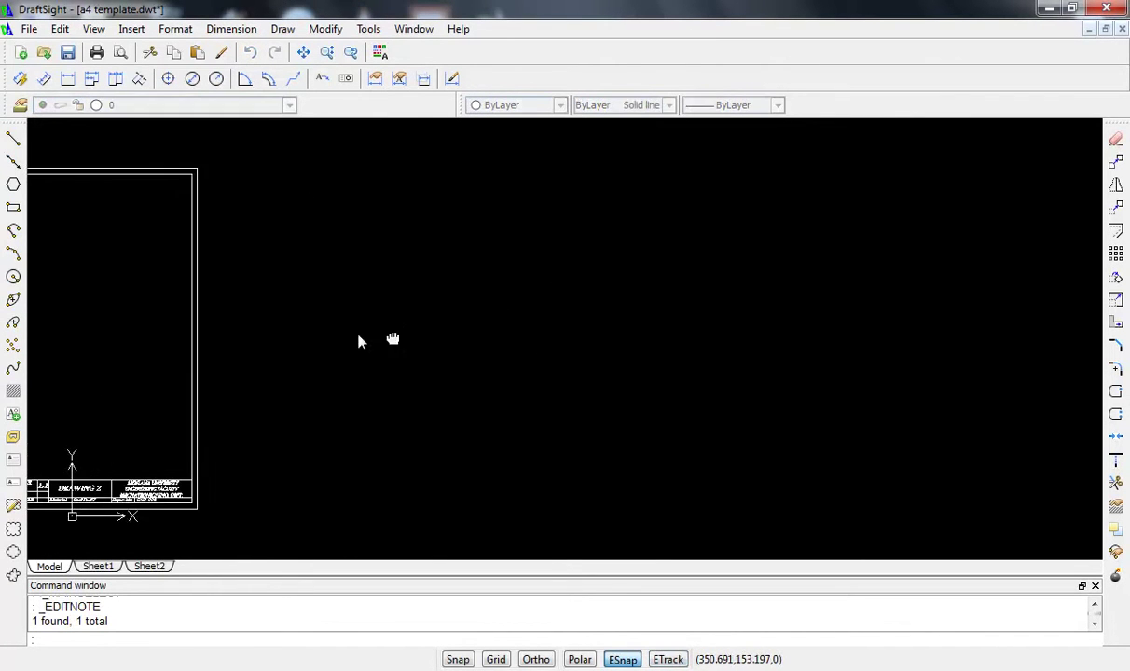
- Start a line at the first corner with Ortho on and draw the 23-unit vertical edge
{"action": "left_click", "coordinate": [13, 138]}
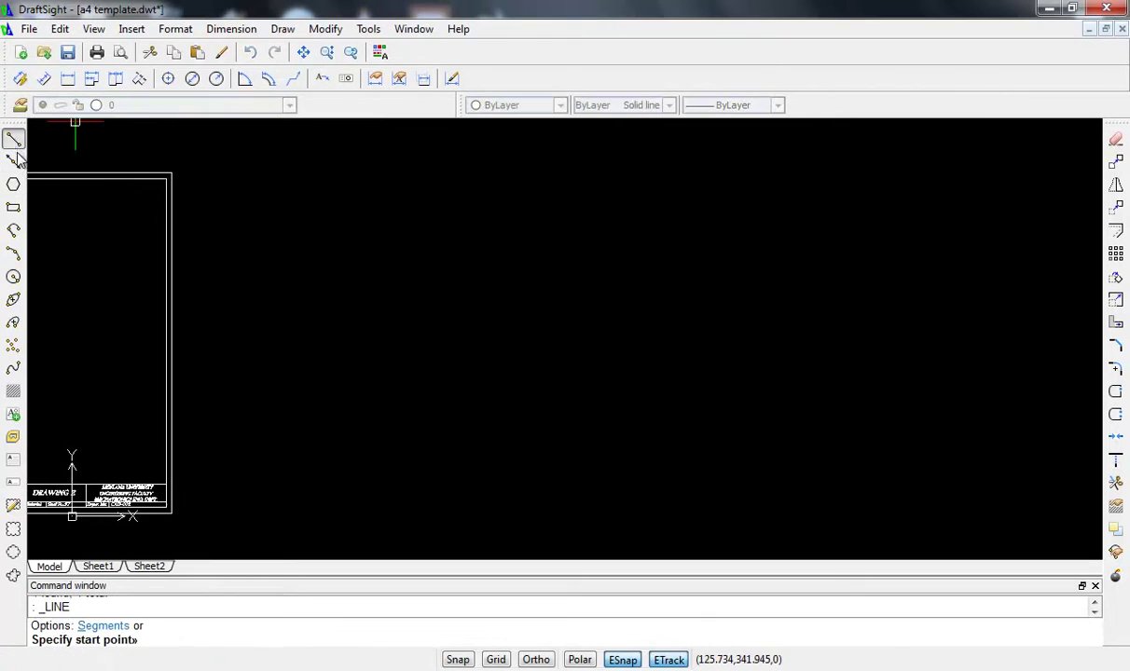
{"action": "left_click", "coordinate": [355, 234]}
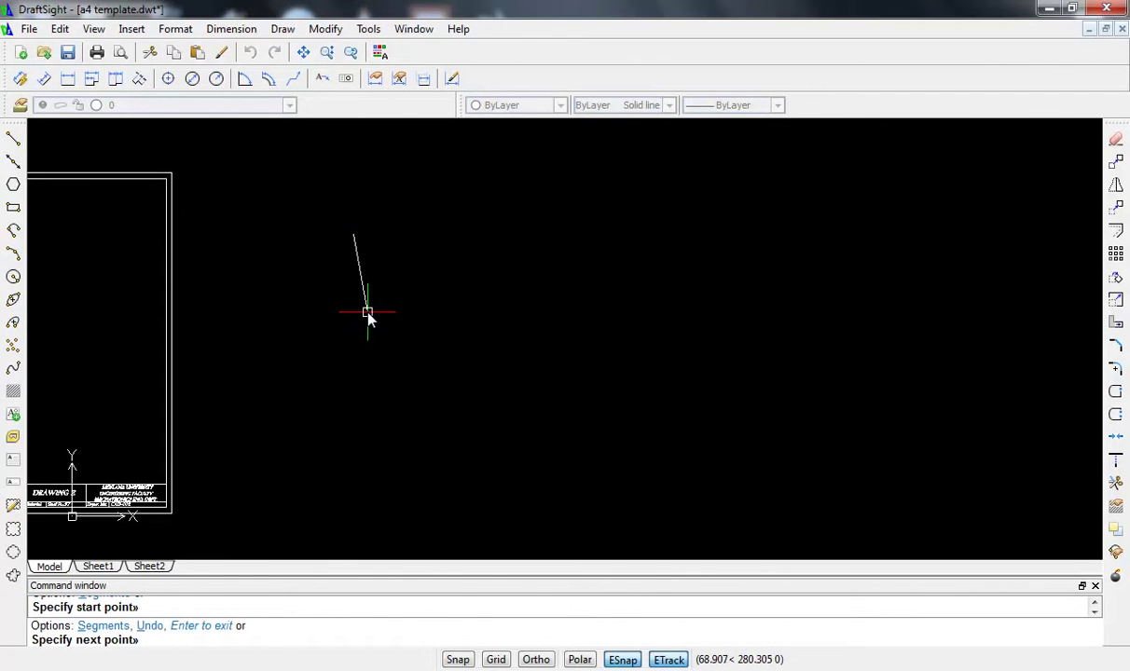
{"action": "key", "text": "F8"}
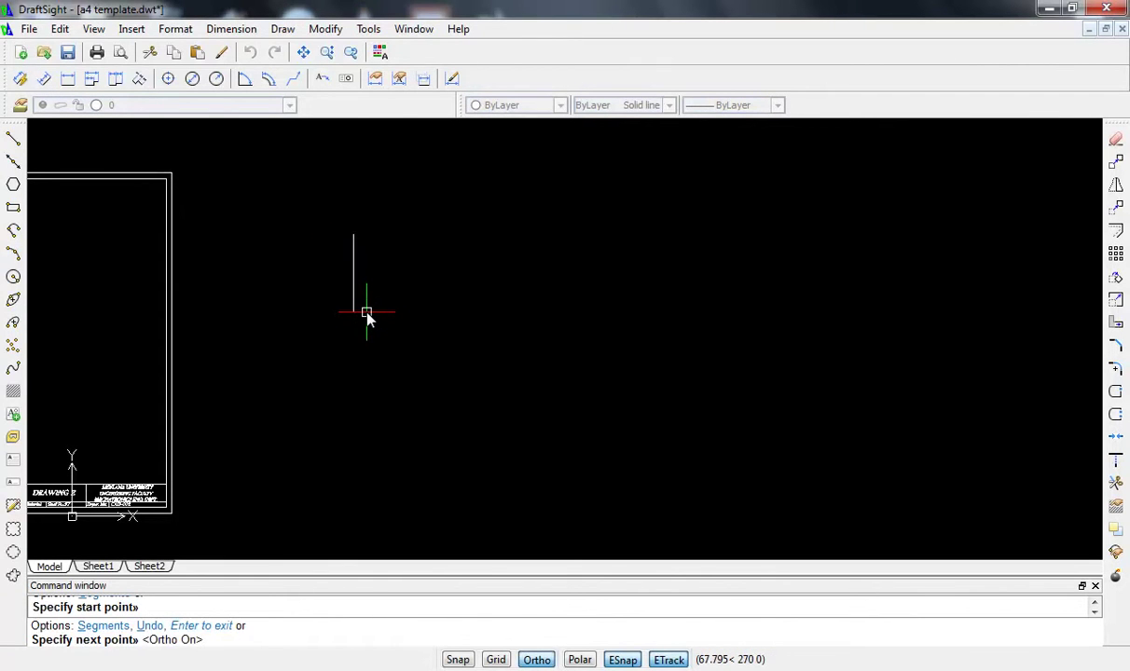
{"action": "type", "text": "23"}
{"action": "key", "text": "Return"}
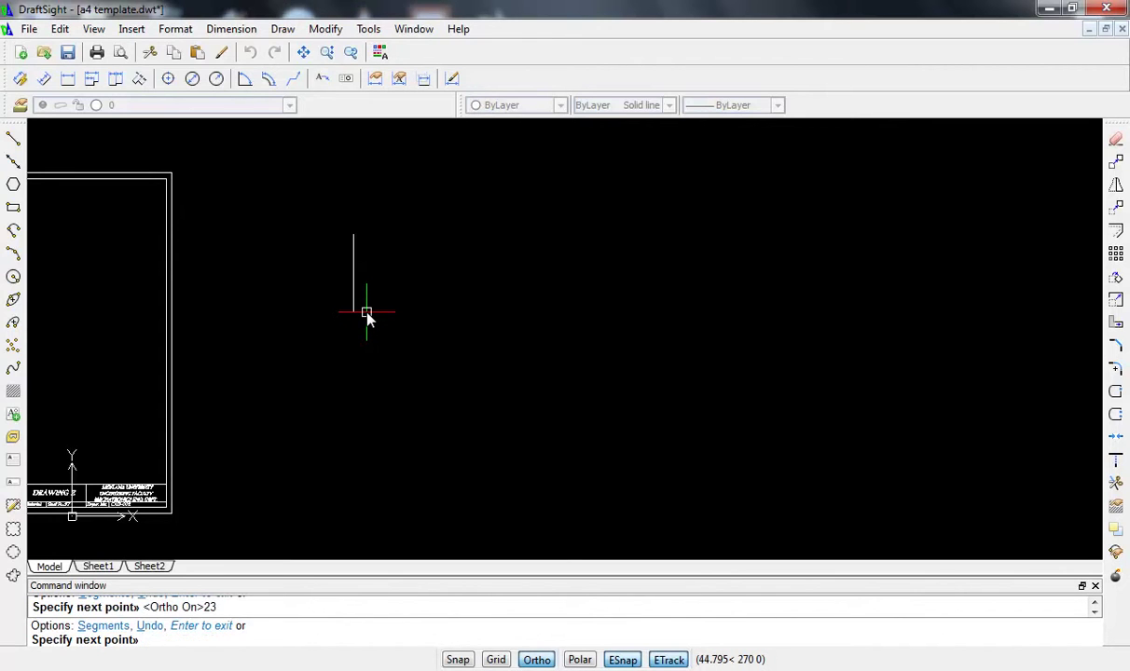
- Add the 82-unit edge and opposite 23-unit edge, then close the 82 × 23 rectangle
{"action": "scroll", "coordinate": [464, 243], "scroll_direction": "up", "scroll_amount": 3}
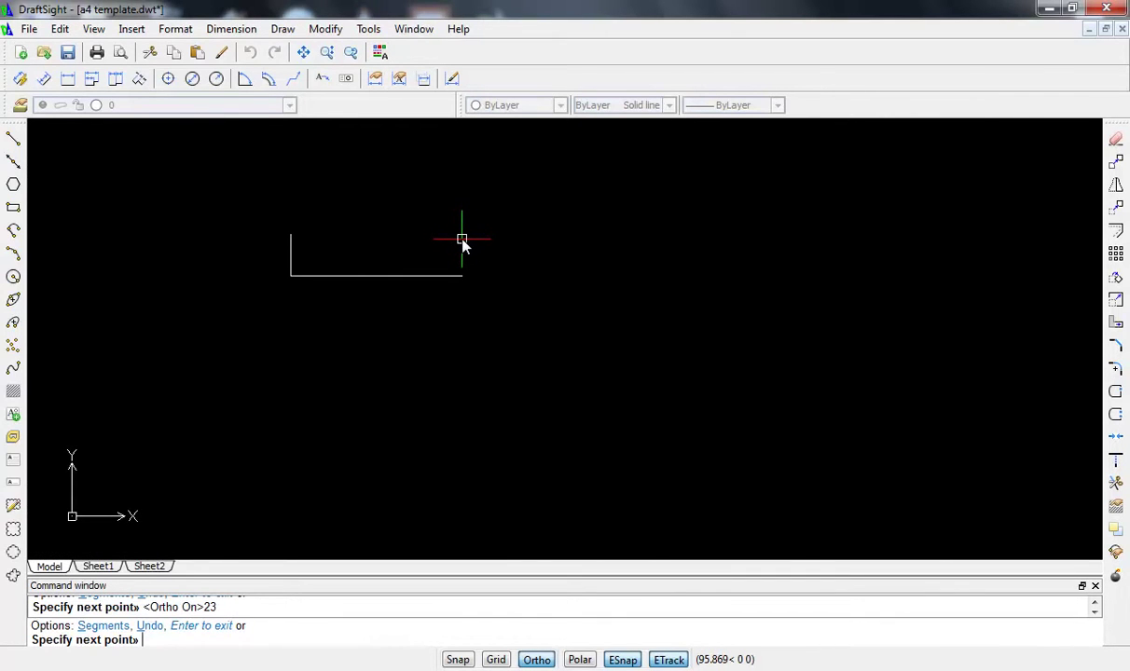
{"action": "type", "text": "82"}
{"action": "key", "text": "Return"}
{"action": "scroll", "coordinate": [439, 229], "scroll_direction": "up", "scroll_amount": 1}
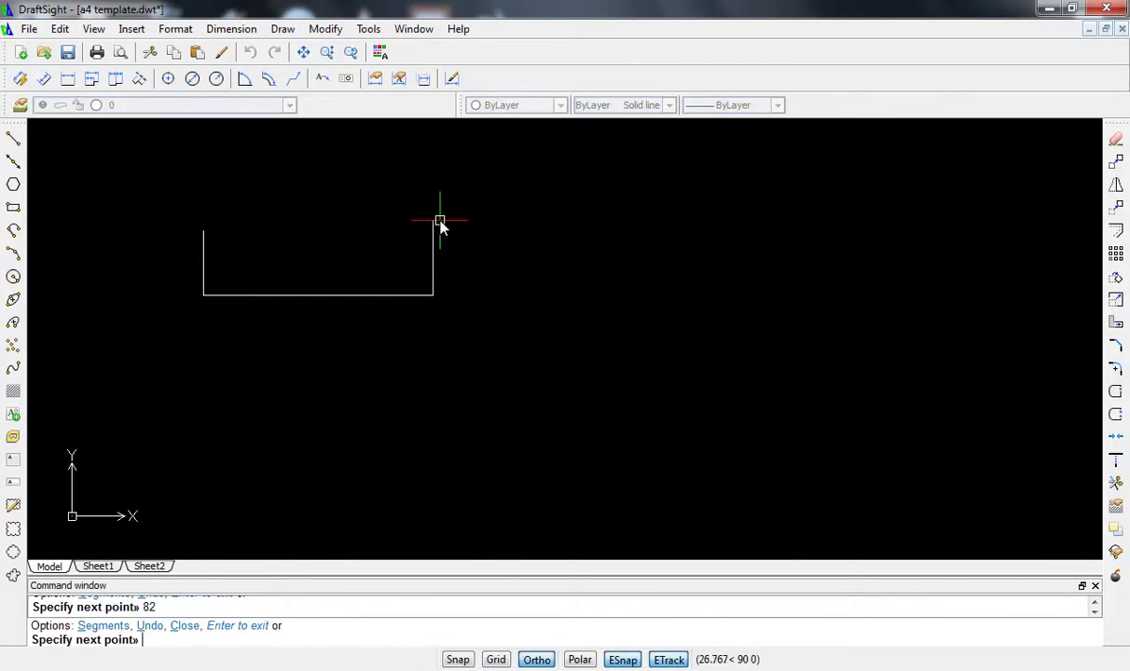
{"action": "type", "text": "23"}
{"action": "key", "text": "Return"}
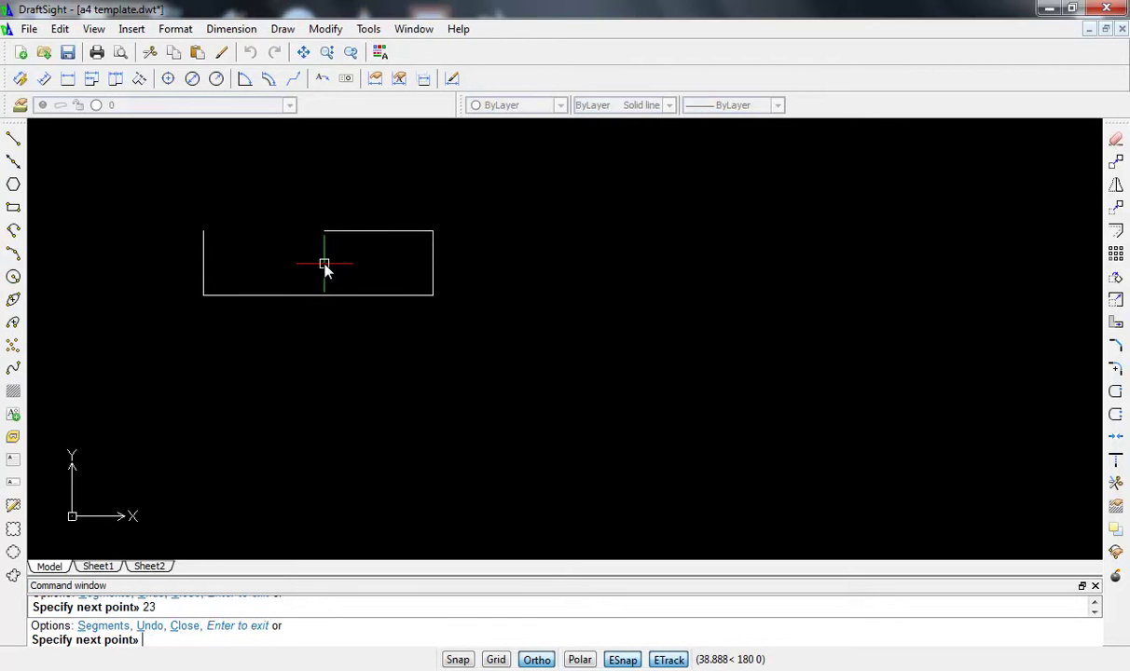
{"action": "type", "text": "c"}
{"action": "key", "text": "Return"}
{"action": "scroll", "coordinate": [276, 268], "scroll_direction": "up", "scroll_amount": 2}
{"action": "scroll", "coordinate": [276, 268], "scroll_direction": "down", "scroll_amount": 1}
{"action": "scroll", "coordinate": [276, 268], "scroll_direction": "up", "scroll_amount": 1}
{"action": "scroll", "coordinate": [276, 271], "scroll_direction": "up", "scroll_amount": 1}
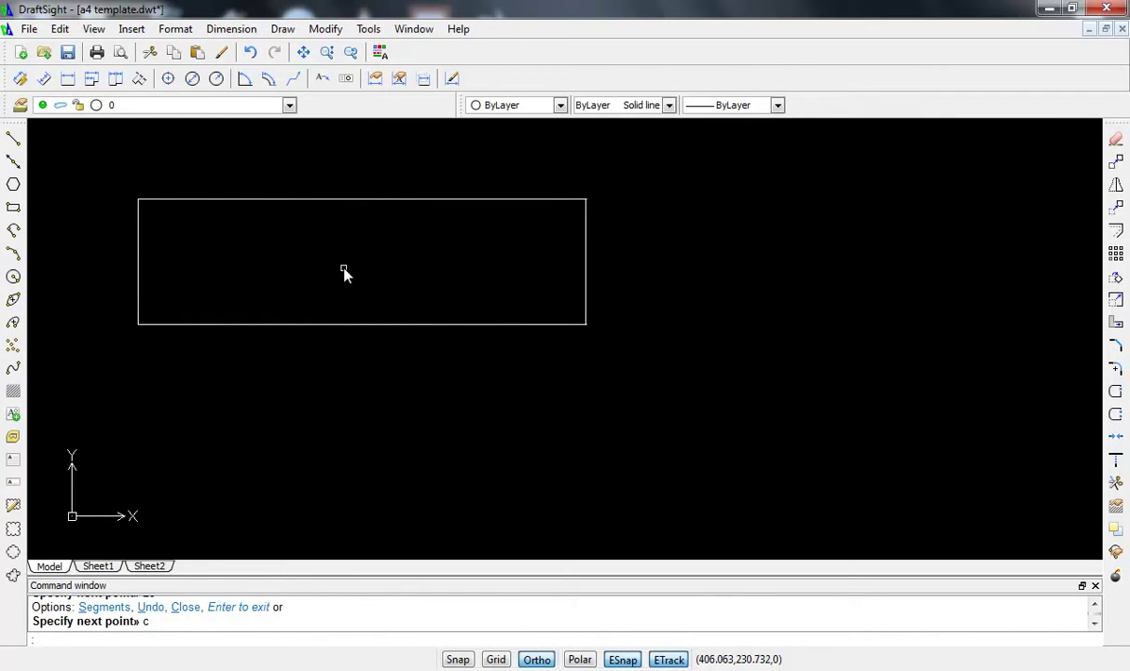
{"action": "type", "text": "o"}
{"action": "key", "text": "Return"}
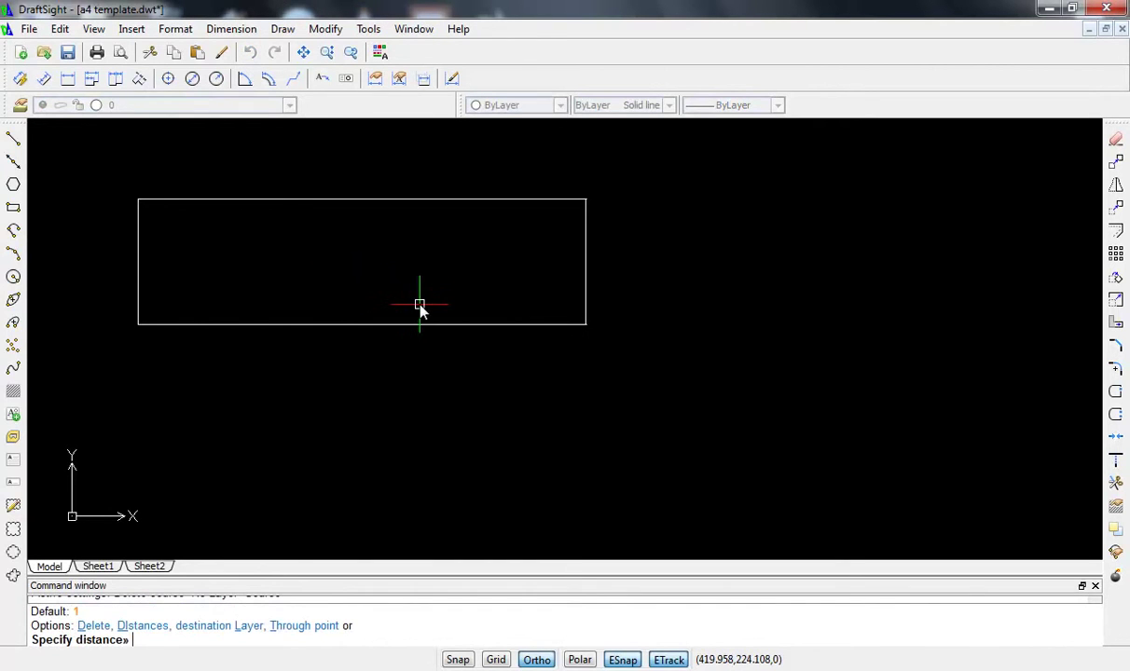
- Try a 4-unit offset of the right and bottom edges, then undo it
{"action": "key", "text": "Return"}
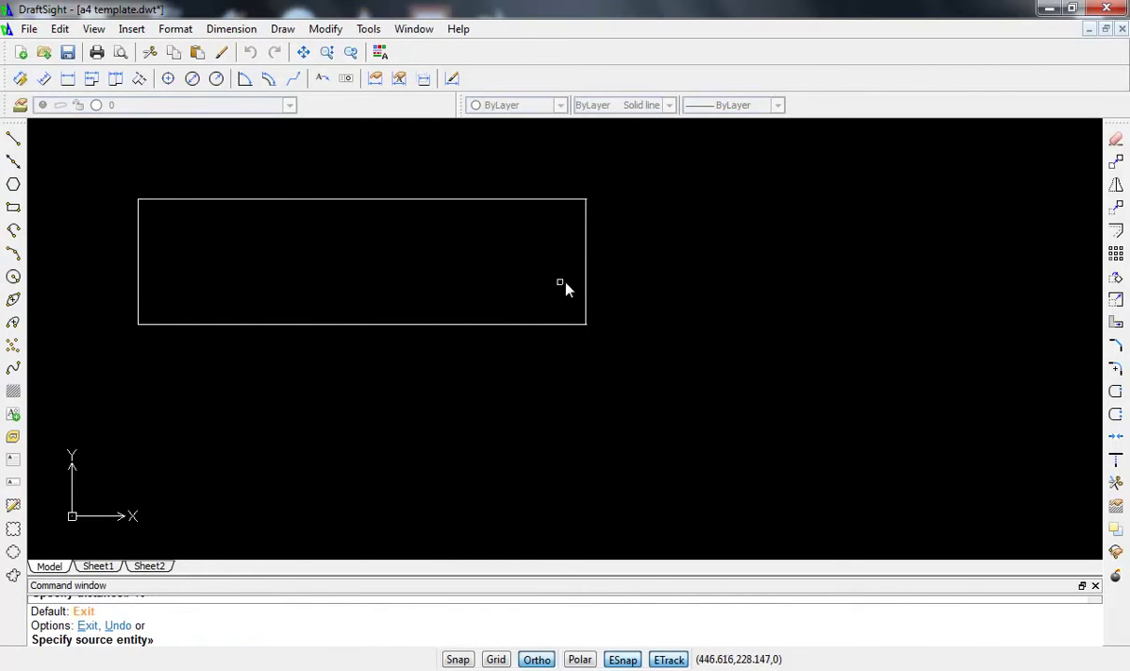
{"action": "left_click", "coordinate": [584, 286]}
{"action": "left_click", "coordinate": [662, 282]}
{"action": "left_click", "coordinate": [538, 325]}
{"action": "left_click", "coordinate": [525, 391]}
{"action": "scroll", "coordinate": [509, 391], "scroll_direction": "down", "scroll_amount": 2}
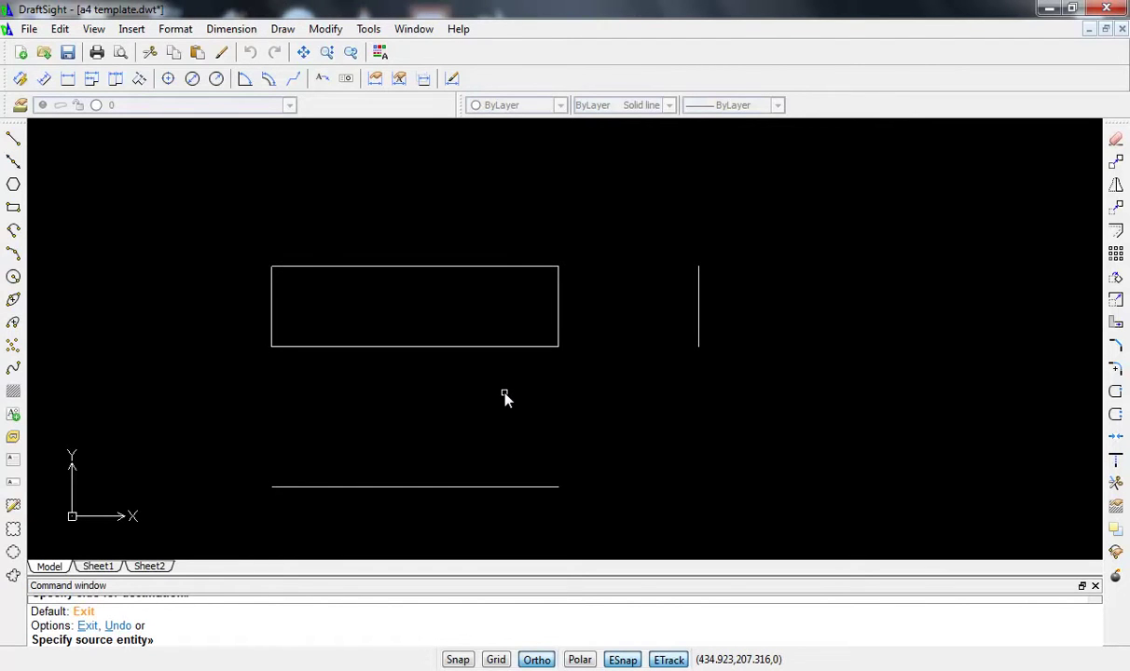
{"action": "key", "text": "Escape"}
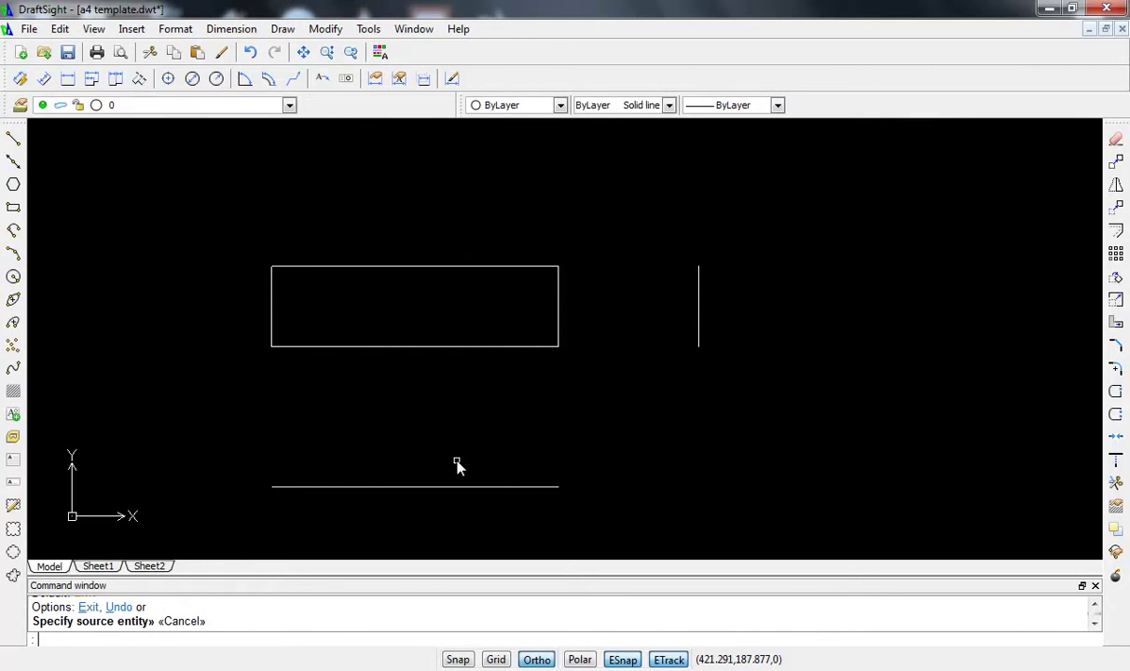
{"action": "key", "text": "ctrl+z"}
{"action": "key", "text": "ctrl+z"}
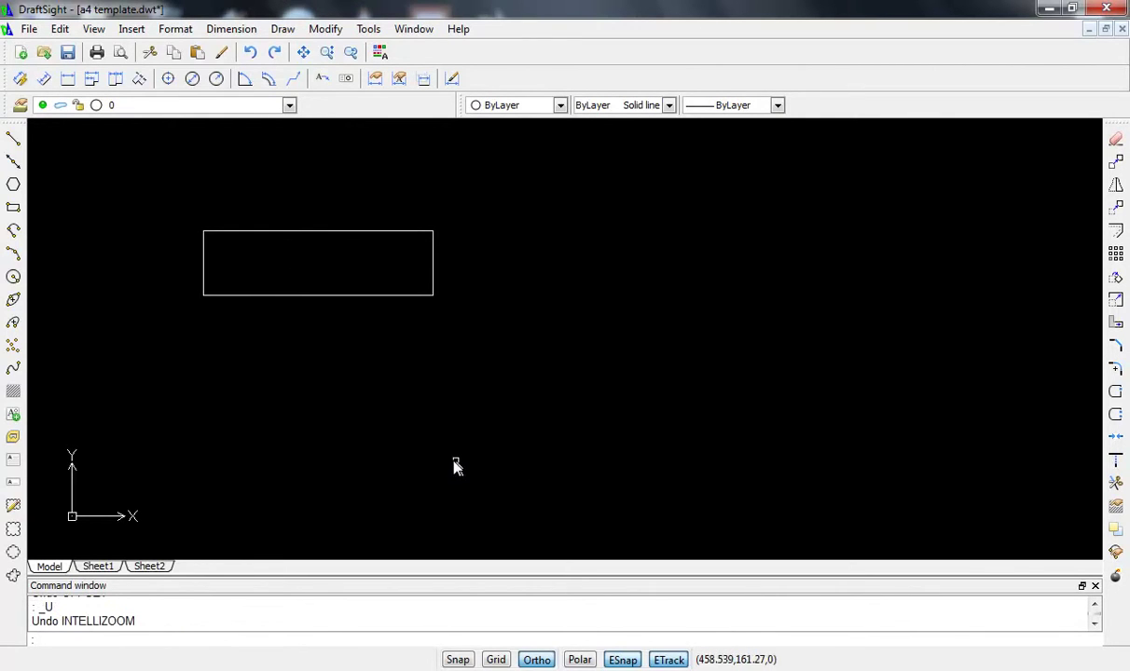
- Offset the bottom edge 20 units downward and the right edge 20 units to the right
{"action": "type", "text": "o"}
{"action": "key", "text": "Return"}
{"action": "type", "text": "20"}
{"action": "key", "text": "Return"}
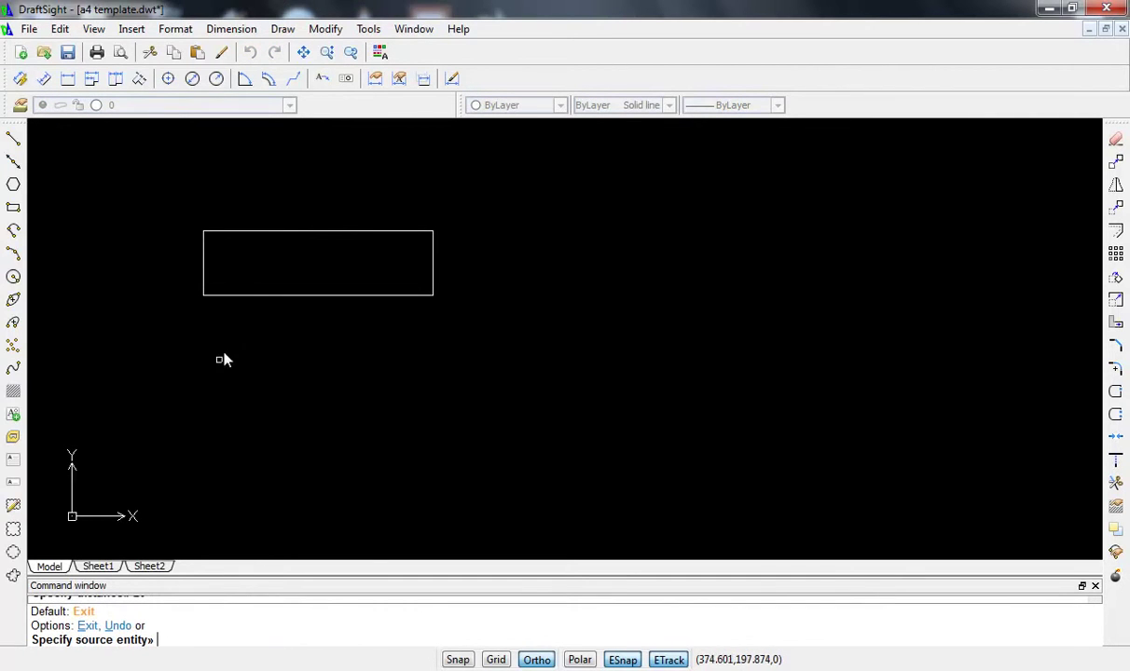
{"action": "left_click", "coordinate": [317, 296]}
{"action": "left_click", "coordinate": [320, 382]}
{"action": "left_click", "coordinate": [432, 278]}
{"action": "left_click", "coordinate": [503, 281]}
{"action": "key", "text": "Escape"}
{"action": "scroll", "coordinate": [377, 311], "scroll_direction": "up", "scroll_amount": 1}
{"action": "scroll", "coordinate": [378, 310], "scroll_direction": "up", "scroll_amount": 1}
{"action": "scroll", "coordinate": [376, 310], "scroll_direction": "down", "scroll_amount": 2}
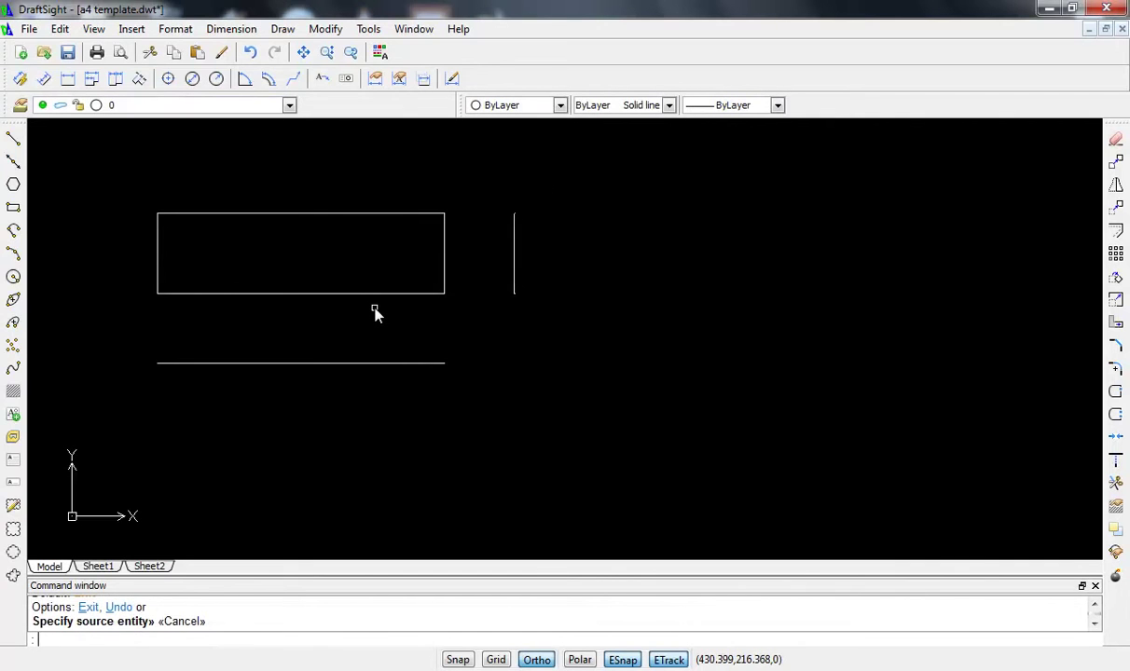
{"action": "scroll", "coordinate": [376, 310], "scroll_direction": "up", "scroll_amount": 1}
- Draw the 82 × 40 rectangle below the first view, starting from the lower guide line
{"action": "type", "text": "l"}
{"action": "key", "text": "Return"}
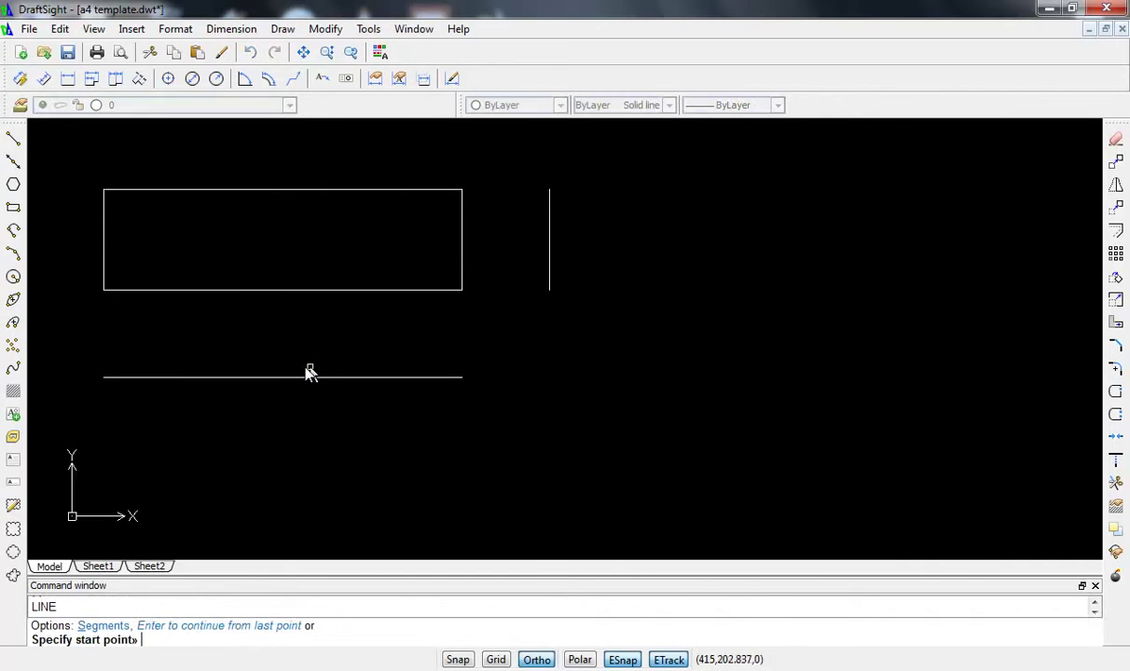
{"action": "middle_click_drag", "start_coordinate": [145, 407], "coordinate": [270, 325]}
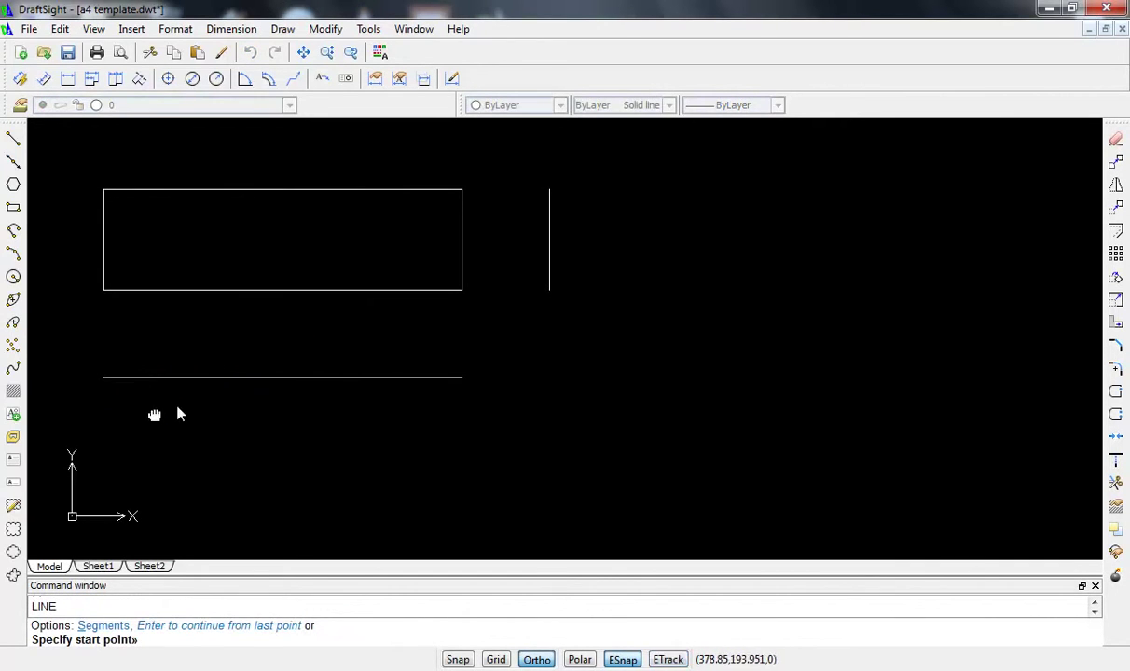
{"action": "key", "text": "F11"}
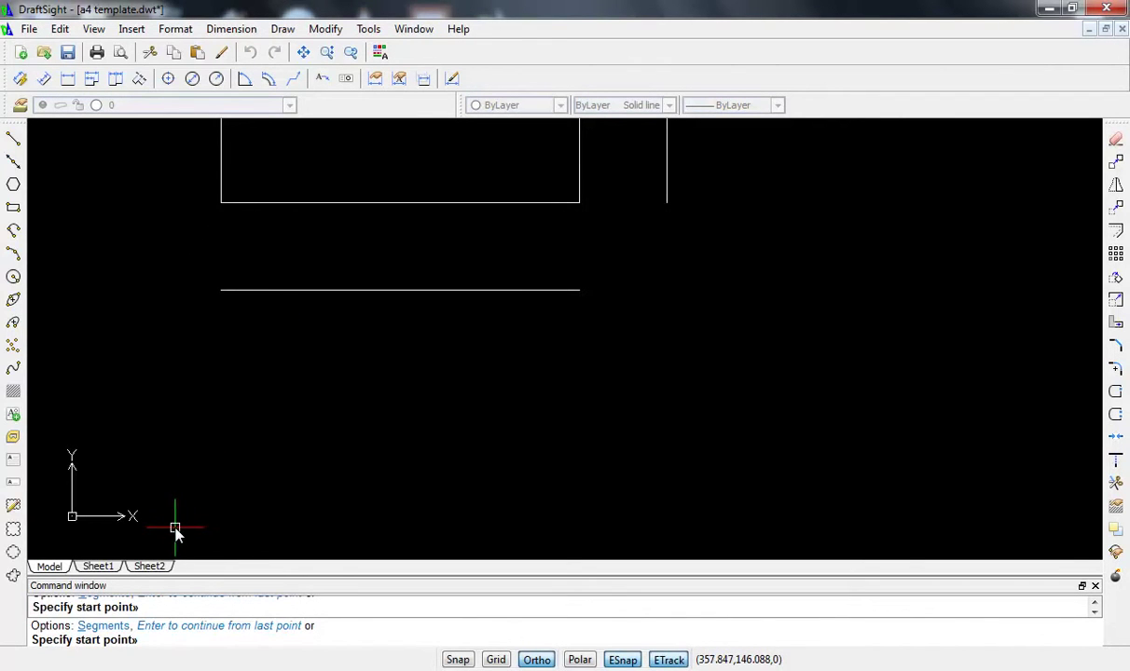
{"action": "left_click", "coordinate": [220, 290]}
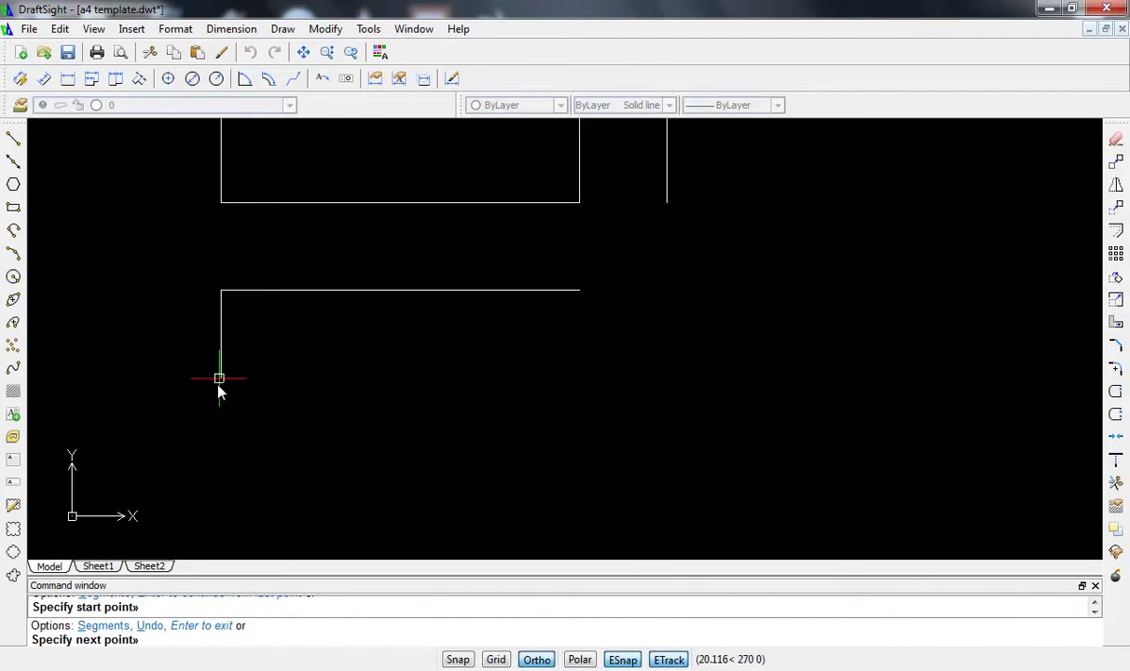
{"action": "type", "text": "40"}
{"action": "key", "text": "Return"}
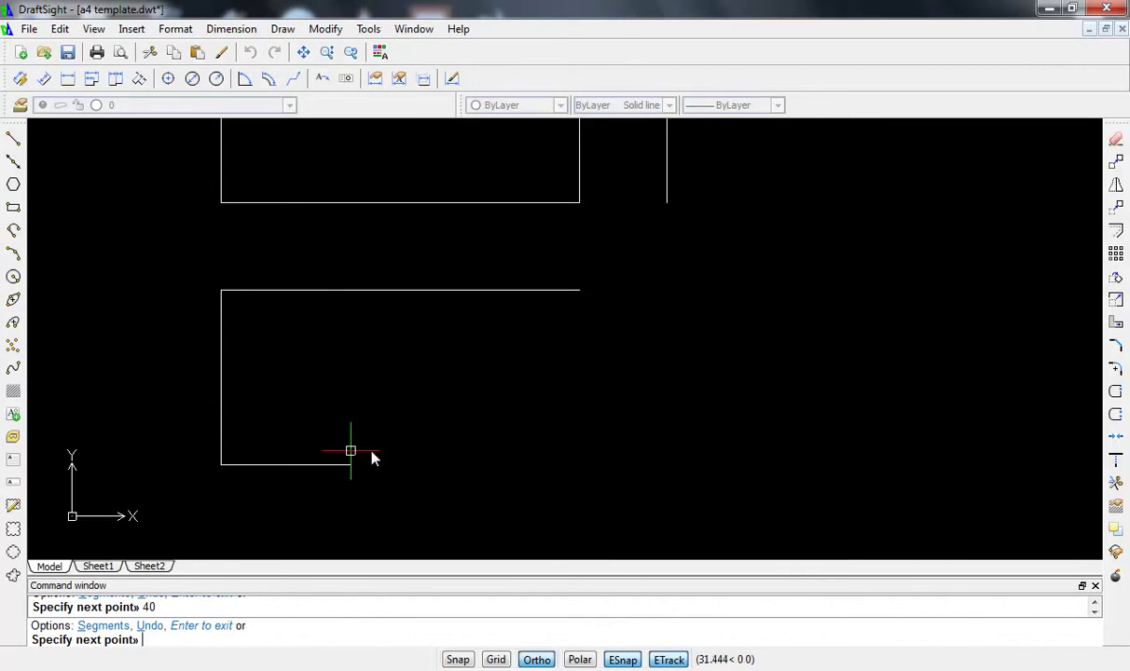
{"action": "type", "text": "82"}
{"action": "key", "text": "Return"}
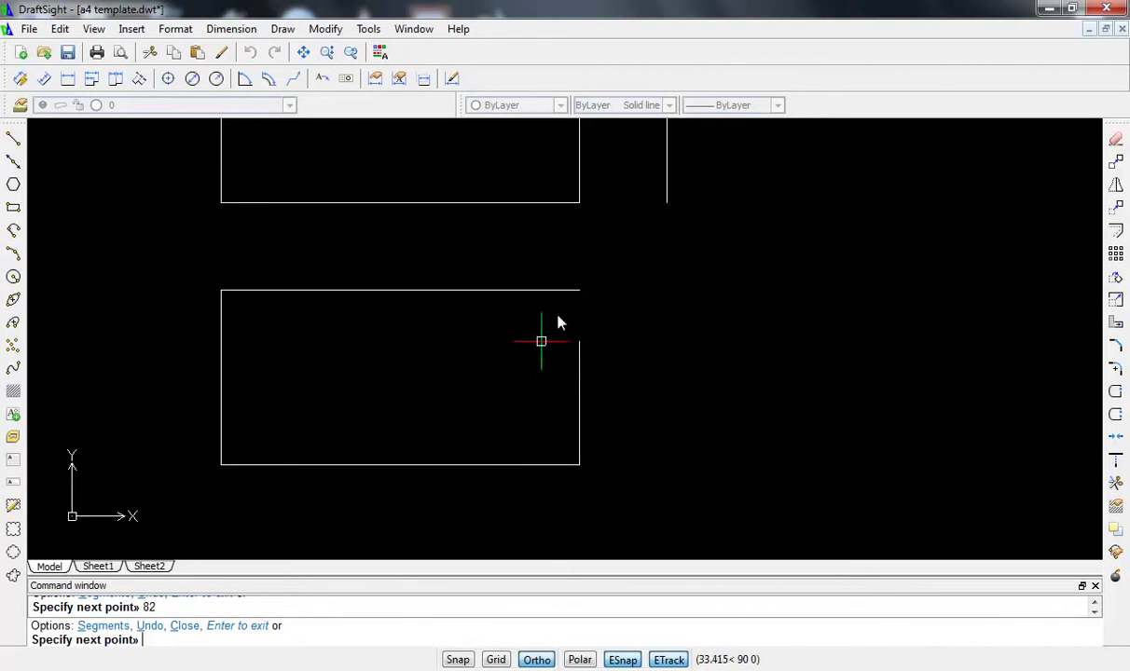
{"action": "left_click", "coordinate": [579, 291]}
{"action": "key", "text": "Escape"}
{"action": "scroll", "coordinate": [712, 309], "scroll_direction": "down", "scroll_amount": 2}
{"action": "scroll", "coordinate": [712, 311], "scroll_direction": "down", "scroll_amount": 1}
{"action": "middle_click_drag", "start_coordinate": [722, 314], "coordinate": [506, 360]}
{"action": "scroll", "coordinate": [519, 327], "scroll_direction": "up", "scroll_amount": 2}
{"action": "scroll", "coordinate": [518, 326], "scroll_direction": "up", "scroll_amount": 1}
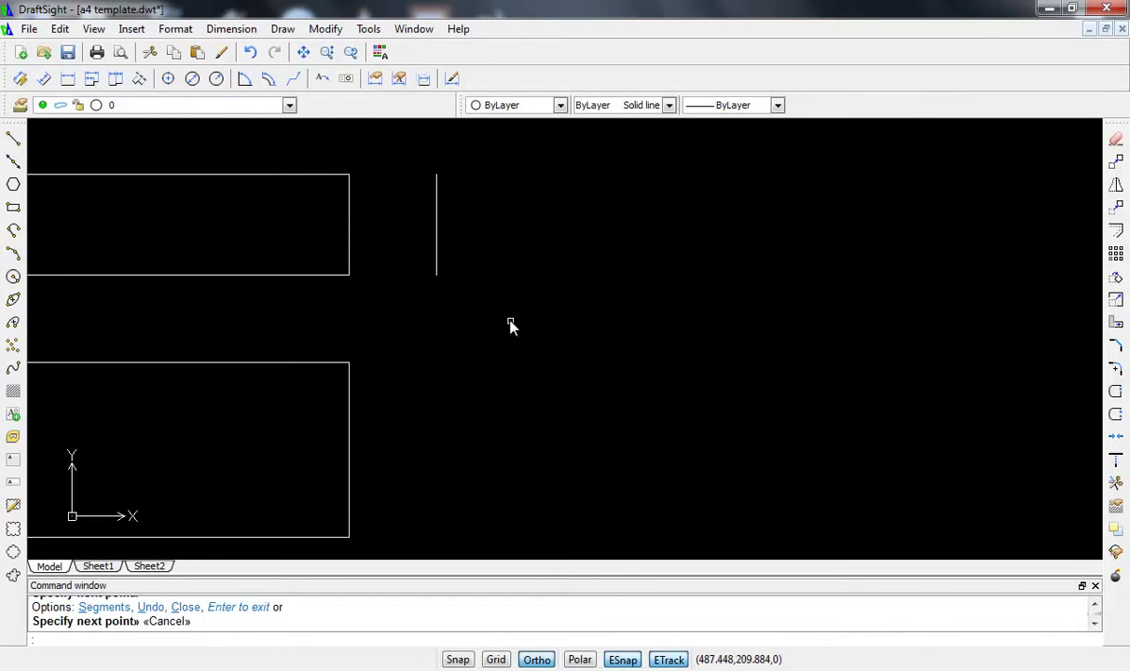
- Draw the 40 × 23 rectangle to the right, closing on the right guide line
{"action": "key", "text": "Return"}
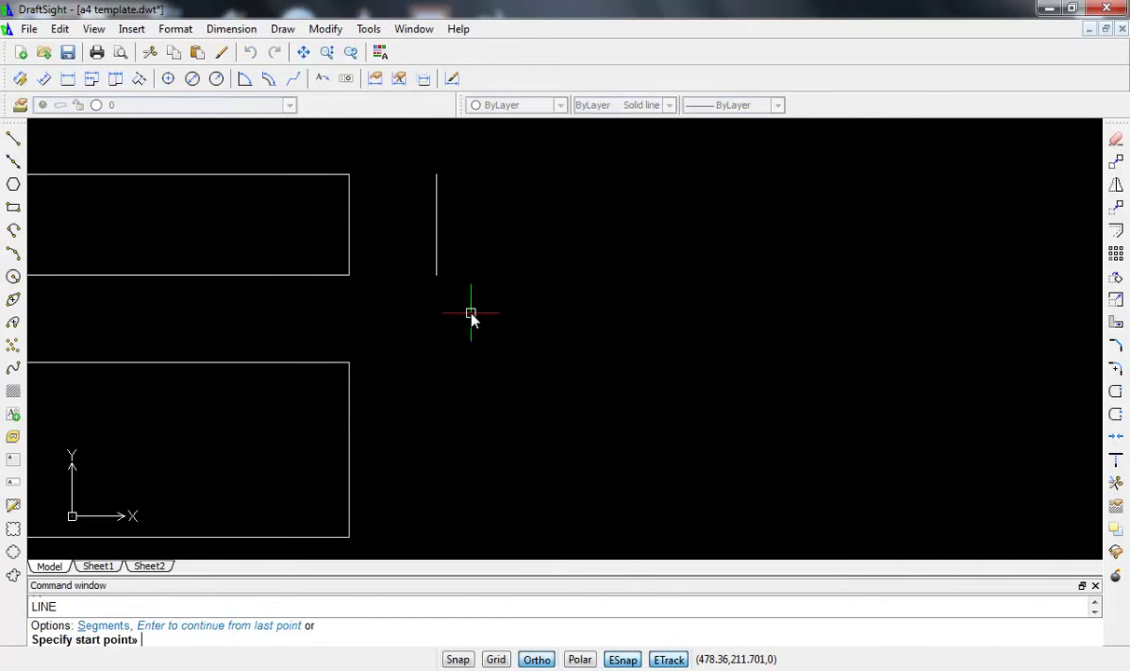
{"action": "left_click", "coordinate": [436, 275]}
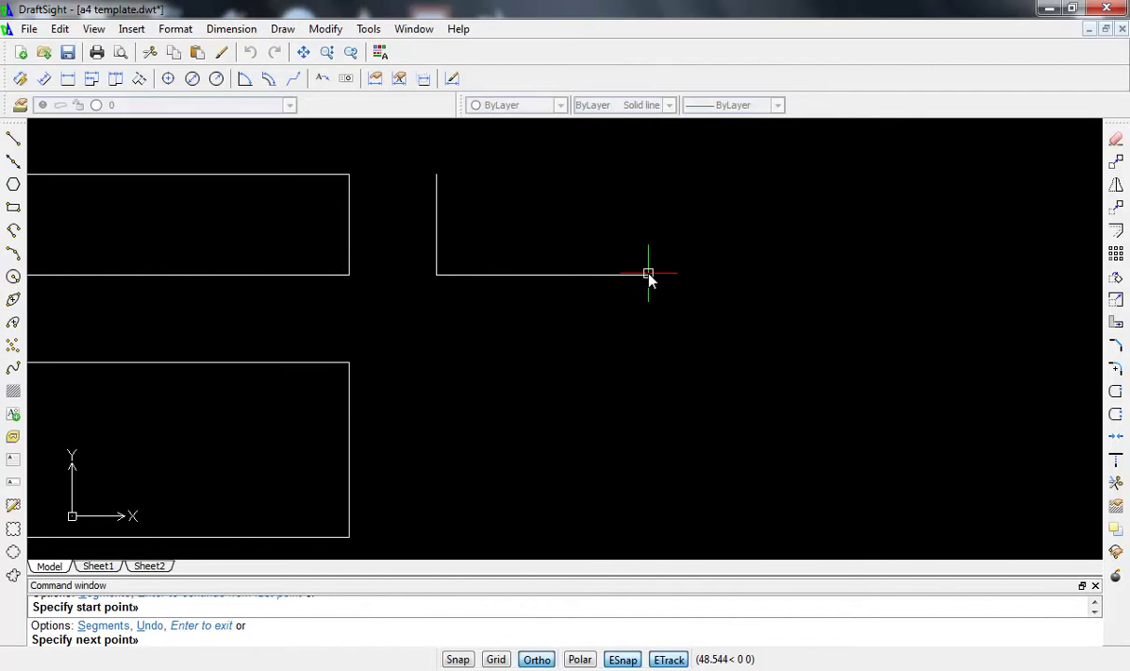
{"action": "type", "text": "40"}
{"action": "key", "text": "Return"}
{"action": "type", "text": "23"}
{"action": "key", "text": "Return"}
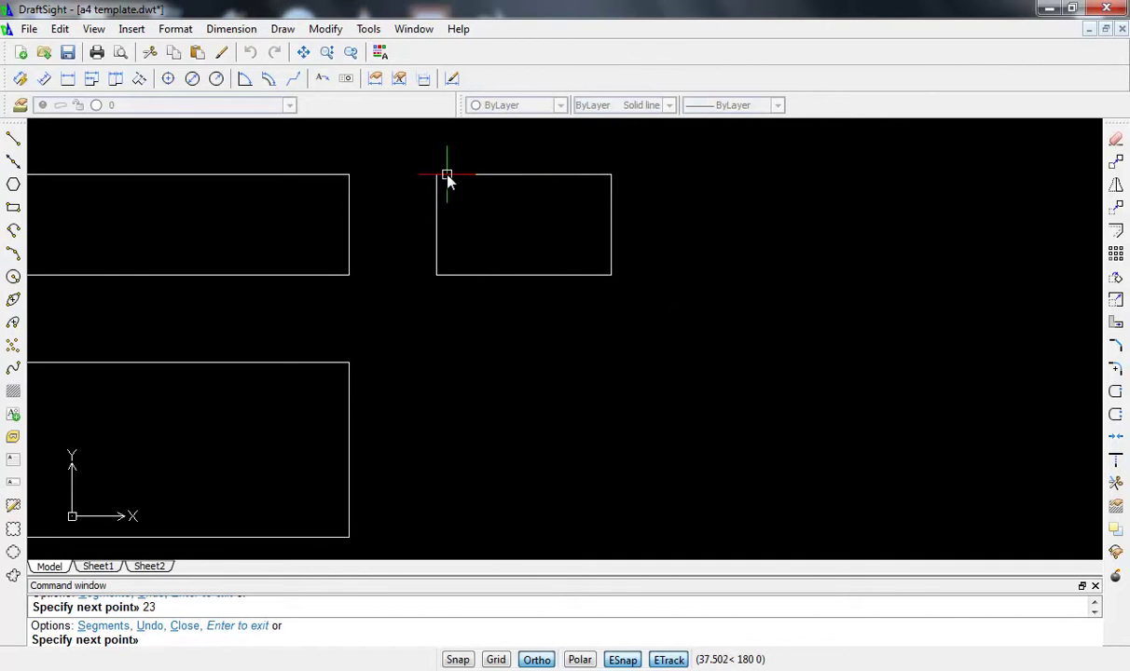
{"action": "left_click", "coordinate": [437, 174]}
{"action": "key", "text": "Escape"}
- Offset the first view's bottom edge upward twice to add two parallel horizontal lines
{"action": "scroll", "coordinate": [475, 355], "scroll_direction": "down", "scroll_amount": 1}
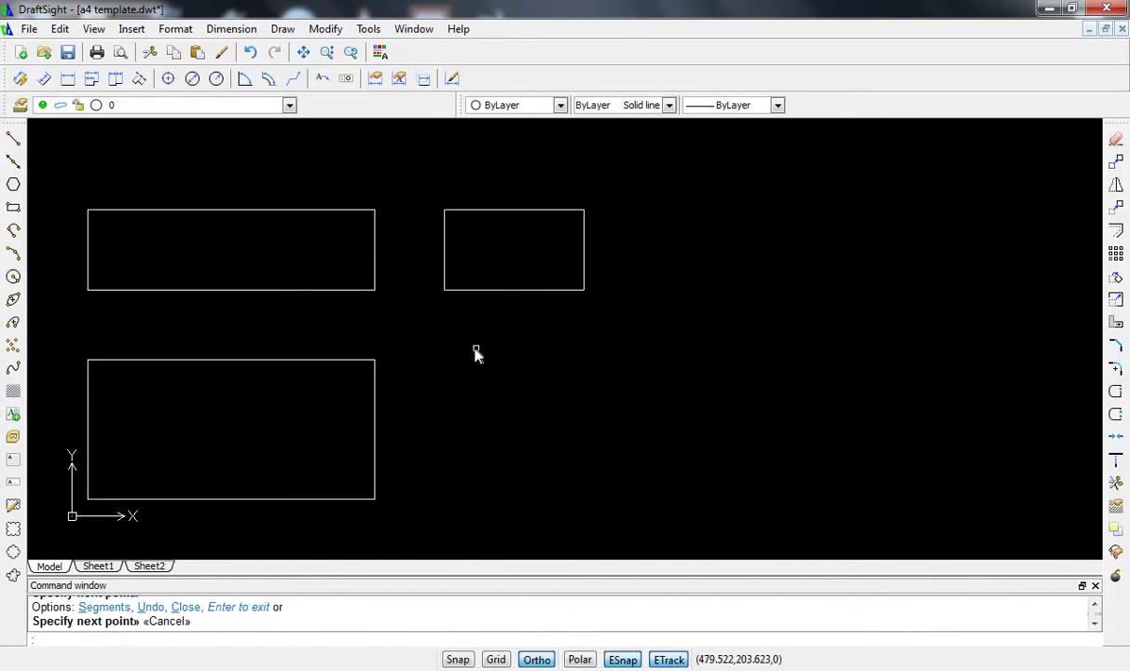
{"action": "scroll", "coordinate": [475, 355], "scroll_direction": "down", "scroll_amount": 1}
{"action": "middle_click_drag", "start_coordinate": [466, 350], "coordinate": [537, 320]}
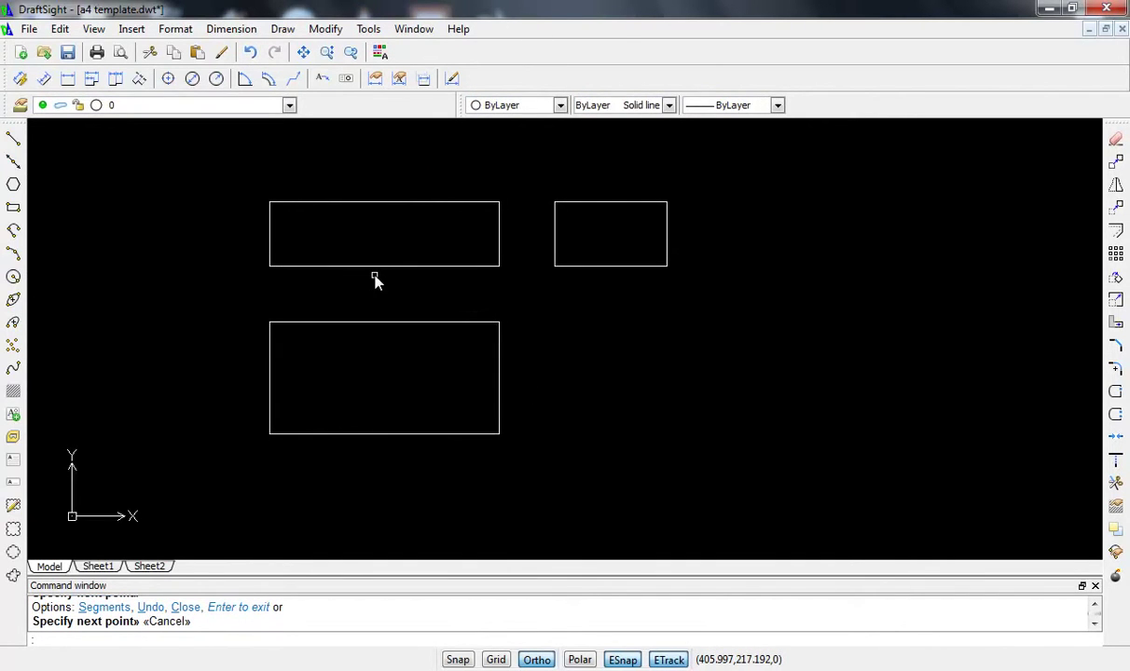
{"action": "scroll", "coordinate": [375, 279], "scroll_direction": "up", "scroll_amount": 1}
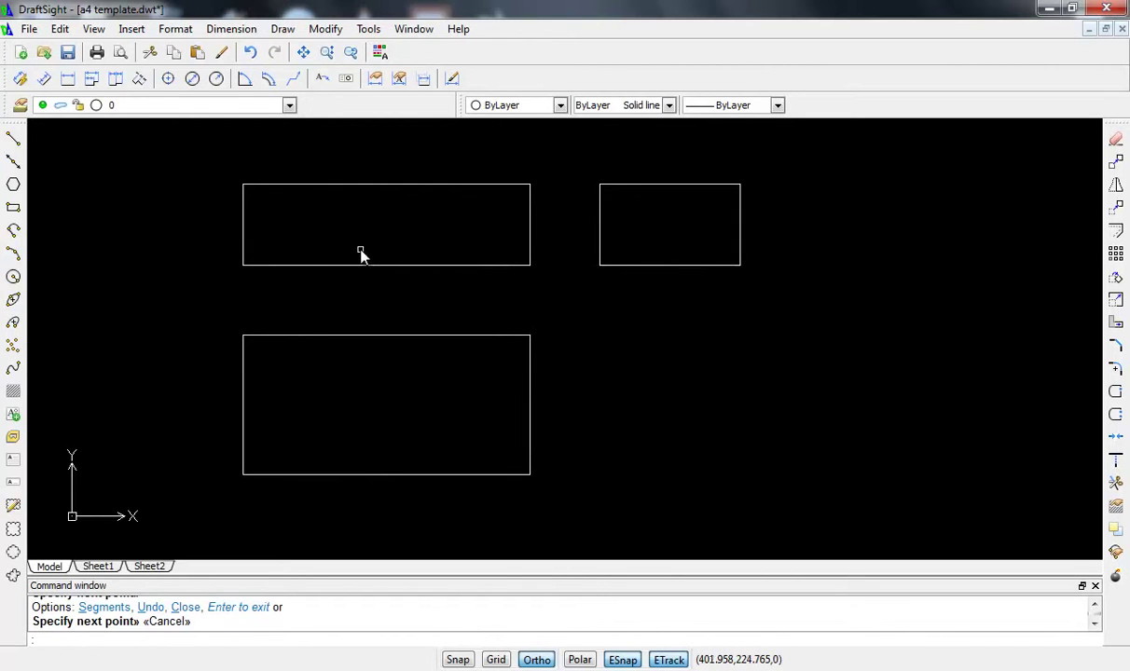
{"action": "middle_click_drag", "start_coordinate": [362, 255], "coordinate": [394, 243]}
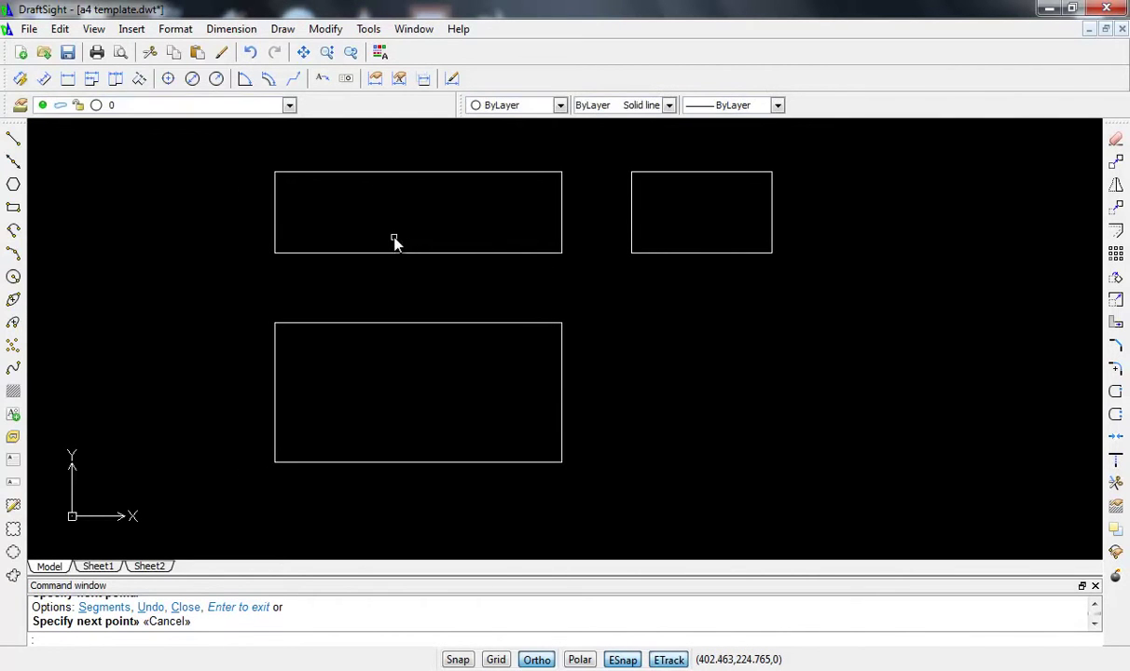
{"action": "scroll", "coordinate": [401, 240], "scroll_direction": "up", "scroll_amount": 1}
{"action": "scroll", "coordinate": [416, 257], "scroll_direction": "up", "scroll_amount": 2}
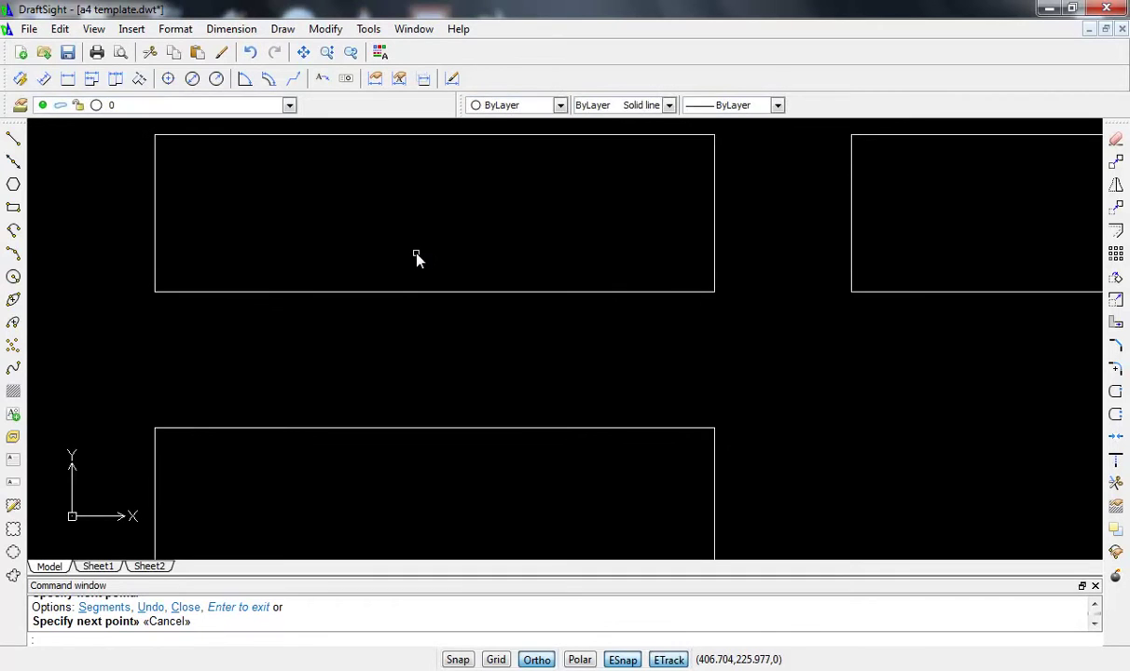
{"action": "type", "text": "o"}
{"action": "key", "text": "Return"}
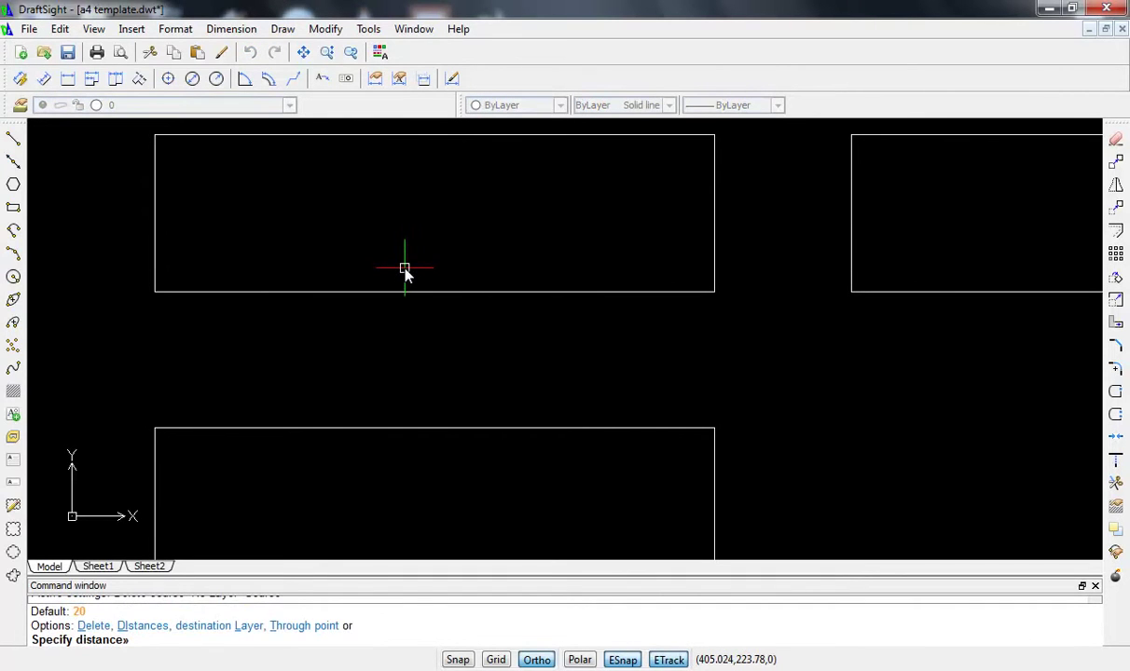
{"action": "key", "text": "Return"}
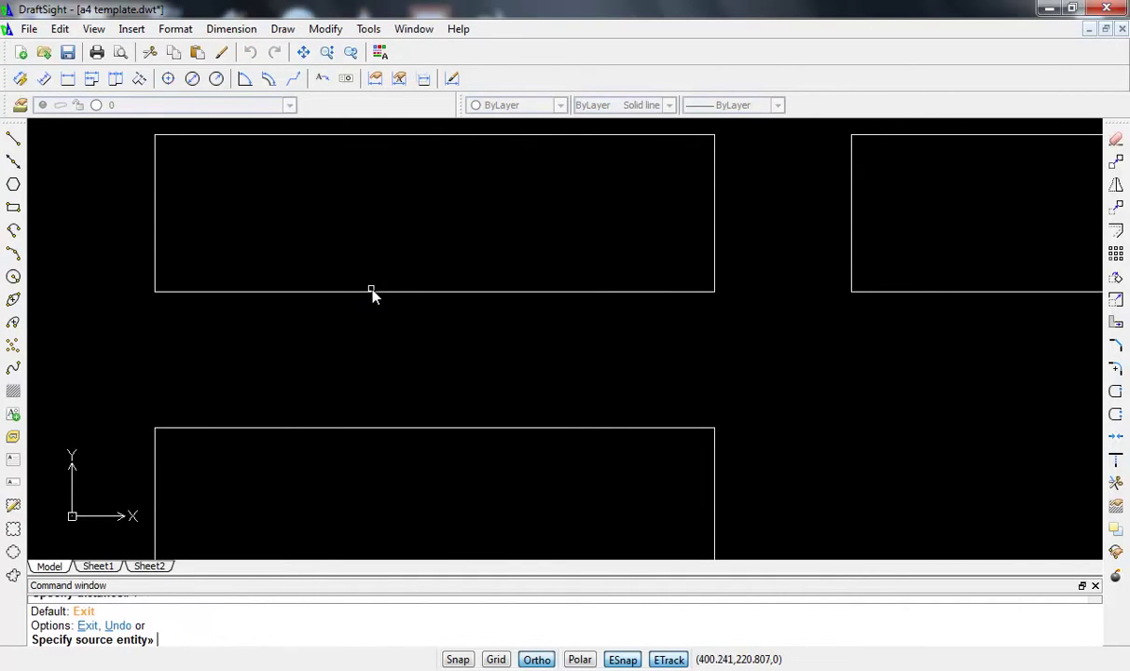
{"action": "left_click", "coordinate": [373, 292]}
{"action": "left_click", "coordinate": [375, 252]}
{"action": "key", "text": "Escape"}
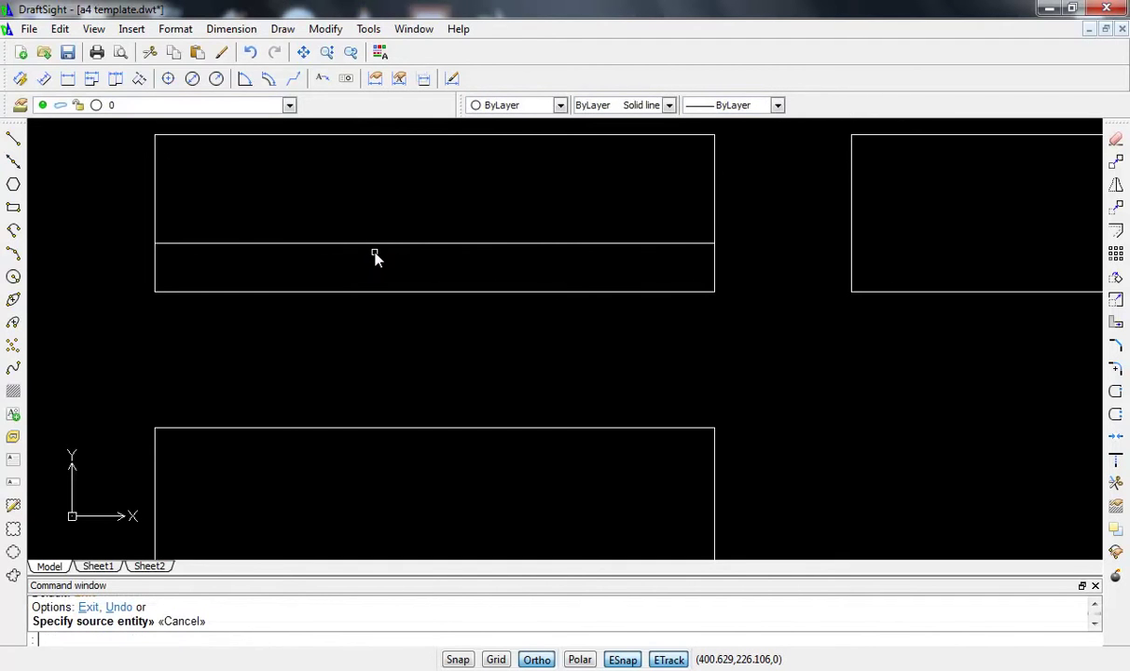
{"action": "key", "text": "Return"}
{"action": "key", "text": "Return"}
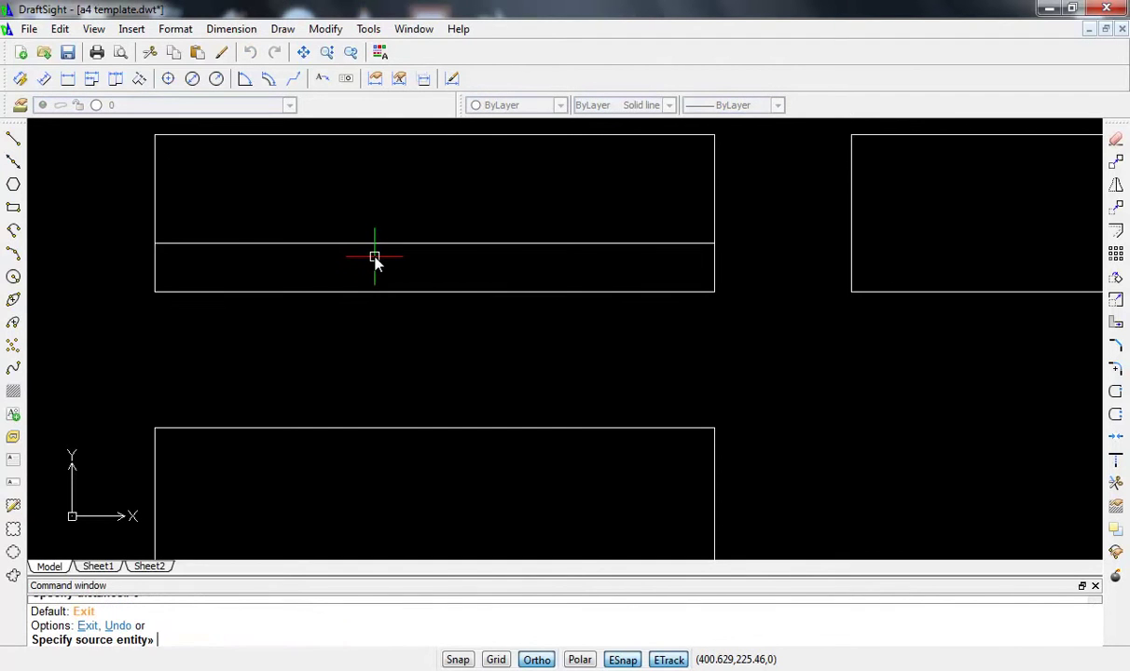
{"action": "left_click", "coordinate": [354, 244]}
{"action": "left_click", "coordinate": [352, 226]}
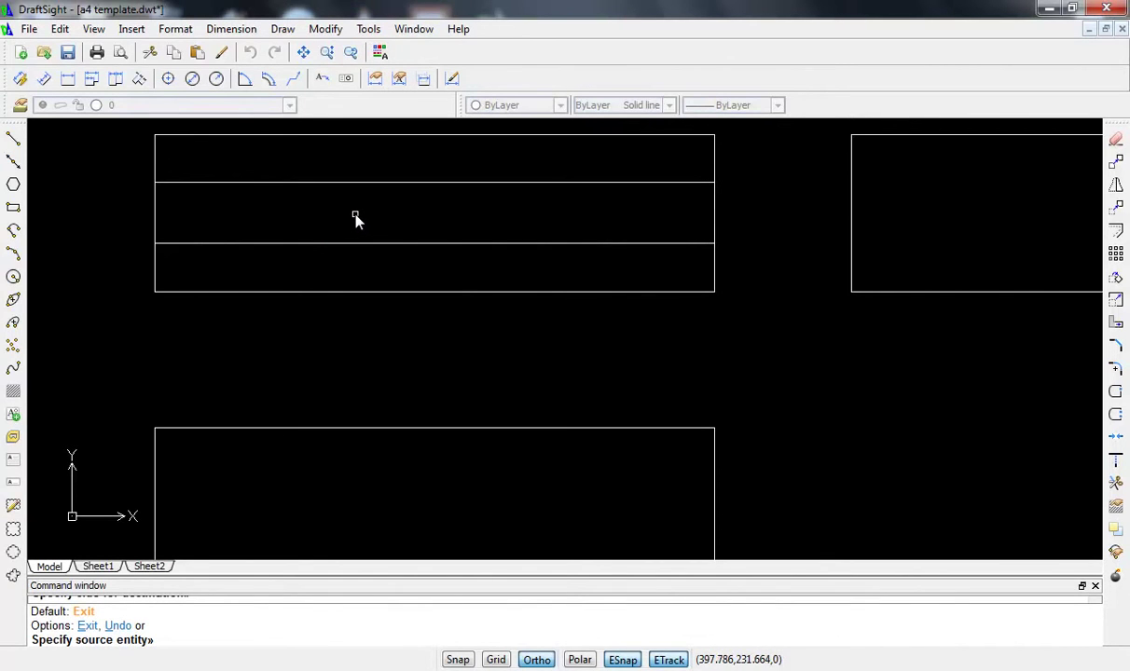
{"action": "key", "text": "Escape"}
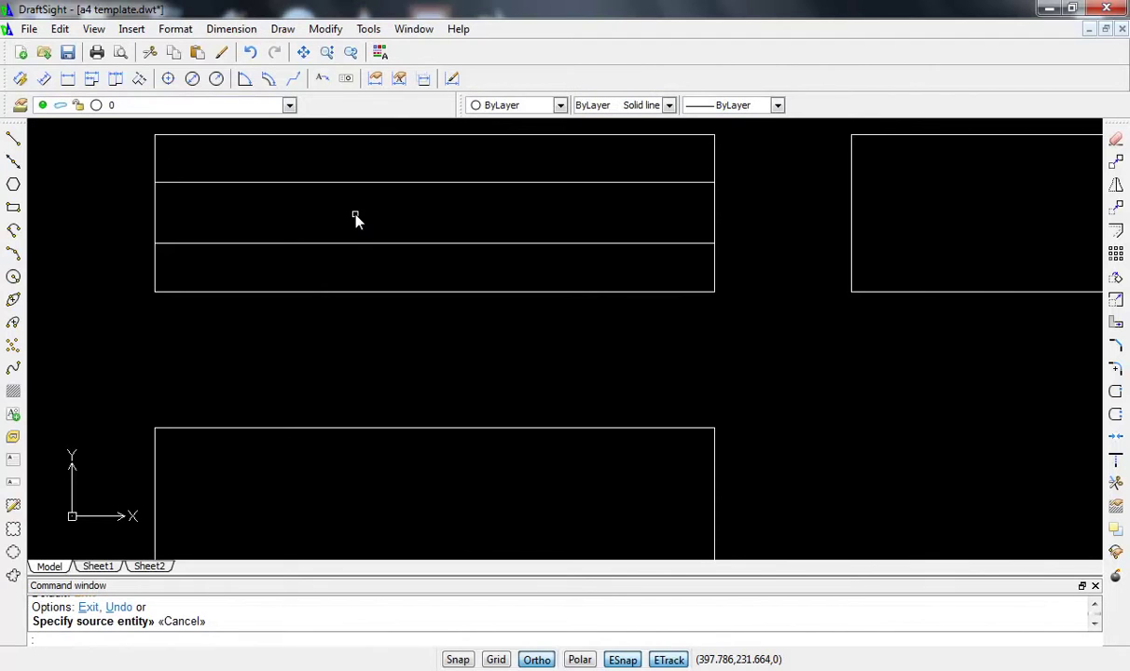
- Offset the left edge rightward at 12 units and again further right for two vertical lines
{"action": "type", "text": "o"}
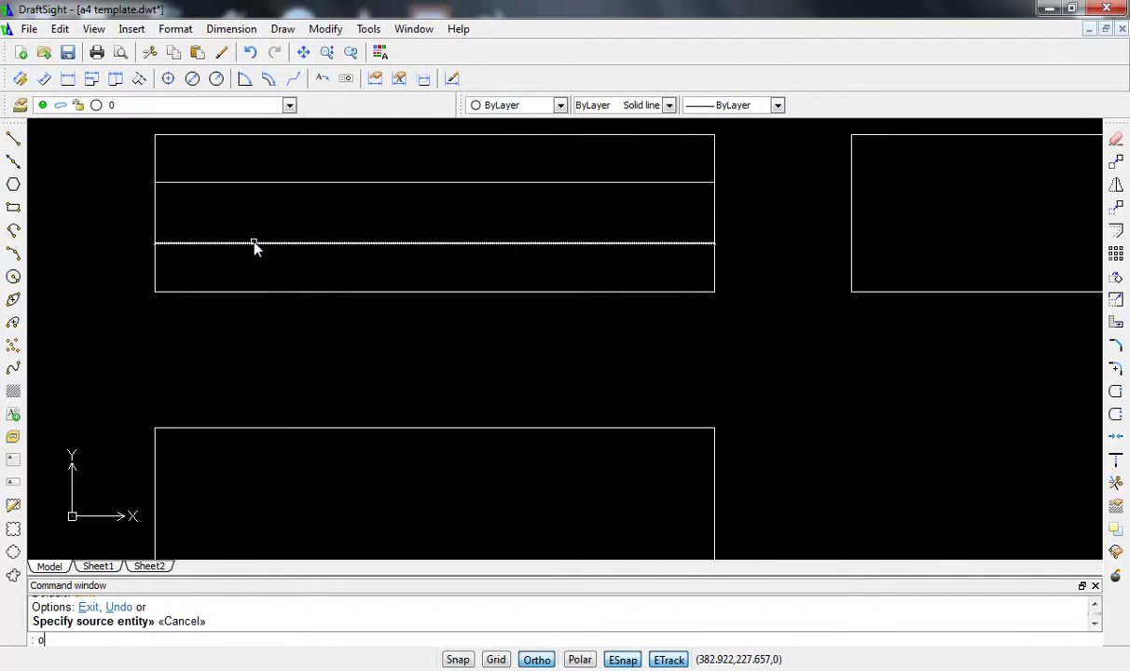
{"action": "key", "text": "Return"}
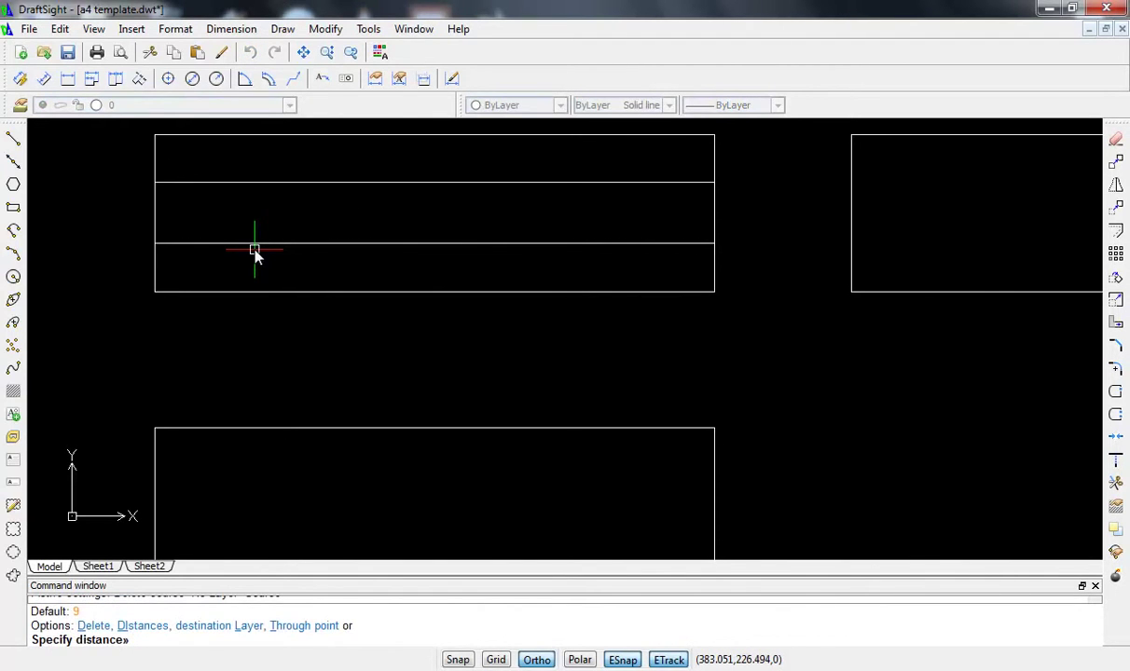
{"action": "type", "text": "12"}
{"action": "key", "text": "Return"}
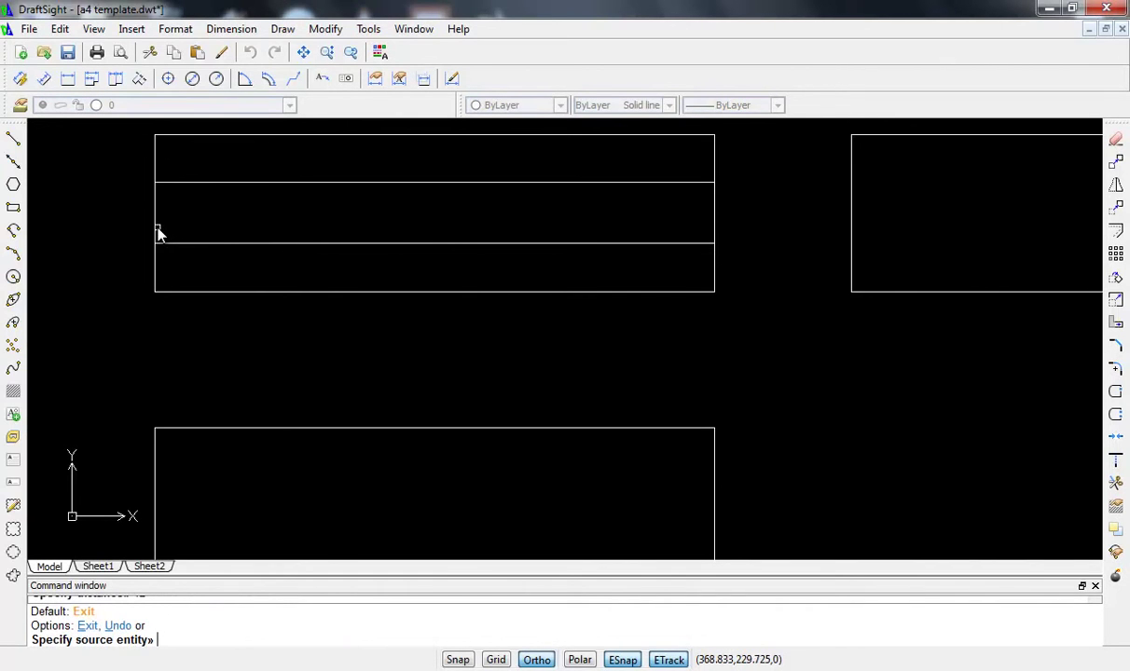
{"action": "left_click", "coordinate": [155, 229]}
{"action": "left_click", "coordinate": [215, 229]}
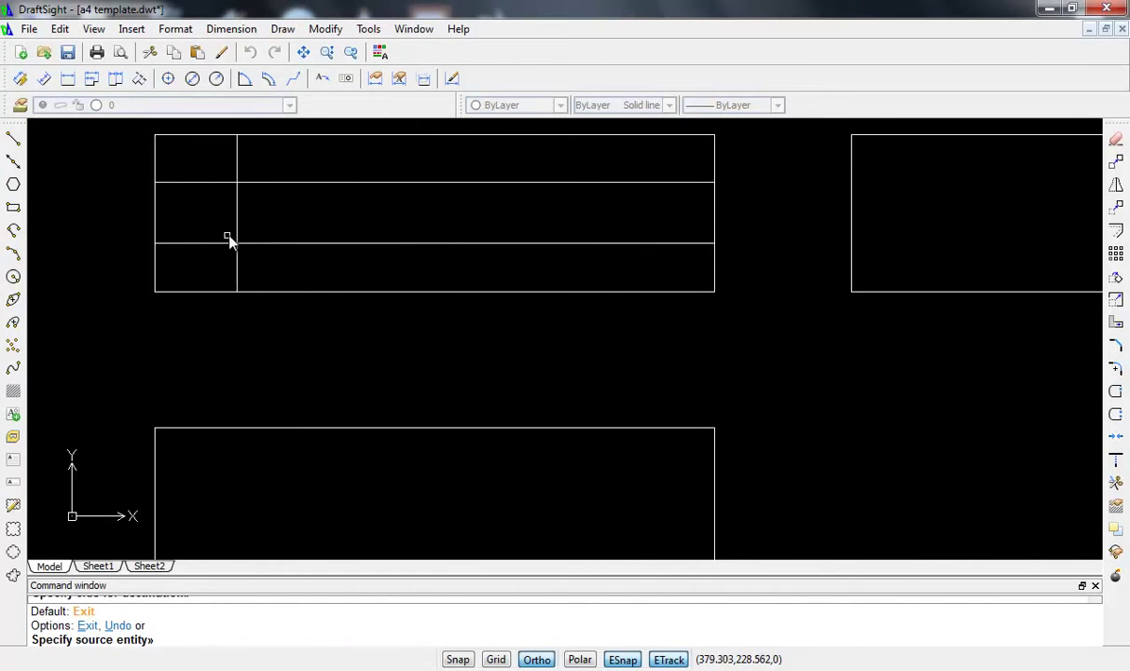
{"action": "key", "text": "Escape"}
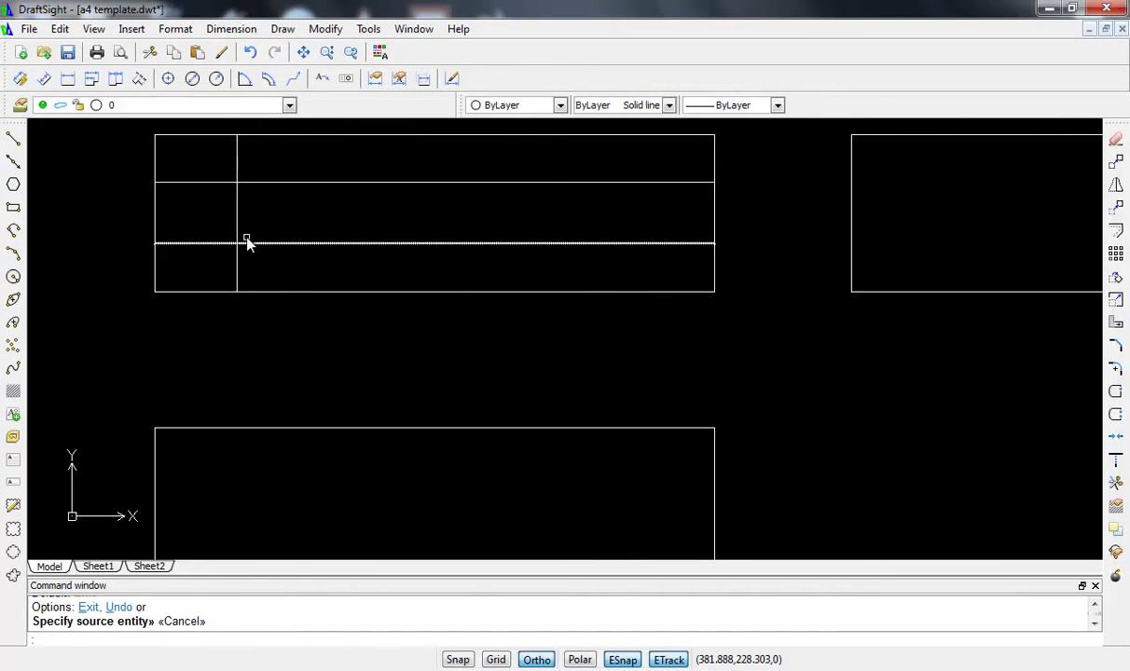
{"action": "type", "text": "o"}
{"action": "key", "text": "Return"}
{"action": "key", "text": "Return"}
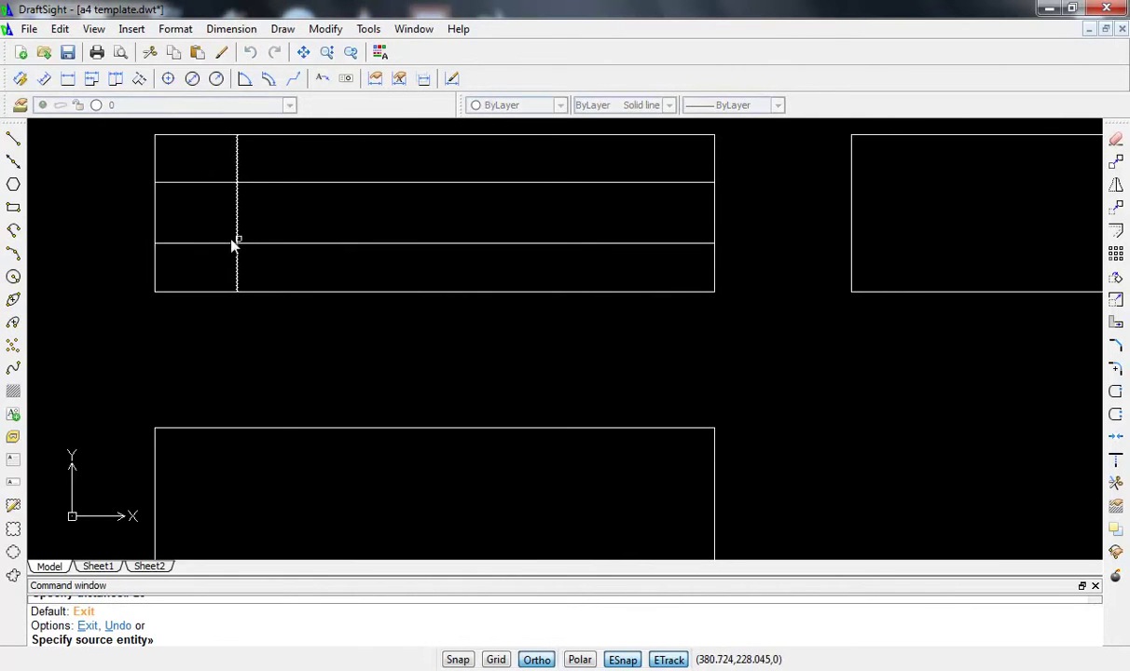
{"action": "left_click", "coordinate": [156, 212]}
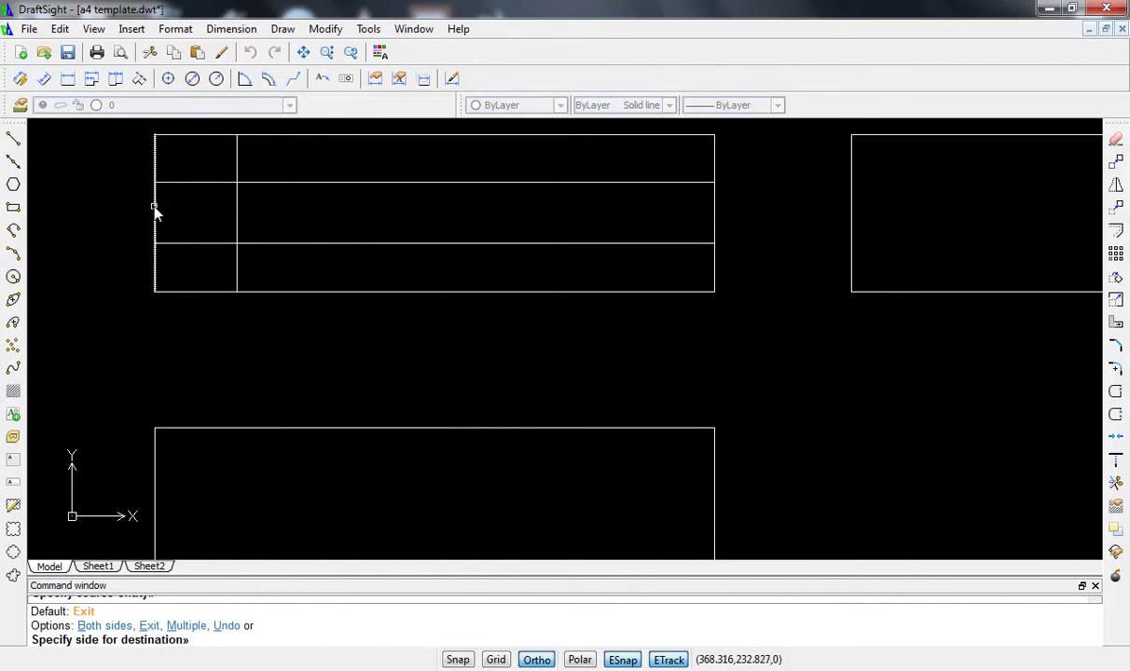
{"action": "left_click", "coordinate": [332, 217]}
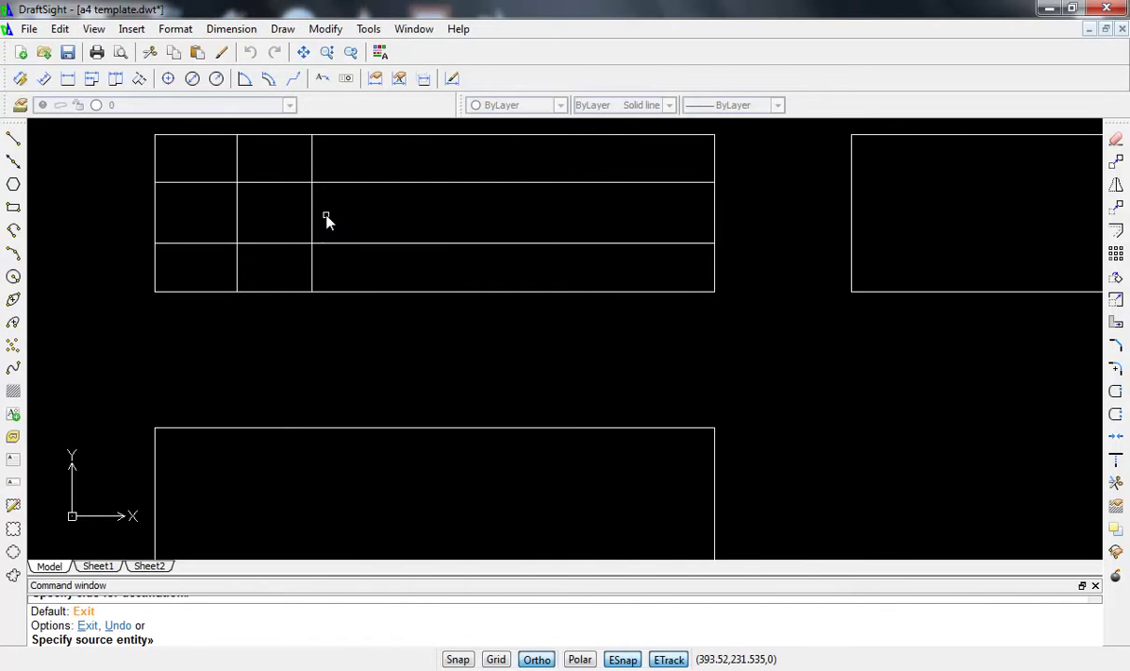
{"action": "key", "text": "Escape"}
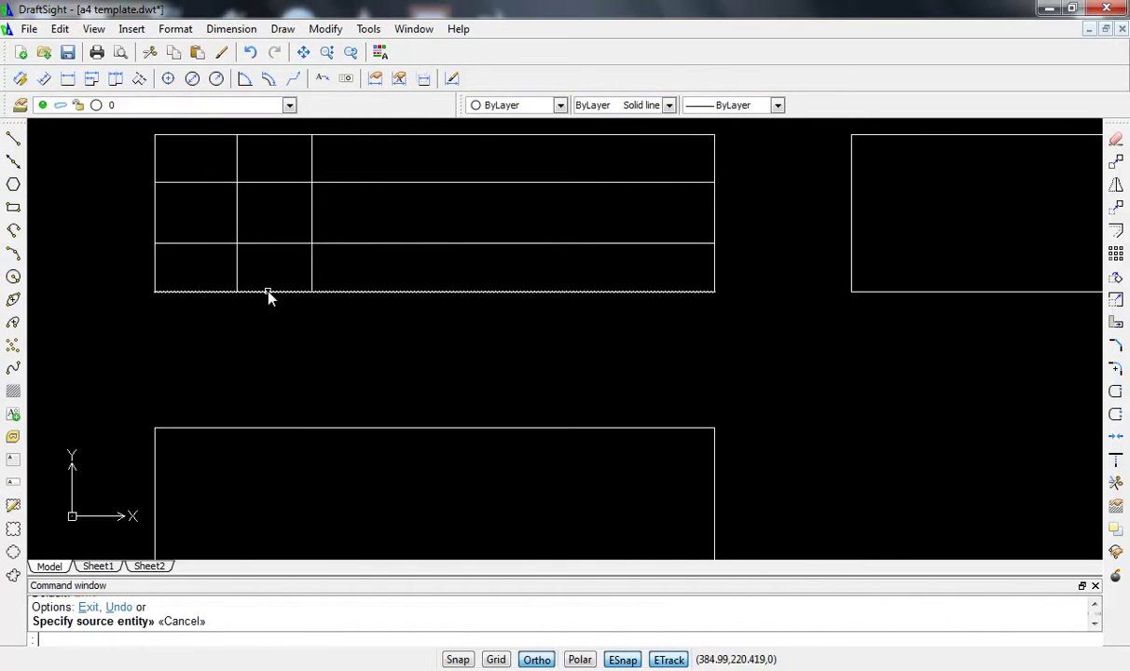
- Trim the upper and middle parts of both vertical lines so only the bottom band remains
{"action": "type", "text": "tr"}
{"action": "key", "text": "Return"}
{"action": "key", "text": "Return"}
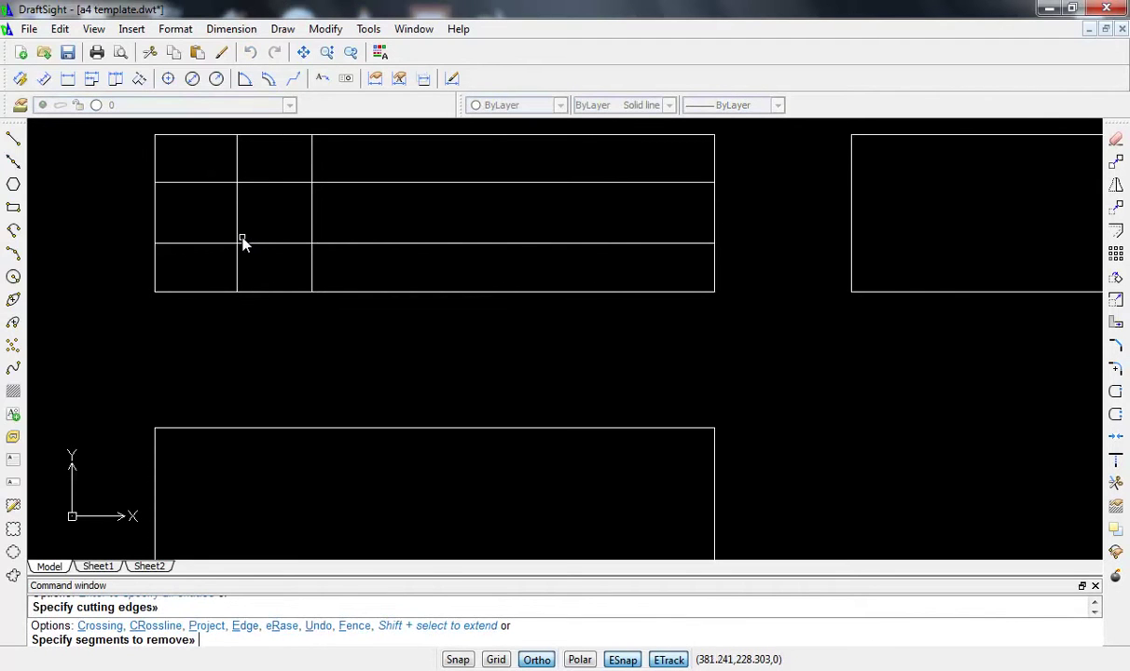
{"action": "left_click", "coordinate": [239, 171]}
{"action": "left_click", "coordinate": [310, 171]}
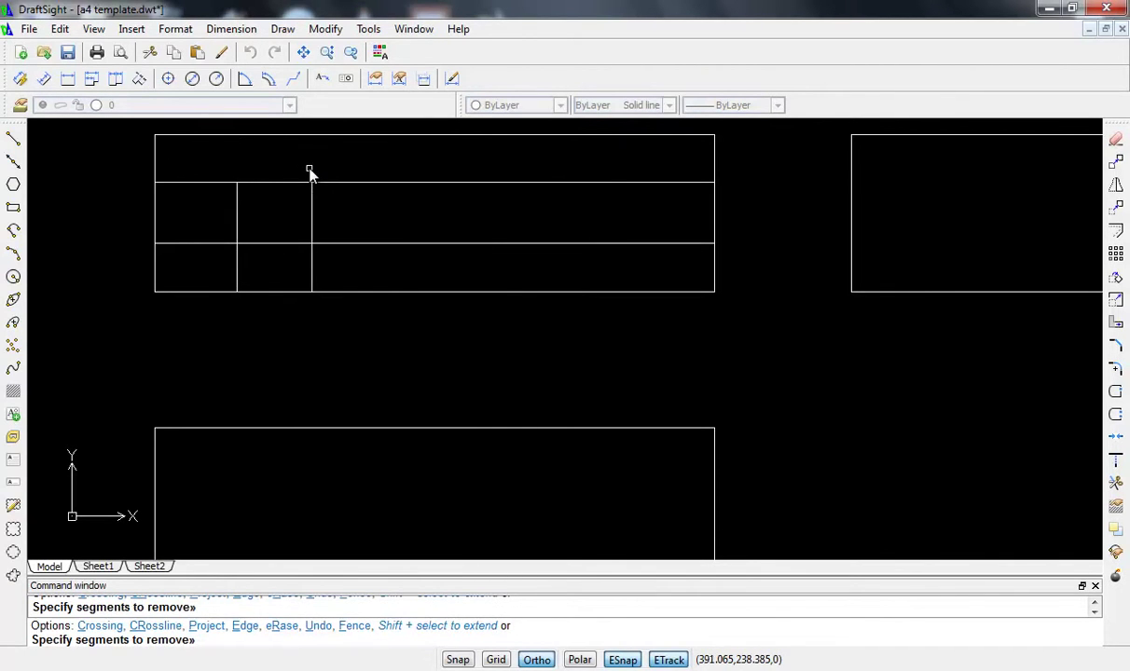
{"action": "left_click", "coordinate": [236, 196]}
{"action": "left_click", "coordinate": [310, 218]}
{"action": "key", "text": "Escape"}
- Start Offset with a distance of 4
{"action": "type", "text": "o"}
{"action": "key", "text": "Return"}
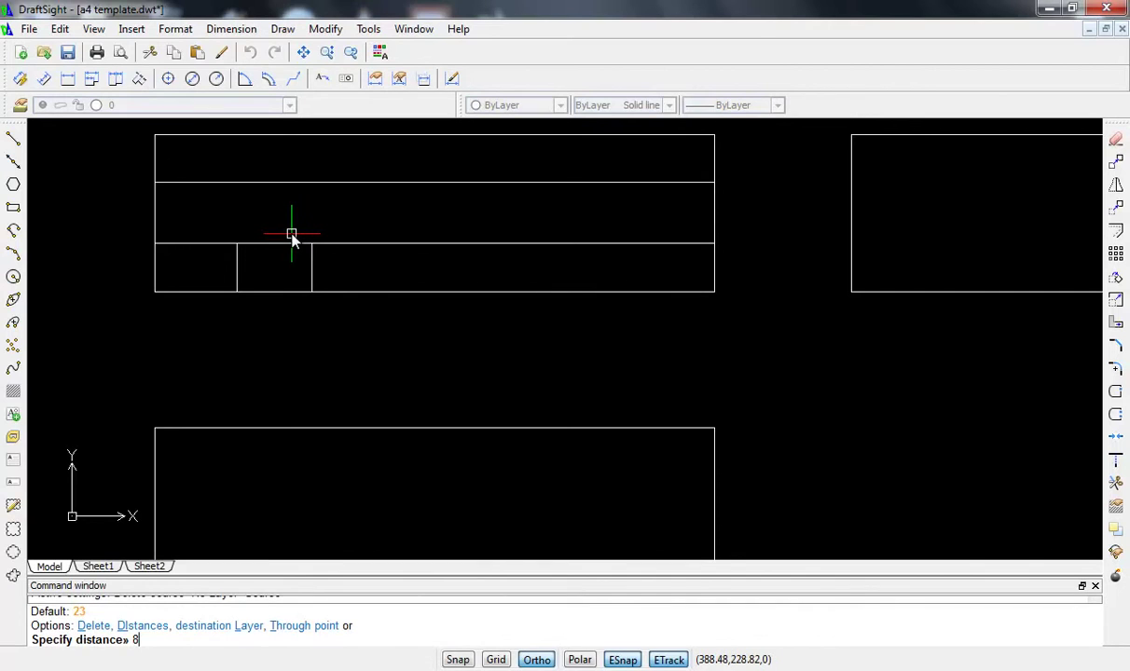
{"action": "type", "text": "4"}
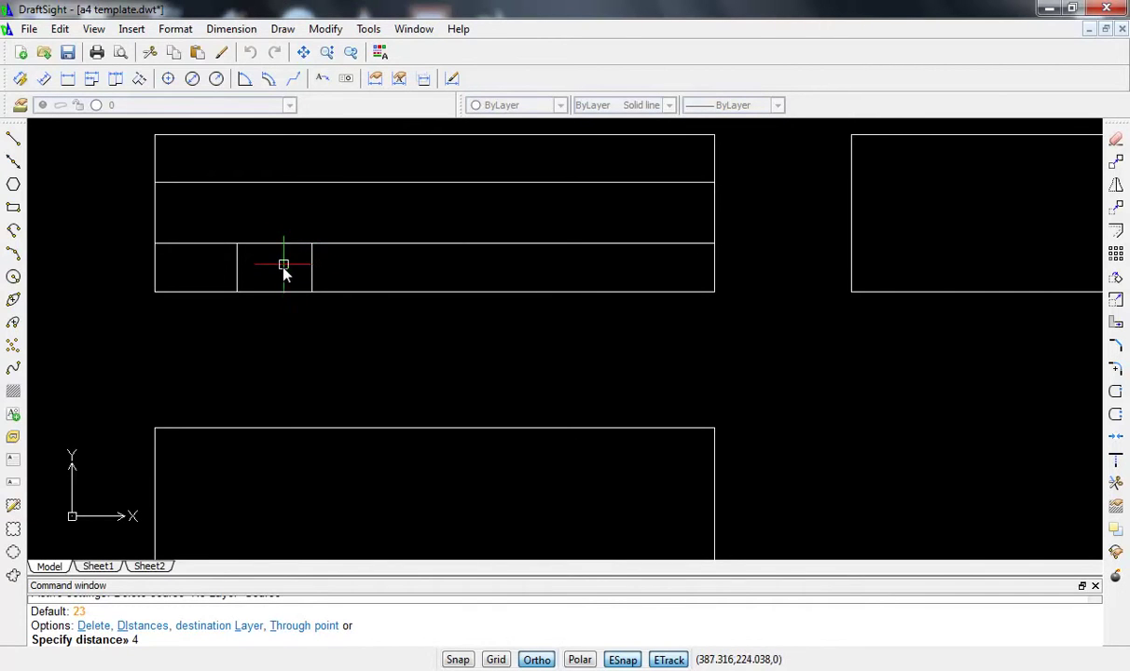
{"action": "key", "text": "Return"}
- Offset three vertical lines to add new dividers in the first view's bottom strip
{"action": "scroll", "coordinate": [240, 285], "scroll_direction": "up", "scroll_amount": 1}
{"action": "scroll", "coordinate": [245, 285], "scroll_direction": "up", "scroll_amount": 2}
{"action": "left_click", "coordinate": [249, 283]}
{"action": "left_click", "coordinate": [280, 280]}
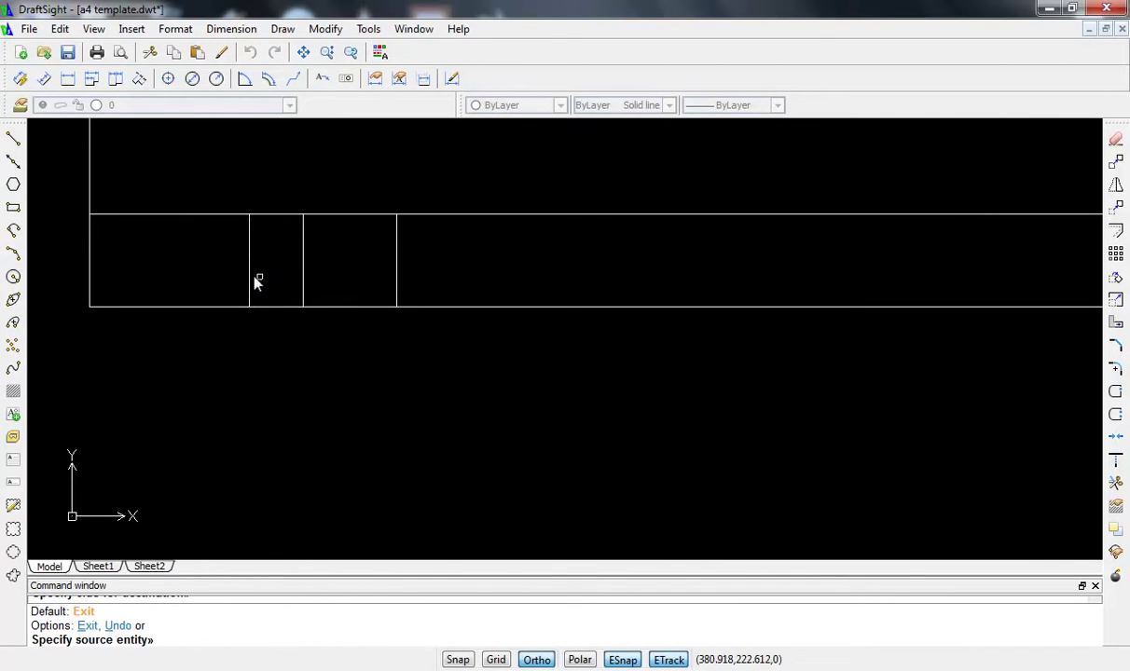
{"action": "left_click", "coordinate": [248, 278]}
{"action": "left_click", "coordinate": [207, 268]}
{"action": "left_click", "coordinate": [396, 269]}
{"action": "left_click", "coordinate": [362, 273]}
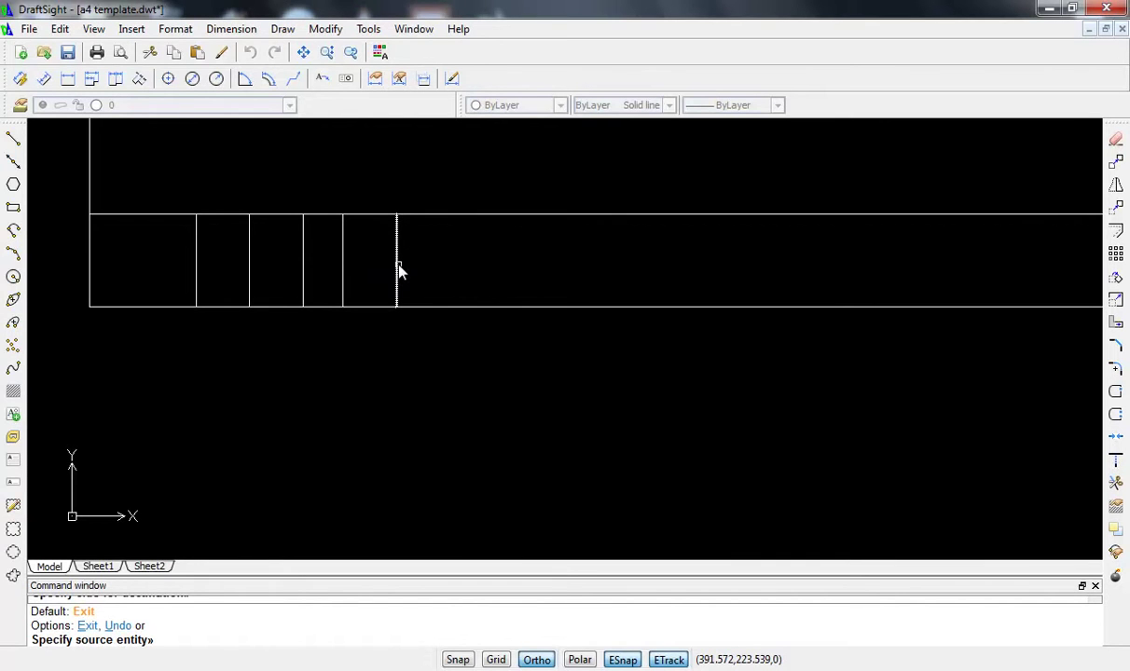
{"action": "key", "text": "Escape"}
- Delete the two unwanted vertical lines from the bottom strip
{"action": "left_click", "coordinate": [347, 266]}
{"action": "key", "text": "Delete"}
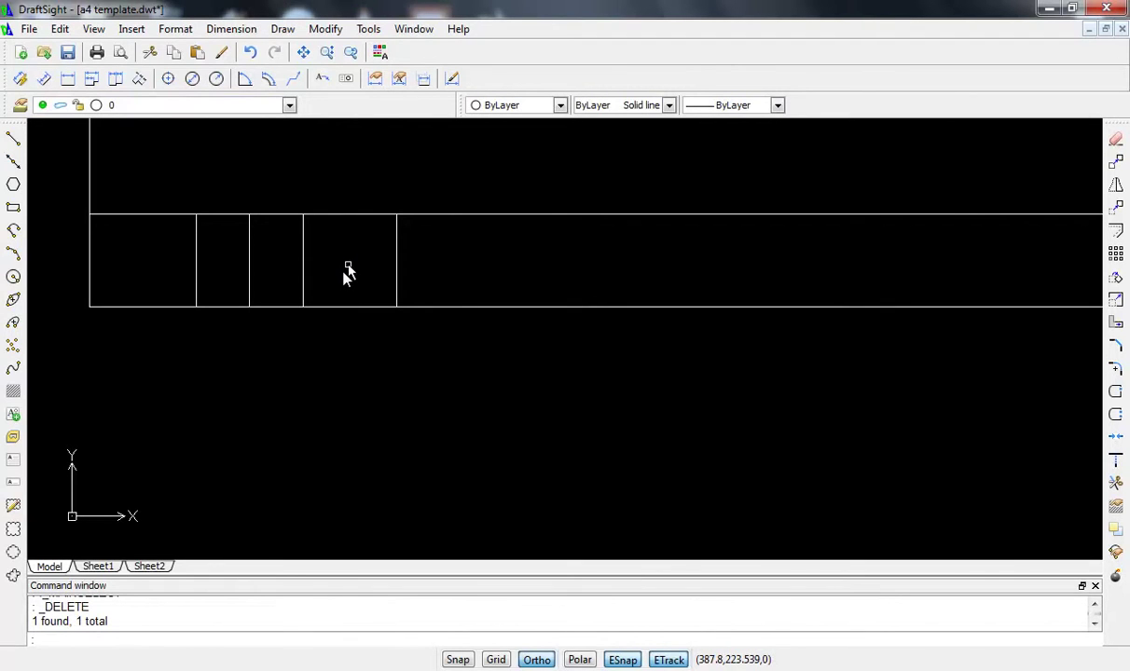
{"action": "left_click", "coordinate": [397, 270]}
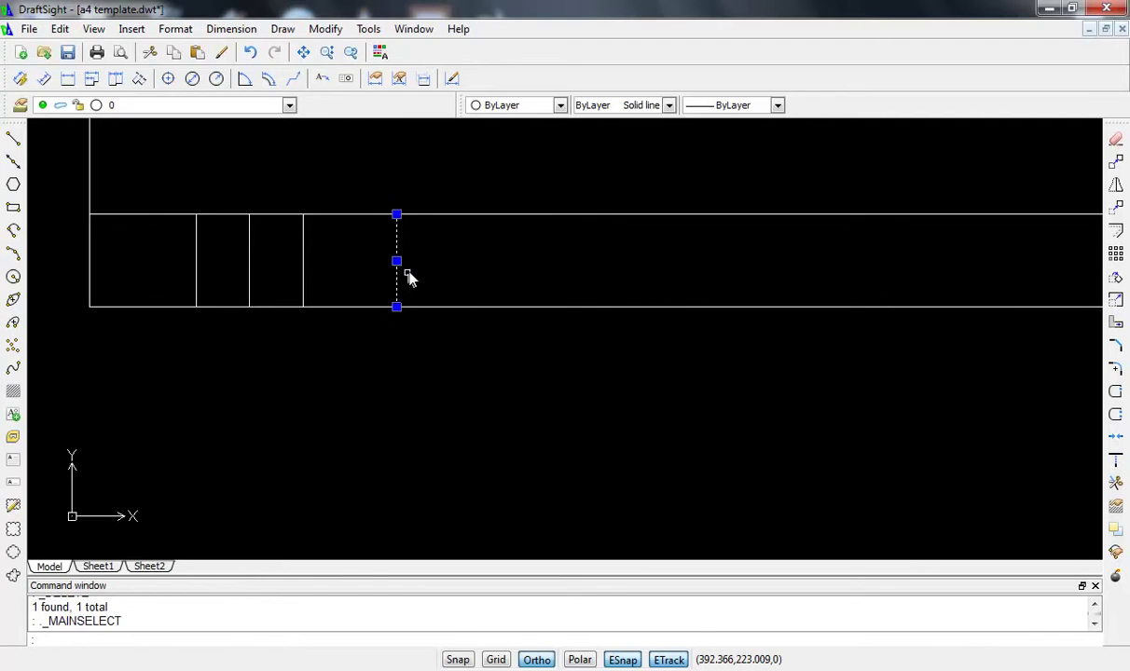
{"action": "key", "text": "Delete"}
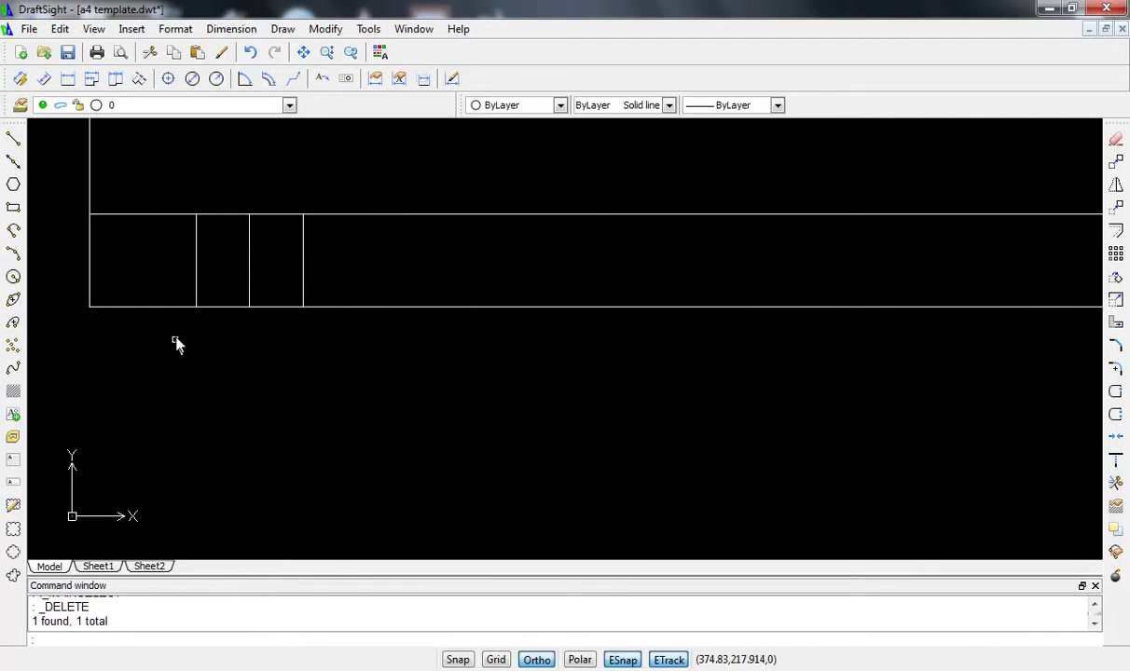
- Offset the rectangle's left edge by 28 to add a new vertical line
{"action": "type", "text": "o"}
{"action": "key", "text": "Return"}
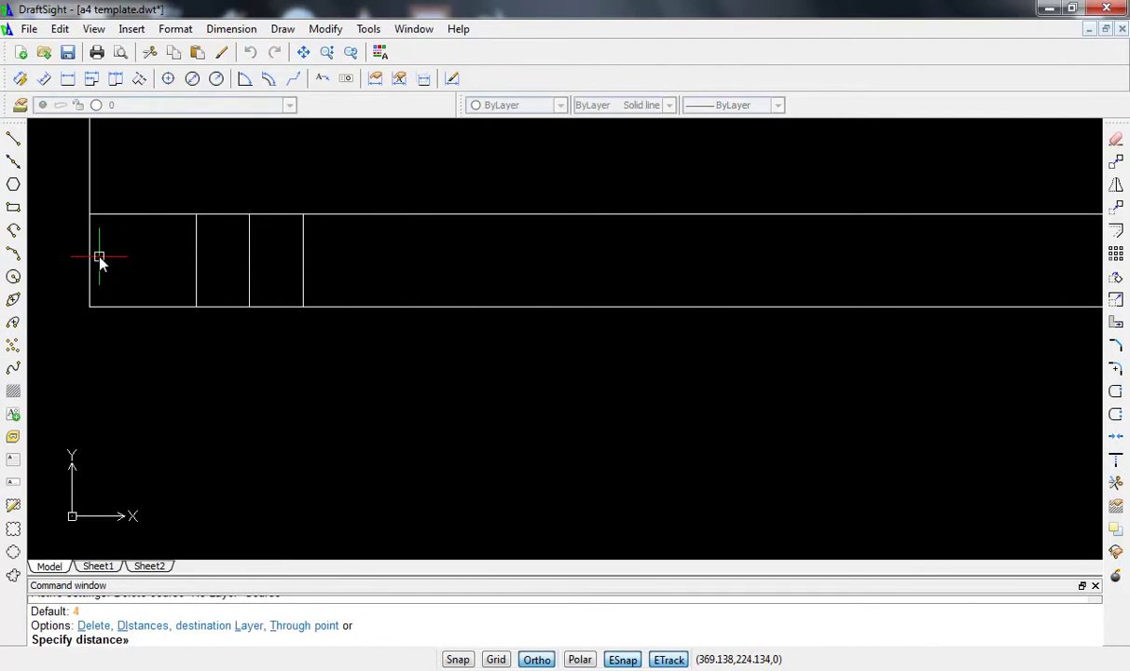
{"action": "type", "text": "28"}
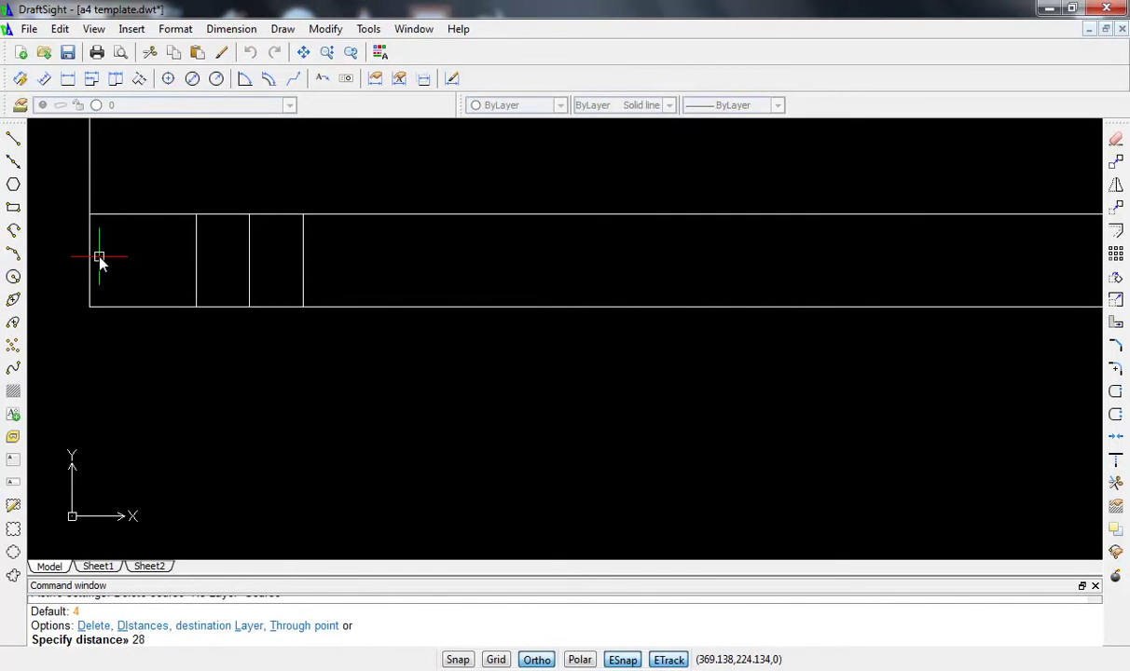
{"action": "key", "text": "Return"}
{"action": "left_click", "coordinate": [90, 269]}
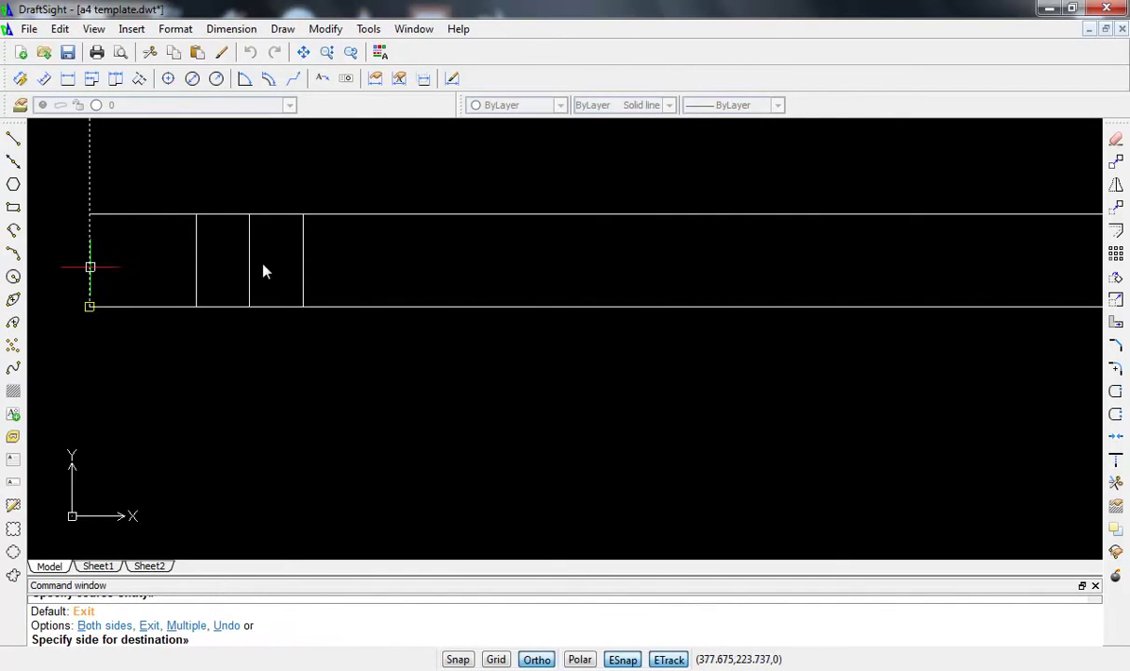
{"action": "left_click", "coordinate": [416, 269]}
{"action": "key", "text": "Escape"}
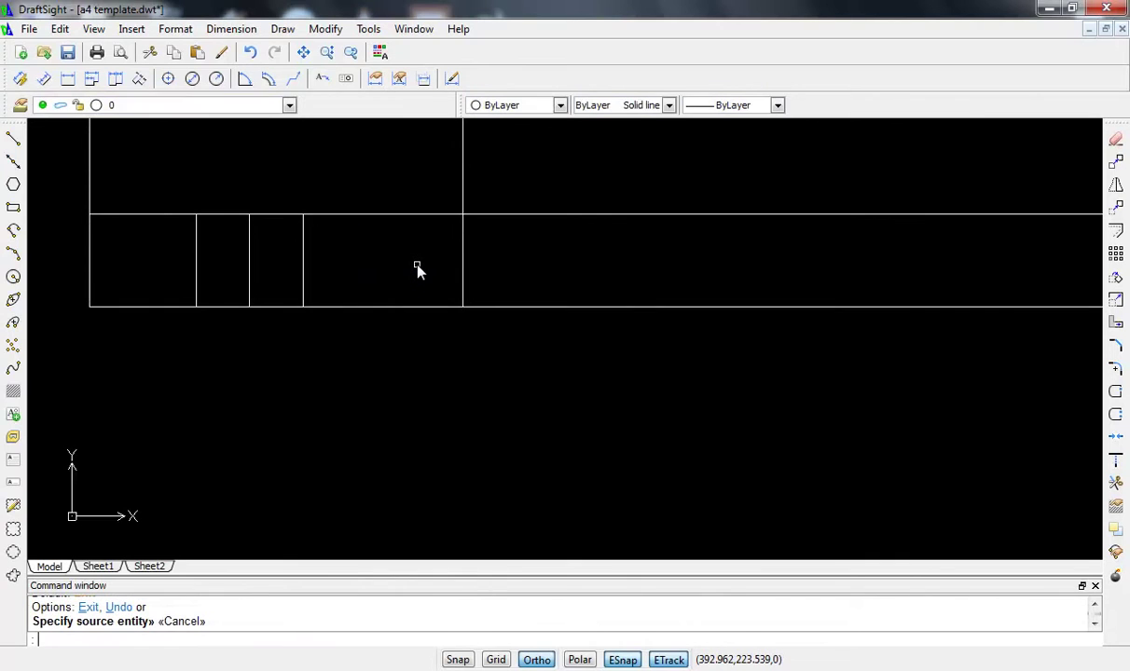
- Trim away the stray upper segments of the new vertical line
{"action": "type", "text": "tr"}
{"action": "key", "text": "Return"}
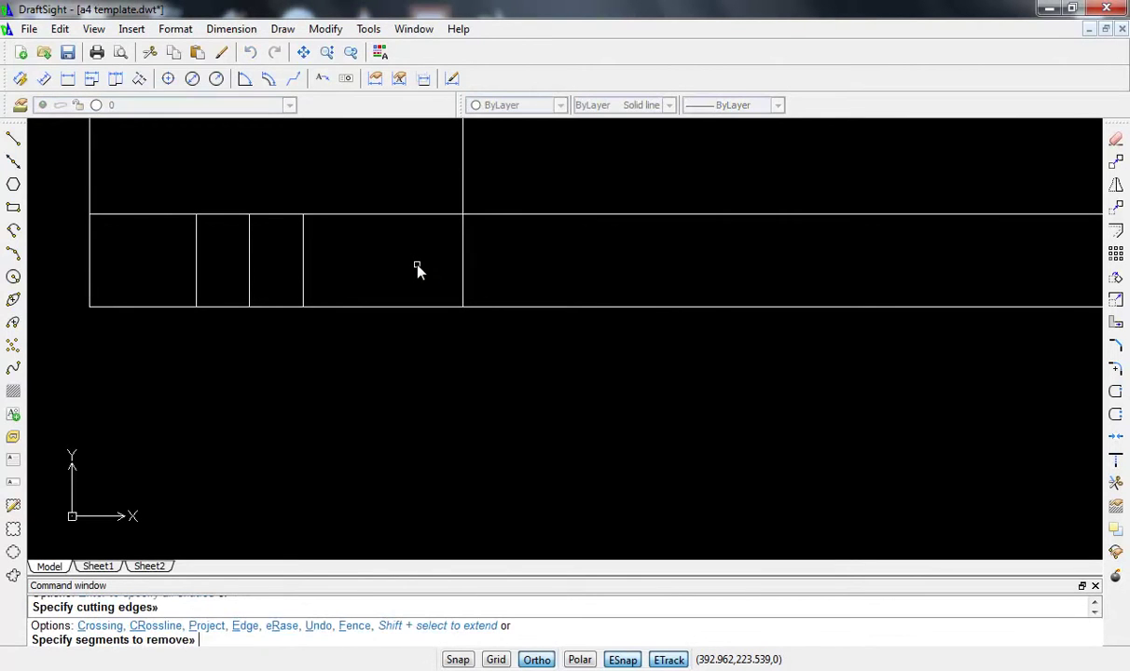
{"action": "scroll", "coordinate": [405, 261], "scroll_direction": "down", "scroll_amount": 2}
{"action": "middle_click_drag", "start_coordinate": [411, 227], "coordinate": [409, 307]}
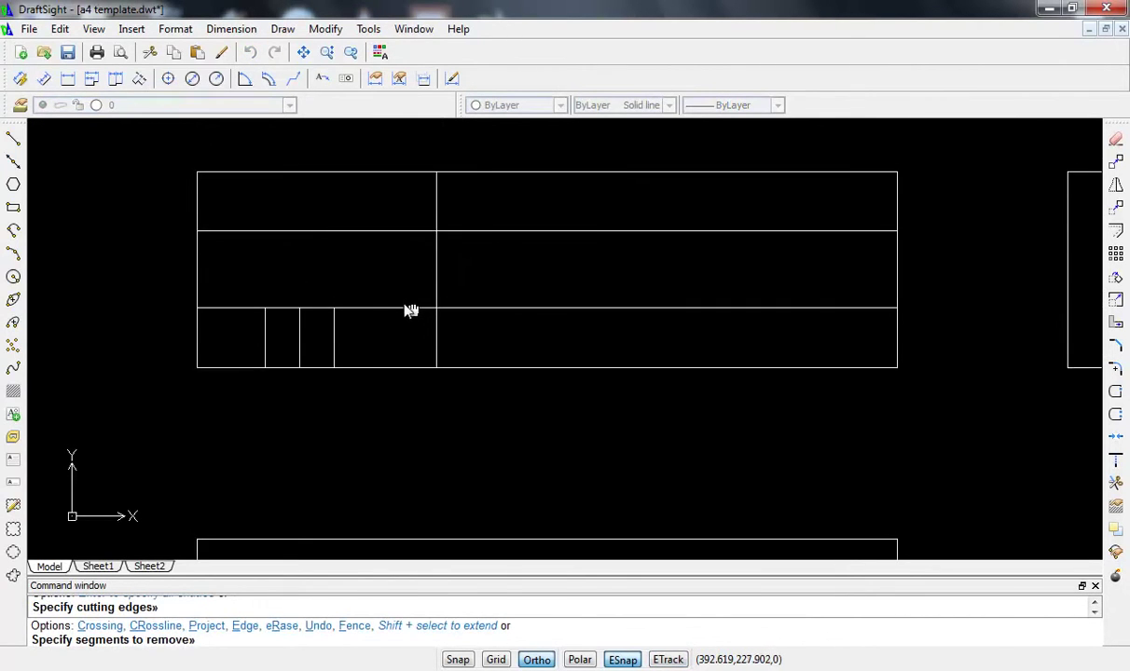
{"action": "key", "text": "Return"}
{"action": "left_click", "coordinate": [437, 221]}
{"action": "left_click", "coordinate": [436, 261]}
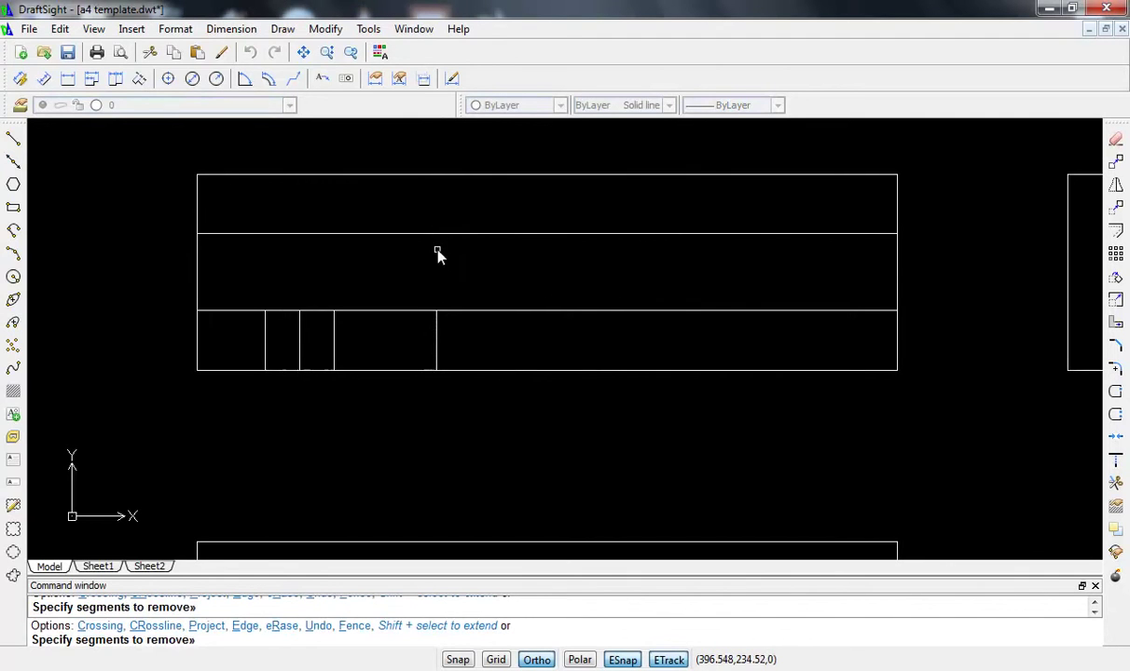
{"action": "key", "text": "Escape"}
- Offset the middle vertical line 4 units to its left and right
{"action": "type", "text": "o"}
{"action": "key", "text": "Return"}
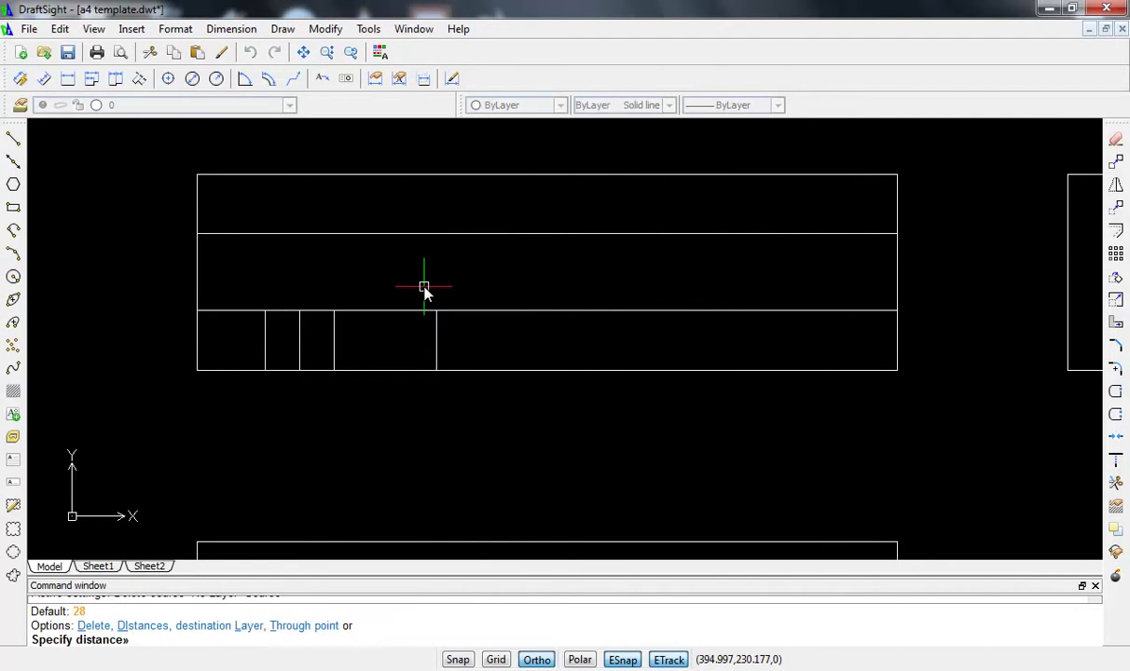
{"action": "type", "text": "4"}
{"action": "key", "text": "Return"}
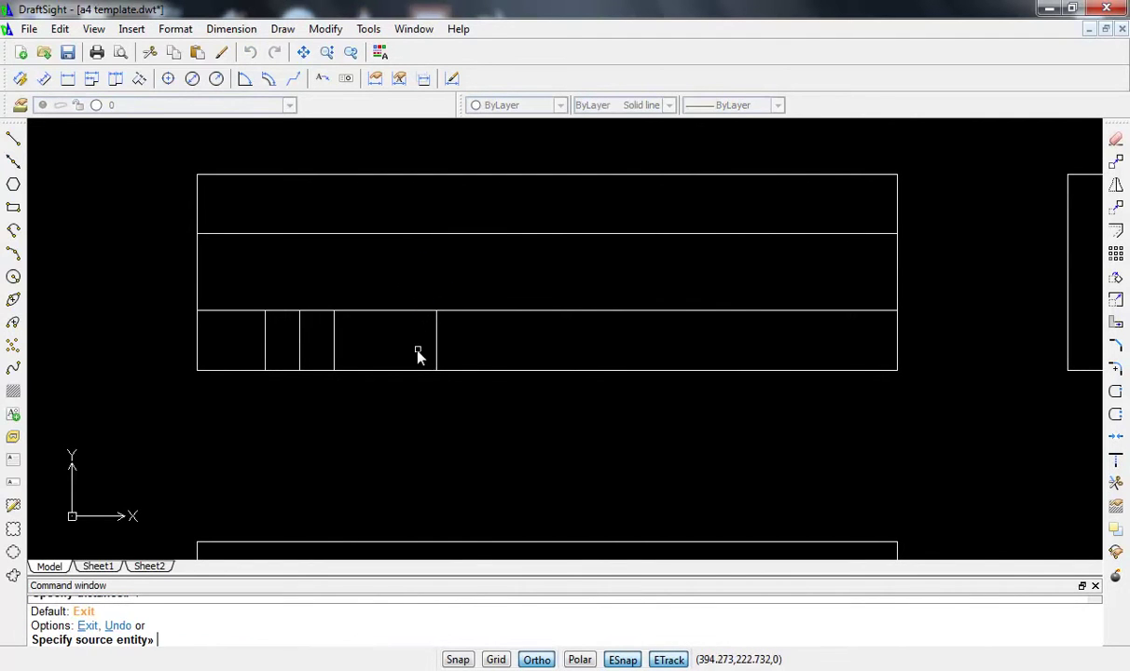
{"action": "scroll", "coordinate": [422, 344], "scroll_direction": "up", "scroll_amount": 2}
{"action": "left_click", "coordinate": [450, 334]}
{"action": "left_click", "coordinate": [427, 332]}
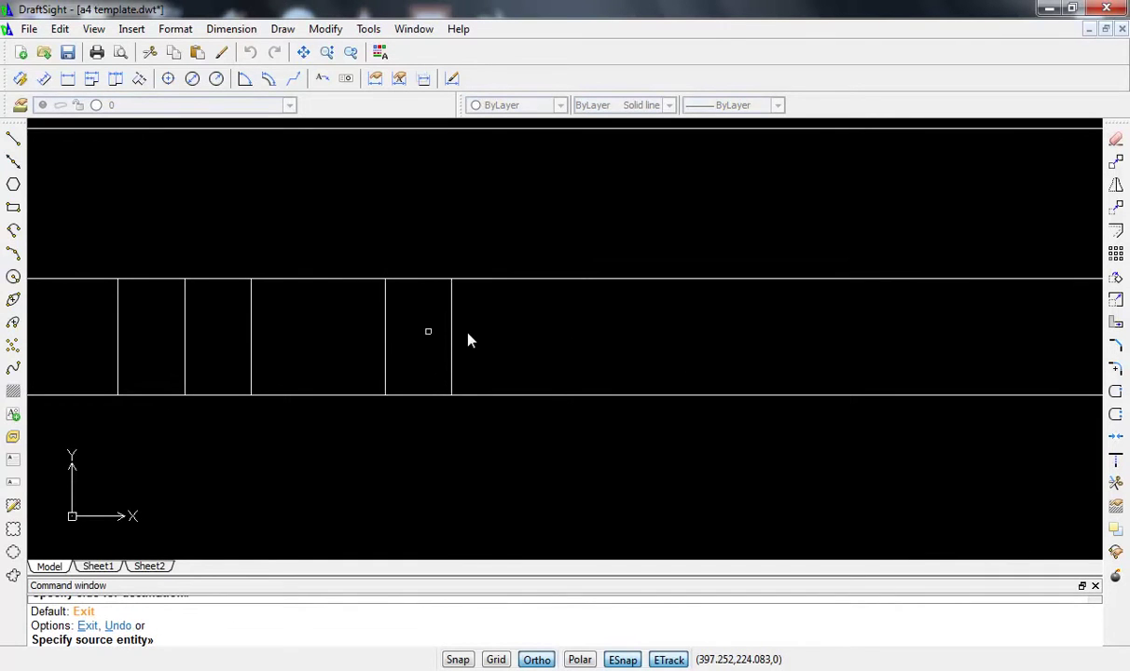
{"action": "left_click", "coordinate": [453, 334]}
{"action": "left_click", "coordinate": [515, 337]}
{"action": "scroll", "coordinate": [485, 344], "scroll_direction": "down", "scroll_amount": 1}
{"action": "scroll", "coordinate": [476, 346], "scroll_direction": "down", "scroll_amount": 1}
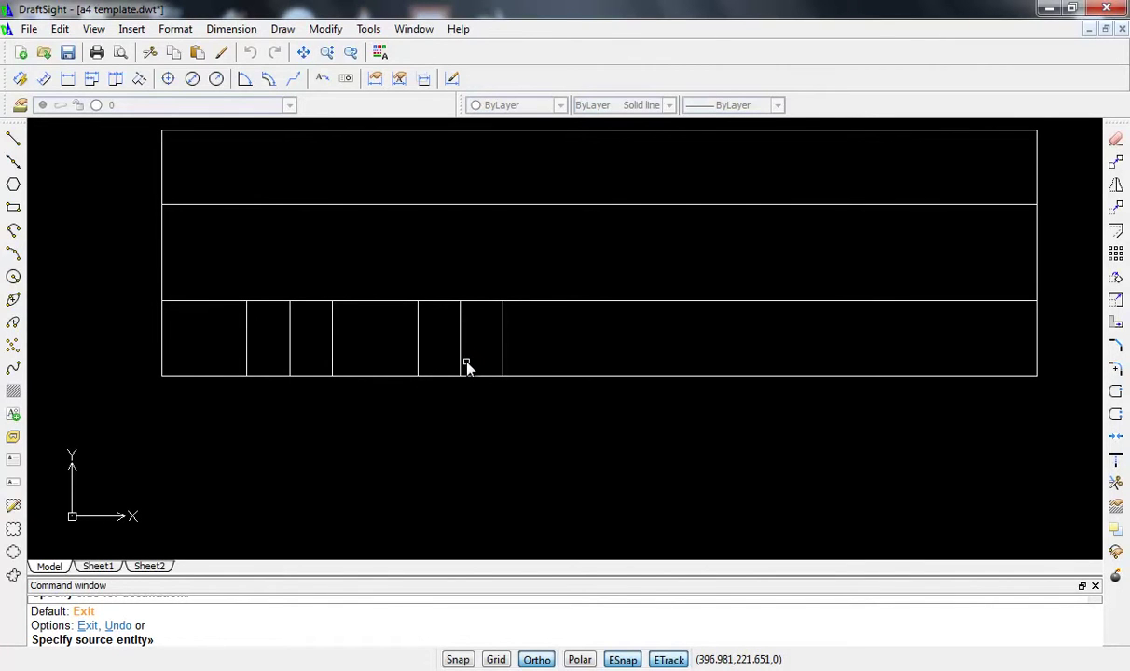
{"action": "key", "text": "Escape"}
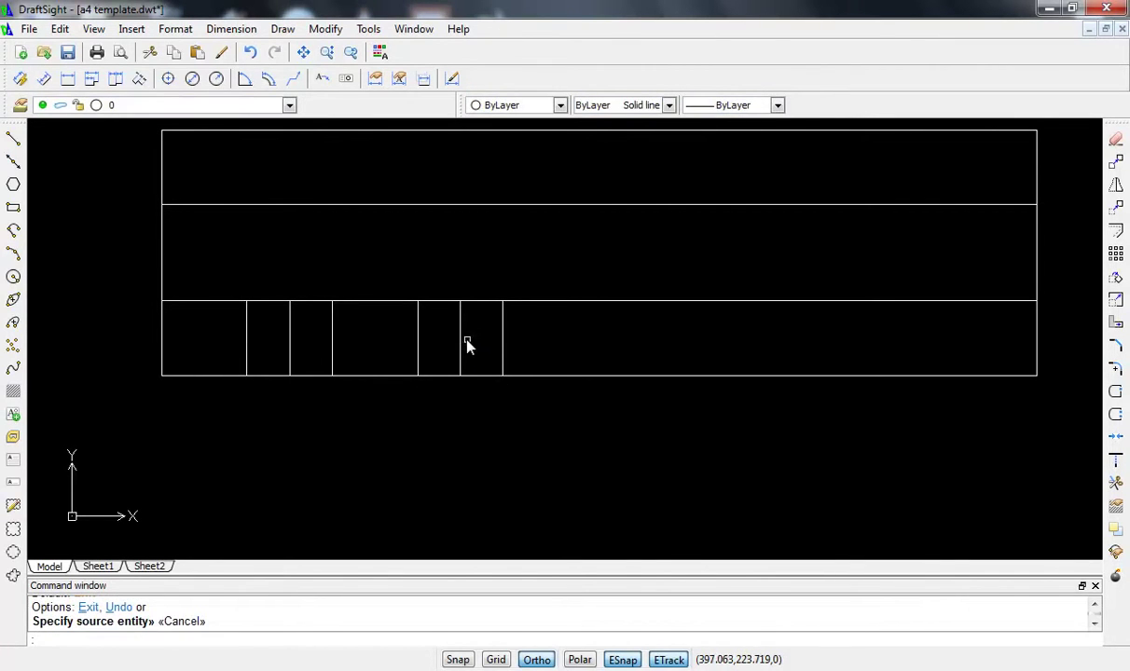
{"action": "left_click", "coordinate": [459, 340]}
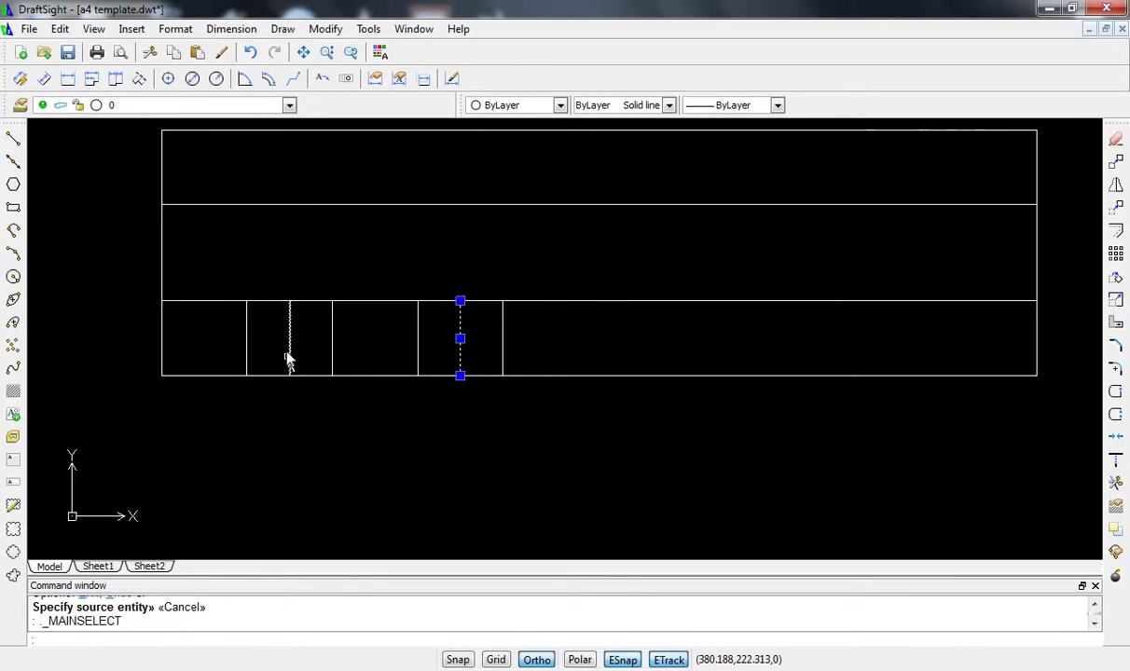
- Move the two middle vertical lines onto the Center Line layer
{"action": "key", "text": "Escape"}
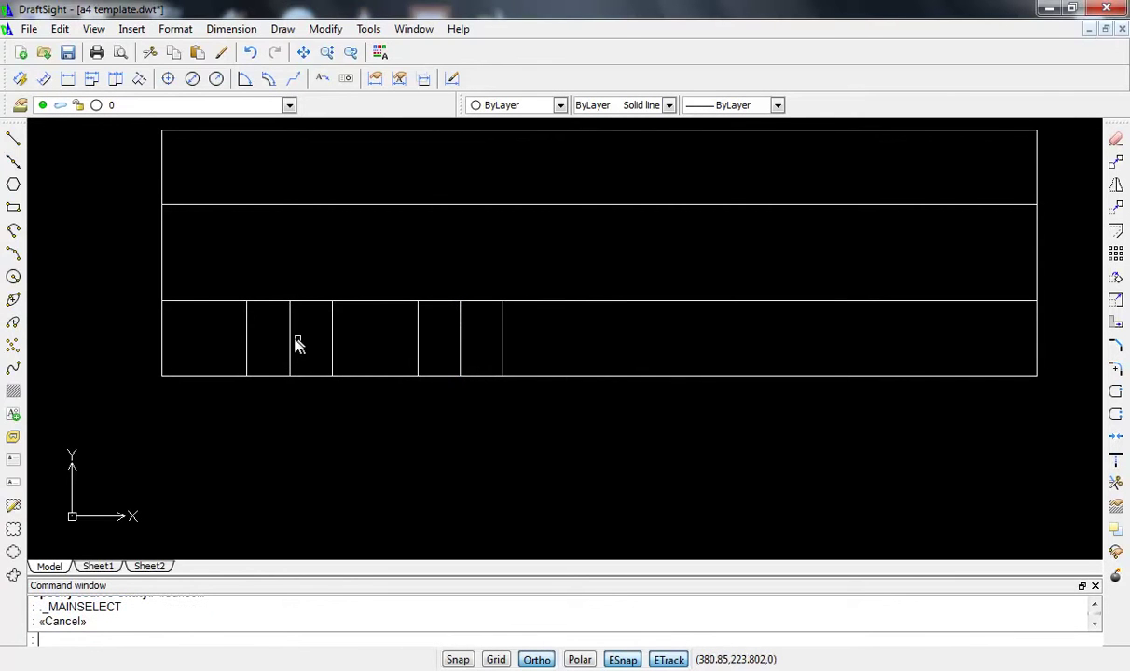
{"action": "left_click", "coordinate": [291, 339]}
{"action": "left_click", "coordinate": [461, 347]}
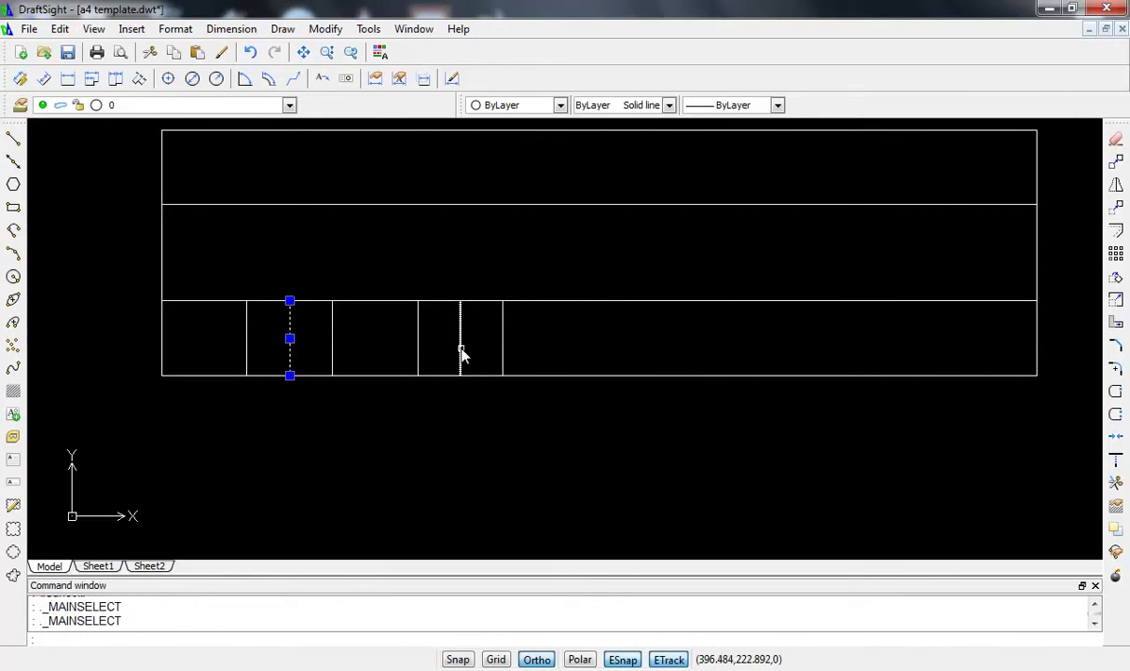
{"action": "left_click", "coordinate": [277, 108]}
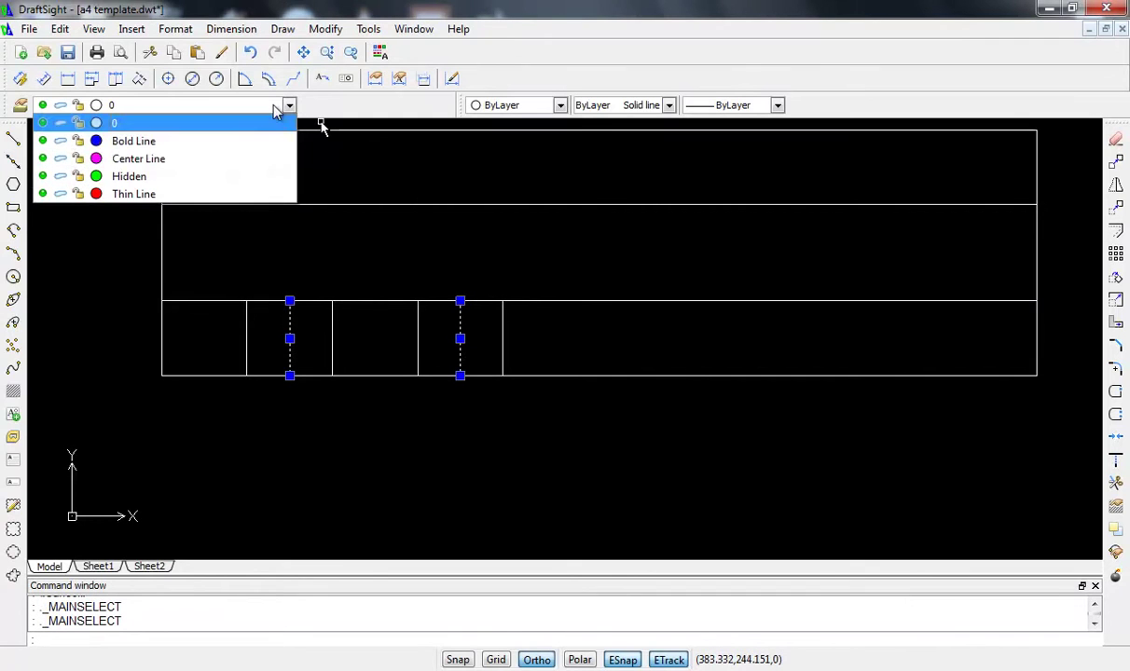
{"action": "left_click", "coordinate": [224, 161]}
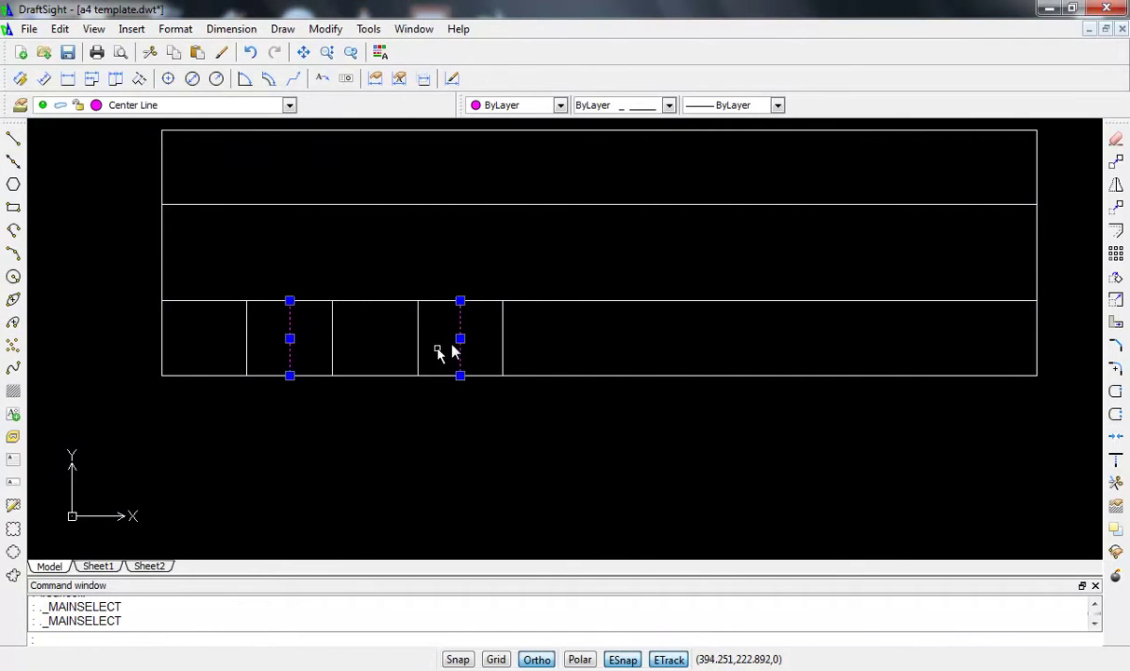
{"action": "key", "text": "Escape"}
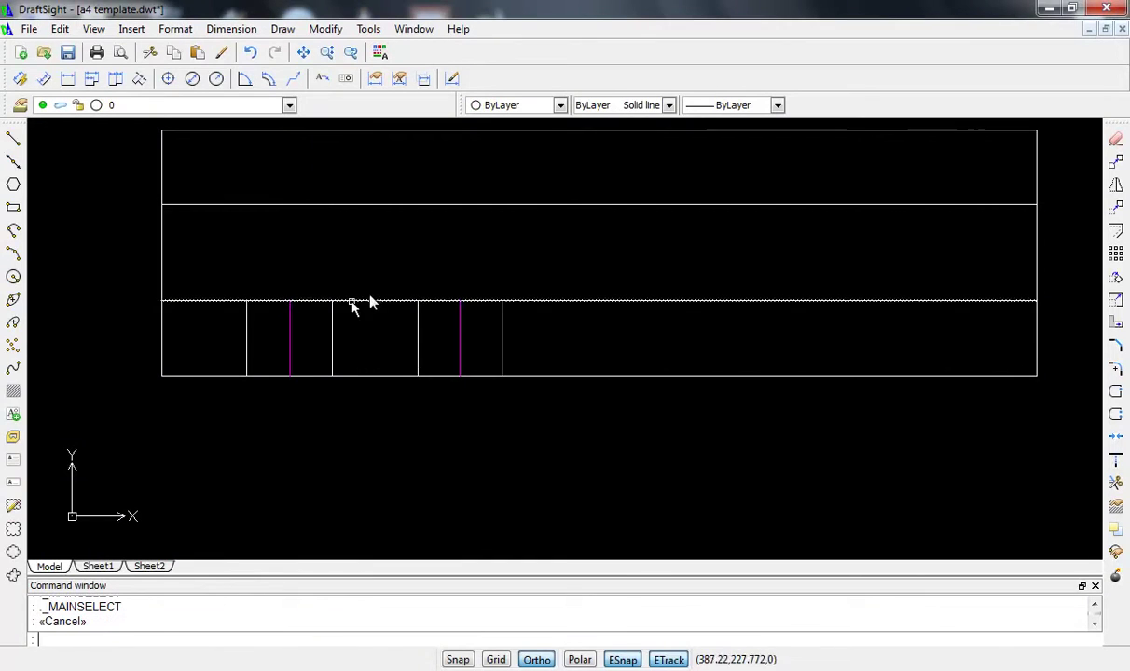
- Stretch the top ends of both center lines above the view
{"action": "left_click", "coordinate": [290, 320]}
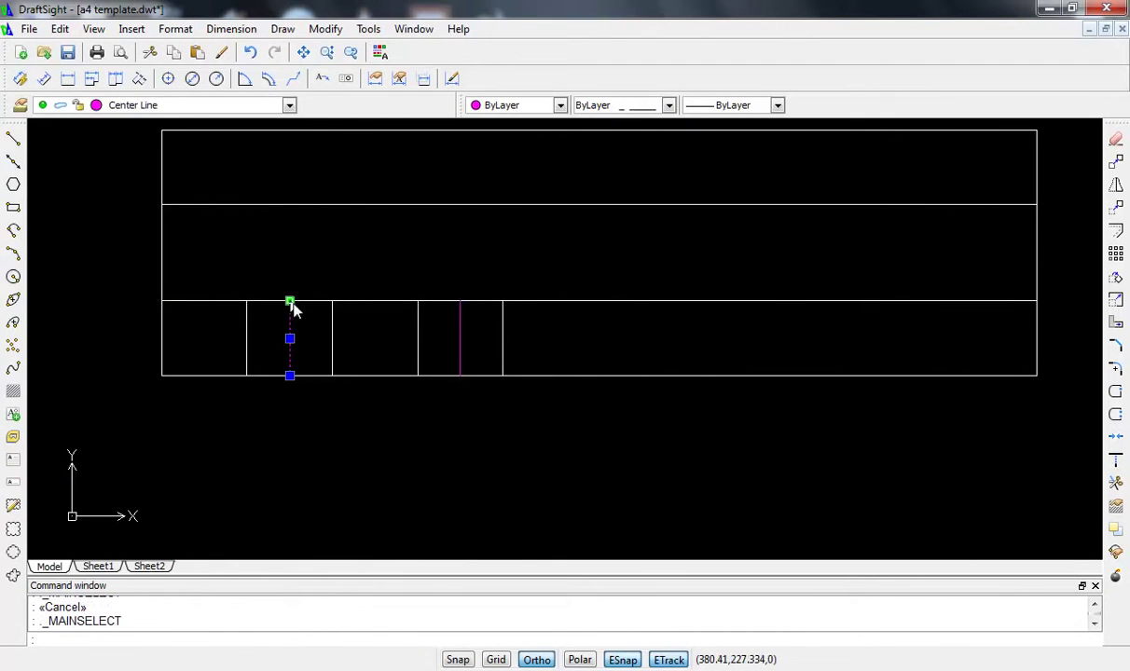
{"action": "left_click", "coordinate": [290, 301]}
{"action": "left_click", "coordinate": [285, 249]}
{"action": "key", "text": "Escape"}
{"action": "left_click", "coordinate": [458, 322]}
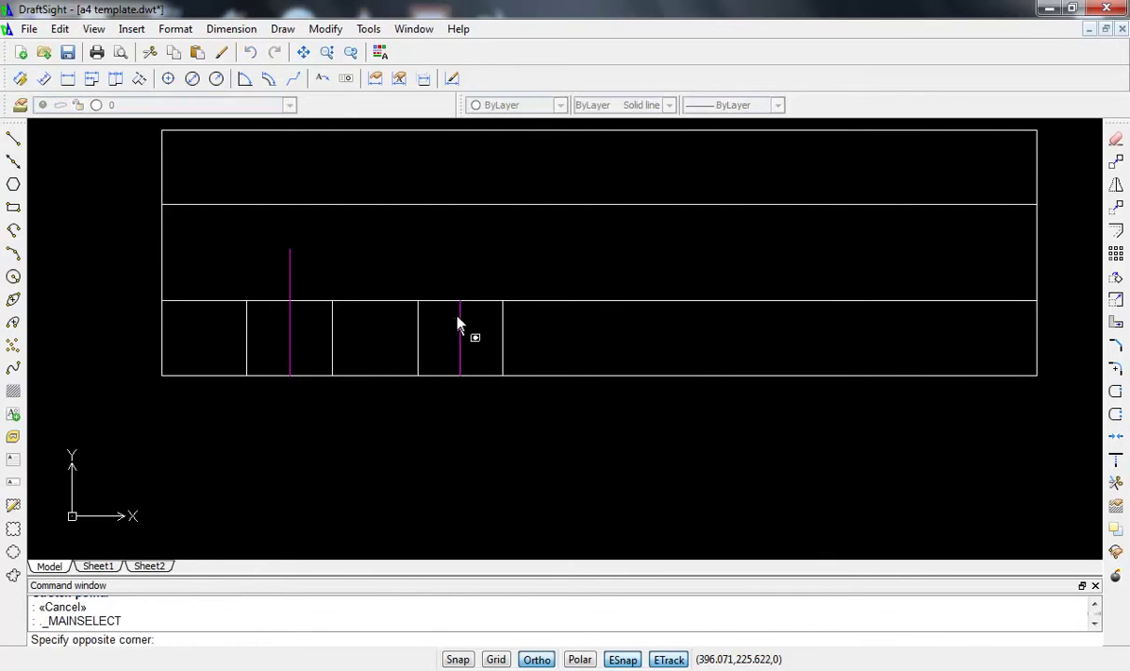
{"action": "left_click", "coordinate": [461, 318]}
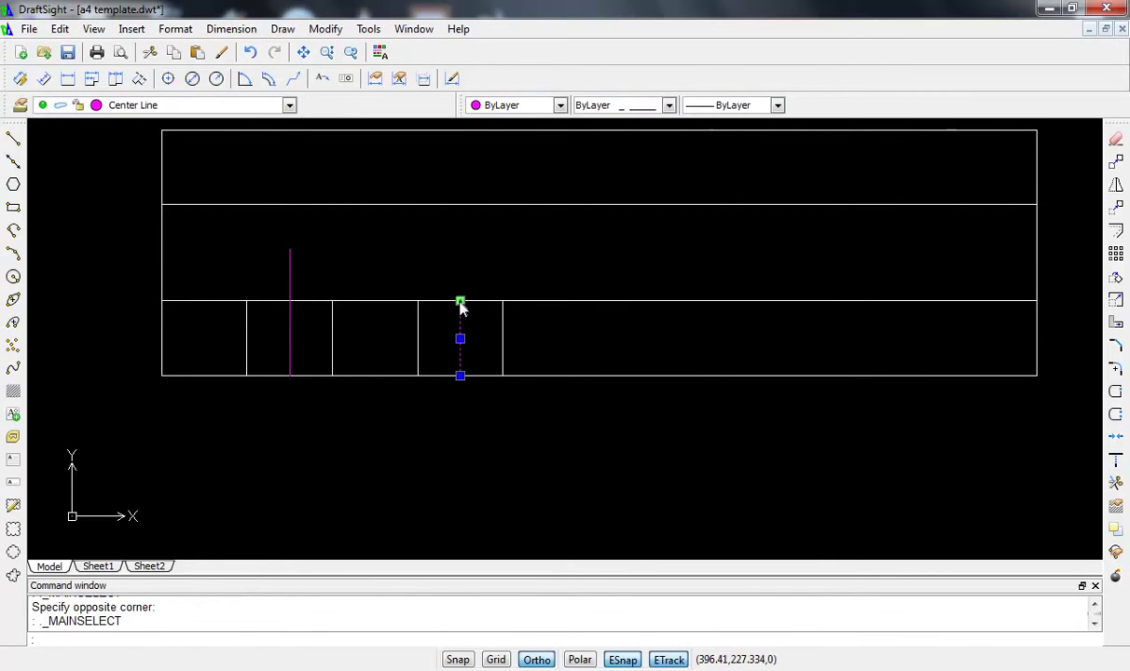
{"action": "left_click", "coordinate": [460, 300]}
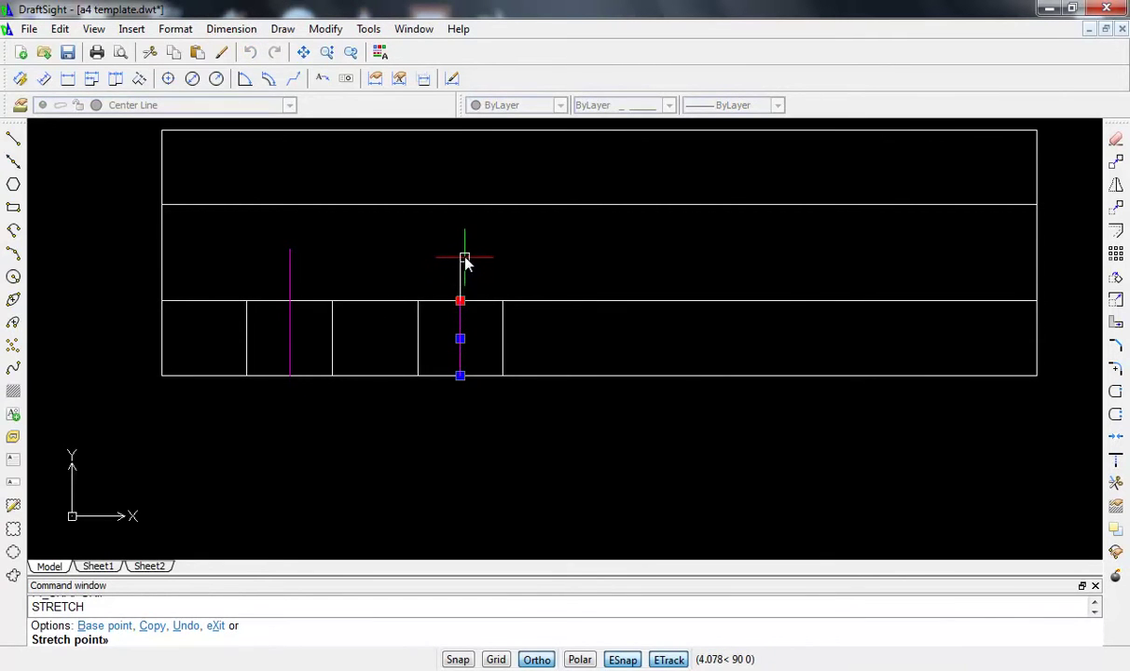
{"action": "left_click", "coordinate": [461, 254]}
{"action": "key", "text": "Escape"}
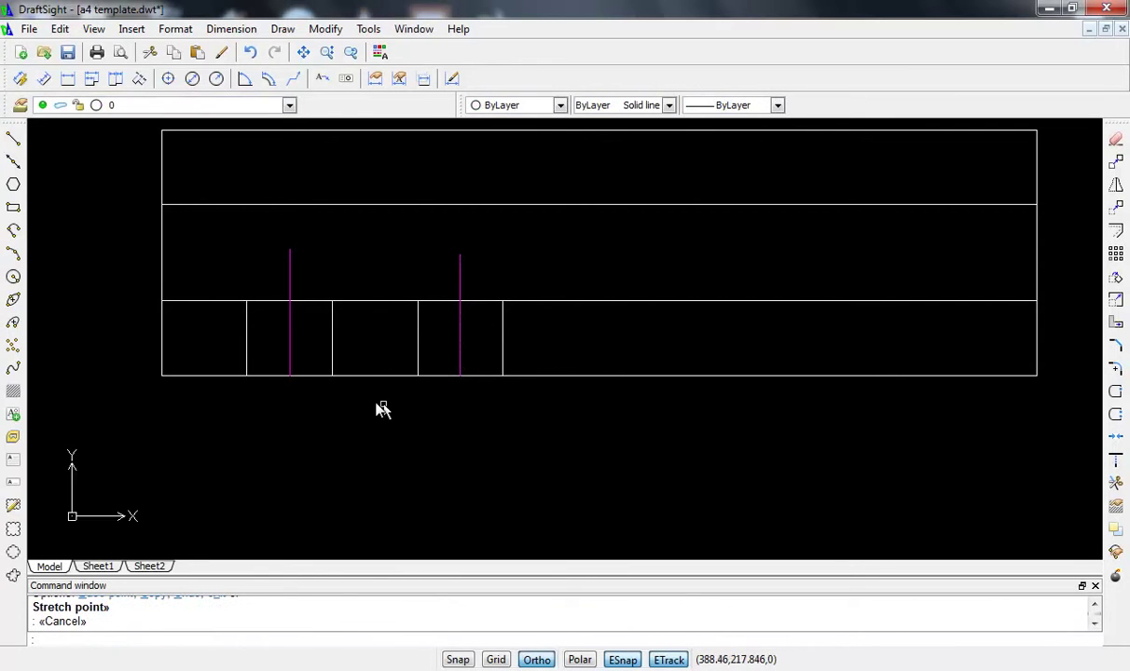
- Stretch the bottom ends of both center lines below the view
{"action": "left_click", "coordinate": [289, 359]}
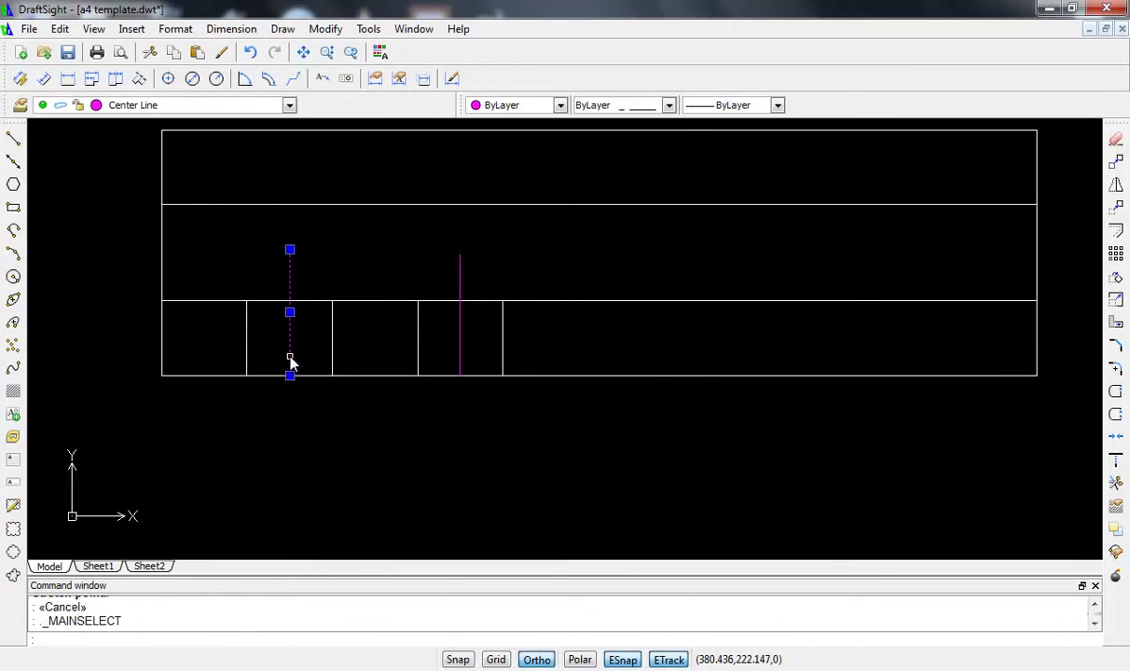
{"action": "left_click", "coordinate": [290, 376]}
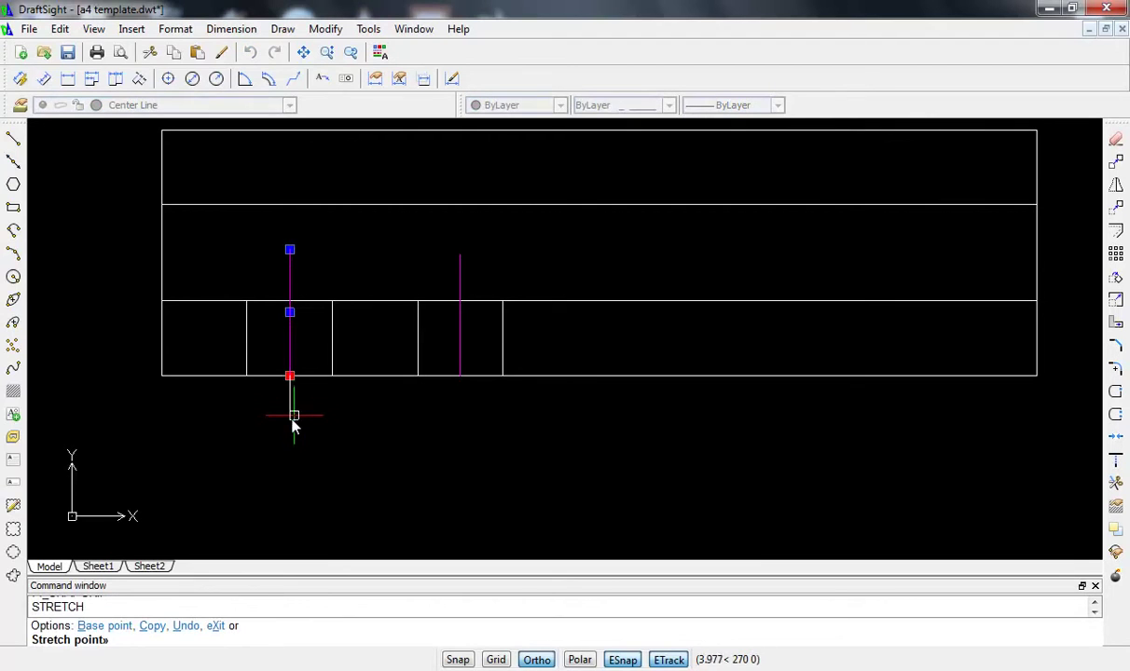
{"action": "left_click", "coordinate": [292, 426]}
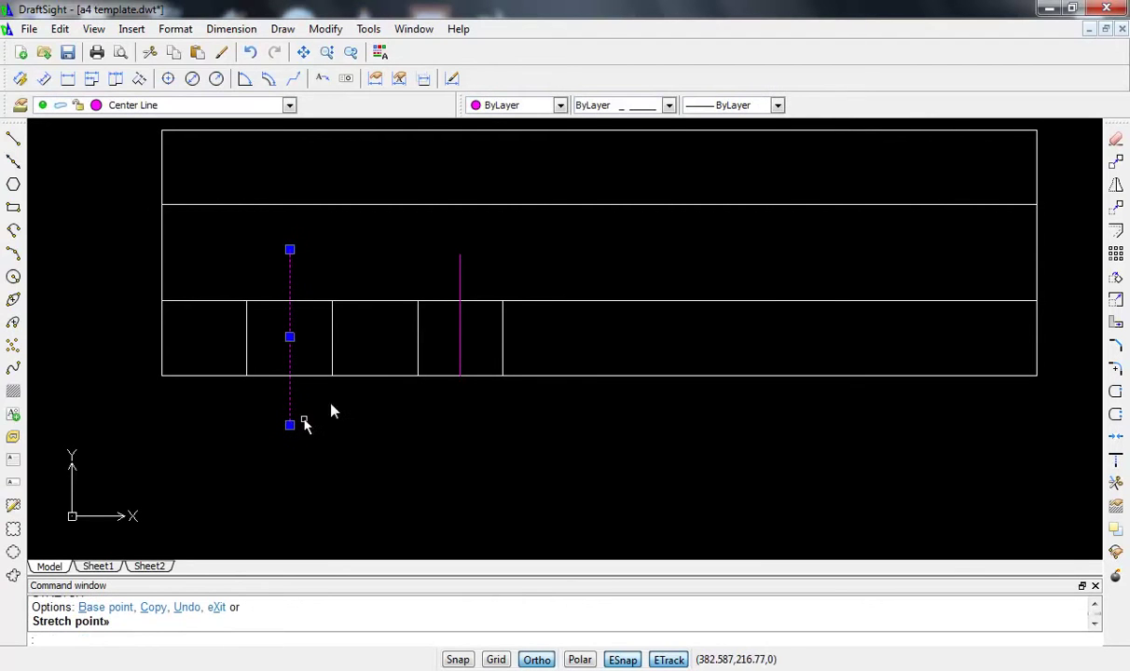
{"action": "left_click", "coordinate": [459, 352]}
{"action": "left_click", "coordinate": [459, 375]}
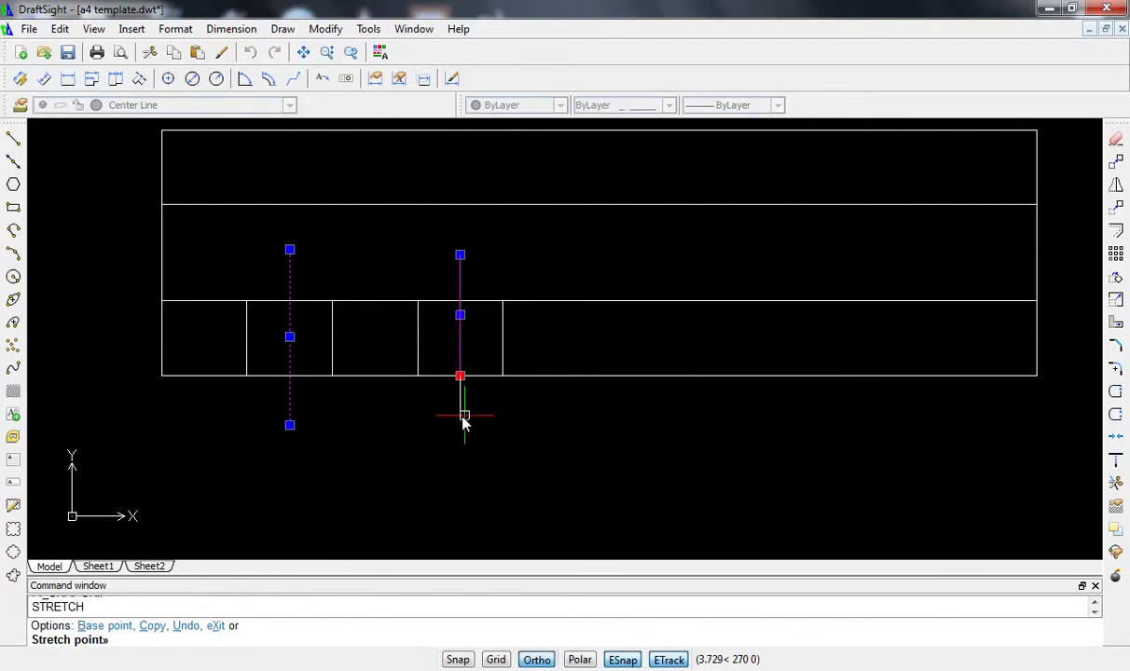
{"action": "left_click", "coordinate": [460, 419]}
{"action": "key", "text": "Escape"}
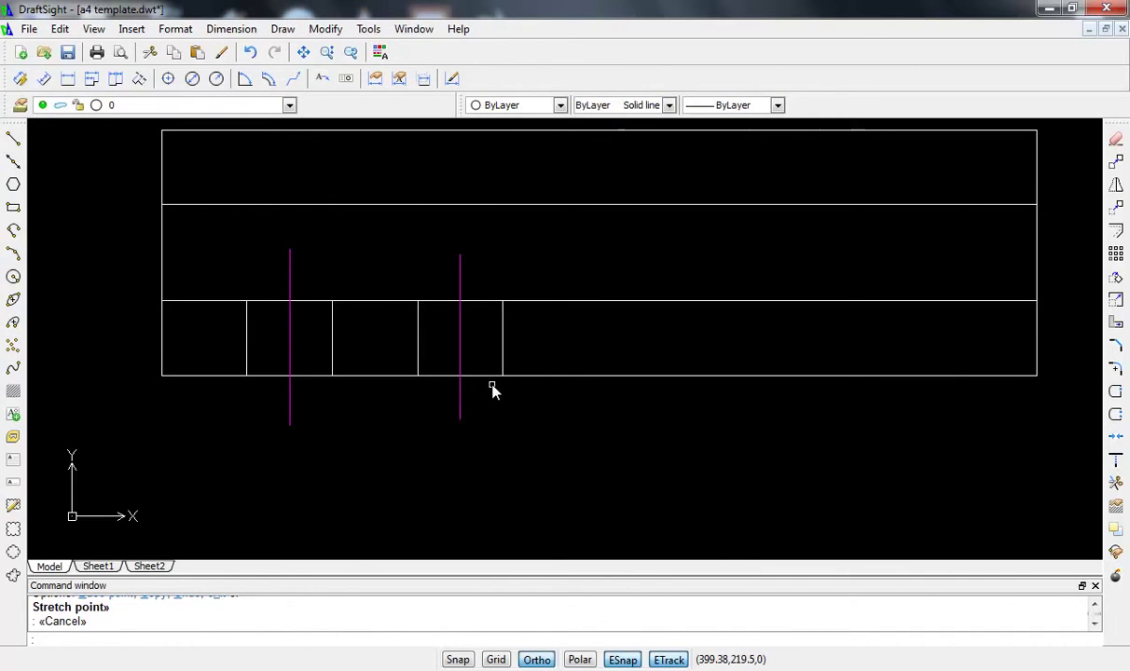
- Pan and zoom to centre the top view rectangle on screen
{"action": "scroll", "coordinate": [628, 361], "scroll_direction": "down", "scroll_amount": 2}
{"action": "mouse_move", "coordinate": [634, 475]}
{"action": "middle_mouse_down"}
{"action": "mouse_move", "coordinate": [578, 294]}
{"action": "mouse_move", "coordinate": [540, 243]}
{"action": "middle_mouse_up"}
{"action": "scroll", "coordinate": [625, 392], "scroll_direction": "down", "scroll_amount": 2}
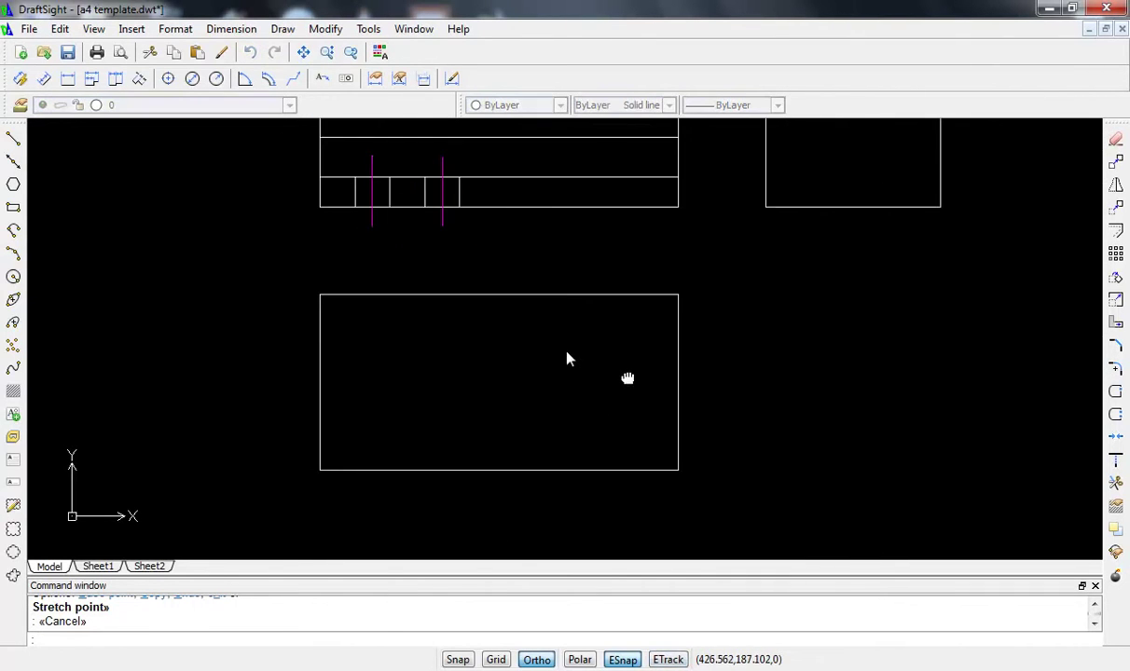
{"action": "middle_click_drag", "start_coordinate": [668, 393], "coordinate": [557, 359]}
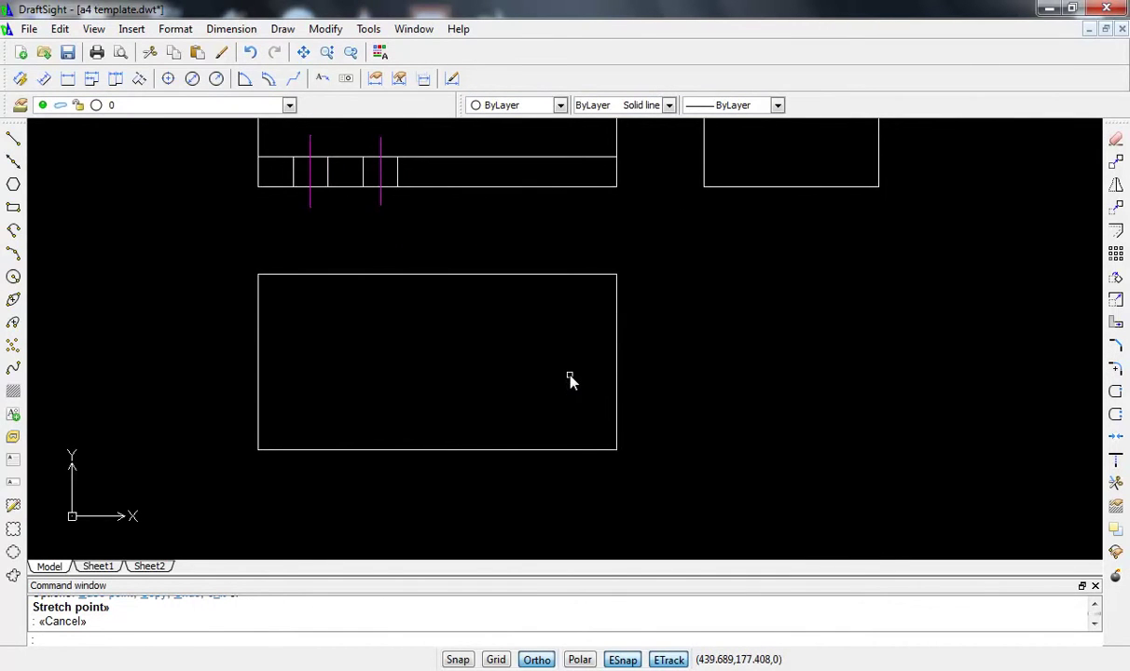
- Draw a horizontal center line across the rectangle between its edge midpoints, on Center Line layer
{"action": "type", "text": "l"}
{"action": "key", "text": "Return"}
{"action": "key", "text": "Escape"}
{"action": "left_click", "coordinate": [288, 106]}
{"action": "left_click", "coordinate": [213, 163]}
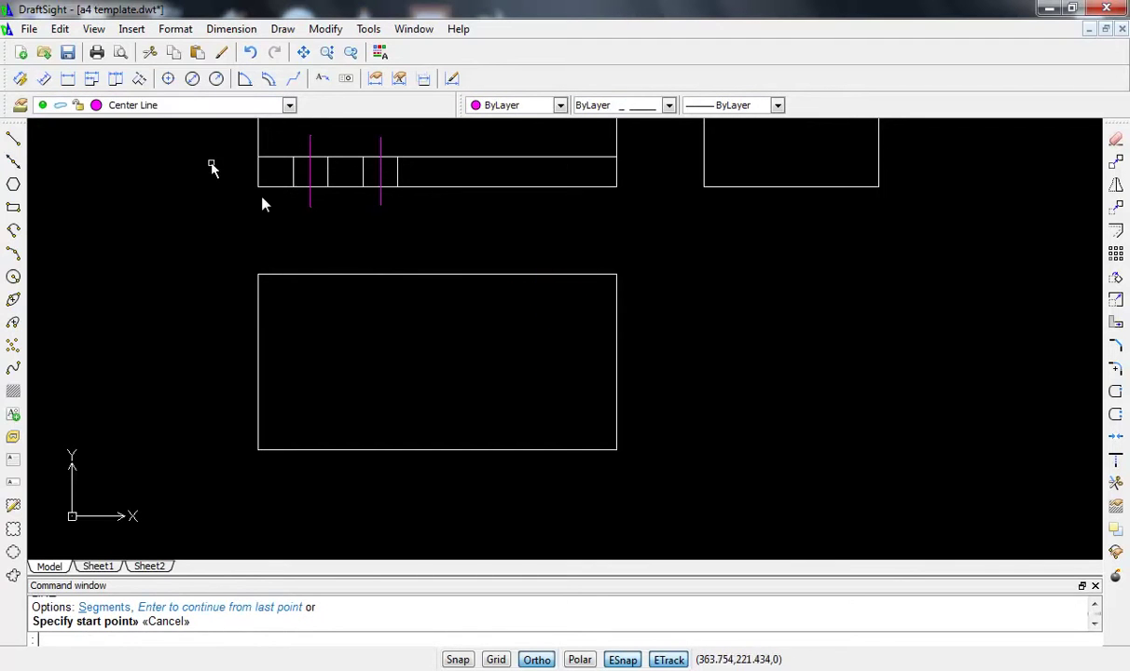
{"action": "key", "text": "Return"}
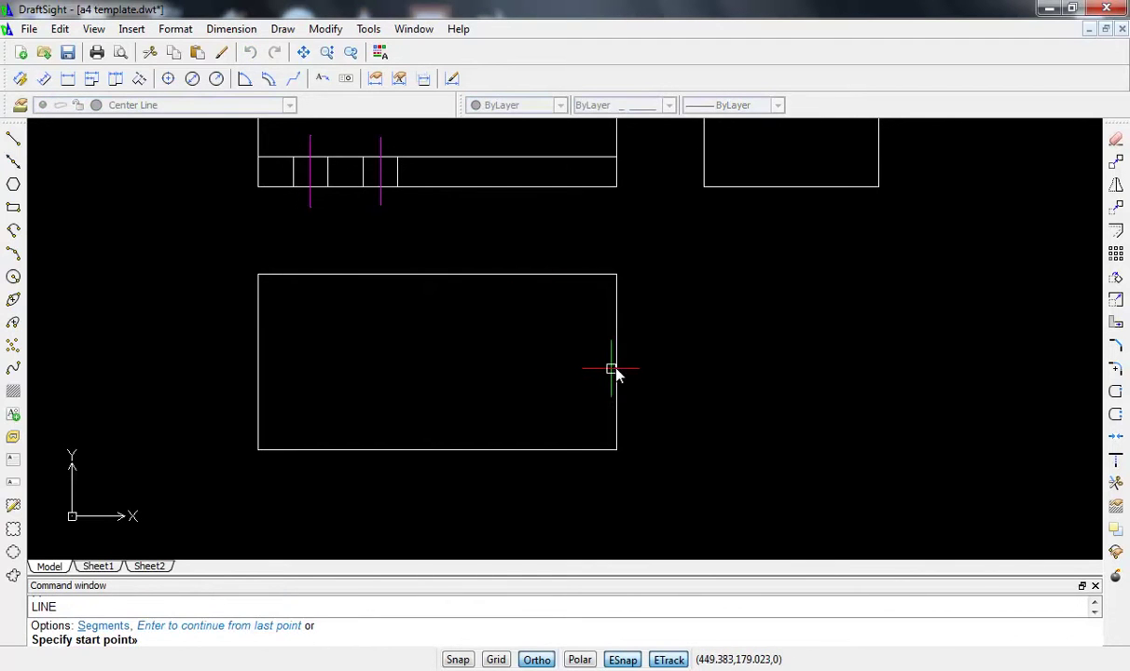
{"action": "left_click", "coordinate": [616, 362]}
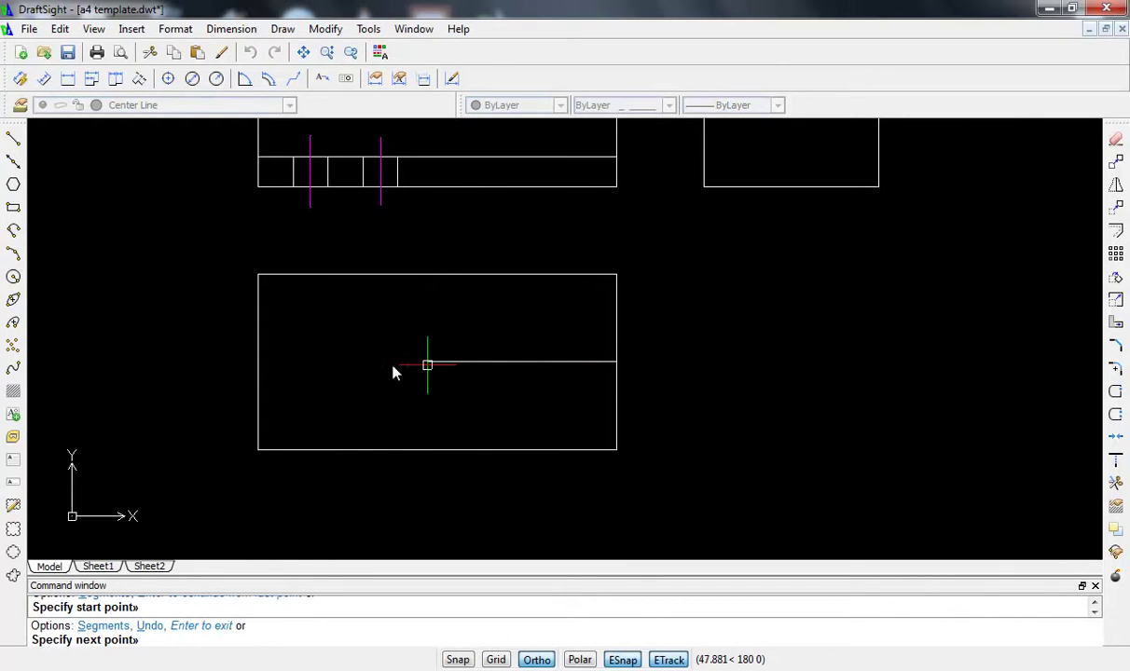
{"action": "left_click", "coordinate": [259, 362]}
{"action": "key", "text": "Escape"}
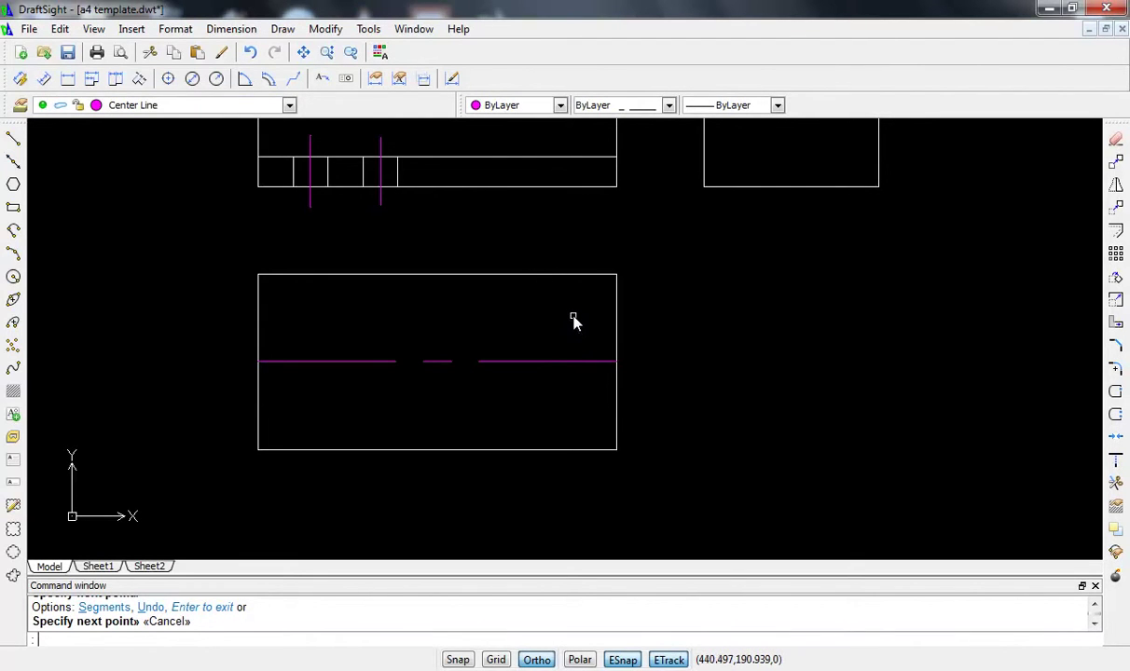
- Offset the rectangle's right edge inward and put the copy on the Center Line layer
{"action": "type", "text": "o"}
{"action": "key", "text": "Return"}
{"action": "type", "text": "0"}
{"action": "key", "text": "Return"}
{"action": "left_click", "coordinate": [617, 349]}
{"action": "left_click", "coordinate": [522, 343]}
{"action": "key", "text": "Escape"}
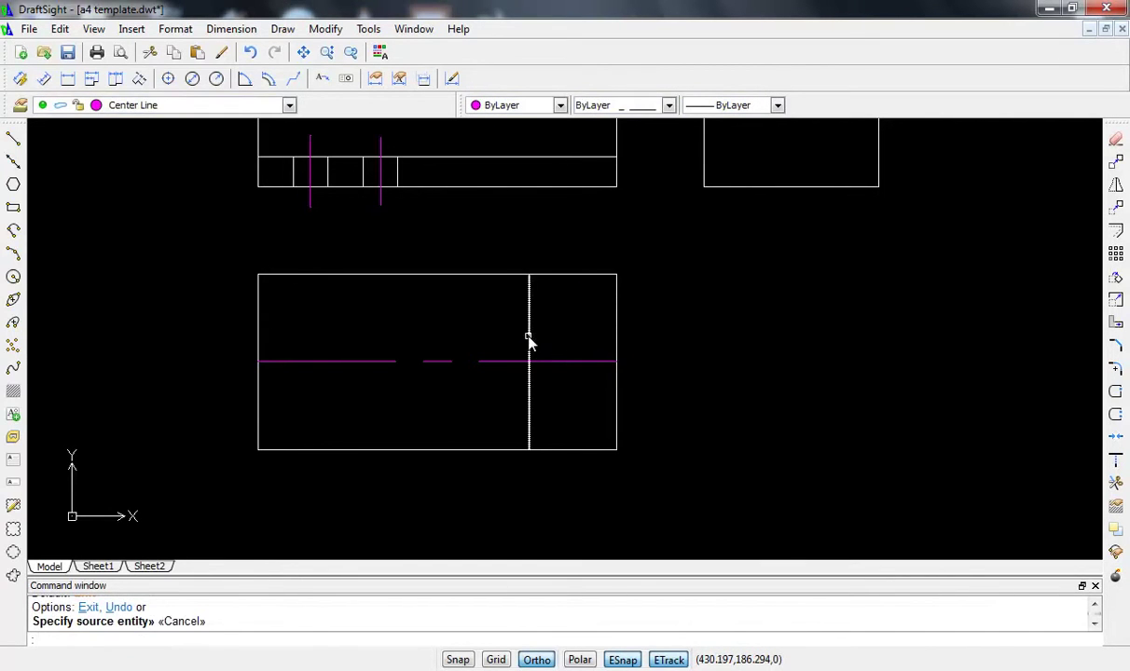
{"action": "left_click", "coordinate": [529, 340]}
{"action": "left_click", "coordinate": [233, 105]}
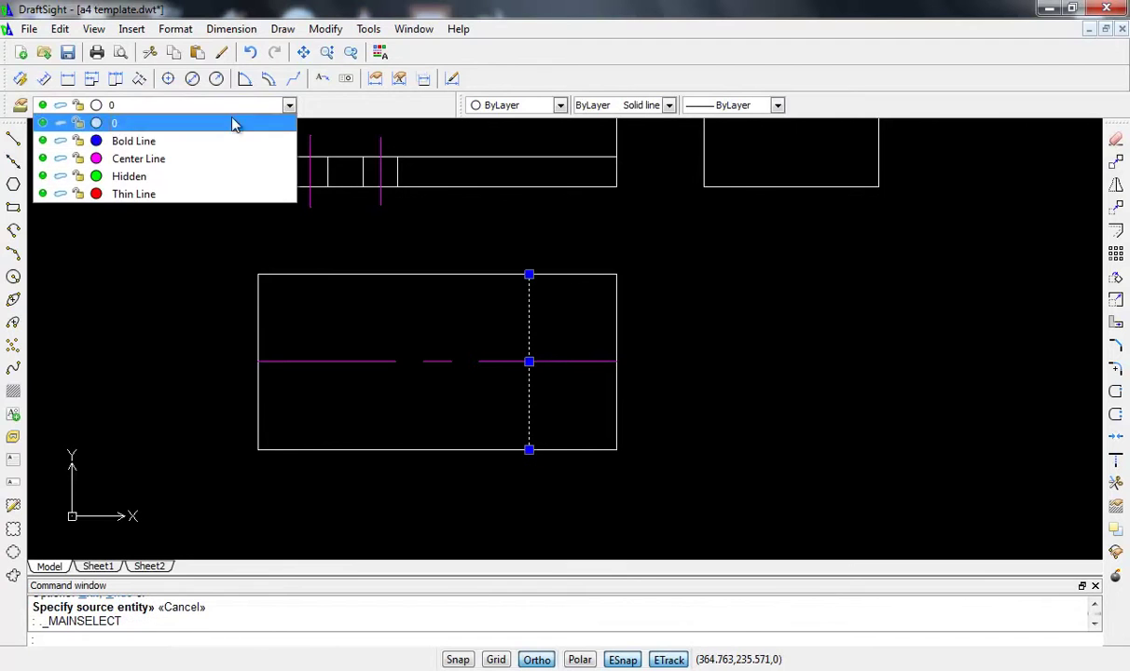
{"action": "left_click", "coordinate": [184, 160]}
{"action": "key", "text": "Escape"}
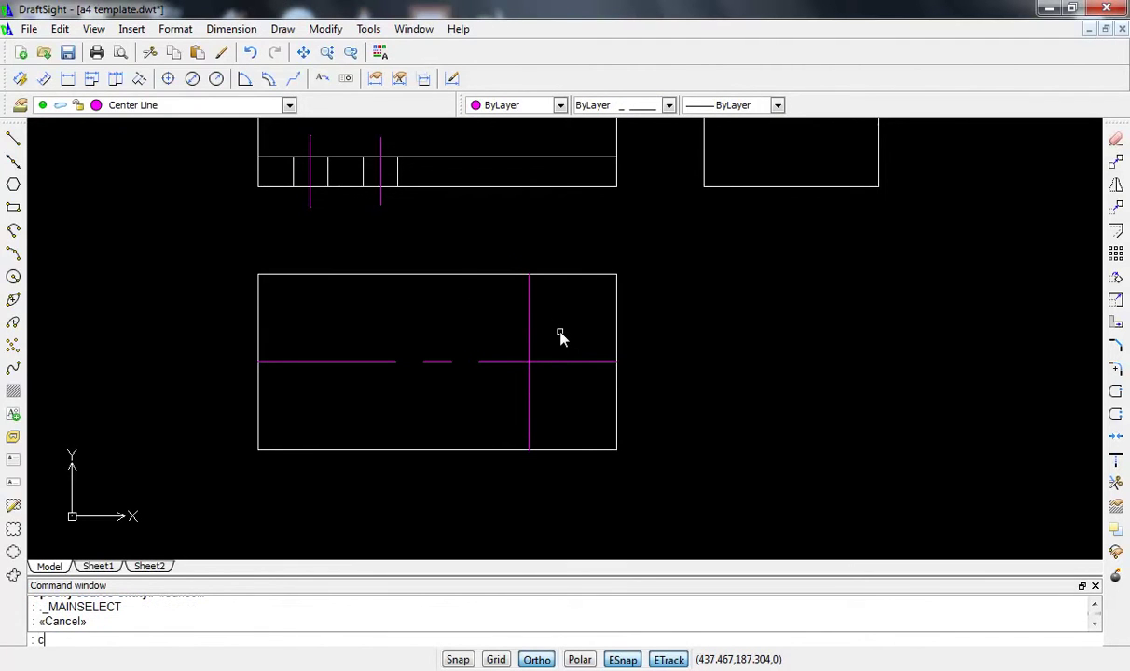
- Make Bold Line the current layer for the circles
{"action": "type", "text": "c"}
{"action": "key", "text": "Return"}
{"action": "left_click", "coordinate": [529, 360]}
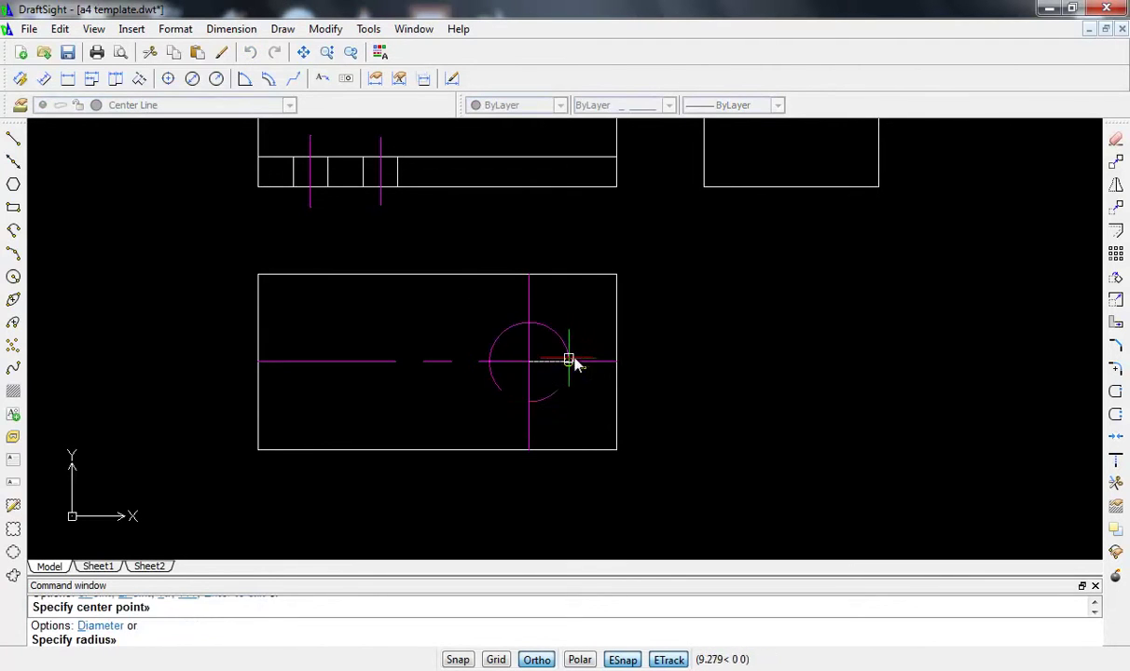
{"action": "key", "text": "Escape"}
{"action": "left_click", "coordinate": [256, 109]}
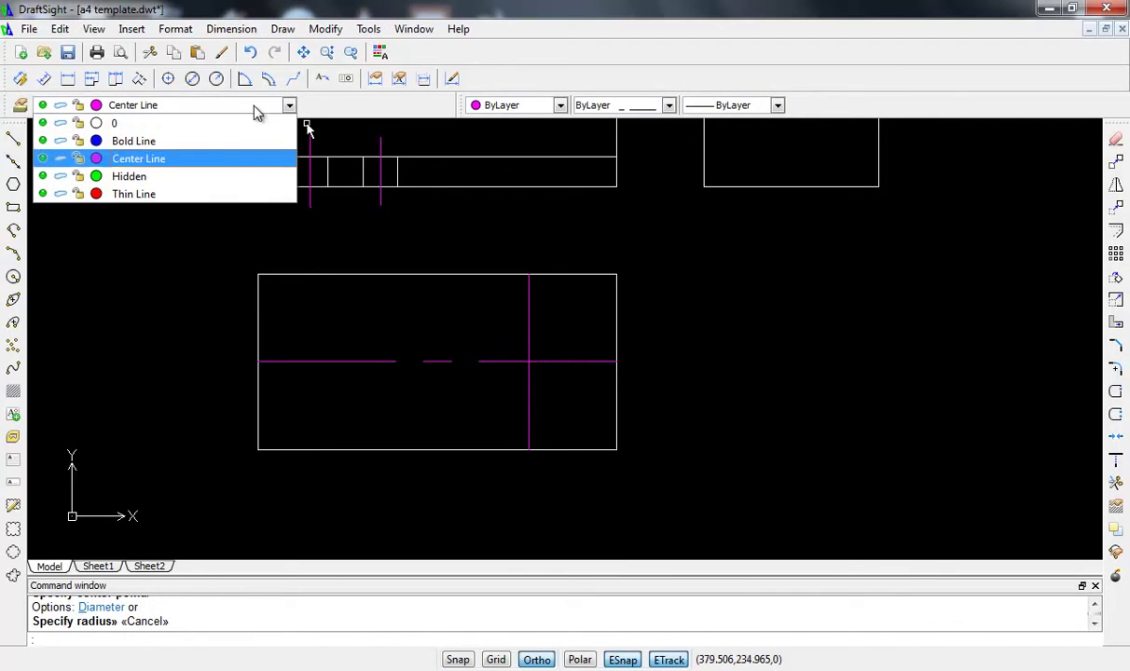
{"action": "left_click", "coordinate": [215, 142]}
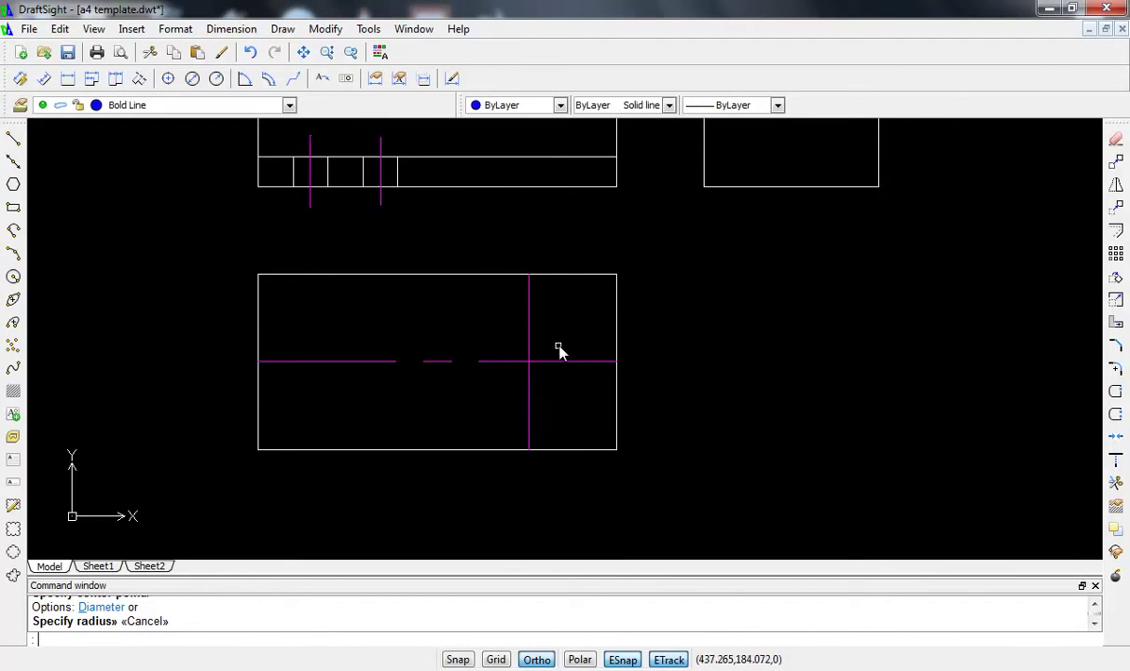
- Draw the outer radius-20 circle centred on the center-line intersection
{"action": "type", "text": "c"}
{"action": "key", "text": "Return"}
{"action": "left_click", "coordinate": [529, 362]}
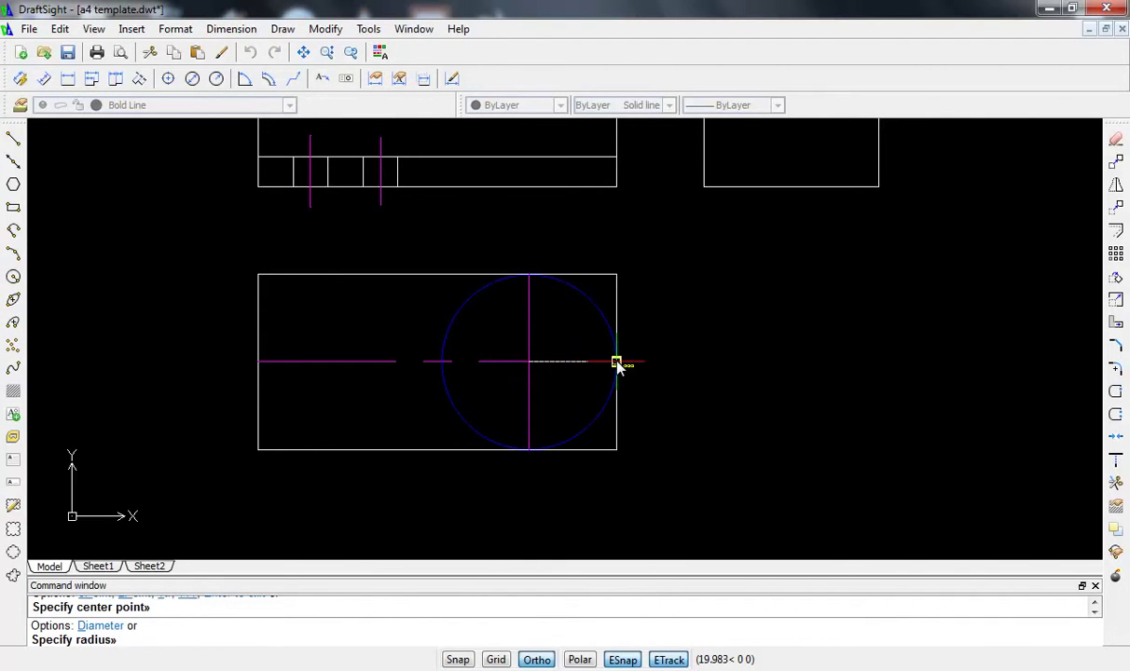
{"action": "scroll", "coordinate": [618, 364], "scroll_direction": "up", "scroll_amount": 2}
{"action": "scroll", "coordinate": [629, 365], "scroll_direction": "up", "scroll_amount": 2}
{"action": "scroll", "coordinate": [625, 368], "scroll_direction": "up", "scroll_amount": 2}
{"action": "scroll", "coordinate": [653, 366], "scroll_direction": "up", "scroll_amount": 2}
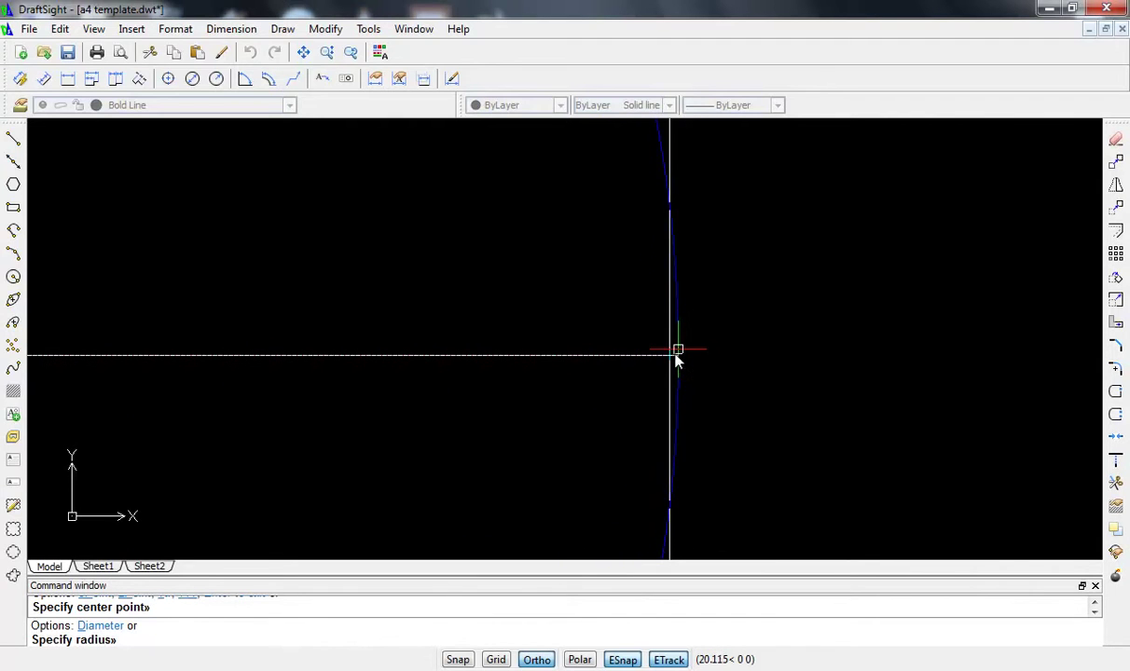
{"action": "scroll", "coordinate": [593, 373], "scroll_direction": "down", "scroll_amount": 2}
{"action": "scroll", "coordinate": [504, 368], "scroll_direction": "down", "scroll_amount": 3}
{"action": "middle_click_drag", "start_coordinate": [415, 368], "coordinate": [457, 371]}
{"action": "scroll", "coordinate": [459, 359], "scroll_direction": "up", "scroll_amount": 1}
{"action": "scroll", "coordinate": [460, 356], "scroll_direction": "up", "scroll_amount": 1}
{"action": "scroll", "coordinate": [459, 356], "scroll_direction": "down", "scroll_amount": 1}
- Draw the inner radius-12 circle at the same intersection
{"action": "type", "text": "c"}
{"action": "key", "text": "Return"}
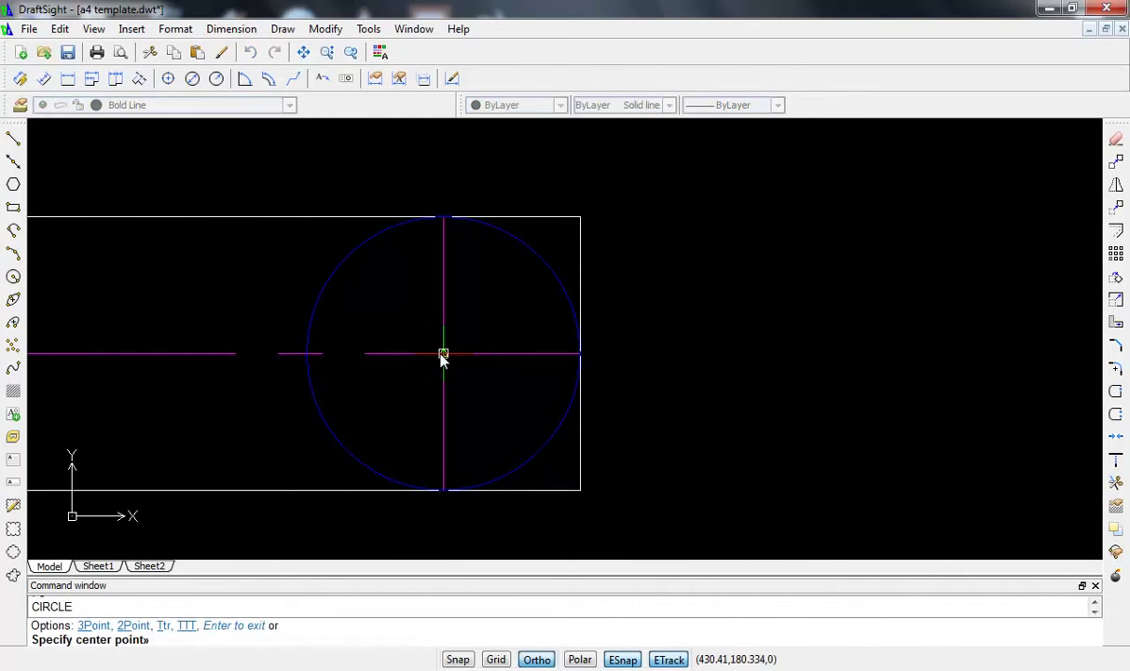
{"action": "left_click", "coordinate": [443, 356]}
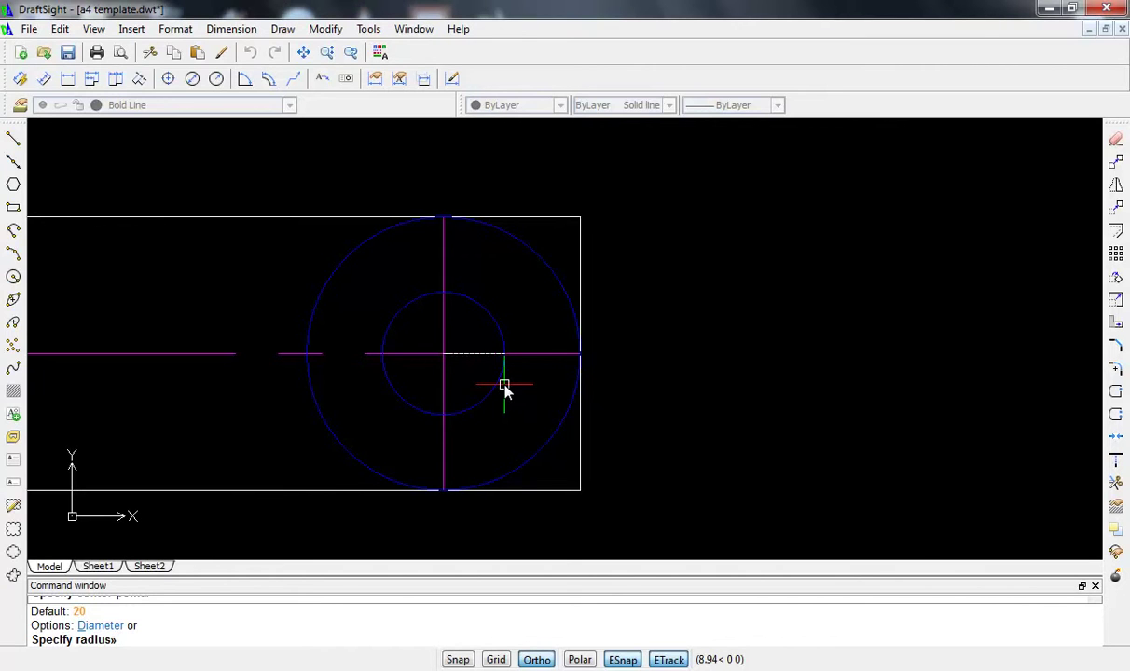
{"action": "type", "text": "12"}
{"action": "key", "text": "Return"}
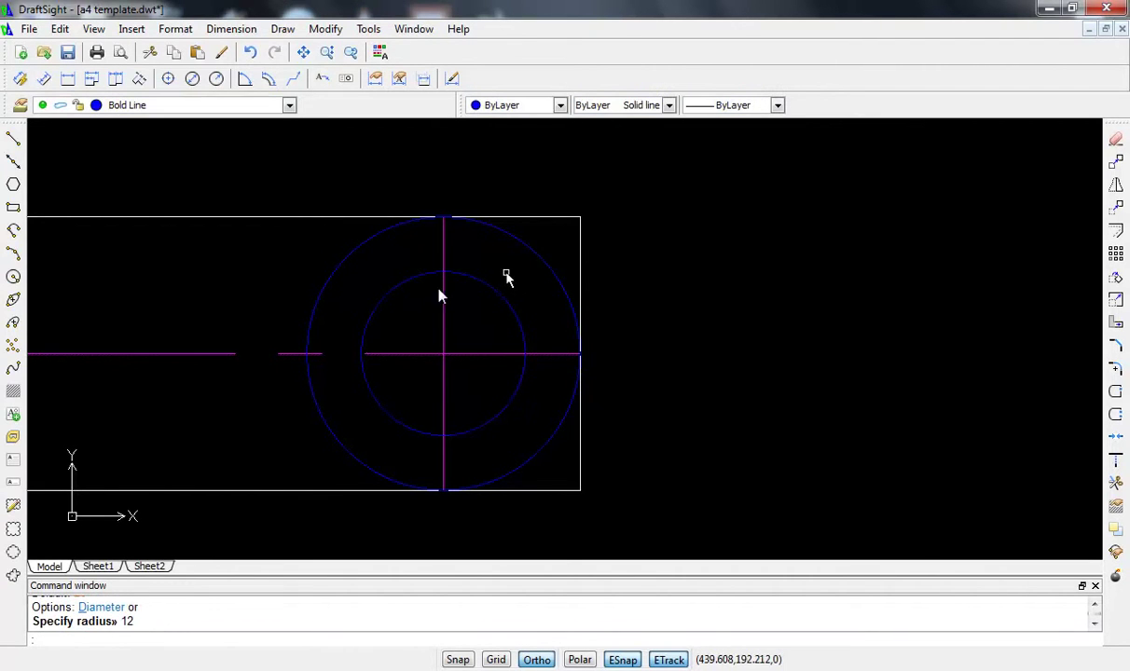
- Offset the horizontal center line 10 units above and below
{"action": "scroll", "coordinate": [397, 337], "scroll_direction": "down", "scroll_amount": 1}
{"action": "middle_click_drag", "start_coordinate": [397, 340], "coordinate": [537, 349]}
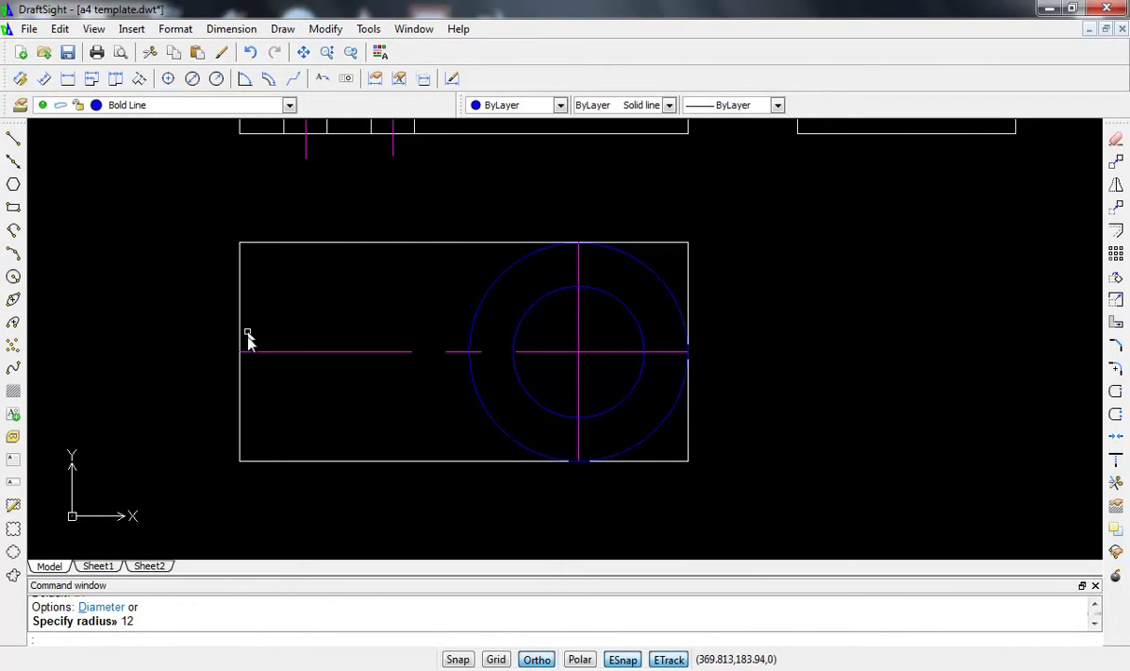
{"action": "type", "text": "o"}
{"action": "key", "text": "Return"}
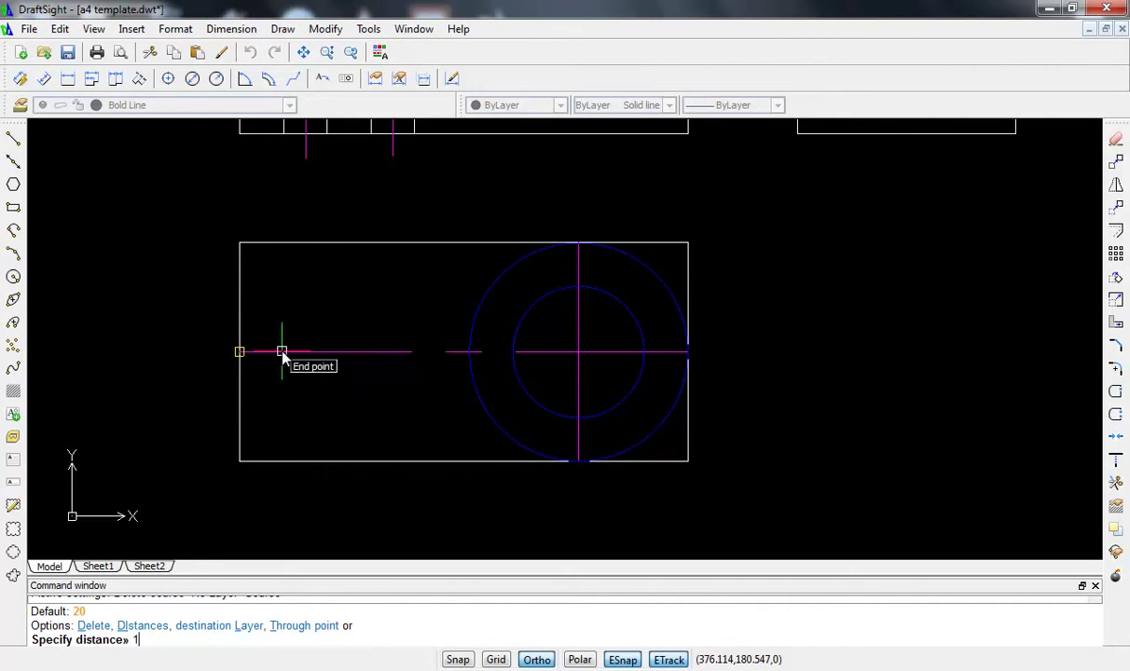
{"action": "key", "text": "Return"}
{"action": "left_click", "coordinate": [280, 352]}
{"action": "left_click", "coordinate": [286, 311]}
{"action": "left_click", "coordinate": [304, 353]}
{"action": "left_click", "coordinate": [308, 396]}
{"action": "key", "text": "Escape"}
- Offset those two lines a further 6 units outward, above and below
{"action": "type", "text": "o"}
{"action": "key", "text": "Return"}
{"action": "type", "text": "6"}
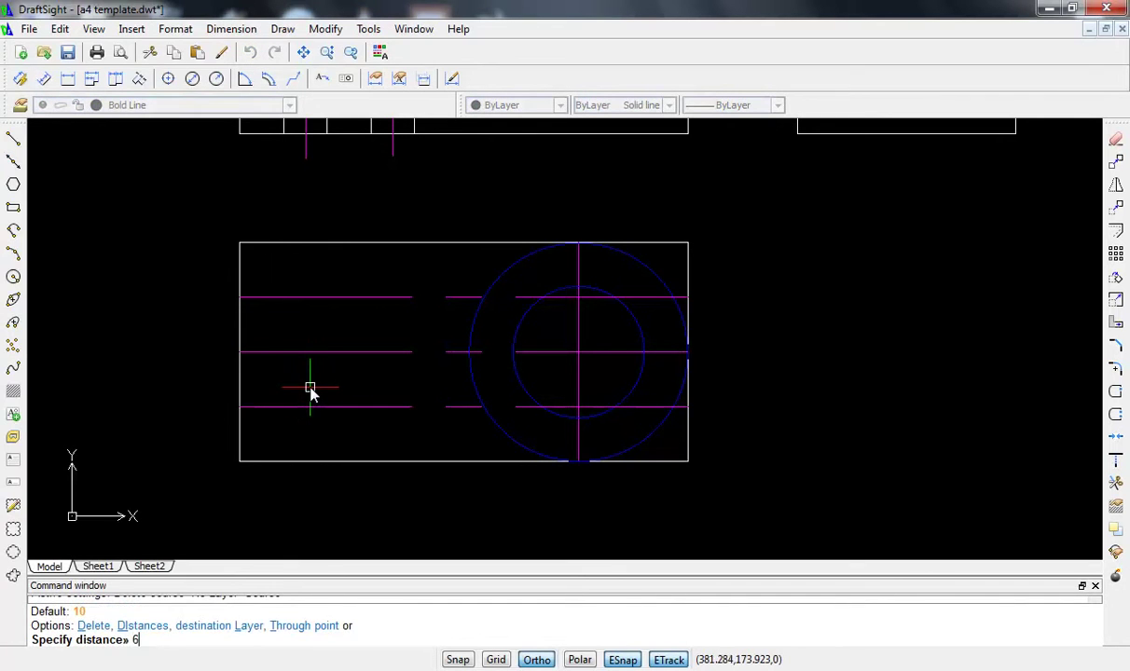
{"action": "key", "text": "Return"}
{"action": "left_click", "coordinate": [312, 407]}
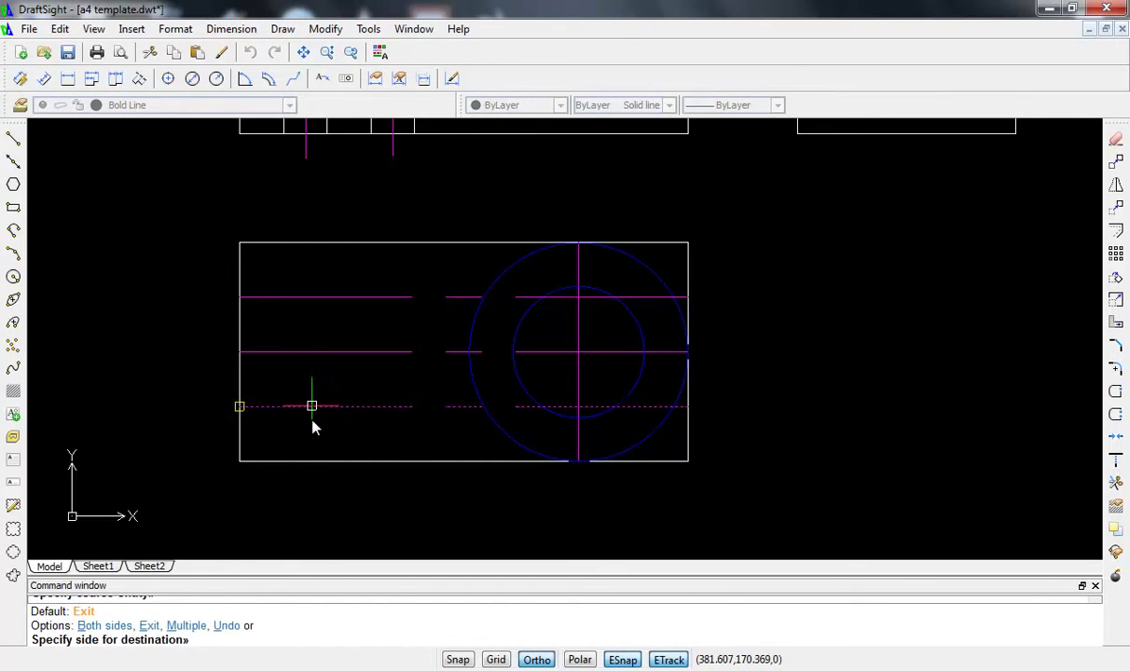
{"action": "left_click", "coordinate": [312, 429]}
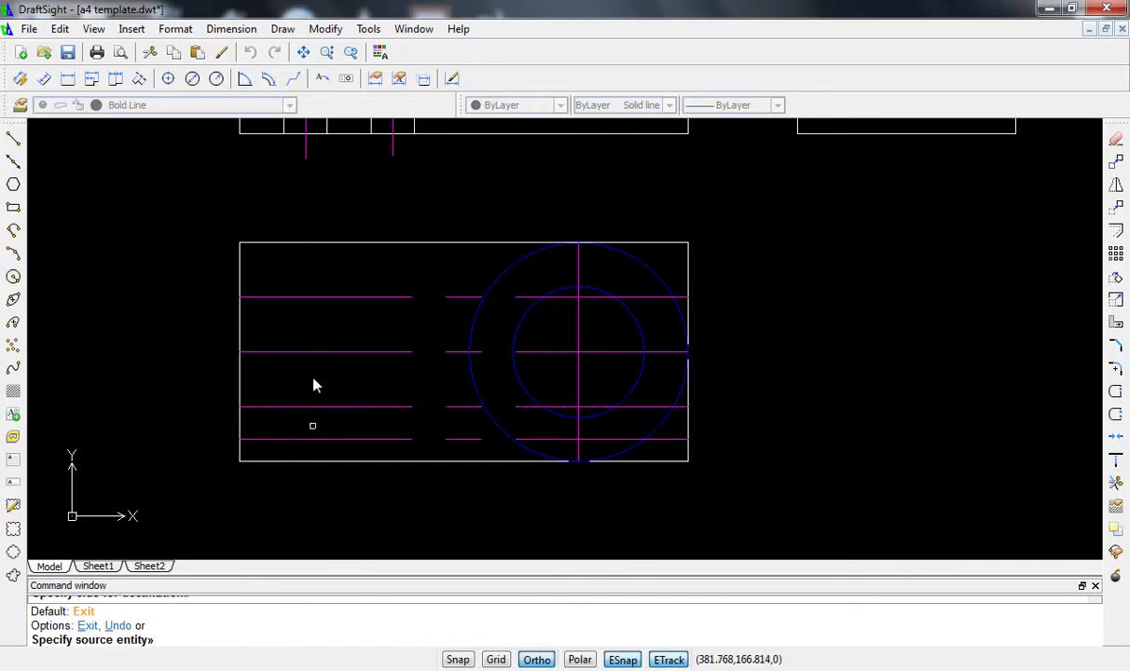
{"action": "left_click", "coordinate": [318, 300]}
{"action": "left_click", "coordinate": [320, 279]}
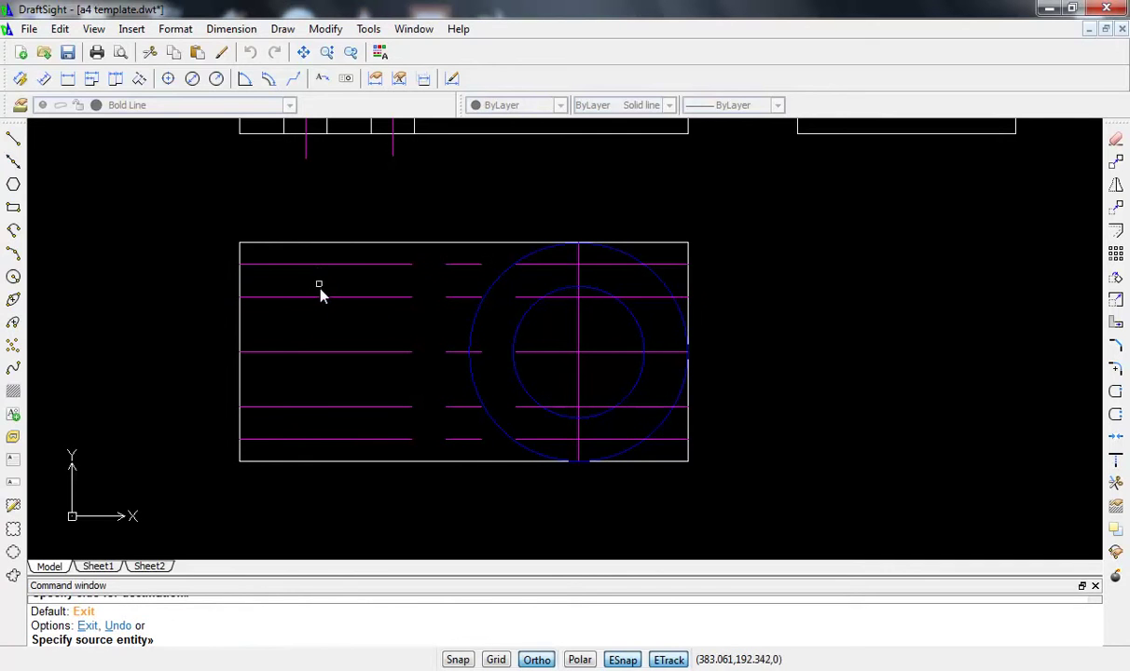
{"action": "key", "text": "Escape"}
- Trim the upper parallel lines so they stop at the outer circle
{"action": "type", "text": "tr"}
{"action": "key", "text": "Return"}
{"action": "key", "text": "Return"}
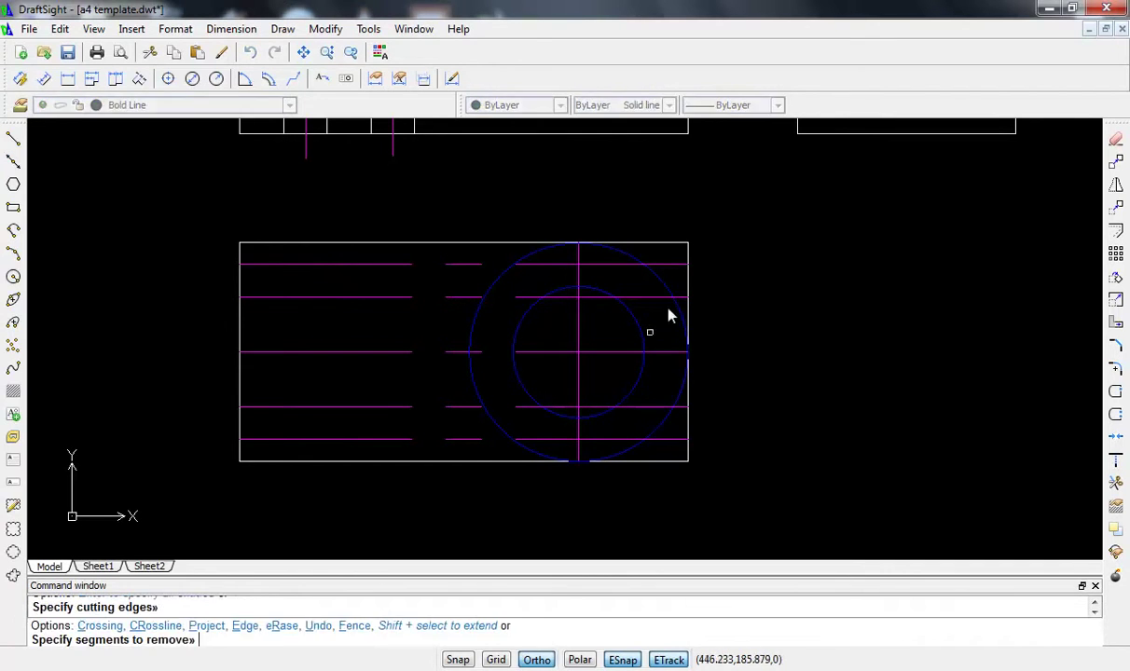
{"action": "left_click", "coordinate": [658, 266]}
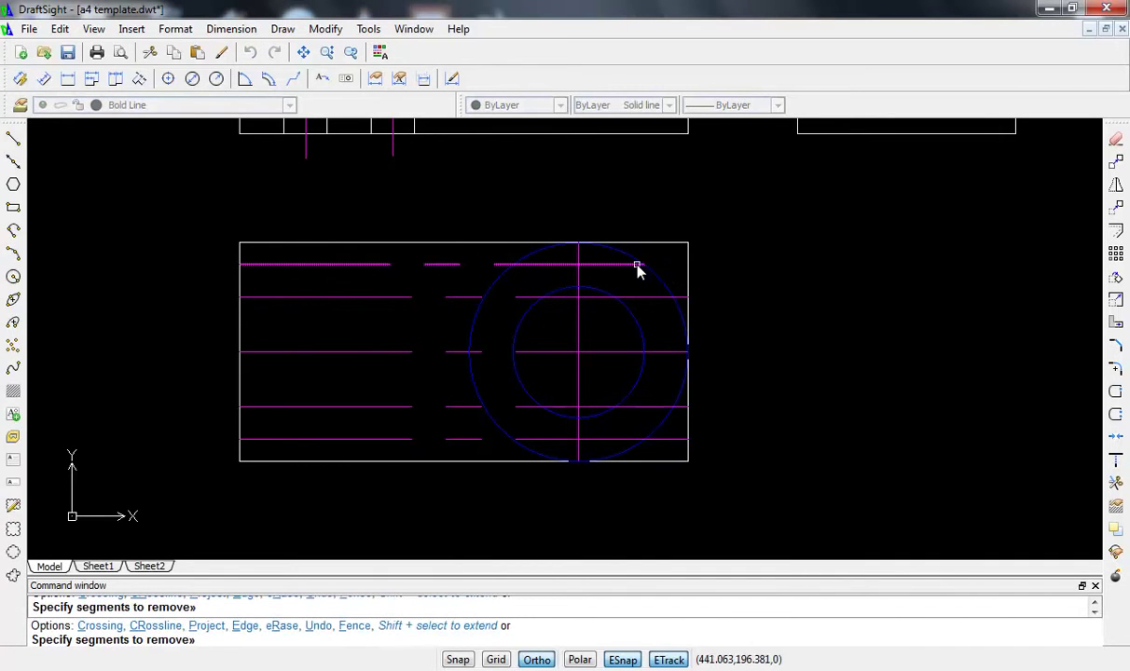
{"action": "left_click", "coordinate": [580, 266]}
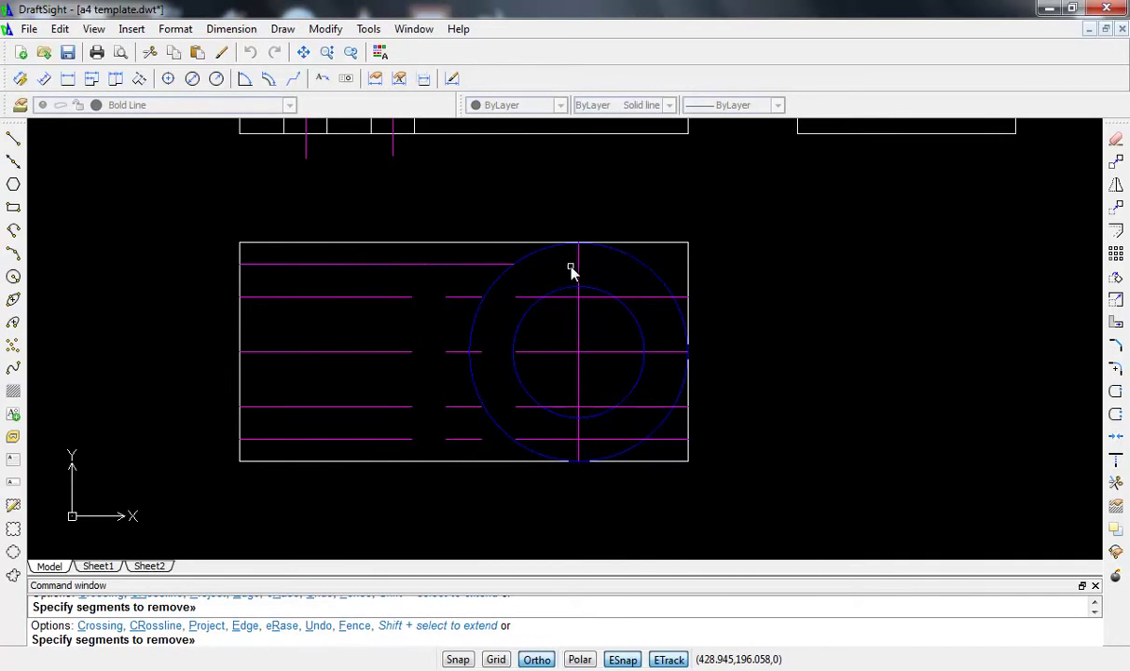
{"action": "left_click", "coordinate": [684, 299]}
{"action": "left_click", "coordinate": [604, 300]}
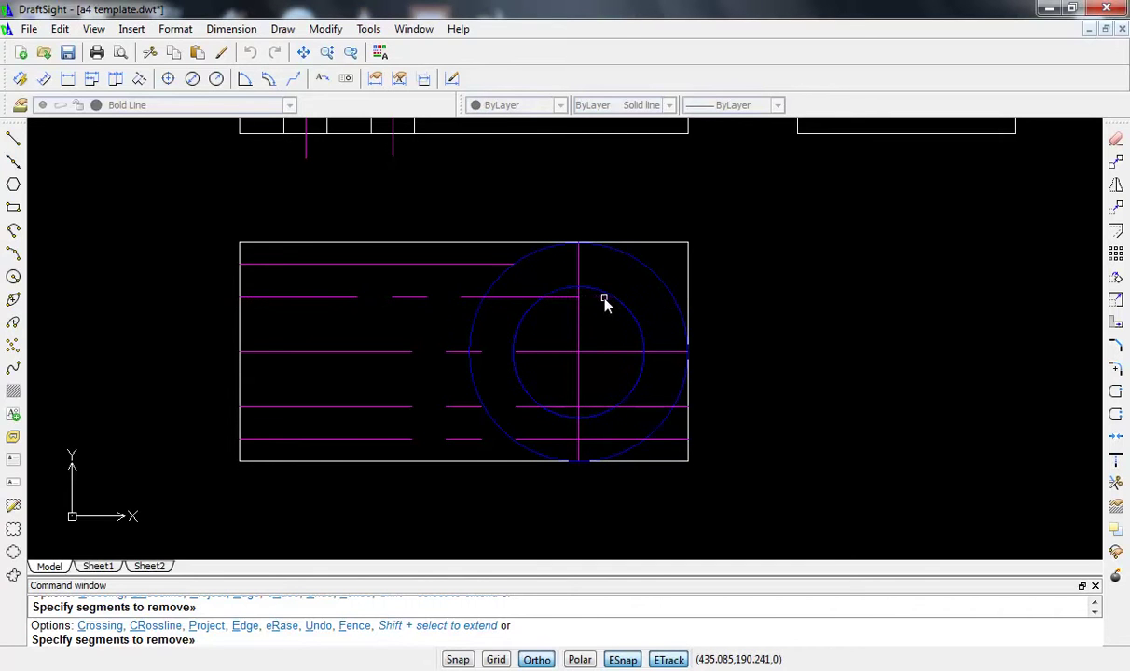
{"action": "left_click", "coordinate": [513, 304]}
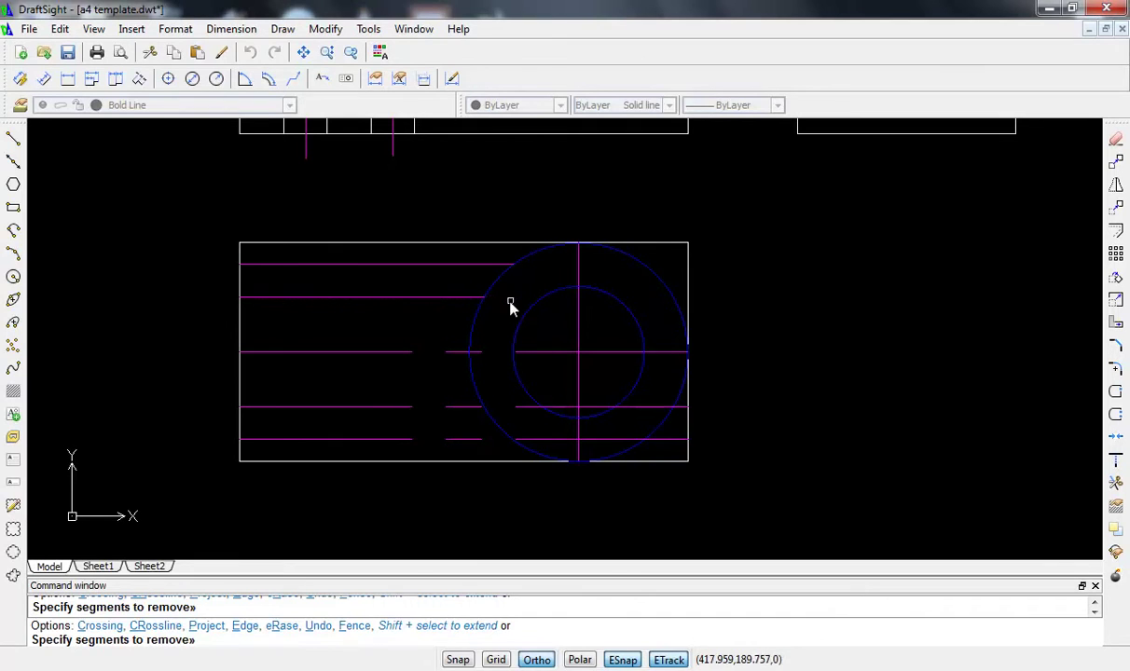
{"action": "left_click", "coordinate": [675, 353]}
{"action": "left_click", "coordinate": [615, 354]}
{"action": "left_click", "coordinate": [492, 353]}
- Trim the lower parallel lines back to the outer circle and centre line
{"action": "left_click", "coordinate": [679, 408]}
{"action": "left_click", "coordinate": [655, 408]}
{"action": "left_click", "coordinate": [599, 408]}
{"action": "left_click", "coordinate": [559, 407]}
{"action": "left_click", "coordinate": [522, 408]}
{"action": "left_click", "coordinate": [669, 440]}
{"action": "left_click", "coordinate": [626, 442]}
{"action": "left_click", "coordinate": [561, 441]}
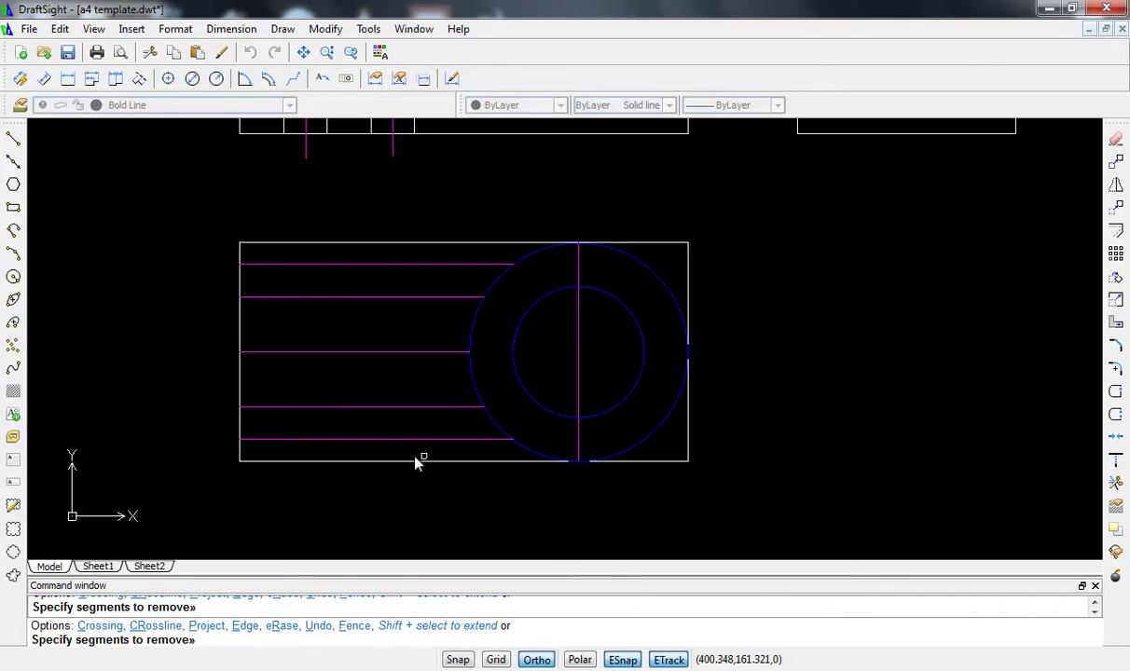
- Cut the rectangle's top and bottom edges left of the centre line and remove the left edge stubs
{"action": "left_click", "coordinate": [381, 461]}
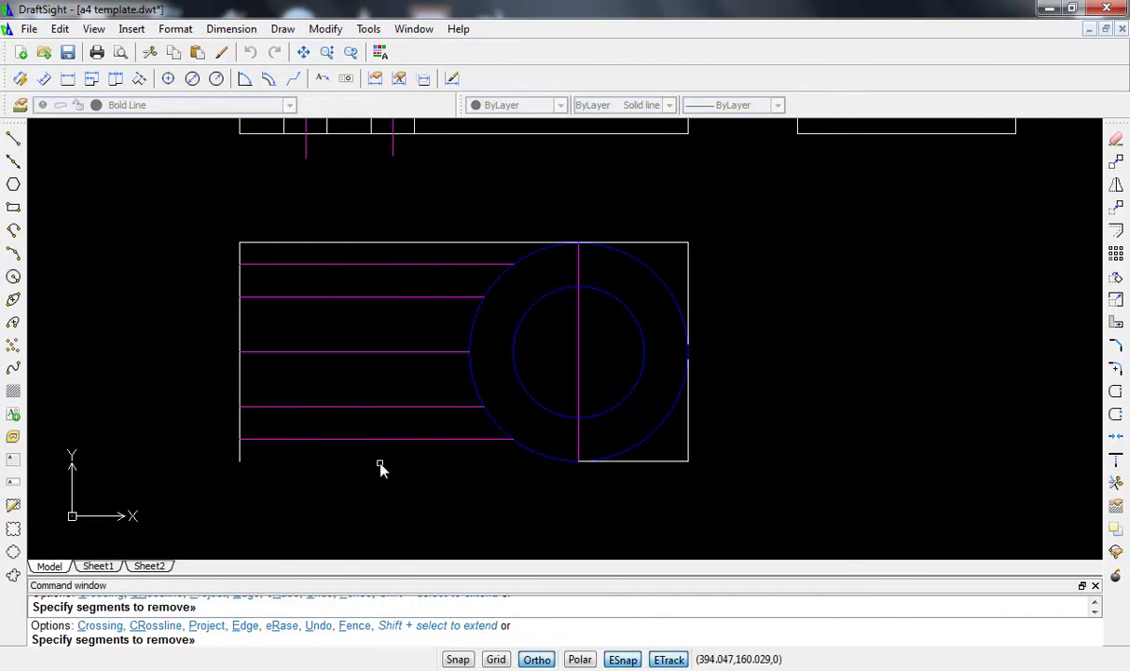
{"action": "left_click", "coordinate": [383, 246]}
{"action": "left_click", "coordinate": [241, 257]}
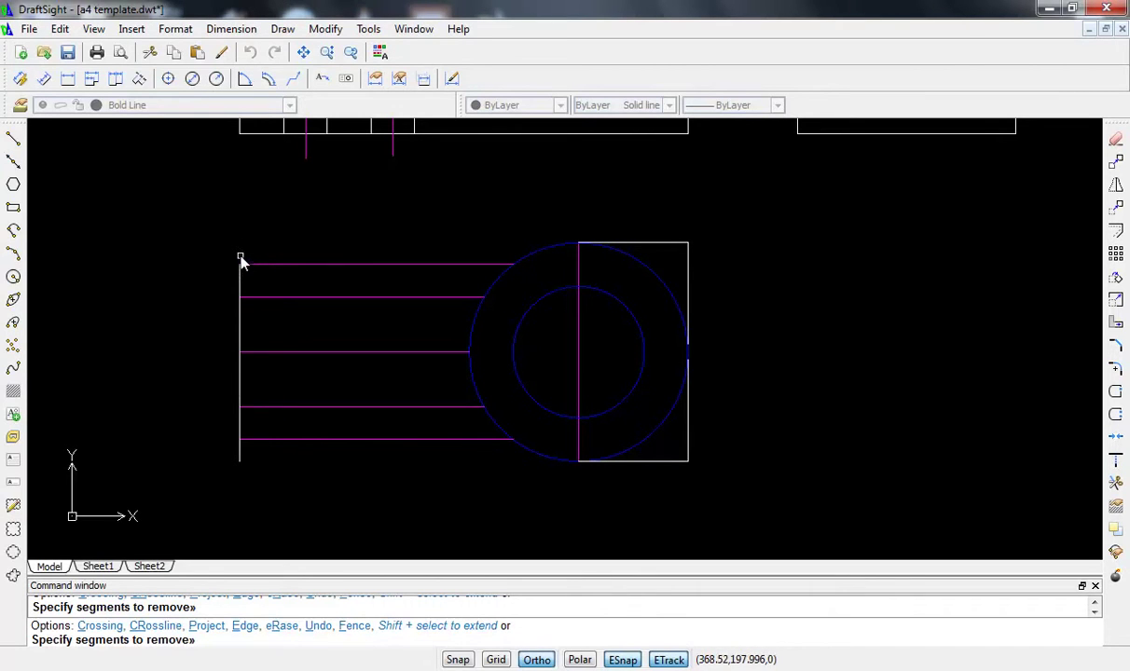
{"action": "left_click", "coordinate": [239, 447]}
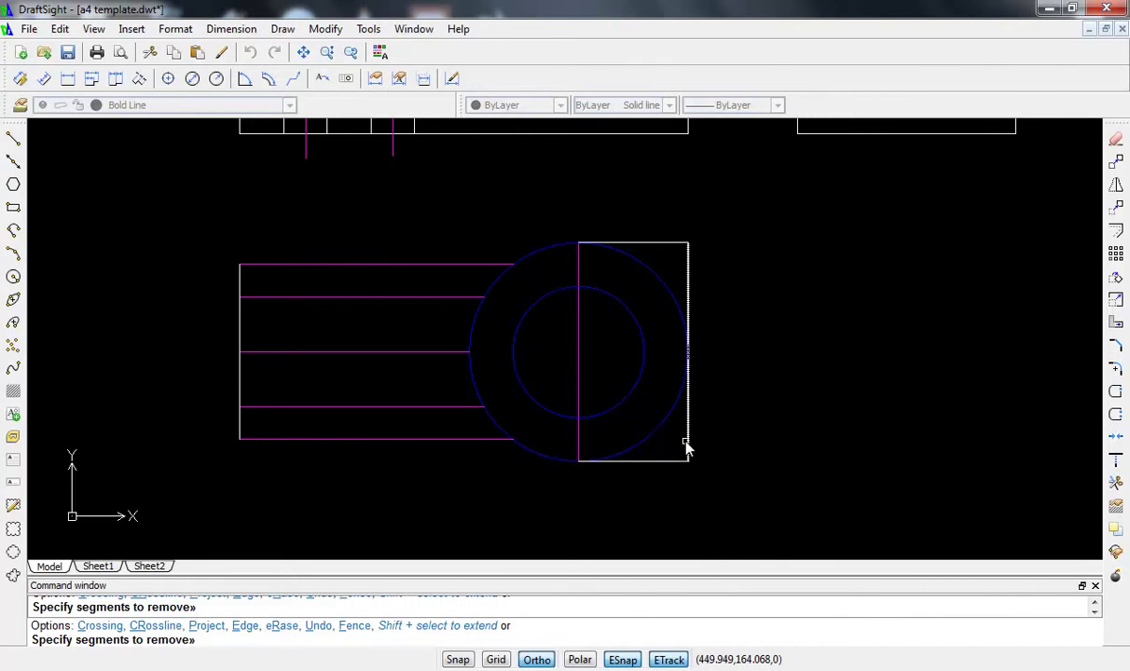
- Delete the leftover right, bottom and top edge pieces
{"action": "key", "text": "Escape"}
{"action": "left_click", "coordinate": [698, 482]}
{"action": "left_click", "coordinate": [669, 449]}
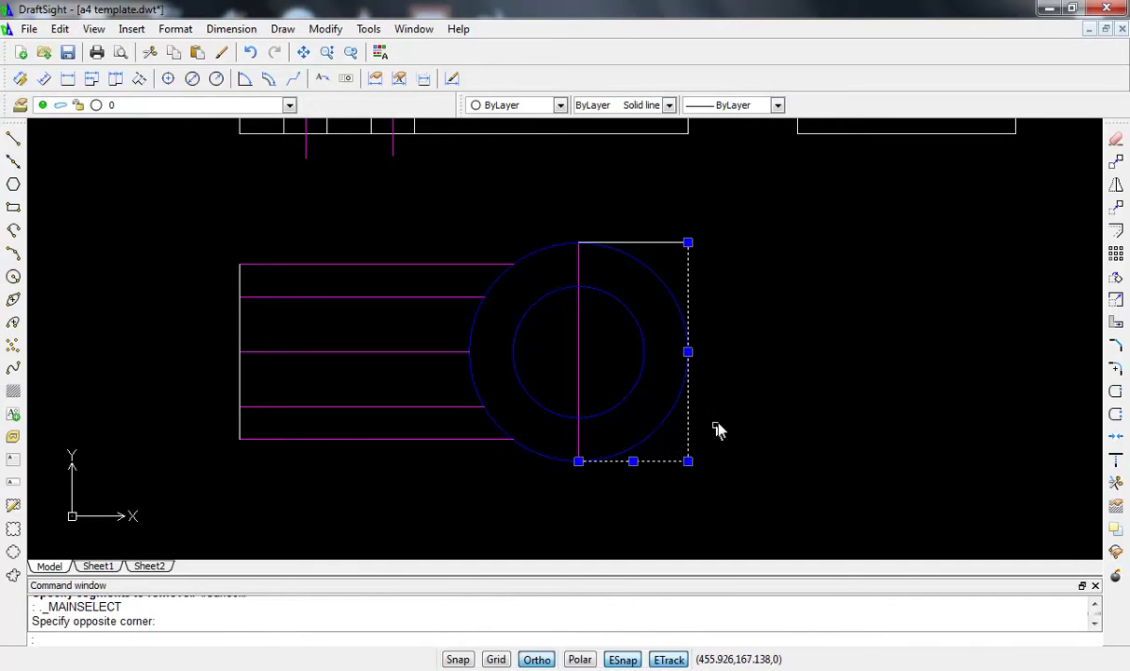
{"action": "key", "text": "Delete"}
{"action": "left_click", "coordinate": [718, 270]}
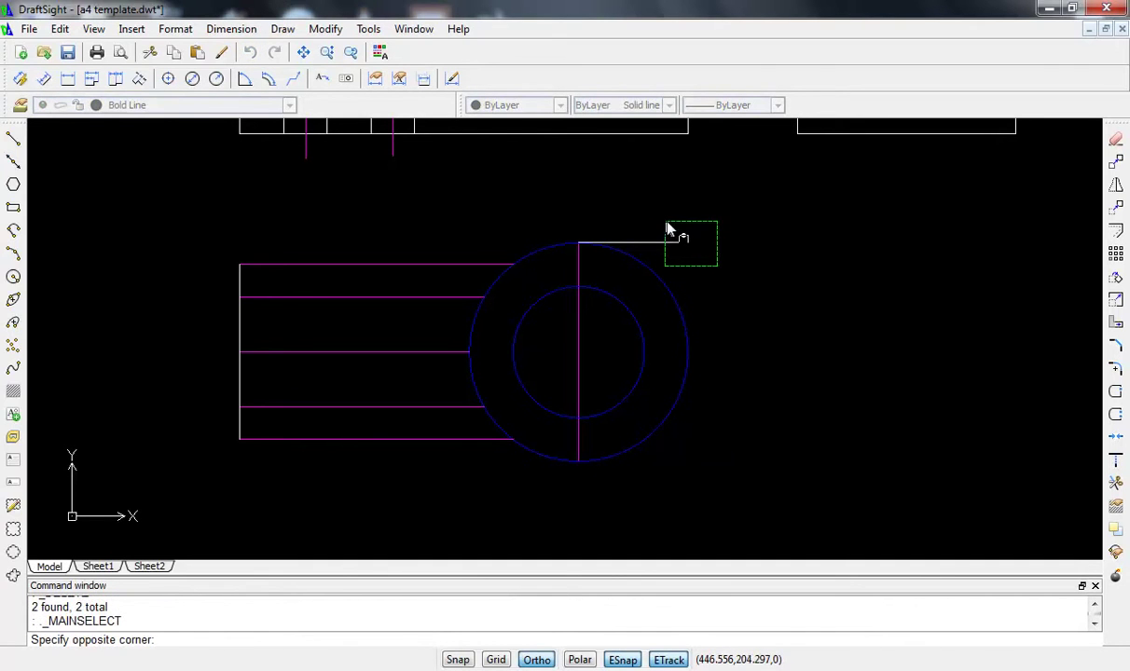
{"action": "left_click", "coordinate": [668, 234]}
{"action": "key", "text": "Delete"}
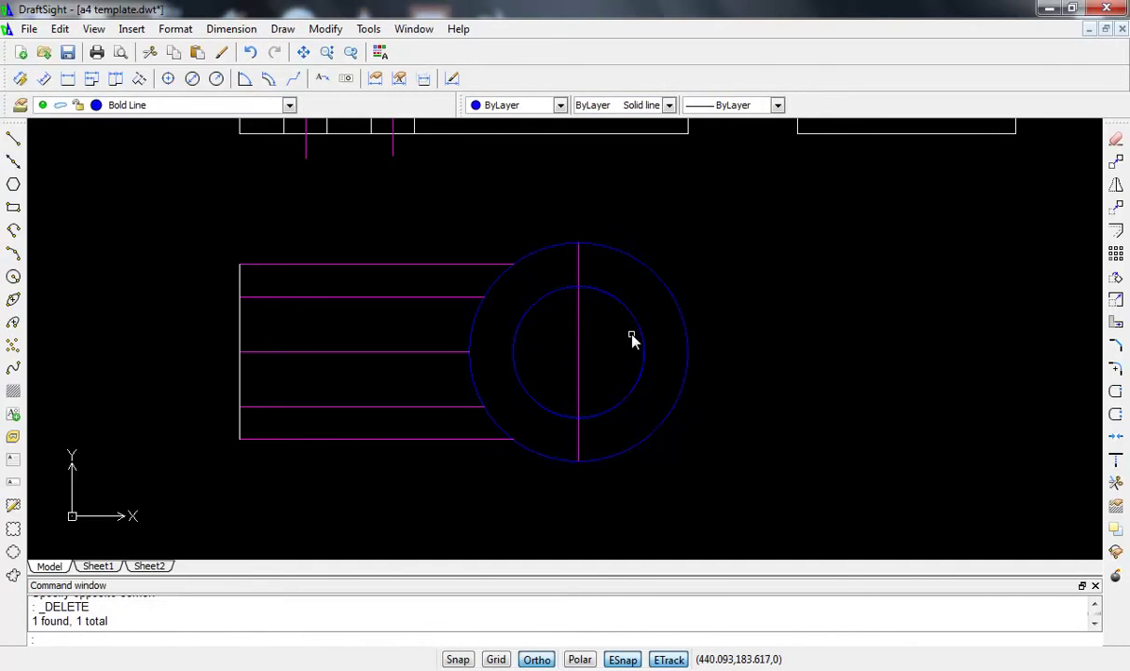
- Stretch the horizontal centre line past the circle on the right and the rectangle on the left
{"action": "left_click", "coordinate": [402, 353]}
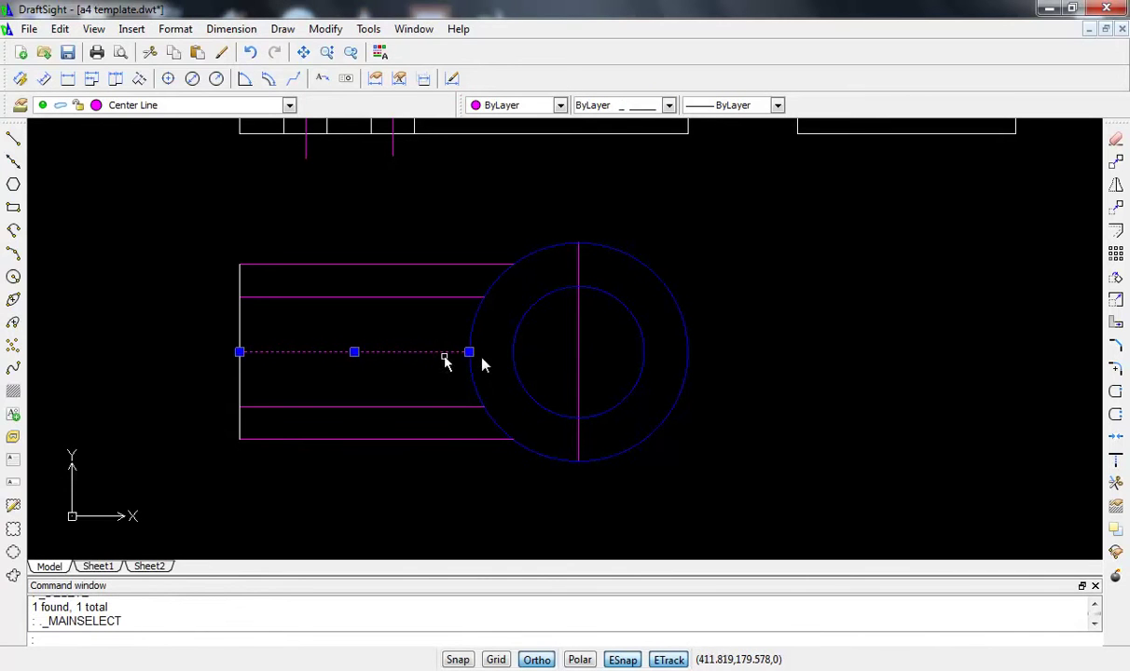
{"action": "left_click", "coordinate": [469, 353]}
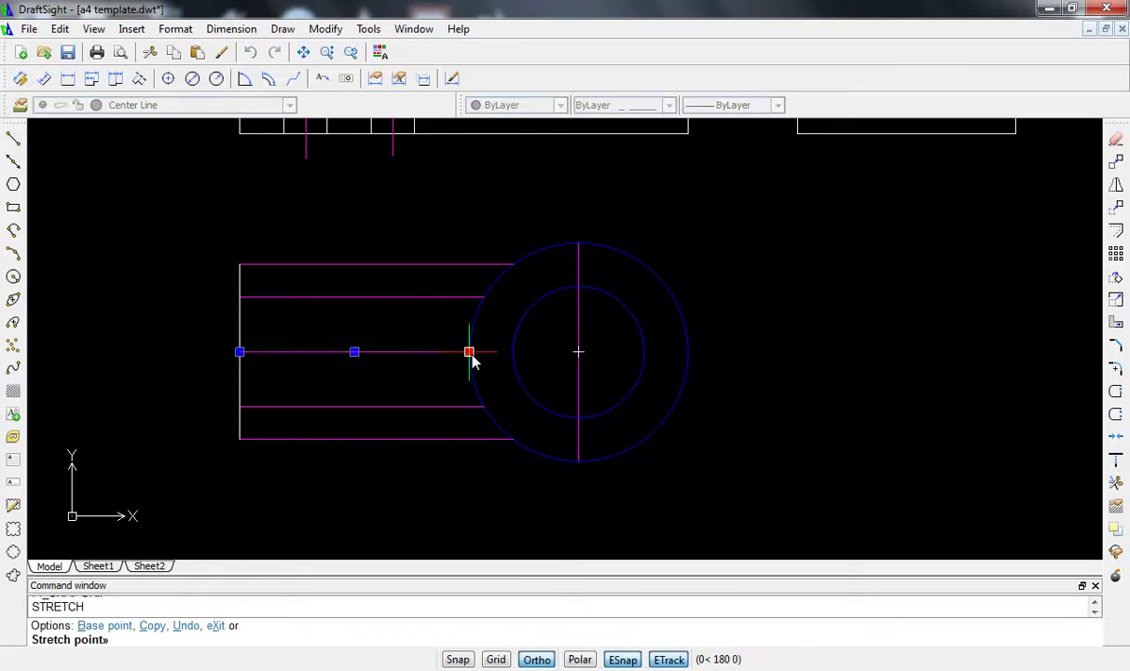
{"action": "left_click", "coordinate": [729, 353]}
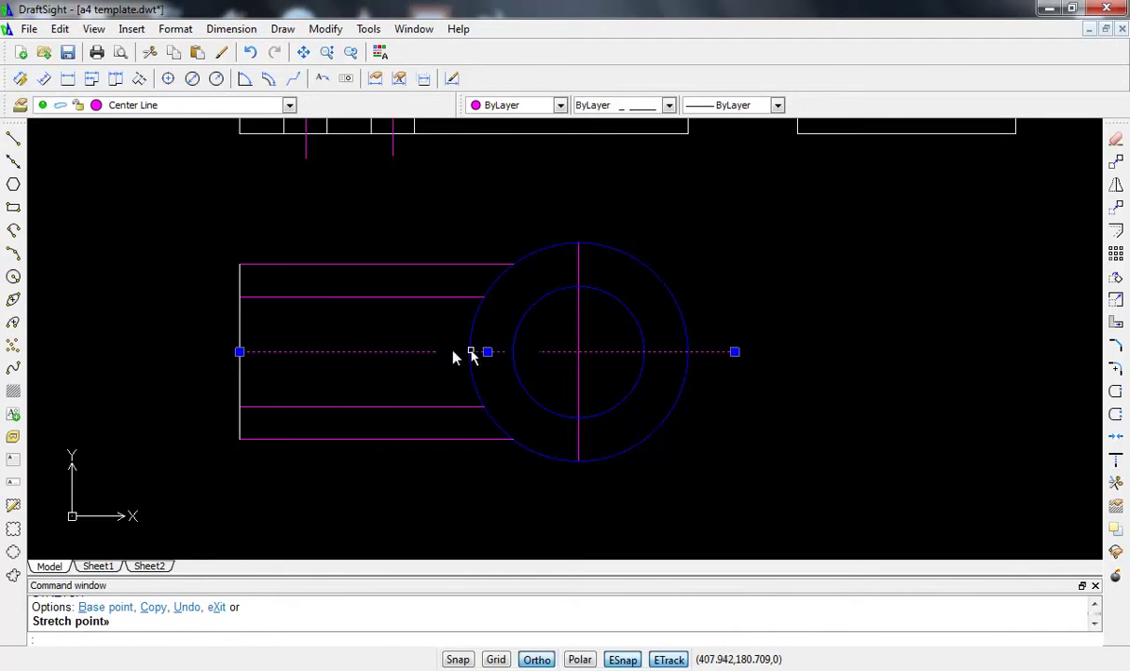
{"action": "key", "text": "Escape"}
{"action": "left_click", "coordinate": [248, 352]}
{"action": "left_click", "coordinate": [240, 353]}
{"action": "left_click", "coordinate": [192, 354]}
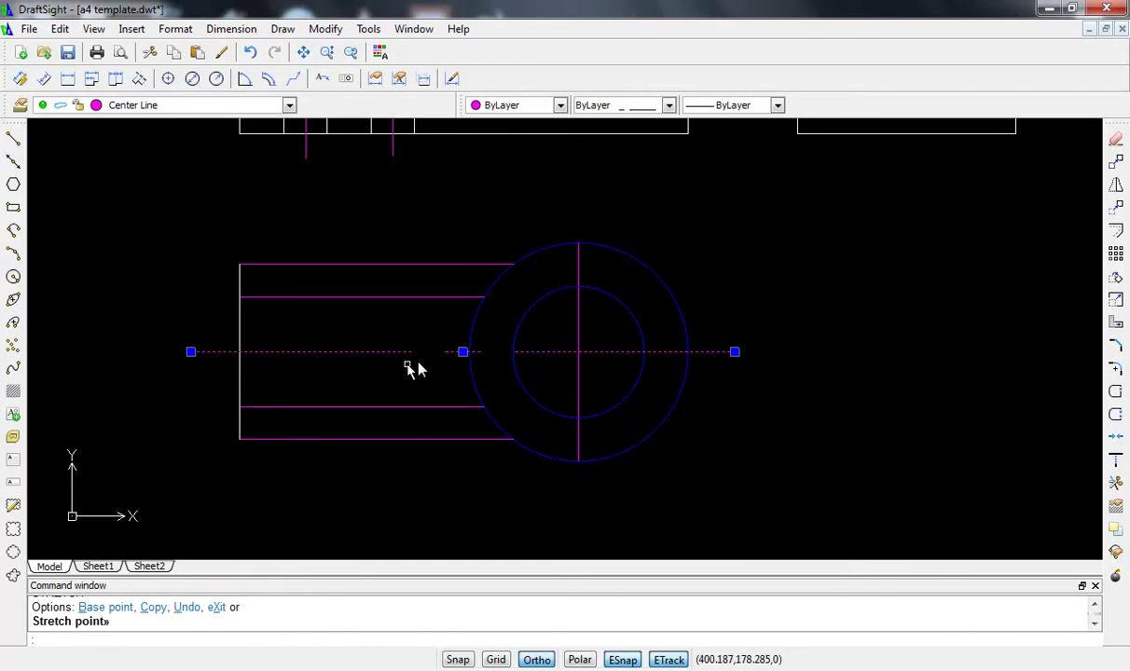
{"action": "key", "text": "Escape"}
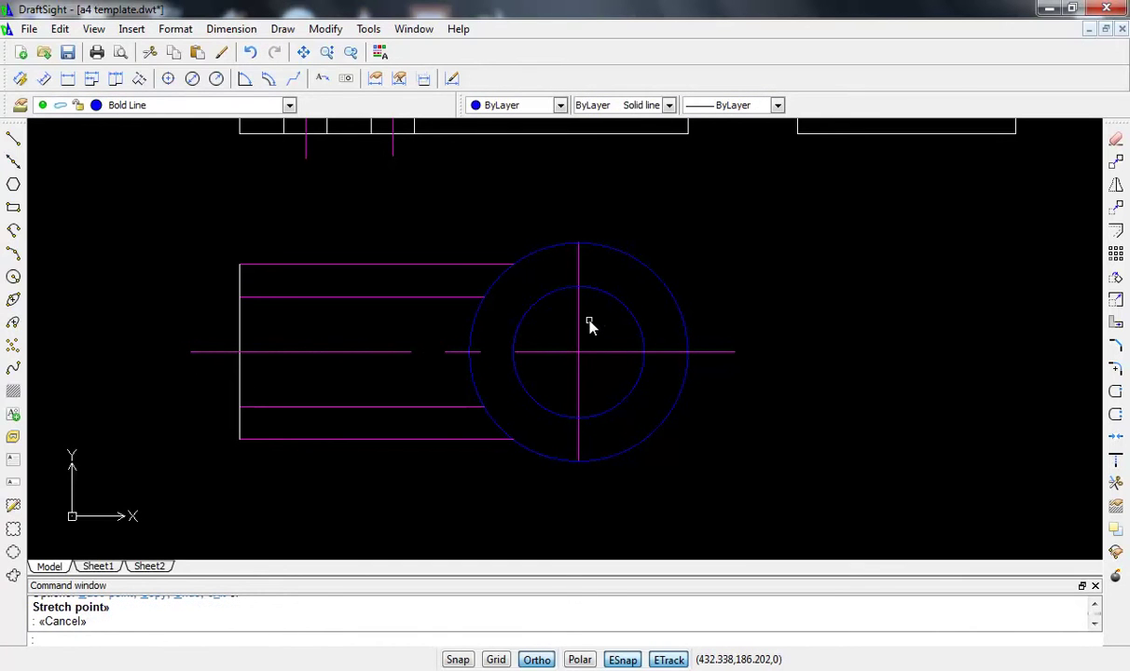
- Stretch the vertical centre line above and below the outer circle
{"action": "left_click", "coordinate": [578, 300]}
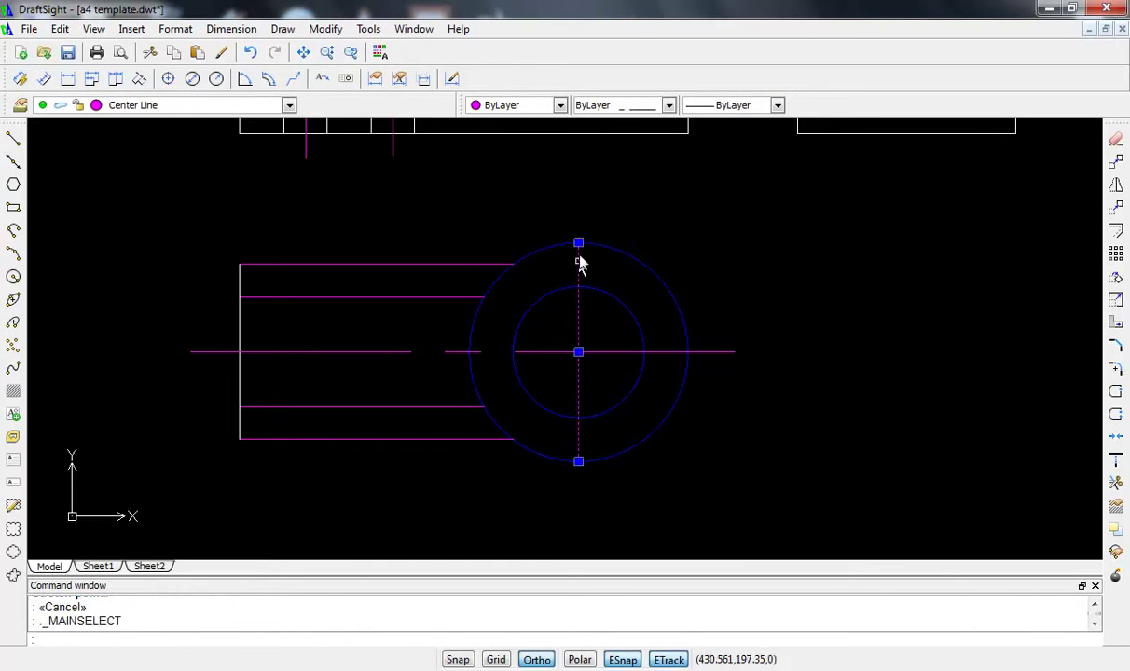
{"action": "left_click", "coordinate": [578, 242]}
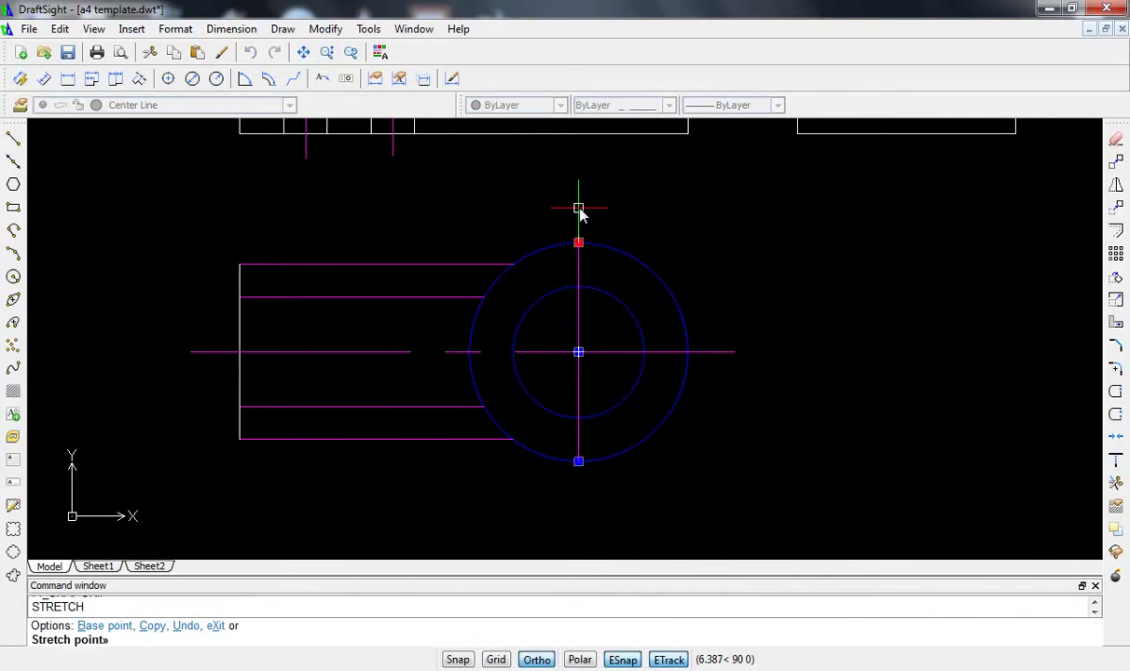
{"action": "left_click", "coordinate": [578, 208]}
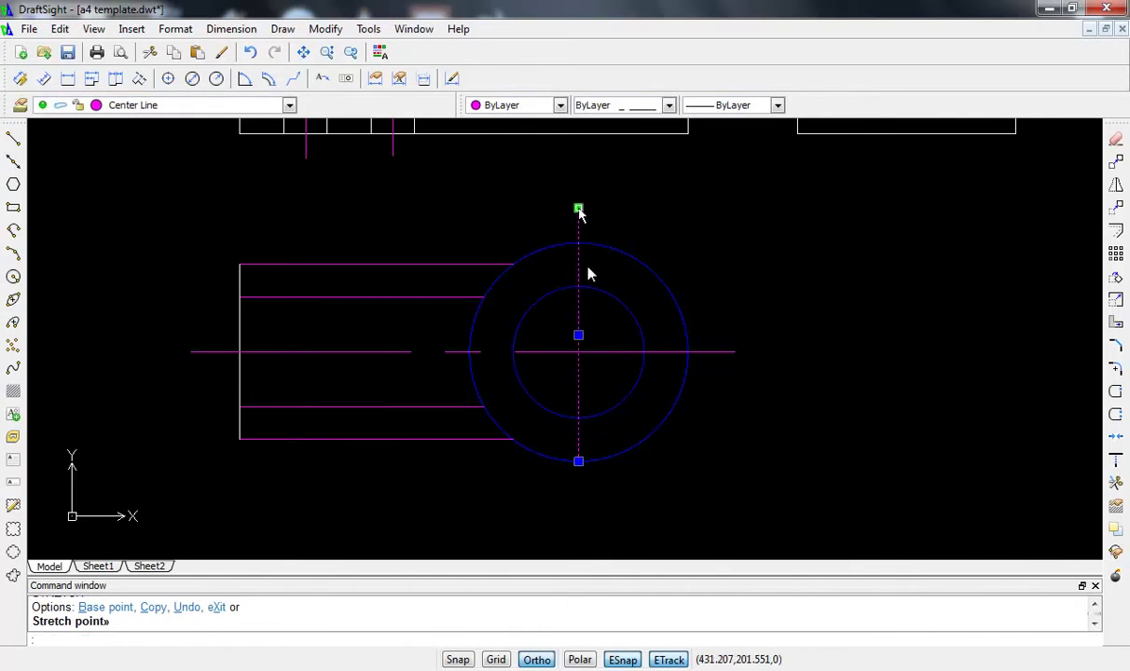
{"action": "left_click", "coordinate": [578, 461]}
{"action": "left_click", "coordinate": [577, 492]}
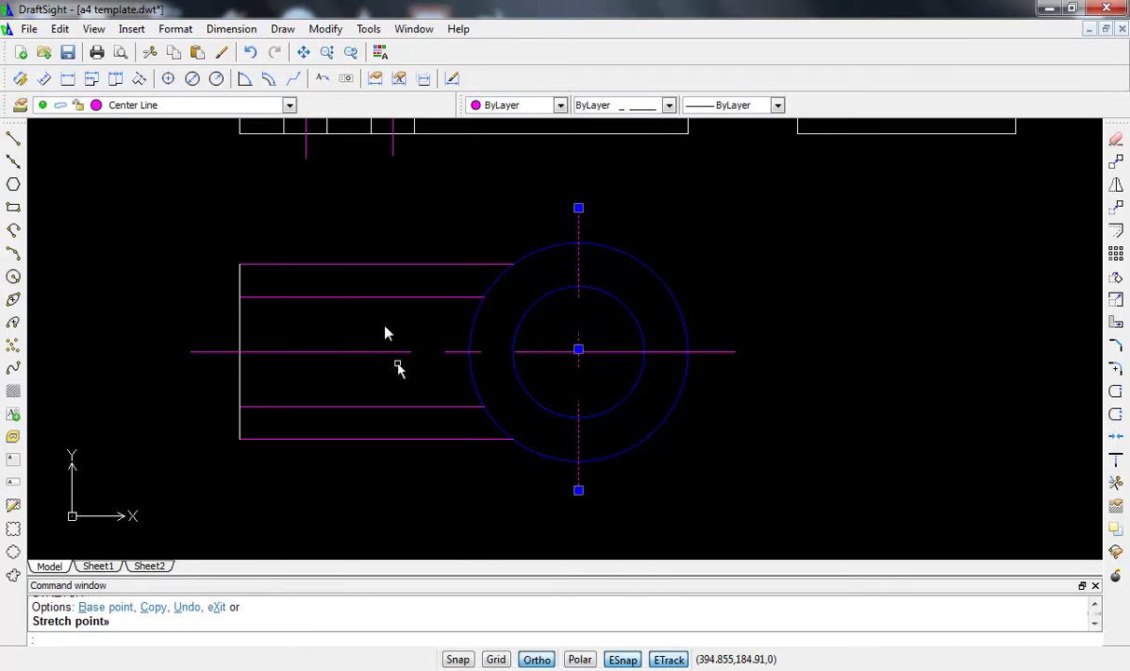
{"action": "left_click", "coordinate": [452, 319]}
- Move the rectangle's parallel lines, left edge and vertical line onto the blue Bold Line layer
{"action": "left_click", "coordinate": [232, 254]}
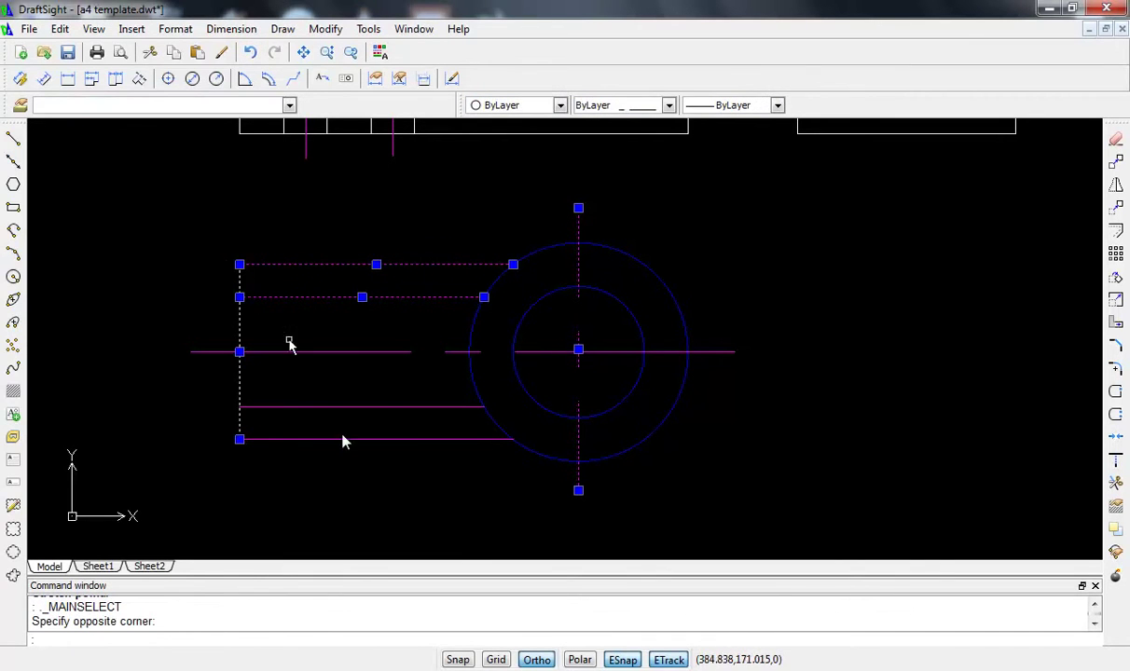
{"action": "left_click", "coordinate": [434, 472]}
{"action": "left_click", "coordinate": [214, 399]}
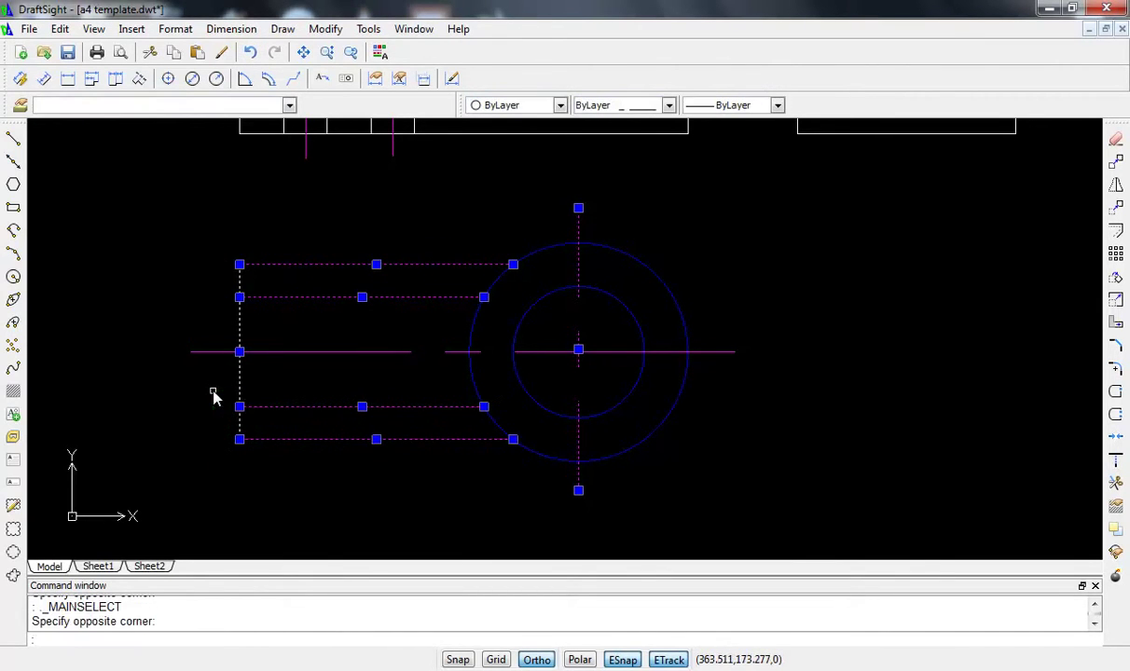
{"action": "left_click", "coordinate": [272, 106]}
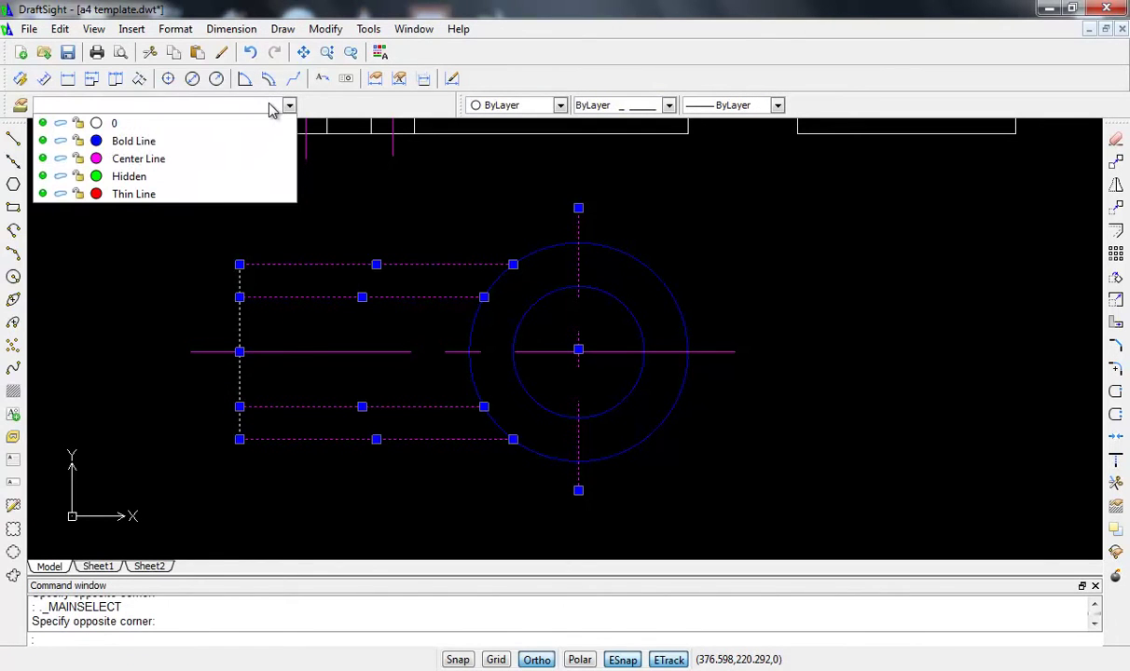
{"action": "left_click", "coordinate": [133, 141]}
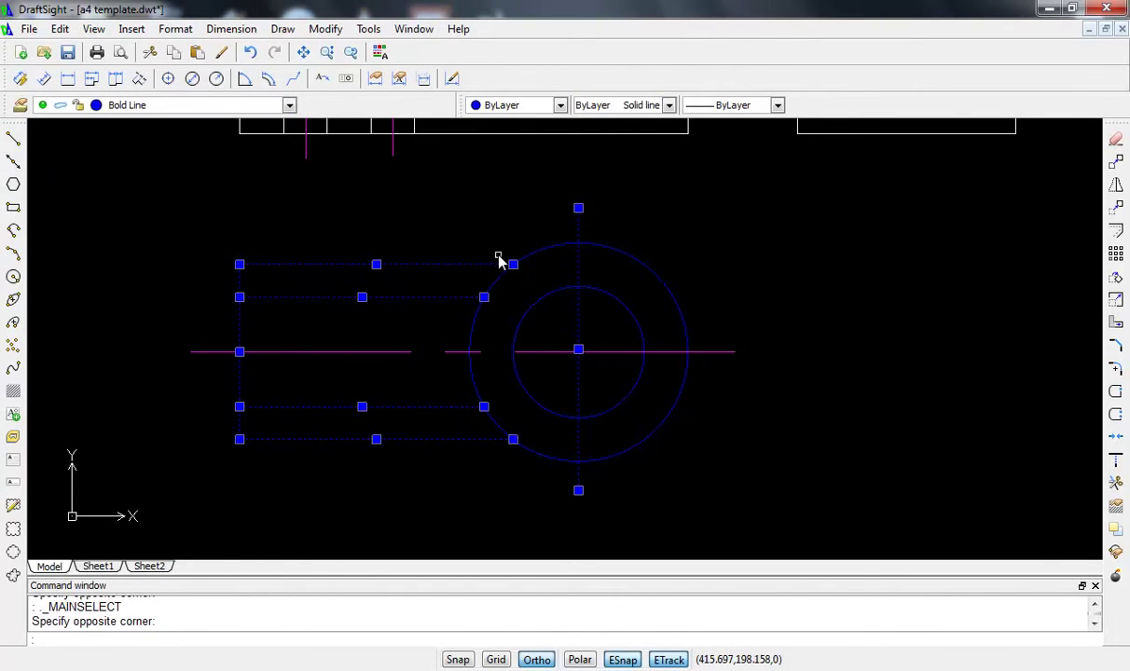
{"action": "key", "text": "Escape"}
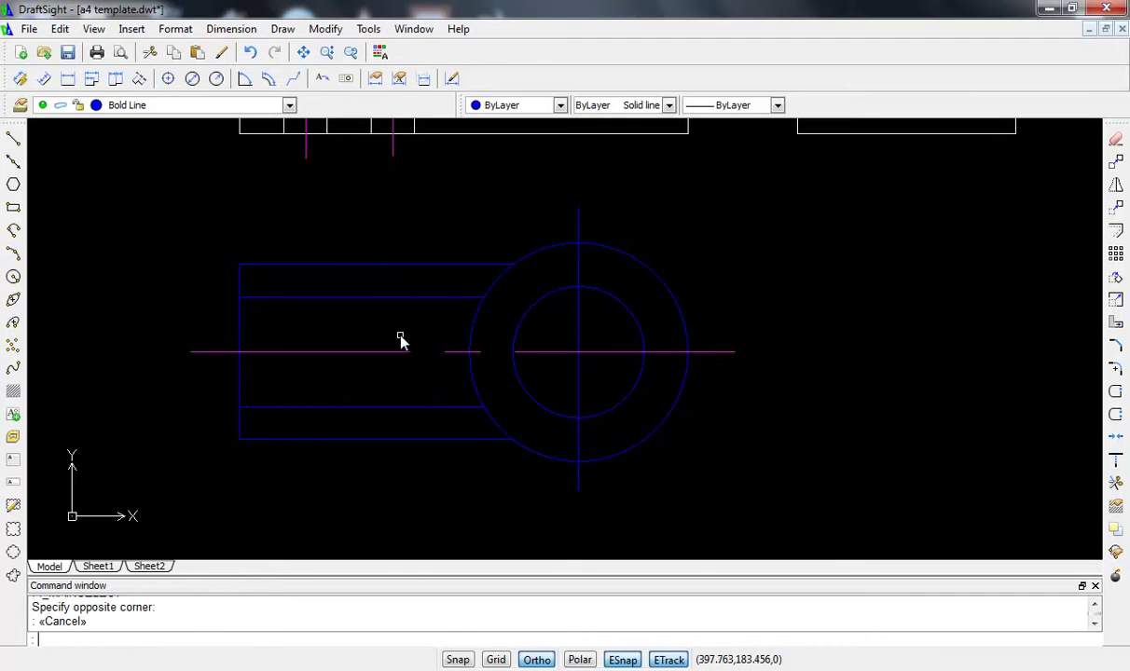
{"action": "scroll", "coordinate": [343, 239], "scroll_direction": "down", "scroll_amount": 1}
{"action": "scroll", "coordinate": [343, 240], "scroll_direction": "down", "scroll_amount": 1}
{"action": "scroll", "coordinate": [340, 239], "scroll_direction": "up", "scroll_amount": 2}
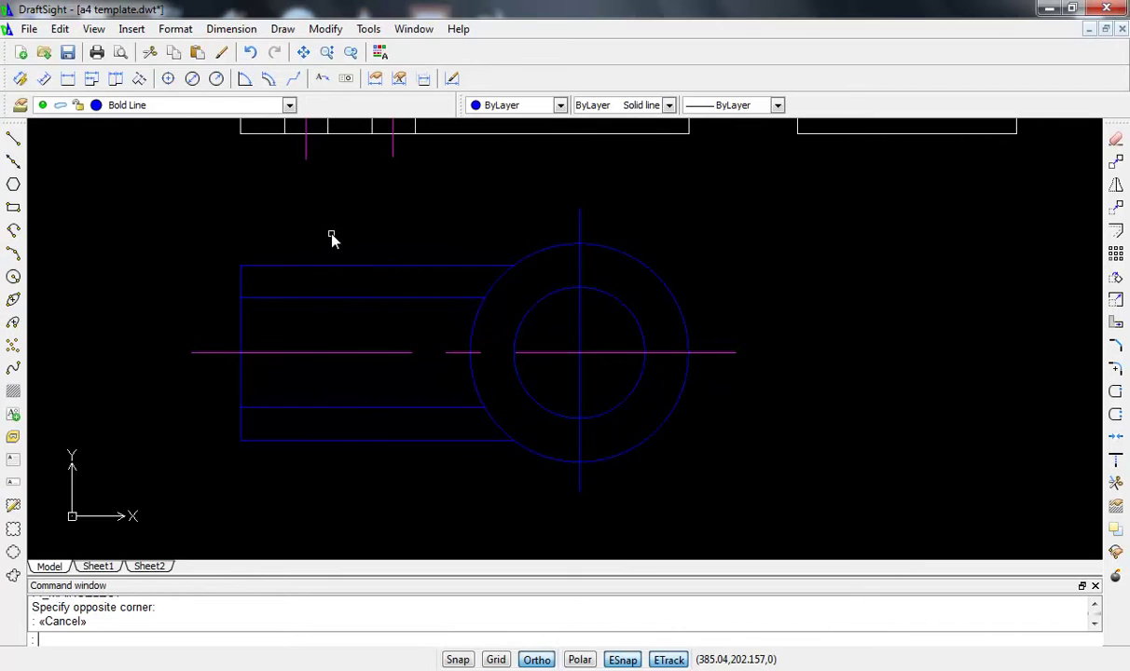
- Extend both magenta lines from the top view down to the rectangle's lower inner line using EX
{"action": "left_click", "coordinate": [305, 156]}
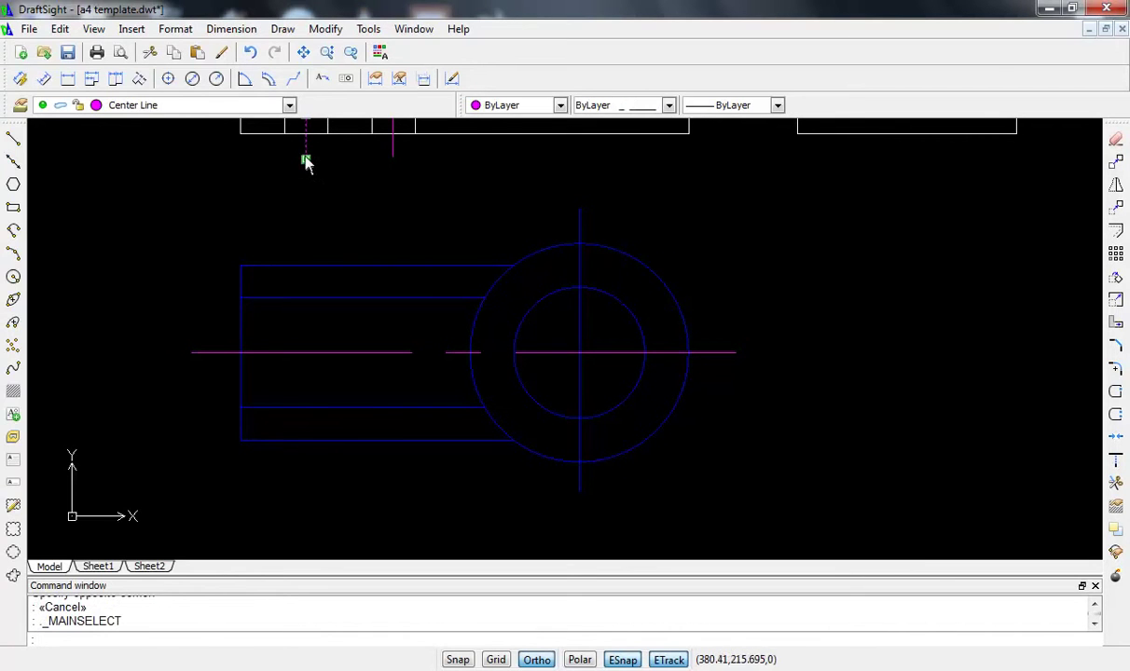
{"action": "key", "text": "Escape"}
{"action": "type", "text": "ex"}
{"action": "key", "text": "Return"}
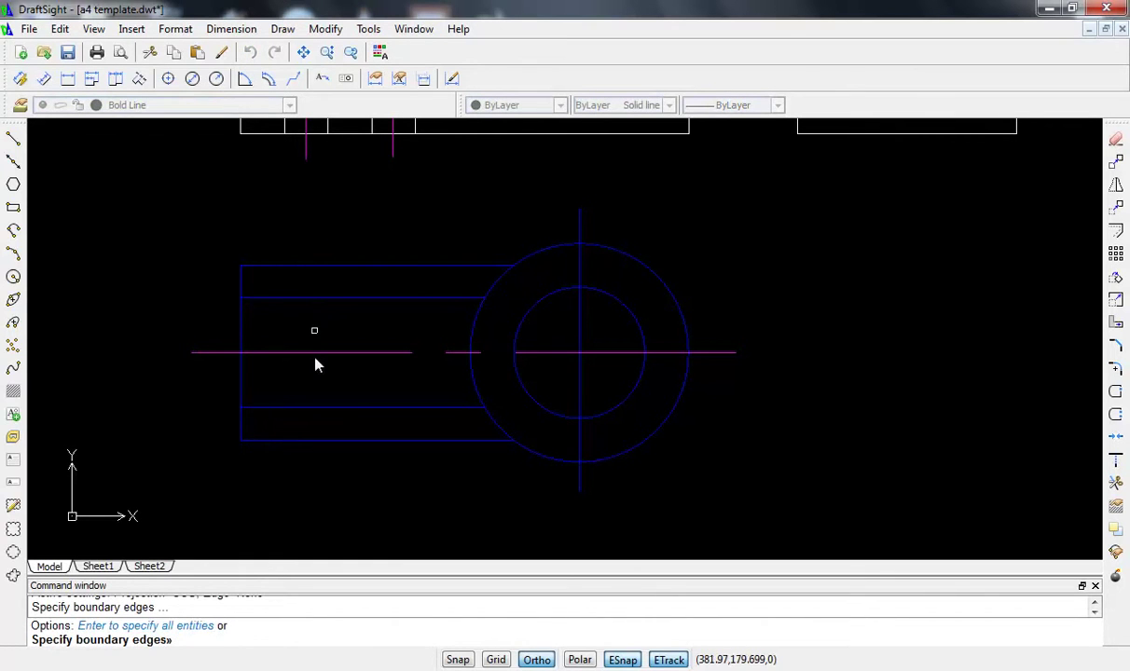
{"action": "left_click", "coordinate": [310, 408]}
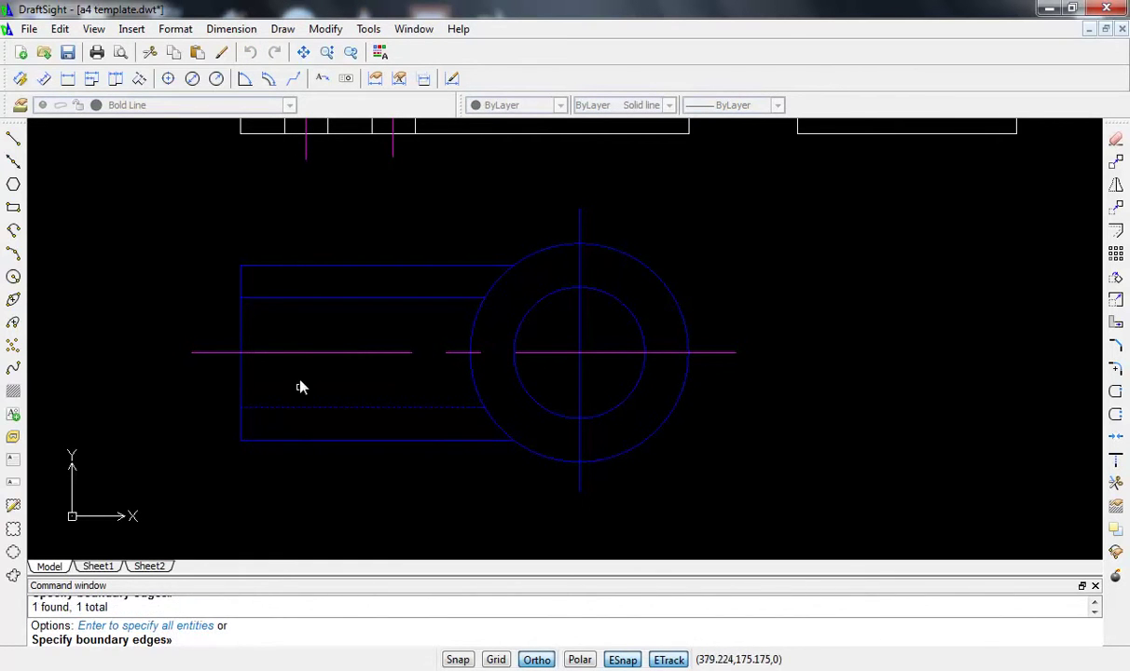
{"action": "key", "text": "Return"}
{"action": "left_click", "coordinate": [306, 153]}
{"action": "left_click", "coordinate": [395, 160]}
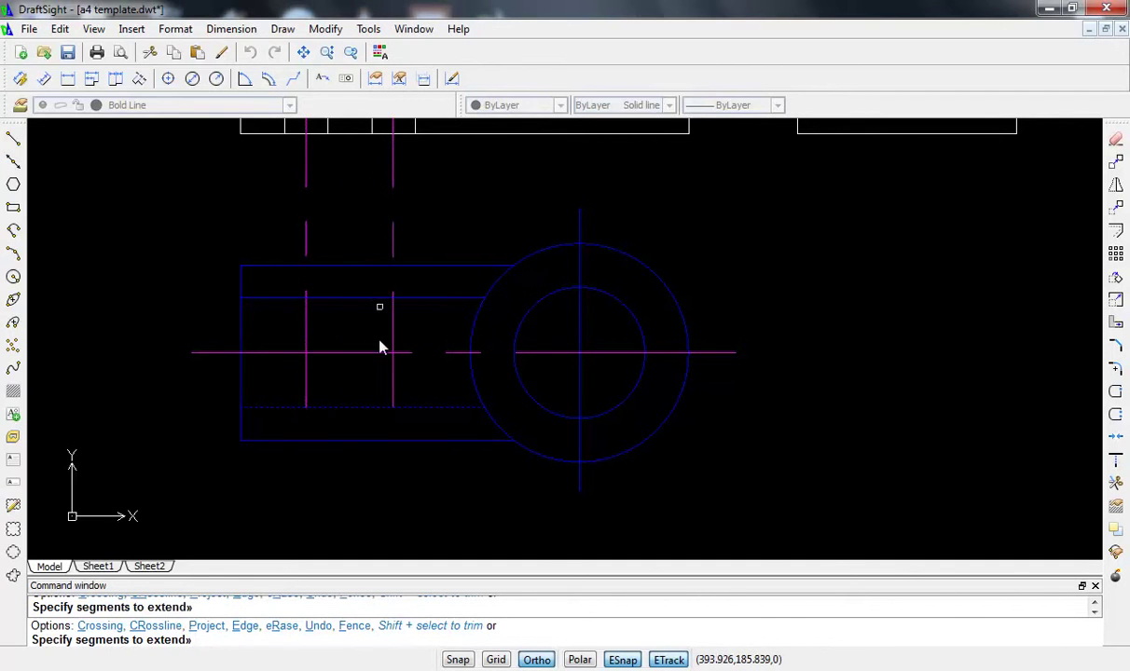
{"action": "key", "text": "Escape"}
- Draw two radius-4 circles at the left and right magenta-line crossings of the horizontal centre line
{"action": "key", "text": "Return"}
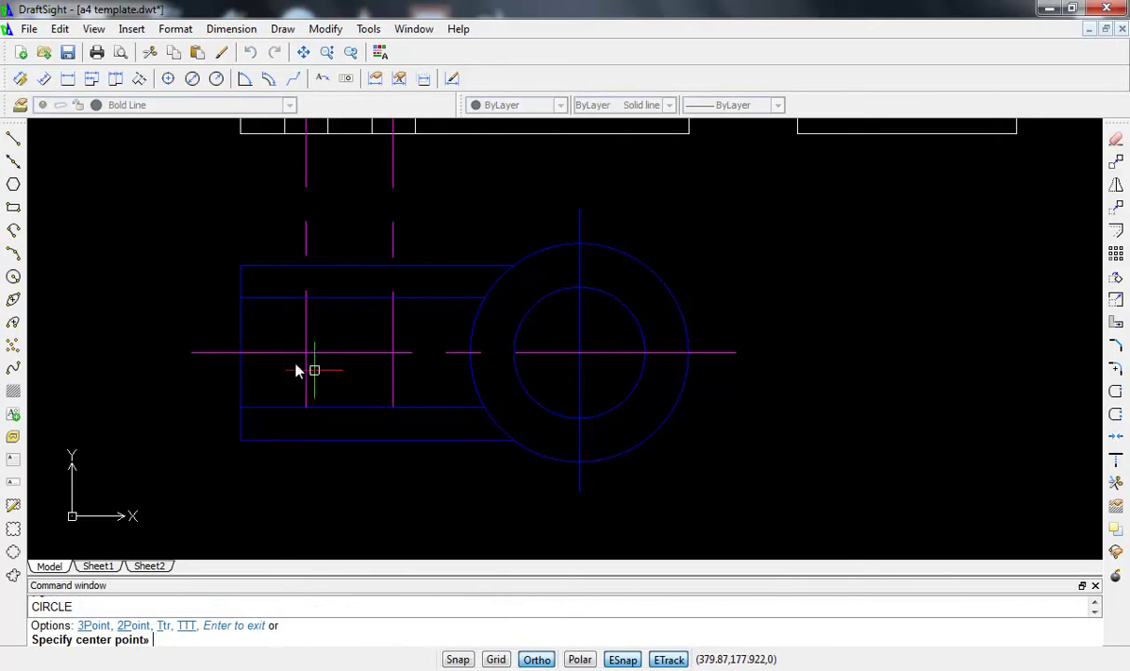
{"action": "left_click", "coordinate": [307, 353]}
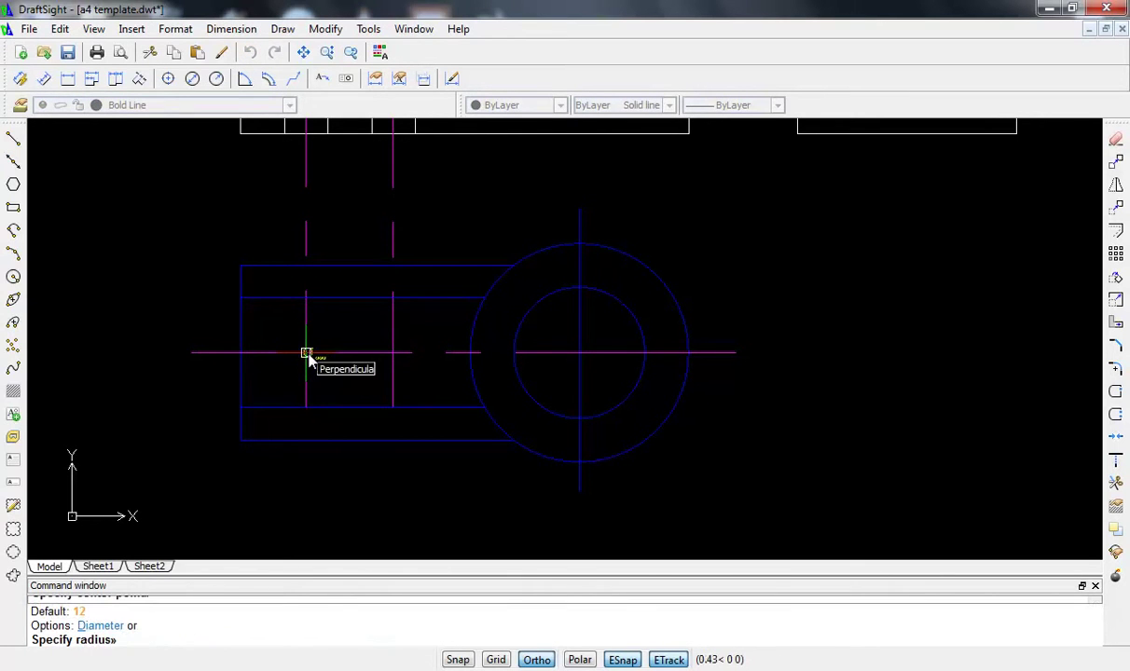
{"action": "type", "text": "4"}
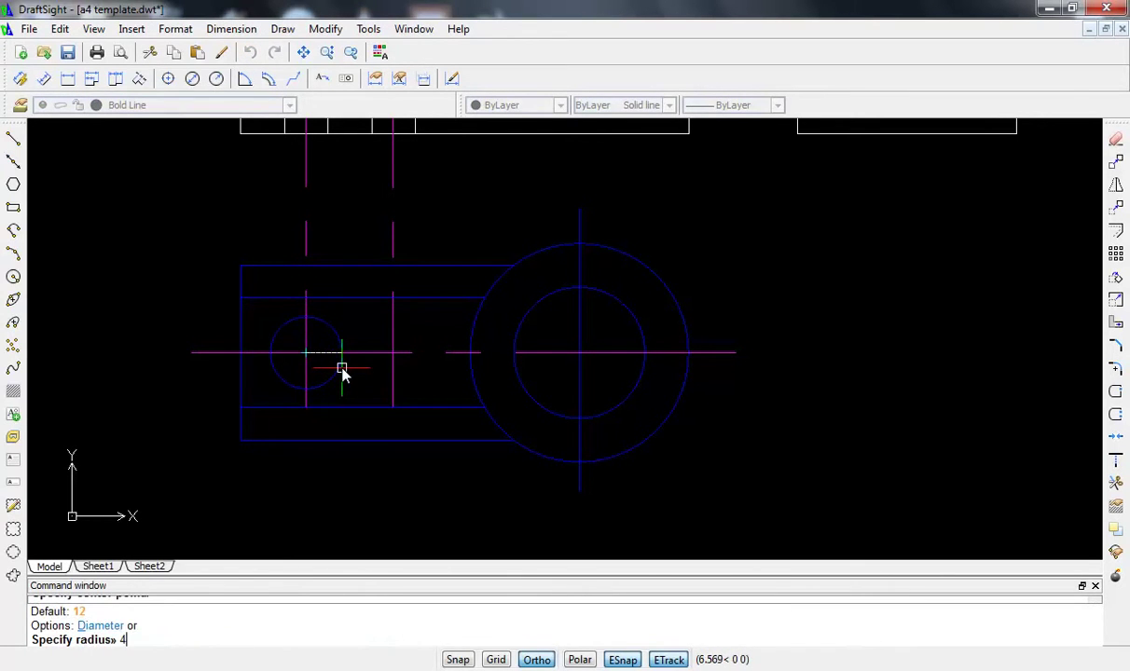
{"action": "key", "text": "Return"}
{"action": "type", "text": "c"}
{"action": "key", "text": "Return"}
{"action": "left_click", "coordinate": [392, 352]}
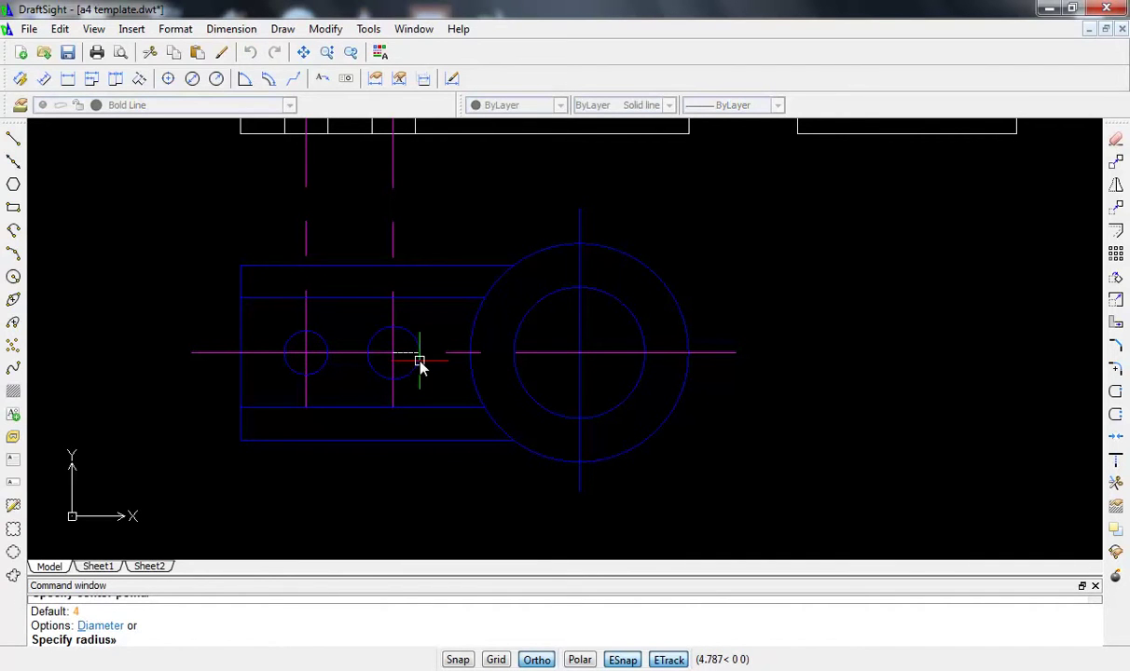
{"action": "key", "text": "Return"}
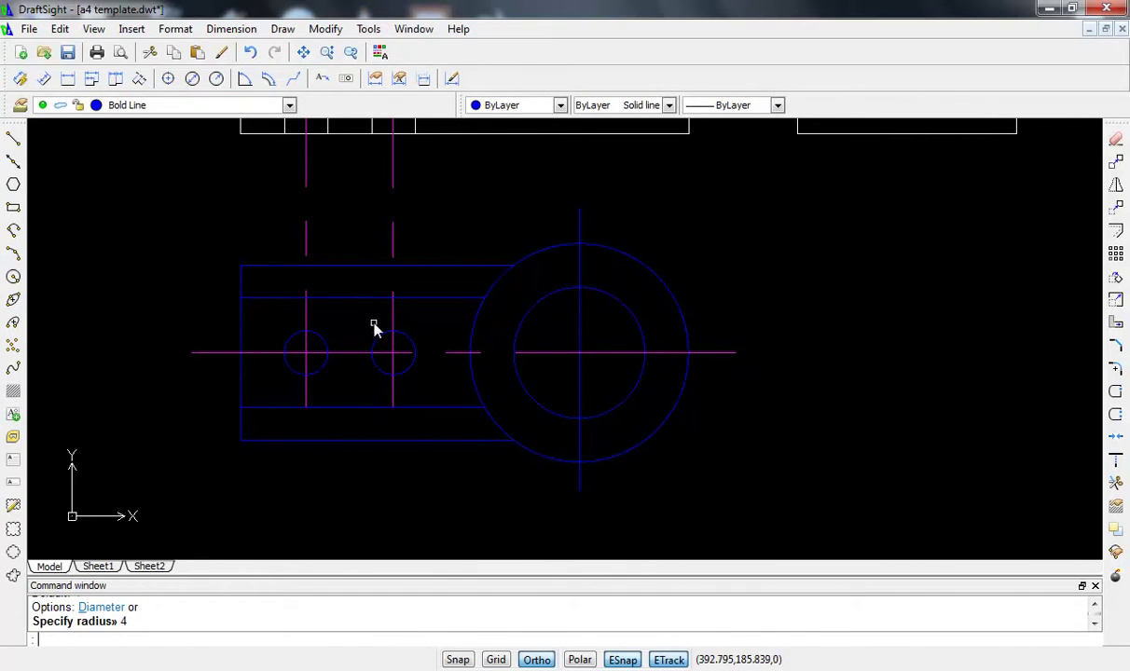
{"action": "type", "text": "tr"}
{"action": "key", "text": "Return"}
{"action": "key", "text": "Return"}
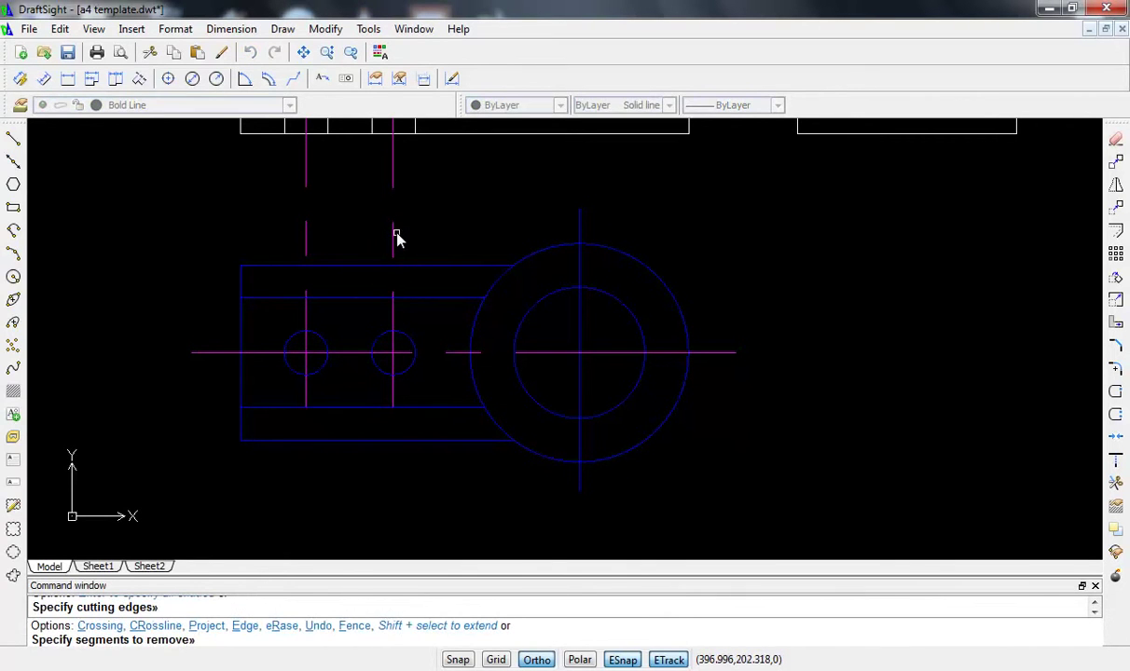
- Trim the magenta line pieces bridging the top view and the rectangle
{"action": "left_click", "coordinate": [393, 237]}
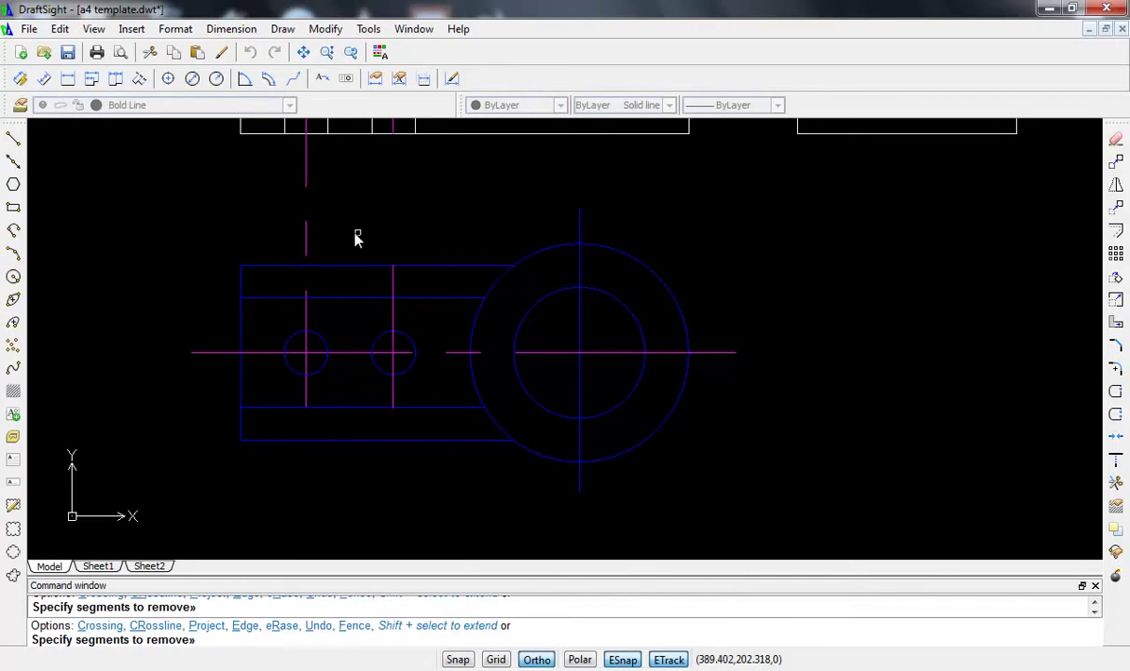
{"action": "left_click", "coordinate": [306, 237]}
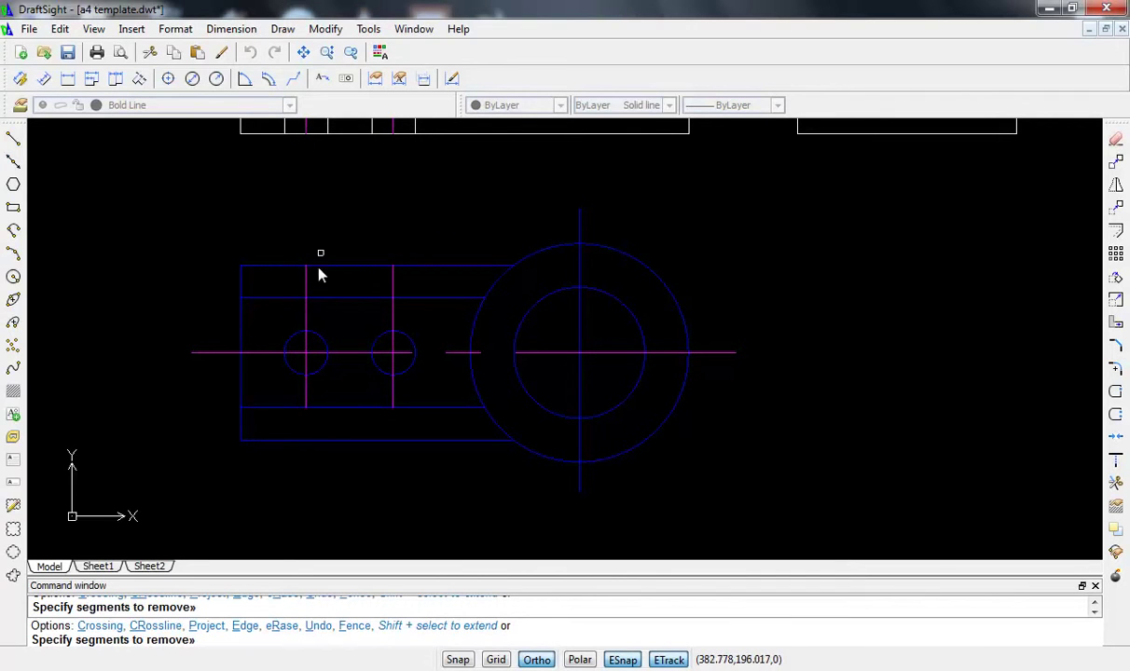
{"action": "left_click", "coordinate": [306, 278]}
{"action": "left_click", "coordinate": [392, 284]}
{"action": "key", "text": "Escape"}
- Stretch both top-view centre lines' bottom ends down to matching lengths
{"action": "scroll", "coordinate": [375, 247], "scroll_direction": "down", "scroll_amount": 2}
{"action": "scroll", "coordinate": [378, 249], "scroll_direction": "down", "scroll_amount": 1}
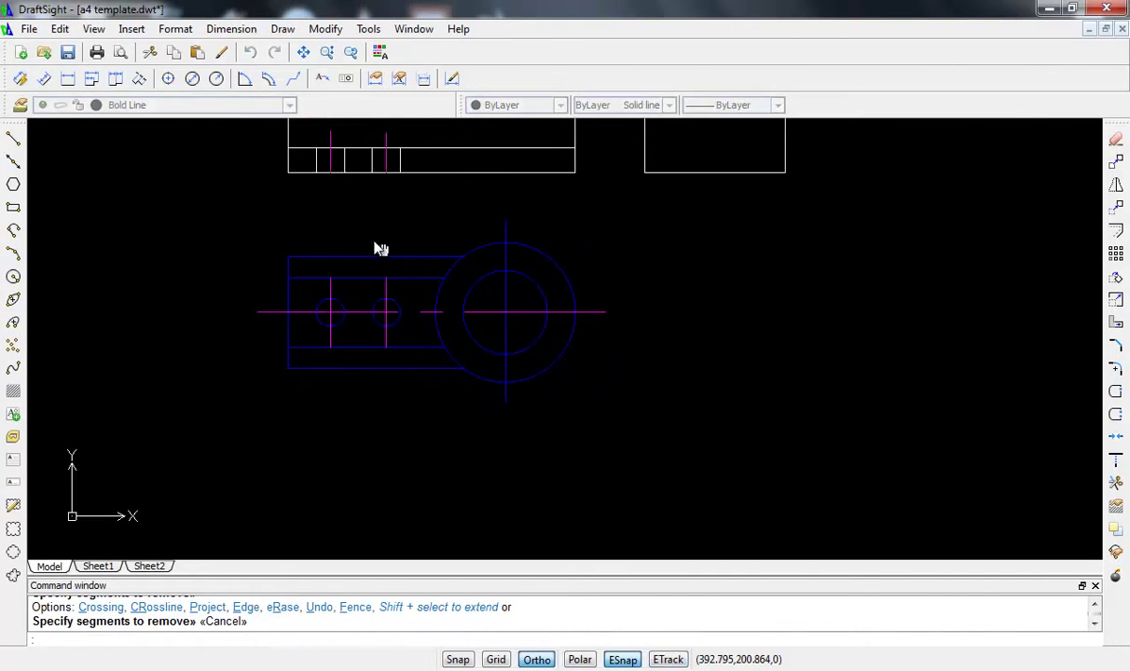
{"action": "middle_click_drag", "start_coordinate": [380, 248], "coordinate": [338, 286]}
{"action": "scroll", "coordinate": [315, 216], "scroll_direction": "up", "scroll_amount": 2}
{"action": "left_click", "coordinate": [312, 225]}
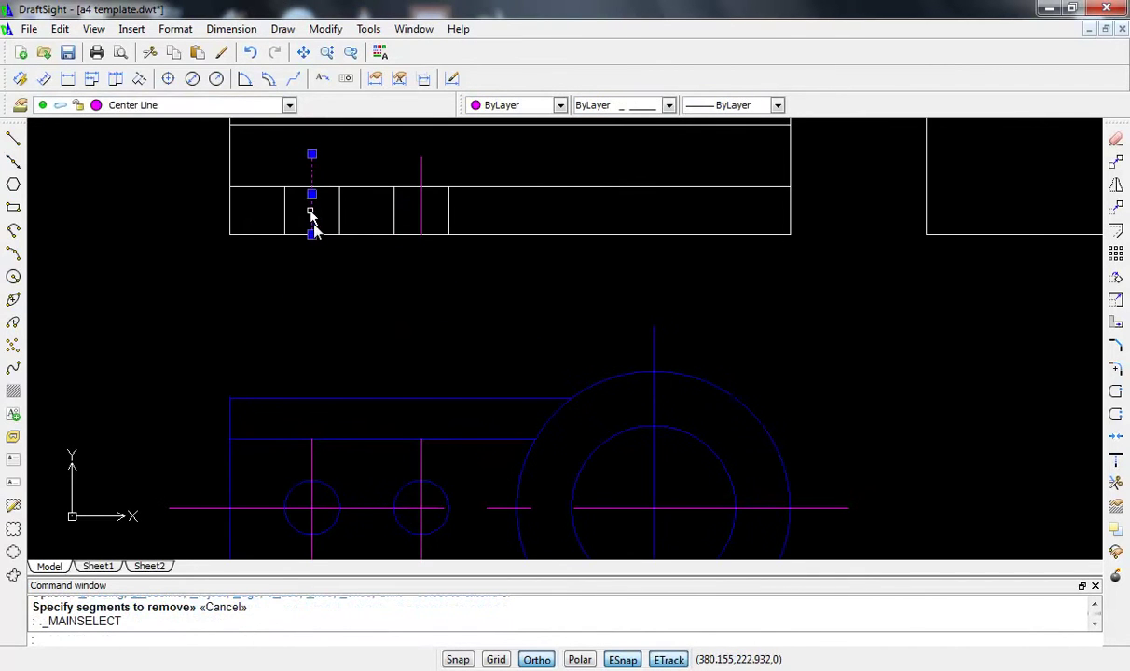
{"action": "left_click", "coordinate": [311, 233]}
{"action": "left_click", "coordinate": [316, 265]}
{"action": "left_click", "coordinate": [421, 220]}
{"action": "left_click", "coordinate": [421, 234]}
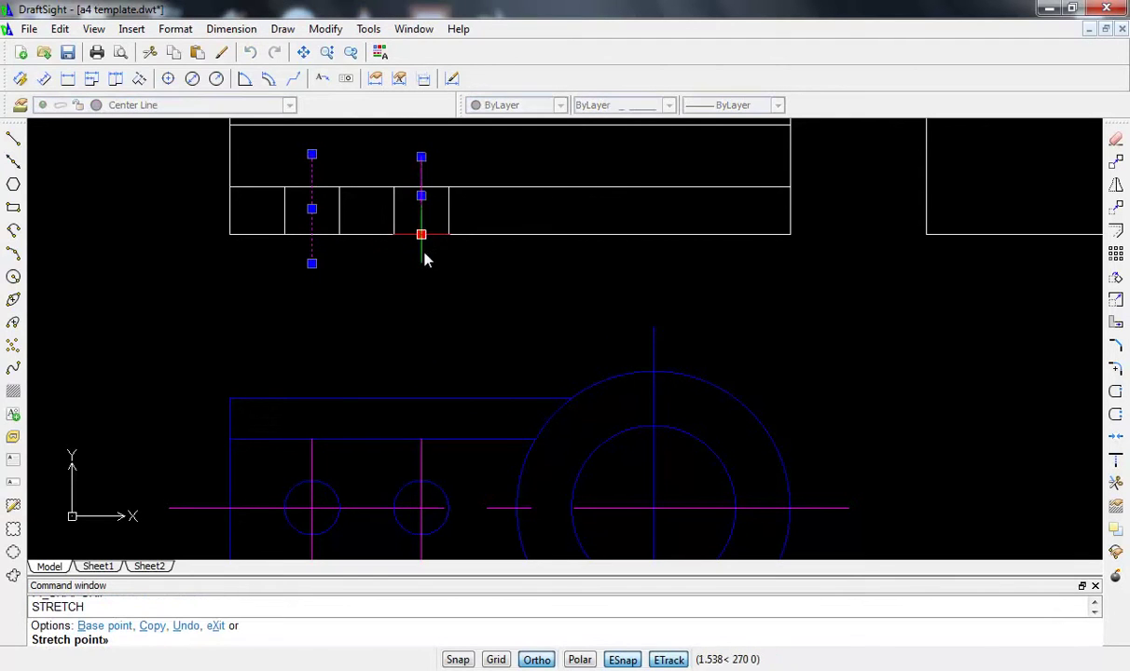
{"action": "left_click", "coordinate": [422, 263]}
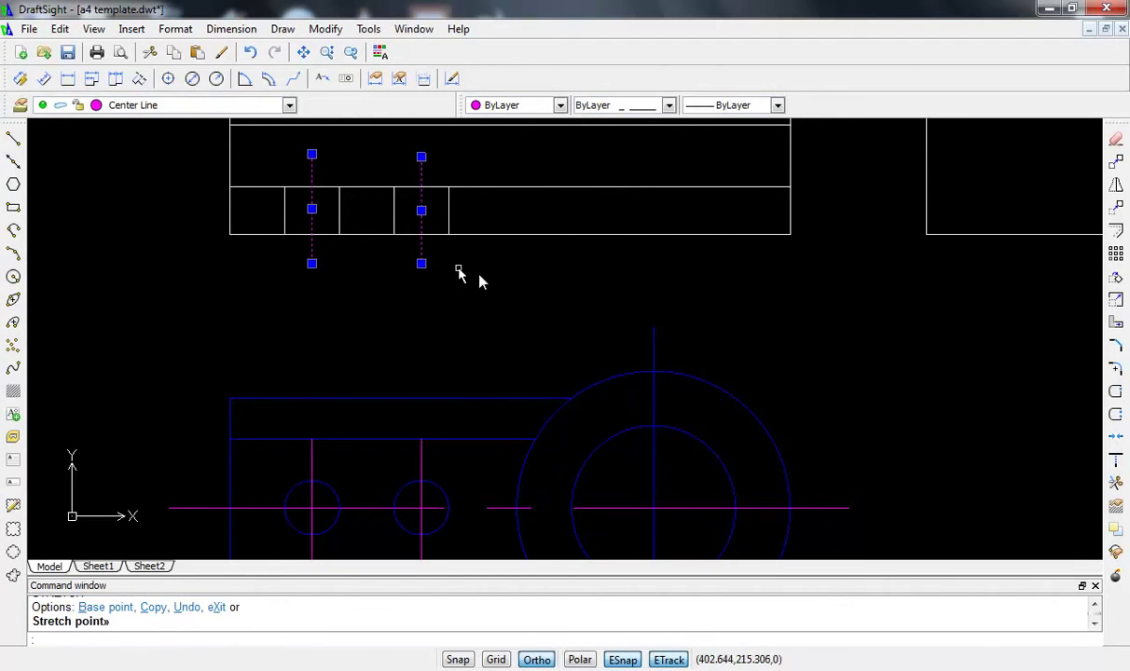
{"action": "key", "text": "Escape"}
{"action": "middle_click_drag", "start_coordinate": [442, 364], "coordinate": [397, 242]}
- Offset the horizontal centre line 2.5 units upward and downward
{"action": "middle_click_drag", "start_coordinate": [411, 354], "coordinate": [429, 254]}
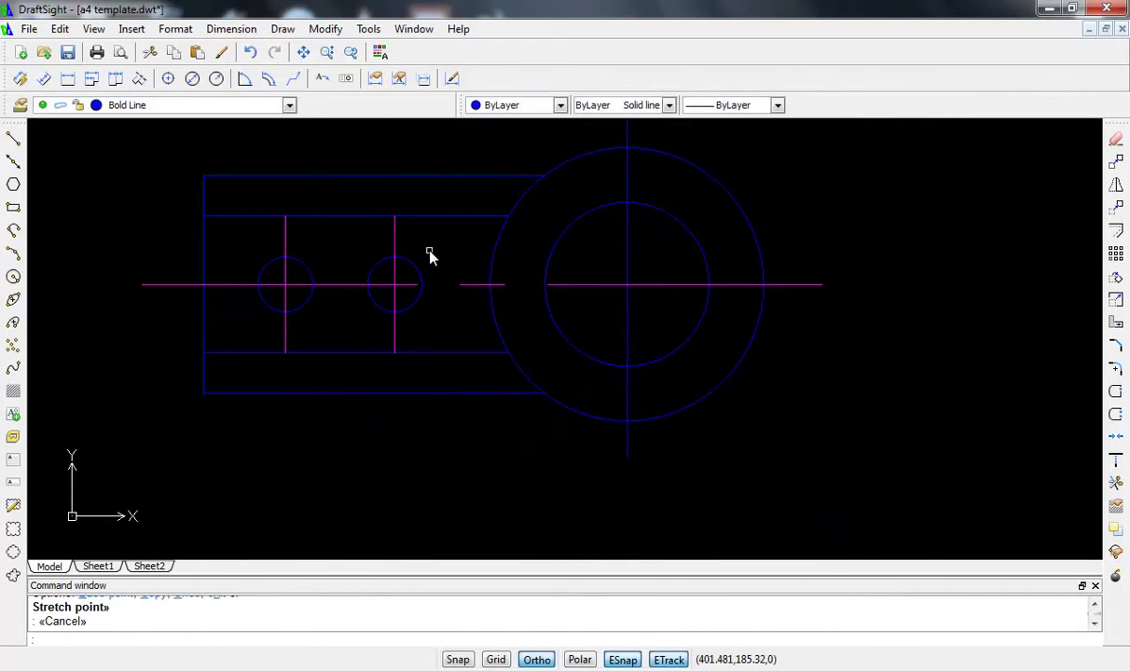
{"action": "mouse_move", "coordinate": [536, 295]}
{"action": "middle_mouse_down"}
{"action": "mouse_move", "coordinate": [447, 285]}
{"action": "mouse_move", "coordinate": [487, 307]}
{"action": "middle_mouse_up"}
{"action": "scroll", "coordinate": [401, 305], "scroll_direction": "down", "scroll_amount": 2}
{"action": "scroll", "coordinate": [543, 282], "scroll_direction": "up", "scroll_amount": 2}
{"action": "scroll", "coordinate": [504, 294], "scroll_direction": "up", "scroll_amount": 1}
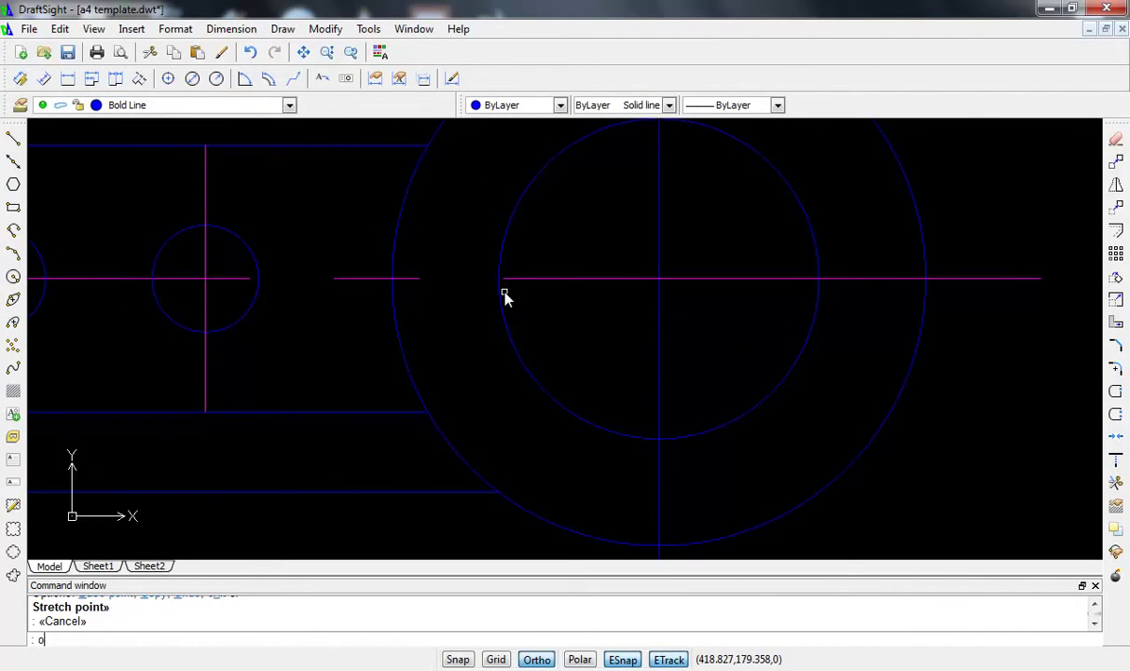
{"action": "key", "text": "Return"}
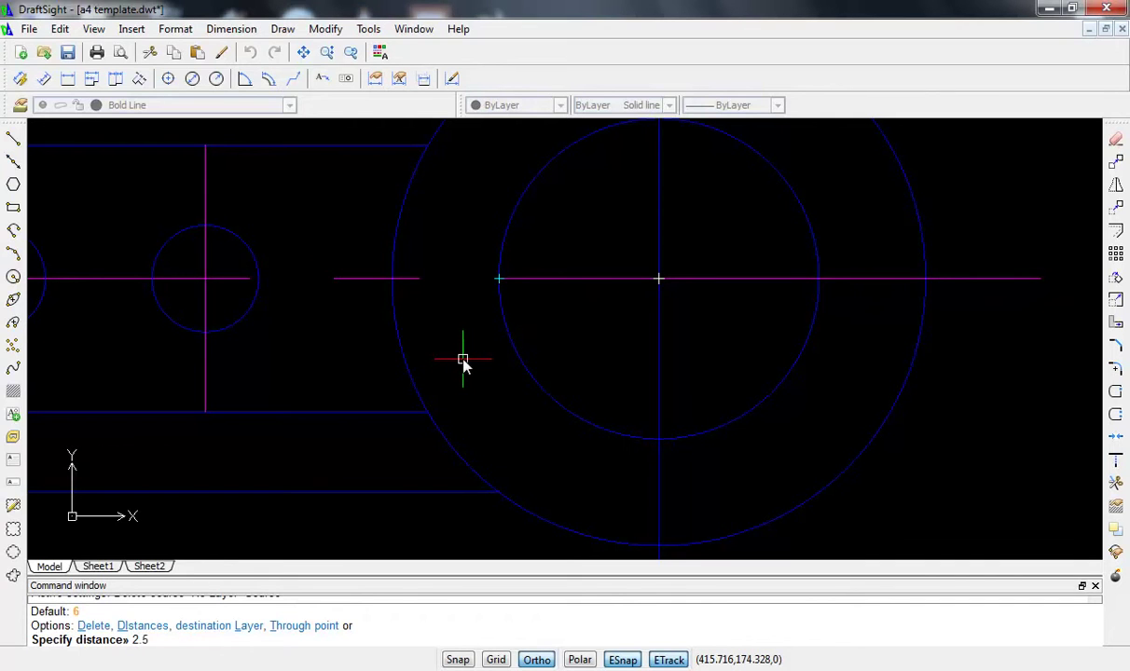
{"action": "key", "text": "Return"}
{"action": "left_click", "coordinate": [538, 280]}
{"action": "left_click", "coordinate": [538, 262]}
{"action": "left_click", "coordinate": [540, 278]}
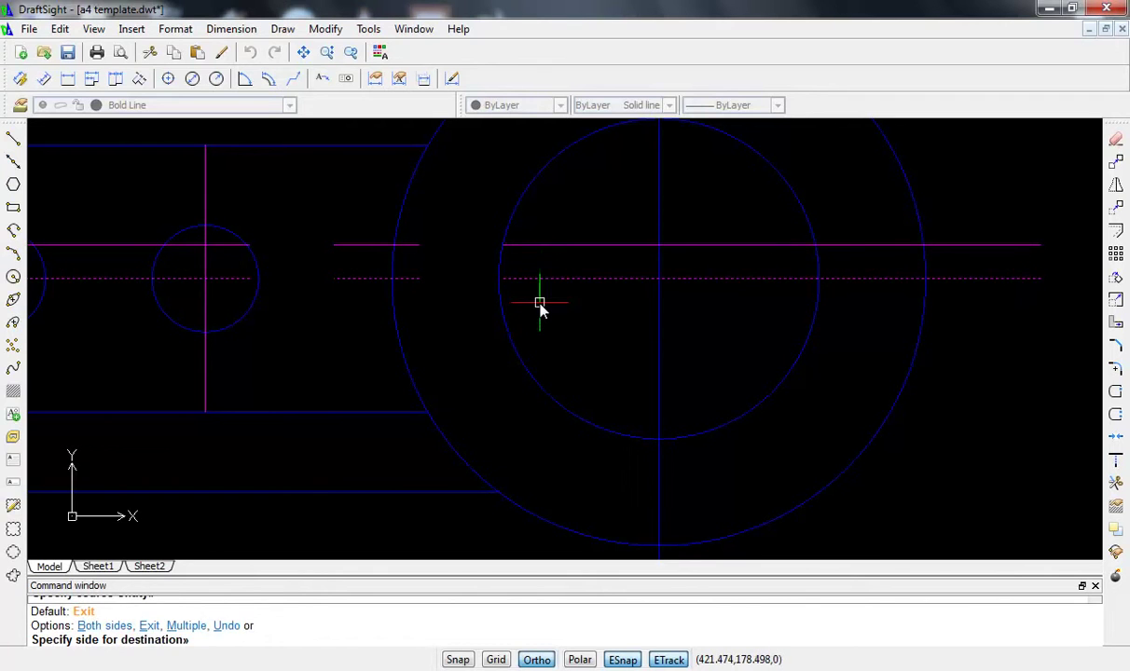
{"action": "left_click", "coordinate": [540, 305]}
{"action": "key", "text": "Escape"}
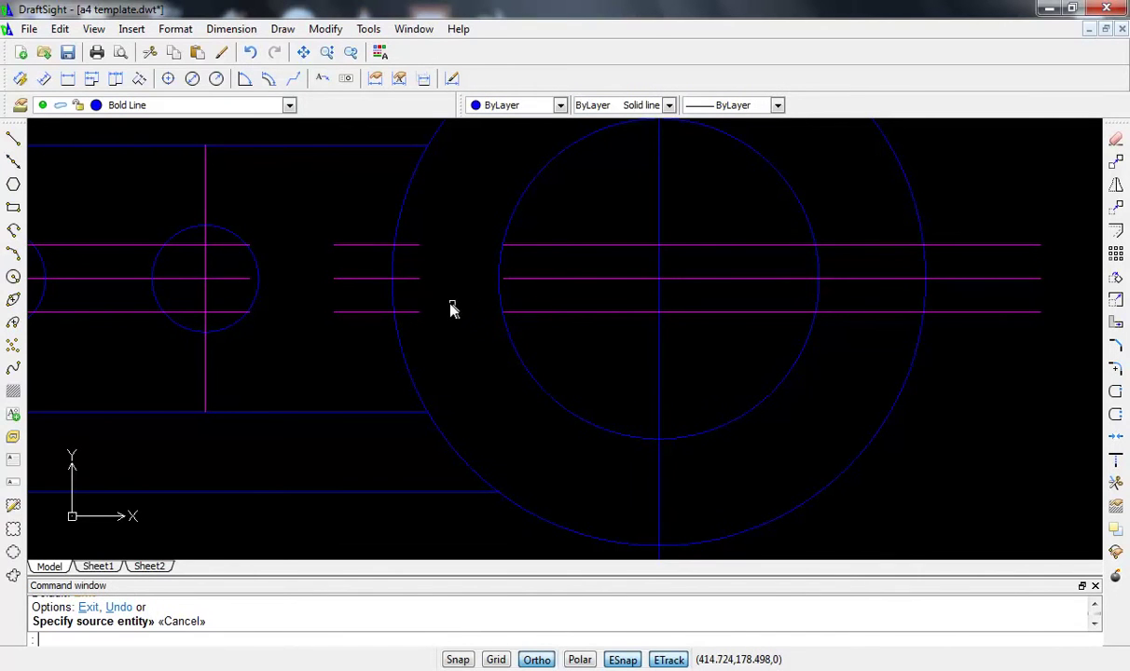
- Begin another offset with distance 5 and pick the inner circle
{"action": "scroll", "coordinate": [451, 308], "scroll_direction": "down", "scroll_amount": 2}
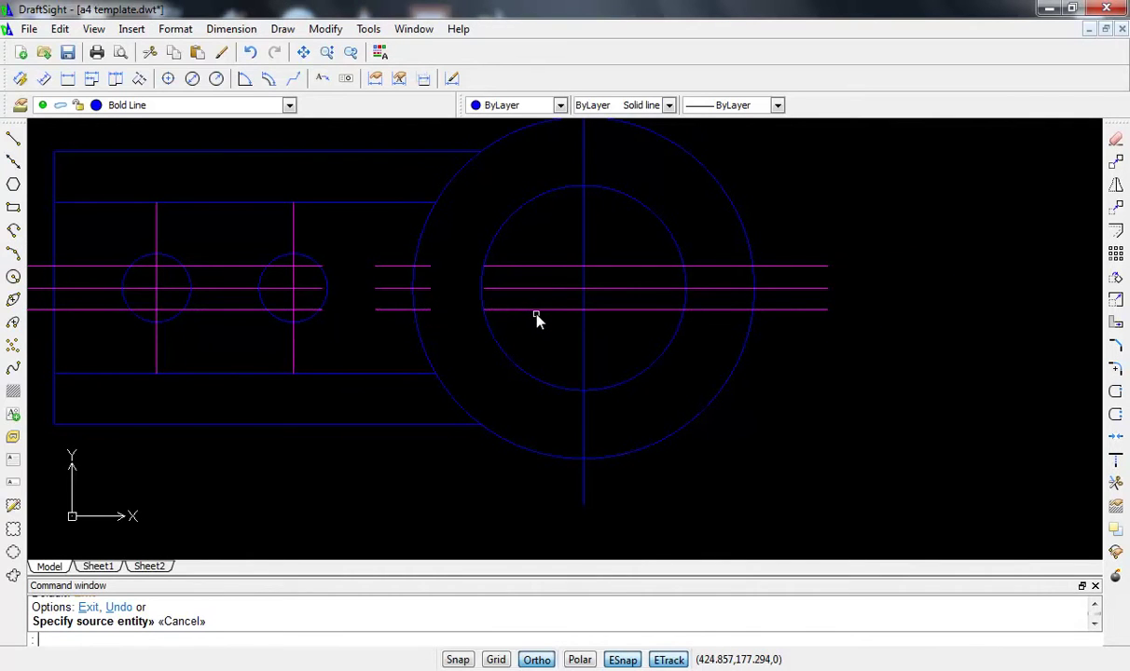
{"action": "type", "text": "0"}
{"action": "key", "text": "Return"}
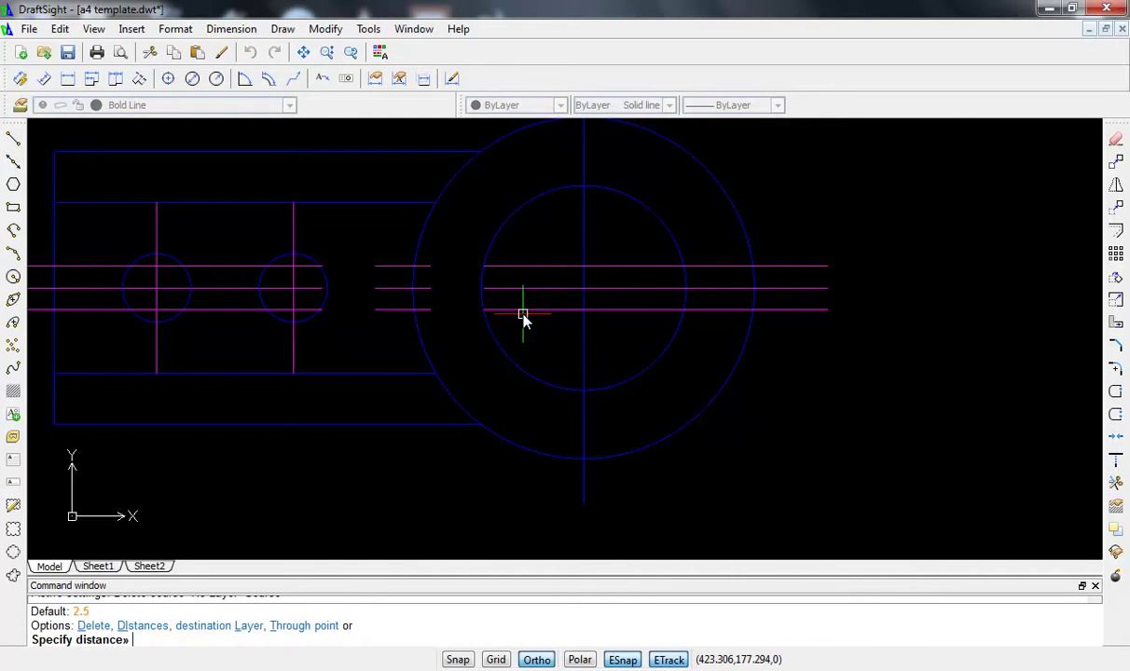
{"action": "type", "text": "5"}
{"action": "key", "text": "Return"}
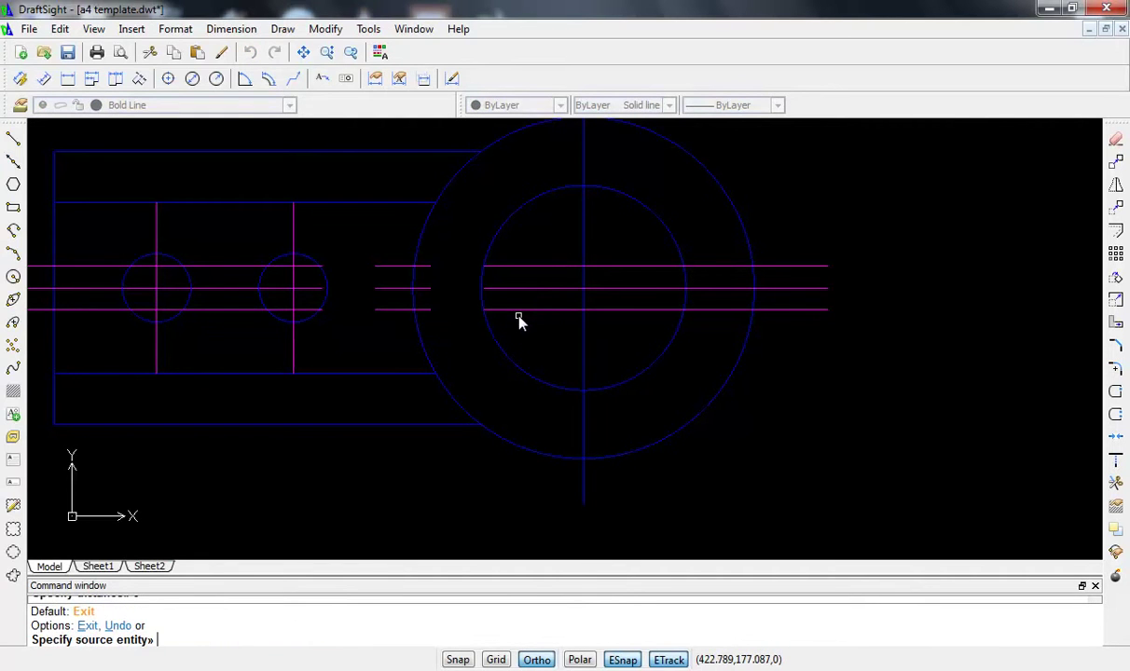
{"action": "left_click", "coordinate": [488, 319]}
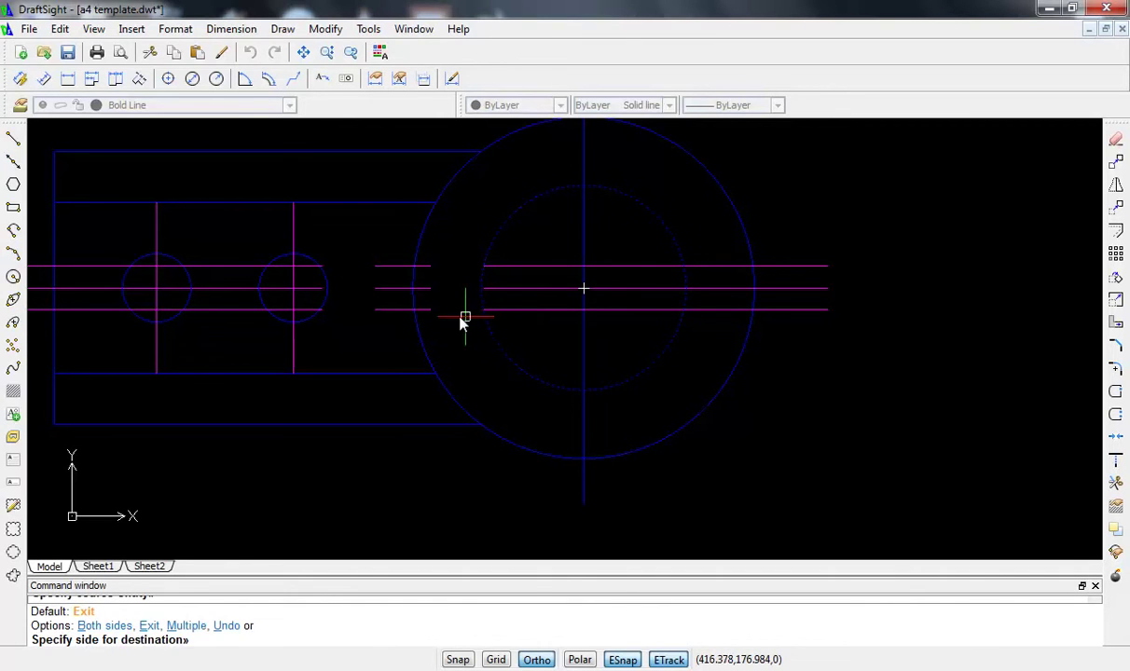
{"action": "left_click", "coordinate": [465, 322]}
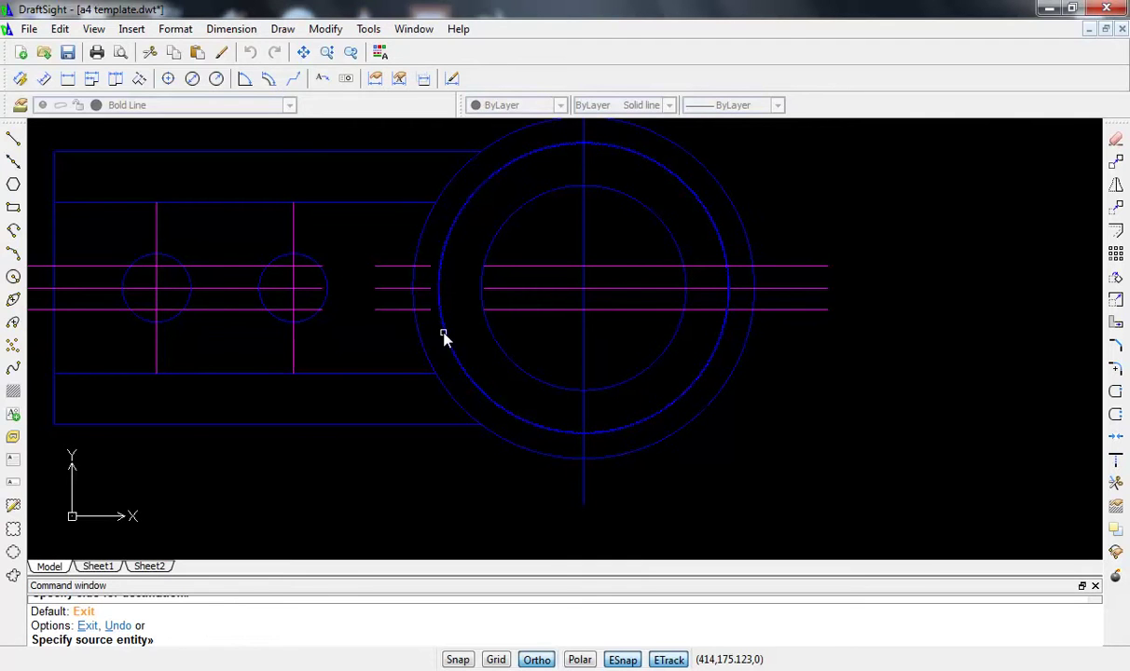
{"action": "key", "text": "ctrl+z"}
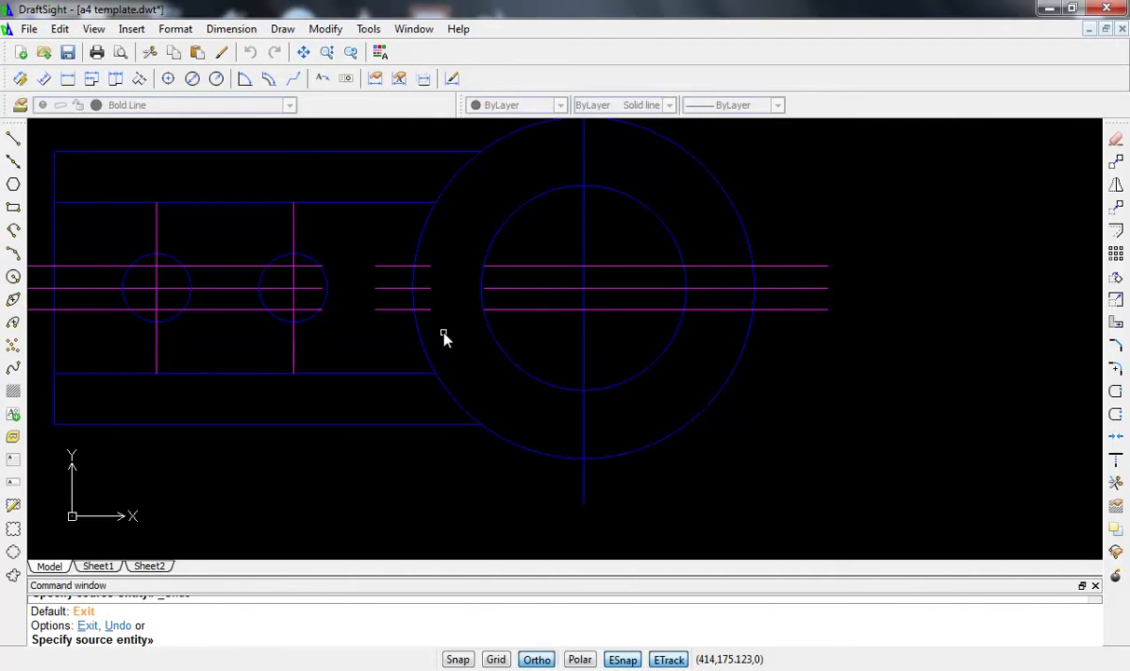
{"action": "type", "text": "o"}
{"action": "key", "text": "Return"}
{"action": "left_click", "coordinate": [500, 308]}
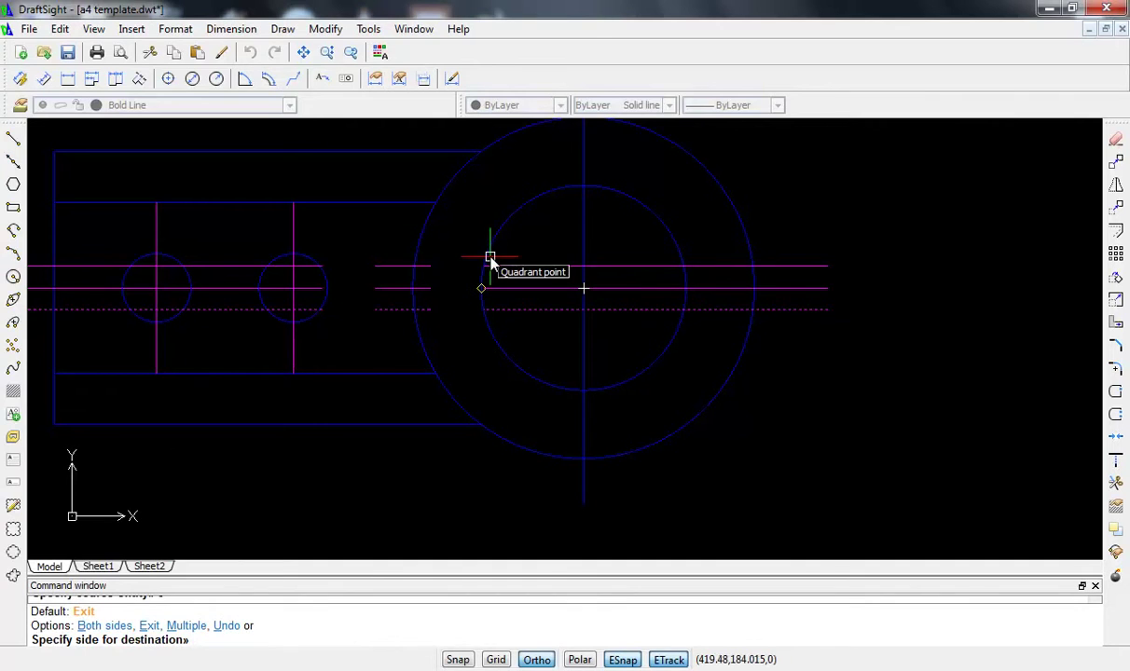
{"action": "key", "text": "Escape"}
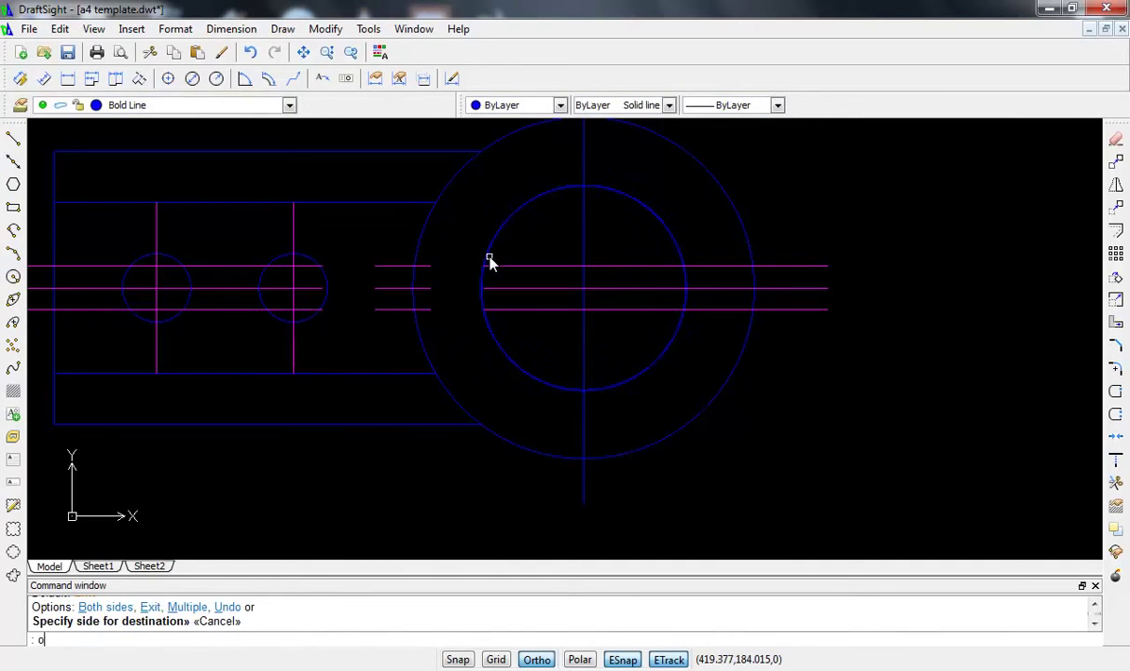
{"action": "key", "text": "Return"}
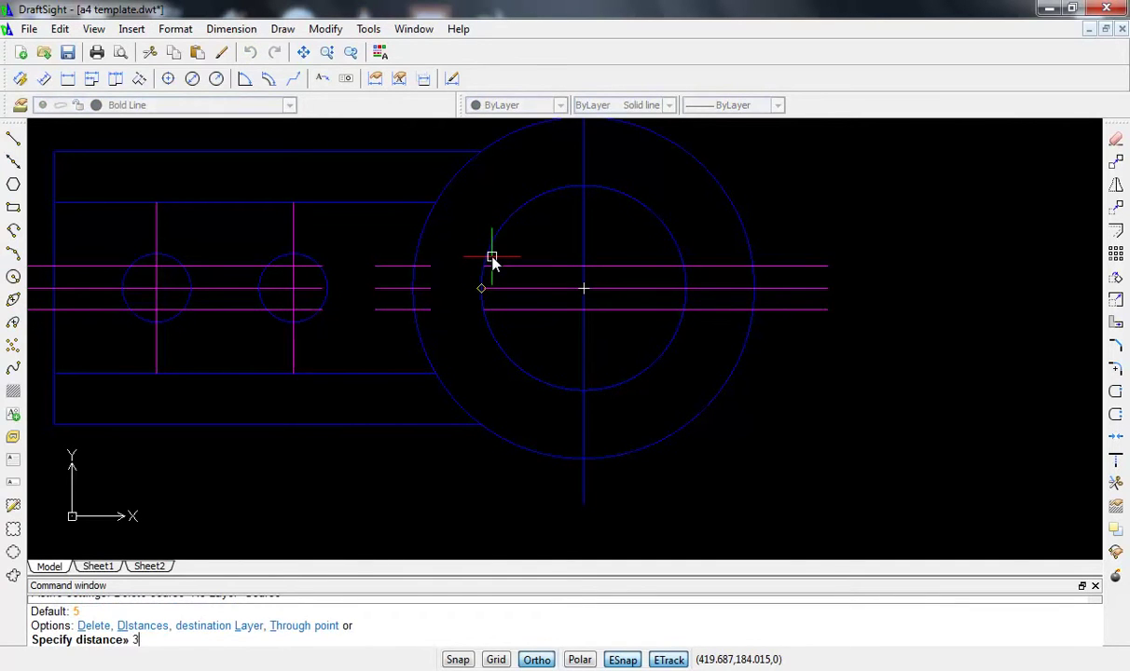
{"action": "key", "text": "Return"}
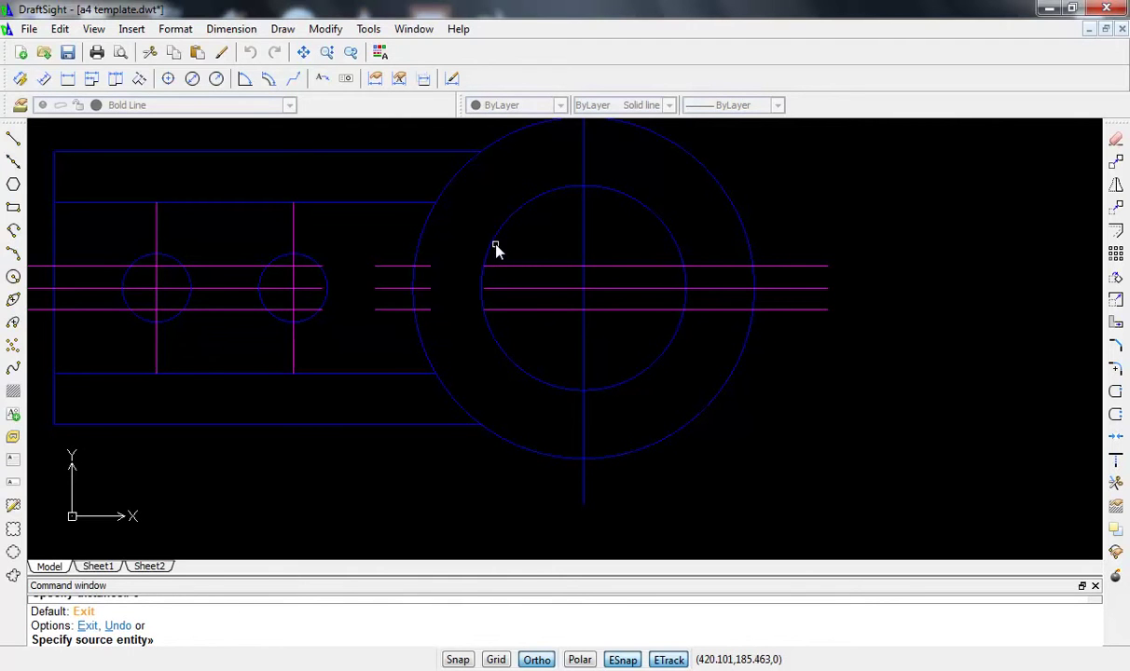
{"action": "left_click", "coordinate": [494, 245]}
- Place a 3-unit offset circle outside the inner circle
{"action": "left_click", "coordinate": [470, 240]}
{"action": "scroll", "coordinate": [451, 280], "scroll_direction": "up", "scroll_amount": 2}
{"action": "scroll", "coordinate": [457, 294], "scroll_direction": "up", "scroll_amount": 2}
{"action": "key", "text": "Escape"}
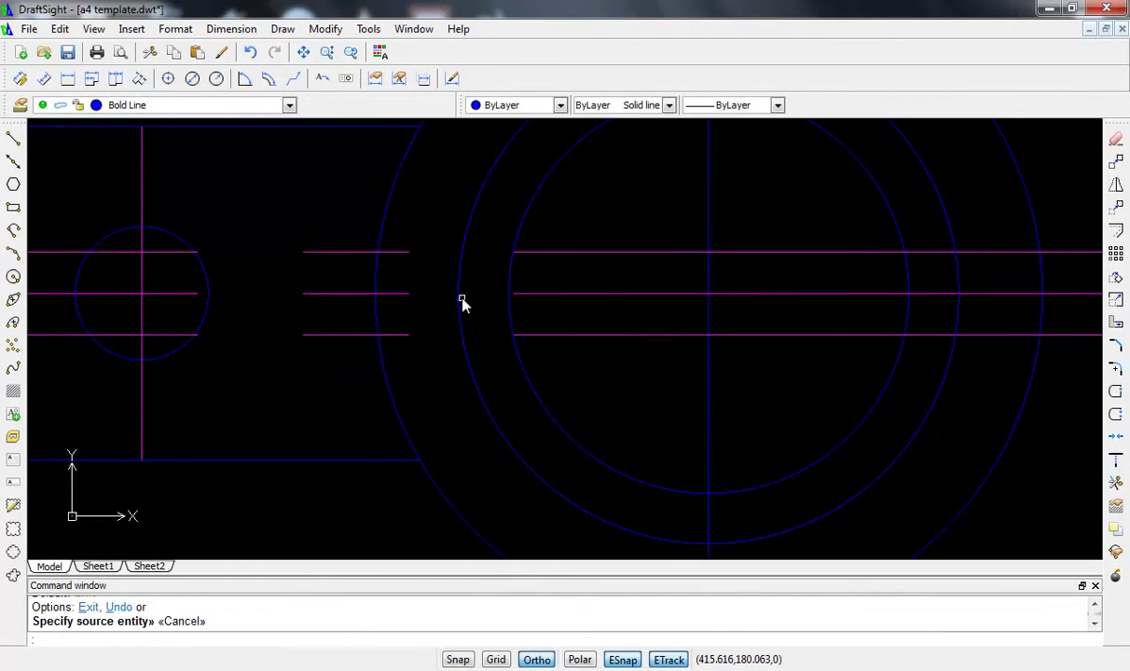
- Draw a vertical line through the offset circle's centre-line crossing, spanning above and below the magenta lines
{"action": "type", "text": "l"}
{"action": "key", "text": "Return"}
{"action": "left_click", "coordinate": [457, 293]}
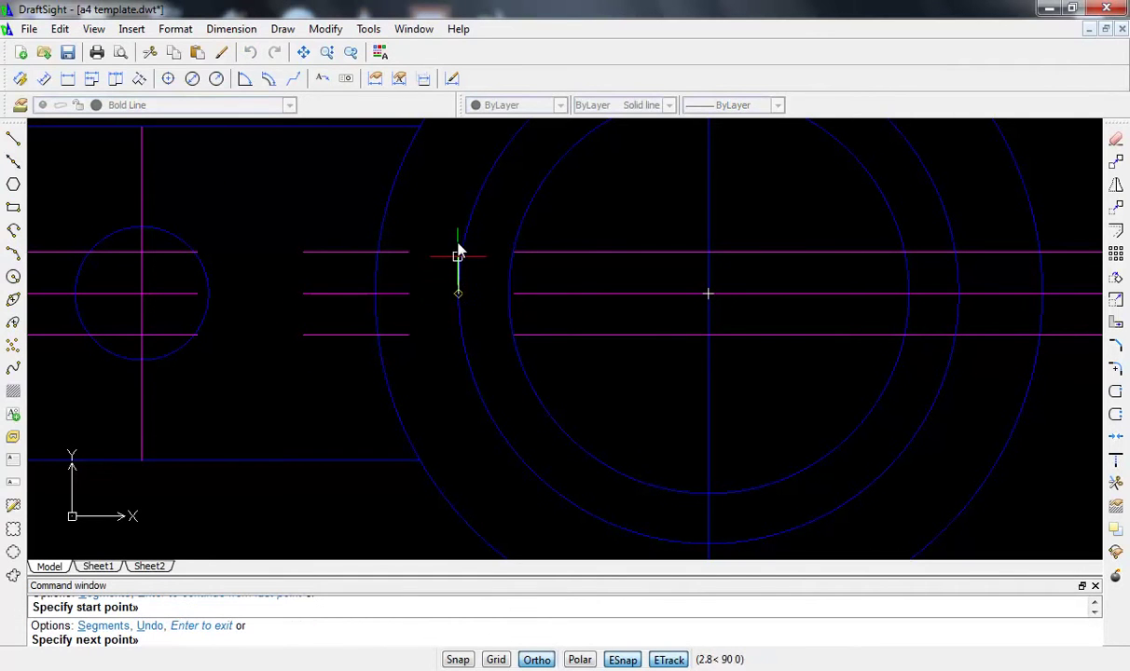
{"action": "left_click", "coordinate": [458, 192]}
{"action": "key", "text": "Escape"}
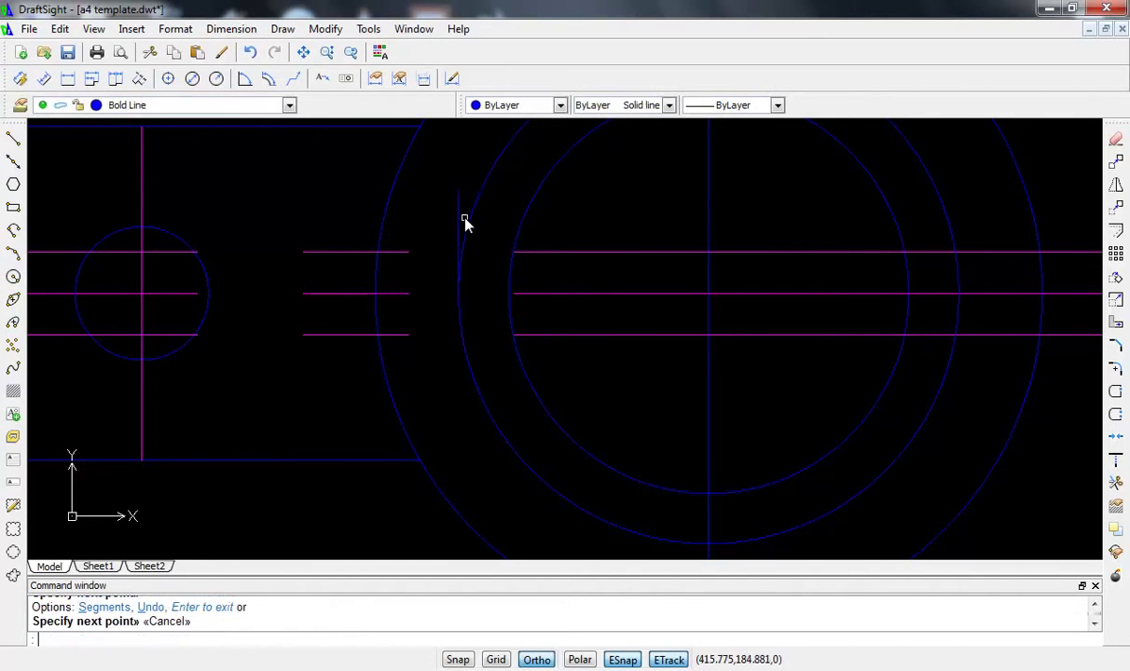
{"action": "left_click", "coordinate": [458, 226]}
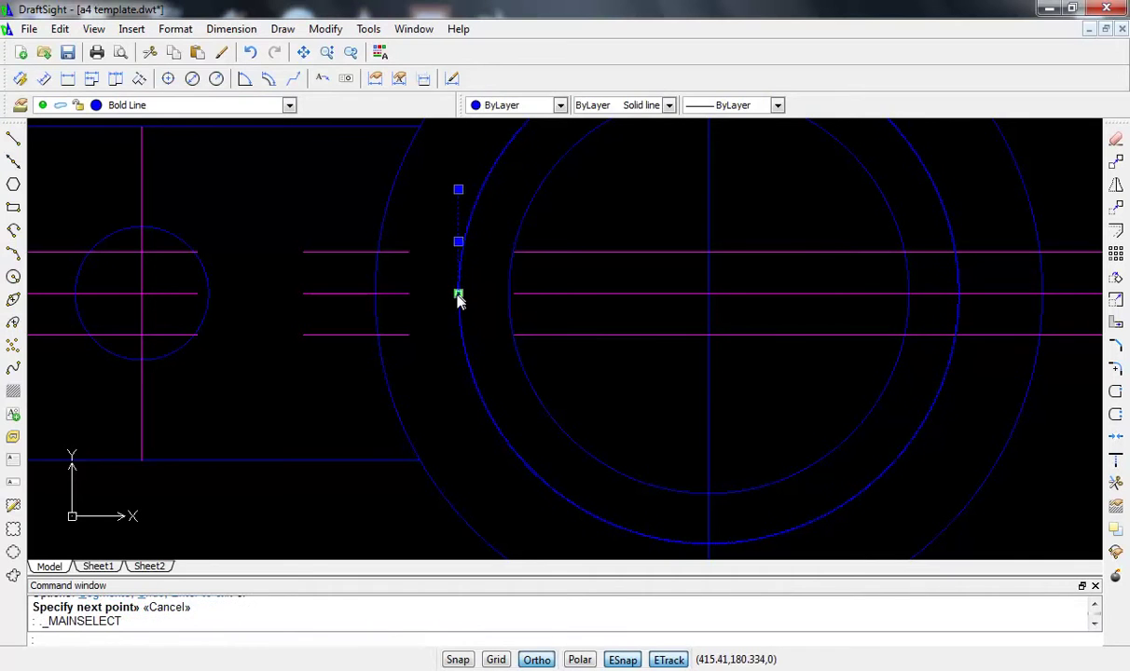
{"action": "left_click", "coordinate": [458, 295]}
{"action": "left_click", "coordinate": [462, 427]}
{"action": "key", "text": "Escape"}
- Delete the helper offset circle
{"action": "left_click", "coordinate": [484, 410]}
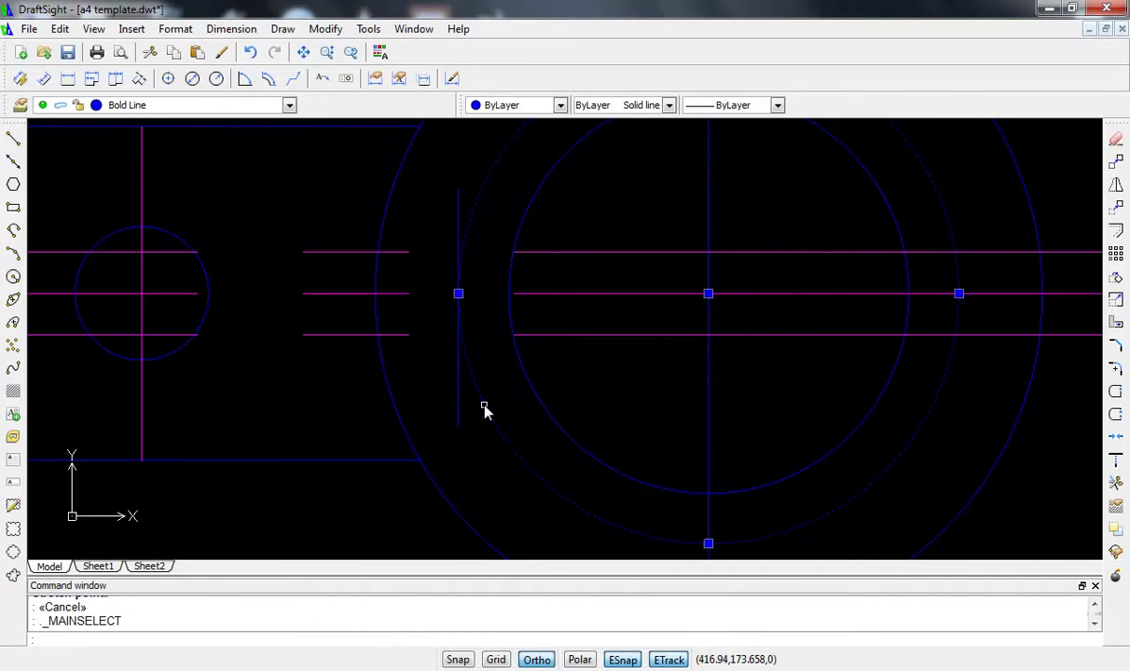
{"action": "key", "text": "Delete"}
{"action": "scroll", "coordinate": [484, 386], "scroll_direction": "down", "scroll_amount": 3}
{"action": "middle_click_drag", "start_coordinate": [491, 388], "coordinate": [470, 387]}
- Trim the 2.5-unit offset lines inside the inner circle and in the side view
{"action": "type", "text": "tr"}
{"action": "key", "text": "Return"}
{"action": "key", "text": "Return"}
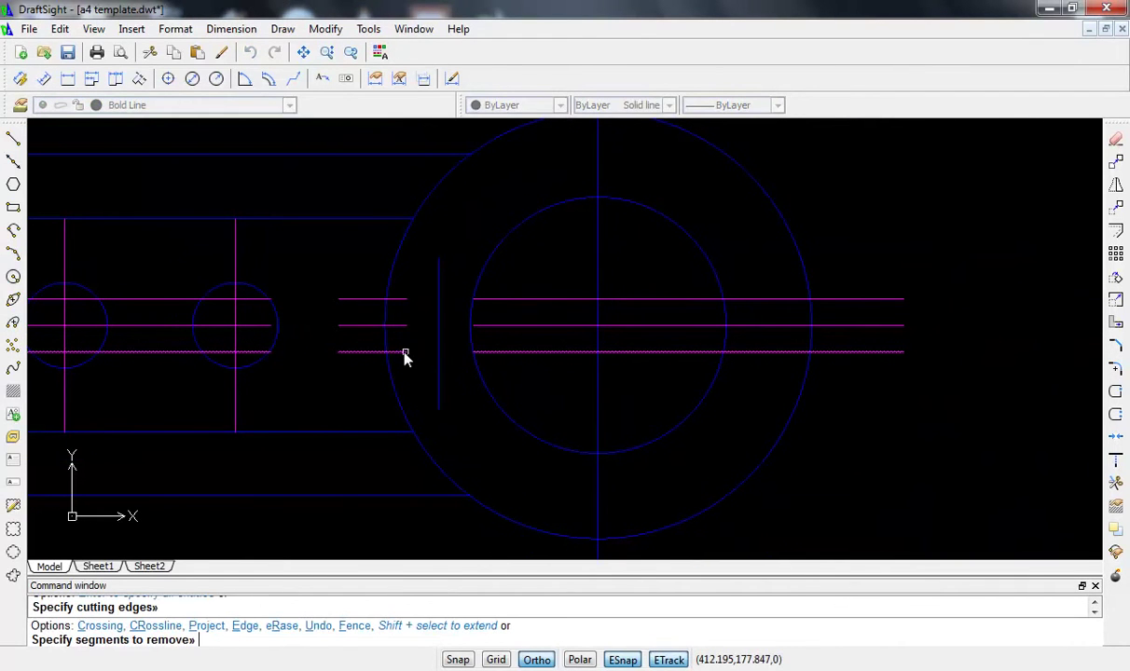
{"action": "left_click", "coordinate": [403, 354]}
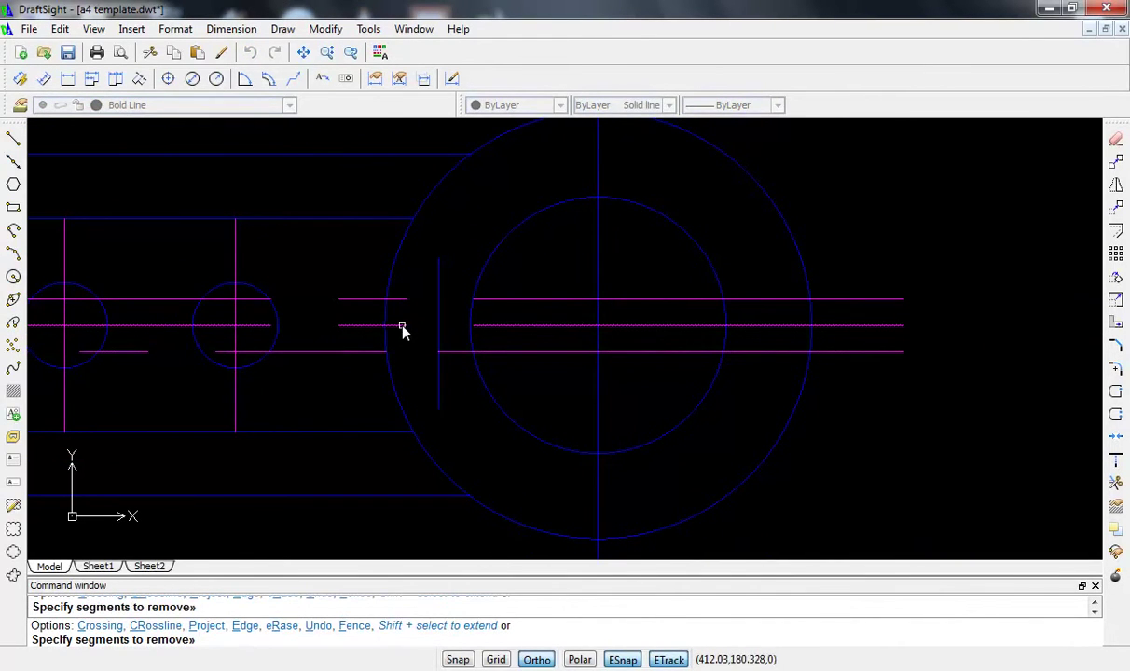
{"action": "left_click", "coordinate": [396, 301]}
{"action": "left_click", "coordinate": [495, 300]}
{"action": "left_click", "coordinate": [496, 352]}
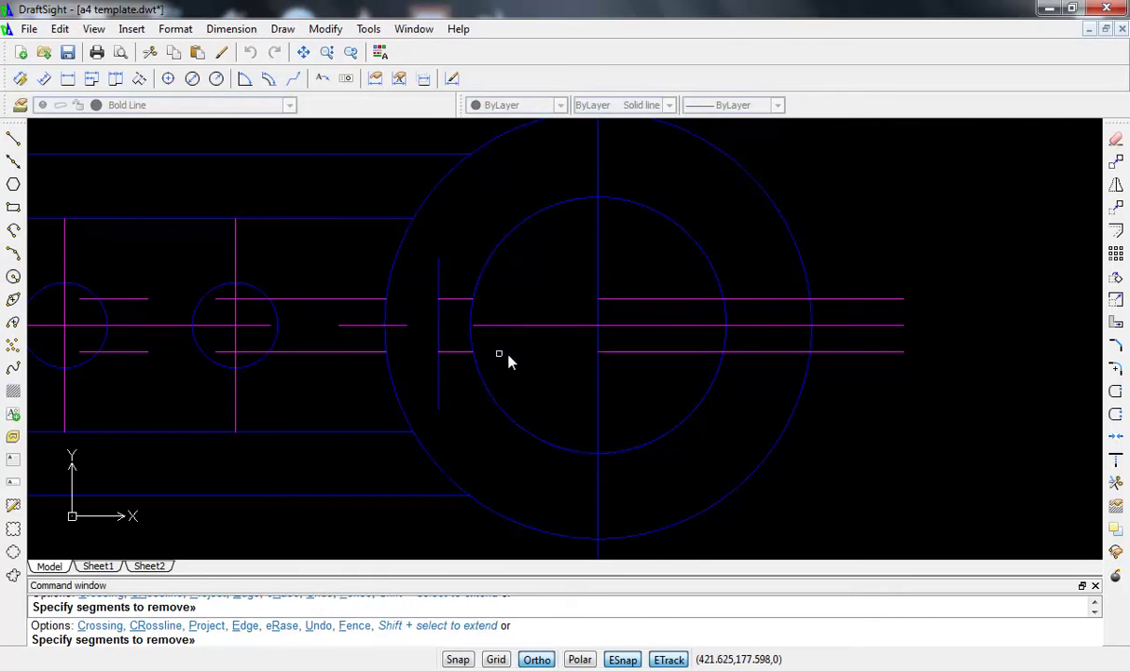
{"action": "key", "text": "Escape"}
- Delete the leftover offset line pieces on both sides, leaving the keyway notch lines
{"action": "left_click", "coordinate": [684, 300]}
{"action": "left_click", "coordinate": [672, 352]}
{"action": "left_click", "coordinate": [656, 354]}
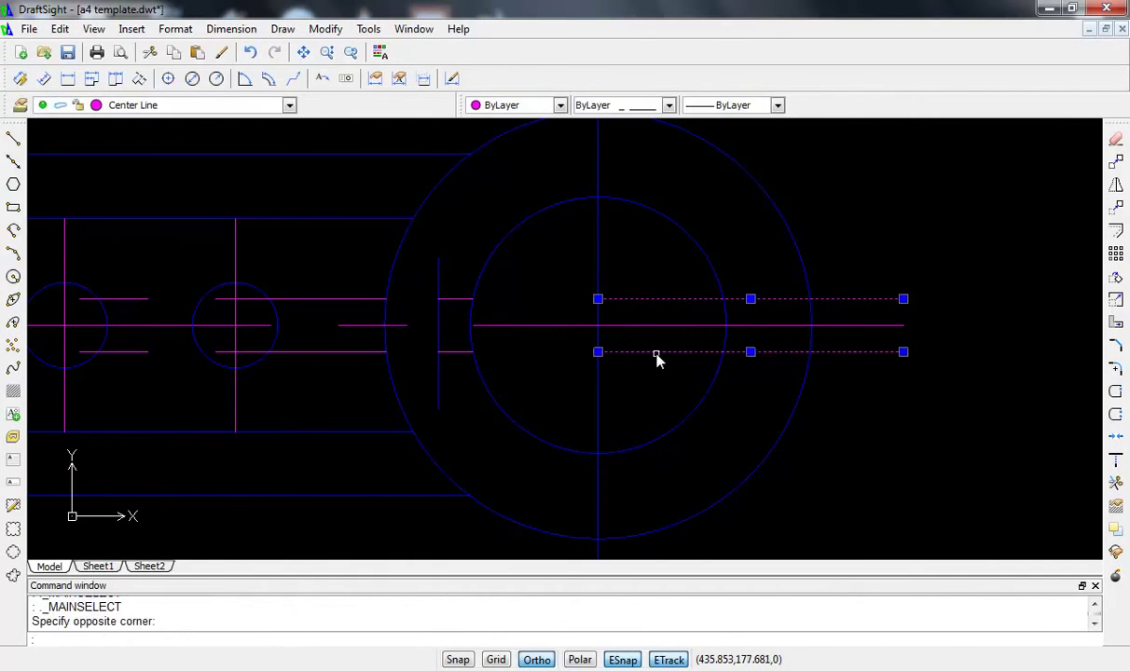
{"action": "left_click", "coordinate": [371, 354]}
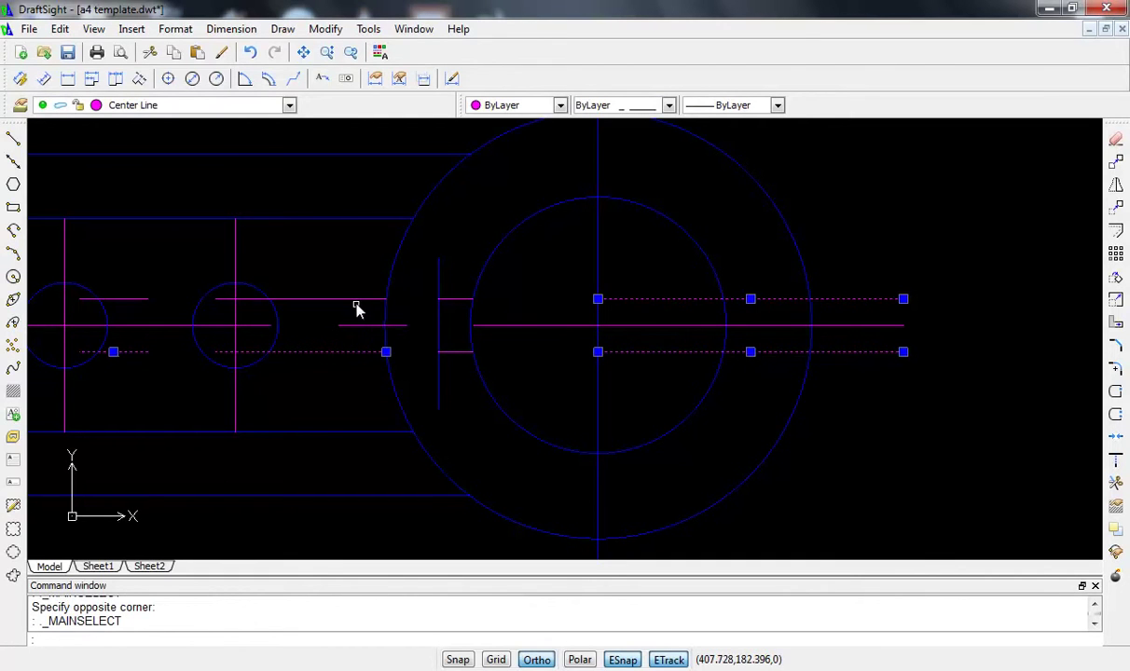
{"action": "left_click", "coordinate": [356, 302]}
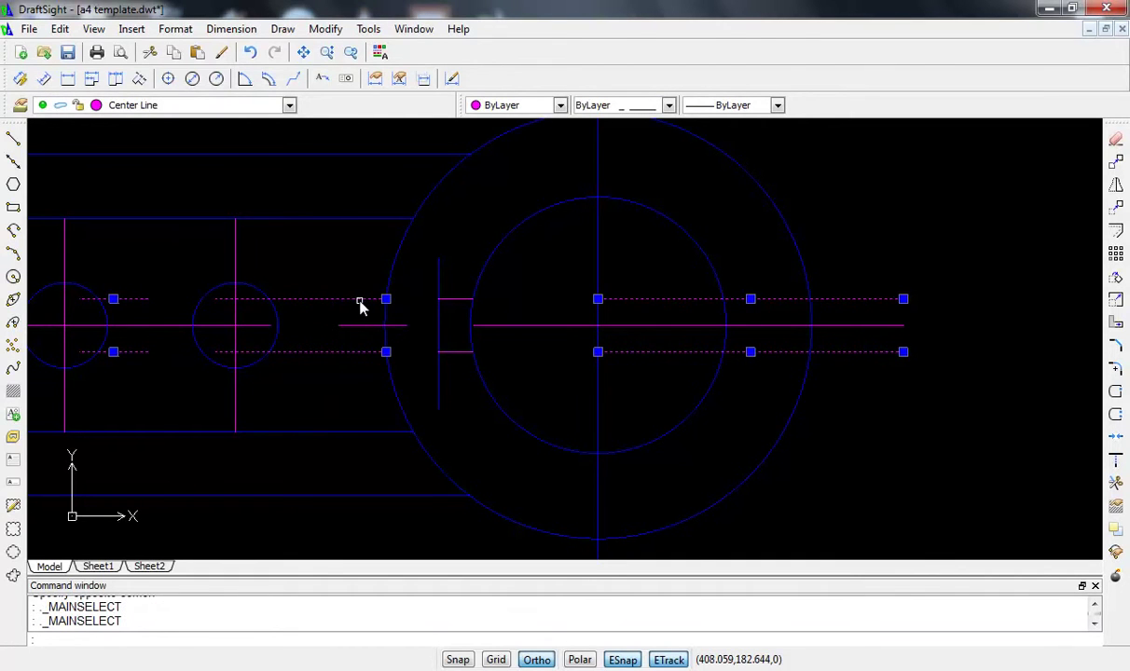
{"action": "key", "text": "Delete"}
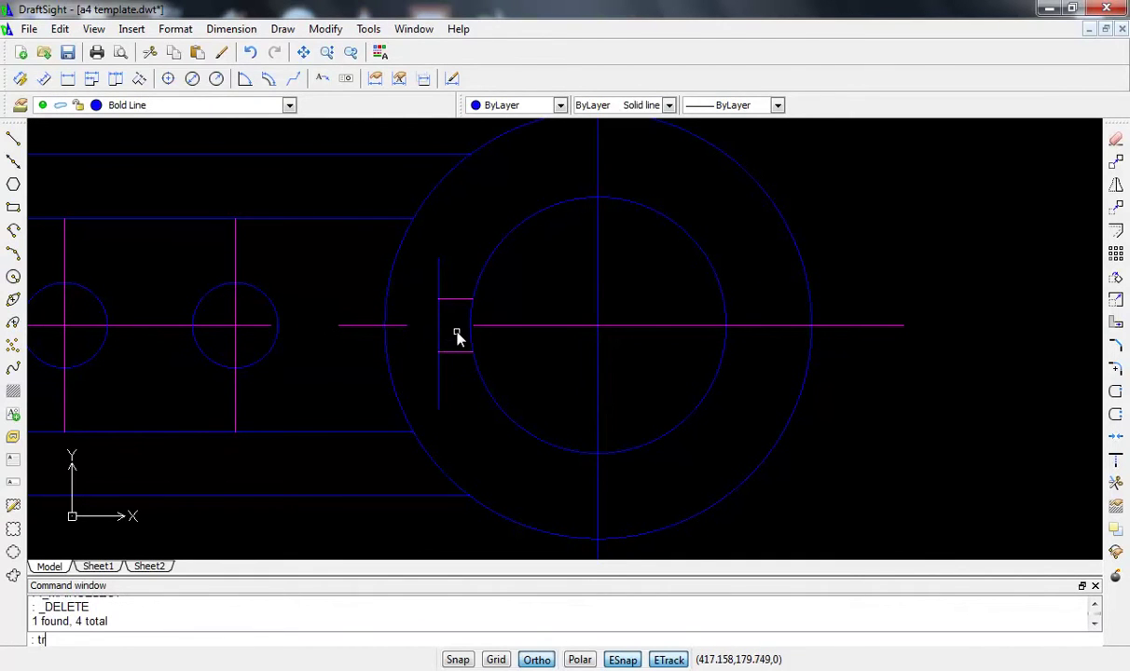
- Trim the vertical line where it runs past the notch
{"action": "key", "text": "Return"}
{"action": "left_click", "coordinate": [440, 285]}
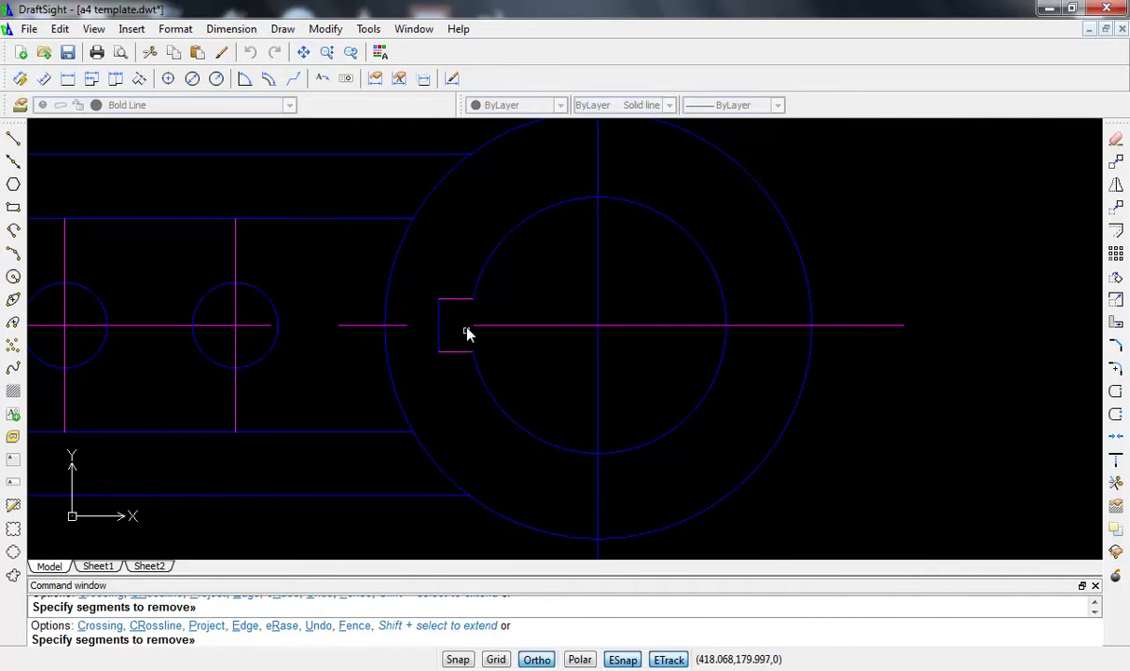
{"action": "key", "text": "Escape"}
- Put the two short notch lines on the Bold Line layer
{"action": "left_click", "coordinate": [455, 301]}
{"action": "left_click", "coordinate": [452, 305]}
{"action": "left_click", "coordinate": [443, 298]}
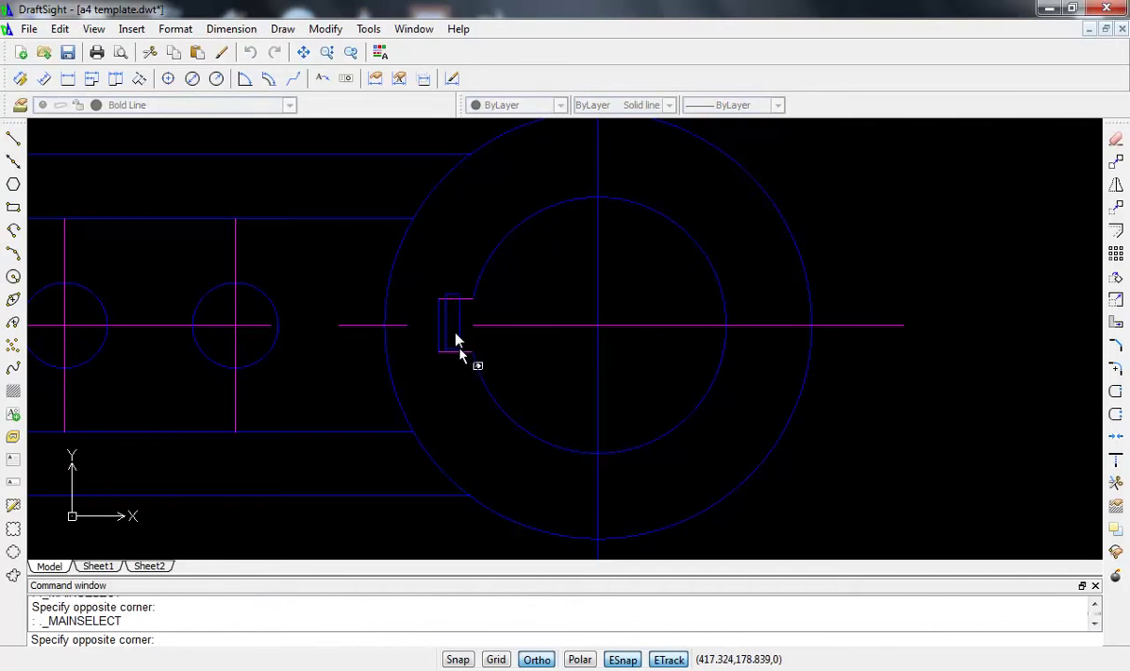
{"action": "left_click", "coordinate": [465, 314]}
{"action": "left_click", "coordinate": [461, 302]}
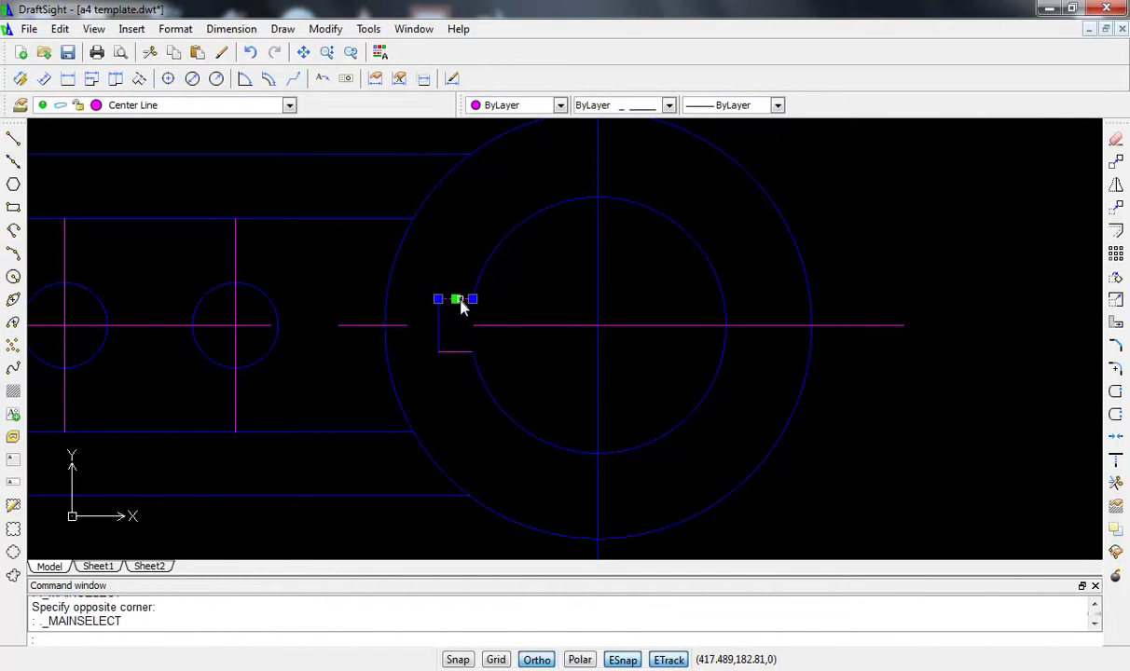
{"action": "left_click", "coordinate": [460, 353]}
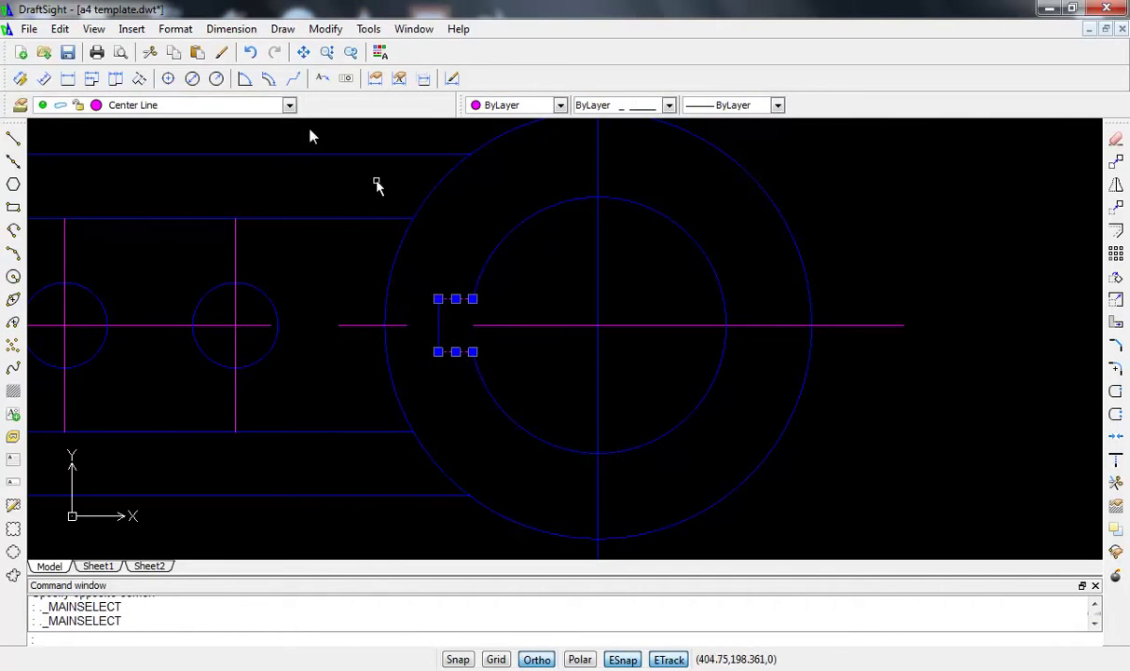
{"action": "left_click", "coordinate": [289, 105]}
{"action": "left_click", "coordinate": [267, 148]}
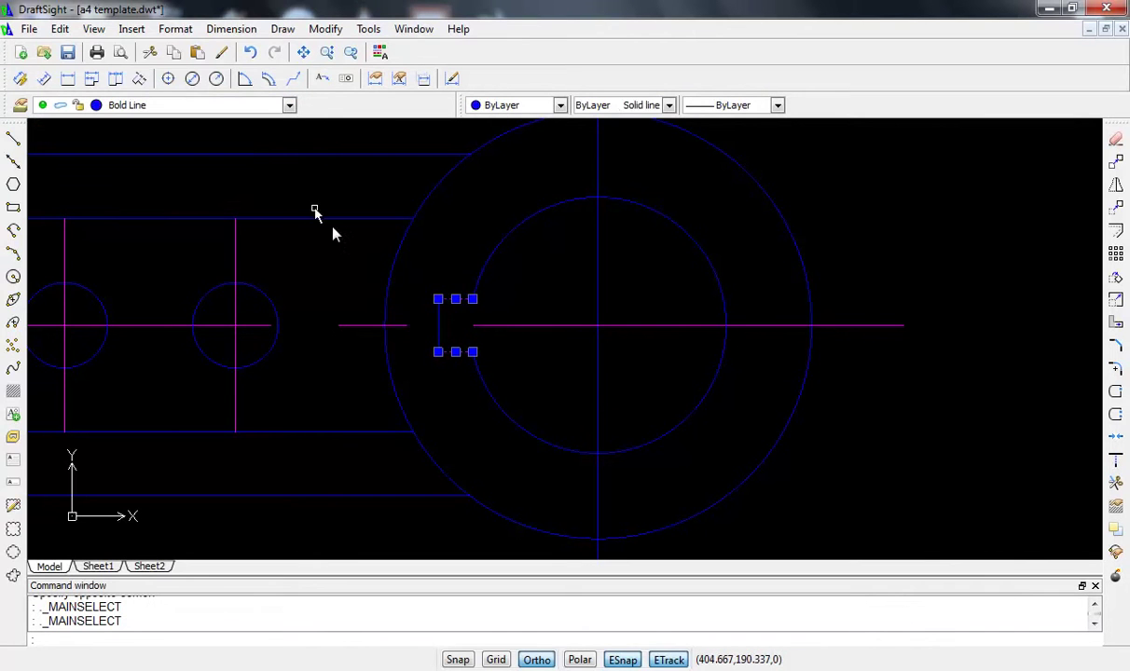
{"action": "scroll", "coordinate": [360, 261], "scroll_direction": "down", "scroll_amount": 2}
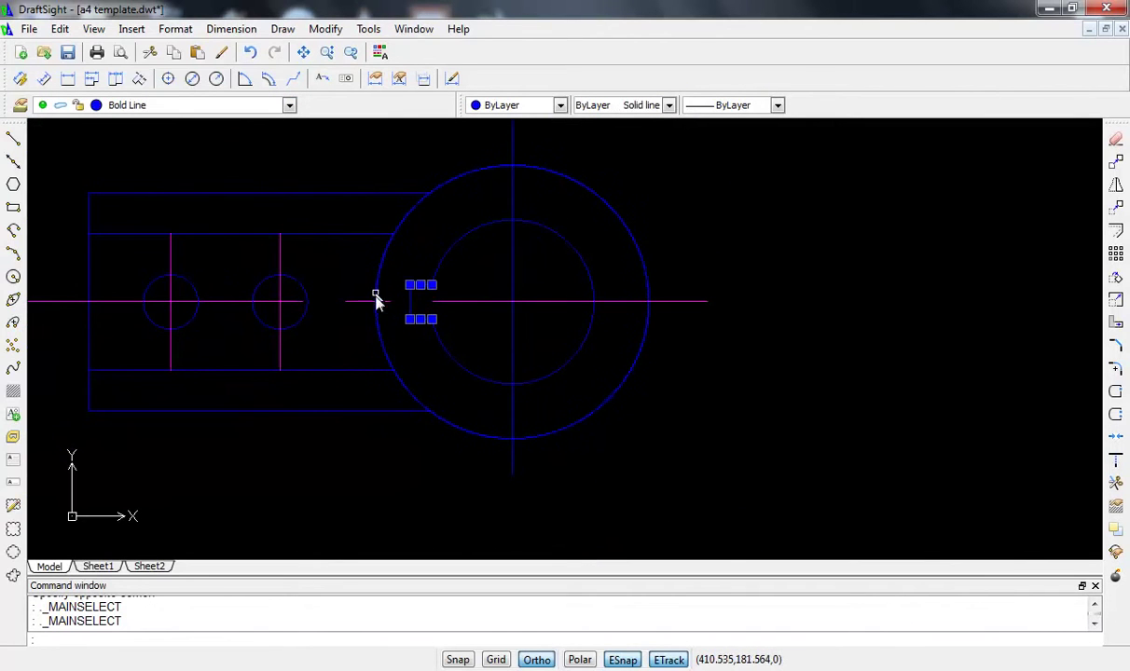
{"action": "key", "text": "Escape"}
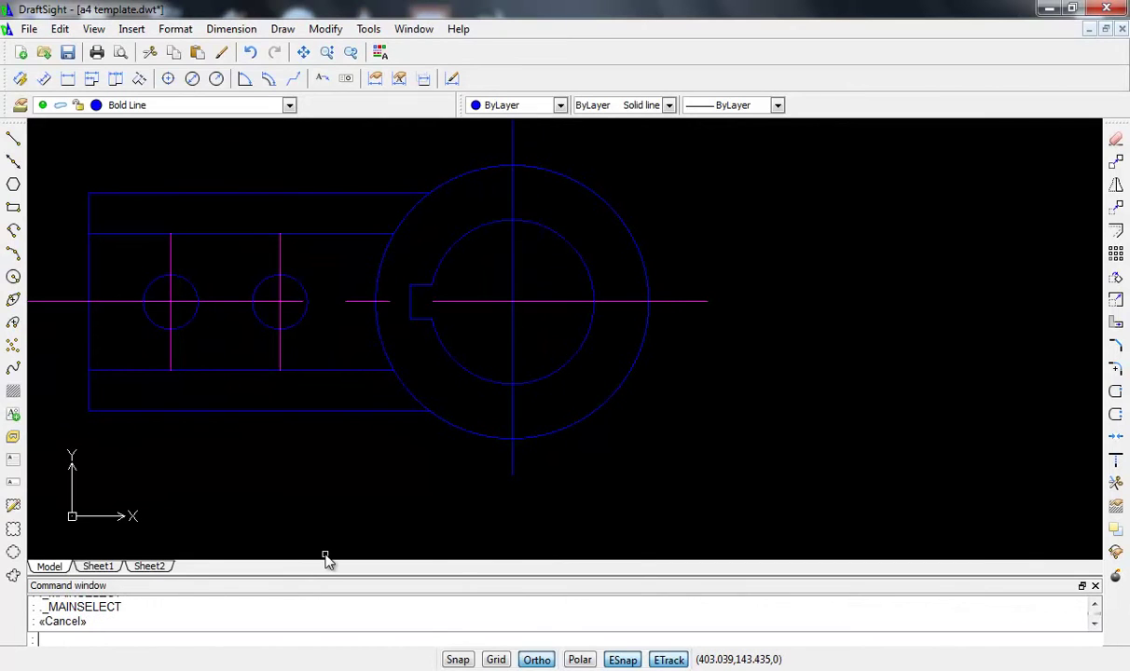
{"action": "type", "text": "LW"}
- Turn on 'Display weight in graphics area' (LW) so the Bold Line outlines show thick, then recentre both views
{"action": "key", "text": "Return"}
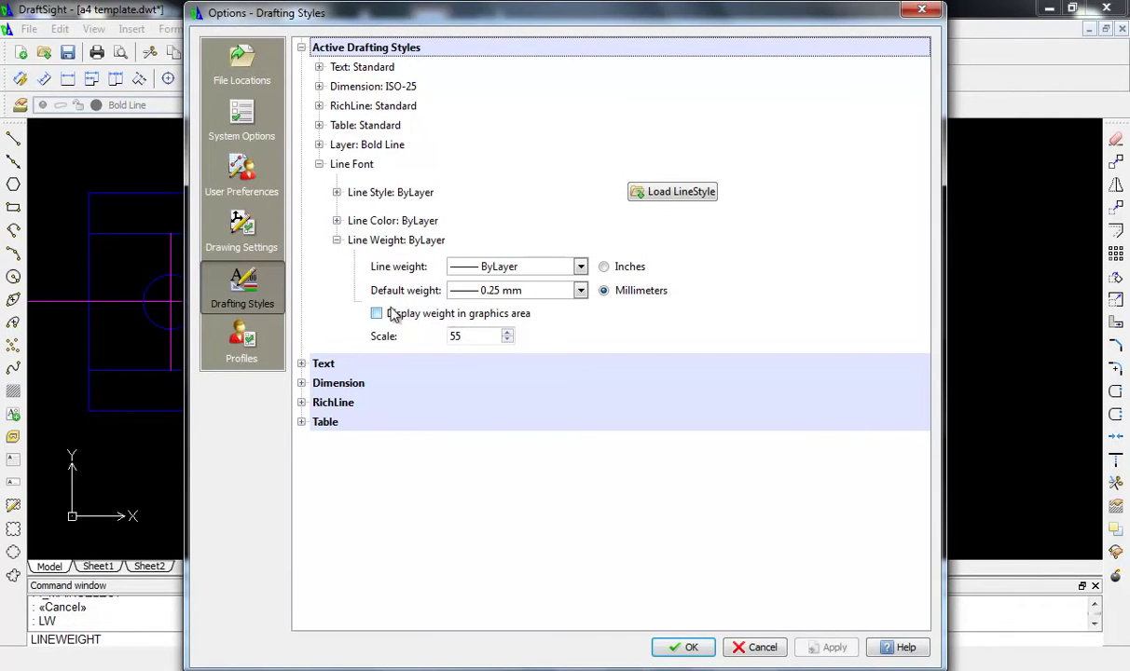
{"action": "left_click", "coordinate": [376, 314]}
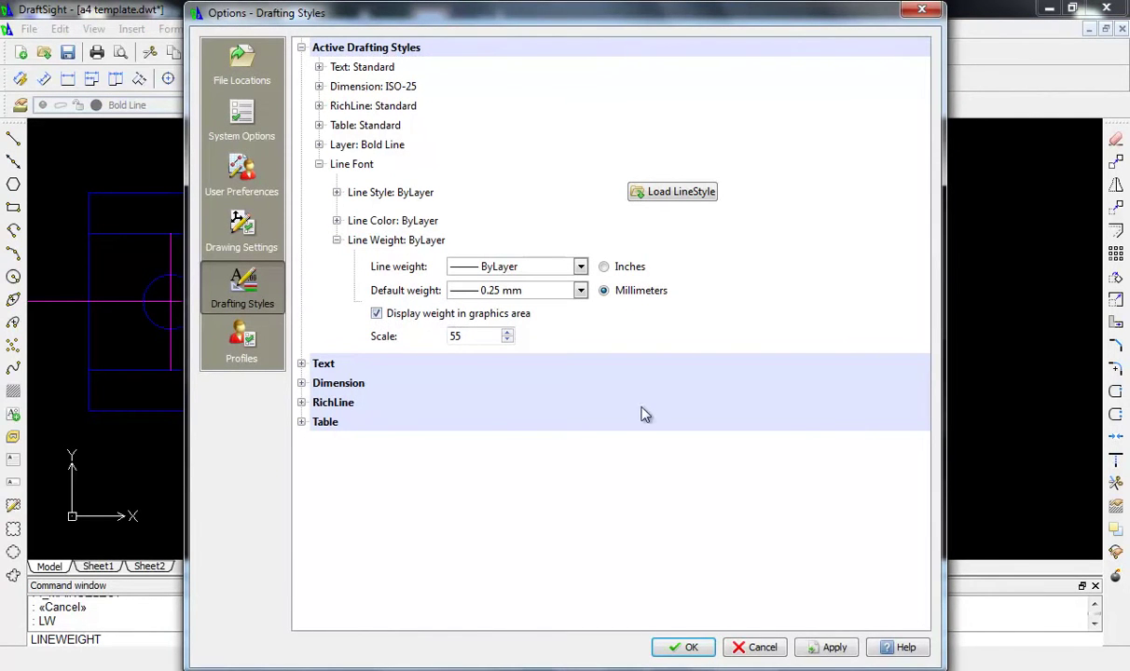
{"action": "left_click", "coordinate": [832, 653]}
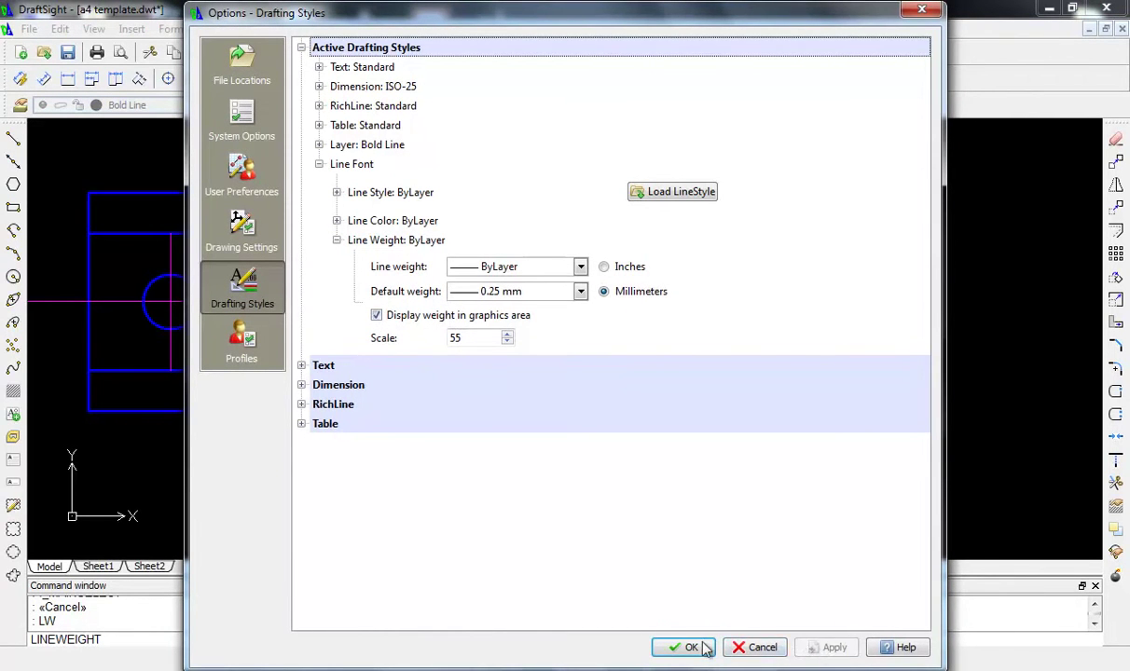
{"action": "left_click", "coordinate": [683, 647]}
{"action": "scroll", "coordinate": [491, 348], "scroll_direction": "down", "scroll_amount": 1}
{"action": "scroll", "coordinate": [491, 347], "scroll_direction": "down", "scroll_amount": 2}
{"action": "scroll", "coordinate": [494, 354], "scroll_direction": "down", "scroll_amount": 1}
{"action": "scroll", "coordinate": [494, 348], "scroll_direction": "up", "scroll_amount": 3}
{"action": "mouse_move", "coordinate": [467, 289]}
{"action": "middle_mouse_down"}
{"action": "mouse_move", "coordinate": [504, 382]}
{"action": "mouse_move", "coordinate": [501, 255]}
{"action": "middle_mouse_up"}
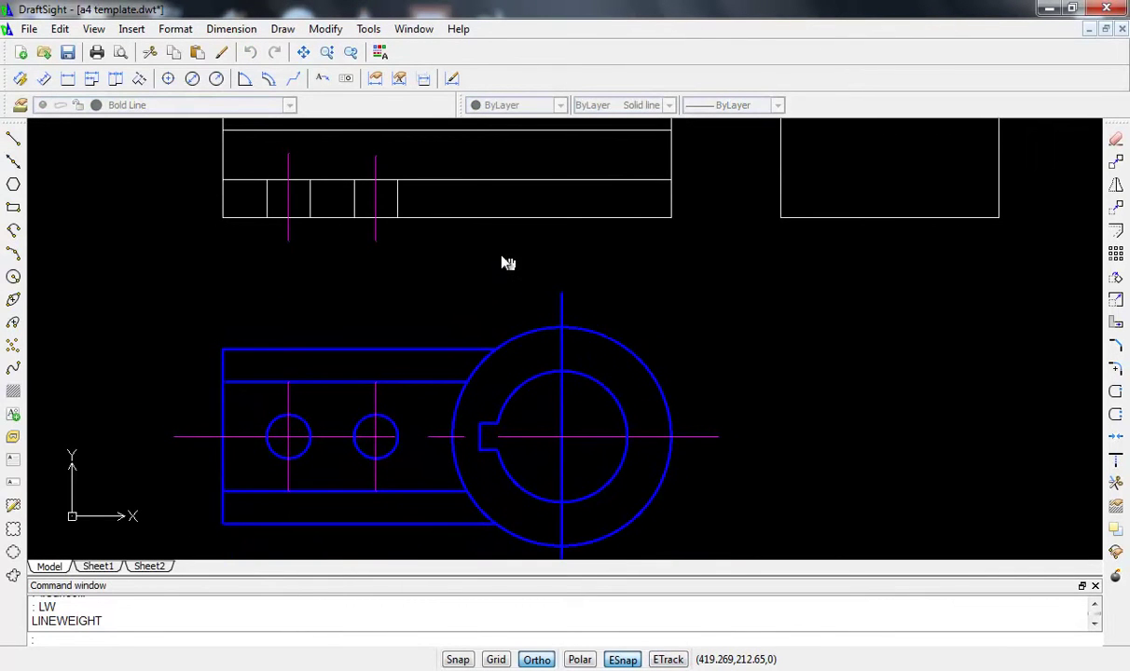
{"action": "mouse_move", "coordinate": [502, 259]}
{"action": "middle_mouse_down"}
{"action": "mouse_move", "coordinate": [524, 214]}
{"action": "mouse_move", "coordinate": [538, 219]}
{"action": "middle_mouse_up"}
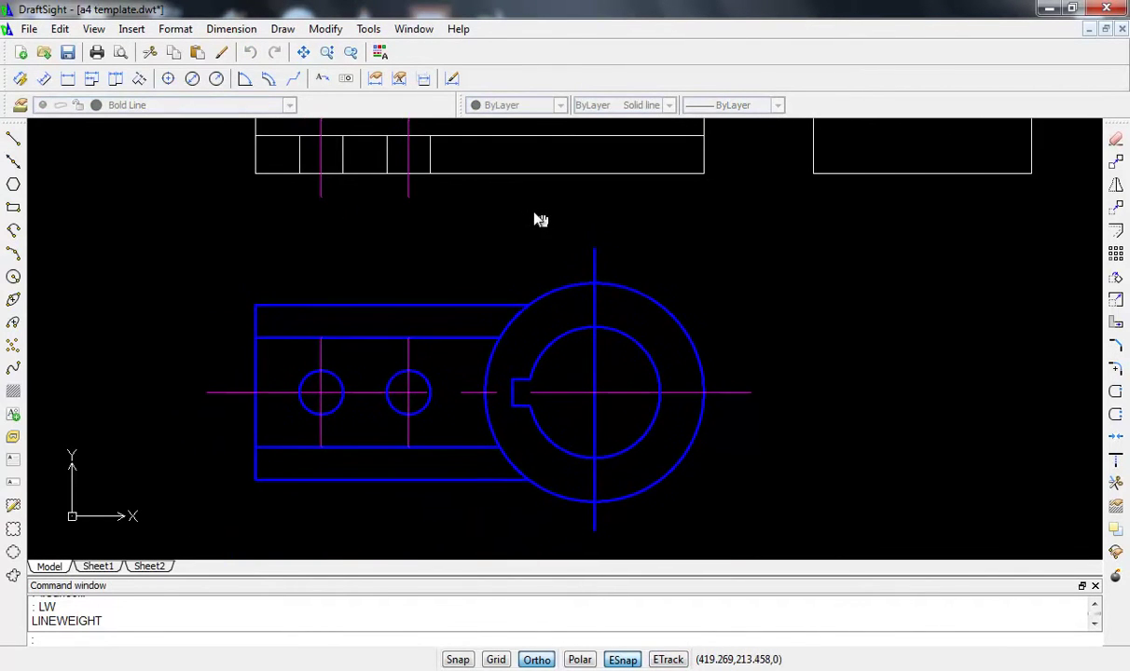
- Cancel an accidental jogged dimension and pan to bring the top views into sight
{"action": "left_click", "coordinate": [293, 78]}
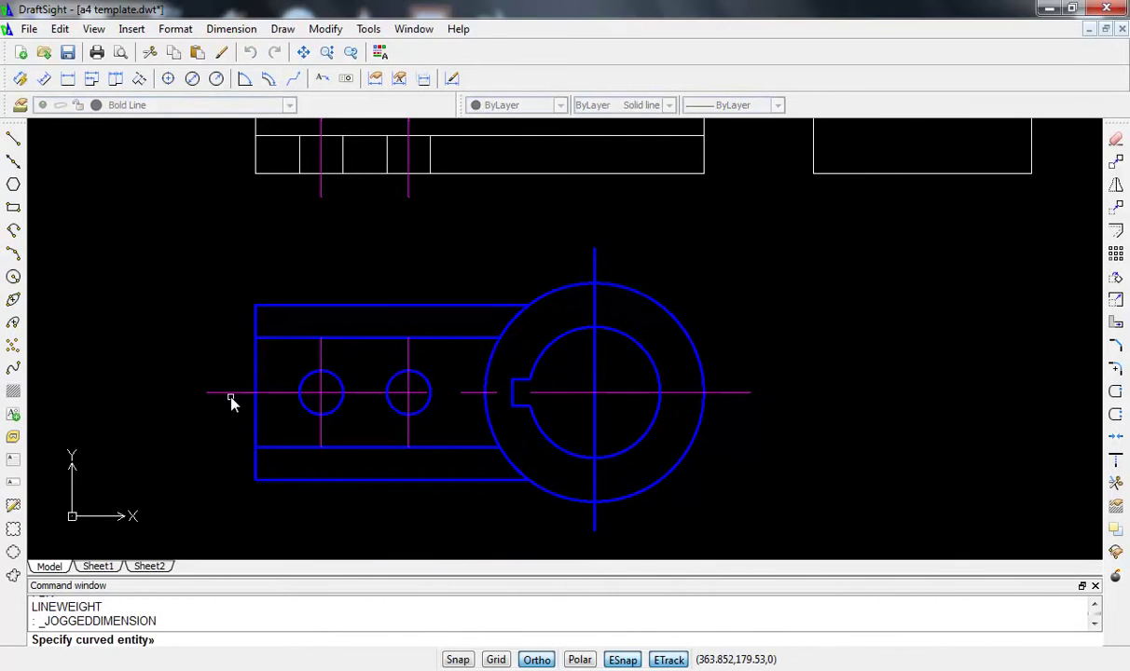
{"action": "scroll", "coordinate": [229, 400], "scroll_direction": "up", "scroll_amount": 2}
{"action": "scroll", "coordinate": [225, 408], "scroll_direction": "up", "scroll_amount": 2}
{"action": "scroll", "coordinate": [237, 399], "scroll_direction": "down", "scroll_amount": 3}
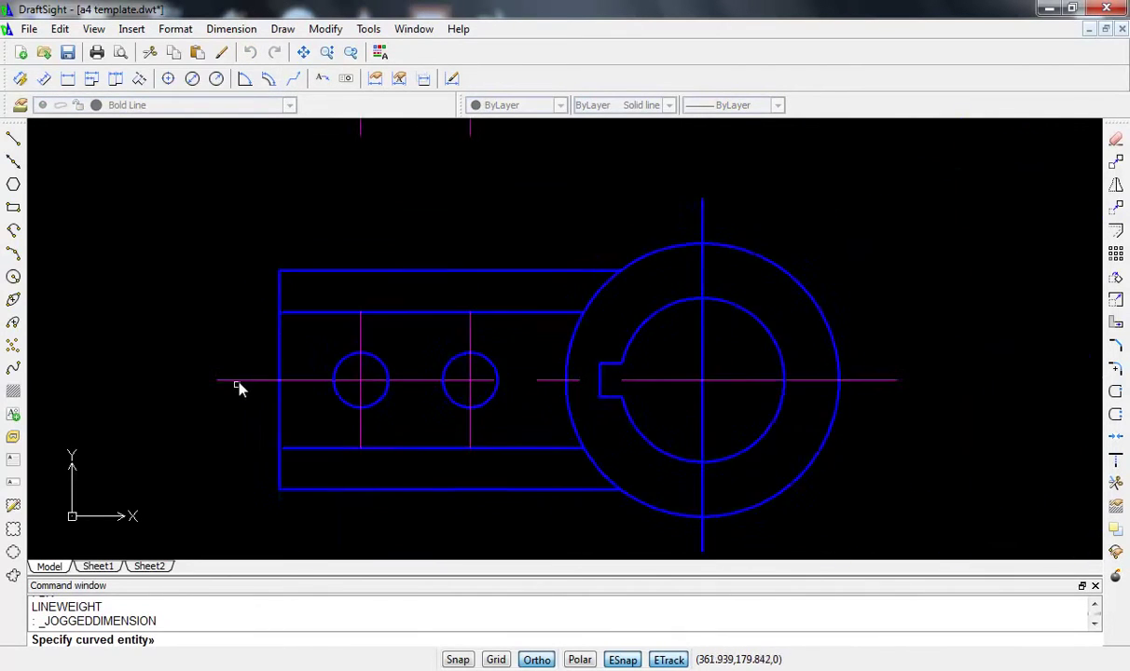
{"action": "scroll", "coordinate": [239, 388], "scroll_direction": "down", "scroll_amount": 2}
{"action": "key", "text": "Escape"}
{"action": "mouse_move", "coordinate": [398, 265]}
{"action": "middle_mouse_down"}
{"action": "mouse_move", "coordinate": [404, 283]}
{"action": "mouse_move", "coordinate": [372, 355]}
{"action": "middle_mouse_up"}
{"action": "middle_click_drag", "start_coordinate": [450, 270], "coordinate": [449, 371]}
- Draw a Smart Leader arrow from the centre line's right end to a point just below it
{"action": "left_click", "coordinate": [326, 84]}
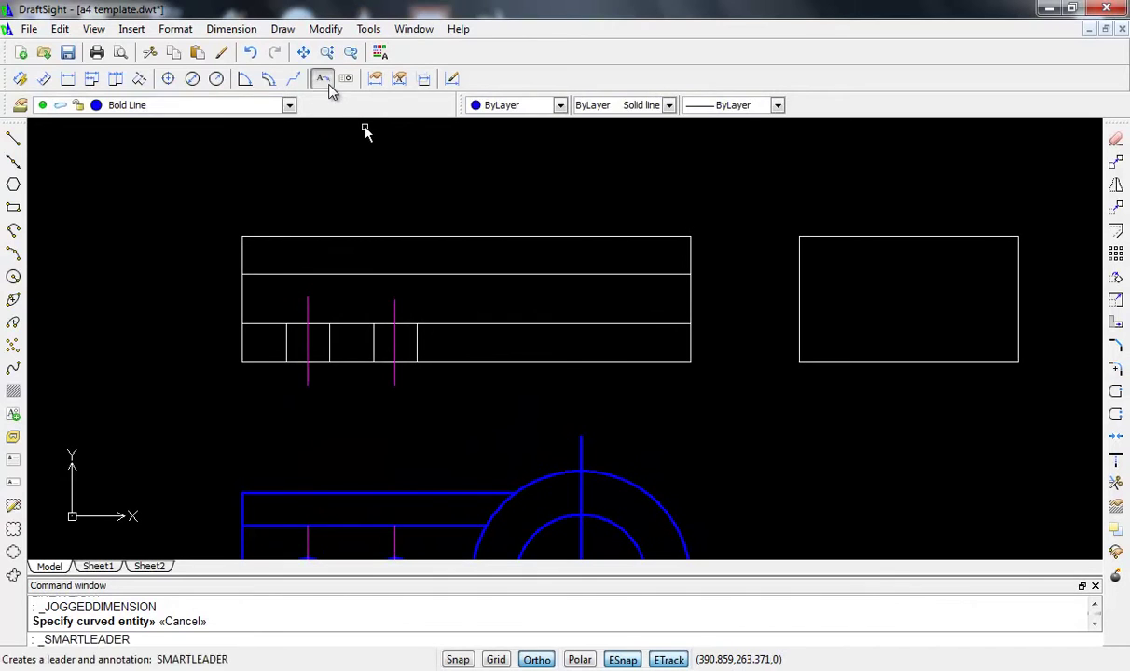
{"action": "middle_click_drag", "start_coordinate": [517, 404], "coordinate": [481, 121]}
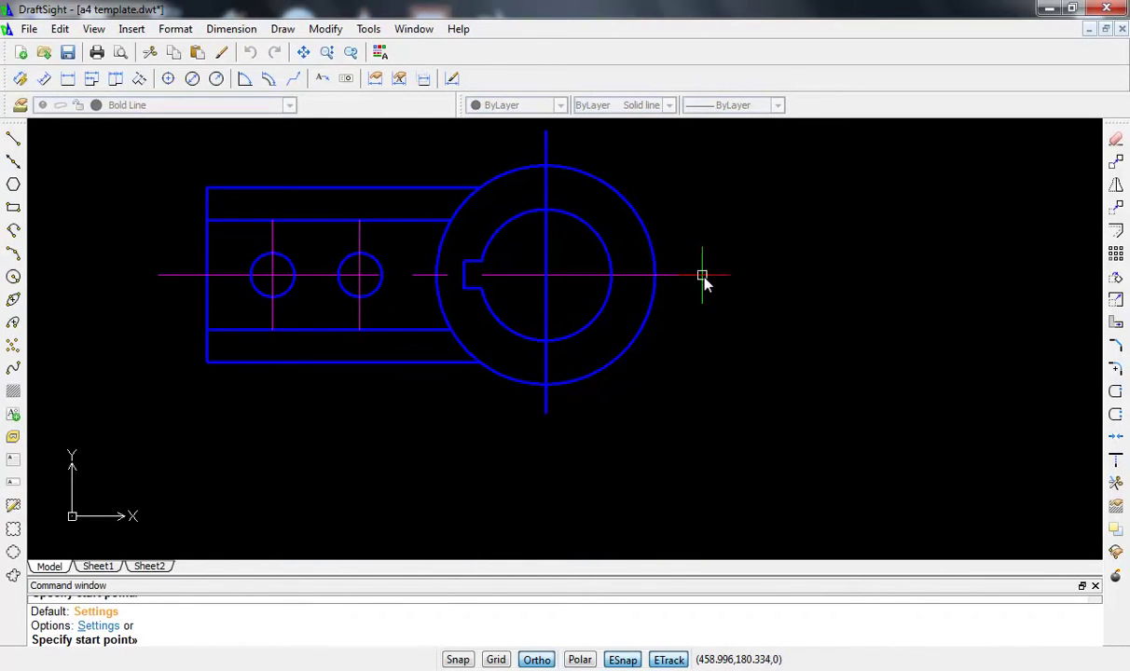
{"action": "left_click", "coordinate": [704, 283]}
{"action": "left_click", "coordinate": [702, 322]}
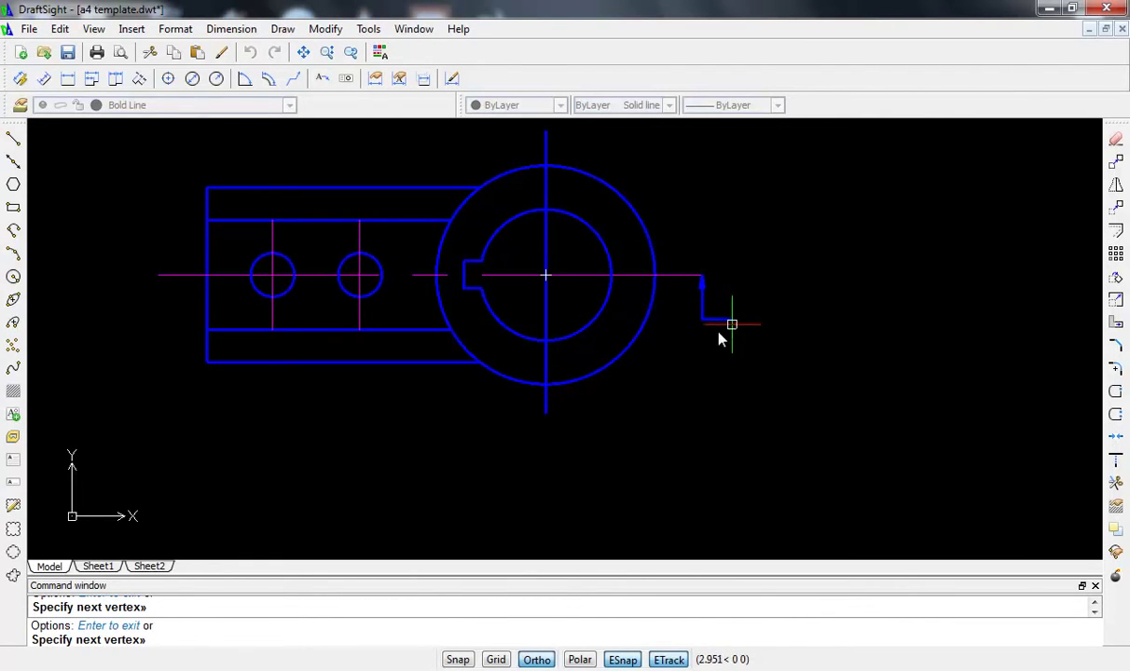
{"action": "key", "text": "Return"}
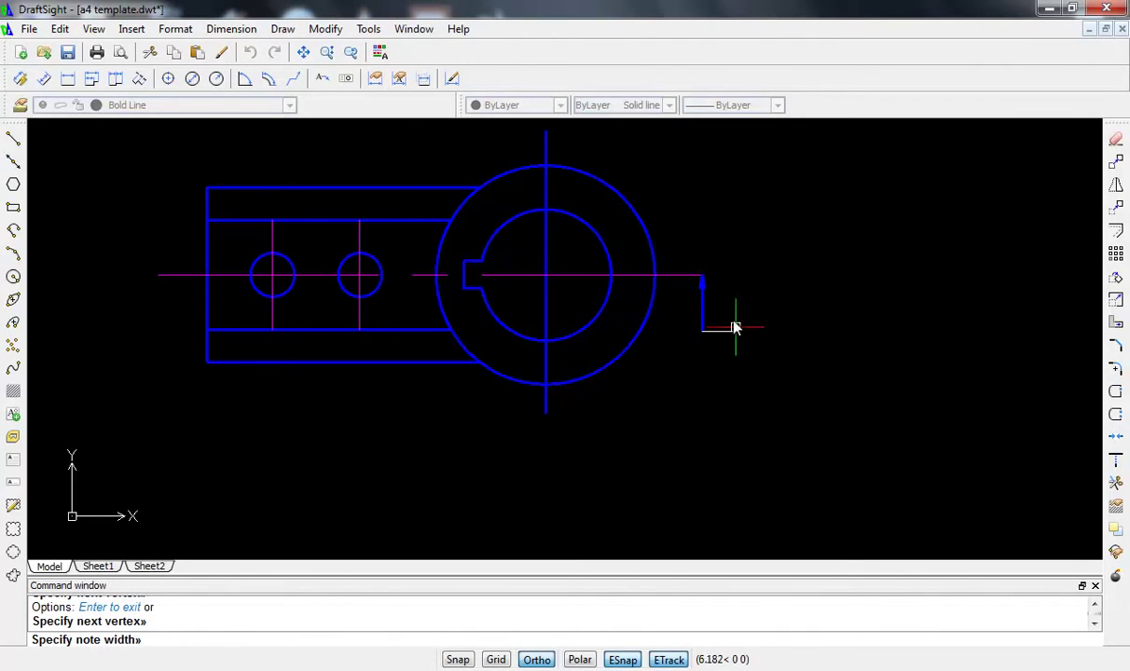
{"action": "key", "text": "Return"}
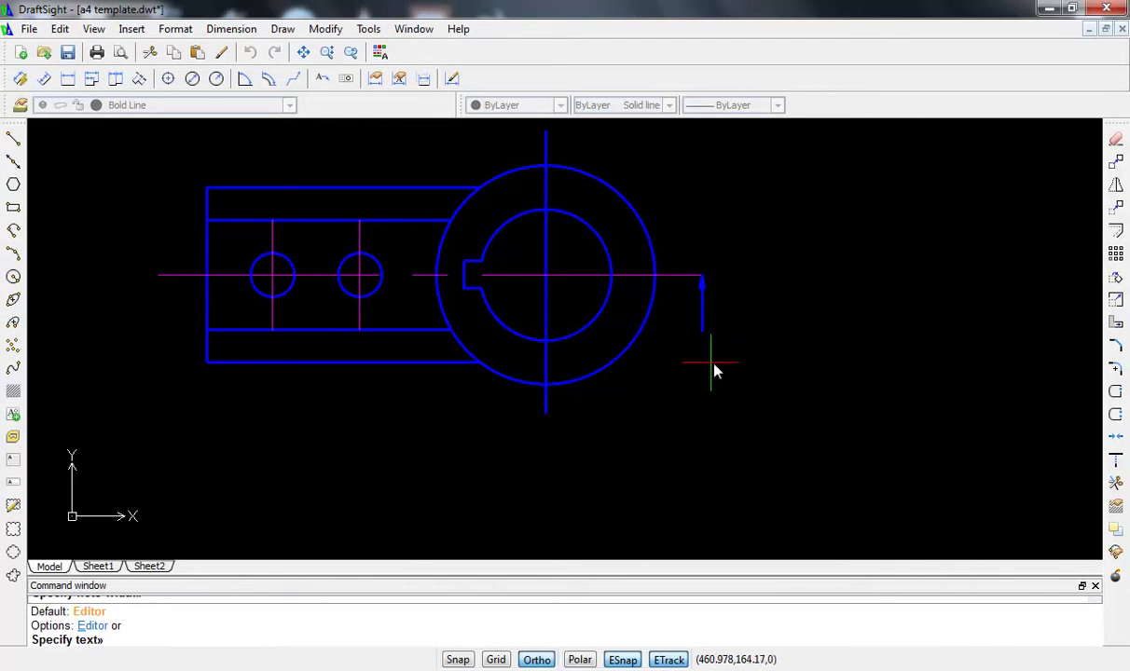
{"action": "scroll", "coordinate": [717, 331], "scroll_direction": "up", "scroll_amount": 4}
{"action": "type", "text": "A"}
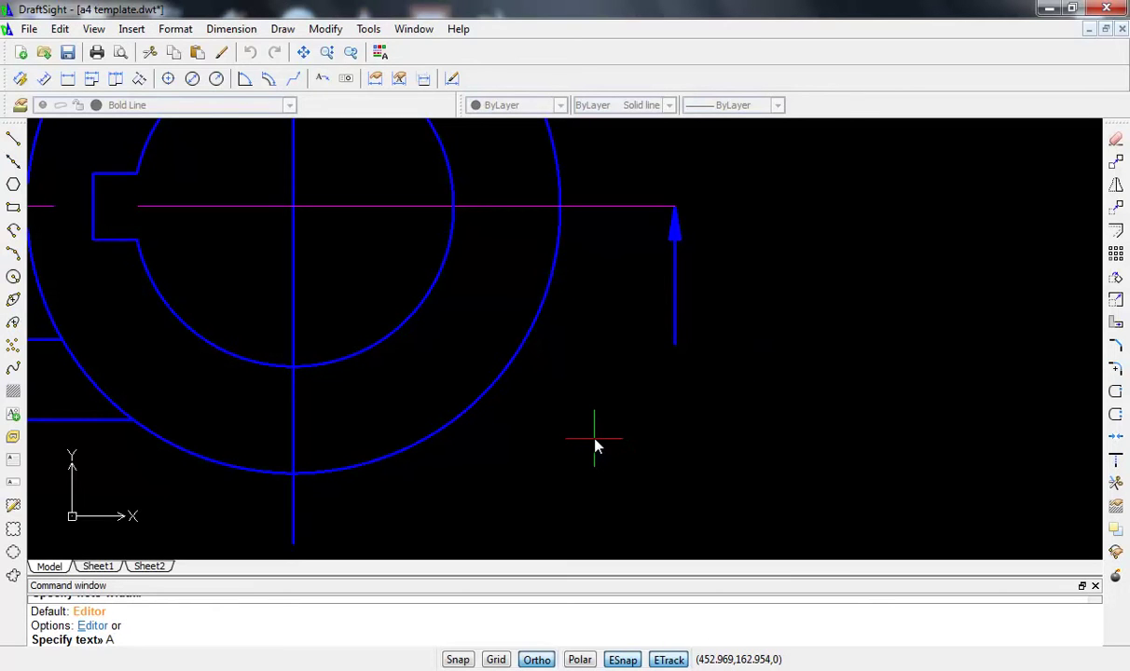
{"action": "key", "text": "Return"}
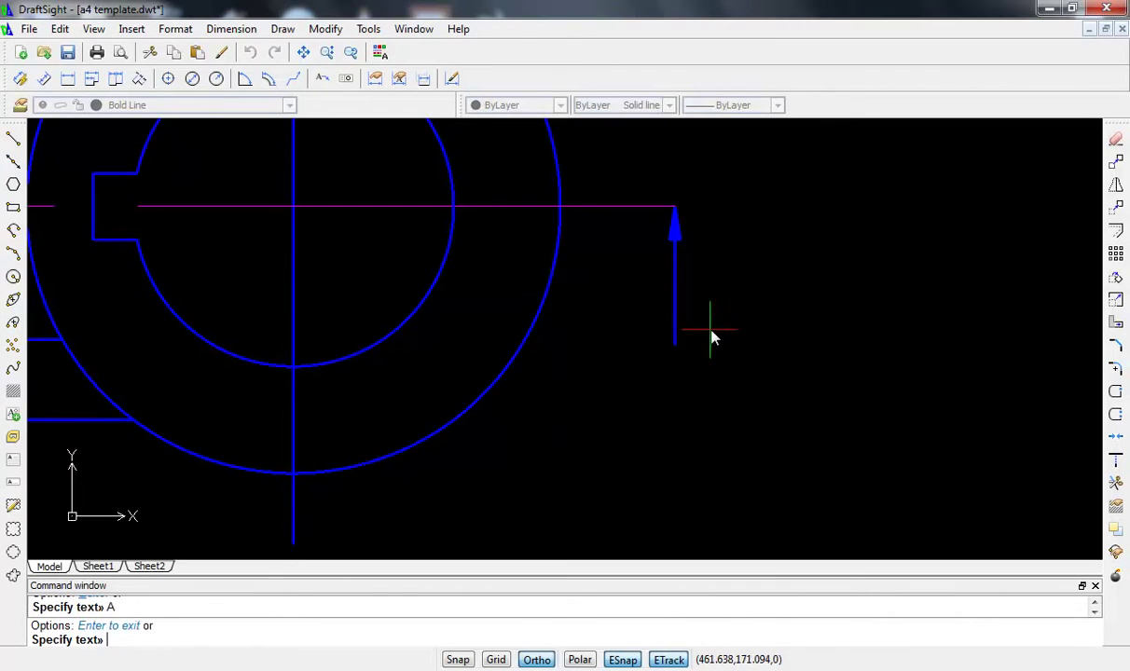
- Stretch the section arrow's lower end upward to a new point
{"action": "key", "text": "Escape"}
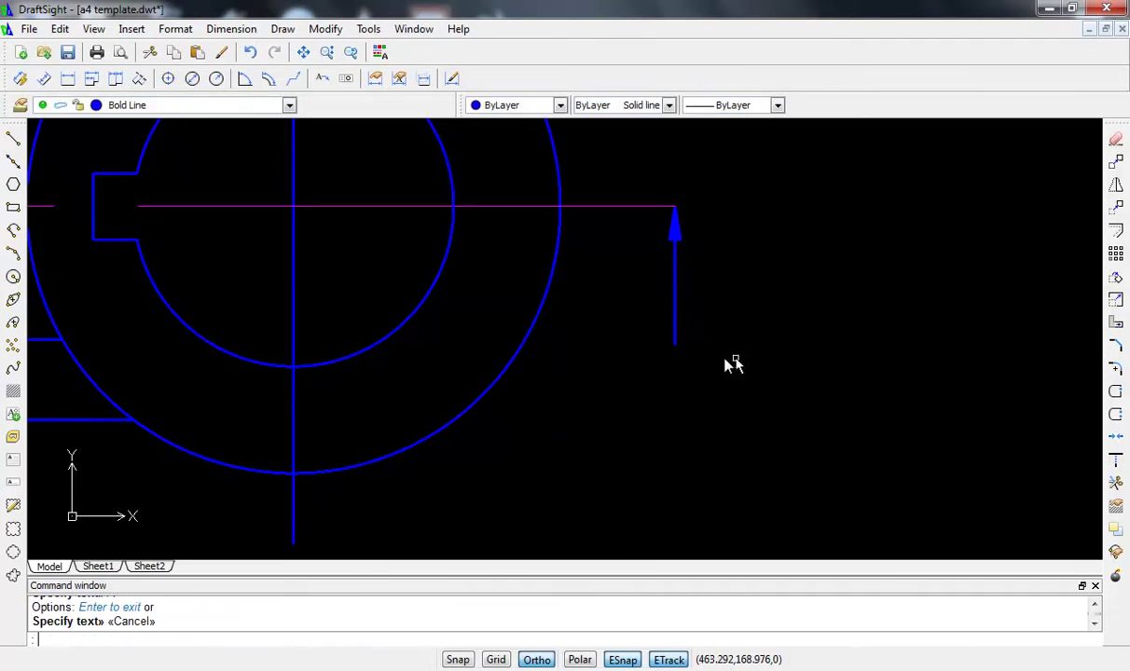
{"action": "left_click", "coordinate": [677, 347]}
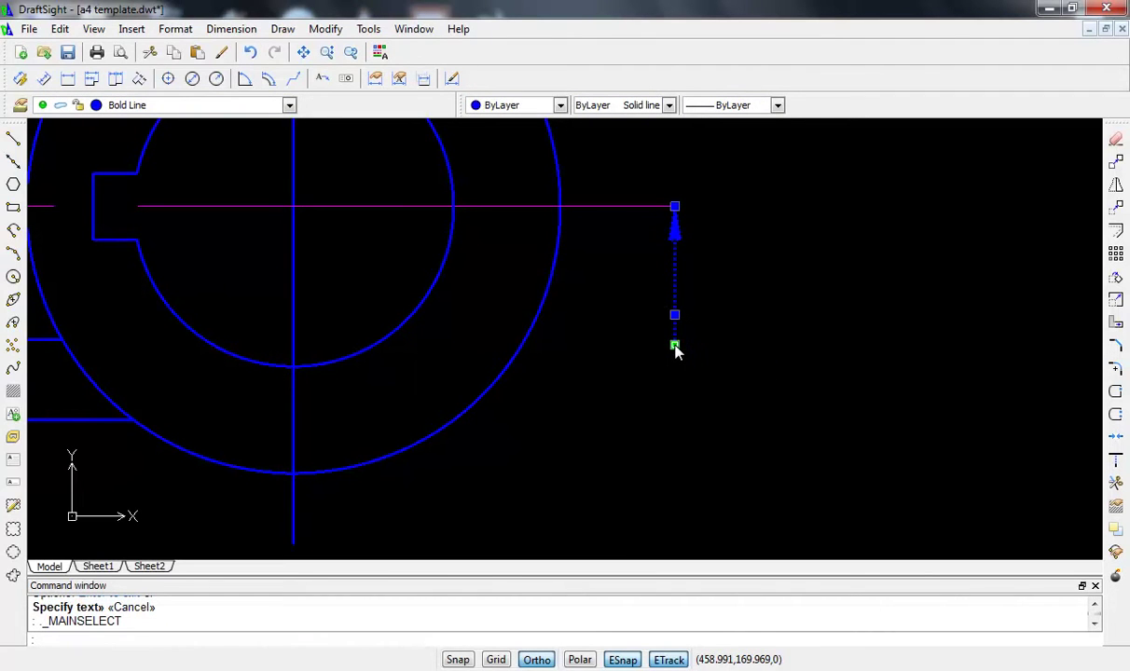
{"action": "left_click", "coordinate": [677, 340]}
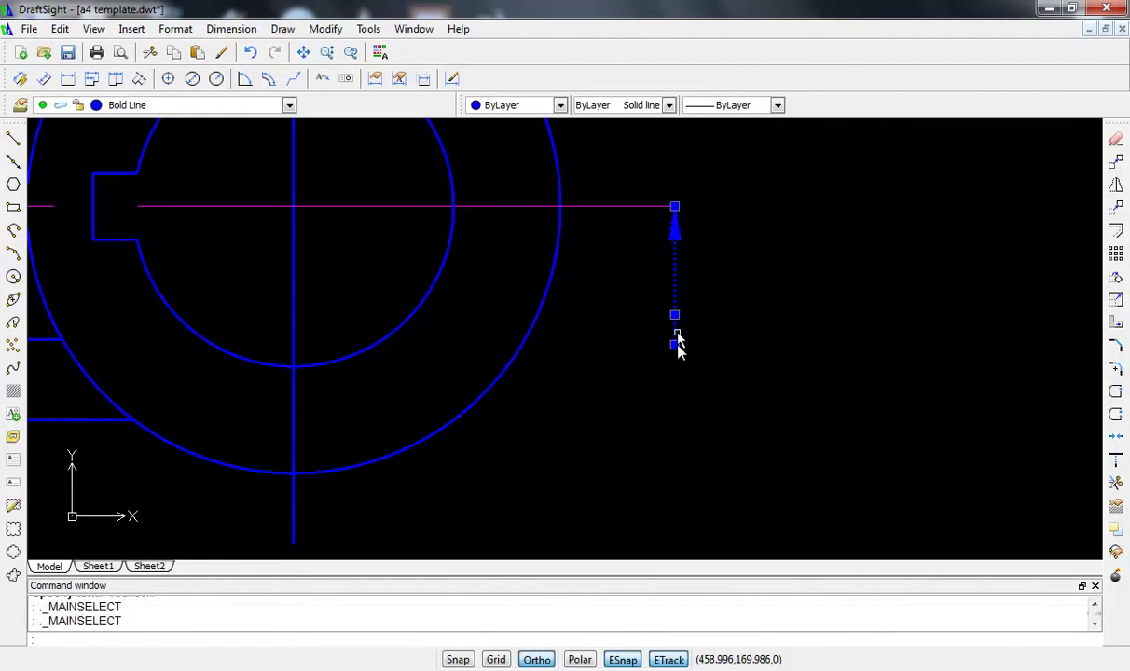
{"action": "left_click", "coordinate": [675, 346]}
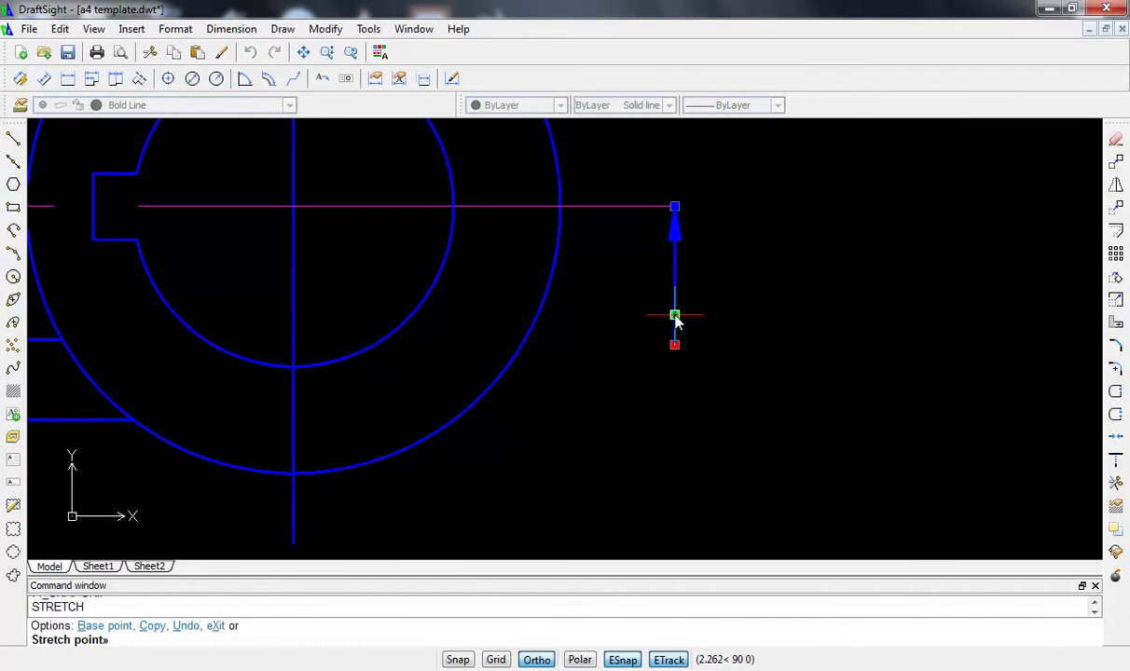
{"action": "left_click", "coordinate": [676, 234]}
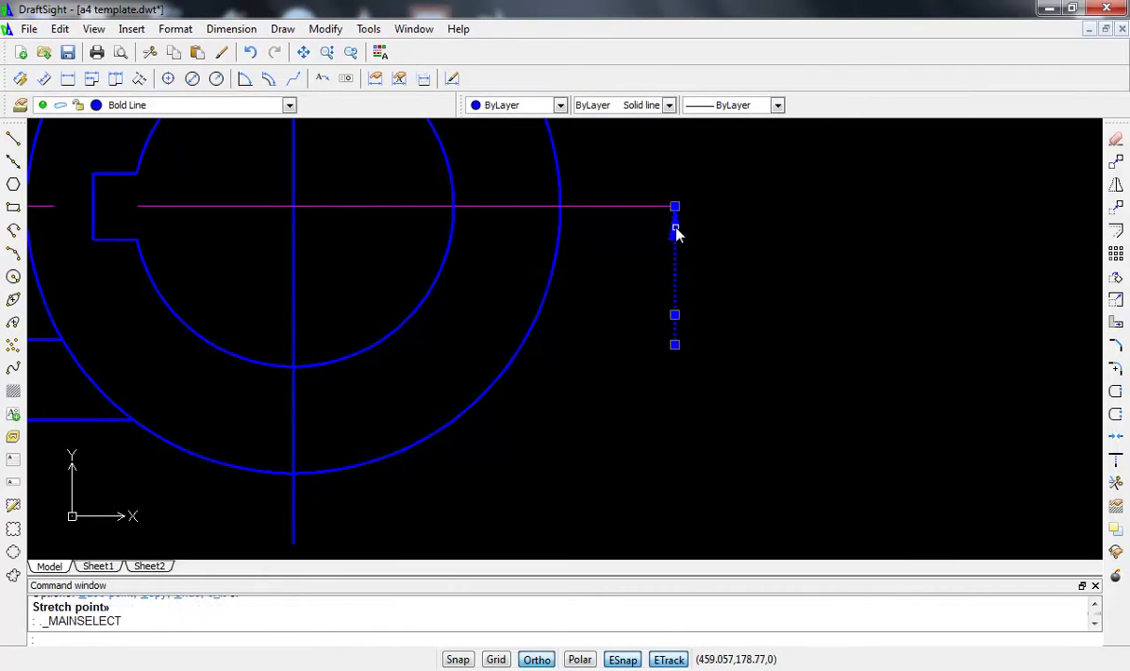
- Copy the section arrow with Ctrl+C and begin pasting a duplicate
{"action": "key", "text": "ctrl+c"}
{"action": "scroll", "coordinate": [640, 328], "scroll_direction": "down", "scroll_amount": 3}
{"action": "middle_click_drag", "start_coordinate": [620, 354], "coordinate": [749, 361]}
{"action": "key", "text": "ctrl+v"}
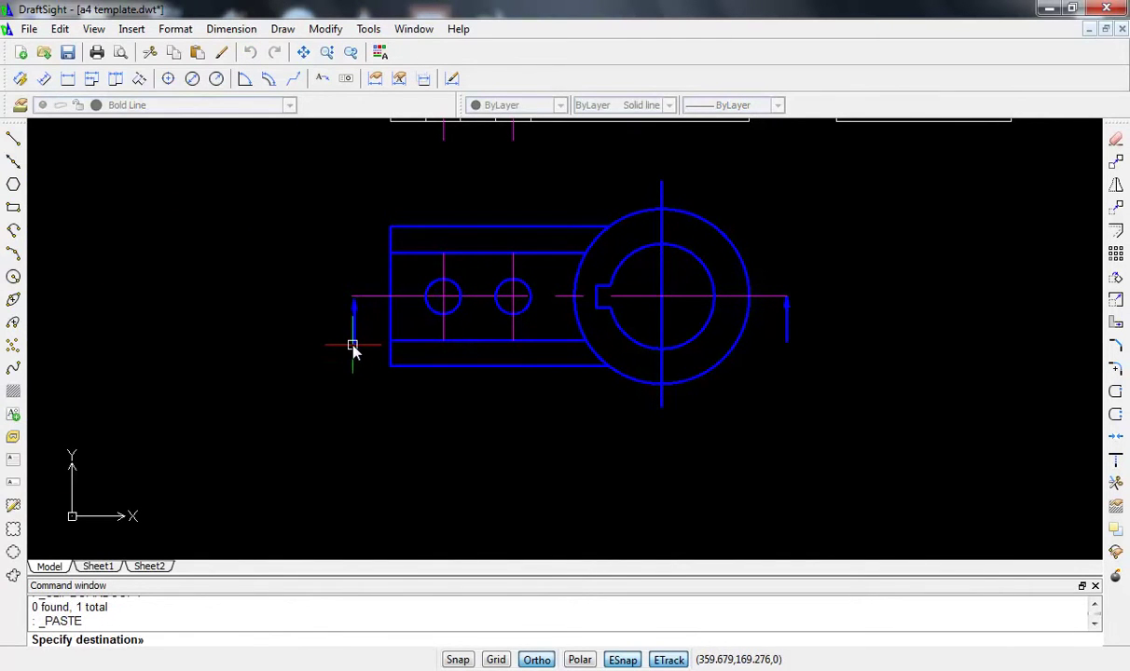
- Copy the arrow with its tip as reference point and paste it at the centre line's left end
{"action": "key", "text": "Escape"}
{"action": "scroll", "coordinate": [814, 334], "scroll_direction": "up", "scroll_amount": 1}
{"action": "scroll", "coordinate": [802, 327], "scroll_direction": "up", "scroll_amount": 3}
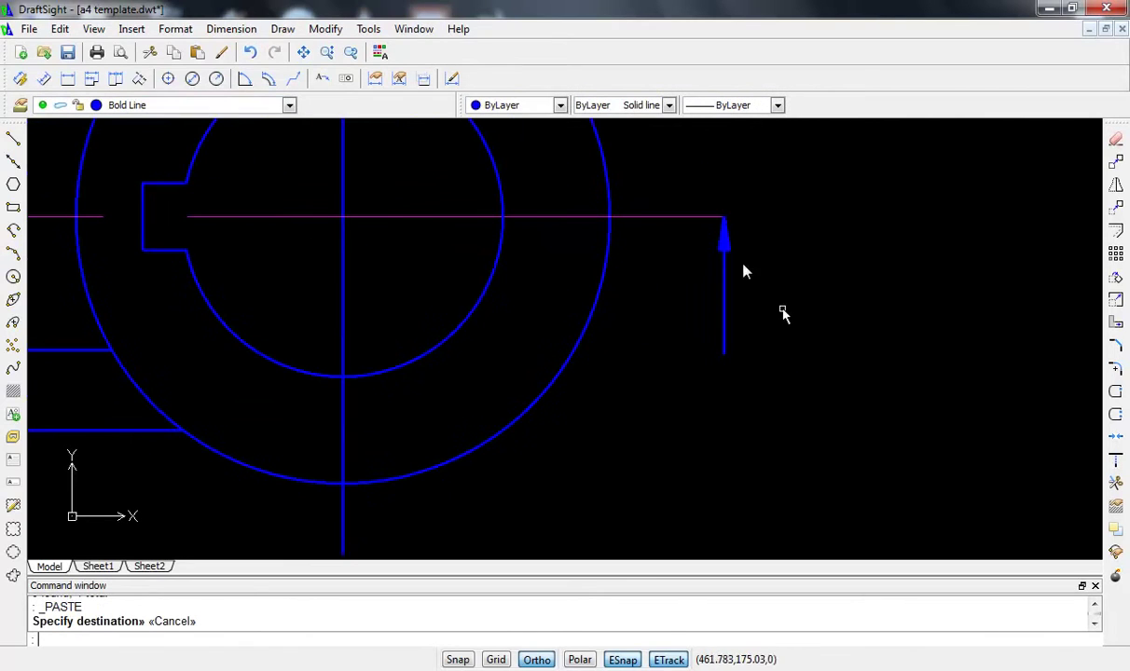
{"action": "left_click", "coordinate": [724, 240]}
{"action": "right_click", "coordinate": [722, 236]}
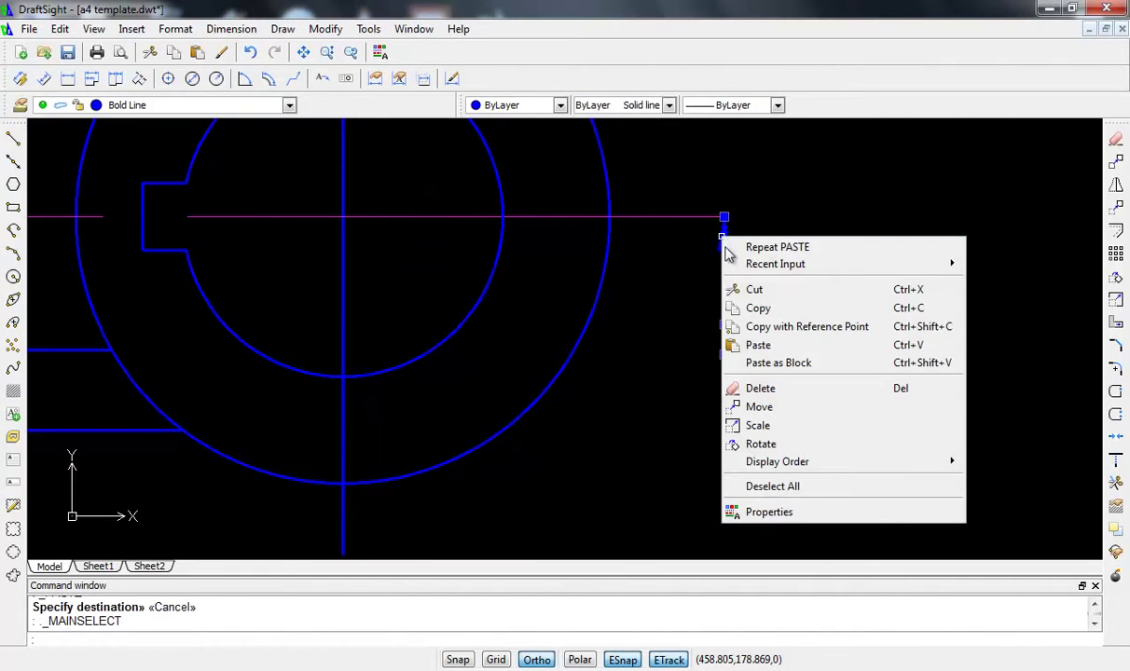
{"action": "left_click", "coordinate": [764, 328]}
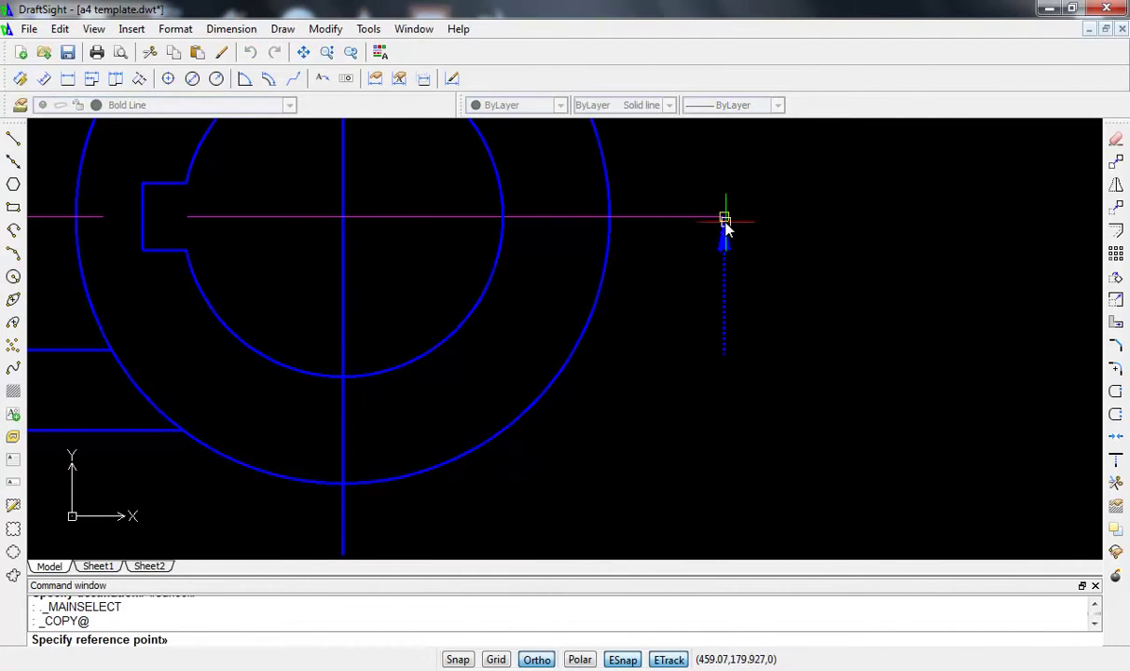
{"action": "scroll", "coordinate": [648, 317], "scroll_direction": "down", "scroll_amount": 3}
{"action": "middle_click_drag", "start_coordinate": [648, 322], "coordinate": [1003, 324]}
{"action": "key", "text": "ctrl+v"}
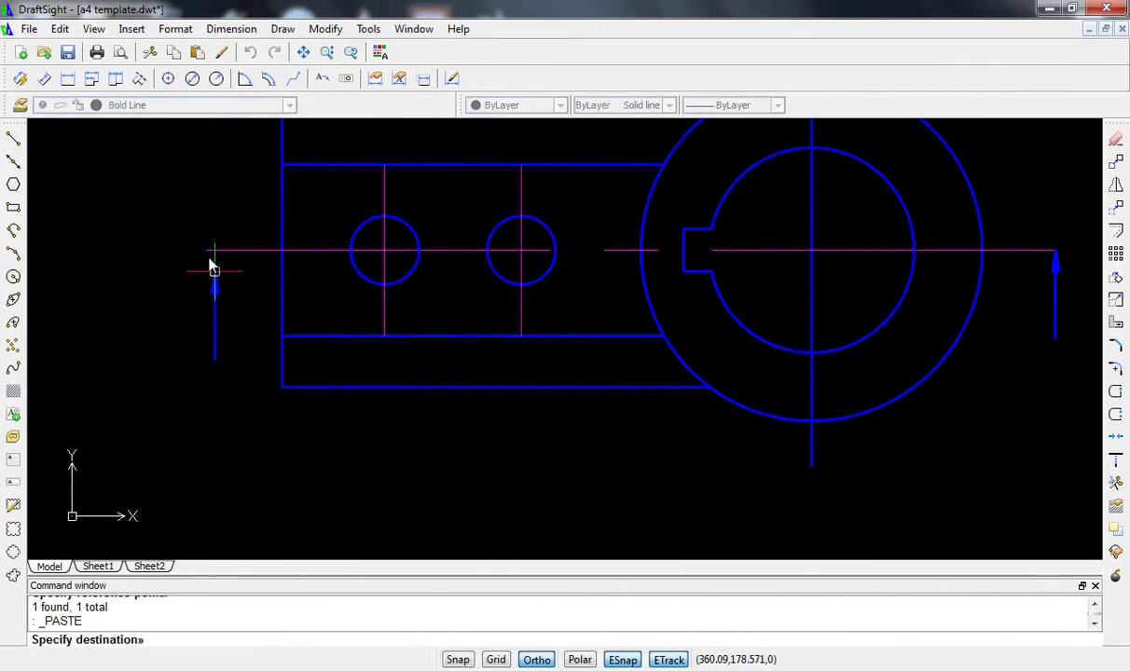
{"action": "left_click", "coordinate": [206, 251]}
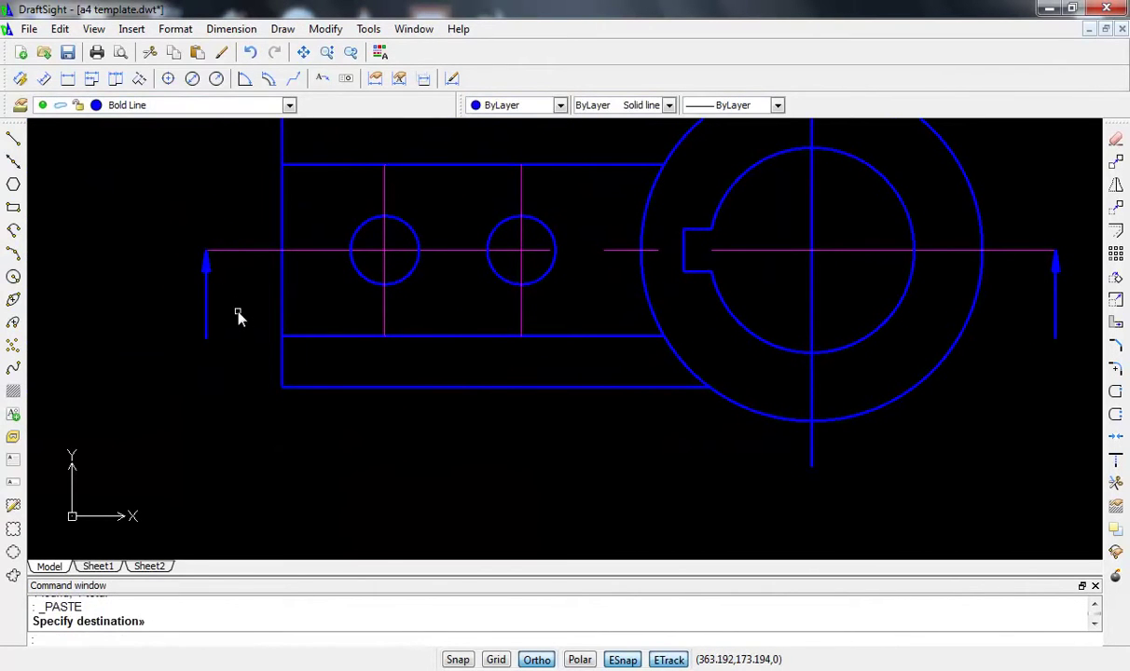
{"action": "key", "text": "Escape"}
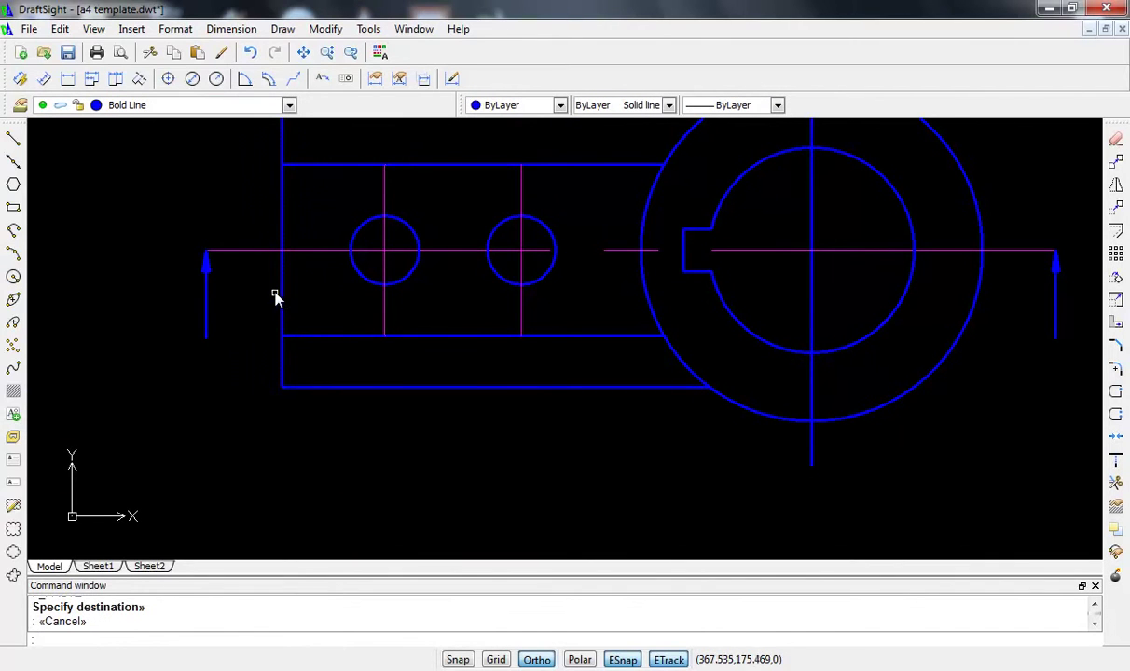
- Split the horizontal centreline near its left end and where it meets the circle
{"action": "left_click", "coordinate": [1116, 392]}
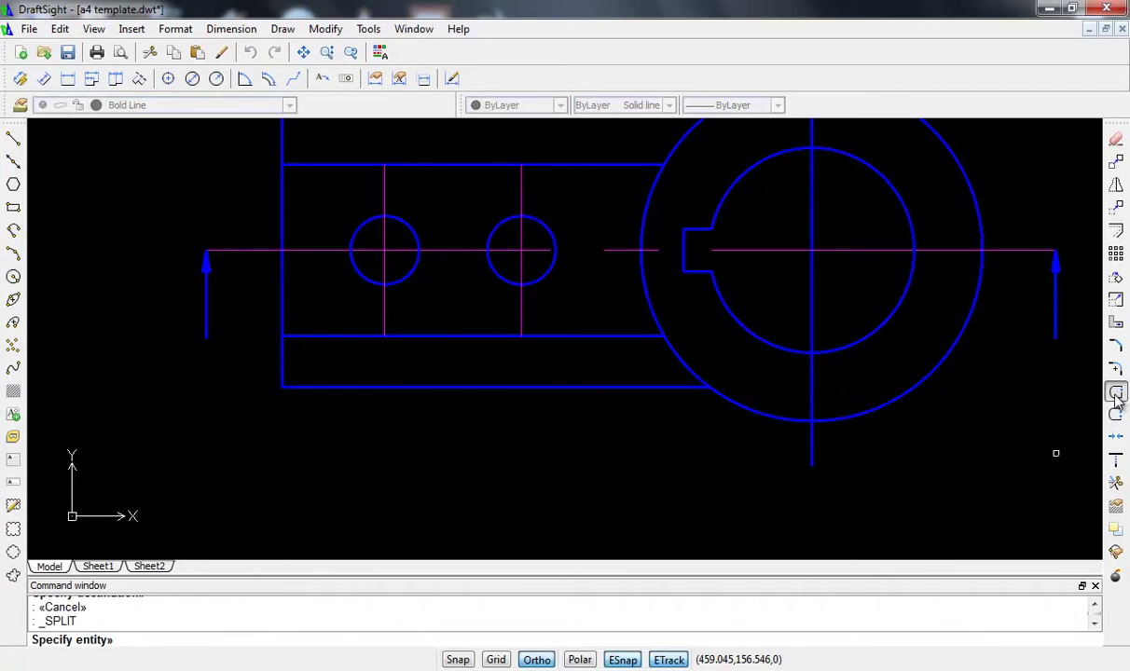
{"action": "left_click", "coordinate": [268, 252]}
{"action": "left_click", "coordinate": [282, 250]}
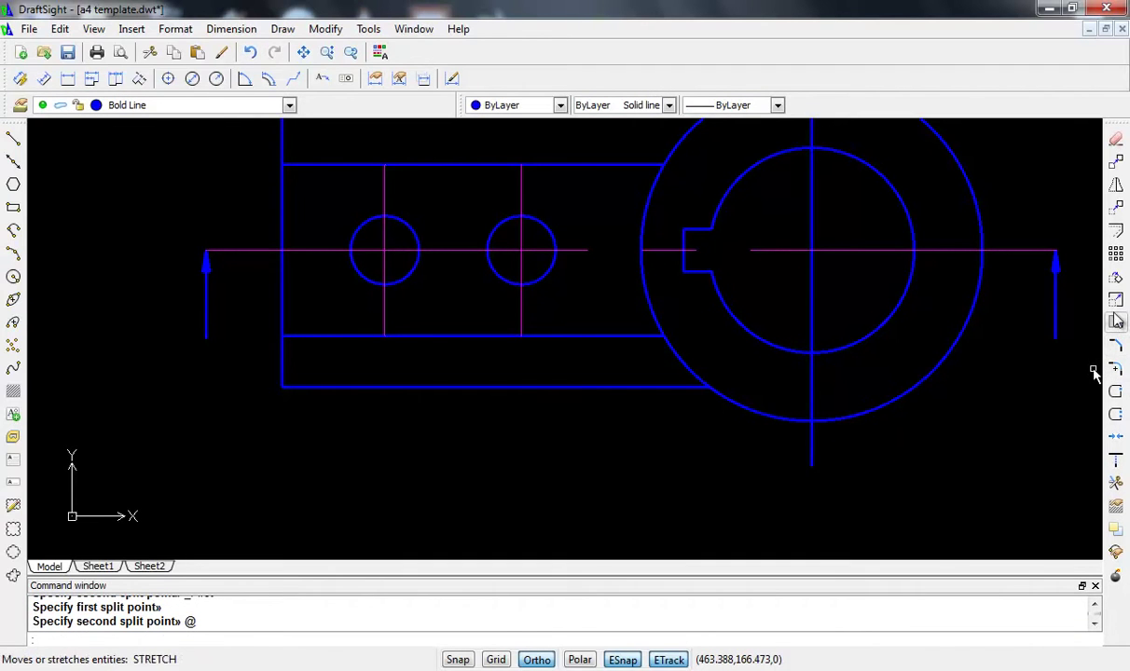
{"action": "left_click", "coordinate": [1118, 406]}
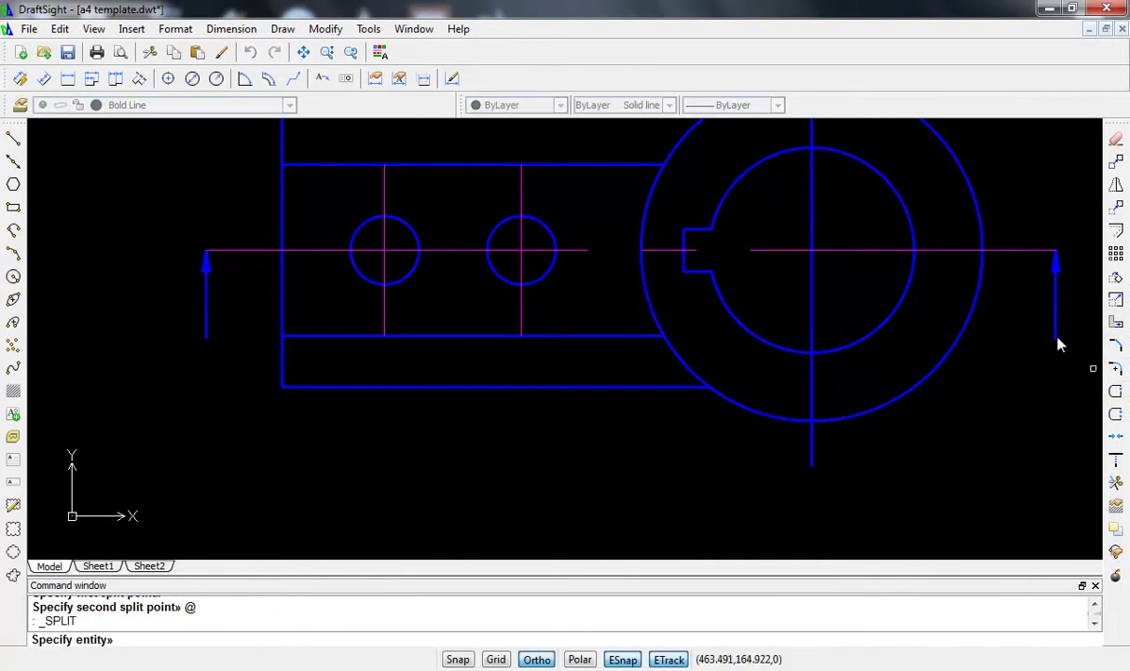
{"action": "left_click", "coordinate": [1025, 251]}
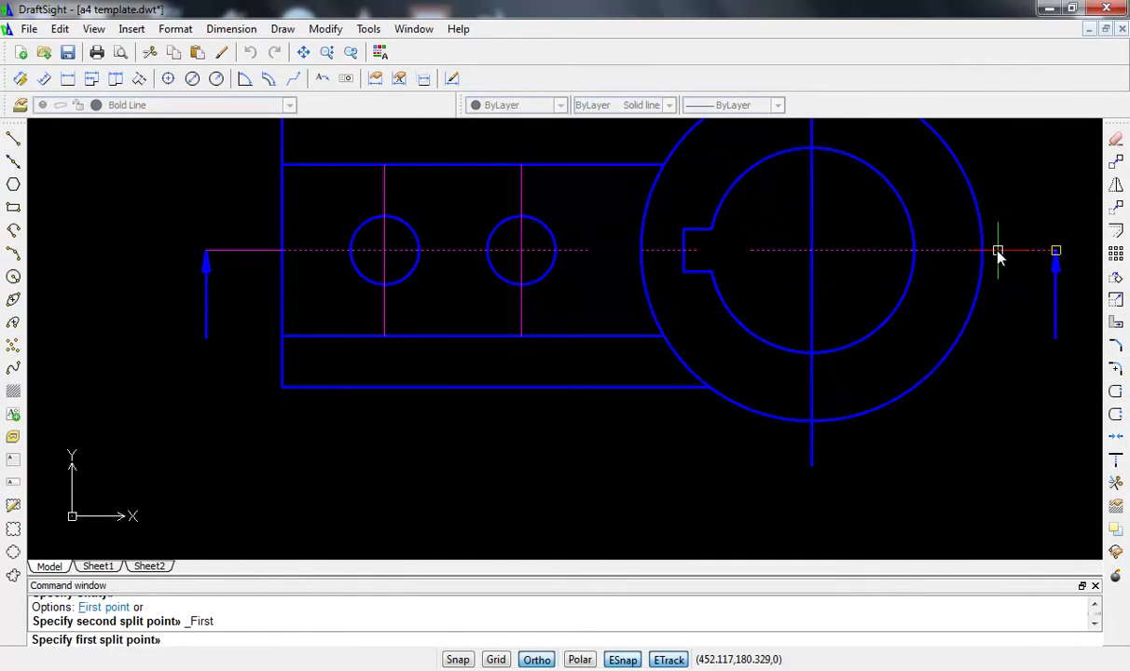
{"action": "left_click", "coordinate": [988, 256]}
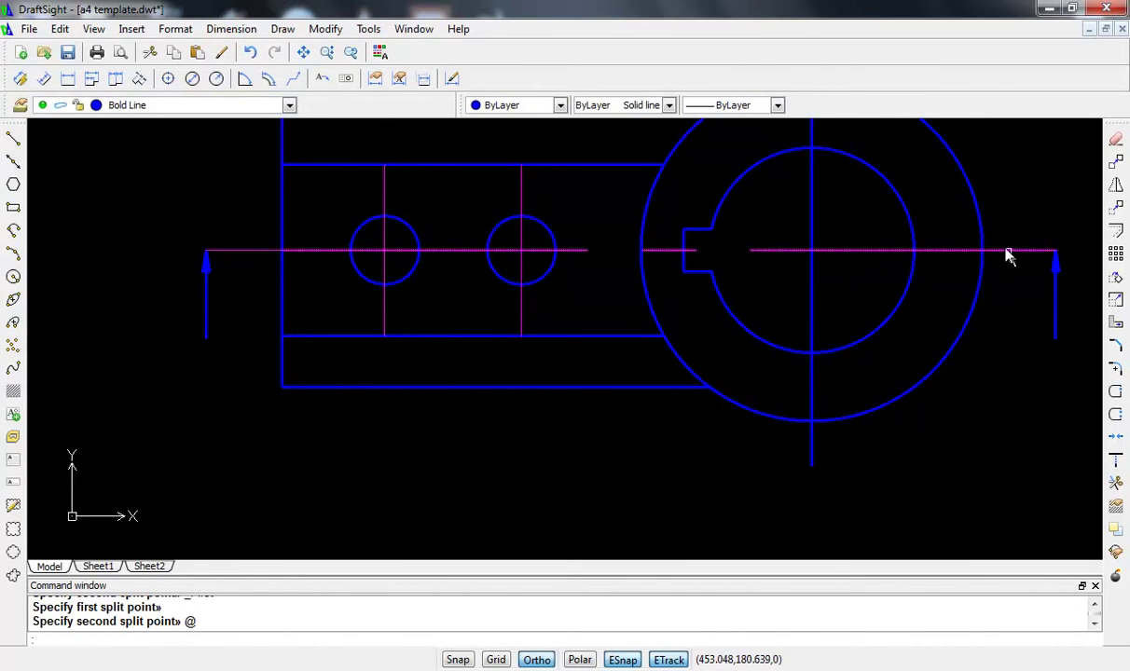
{"action": "left_click", "coordinate": [1008, 251]}
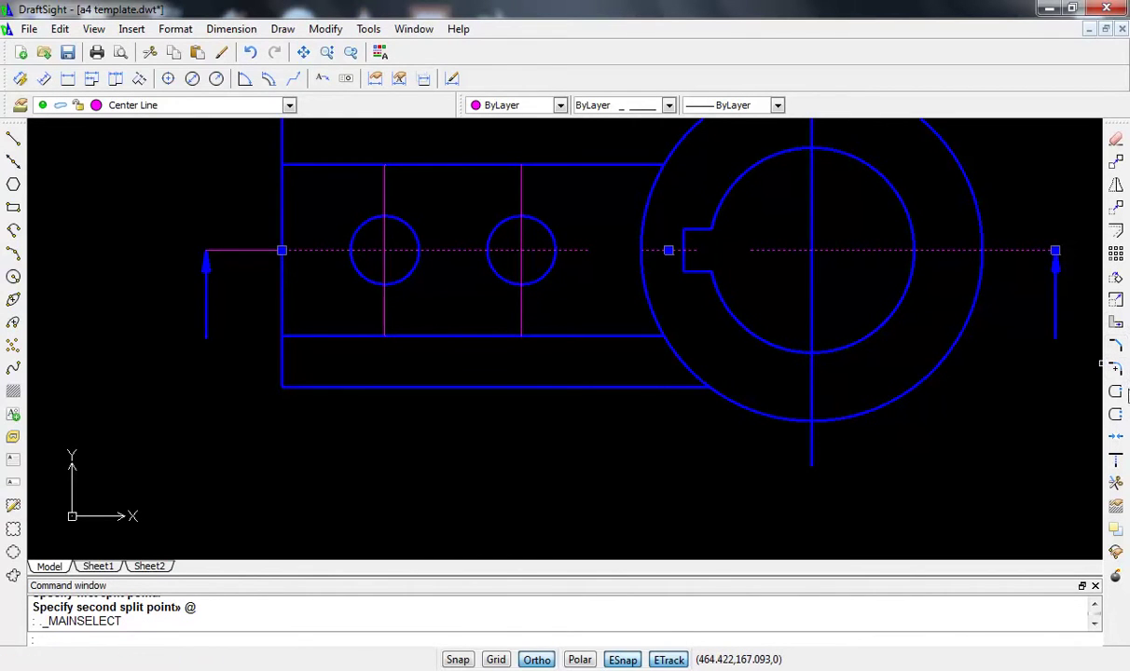
{"action": "key", "text": "Escape"}
- Split the centreline's right portion at the outer circle's right edge
{"action": "left_click", "coordinate": [1117, 393]}
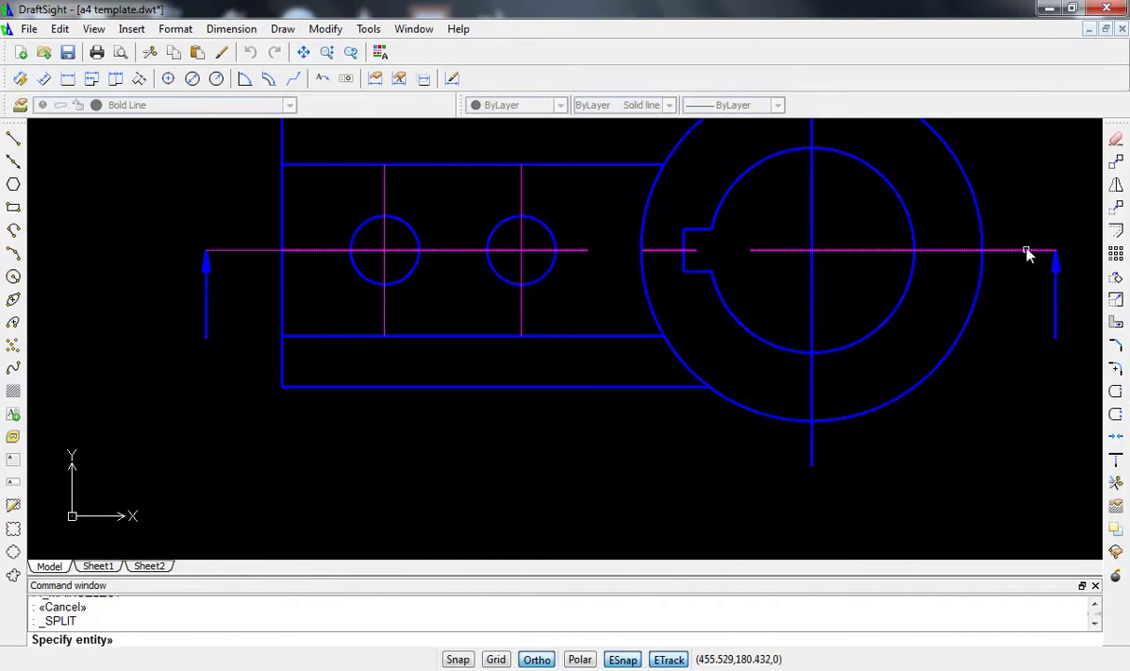
{"action": "left_click", "coordinate": [1025, 251]}
{"action": "scroll", "coordinate": [1023, 251], "scroll_direction": "up", "scroll_amount": 1}
{"action": "scroll", "coordinate": [988, 260], "scroll_direction": "up", "scroll_amount": 3}
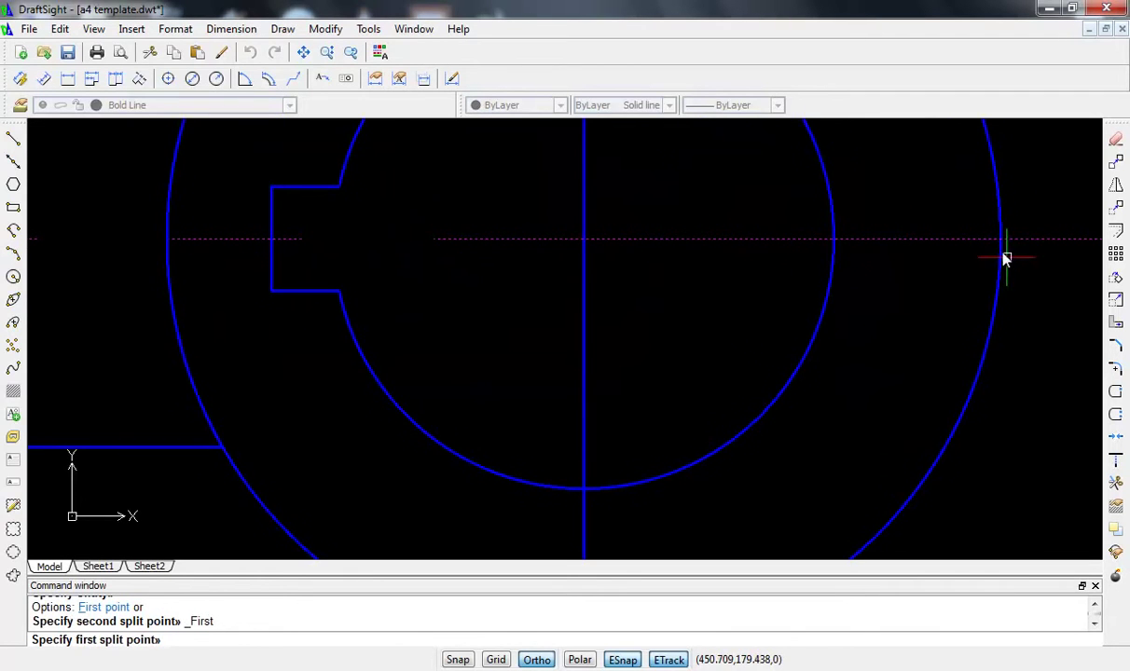
{"action": "left_click", "coordinate": [997, 245]}
{"action": "scroll", "coordinate": [984, 275], "scroll_direction": "down", "scroll_amount": 3}
{"action": "scroll", "coordinate": [988, 307], "scroll_direction": "down", "scroll_amount": 1}
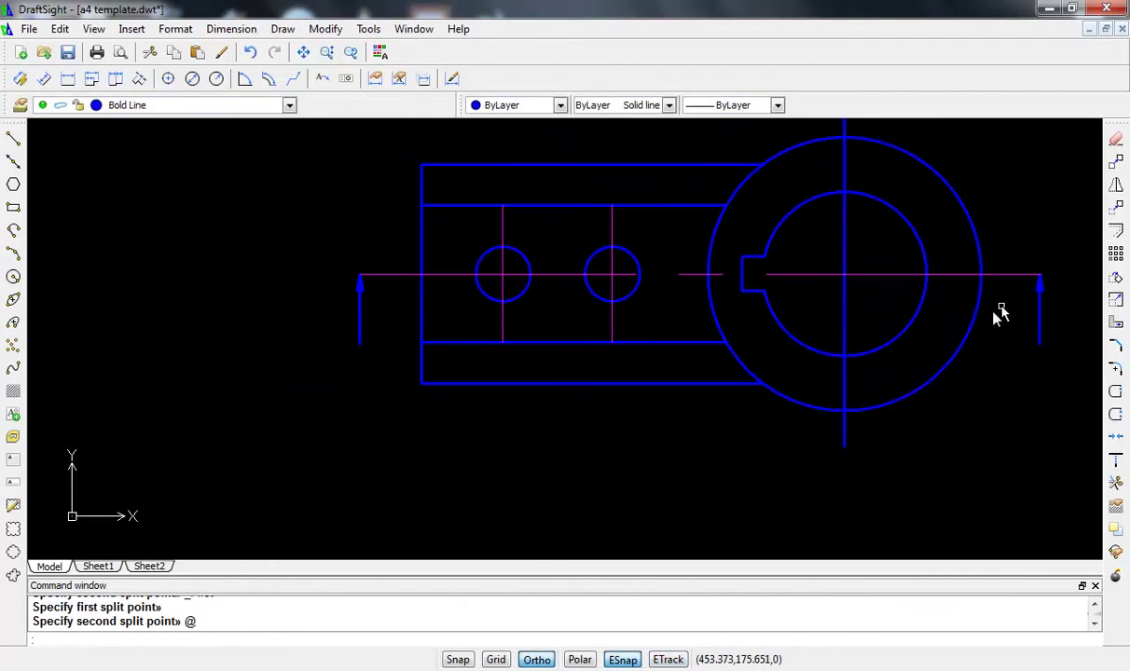
{"action": "scroll", "coordinate": [960, 331], "scroll_direction": "down", "scroll_amount": 2}
- Extend the centreline's left end past the left arrow, undoing a right-end stretch
{"action": "left_click", "coordinate": [935, 310]}
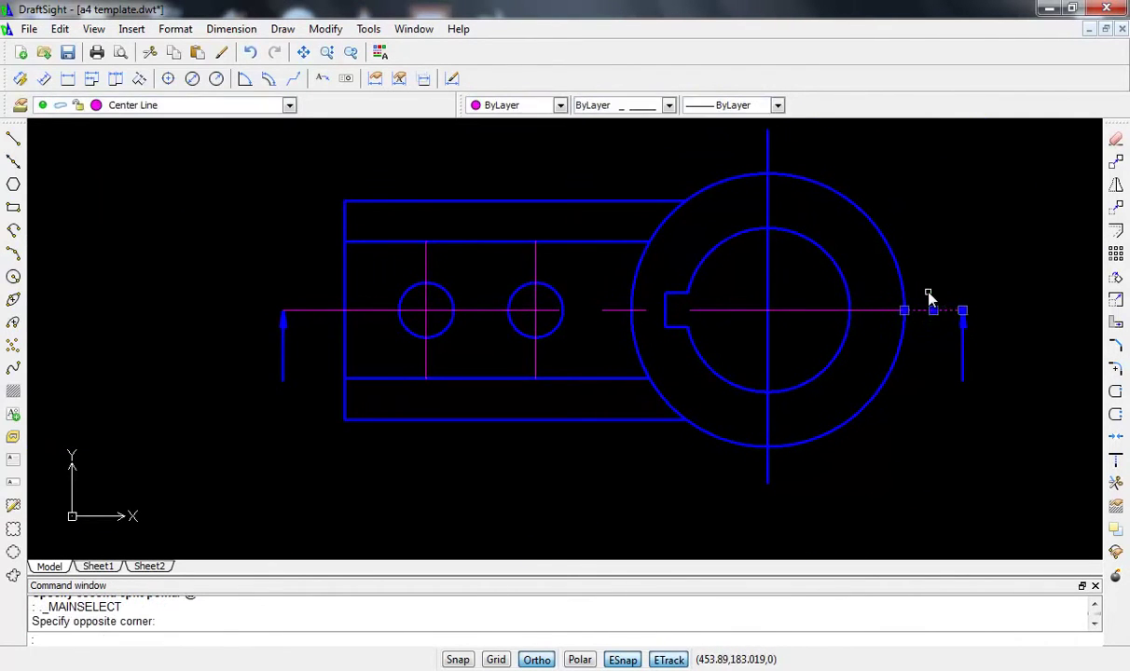
{"action": "left_click", "coordinate": [331, 320]}
{"action": "left_click", "coordinate": [304, 300]}
{"action": "left_click", "coordinate": [282, 312]}
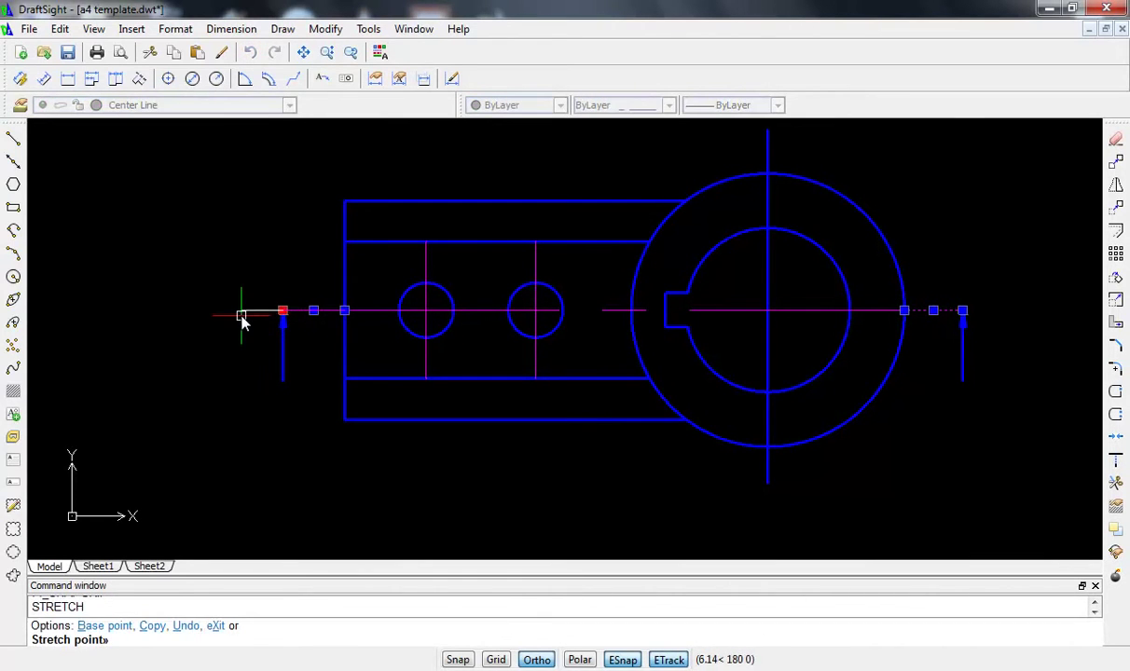
{"action": "left_click", "coordinate": [240, 312]}
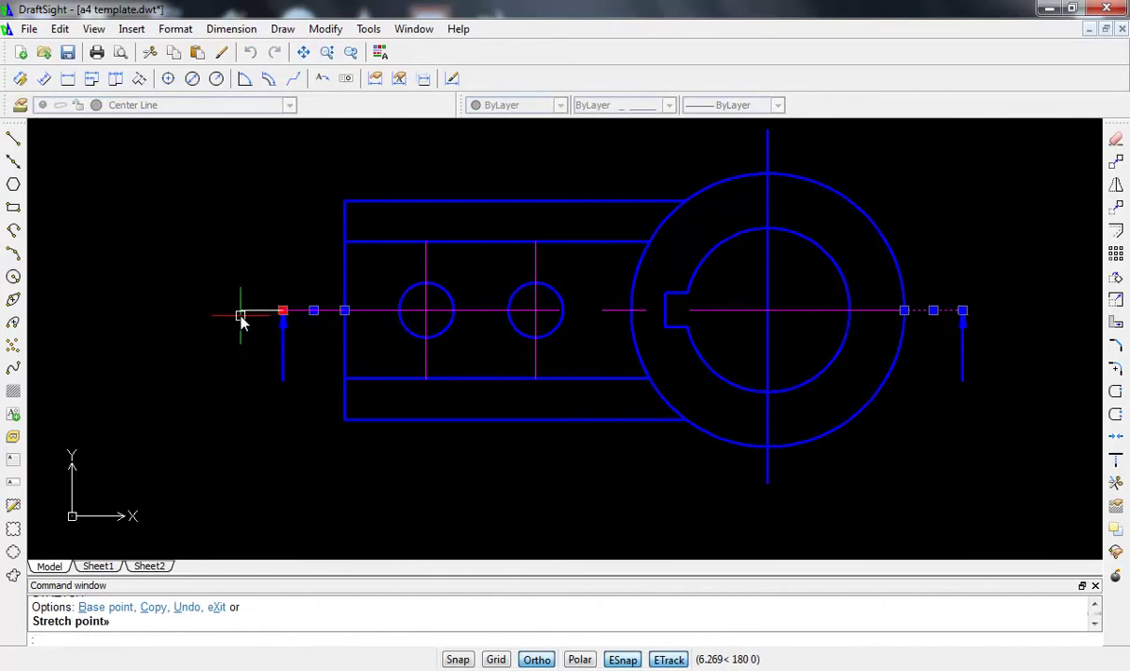
{"action": "left_click", "coordinate": [962, 310]}
{"action": "left_click", "coordinate": [1002, 311]}
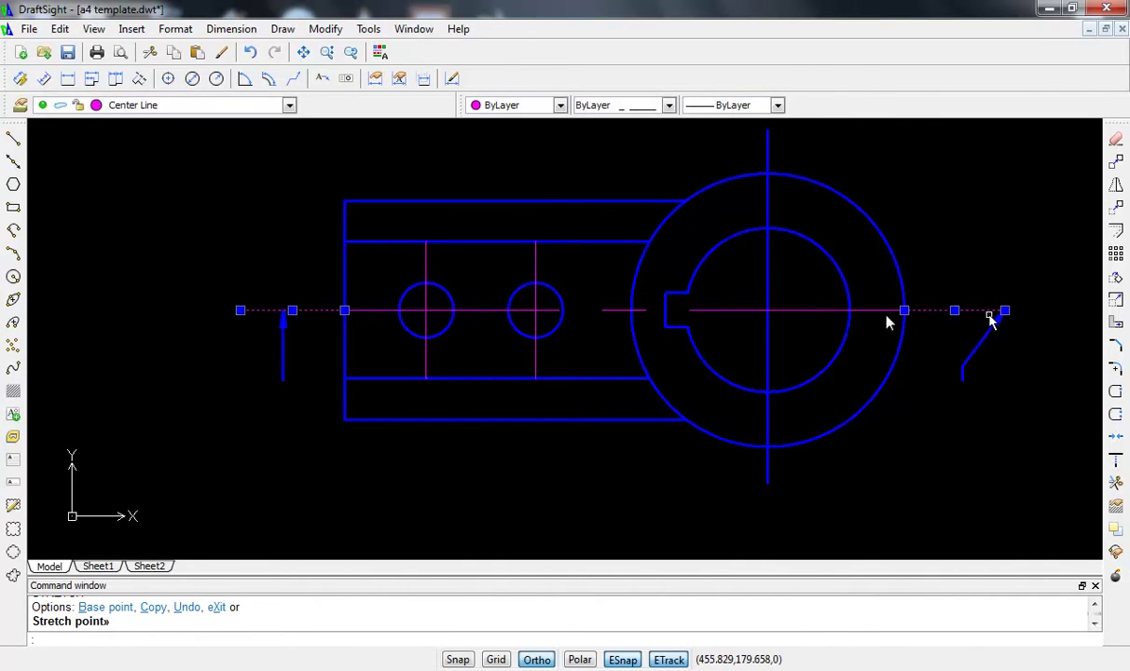
{"action": "key", "text": "ctrl+z"}
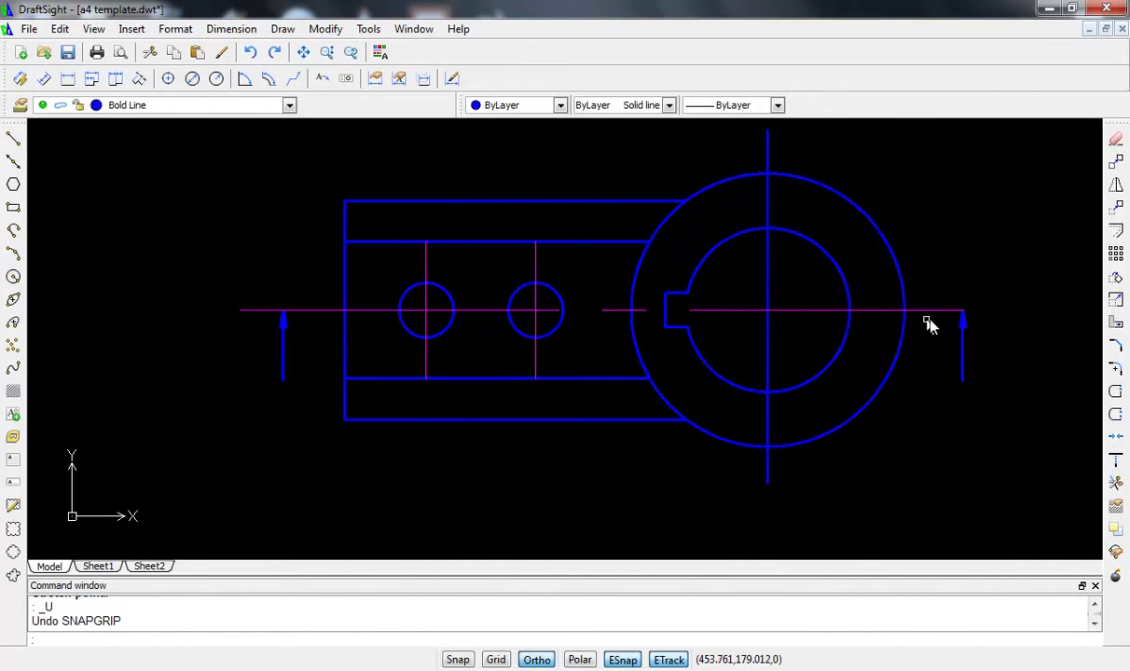
- Stretch the right centreline piece and its arrow tip farther right
{"action": "left_click", "coordinate": [963, 322]}
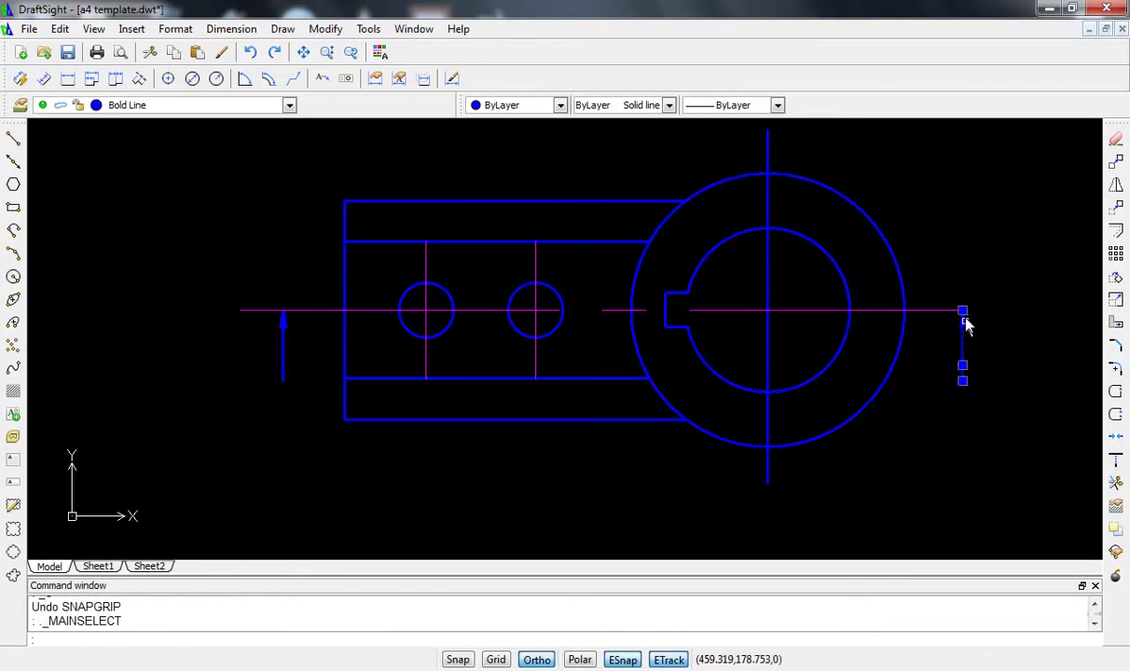
{"action": "scroll", "coordinate": [978, 313], "scroll_direction": "up", "scroll_amount": 5}
{"action": "scroll", "coordinate": [988, 313], "scroll_direction": "up", "scroll_amount": 3}
{"action": "scroll", "coordinate": [988, 313], "scroll_direction": "up", "scroll_amount": 1}
{"action": "key", "text": "Escape"}
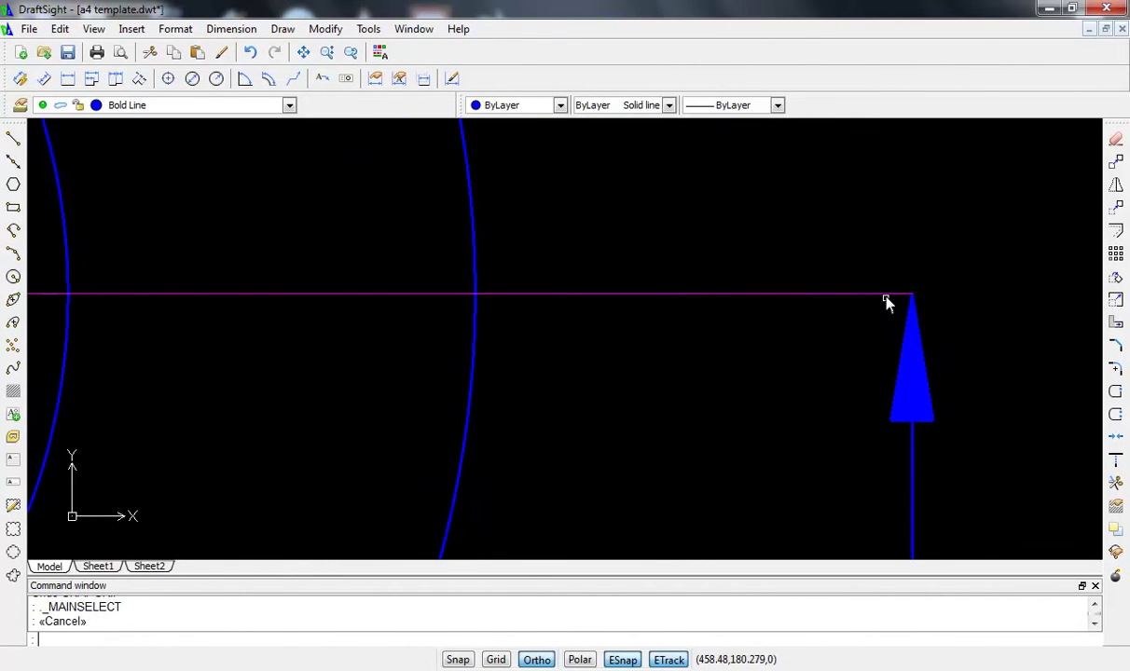
{"action": "left_click", "coordinate": [886, 302]}
{"action": "left_click", "coordinate": [878, 293]}
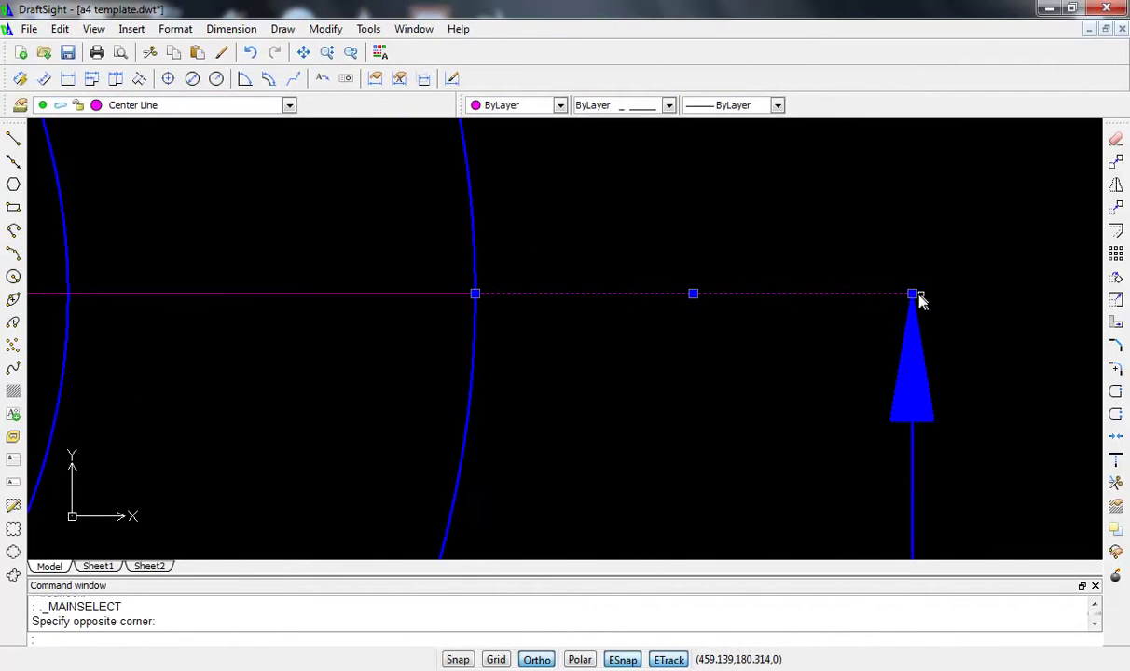
{"action": "left_click", "coordinate": [912, 295]}
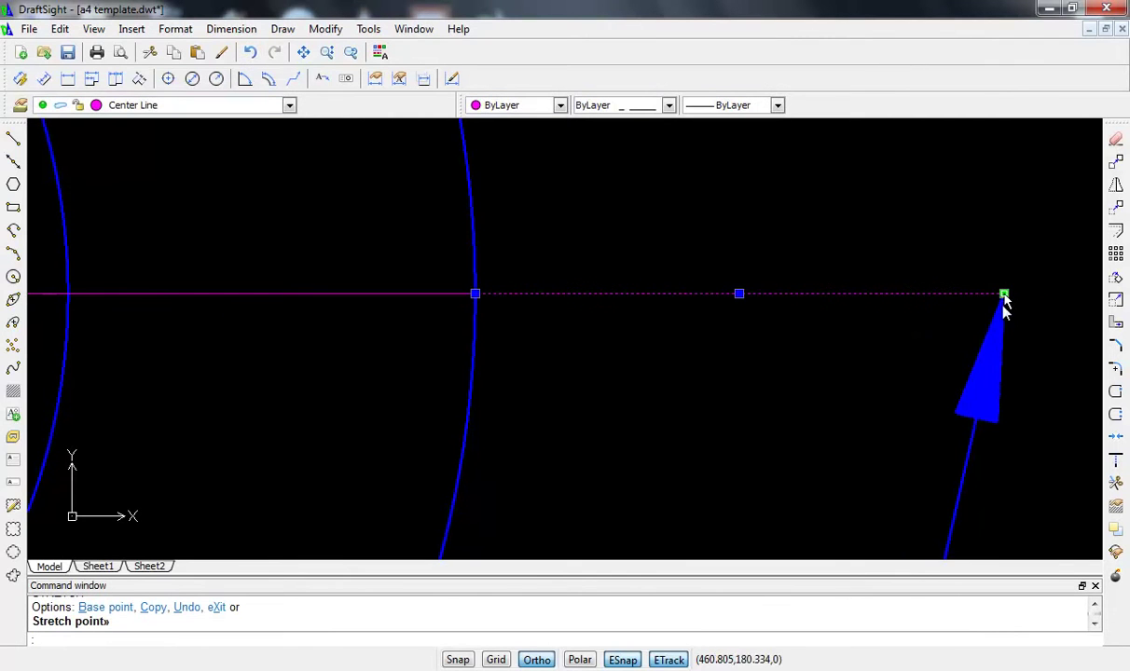
{"action": "left_click", "coordinate": [1004, 296]}
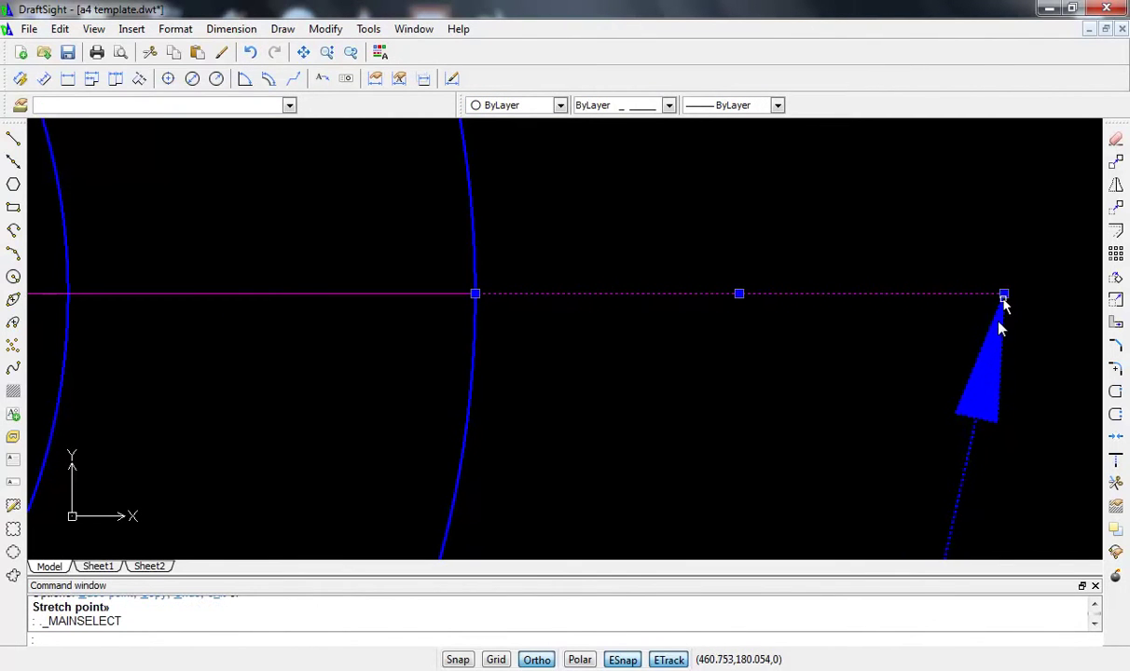
{"action": "key", "text": "Escape"}
- Abandon the arrow stretch and delete the slanted right-hand section arrow line
{"action": "left_click", "coordinate": [1002, 322]}
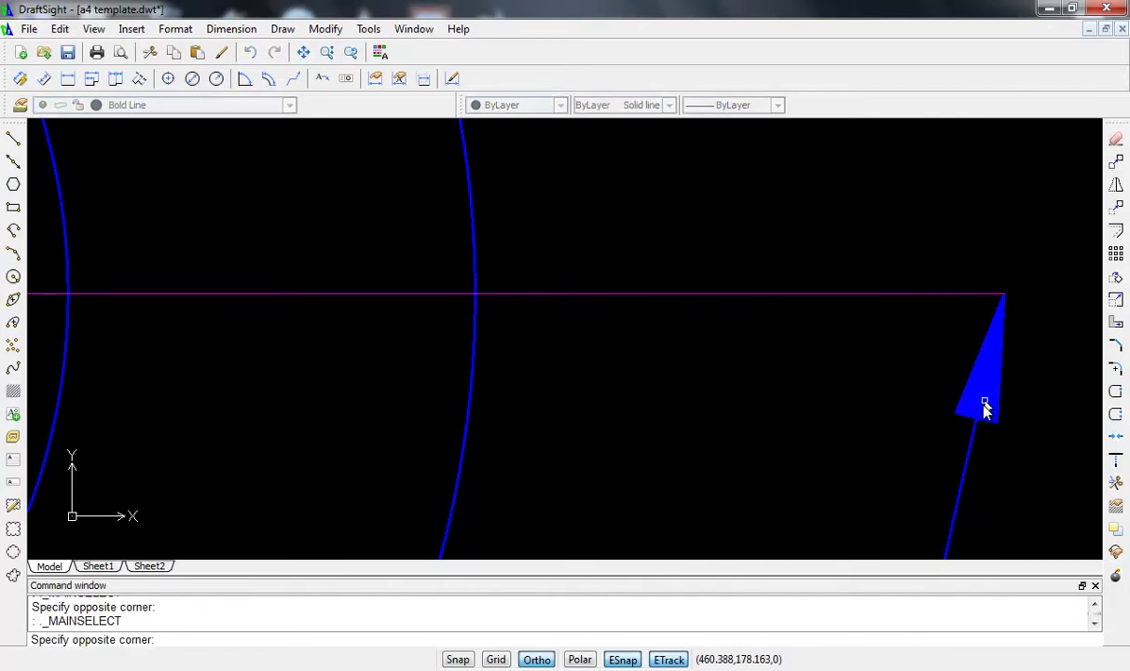
{"action": "left_click", "coordinate": [1004, 294]}
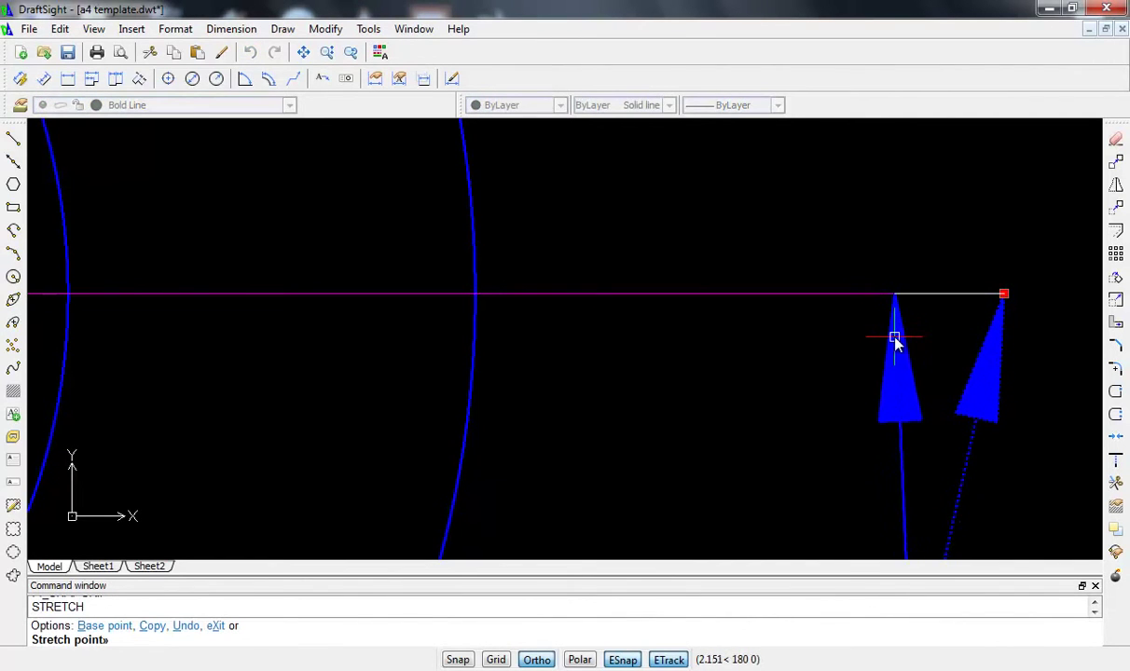
{"action": "scroll", "coordinate": [911, 365], "scroll_direction": "down", "scroll_amount": 1}
{"action": "scroll", "coordinate": [911, 366], "scroll_direction": "down", "scroll_amount": 2}
{"action": "scroll", "coordinate": [909, 366], "scroll_direction": "down", "scroll_amount": 2}
{"action": "scroll", "coordinate": [911, 365], "scroll_direction": "down", "scroll_amount": 1}
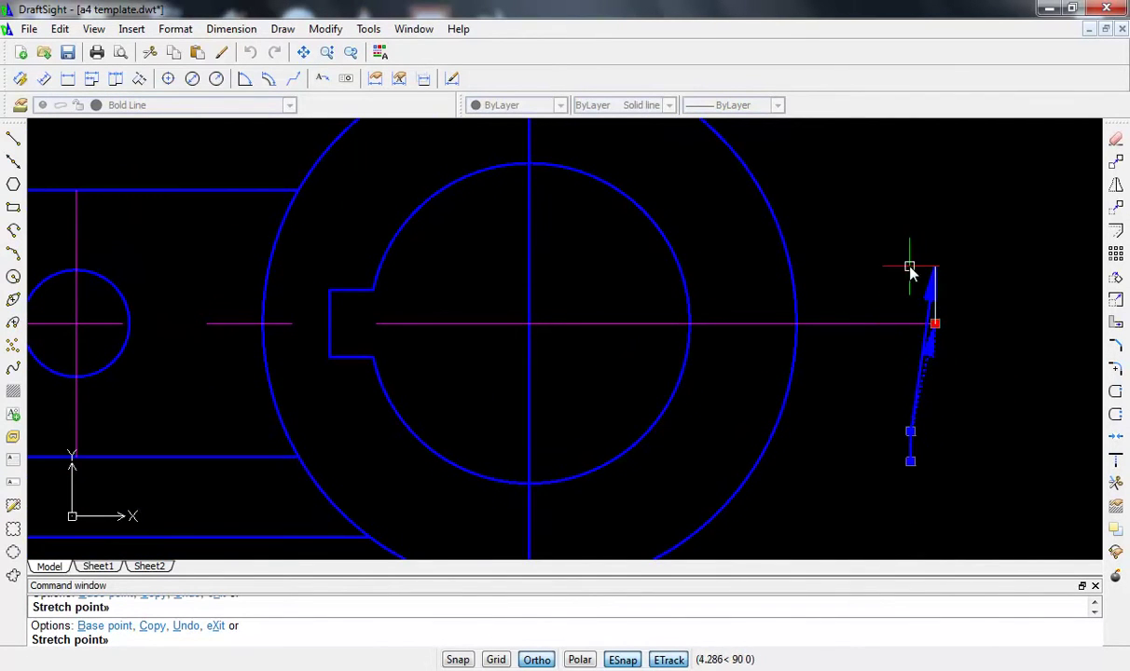
{"action": "key", "text": "Escape"}
{"action": "key", "text": "Escape"}
{"action": "left_click", "coordinate": [930, 354]}
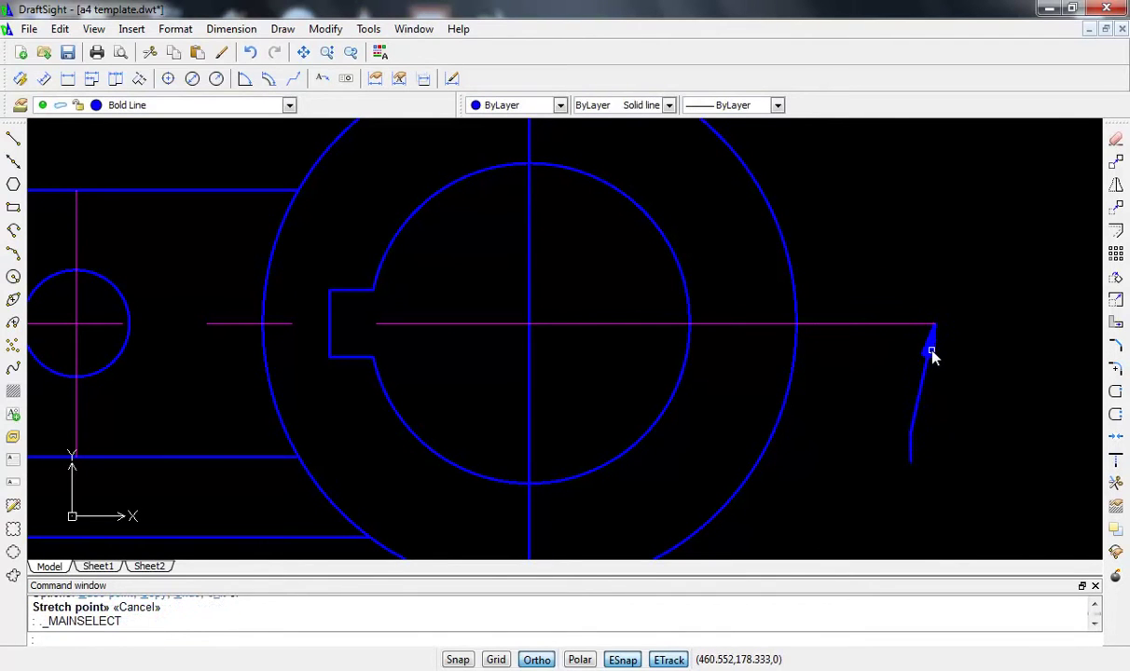
{"action": "key", "text": "Delete"}
- Copy and paste the left section arrow, cancel the paste, and recentre the drawing
{"action": "scroll", "coordinate": [812, 384], "scroll_direction": "down", "scroll_amount": 3}
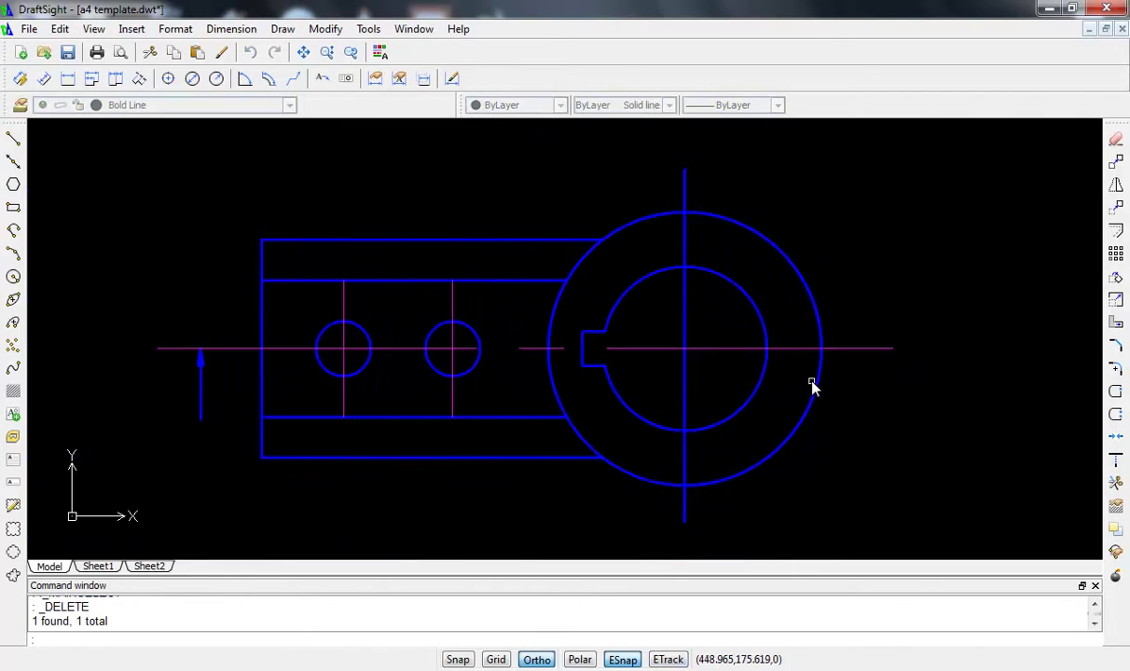
{"action": "middle_click_drag", "start_coordinate": [812, 383], "coordinate": [888, 376]}
{"action": "left_click", "coordinate": [271, 354]}
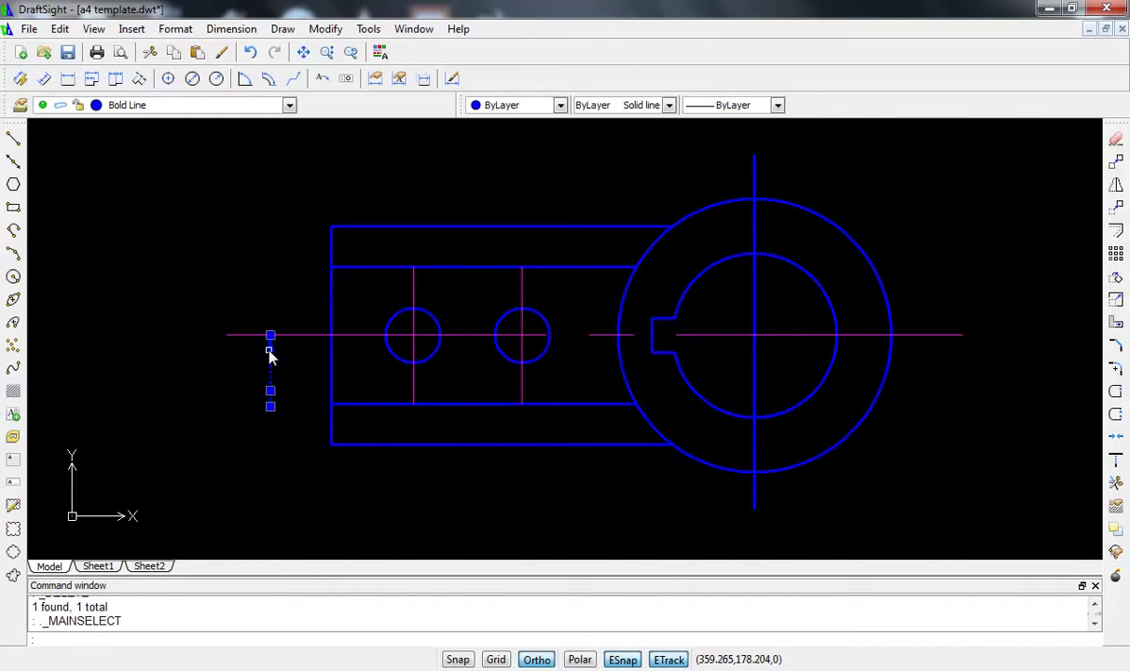
{"action": "key", "text": "ctrl+c"}
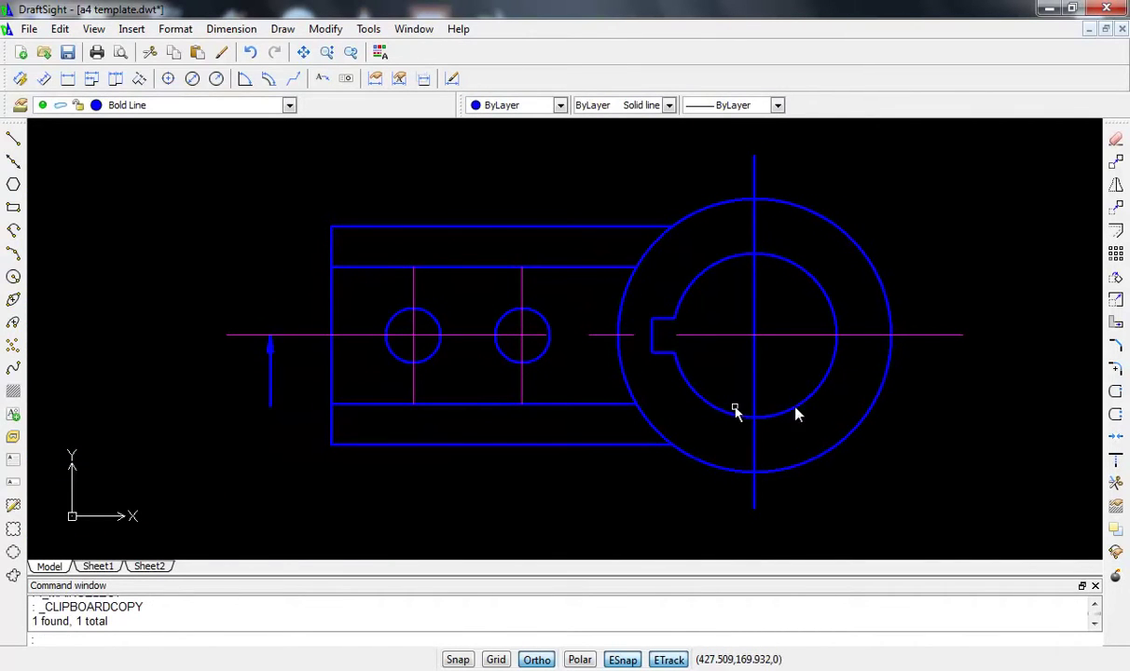
{"action": "key", "text": "ctrl+v"}
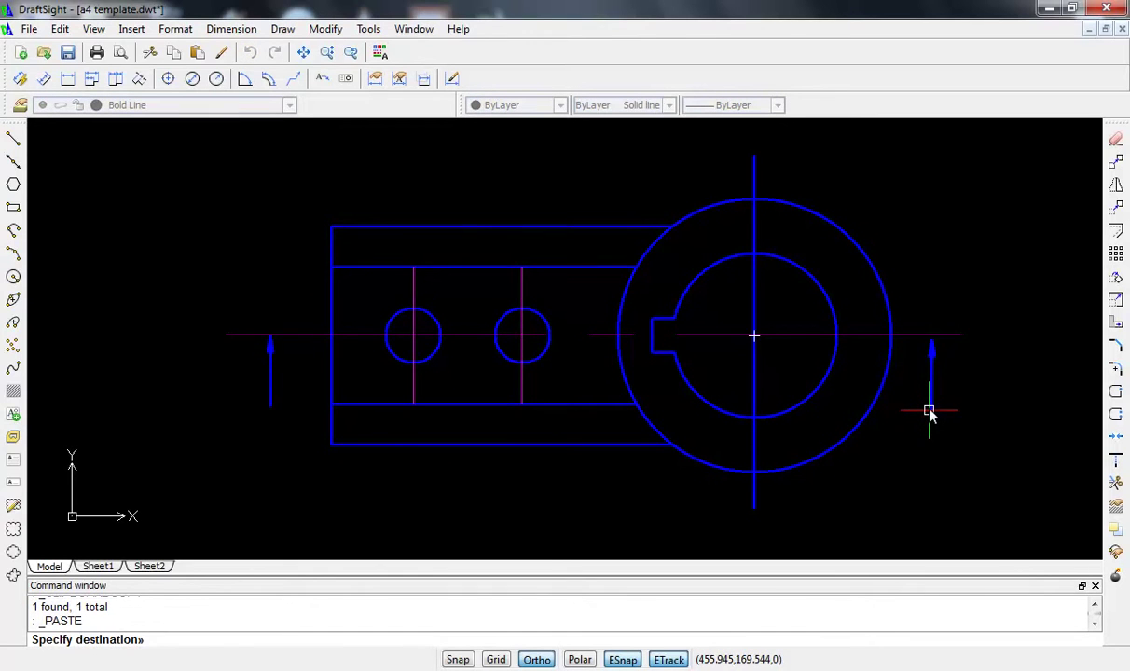
{"action": "scroll", "coordinate": [929, 407], "scroll_direction": "up", "scroll_amount": 4}
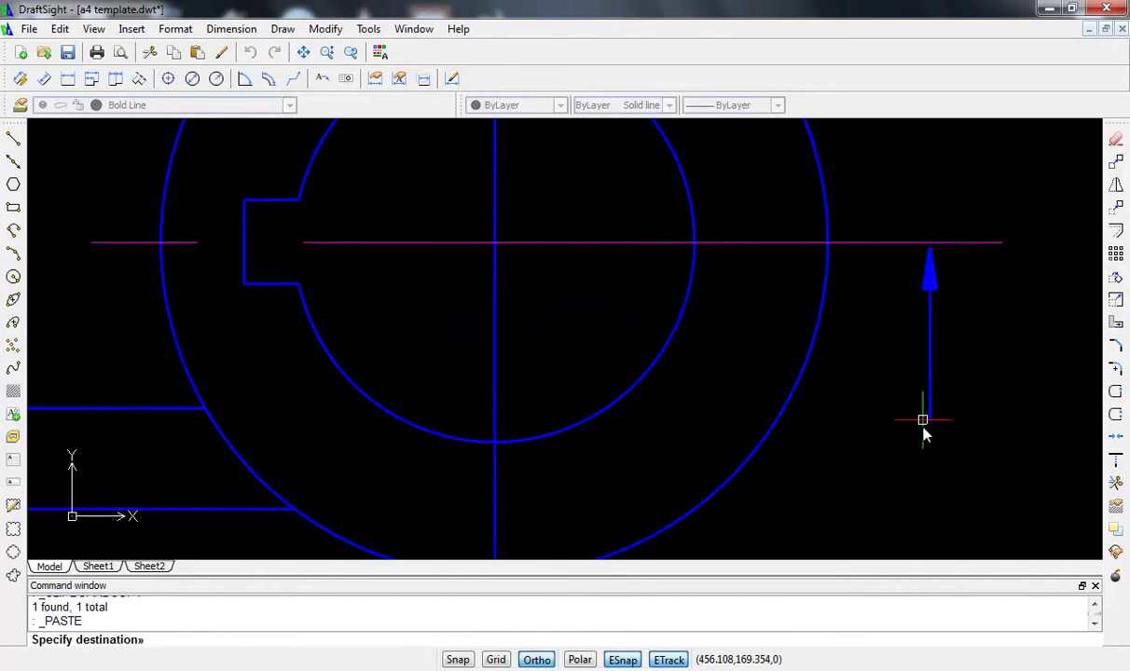
{"action": "key", "text": "Escape"}
{"action": "scroll", "coordinate": [830, 435], "scroll_direction": "down", "scroll_amount": 2}
{"action": "middle_click_drag", "start_coordinate": [857, 444], "coordinate": [979, 436]}
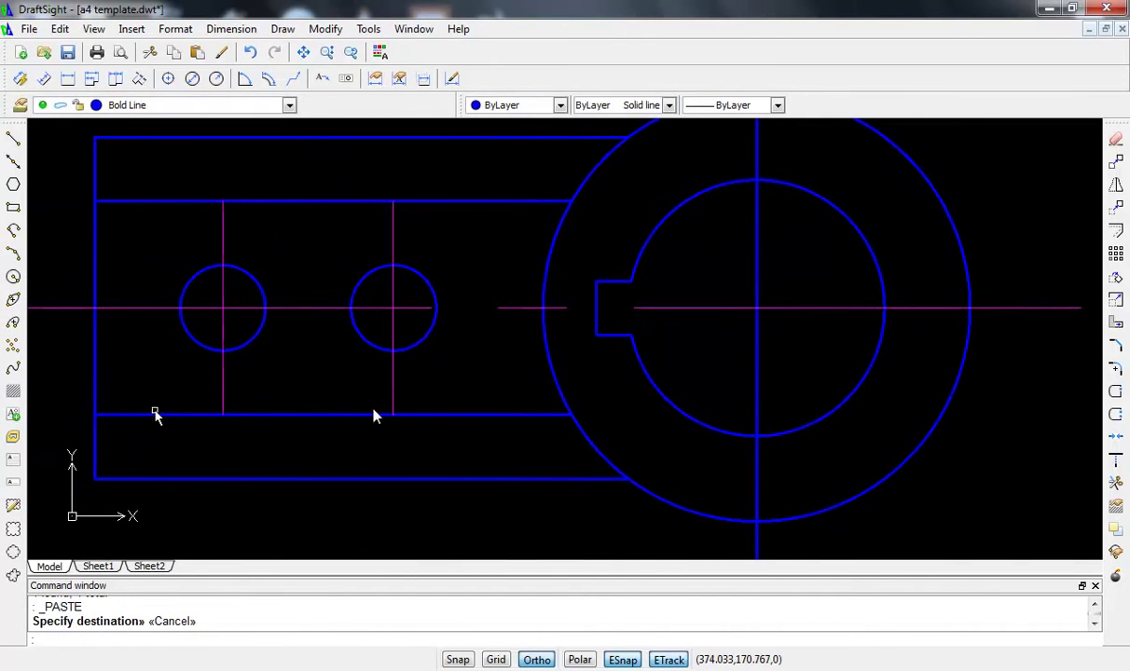
{"action": "middle_click_drag", "start_coordinate": [155, 415], "coordinate": [381, 413]}
- Copy the left section arrow using Copy with Reference Point at its tip
{"action": "left_click", "coordinate": [225, 331]}
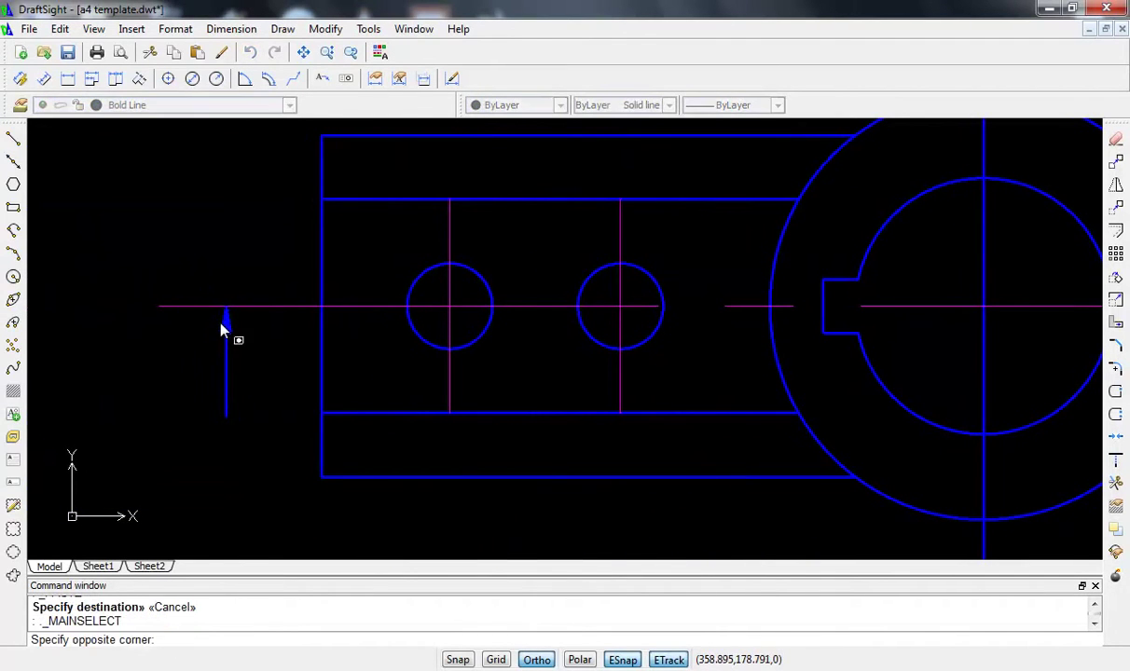
{"action": "left_click", "coordinate": [228, 333]}
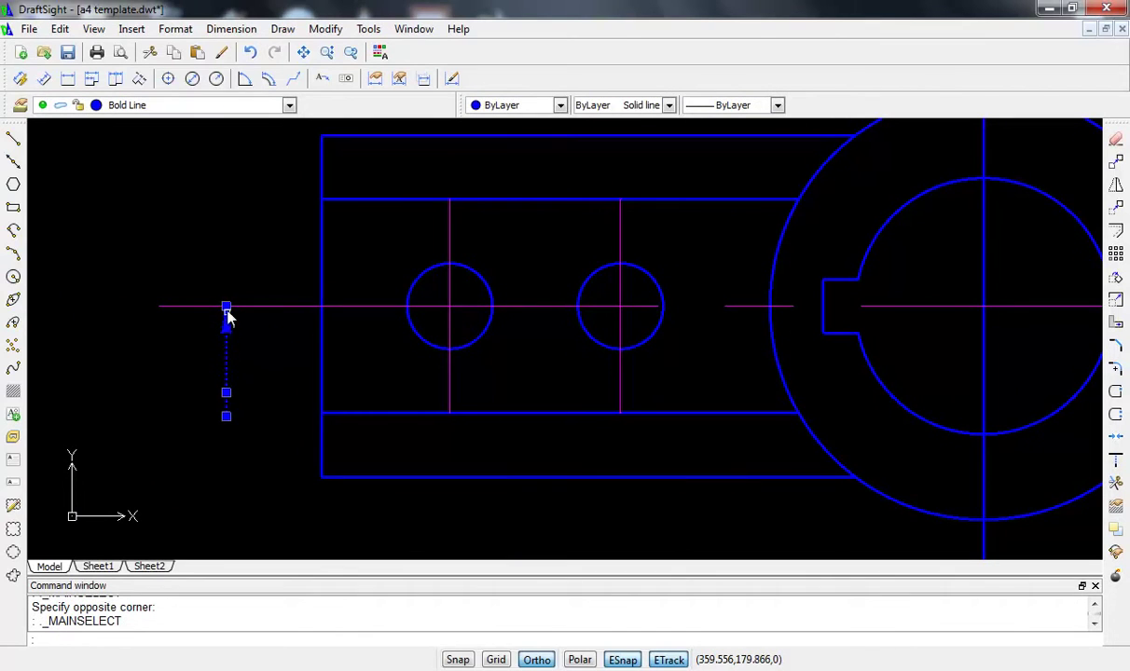
{"action": "right_click", "coordinate": [228, 315]}
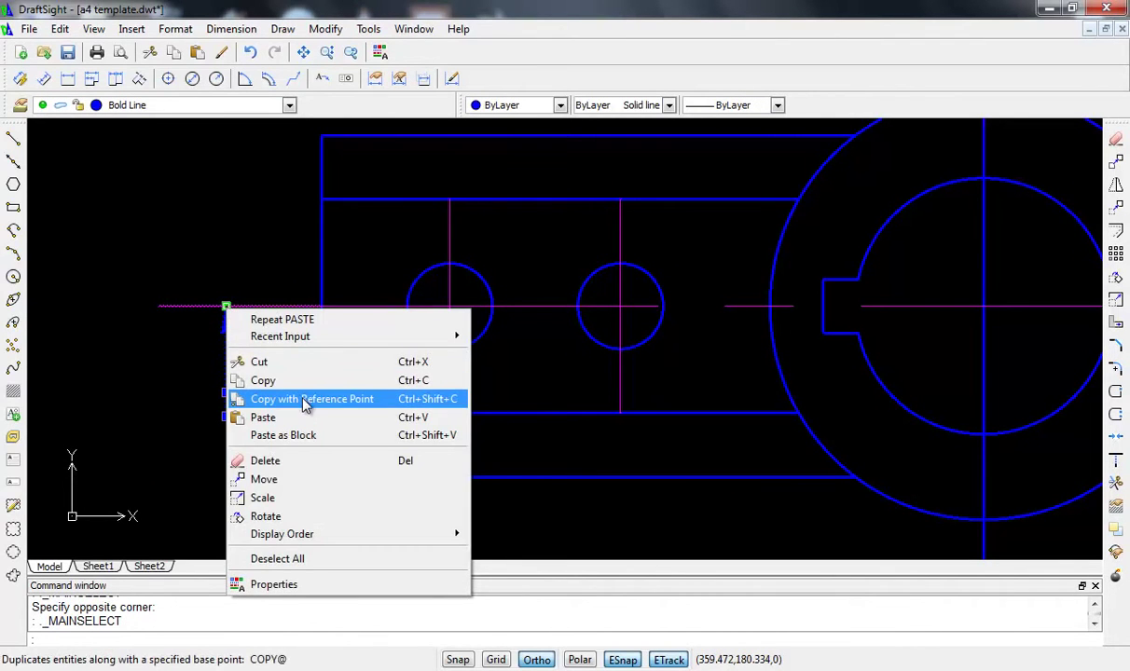
{"action": "left_click", "coordinate": [292, 398]}
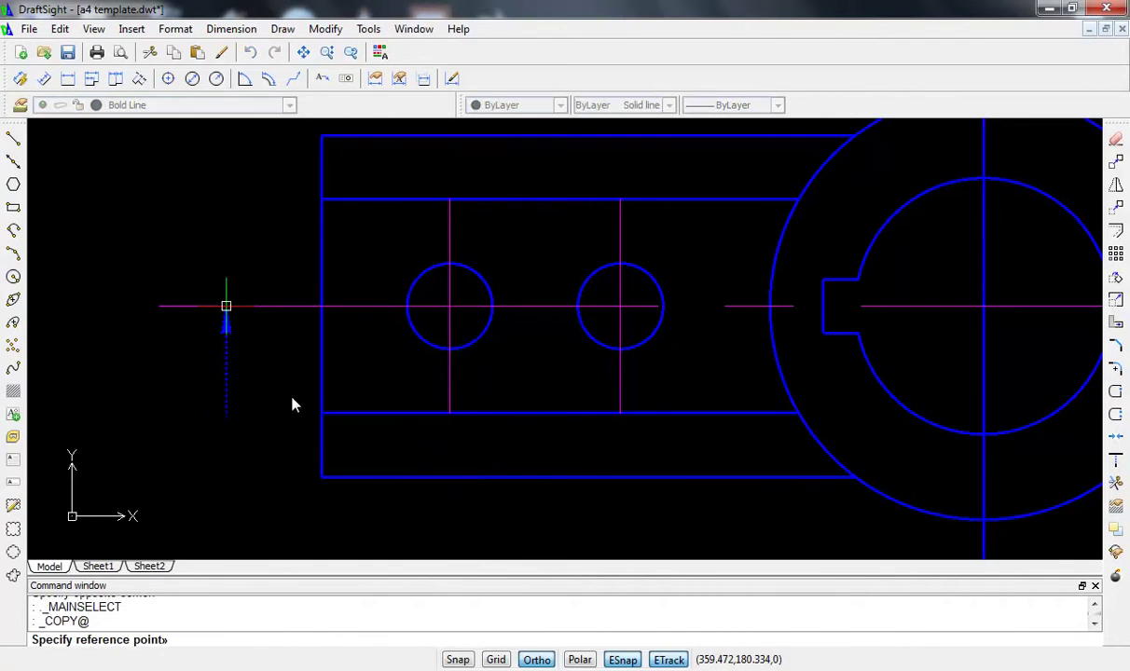
{"action": "left_click", "coordinate": [321, 306]}
{"action": "scroll", "coordinate": [560, 406], "scroll_direction": "down", "scroll_amount": 3}
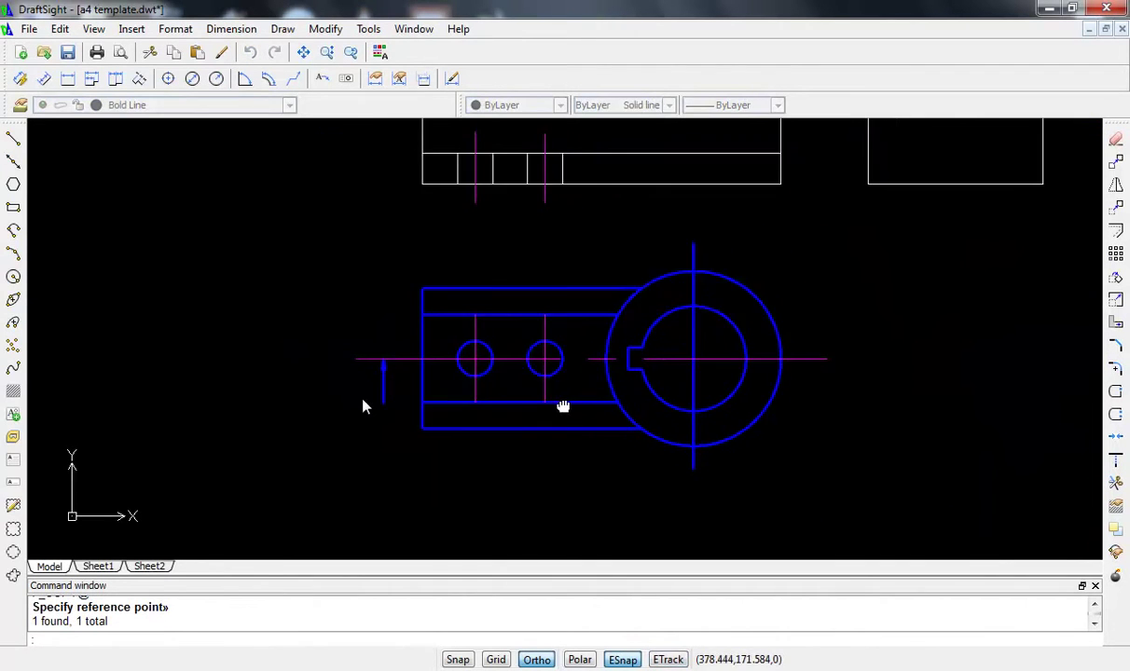
- Paste the section arrow at the centre line's right end and extend the line further right
{"action": "key", "text": "ctrl+v"}
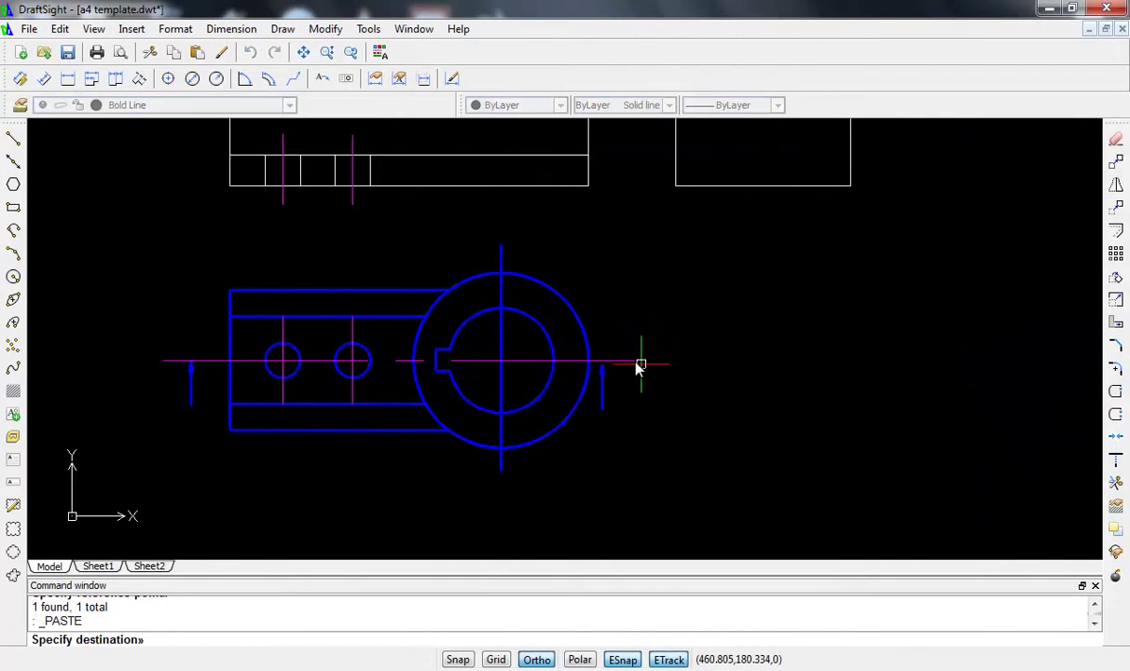
{"action": "left_click", "coordinate": [633, 362]}
{"action": "scroll", "coordinate": [634, 392], "scroll_direction": "up", "scroll_amount": 3}
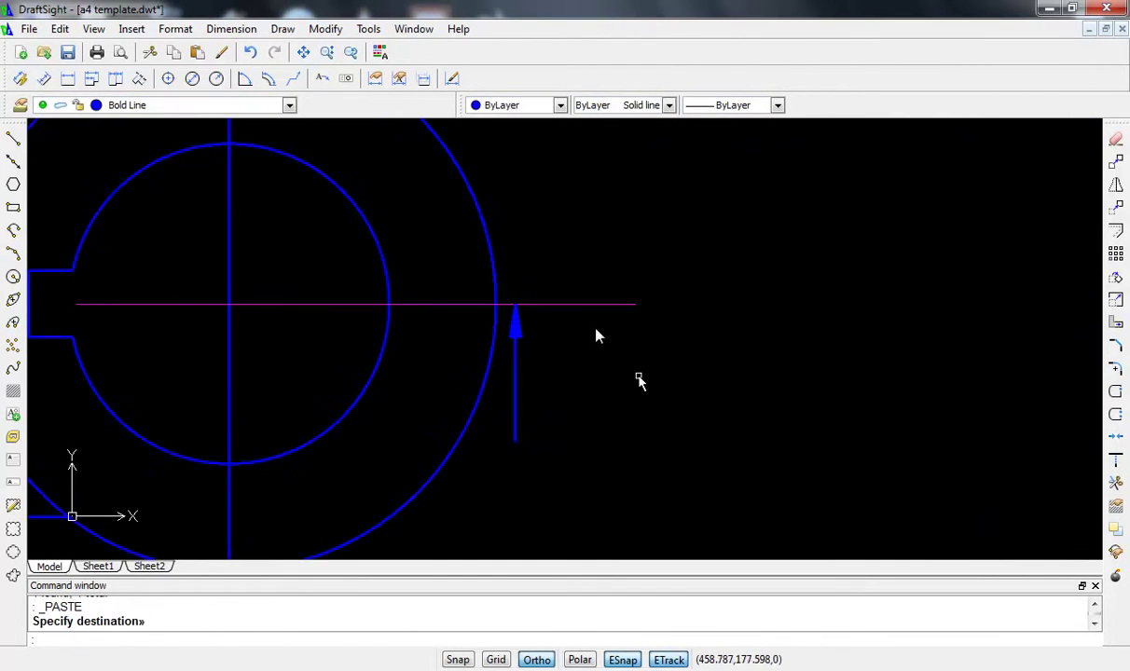
{"action": "left_click", "coordinate": [603, 305]}
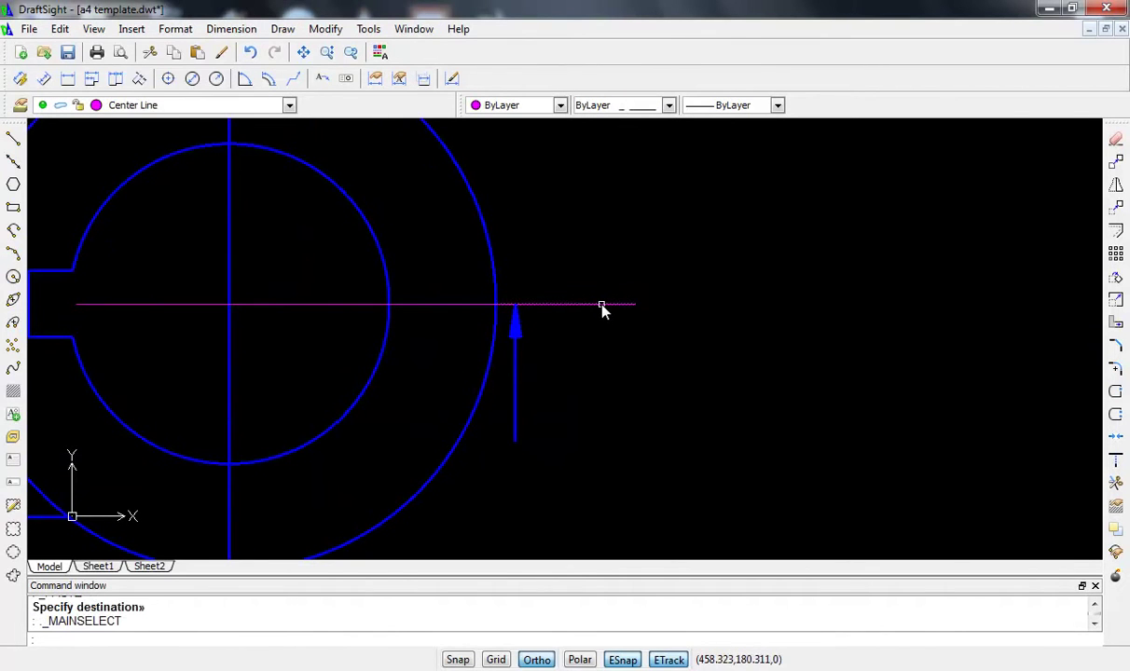
{"action": "left_click", "coordinate": [634, 305]}
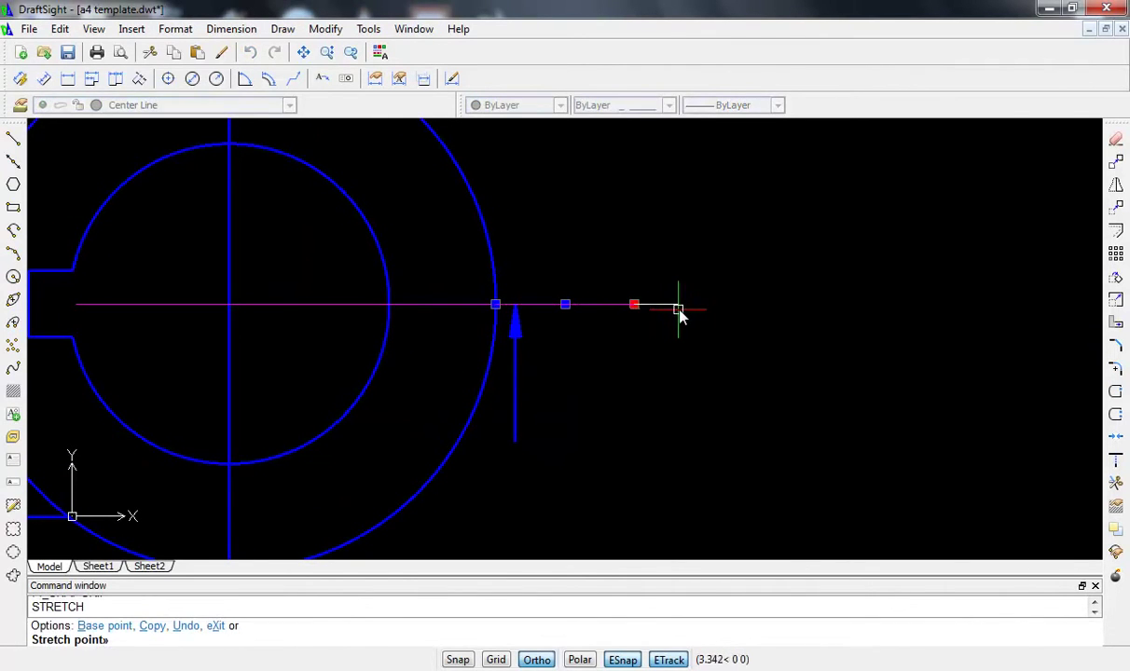
{"action": "left_click", "coordinate": [679, 306]}
{"action": "left_click", "coordinate": [608, 372]}
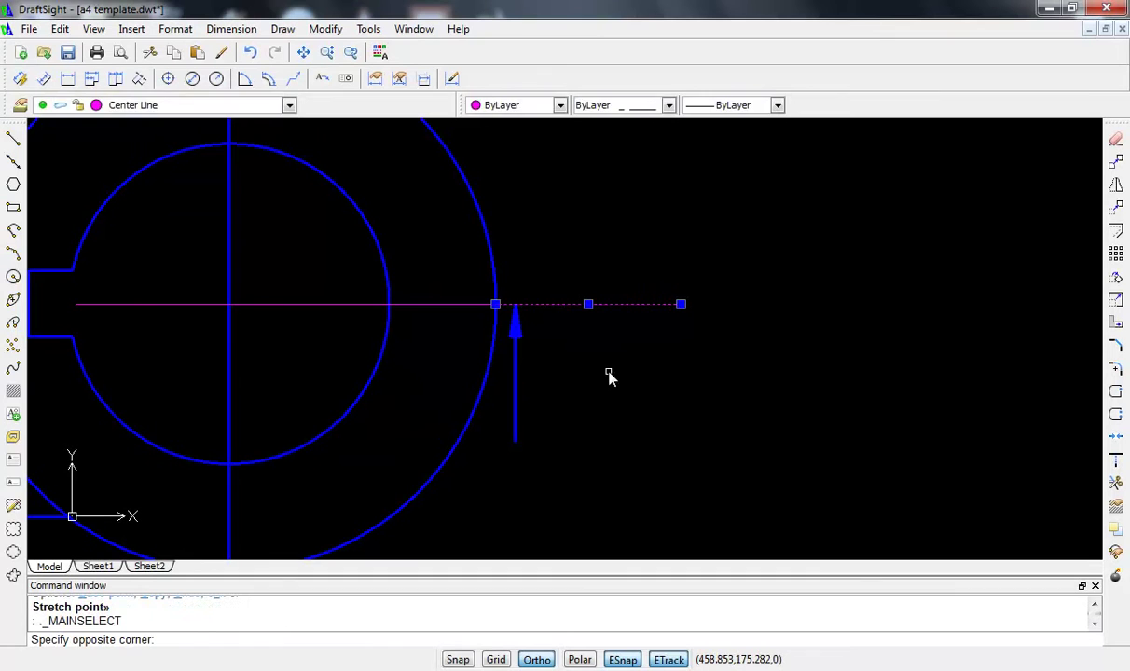
{"action": "key", "text": "Escape"}
- Move the pasted arrow so it sits under the centre line's new right end
{"action": "left_click", "coordinate": [518, 337]}
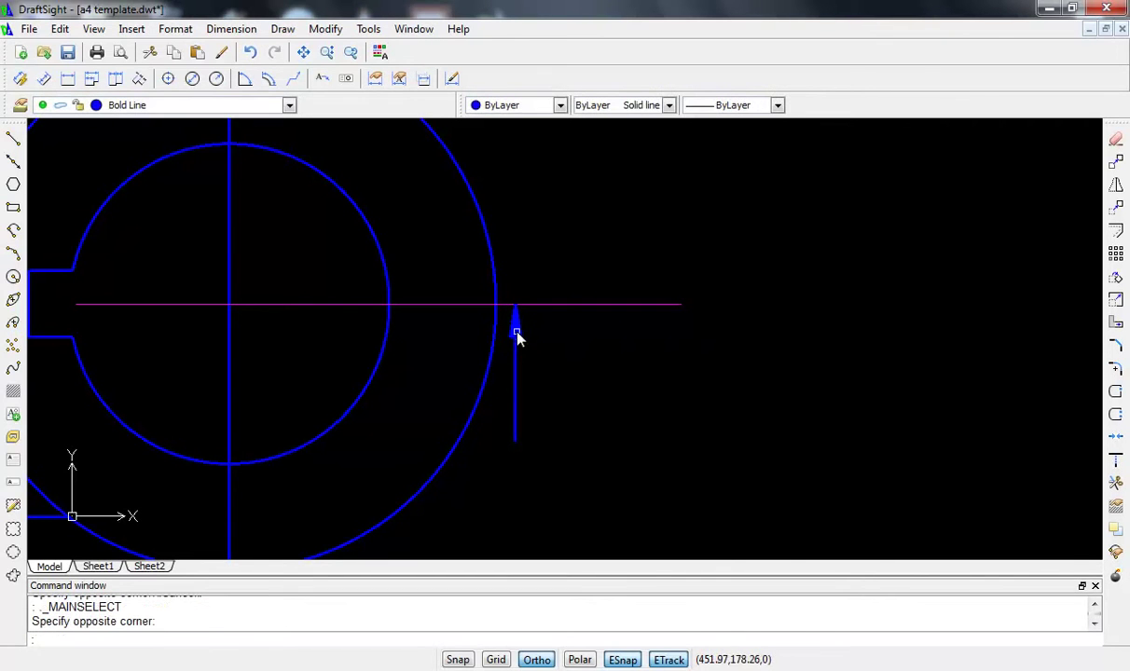
{"action": "left_click", "coordinate": [518, 336]}
{"action": "right_click", "coordinate": [519, 333]}
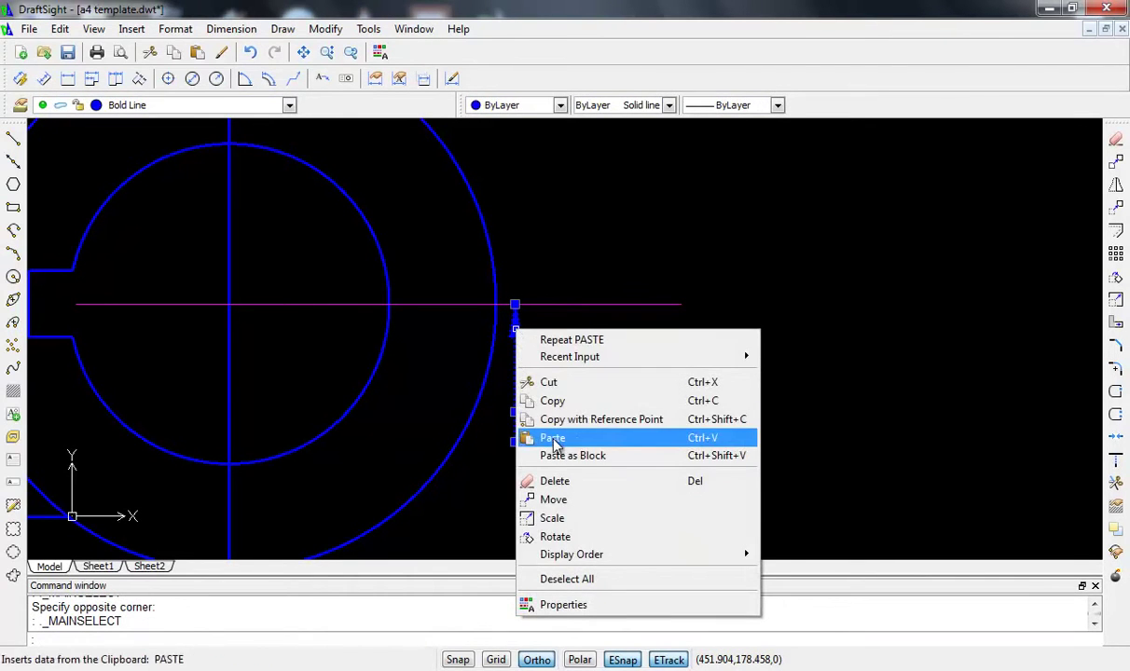
{"action": "left_click", "coordinate": [571, 501]}
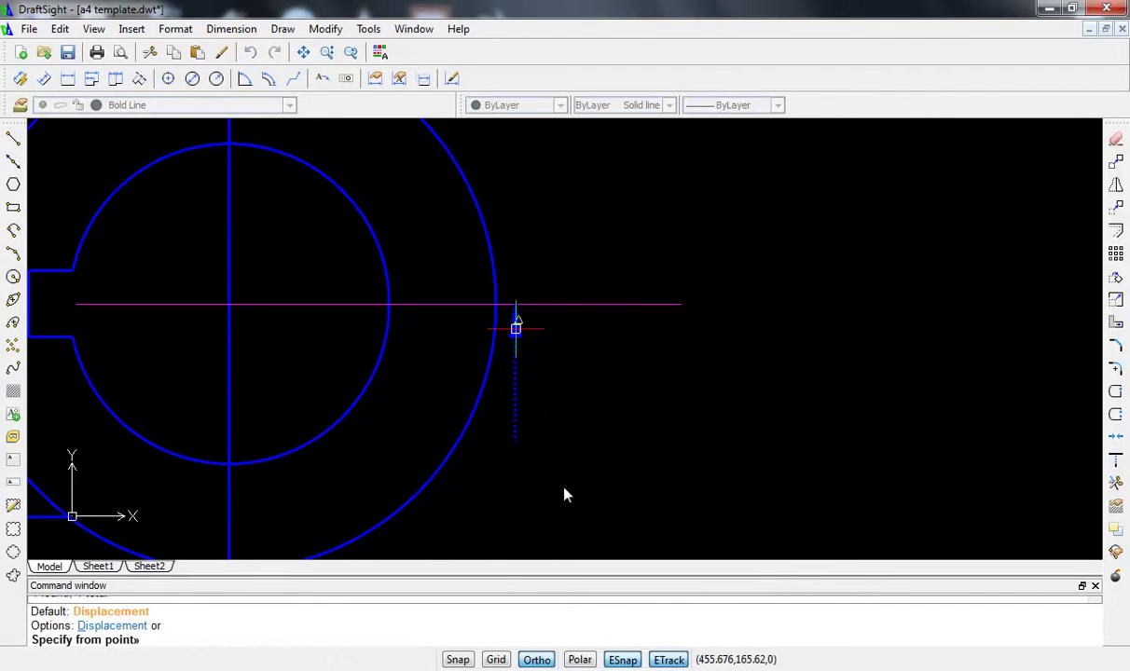
{"action": "left_click", "coordinate": [516, 305]}
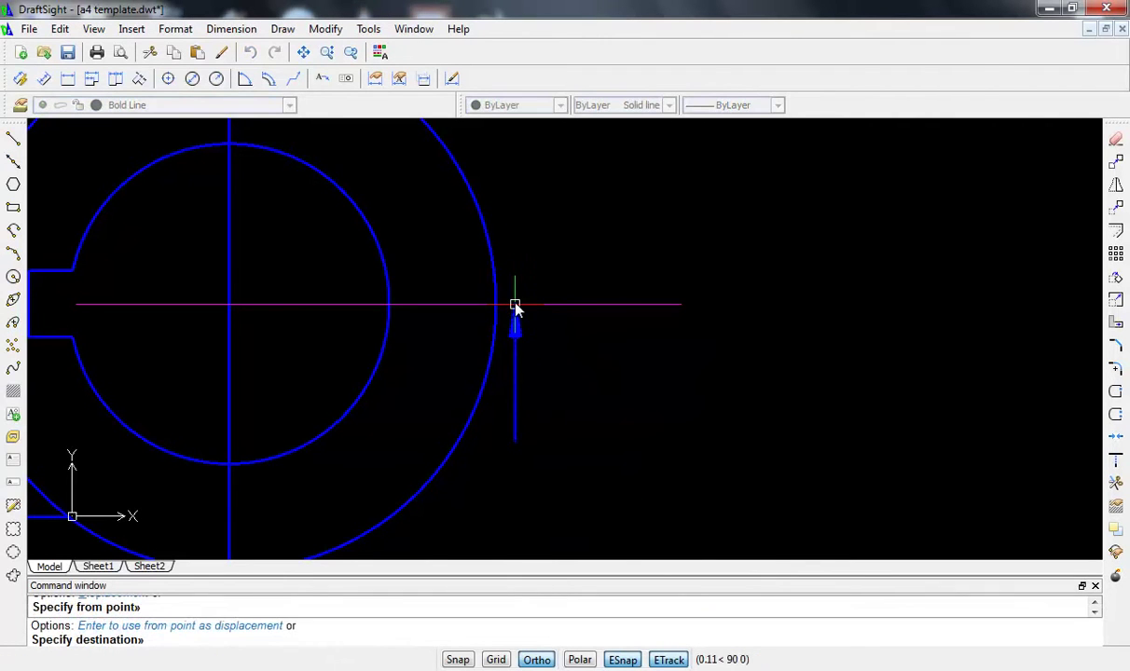
{"action": "left_click", "coordinate": [588, 307]}
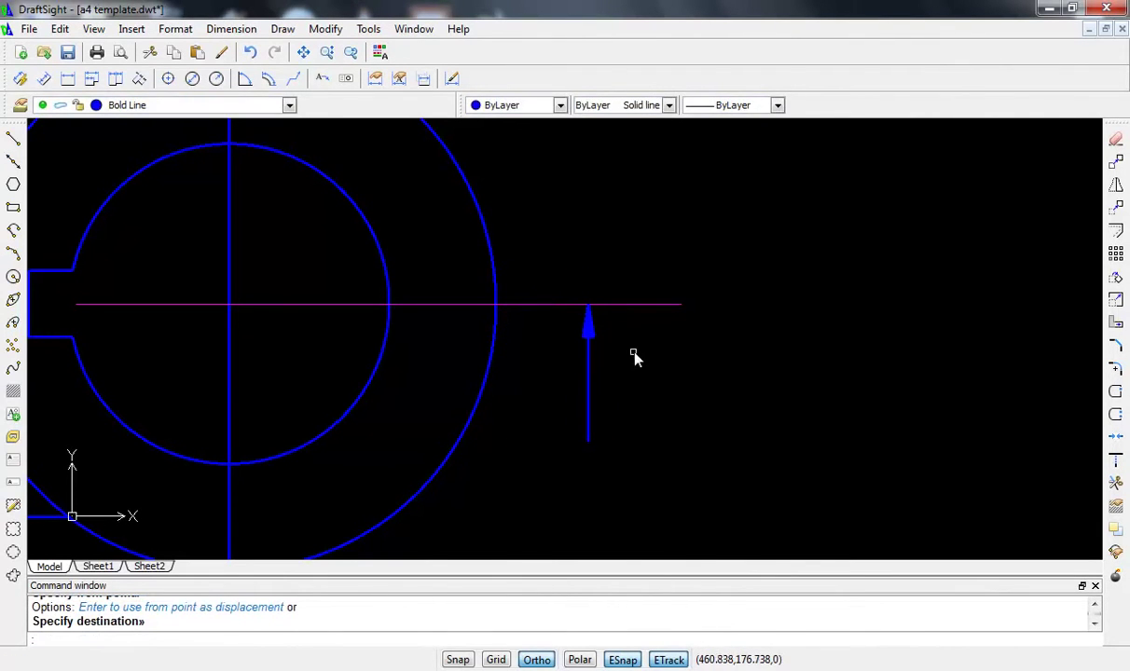
- Put the centre-line extension right of the circle on the Bold Line layer
{"action": "scroll", "coordinate": [634, 356], "scroll_direction": "down", "scroll_amount": 1}
{"action": "left_click", "coordinate": [641, 313]}
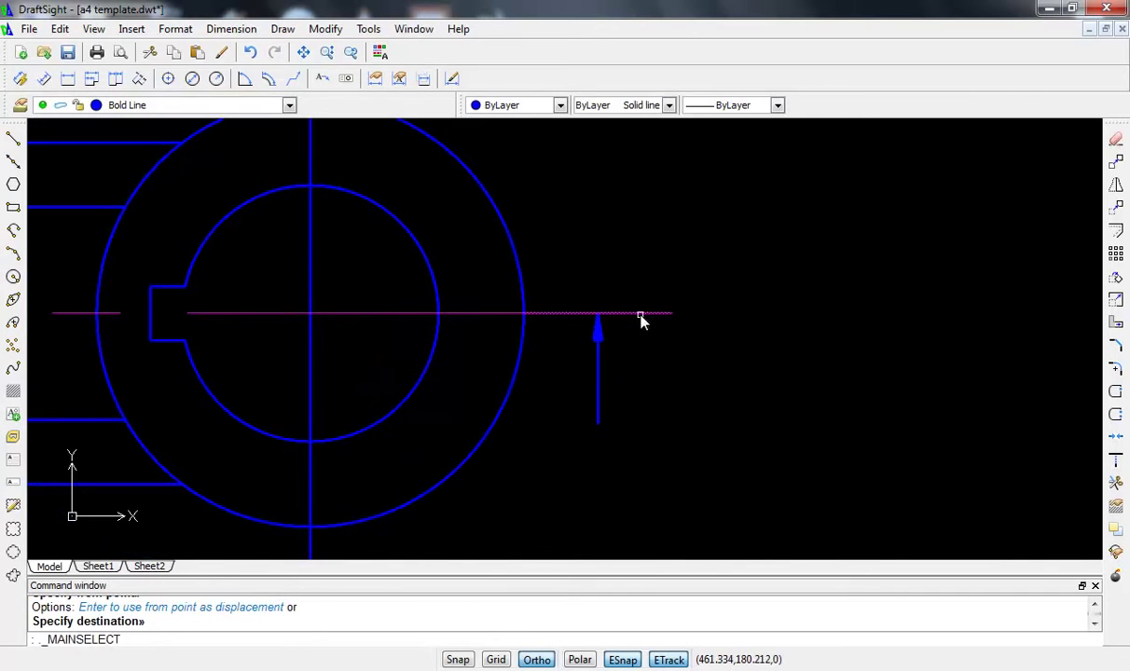
{"action": "left_click", "coordinate": [210, 105]}
{"action": "left_click", "coordinate": [201, 141]}
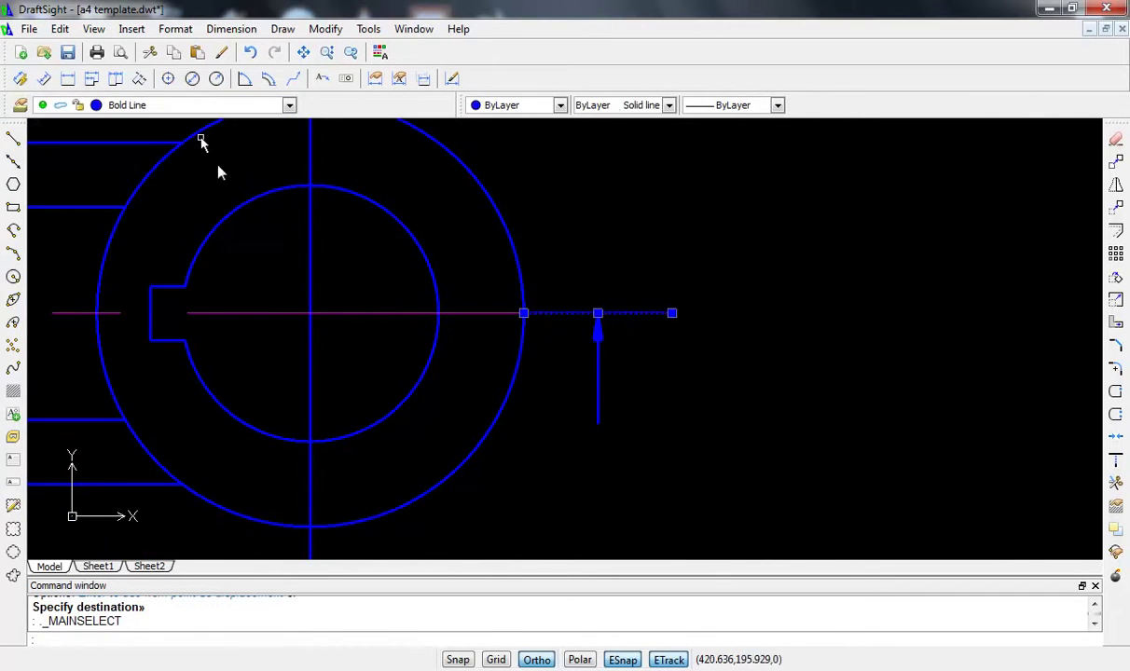
{"action": "key", "text": "Escape"}
- Put the centre-line extension left of the plate on the Bold Line layer
{"action": "scroll", "coordinate": [504, 408], "scroll_direction": "down", "scroll_amount": 1}
{"action": "scroll", "coordinate": [504, 407], "scroll_direction": "down", "scroll_amount": 1}
{"action": "middle_click_drag", "start_coordinate": [514, 411], "coordinate": [705, 403]}
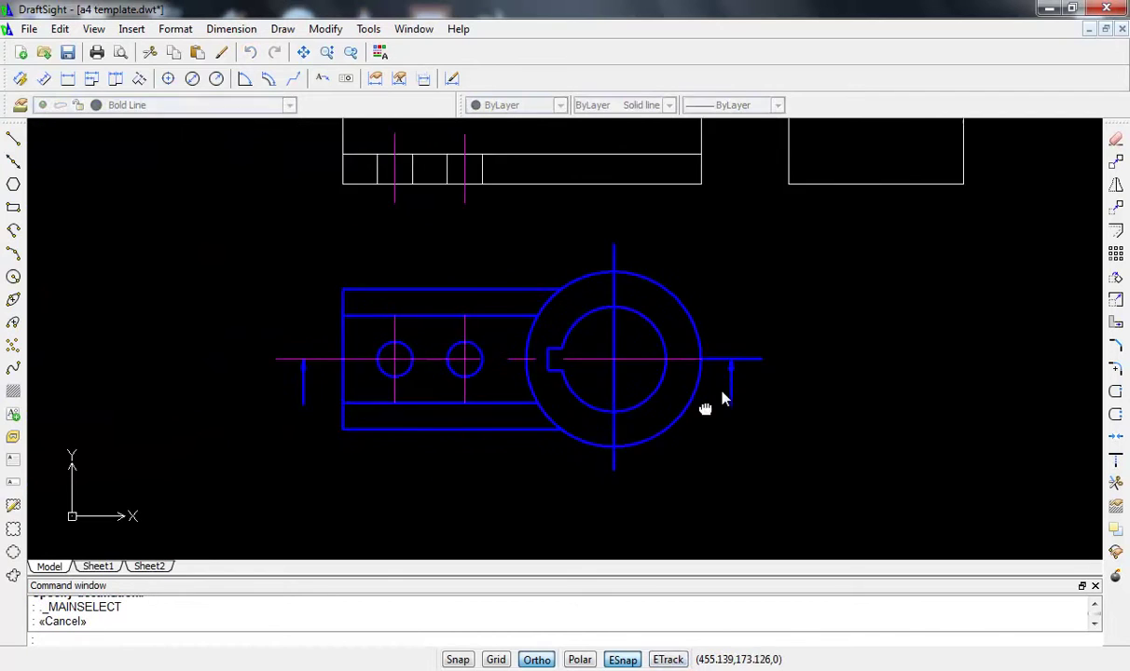
{"action": "scroll", "coordinate": [337, 338], "scroll_direction": "up", "scroll_amount": 1}
{"action": "left_click", "coordinate": [354, 357]}
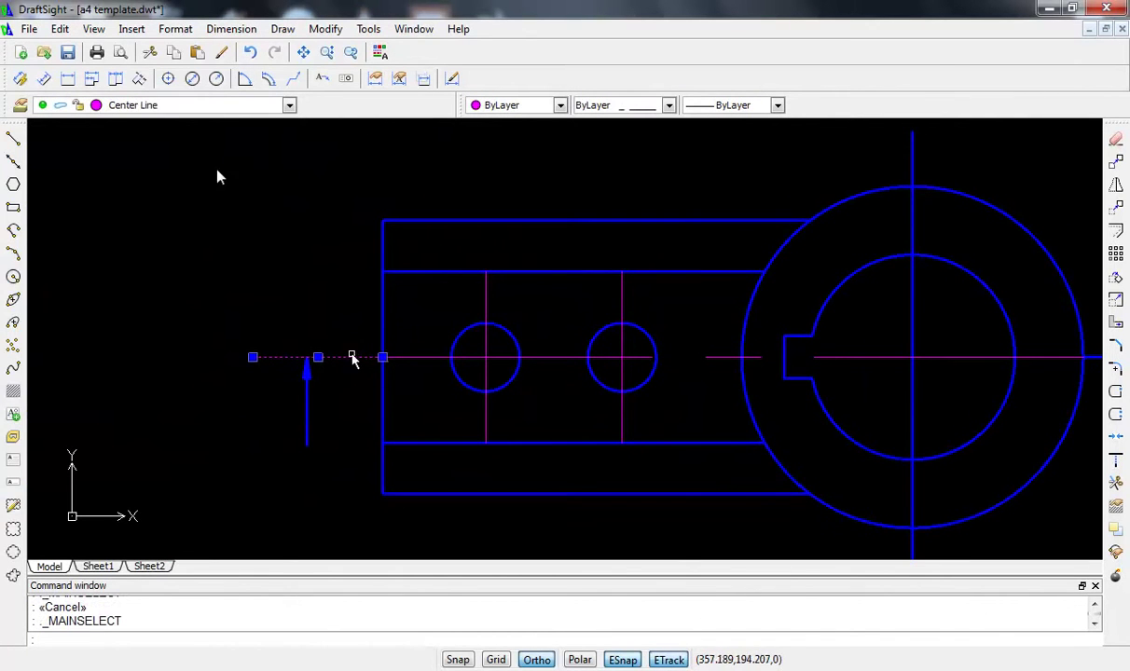
{"action": "left_click", "coordinate": [151, 108]}
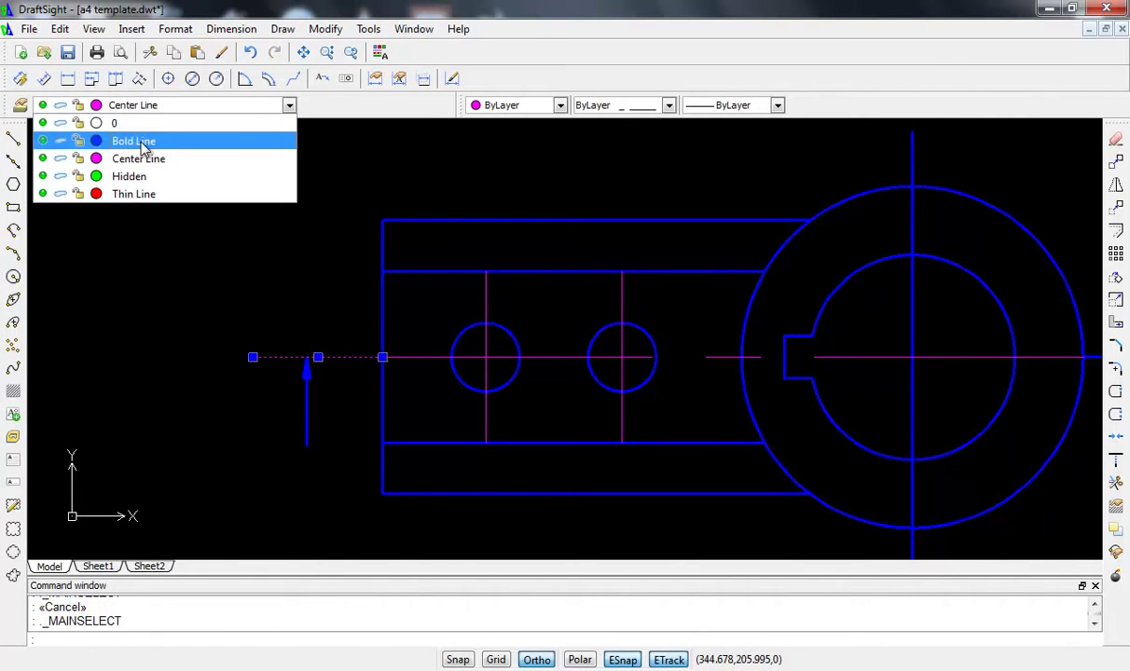
{"action": "left_click", "coordinate": [144, 143]}
{"action": "key", "text": "Escape"}
{"action": "scroll", "coordinate": [308, 429], "scroll_direction": "up", "scroll_amount": 1}
{"action": "middle_click_drag", "start_coordinate": [294, 444], "coordinate": [307, 332]}
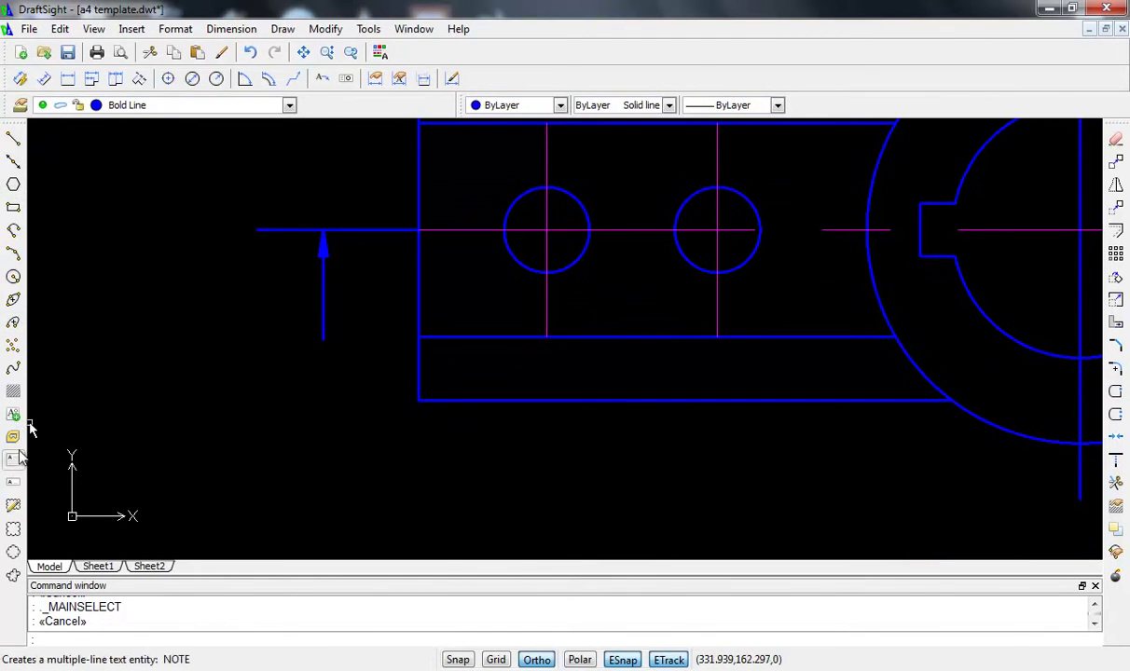
- Create a note box beside the left arrow using Andalus font, height 3, oblique 15
{"action": "left_click", "coordinate": [20, 436]}
{"action": "left_click", "coordinate": [267, 298]}
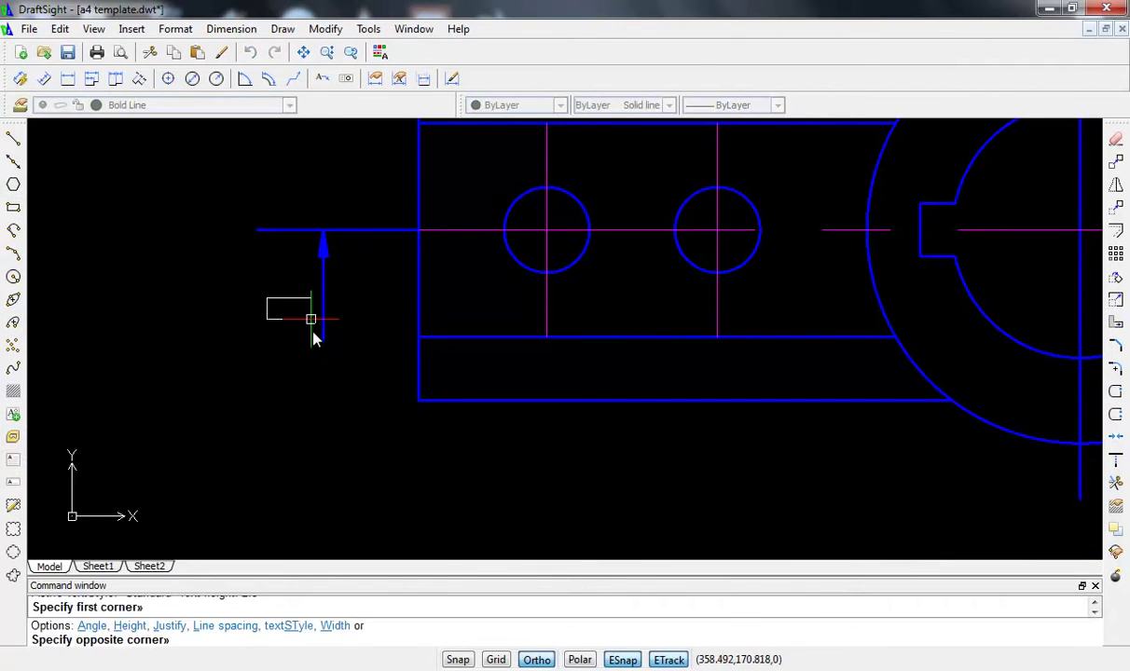
{"action": "left_click", "coordinate": [308, 343]}
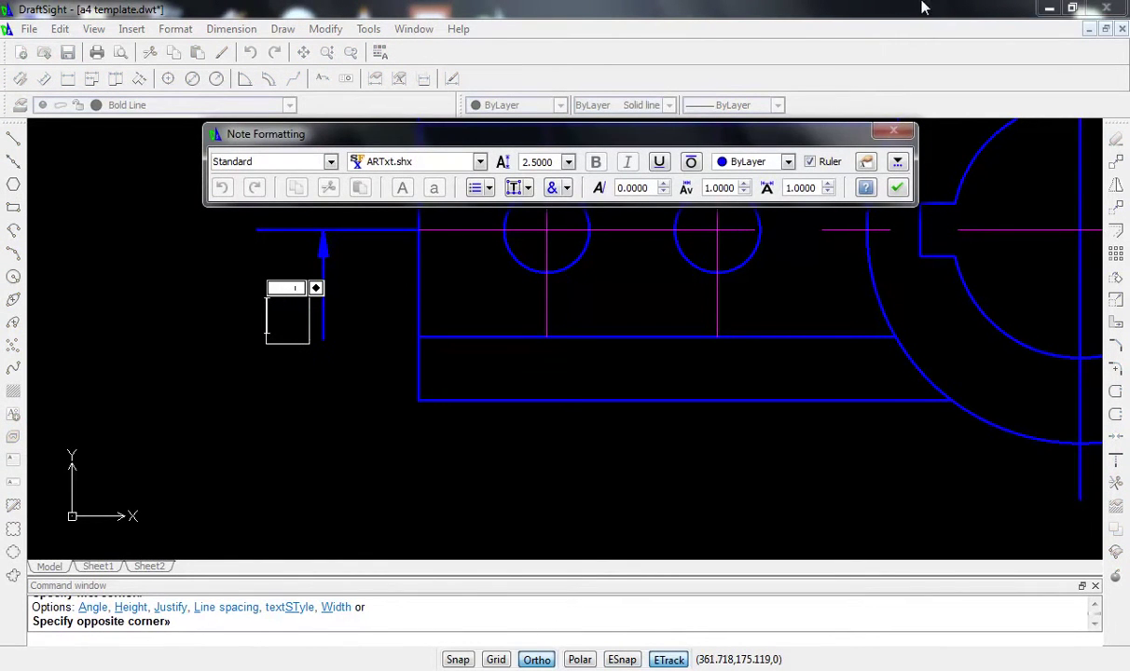
{"action": "left_click", "coordinate": [450, 162]}
{"action": "scroll", "coordinate": [424, 262], "scroll_direction": "down", "scroll_amount": 2}
{"action": "scroll", "coordinate": [410, 267], "scroll_direction": "down", "scroll_amount": 1}
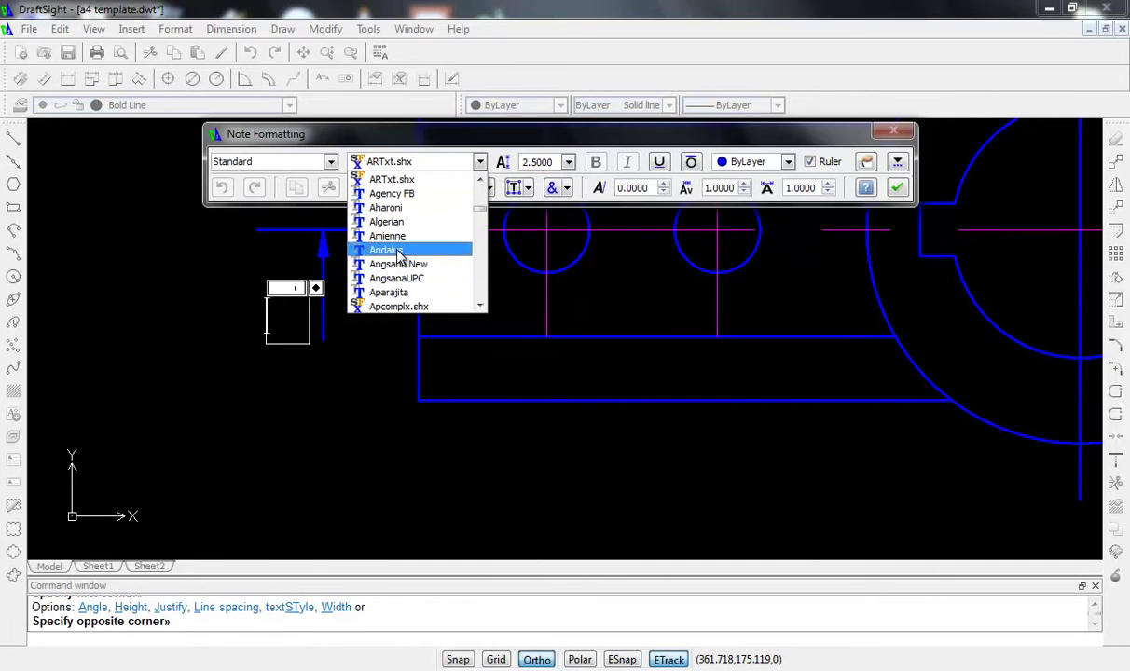
{"action": "left_click", "coordinate": [399, 251]}
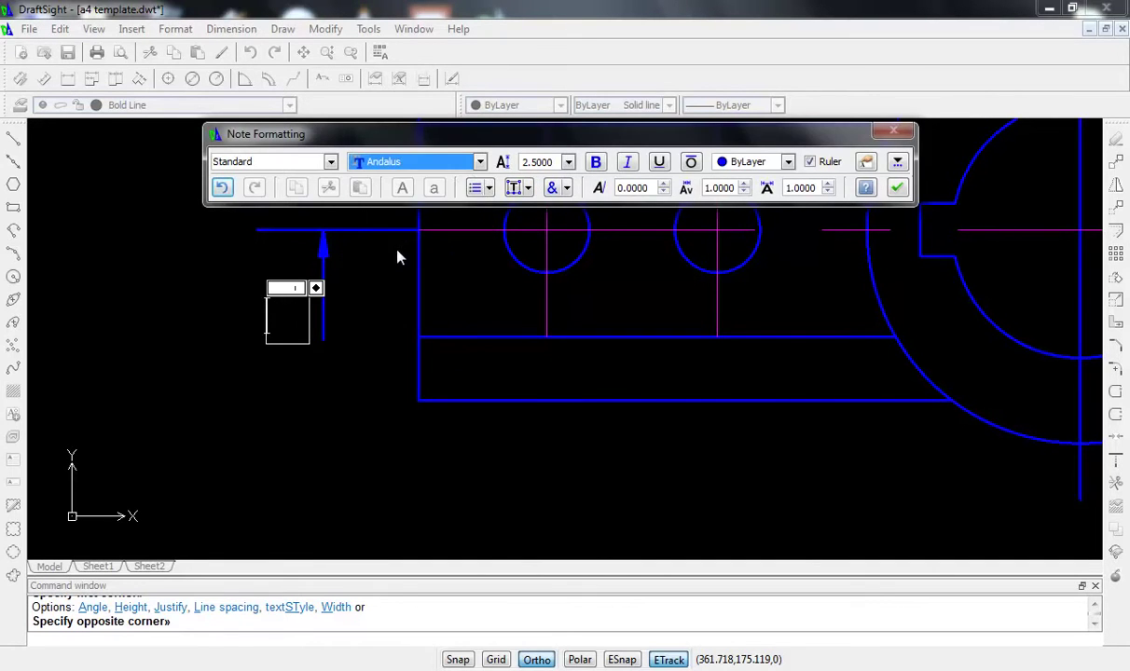
{"action": "left_click", "coordinate": [534, 162]}
{"action": "key", "text": "BackSpace"}
{"action": "key", "text": "BackSpace"}
{"action": "key", "text": "BackSpace"}
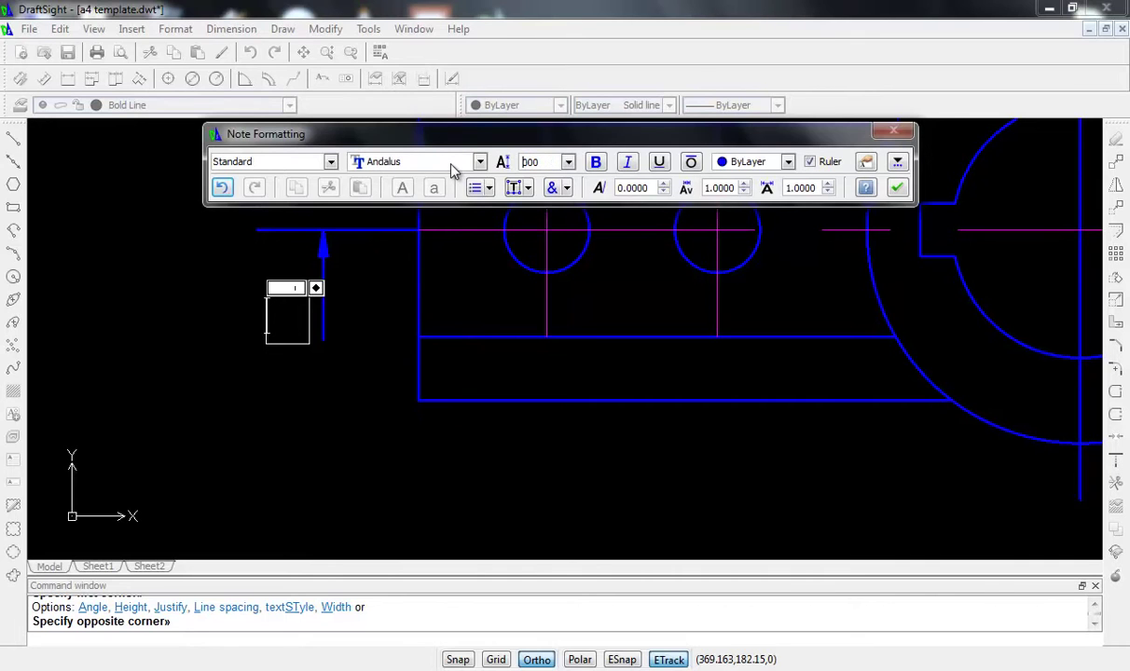
{"action": "type", "text": "3."}
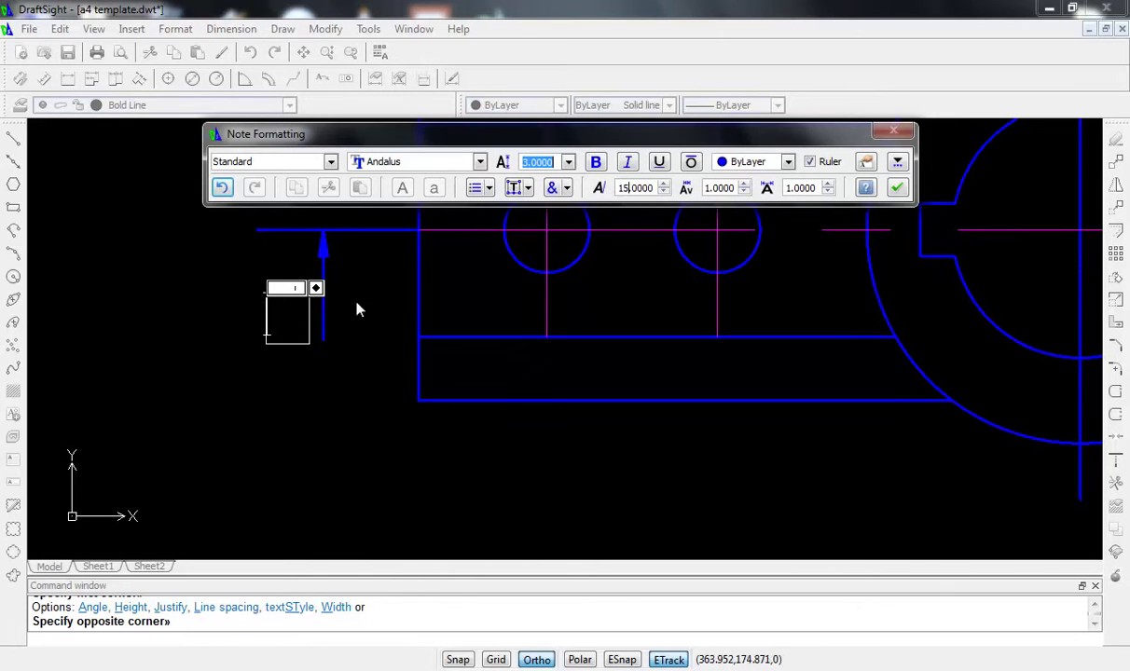
{"action": "left_click", "coordinate": [276, 315]}
- Enter the letter A in the note and drag the label closer to the arrow
{"action": "type", "text": "f"}
{"action": "type", "text": "A"}
{"action": "key", "text": "BackSpace"}
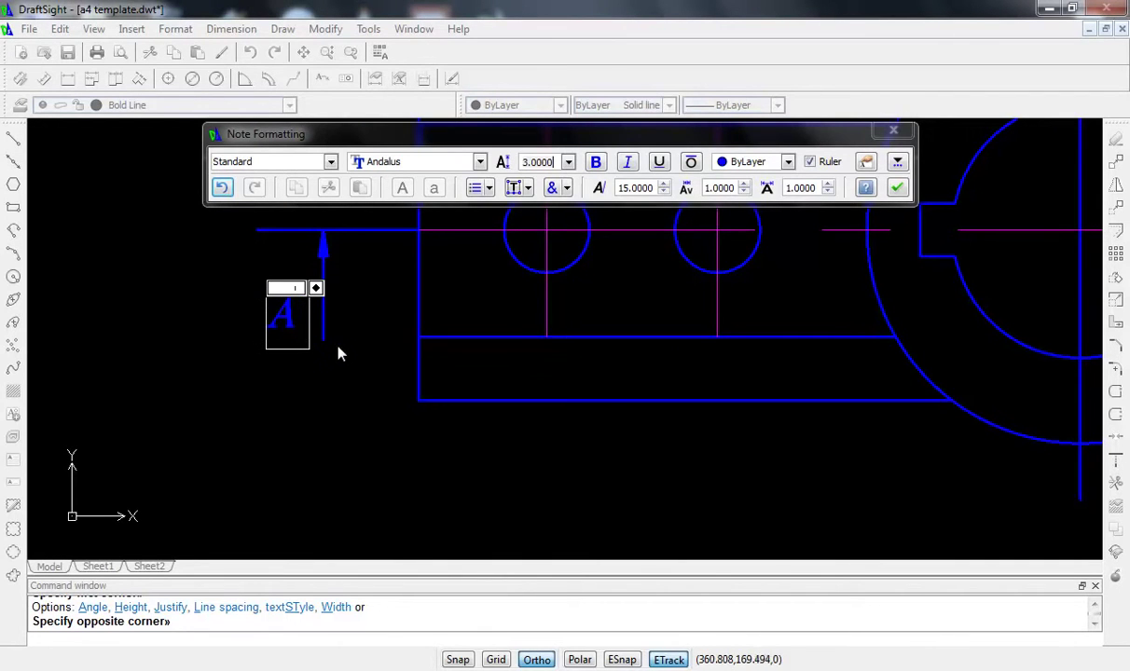
{"action": "left_click", "coordinate": [355, 328]}
{"action": "left_click", "coordinate": [289, 321]}
{"action": "left_click_drag", "start_coordinate": [290, 320], "coordinate": [330, 353]}
- Copy the A label with the arrow end as base point and paste it at the centre line's right end
{"action": "left_click", "coordinate": [302, 334]}
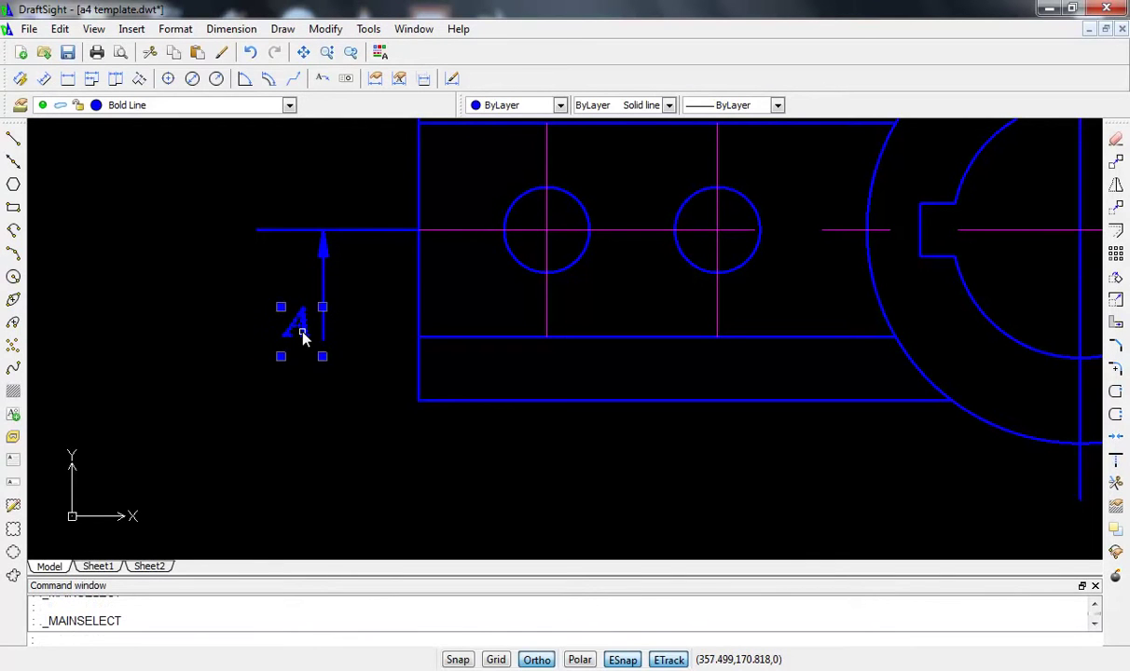
{"action": "right_click", "coordinate": [302, 334]}
{"action": "left_click", "coordinate": [369, 426]}
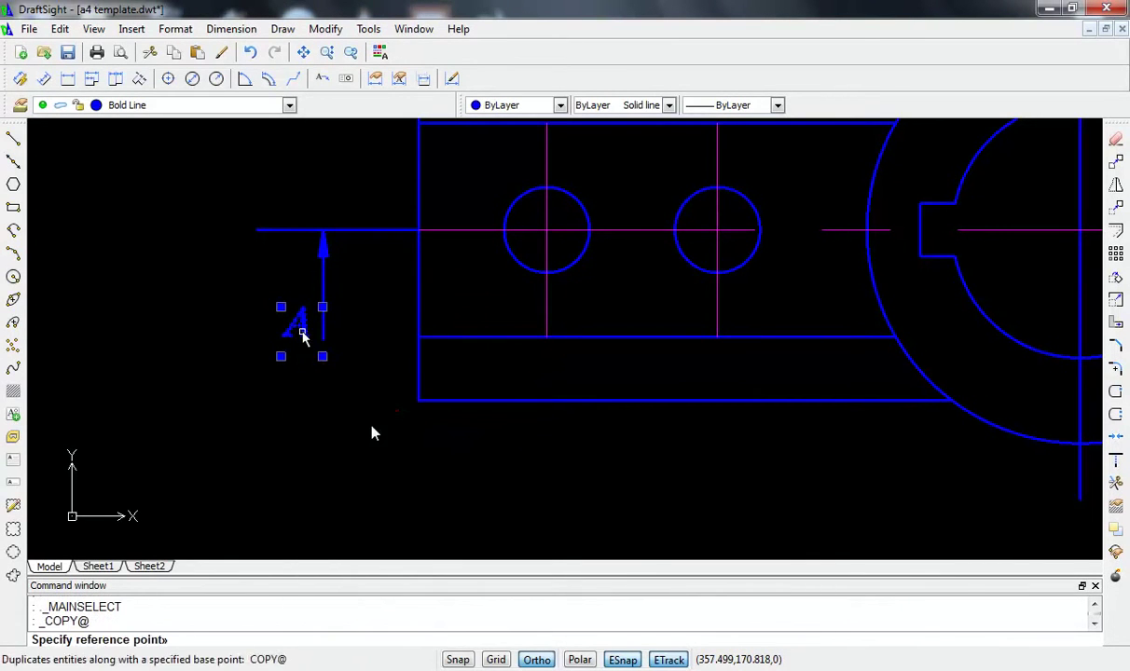
{"action": "left_click", "coordinate": [323, 239]}
{"action": "scroll", "coordinate": [384, 318], "scroll_direction": "down", "scroll_amount": 3}
{"action": "middle_click_drag", "start_coordinate": [382, 327], "coordinate": [94, 336]}
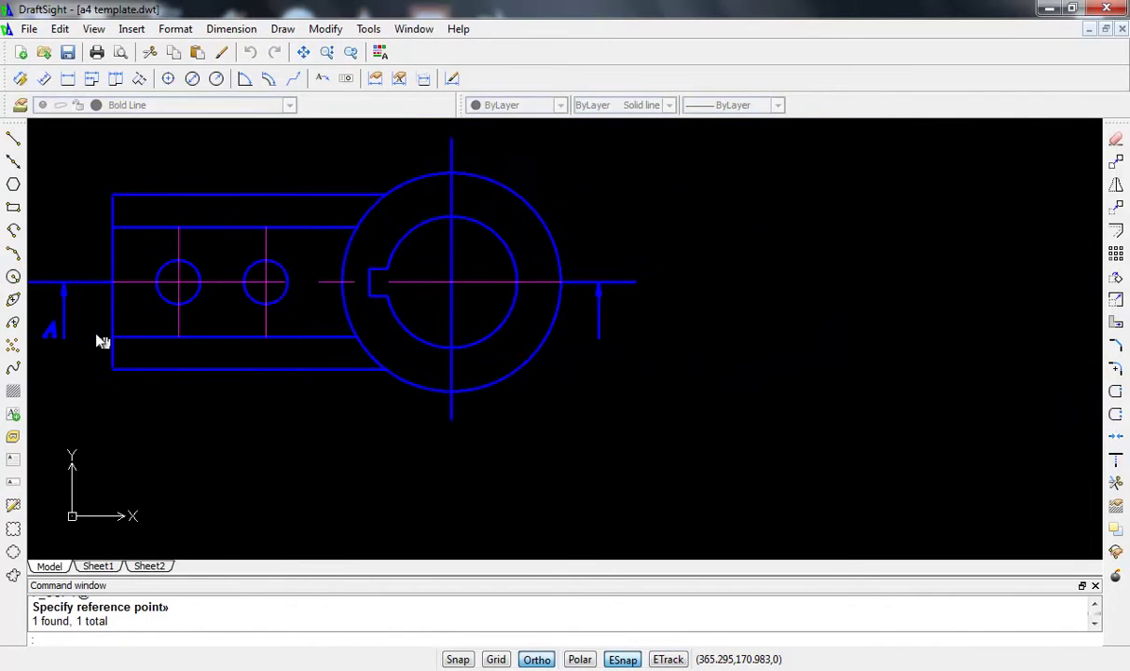
{"action": "key", "text": "ctrl+v"}
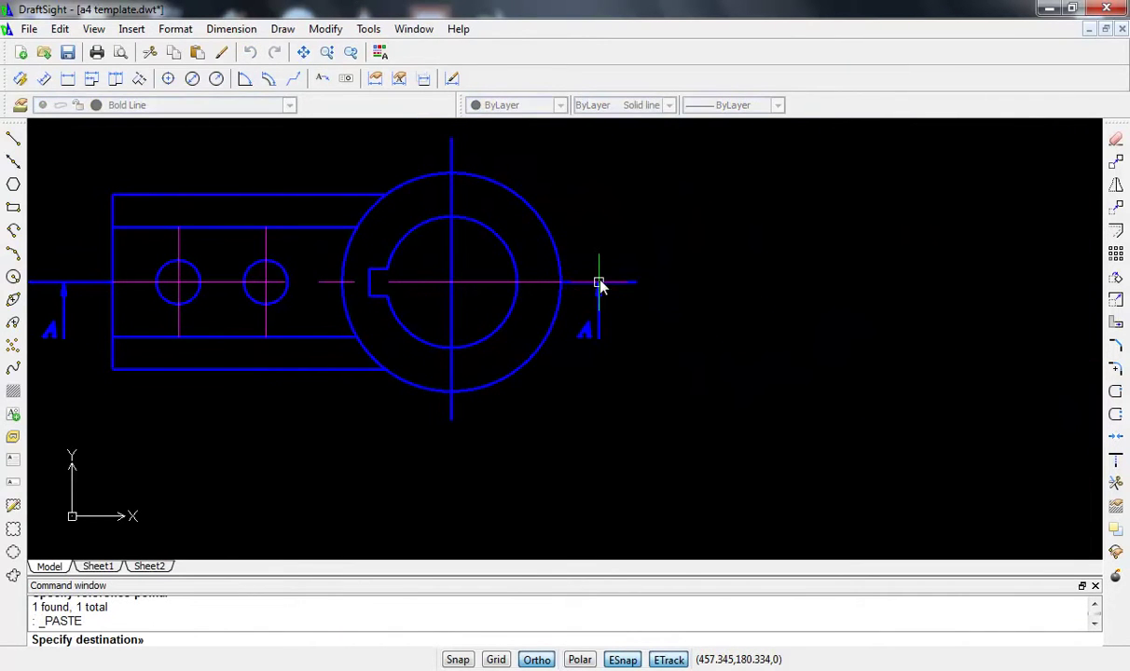
{"action": "left_click", "coordinate": [600, 284]}
- Zoom and pan so the part and its top view are both visible
{"action": "scroll", "coordinate": [580, 391], "scroll_direction": "down", "scroll_amount": 2}
{"action": "middle_click_drag", "start_coordinate": [565, 390], "coordinate": [611, 385]}
{"action": "scroll", "coordinate": [588, 328], "scroll_direction": "up", "scroll_amount": 1}
{"action": "scroll", "coordinate": [593, 311], "scroll_direction": "up", "scroll_amount": 2}
{"action": "scroll", "coordinate": [593, 310], "scroll_direction": "up", "scroll_amount": 1}
{"action": "scroll", "coordinate": [593, 310], "scroll_direction": "down", "scroll_amount": 1}
{"action": "scroll", "coordinate": [580, 308], "scroll_direction": "down", "scroll_amount": 1}
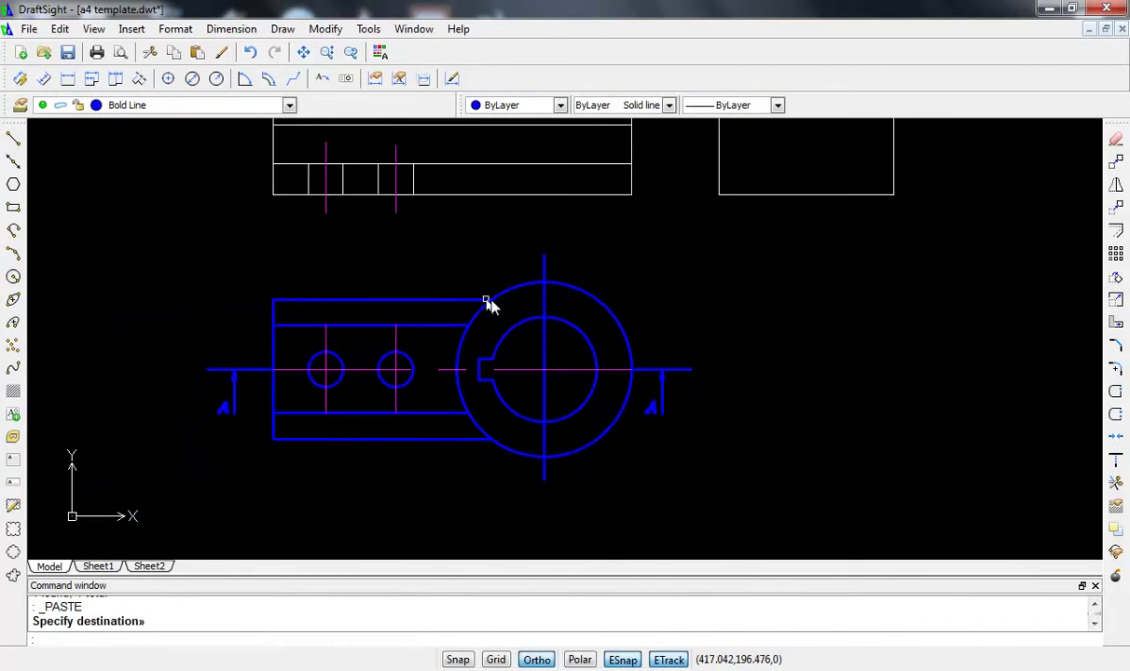
{"action": "middle_click_drag", "start_coordinate": [487, 303], "coordinate": [548, 284]}
{"action": "mouse_move", "coordinate": [511, 207]}
{"action": "middle_mouse_down"}
{"action": "mouse_move", "coordinate": [511, 347]}
{"action": "mouse_move", "coordinate": [454, 320]}
{"action": "middle_mouse_up"}
{"action": "scroll", "coordinate": [510, 347], "scroll_direction": "up", "scroll_amount": 2}
{"action": "scroll", "coordinate": [511, 347], "scroll_direction": "down", "scroll_amount": 1}
{"action": "scroll", "coordinate": [510, 347], "scroll_direction": "down", "scroll_amount": 1}
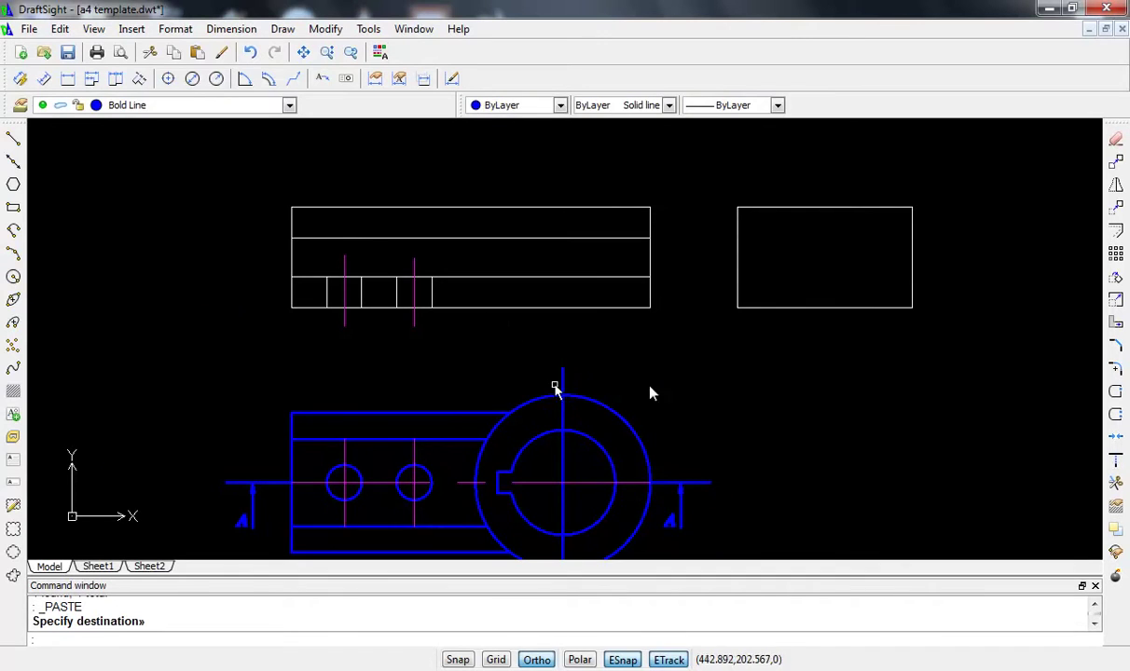
{"action": "middle_click_drag", "start_coordinate": [700, 371], "coordinate": [636, 354]}
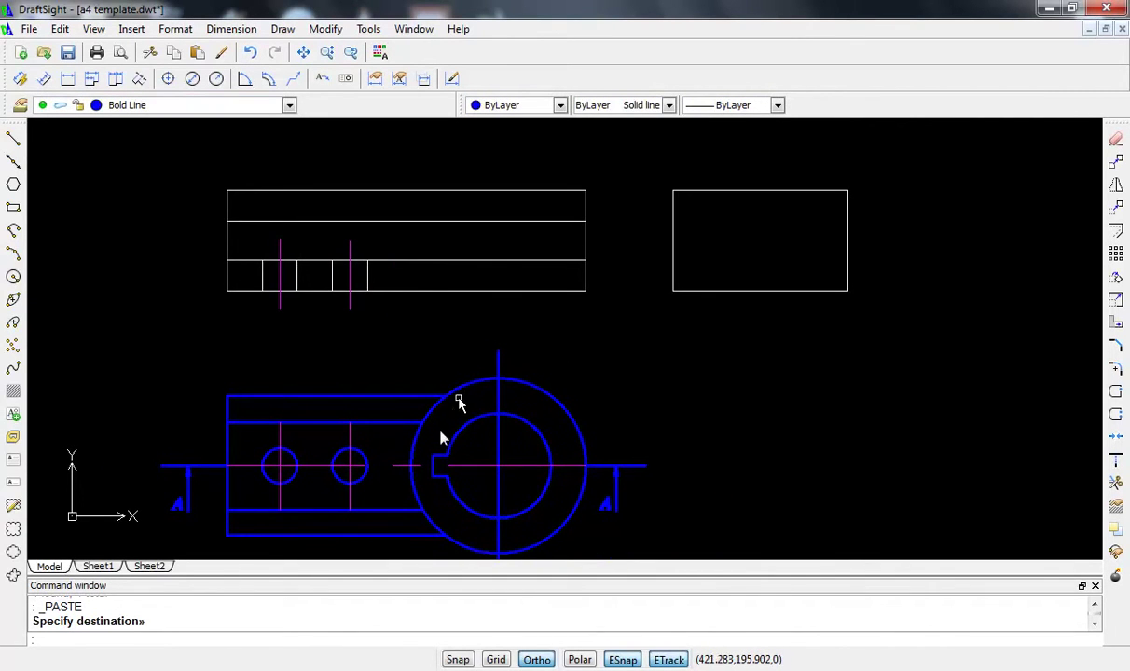
{"action": "scroll", "coordinate": [423, 440], "scroll_direction": "up", "scroll_amount": 2}
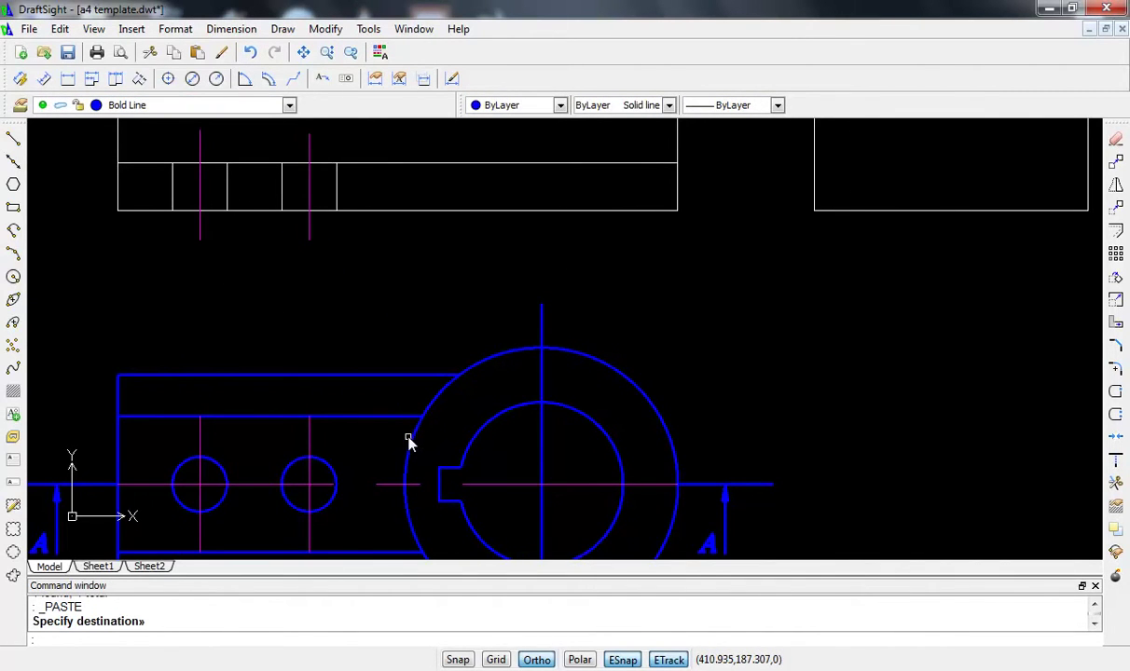
- Draw a vertical projection line from where the outer circle meets the centre line up into the top view
{"action": "type", "text": "l"}
{"action": "key", "text": "Return"}
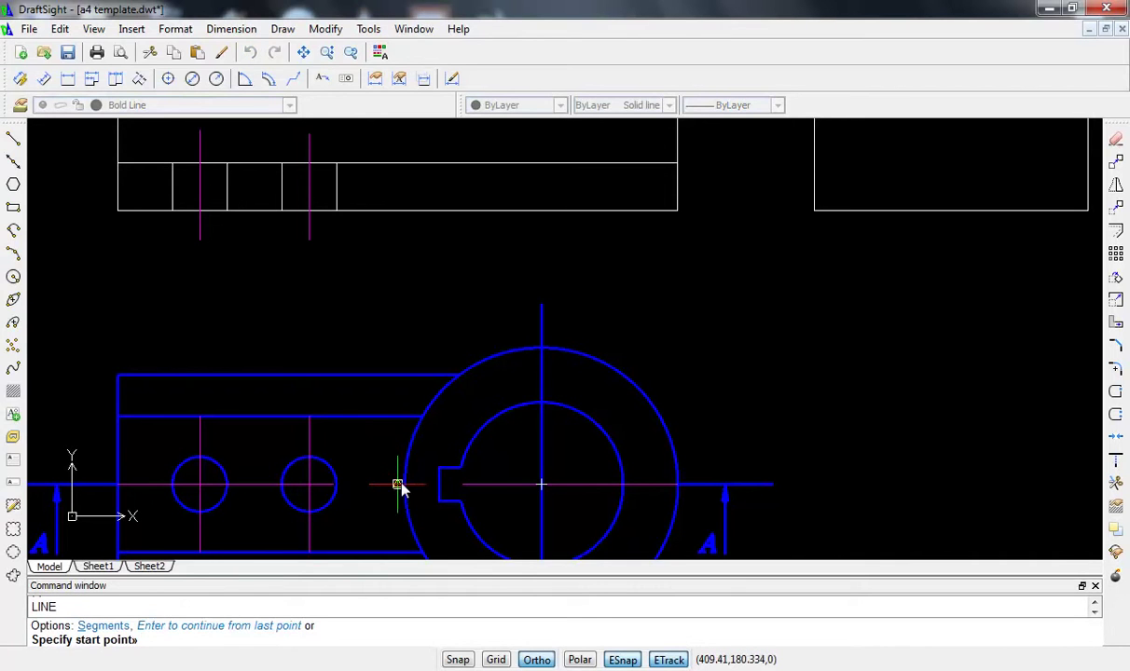
{"action": "left_click", "coordinate": [404, 486]}
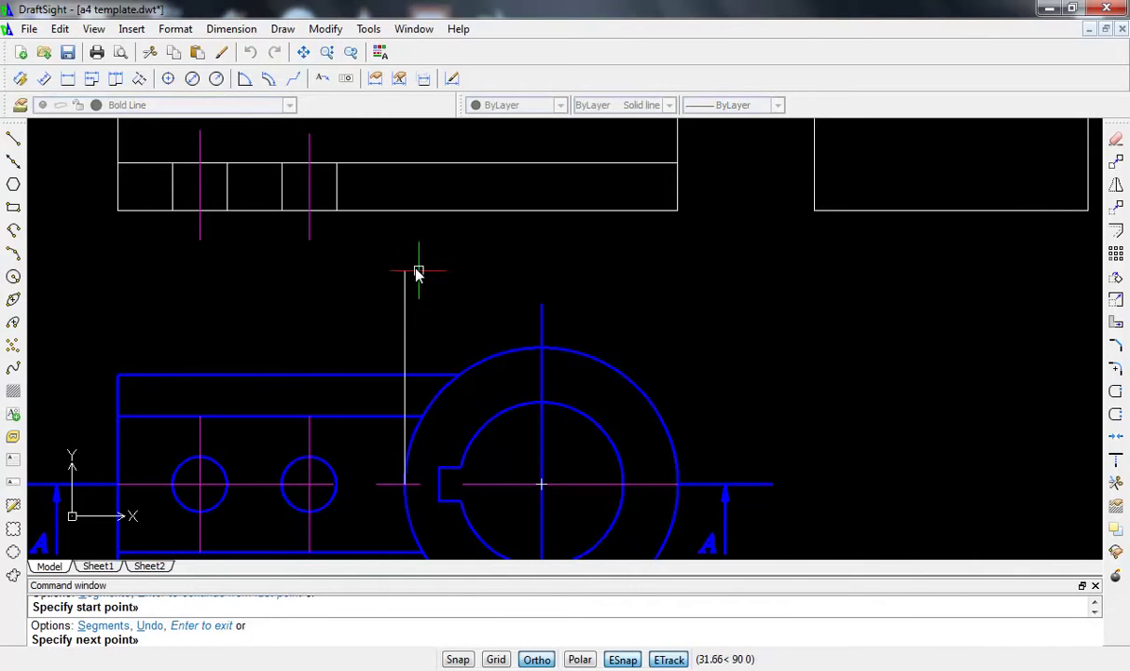
{"action": "scroll", "coordinate": [415, 270], "scroll_direction": "down", "scroll_amount": 2}
{"action": "middle_click_drag", "start_coordinate": [411, 262], "coordinate": [417, 325]}
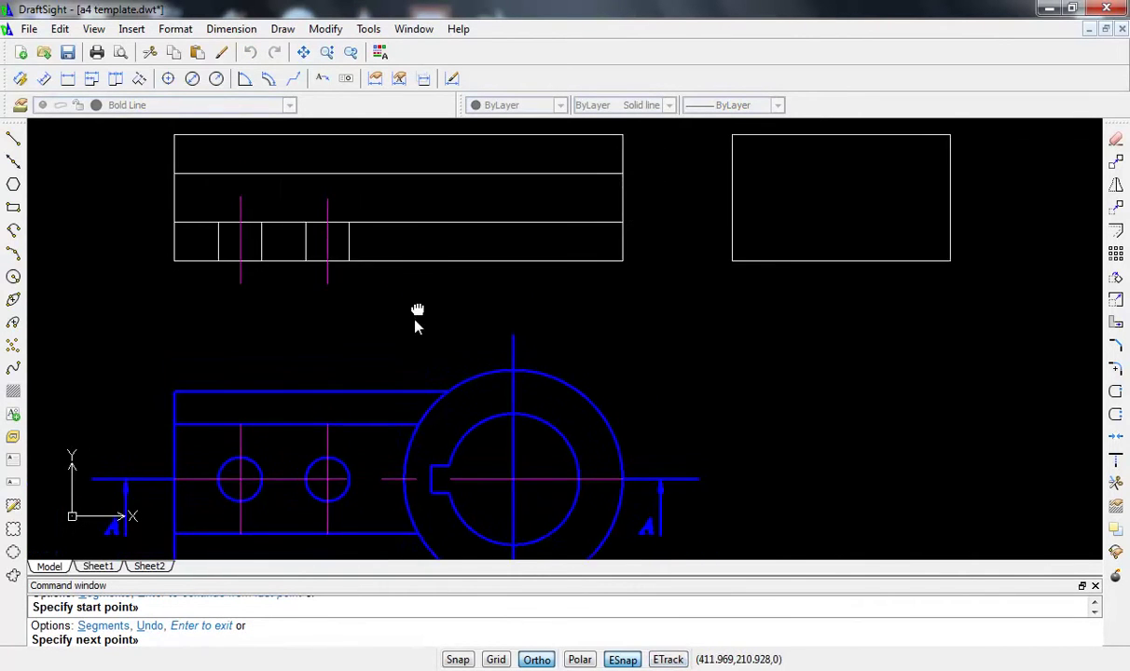
{"action": "left_click", "coordinate": [411, 173]}
{"action": "key", "text": "Escape"}
- Draw a vertical projection line from the keyway notch corner up to the top view
{"action": "key", "text": "Return"}
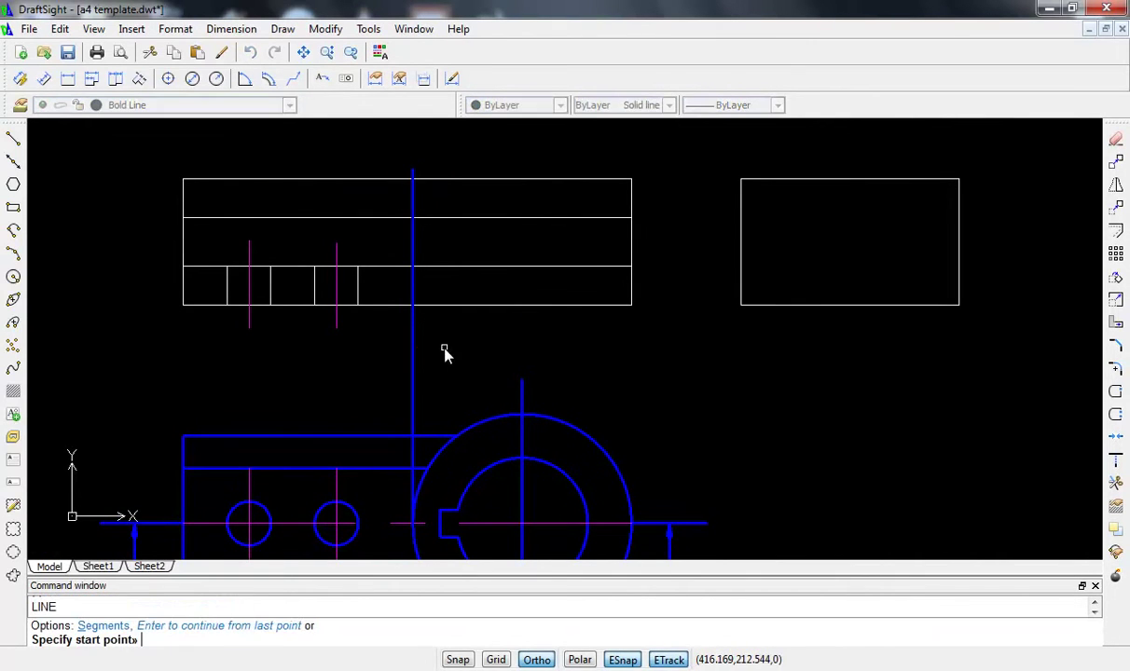
{"action": "left_click", "coordinate": [441, 512]}
{"action": "key", "text": "Escape"}
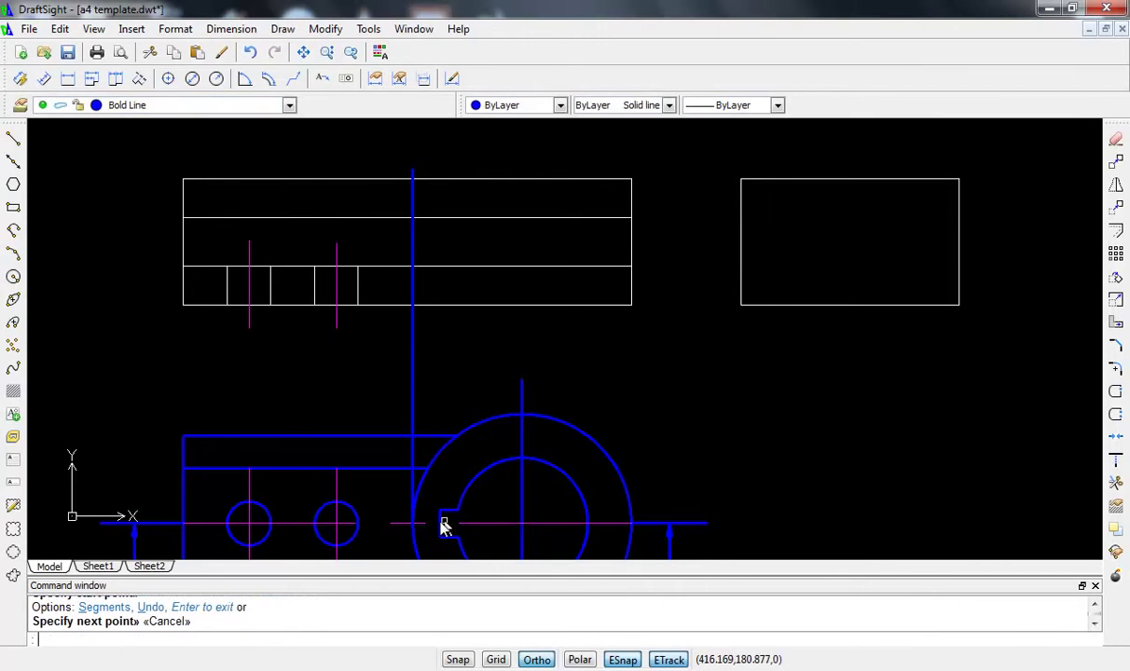
{"action": "scroll", "coordinate": [444, 527], "scroll_direction": "up", "scroll_amount": 5}
{"action": "key", "text": "Return"}
{"action": "left_click", "coordinate": [447, 487]}
{"action": "scroll", "coordinate": [445, 368], "scroll_direction": "down", "scroll_amount": 3}
{"action": "scroll", "coordinate": [452, 336], "scroll_direction": "down", "scroll_amount": 2}
{"action": "middle_click_drag", "start_coordinate": [452, 331], "coordinate": [454, 512]}
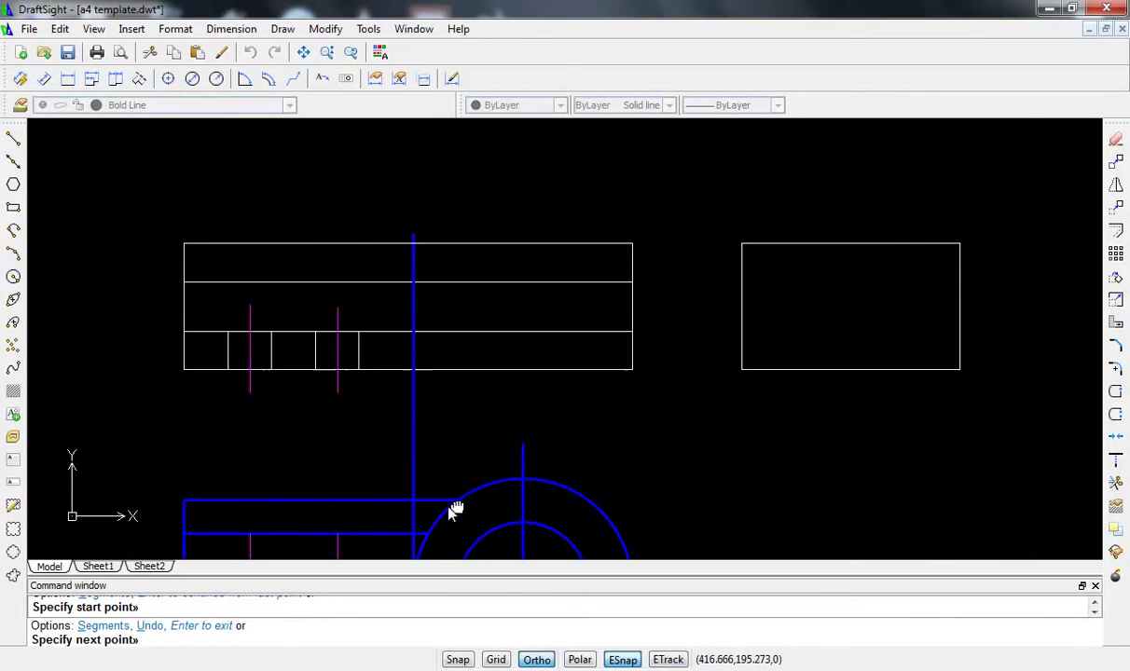
{"action": "left_click", "coordinate": [436, 239]}
{"action": "scroll", "coordinate": [462, 361], "scroll_direction": "down", "scroll_amount": 1}
{"action": "scroll", "coordinate": [456, 415], "scroll_direction": "down", "scroll_amount": 2}
{"action": "middle_click_drag", "start_coordinate": [456, 416], "coordinate": [407, 294]}
{"action": "scroll", "coordinate": [425, 321], "scroll_direction": "up", "scroll_amount": 1}
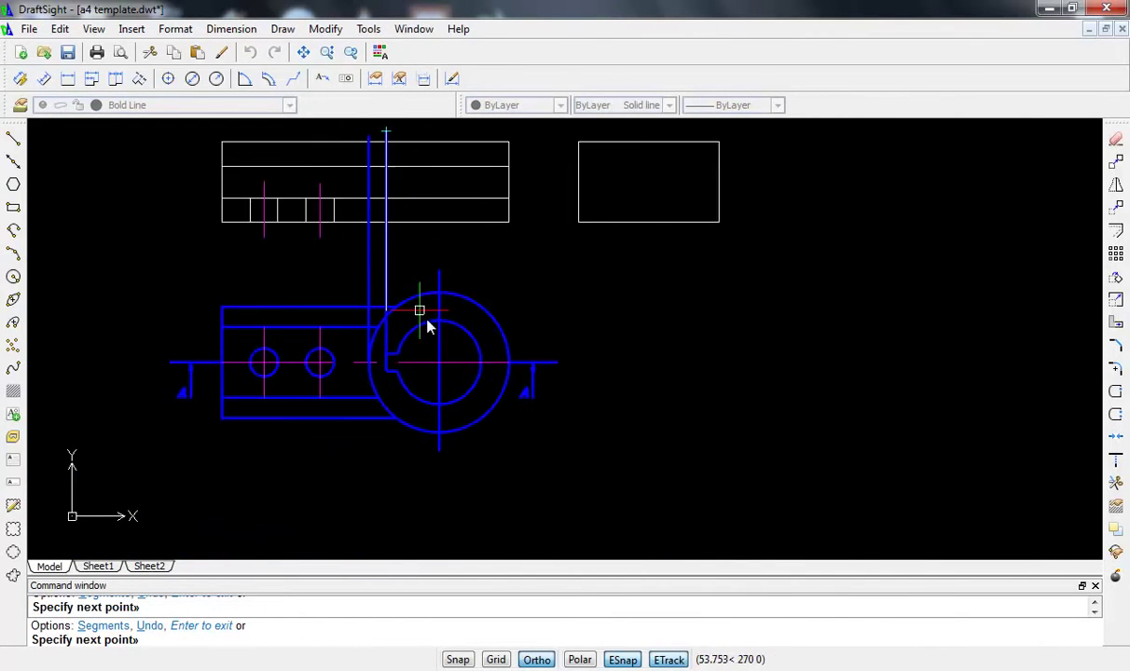
{"action": "scroll", "coordinate": [410, 354], "scroll_direction": "up", "scroll_amount": 3}
{"action": "key", "text": "Escape"}
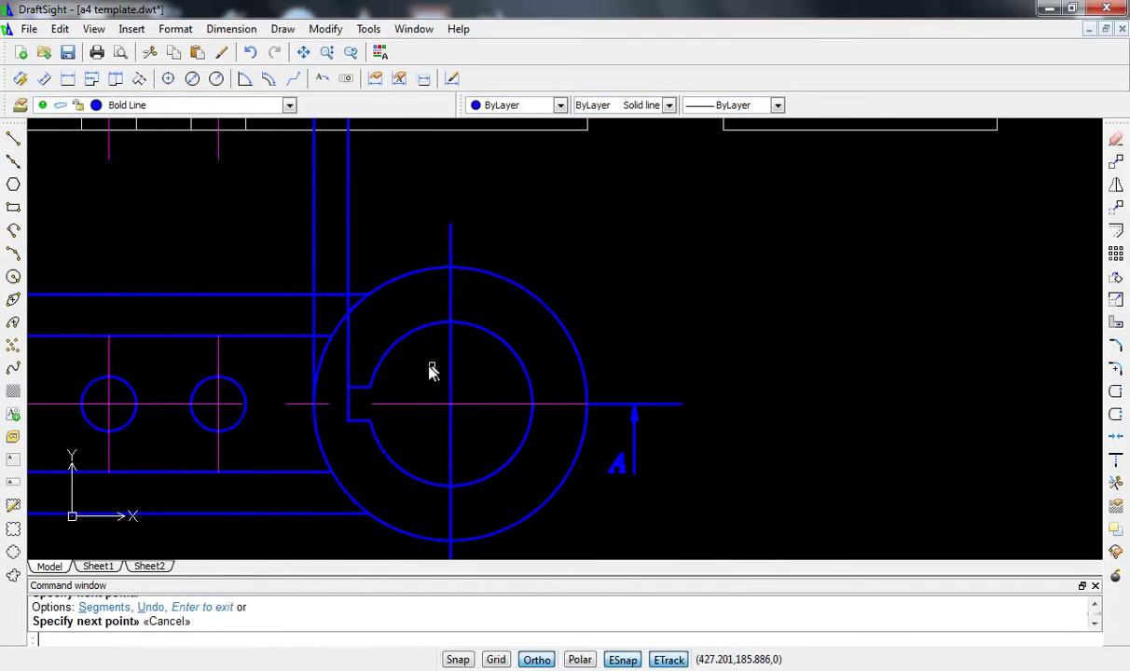
- Draw a vertical projection line from the notch's inner corner up to the top view
{"action": "key", "text": "Return"}
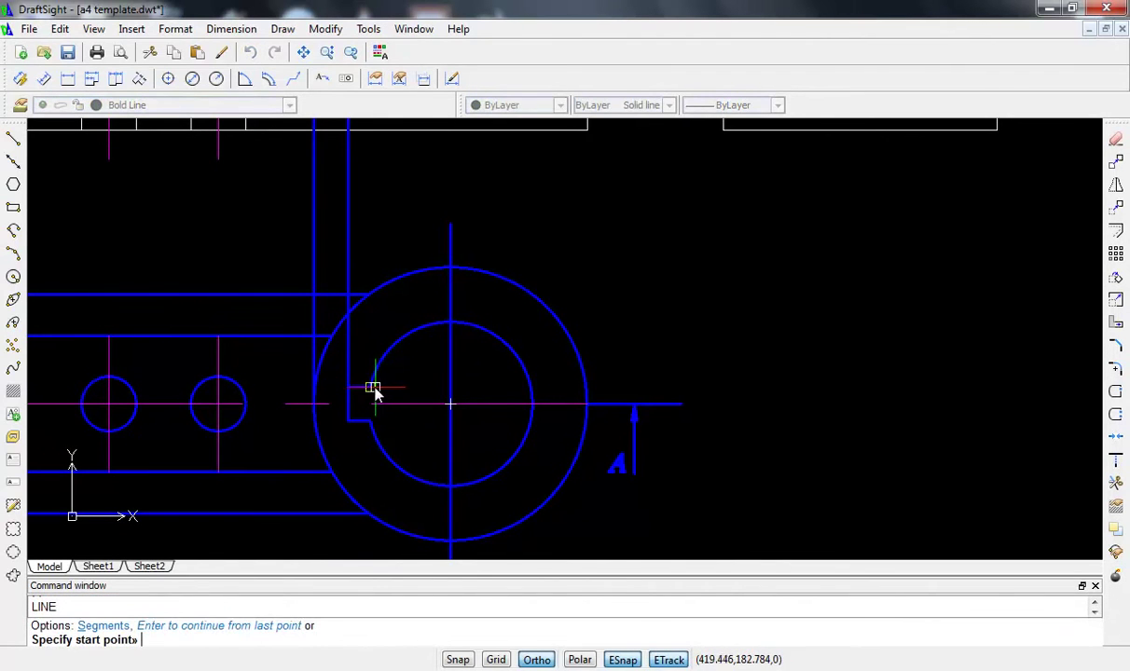
{"action": "left_click", "coordinate": [371, 389]}
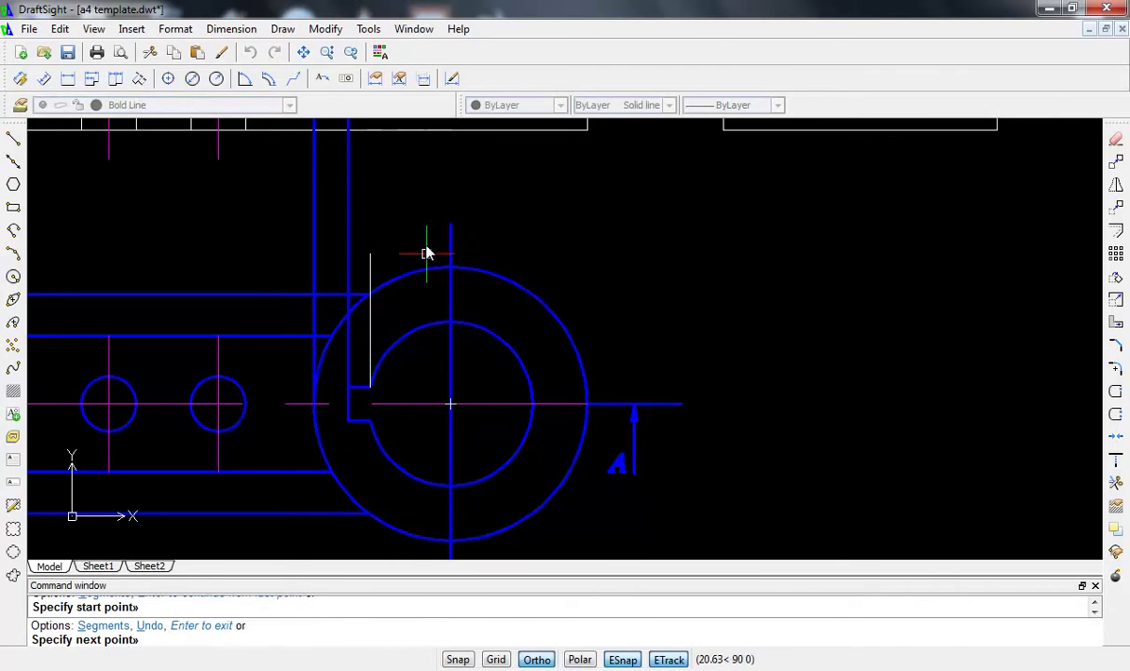
{"action": "scroll", "coordinate": [419, 242], "scroll_direction": "down", "scroll_amount": 3}
{"action": "middle_click_drag", "start_coordinate": [419, 244], "coordinate": [409, 429]}
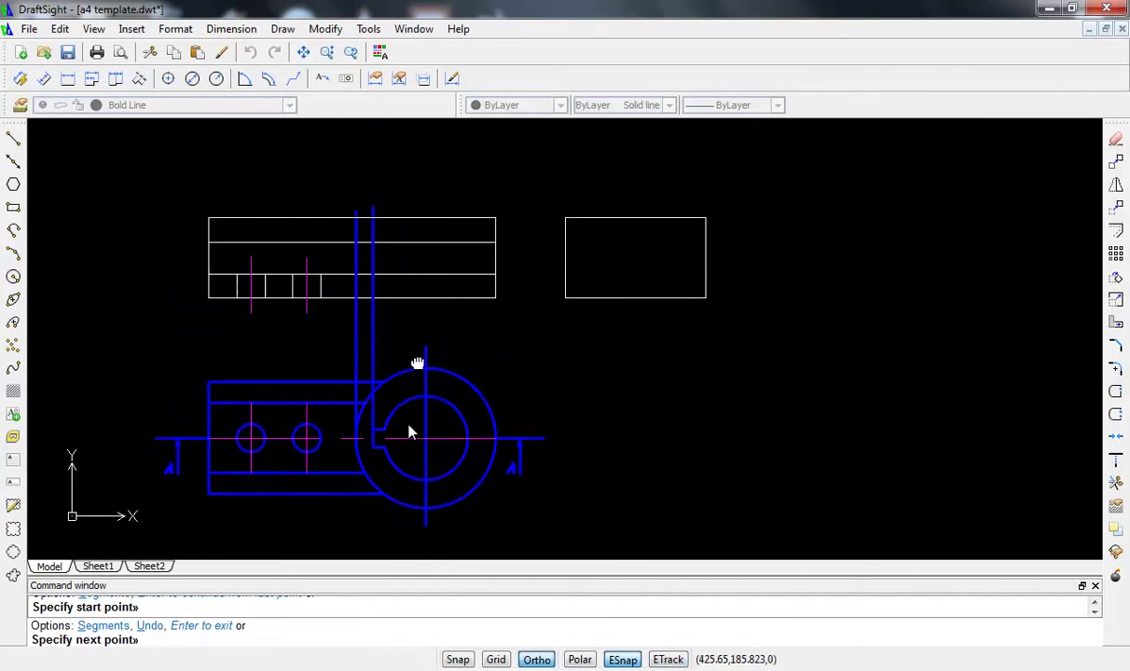
{"action": "left_click", "coordinate": [375, 312]}
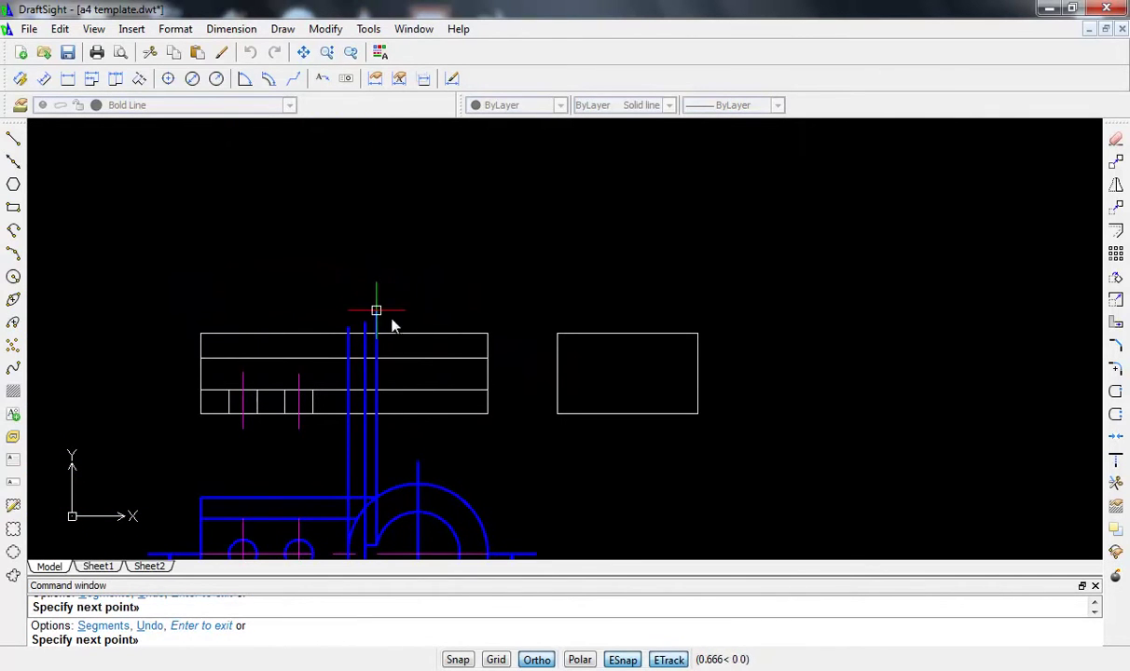
{"action": "key", "text": "Escape"}
{"action": "scroll", "coordinate": [407, 437], "scroll_direction": "down", "scroll_amount": 2}
{"action": "scroll", "coordinate": [368, 282], "scroll_direction": "down", "scroll_amount": 1}
{"action": "scroll", "coordinate": [418, 307], "scroll_direction": "up", "scroll_amount": 5}
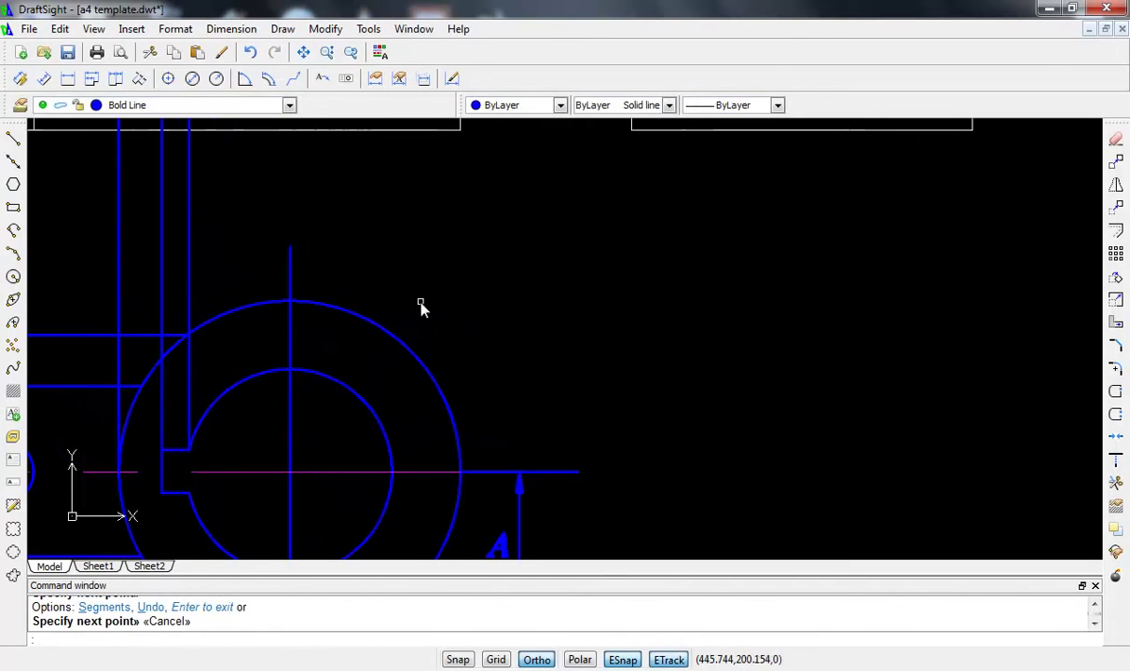
- Draw a vertical projection line from where the inner circle meets the centre line up to the top view
{"action": "key", "text": "Return"}
{"action": "left_click", "coordinate": [393, 472]}
{"action": "scroll", "coordinate": [366, 244], "scroll_direction": "down", "scroll_amount": 1}
{"action": "middle_click_drag", "start_coordinate": [365, 244], "coordinate": [373, 510]}
{"action": "left_click", "coordinate": [373, 216]}
{"action": "key", "text": "Escape"}
{"action": "scroll", "coordinate": [358, 331], "scroll_direction": "down", "scroll_amount": 2}
{"action": "scroll", "coordinate": [346, 361], "scroll_direction": "down", "scroll_amount": 1}
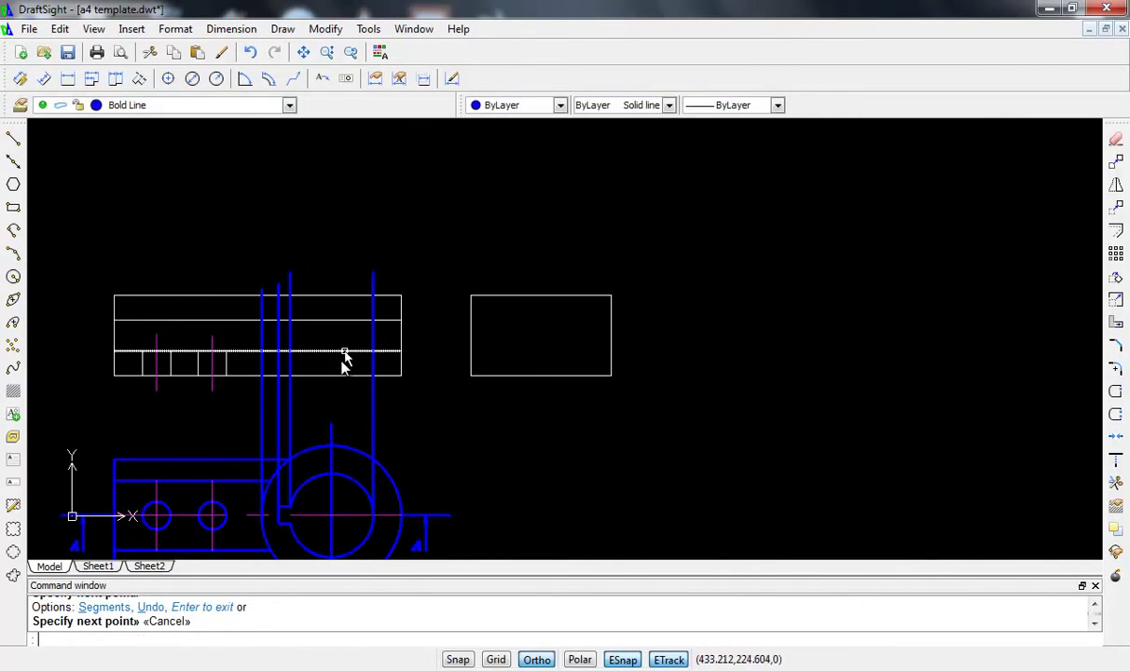
{"action": "middle_click_drag", "start_coordinate": [346, 360], "coordinate": [379, 232]}
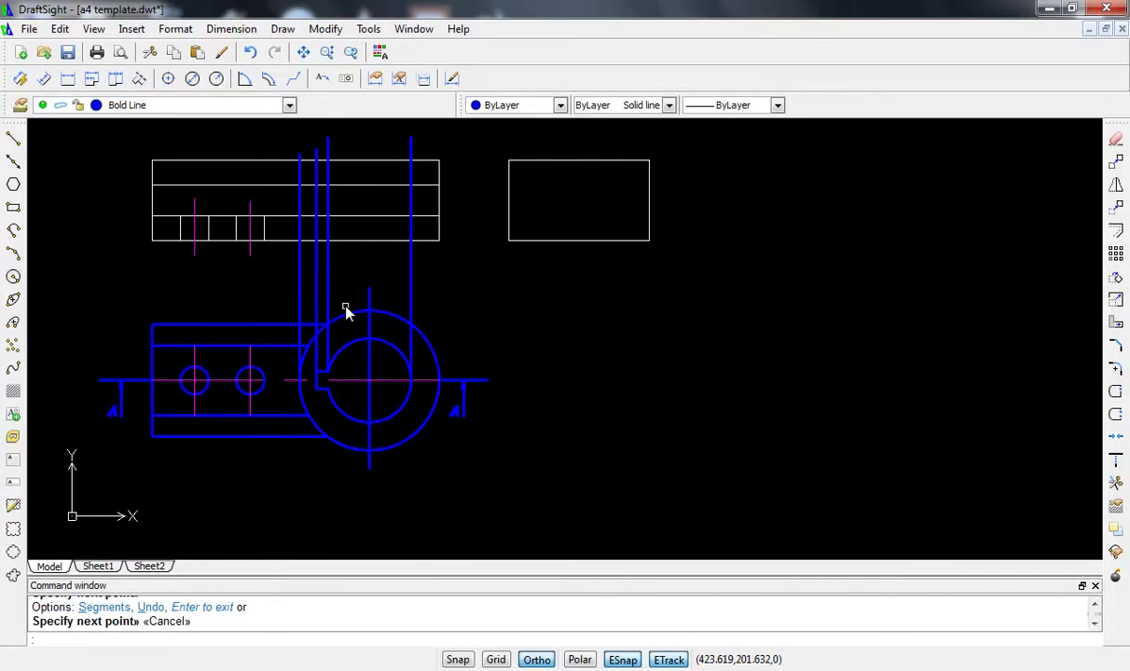
{"action": "middle_click_drag", "start_coordinate": [345, 312], "coordinate": [429, 297]}
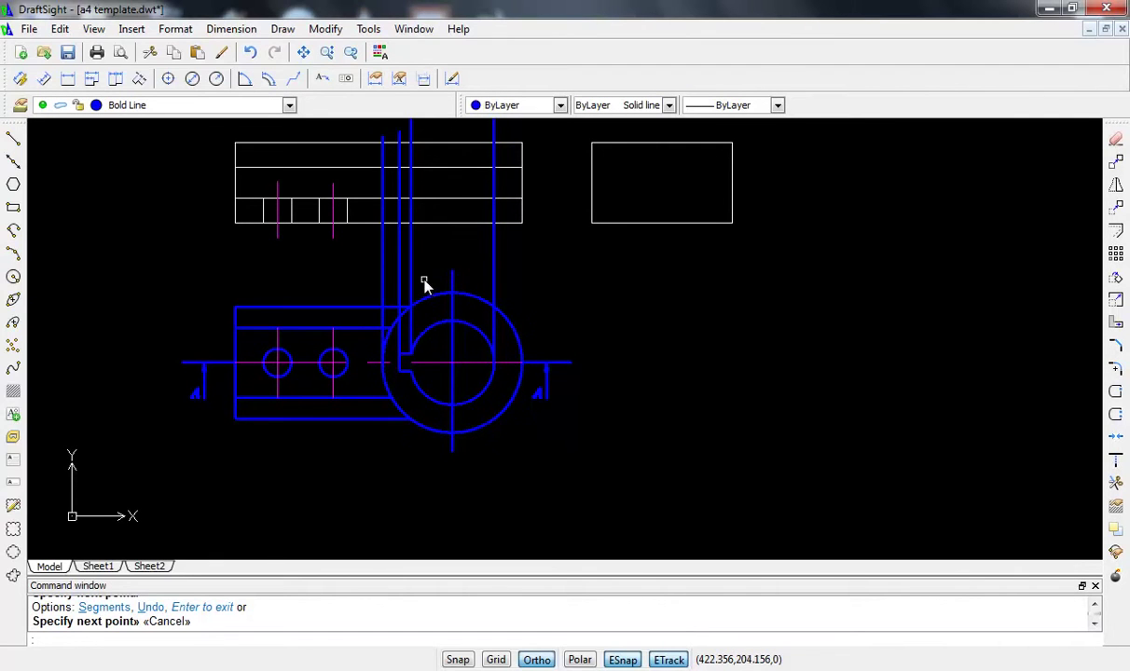
- Trim the two keyway projection lines above the top view, using all lines as cutting edges
{"action": "scroll", "coordinate": [368, 197], "scroll_direction": "up", "scroll_amount": 1}
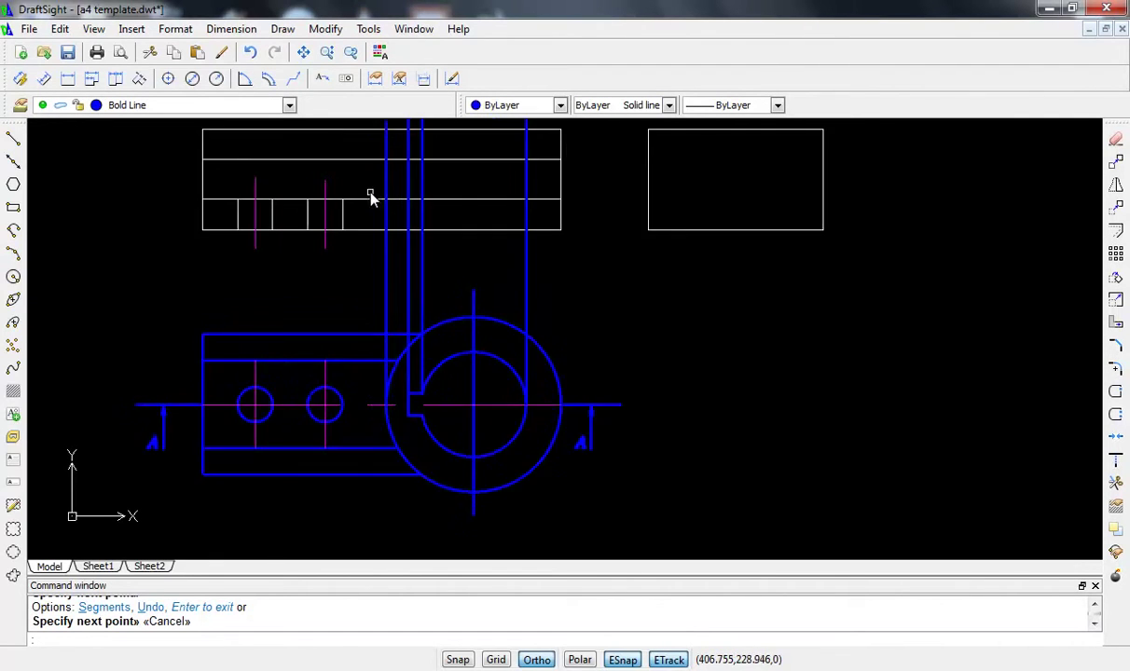
{"action": "mouse_move", "coordinate": [372, 207]}
{"action": "middle_mouse_down"}
{"action": "mouse_move", "coordinate": [359, 276]}
{"action": "mouse_move", "coordinate": [337, 293]}
{"action": "middle_mouse_up"}
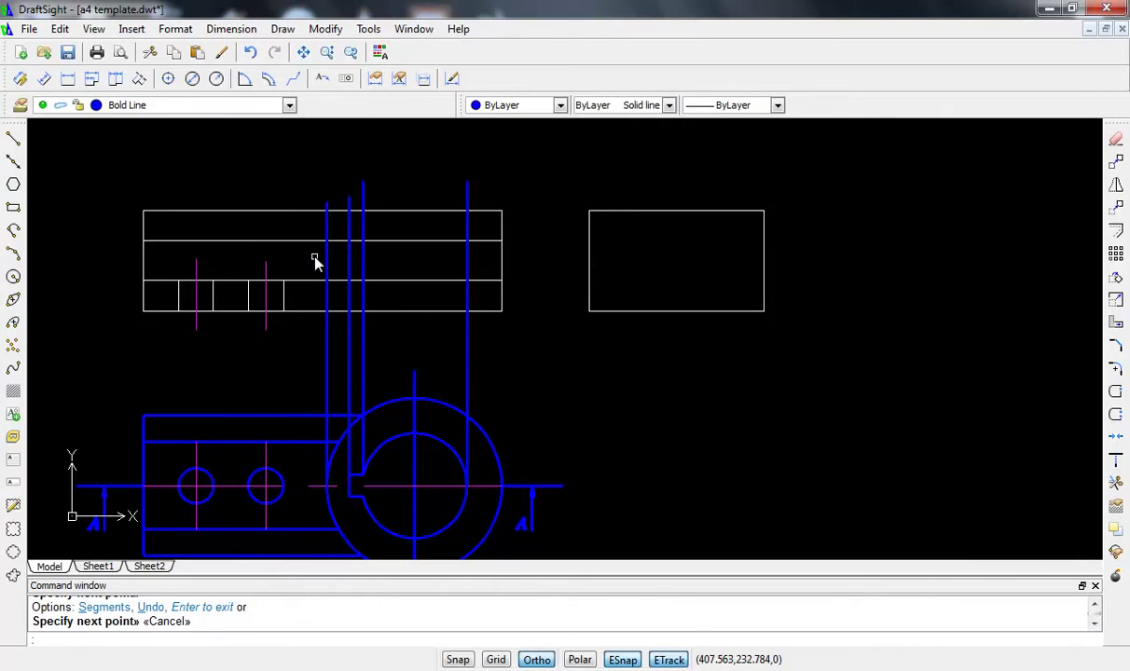
{"action": "type", "text": "tr"}
{"action": "key", "text": "Return"}
{"action": "key", "text": "Return"}
{"action": "scroll", "coordinate": [323, 215], "scroll_direction": "up", "scroll_amount": 2}
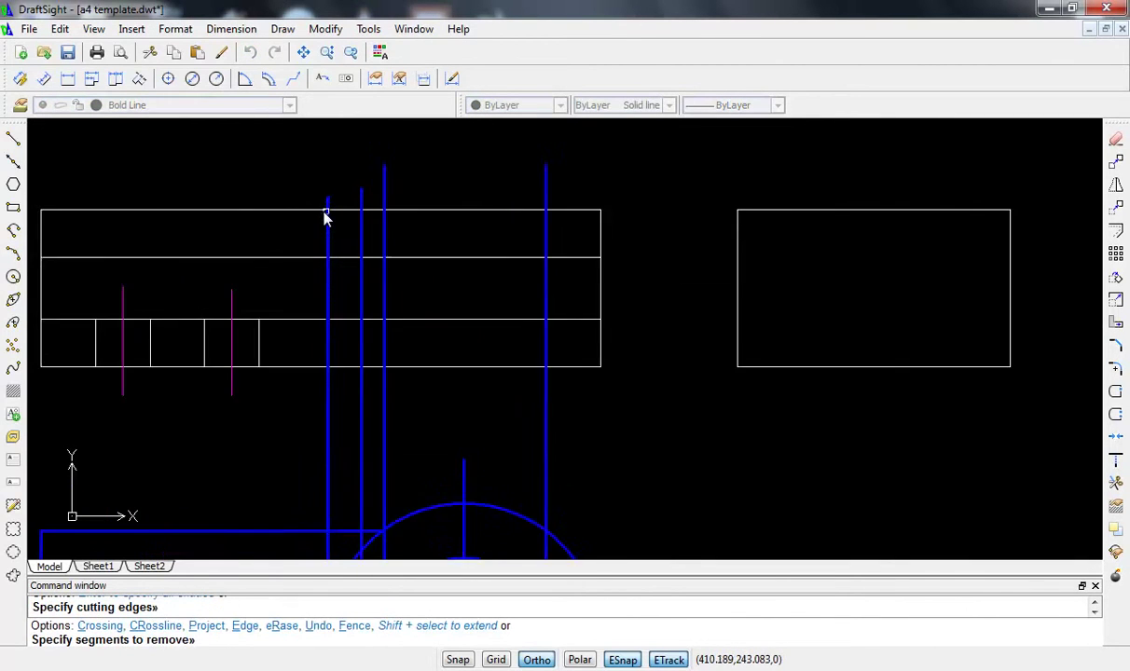
{"action": "scroll", "coordinate": [326, 197], "scroll_direction": "up", "scroll_amount": 2}
{"action": "left_click", "coordinate": [327, 199]}
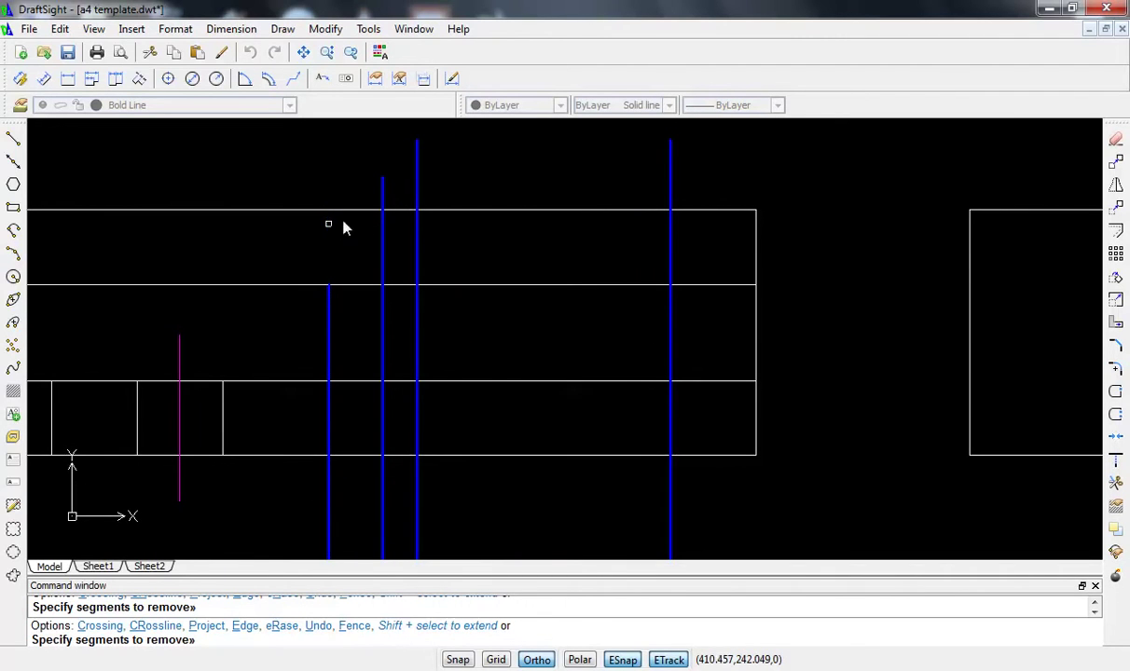
{"action": "left_click", "coordinate": [382, 194]}
{"action": "left_click", "coordinate": [418, 174]}
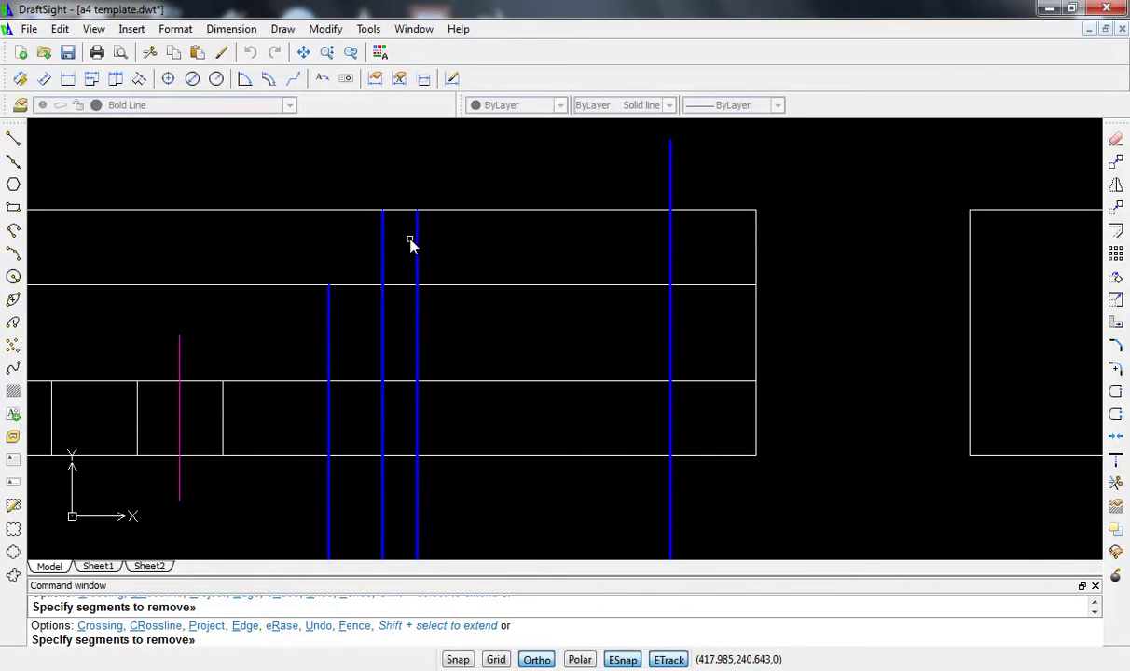
- Trim the top-view edges across the keyway and the two projection lines below the view
{"action": "left_click", "coordinate": [382, 313]}
{"action": "left_click", "coordinate": [395, 288]}
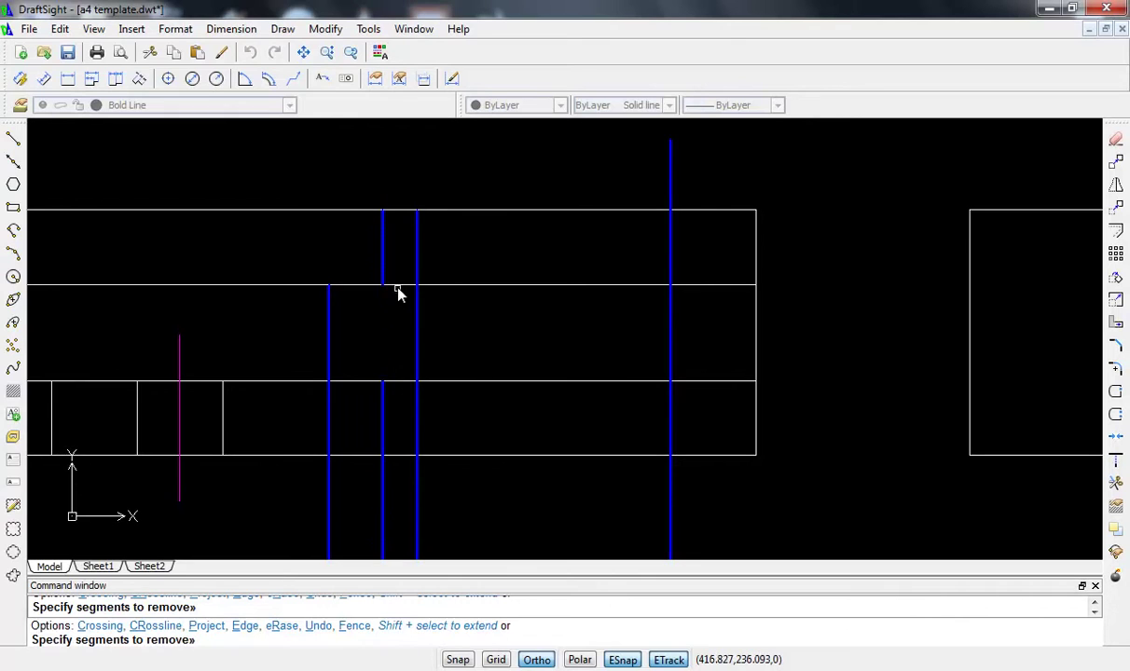
{"action": "left_click", "coordinate": [399, 383]}
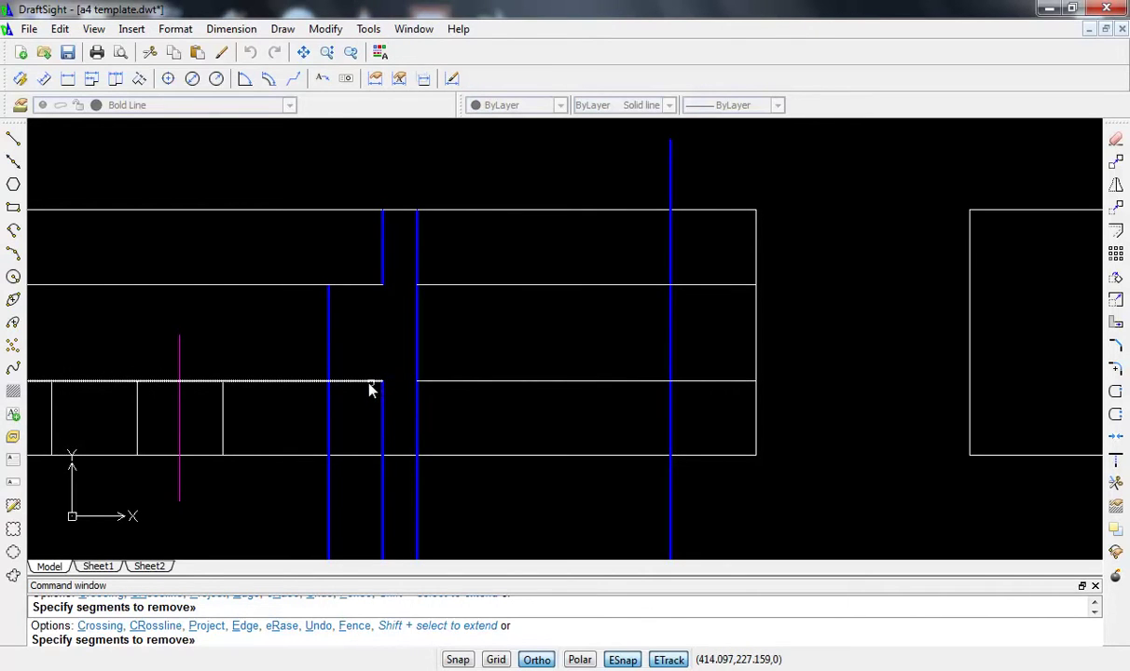
{"action": "left_click", "coordinate": [365, 384]}
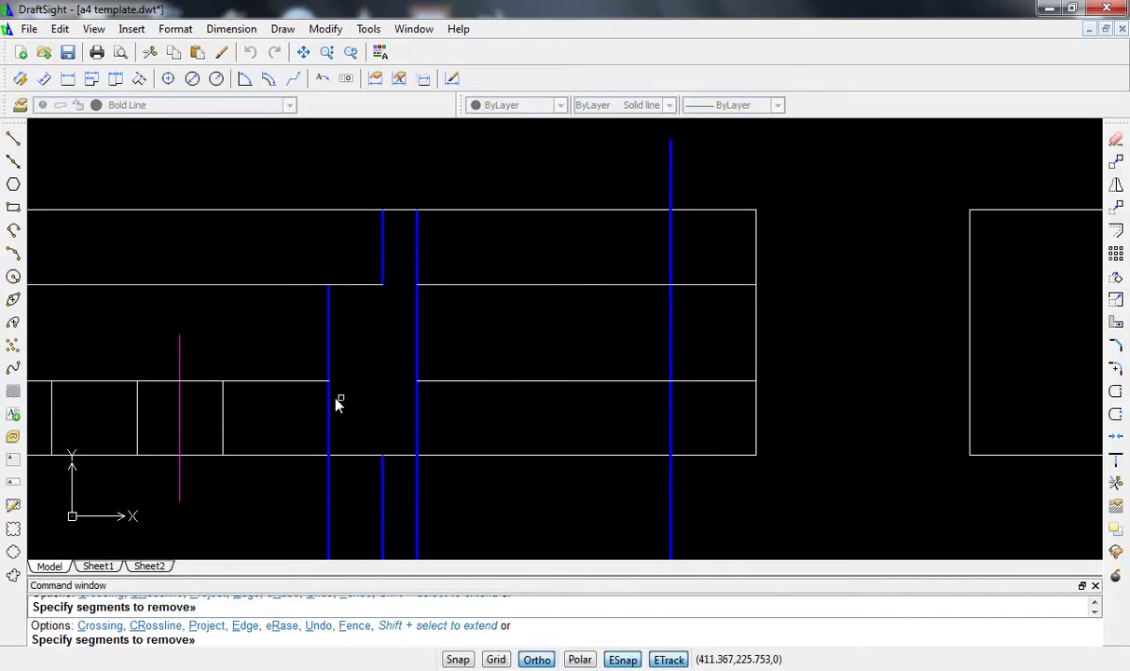
{"action": "left_click", "coordinate": [329, 401]}
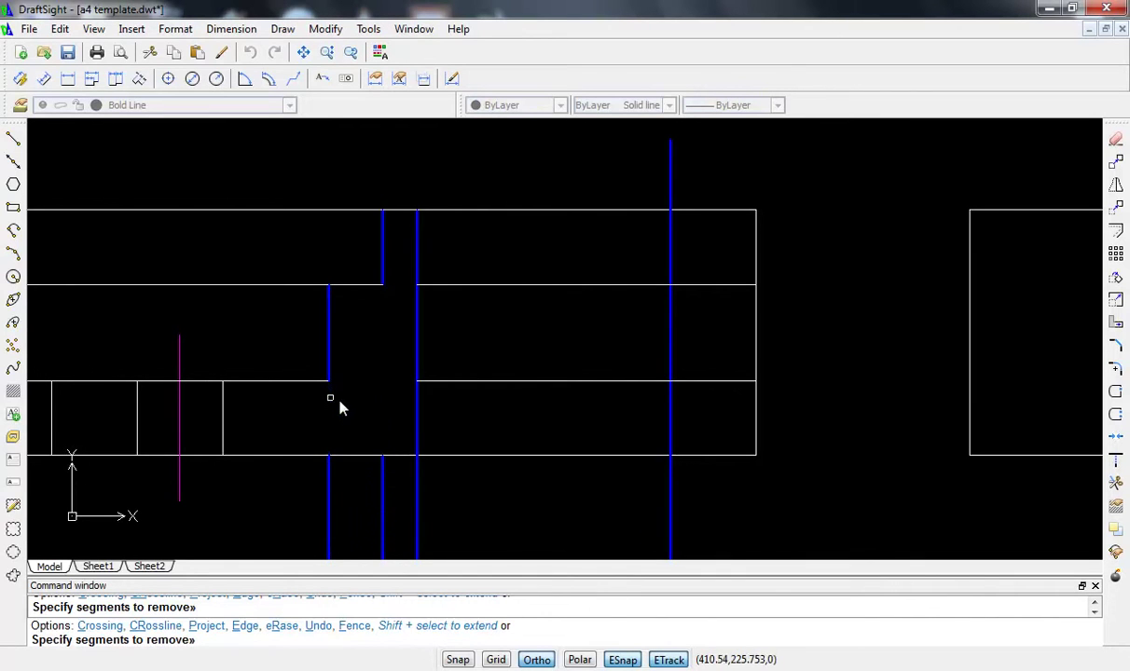
{"action": "left_click", "coordinate": [417, 422]}
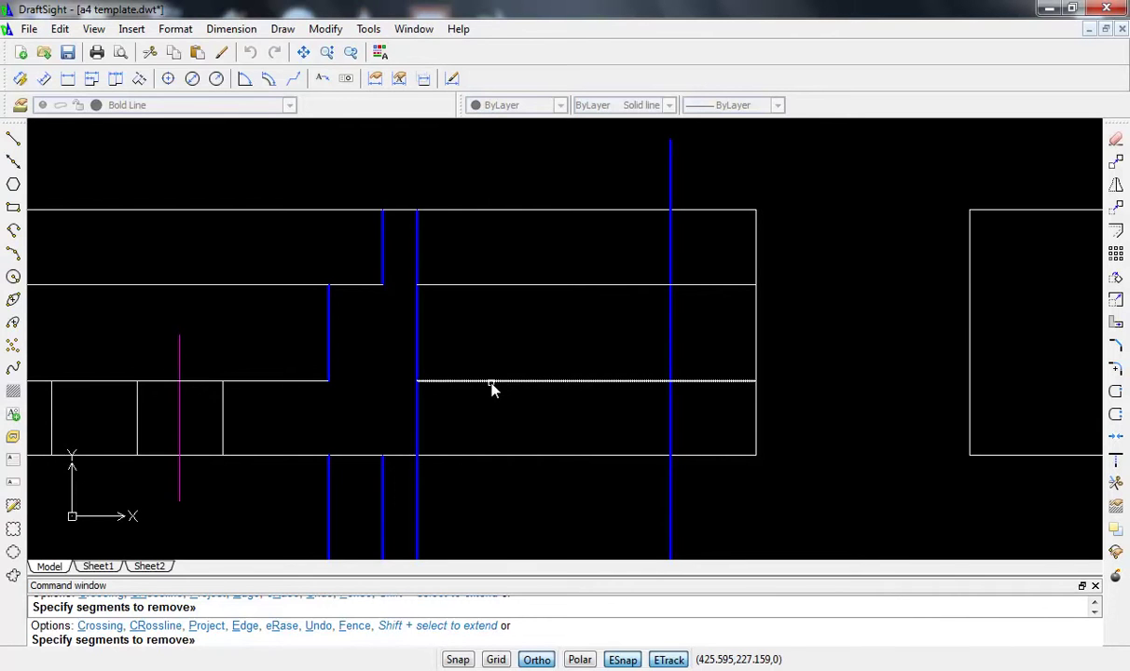
{"action": "scroll", "coordinate": [488, 396], "scroll_direction": "down", "scroll_amount": 3}
{"action": "middle_click_drag", "start_coordinate": [472, 403], "coordinate": [465, 237]}
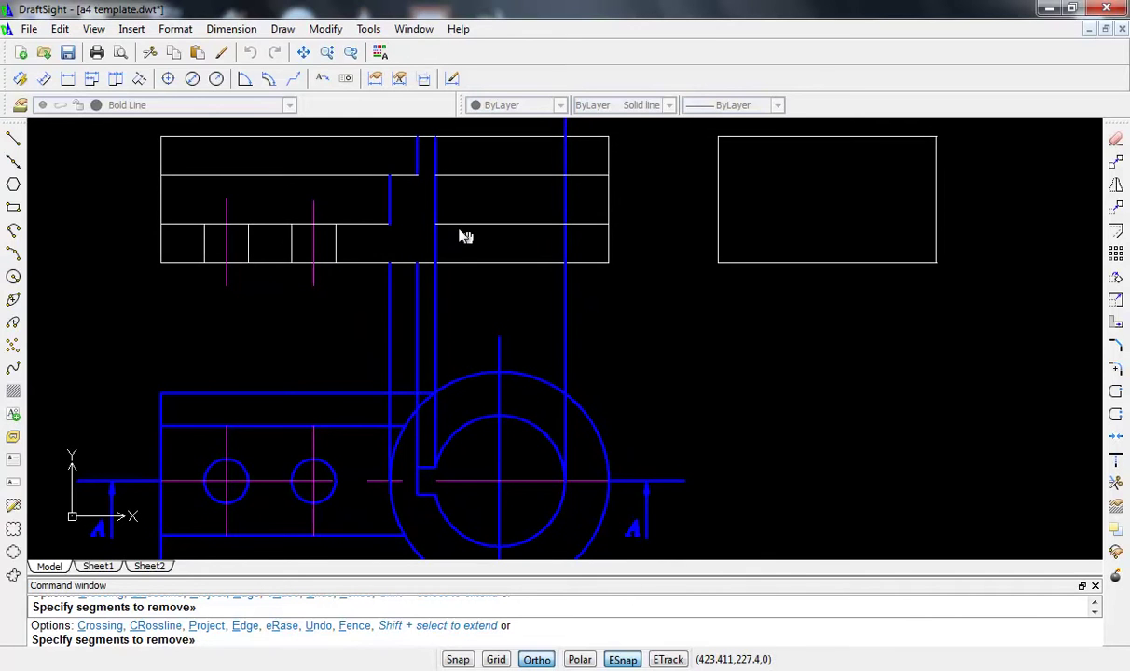
{"action": "key", "text": "F11"}
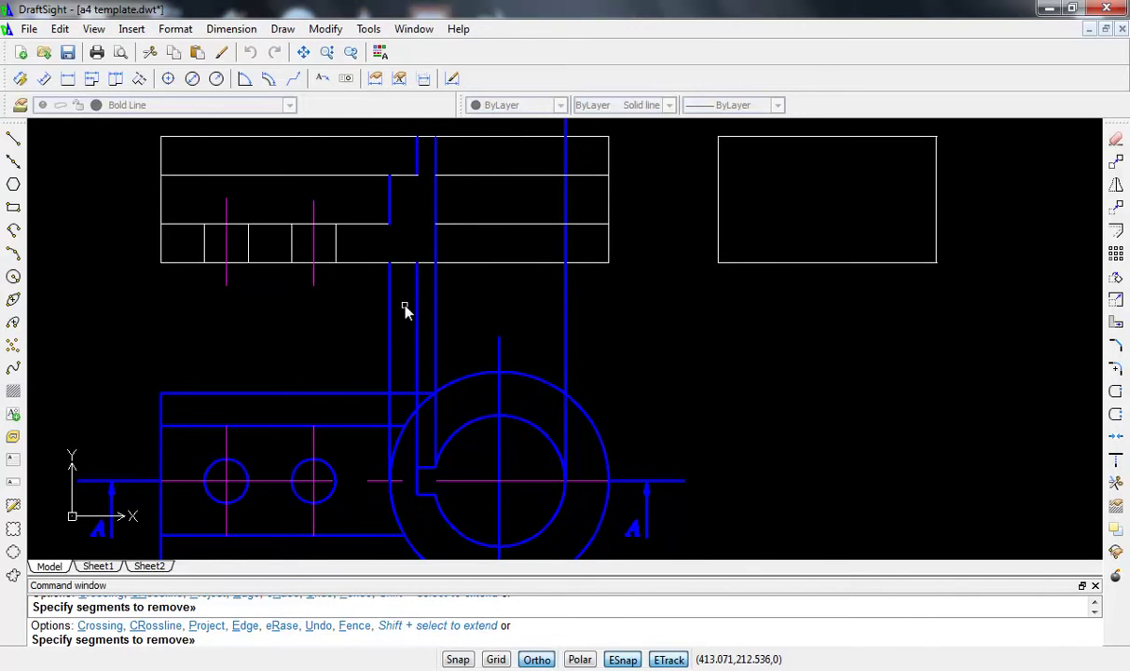
{"action": "scroll", "coordinate": [429, 206], "scroll_direction": "up", "scroll_amount": 2}
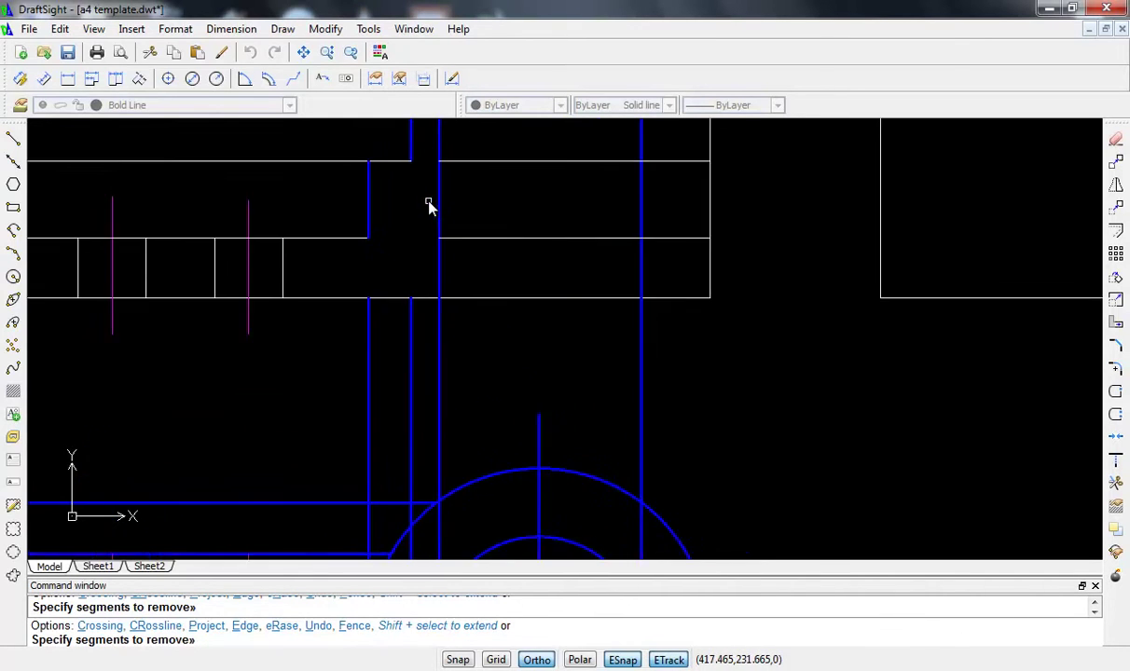
{"action": "scroll", "coordinate": [428, 206], "scroll_direction": "down", "scroll_amount": 1}
{"action": "scroll", "coordinate": [429, 205], "scroll_direction": "down", "scroll_amount": 1}
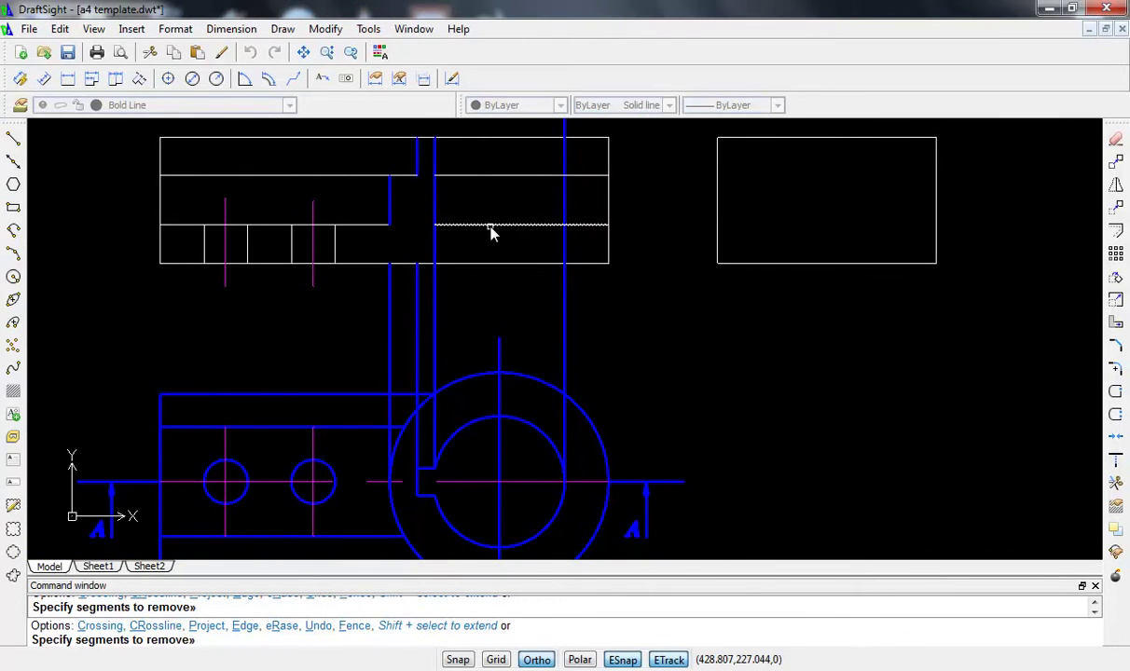
{"action": "key", "text": "Escape"}
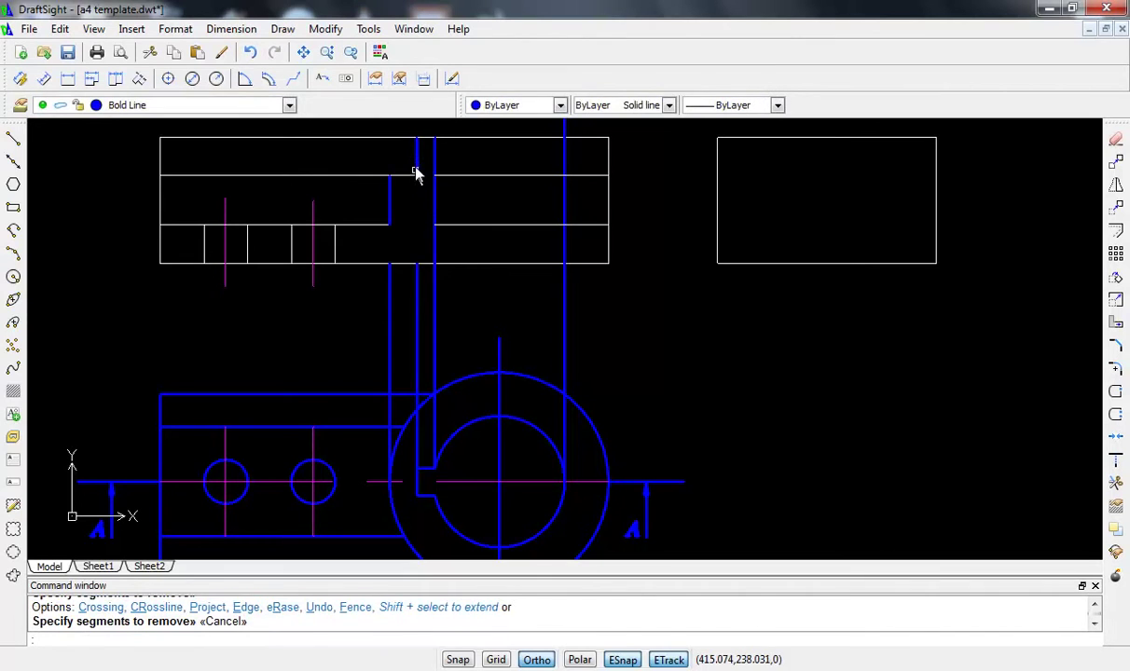
- Grip-stretch the short keyway edge line up to the top view's upper edge
{"action": "left_click", "coordinate": [417, 174]}
{"action": "left_click", "coordinate": [417, 174]}
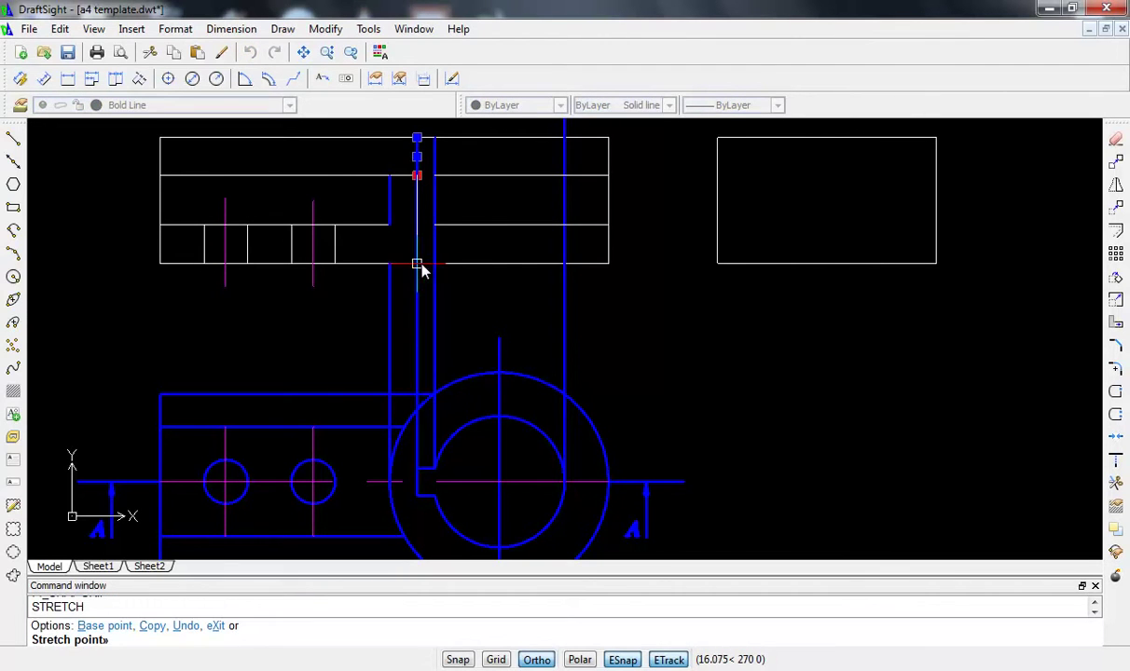
{"action": "key", "text": "Escape"}
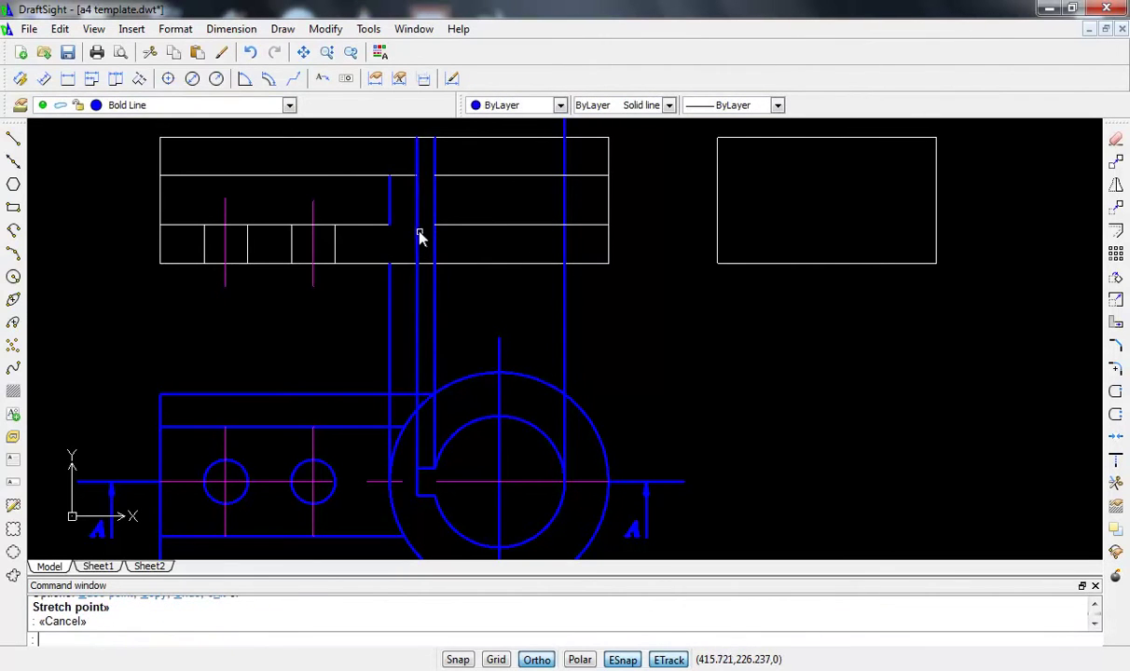
{"action": "scroll", "coordinate": [419, 235], "scroll_direction": "up", "scroll_amount": 1}
{"action": "scroll", "coordinate": [419, 233], "scroll_direction": "up", "scroll_amount": 1}
{"action": "scroll", "coordinate": [410, 232], "scroll_direction": "down", "scroll_amount": 1}
{"action": "mouse_move", "coordinate": [401, 230]}
{"action": "middle_mouse_down"}
{"action": "mouse_move", "coordinate": [414, 215]}
{"action": "mouse_move", "coordinate": [397, 132]}
{"action": "mouse_move", "coordinate": [448, 189]}
{"action": "mouse_move", "coordinate": [412, 104]}
{"action": "middle_mouse_up"}
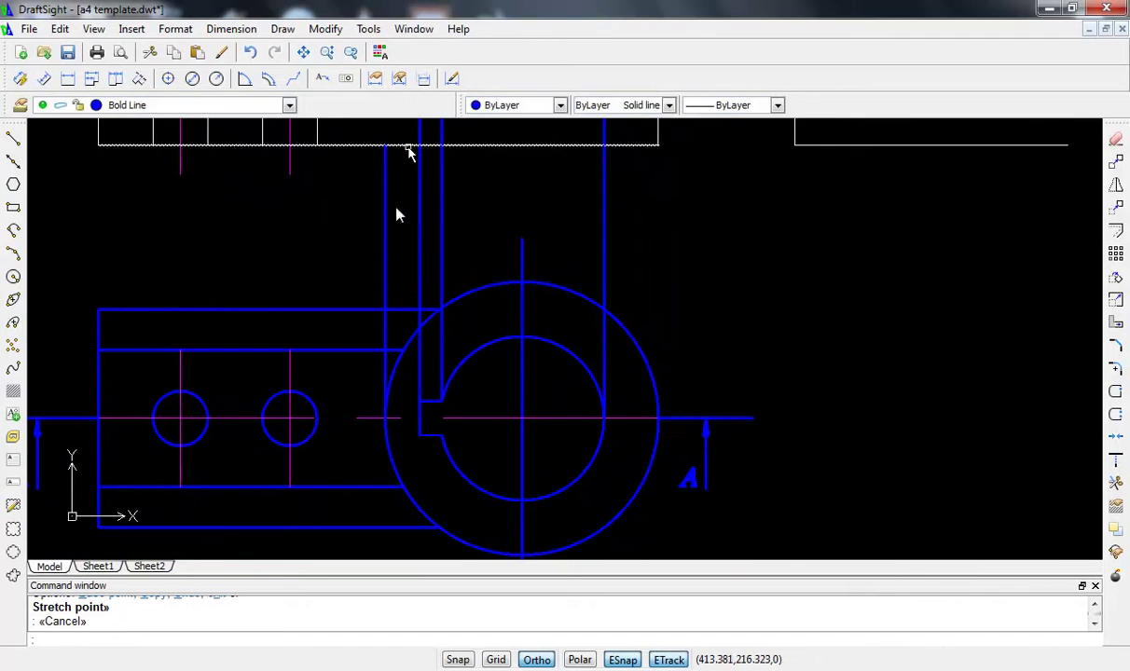
{"action": "mouse_move", "coordinate": [390, 252]}
{"action": "middle_mouse_down"}
{"action": "mouse_move", "coordinate": [441, 252]}
{"action": "mouse_move", "coordinate": [462, 214]}
{"action": "middle_mouse_up"}
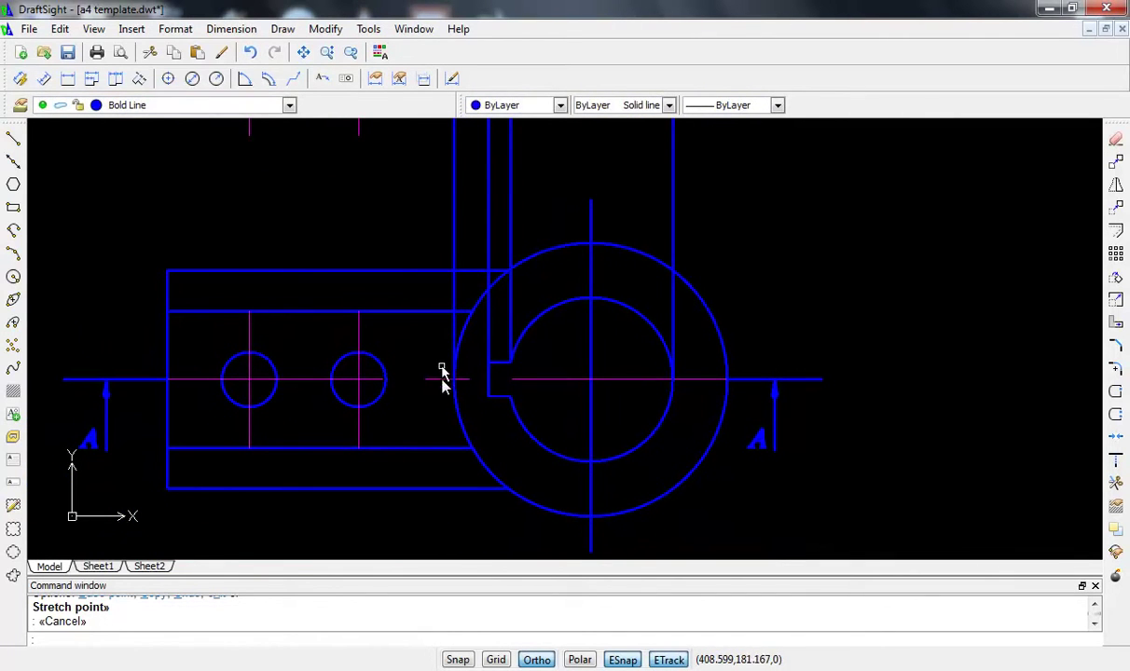
{"action": "middle_click_drag", "start_coordinate": [434, 289], "coordinate": [424, 500]}
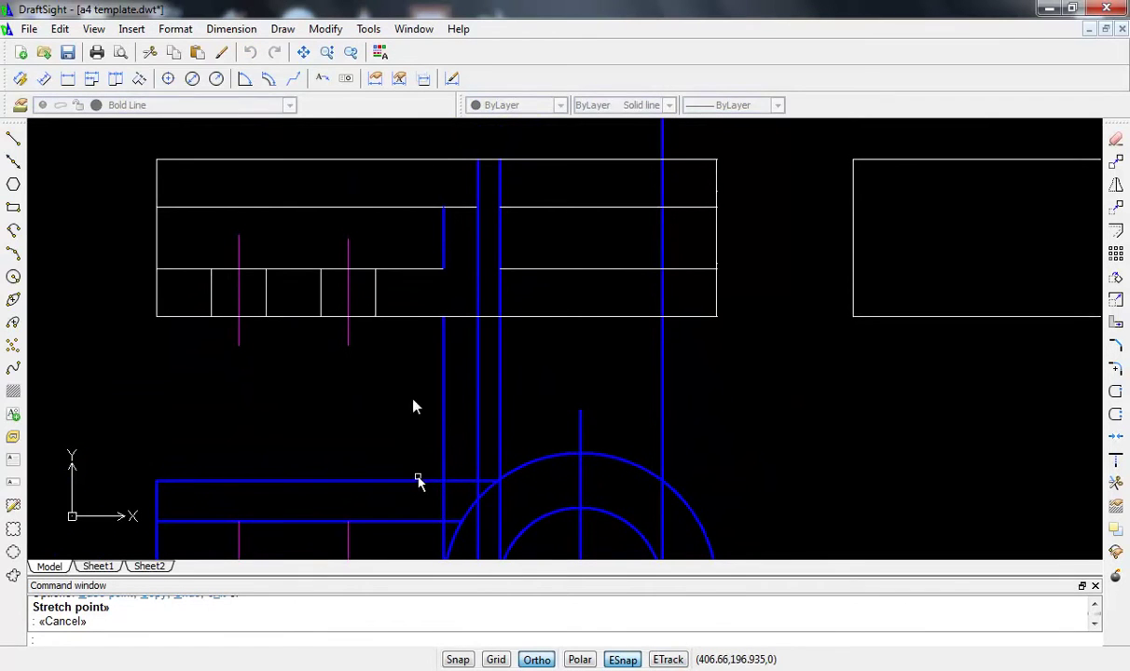
{"action": "left_click", "coordinate": [443, 217]}
{"action": "left_click", "coordinate": [444, 207]}
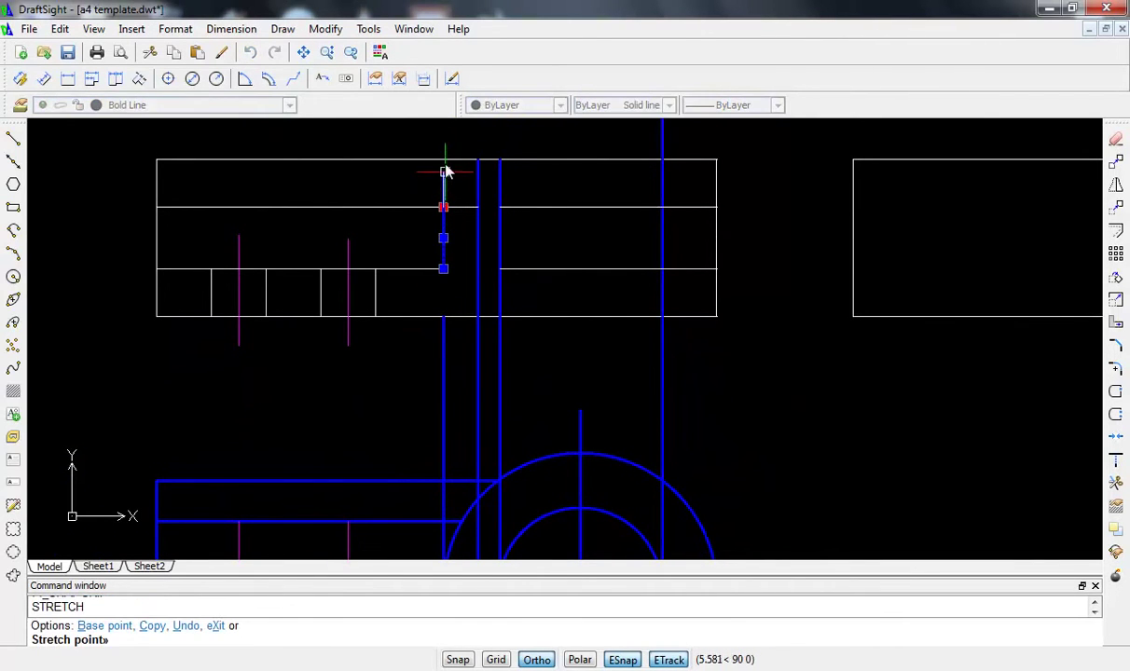
{"action": "left_click", "coordinate": [443, 144]}
{"action": "key", "text": "Escape"}
{"action": "key", "text": "Escape"}
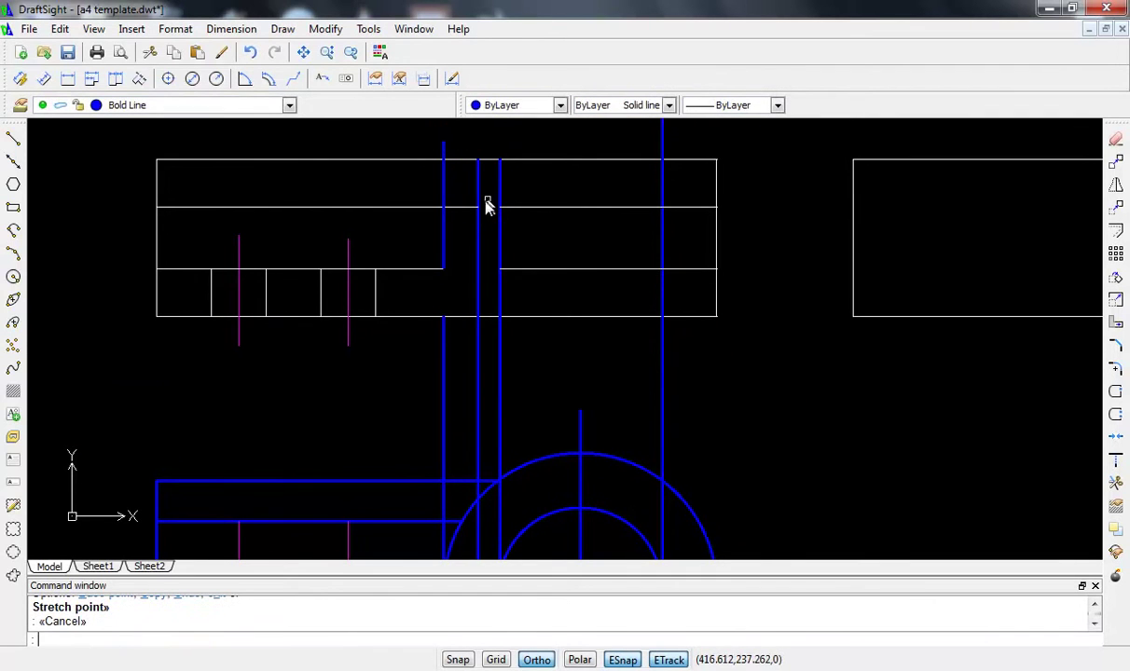
- Trim the leftover stub above the view and the edge piece across the keyway slot
{"action": "type", "text": "tr"}
{"action": "key", "text": "Return"}
{"action": "key", "text": "Return"}
{"action": "left_click", "coordinate": [444, 150]}
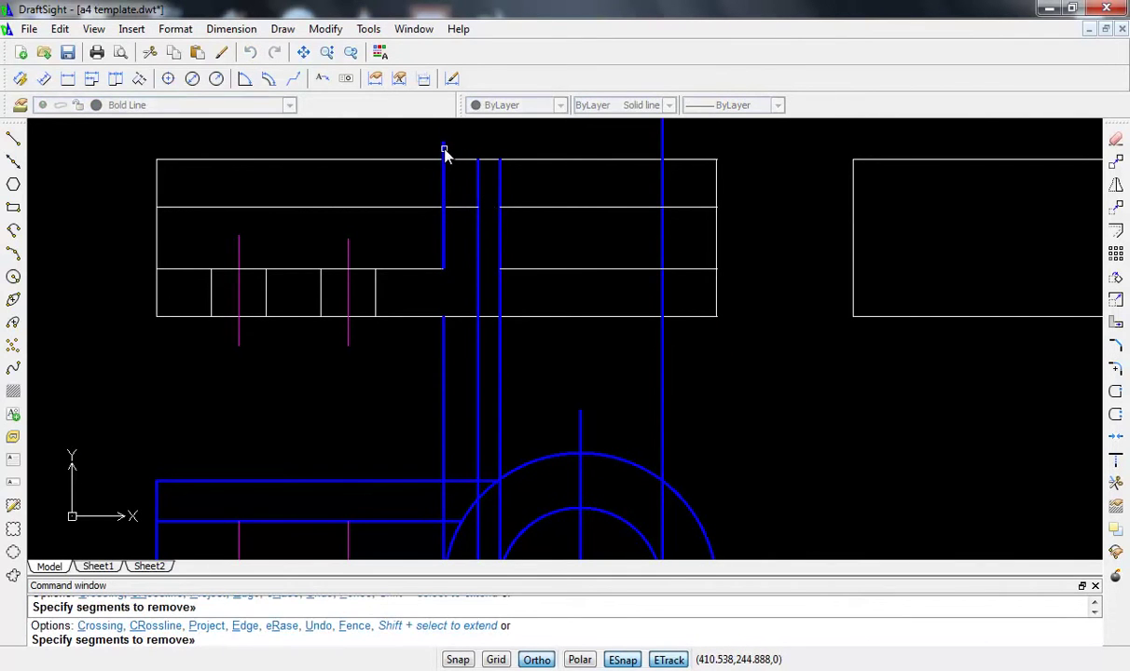
{"action": "left_click", "coordinate": [466, 211]}
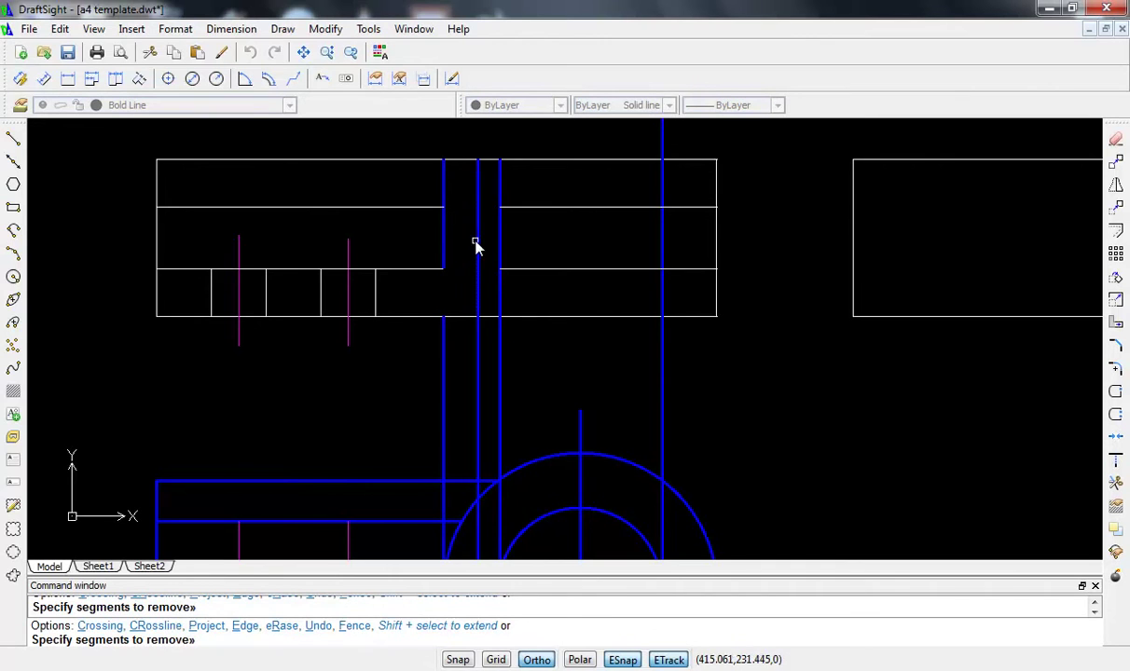
{"action": "middle_click_drag", "start_coordinate": [448, 303], "coordinate": [474, 161]}
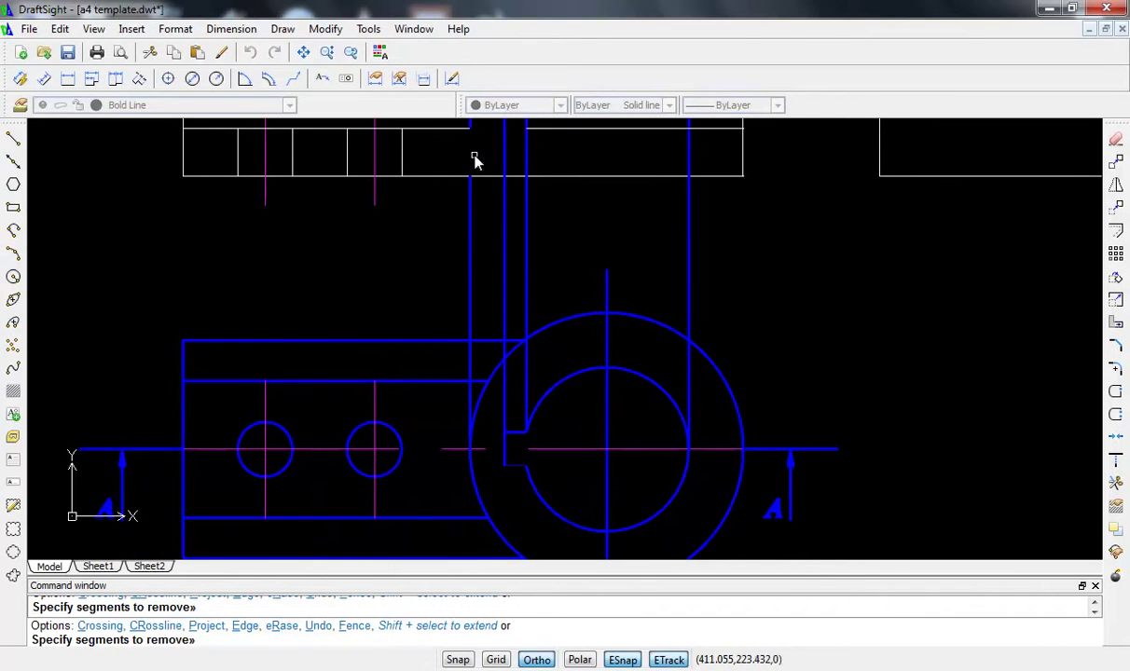
{"action": "key", "text": "Escape"}
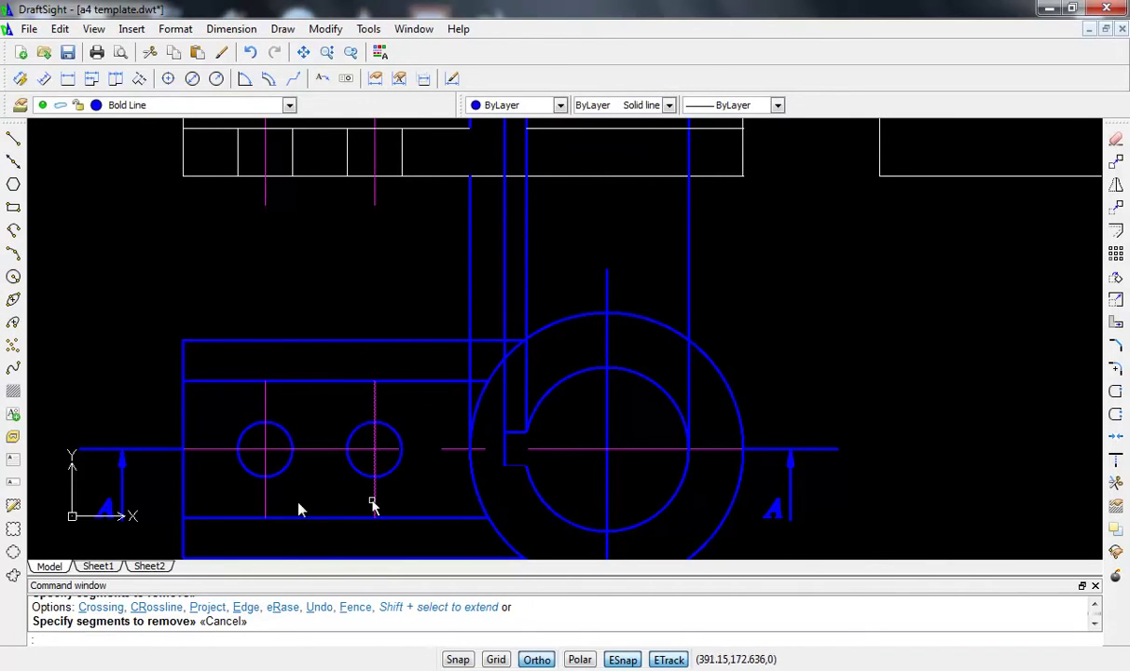
- Offset the front view's left vertical line 40 units to the right
{"action": "type", "text": " o"}
{"action": "key", "text": "Return"}
{"action": "type", "text": "40"}
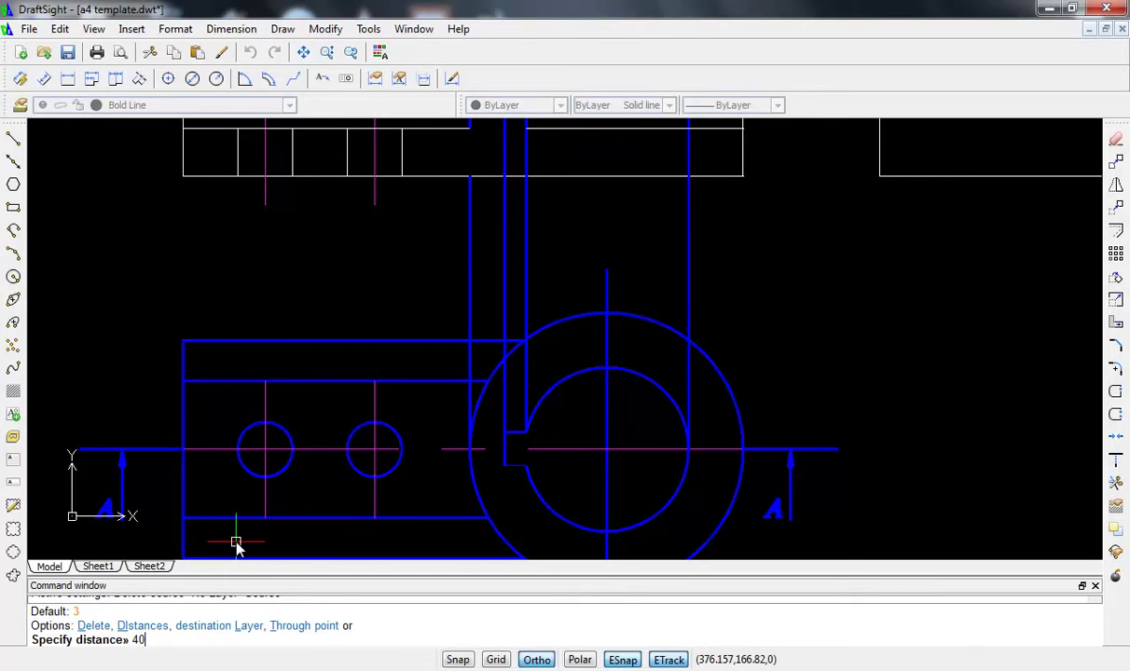
{"action": "key", "text": "Return"}
{"action": "left_click", "coordinate": [185, 426]}
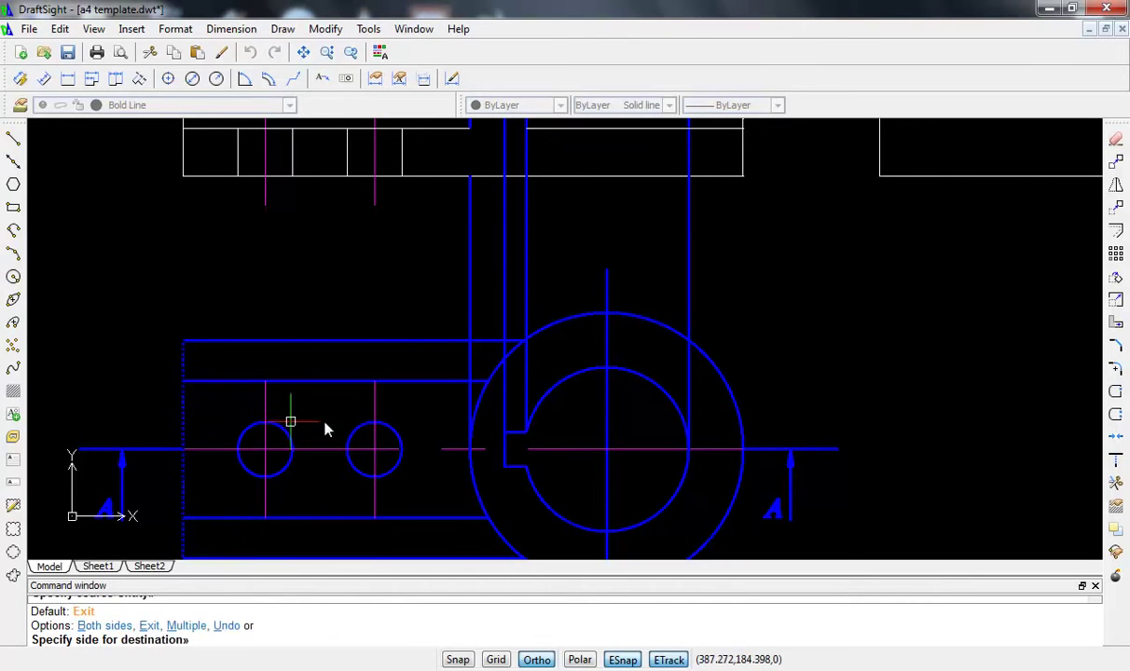
{"action": "left_click", "coordinate": [415, 422]}
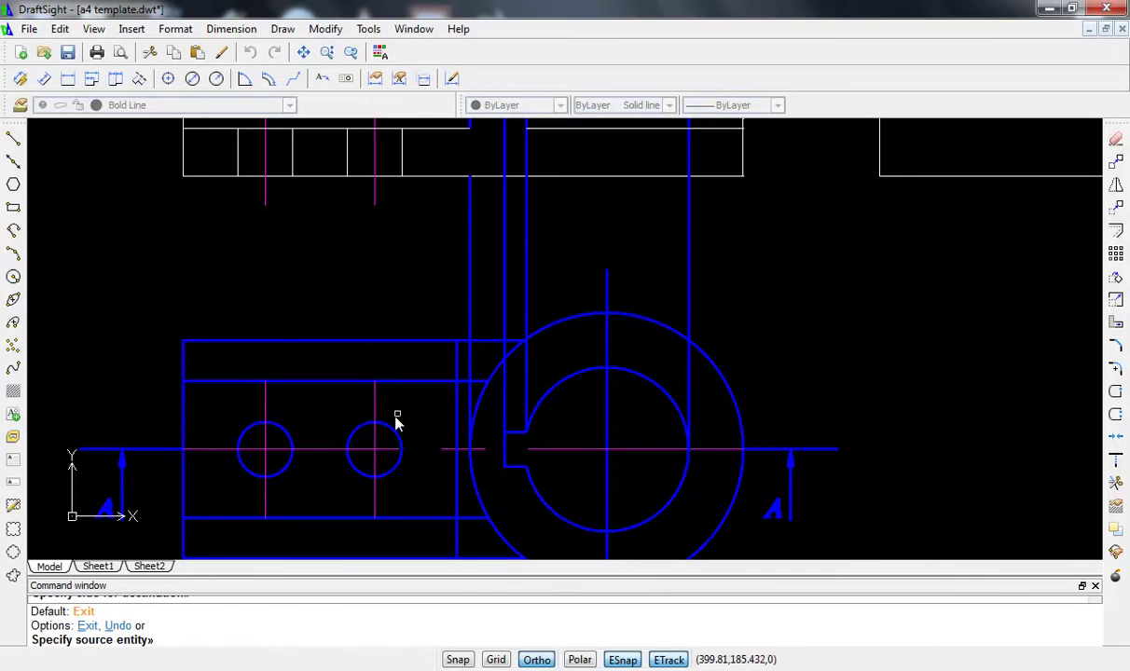
{"action": "scroll", "coordinate": [394, 421], "scroll_direction": "down", "scroll_amount": 2}
{"action": "middle_click_drag", "start_coordinate": [383, 448], "coordinate": [354, 362]}
{"action": "scroll", "coordinate": [355, 362], "scroll_direction": "up", "scroll_amount": 4}
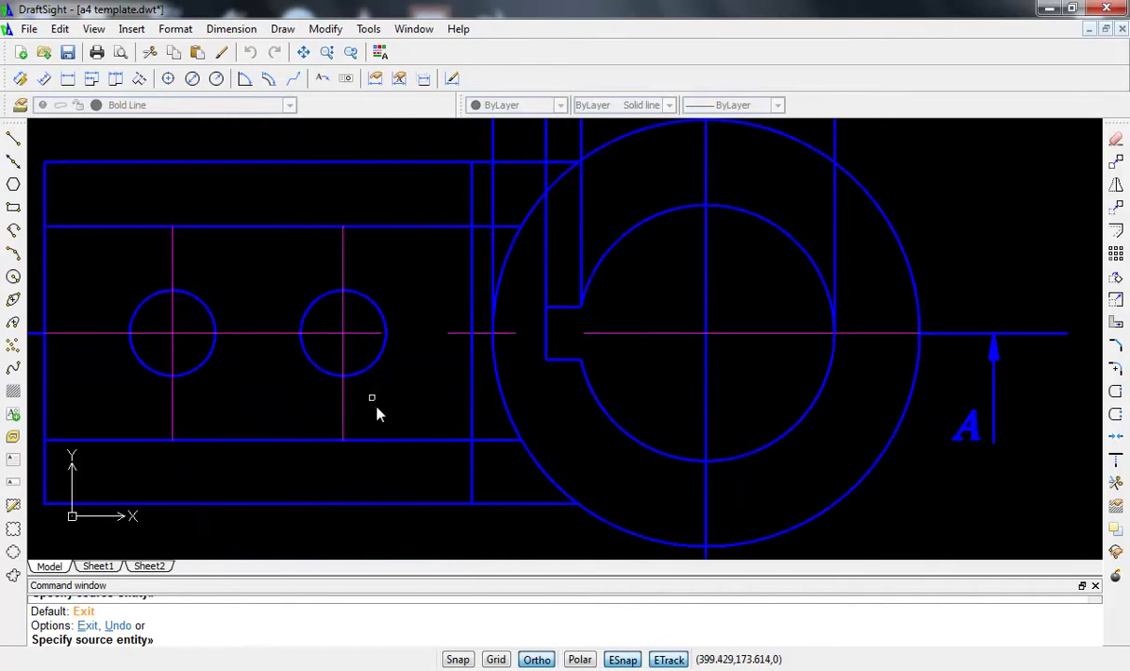
{"action": "key", "text": "Escape"}
- Trim the vertical piece below the arm and the horizontal piece between the two vertical lines
{"action": "key", "text": "Return"}
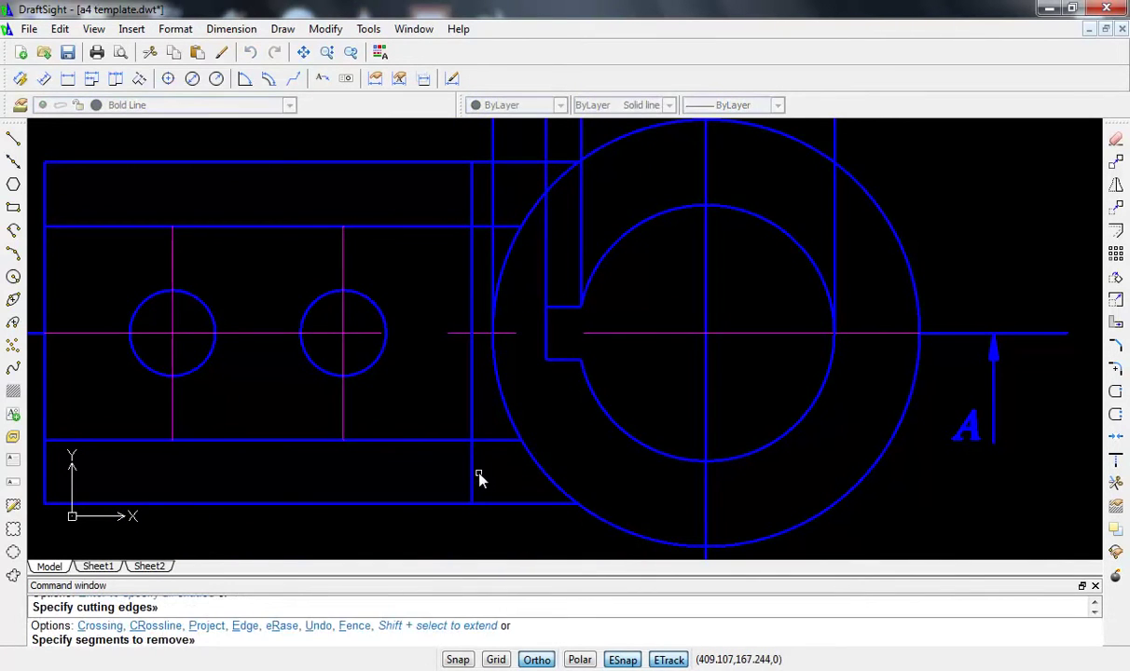
{"action": "left_click", "coordinate": [472, 477]}
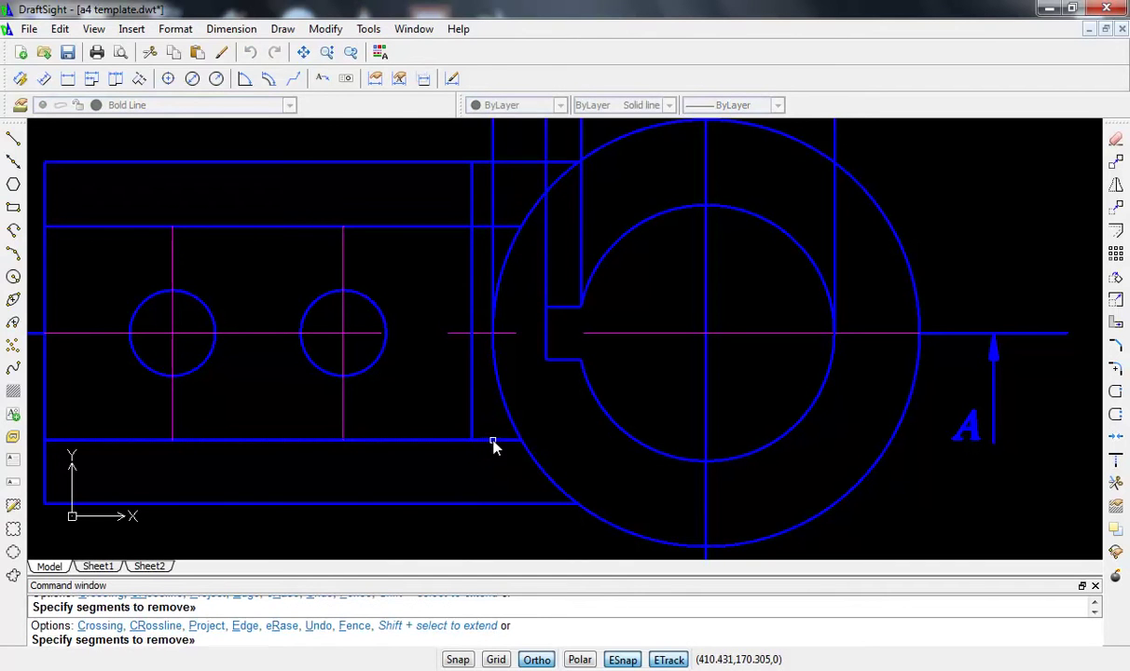
{"action": "scroll", "coordinate": [477, 254], "scroll_direction": "up", "scroll_amount": 3}
{"action": "scroll", "coordinate": [497, 221], "scroll_direction": "up", "scroll_amount": 1}
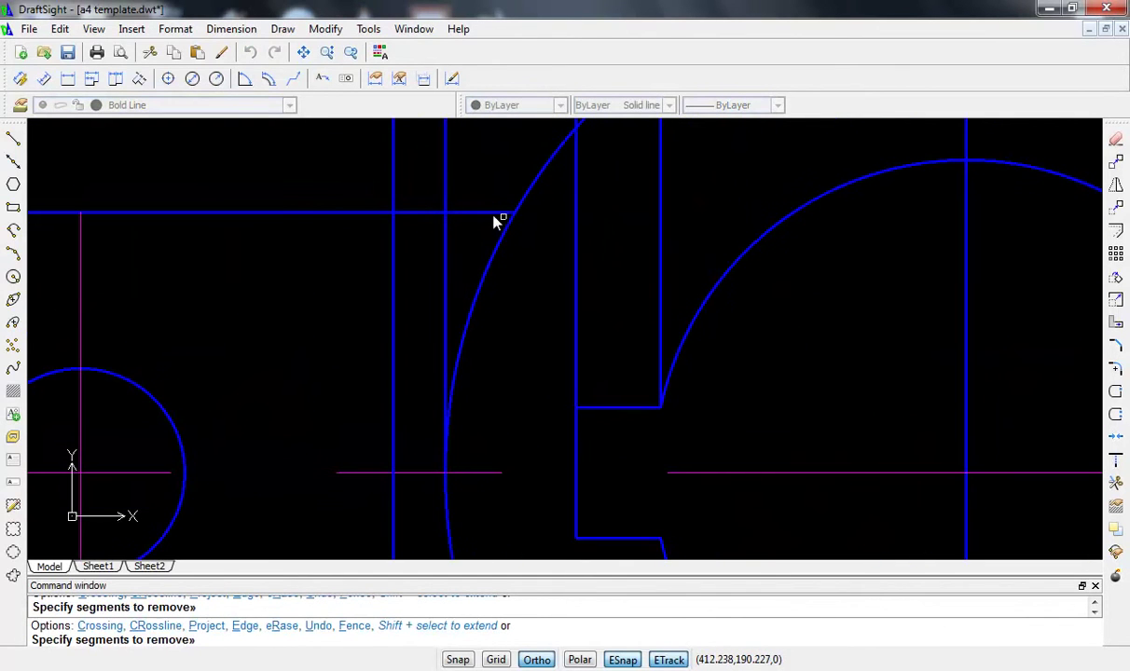
{"action": "left_click", "coordinate": [431, 215]}
{"action": "scroll", "coordinate": [411, 219], "scroll_direction": "down", "scroll_amount": 1}
{"action": "scroll", "coordinate": [410, 187], "scroll_direction": "down", "scroll_amount": 1}
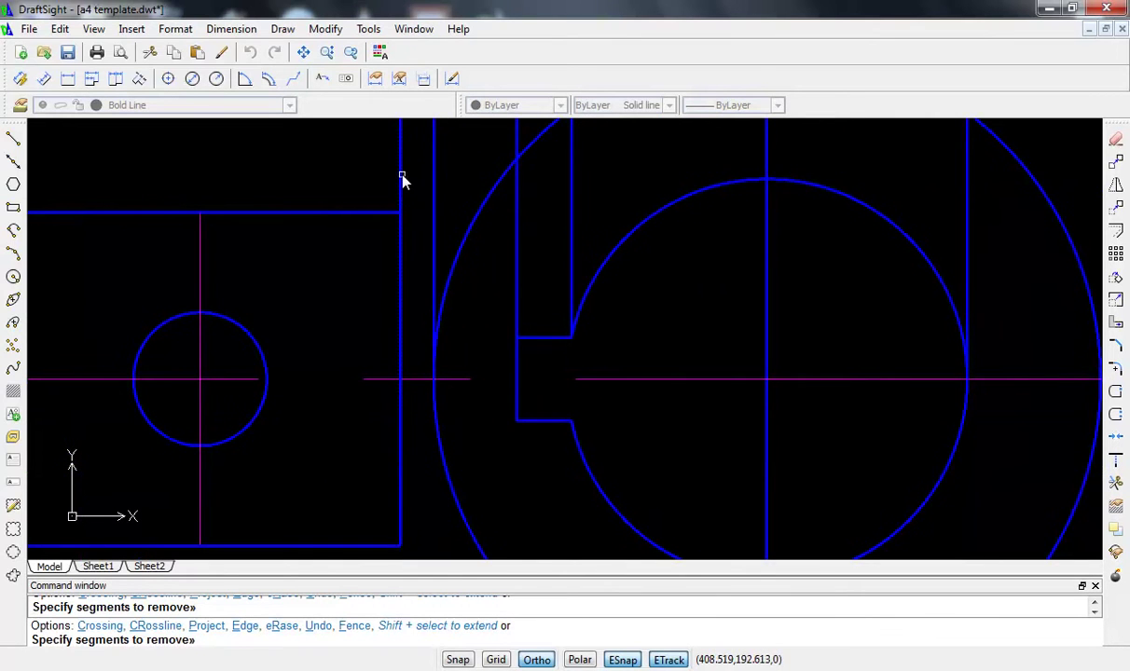
{"action": "scroll", "coordinate": [402, 179], "scroll_direction": "down", "scroll_amount": 3}
{"action": "middle_click_drag", "start_coordinate": [399, 185], "coordinate": [449, 221]}
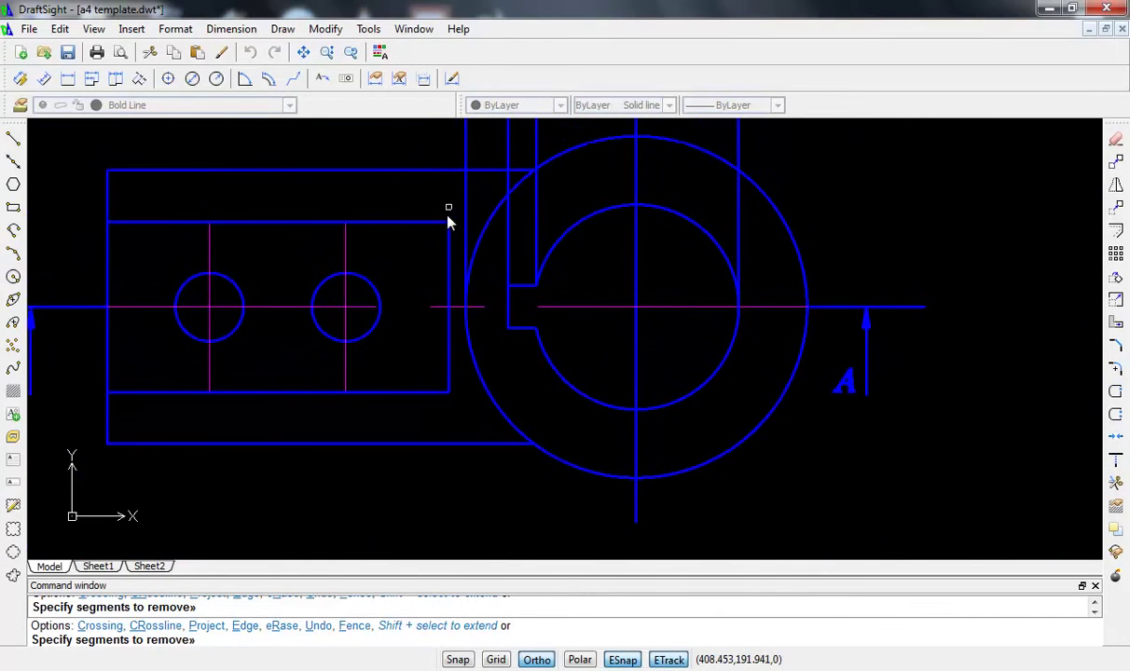
- Draw a line from the arm's upper corner up into the upper view
{"action": "key", "text": "Escape"}
{"action": "type", "text": "l"}
{"action": "key", "text": "Return"}
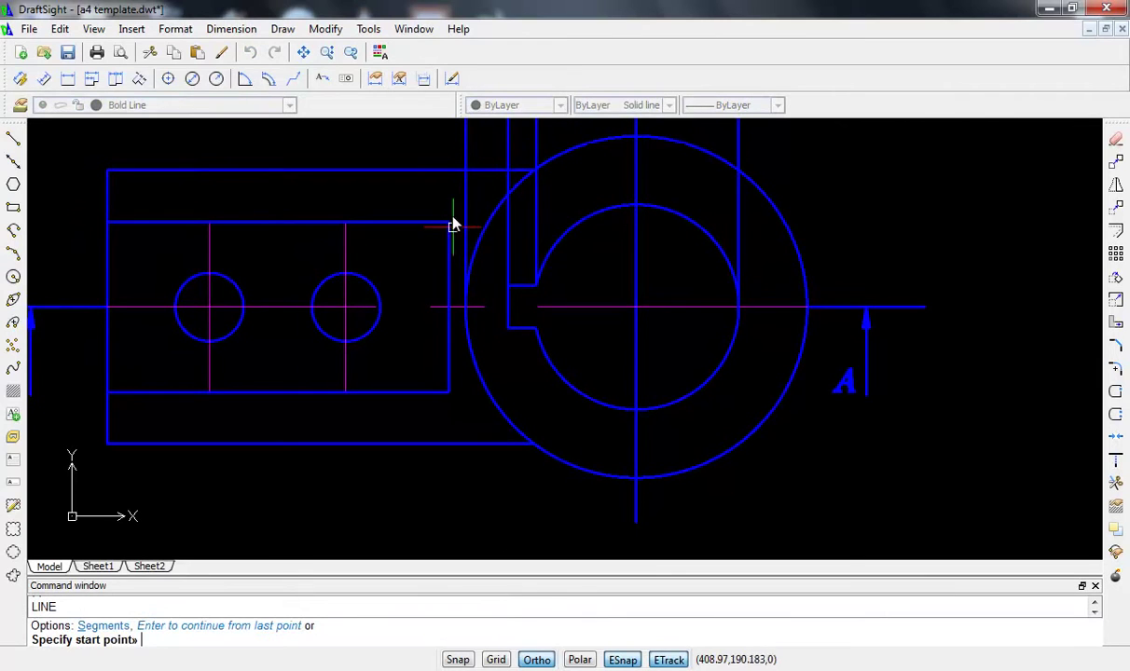
{"action": "left_click", "coordinate": [449, 222]}
{"action": "scroll", "coordinate": [449, 197], "scroll_direction": "down", "scroll_amount": 3}
{"action": "middle_click_drag", "start_coordinate": [448, 196], "coordinate": [448, 344]}
{"action": "middle_click_drag", "start_coordinate": [432, 179], "coordinate": [431, 232]}
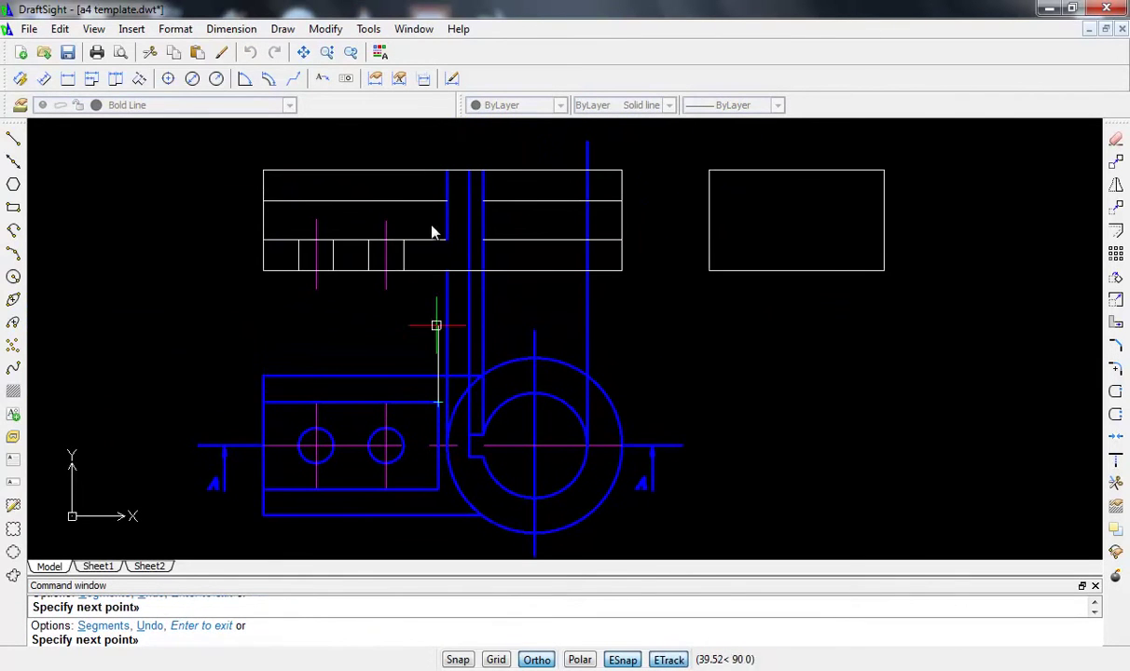
{"action": "left_click", "coordinate": [434, 172]}
{"action": "key", "text": "Escape"}
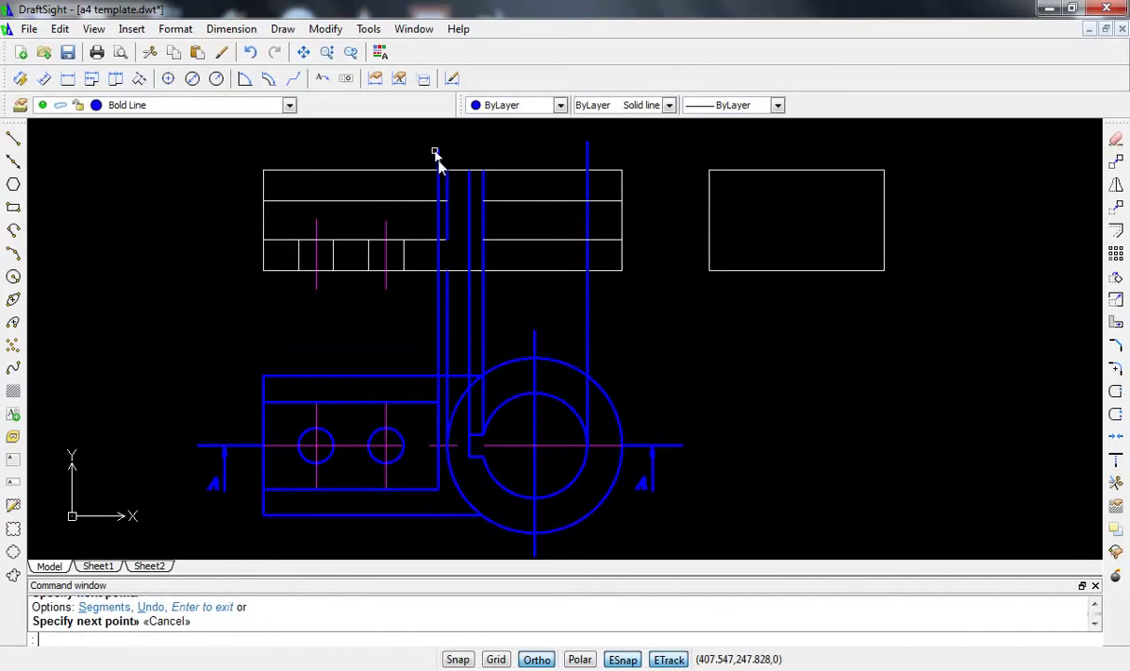
- Trim the new line and the short segments between the step lines to form the keyway step
{"action": "scroll", "coordinate": [479, 217], "scroll_direction": "down", "scroll_amount": 2}
{"action": "scroll", "coordinate": [479, 217], "scroll_direction": "down", "scroll_amount": 1}
{"action": "scroll", "coordinate": [474, 219], "scroll_direction": "up", "scroll_amount": 4}
{"action": "scroll", "coordinate": [448, 219], "scroll_direction": "up", "scroll_amount": 1}
{"action": "middle_click_drag", "start_coordinate": [447, 219], "coordinate": [437, 316]}
{"action": "type", "text": "tr"}
{"action": "key", "text": "Return"}
{"action": "key", "text": "Return"}
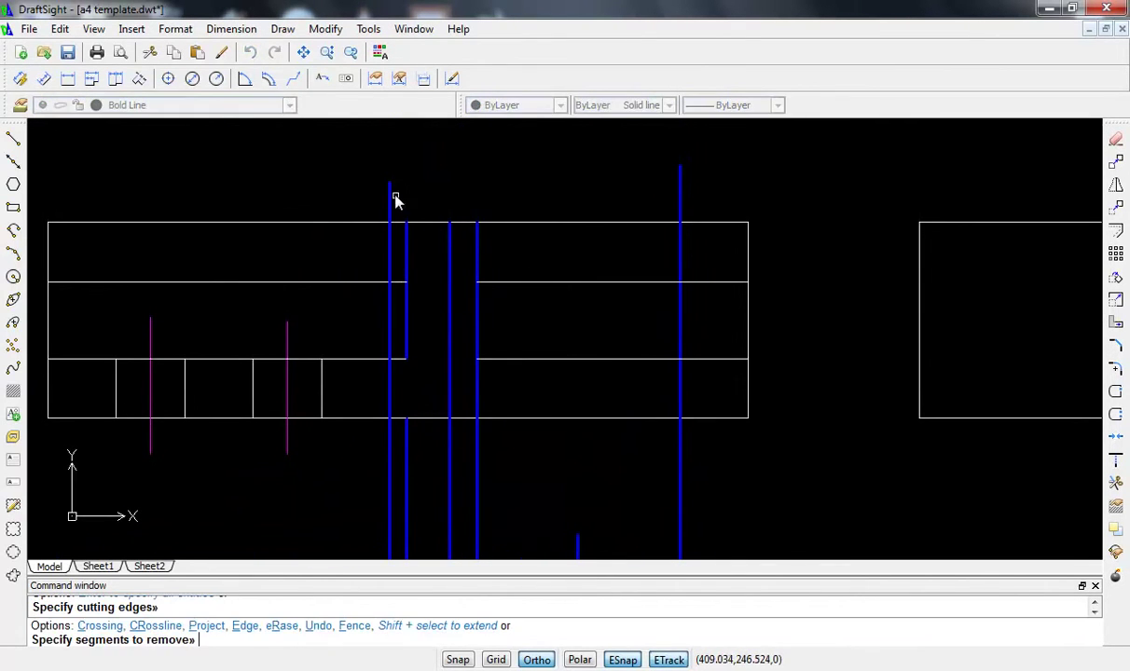
{"action": "left_click", "coordinate": [390, 198]}
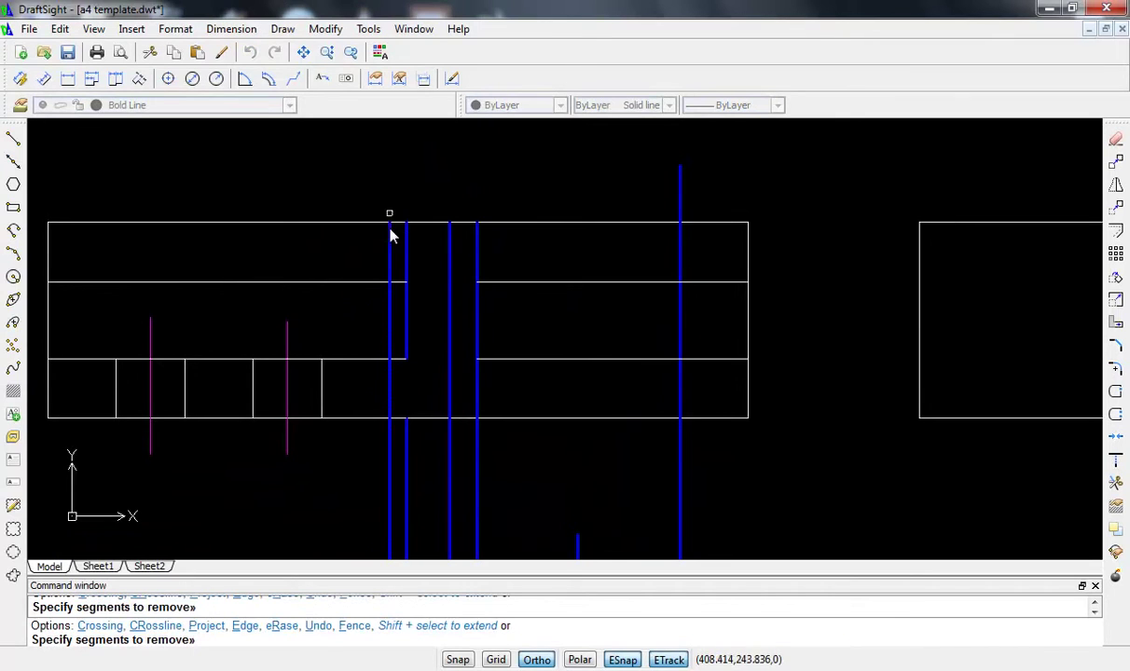
{"action": "left_click", "coordinate": [407, 310]}
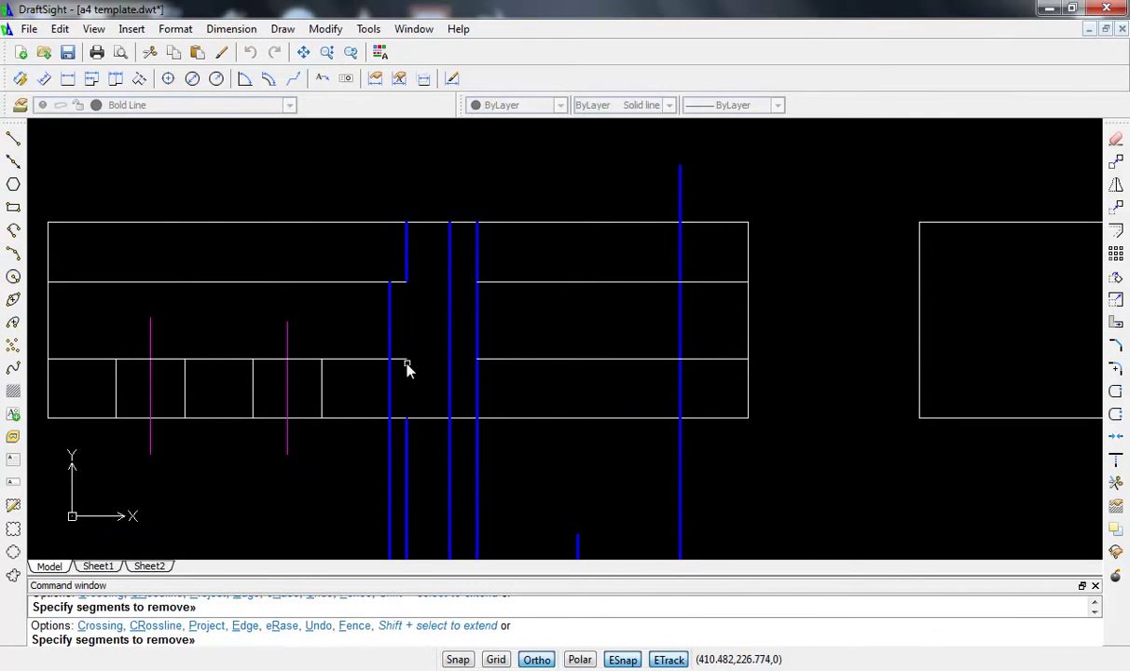
{"action": "left_click", "coordinate": [396, 363]}
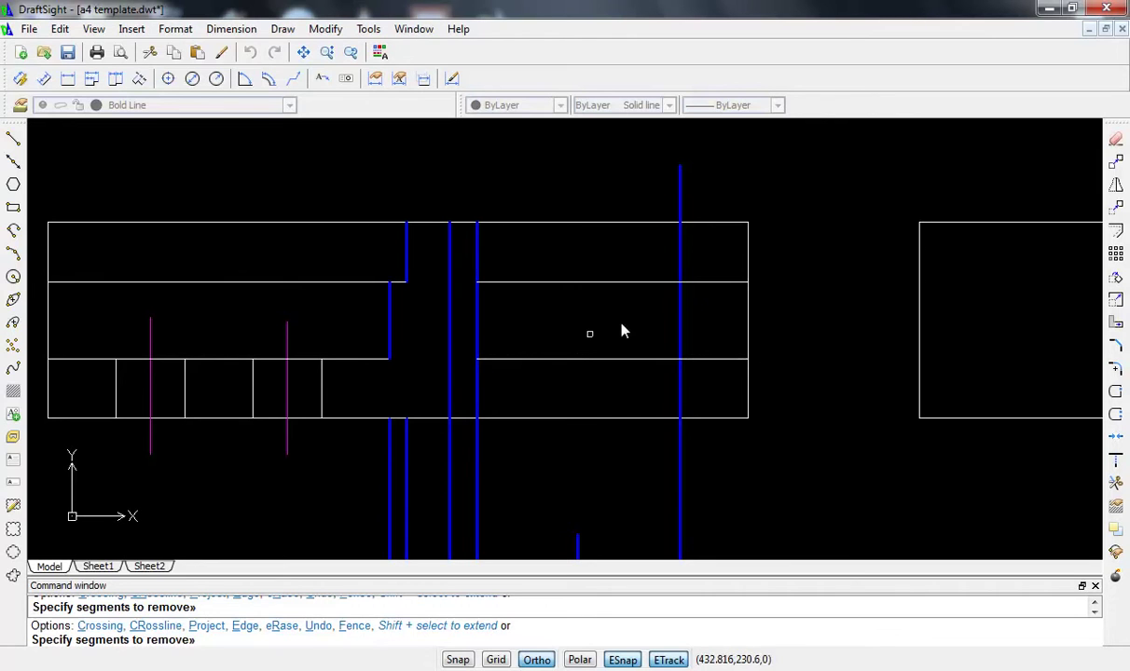
- Trim the remaining projection line pieces above and below the upper view
{"action": "left_click", "coordinate": [679, 194]}
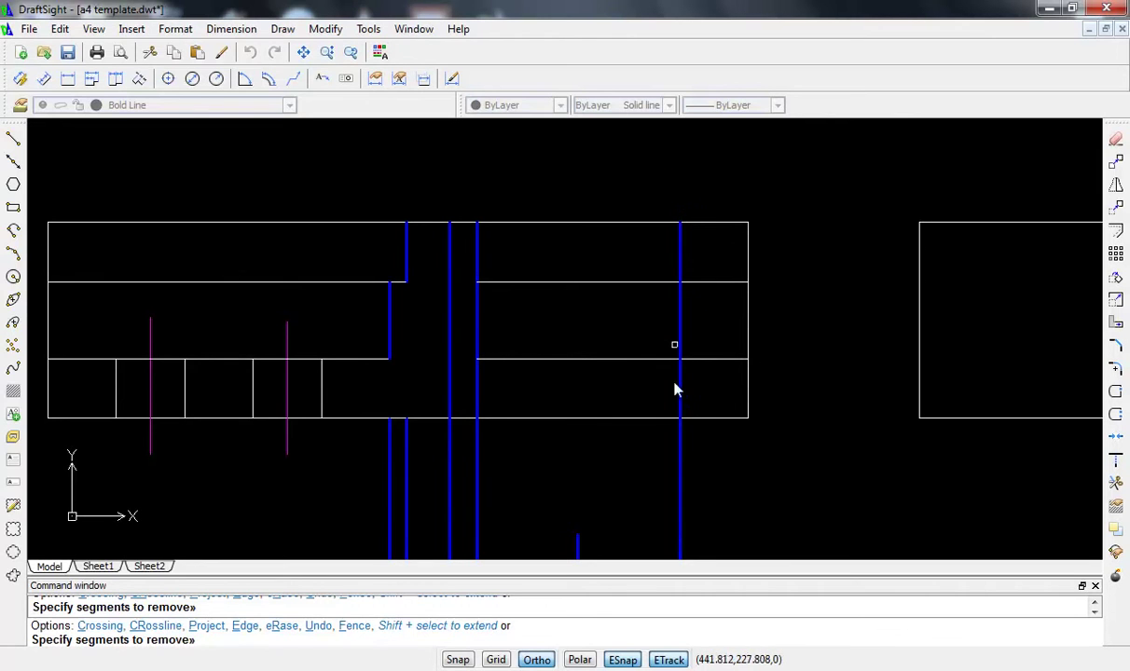
{"action": "left_click", "coordinate": [679, 442]}
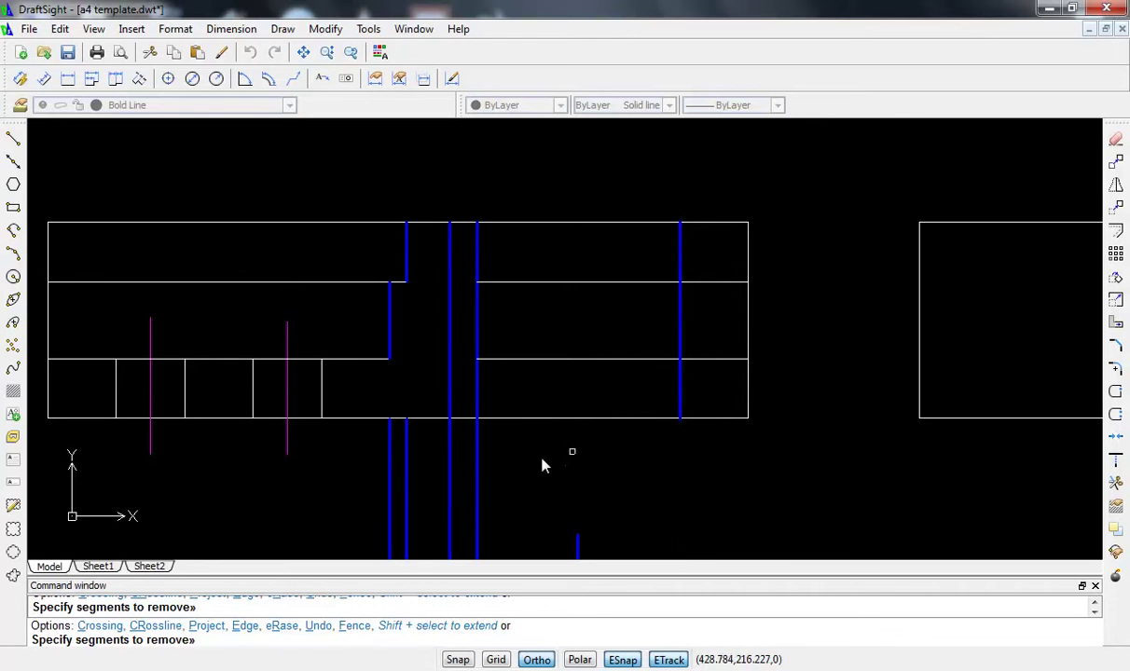
{"action": "left_click", "coordinate": [478, 451]}
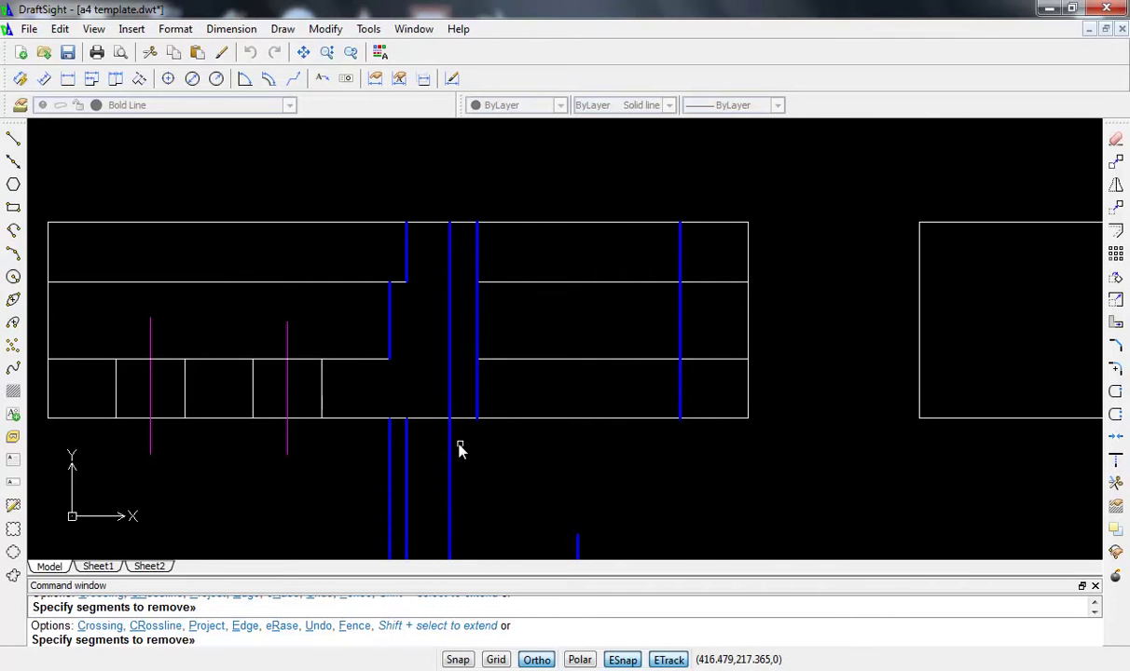
{"action": "left_click", "coordinate": [450, 449]}
{"action": "left_click", "coordinate": [446, 442]}
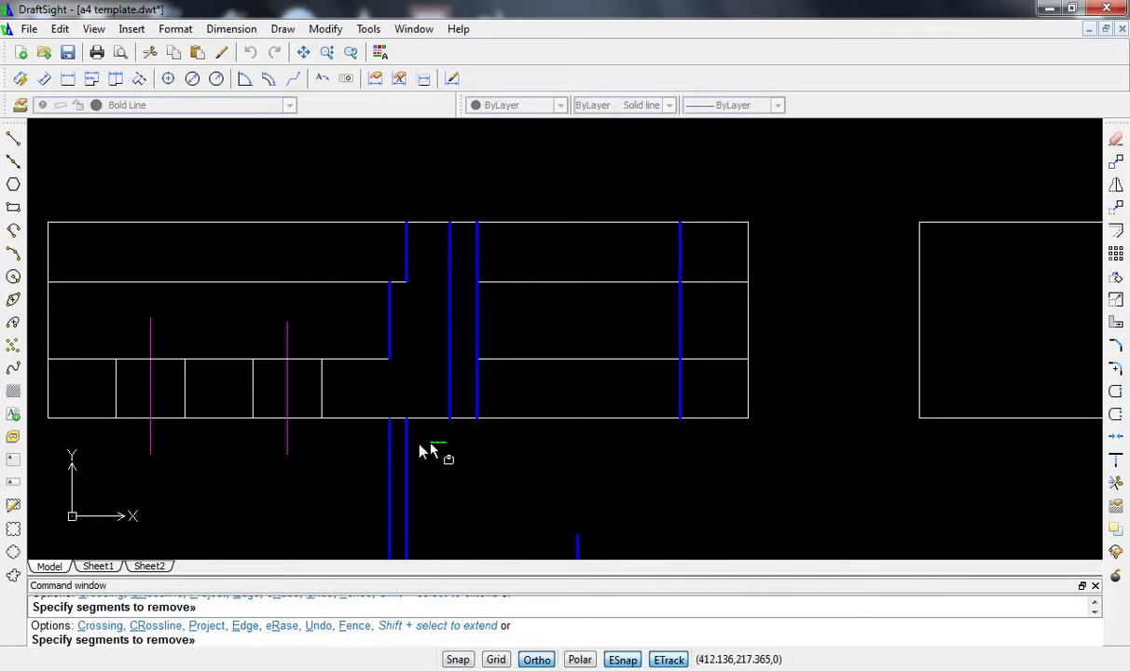
{"action": "left_click", "coordinate": [370, 461]}
{"action": "scroll", "coordinate": [462, 452], "scroll_direction": "down", "scroll_amount": 2}
{"action": "middle_click_drag", "start_coordinate": [459, 439], "coordinate": [398, 242]}
{"action": "scroll", "coordinate": [403, 343], "scroll_direction": "down", "scroll_amount": 3}
{"action": "scroll", "coordinate": [396, 354], "scroll_direction": "down", "scroll_amount": 1}
{"action": "scroll", "coordinate": [411, 268], "scroll_direction": "up", "scroll_amount": 3}
- Delete the leftover projection lines and short keyway line on the hub
{"action": "scroll", "coordinate": [411, 268], "scroll_direction": "up", "scroll_amount": 2}
{"action": "key", "text": "Escape"}
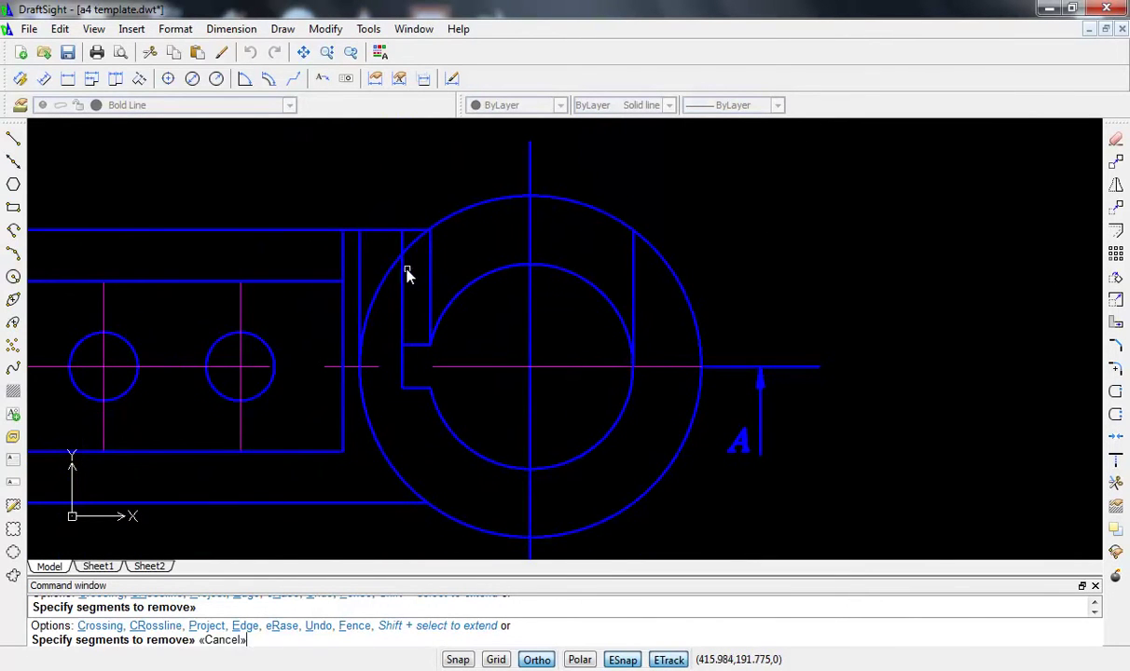
{"action": "left_click", "coordinate": [431, 278]}
{"action": "left_click", "coordinate": [429, 278]}
{"action": "left_click", "coordinate": [406, 277]}
{"action": "left_click", "coordinate": [363, 277]}
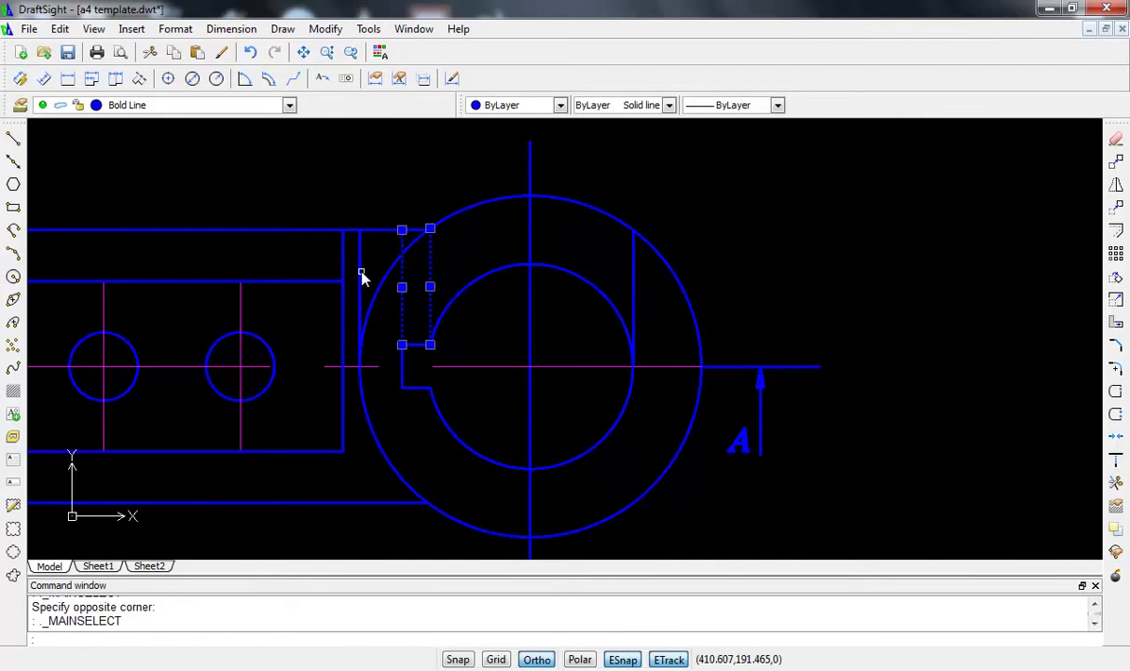
{"action": "left_click", "coordinate": [362, 275]}
{"action": "left_click", "coordinate": [343, 268]}
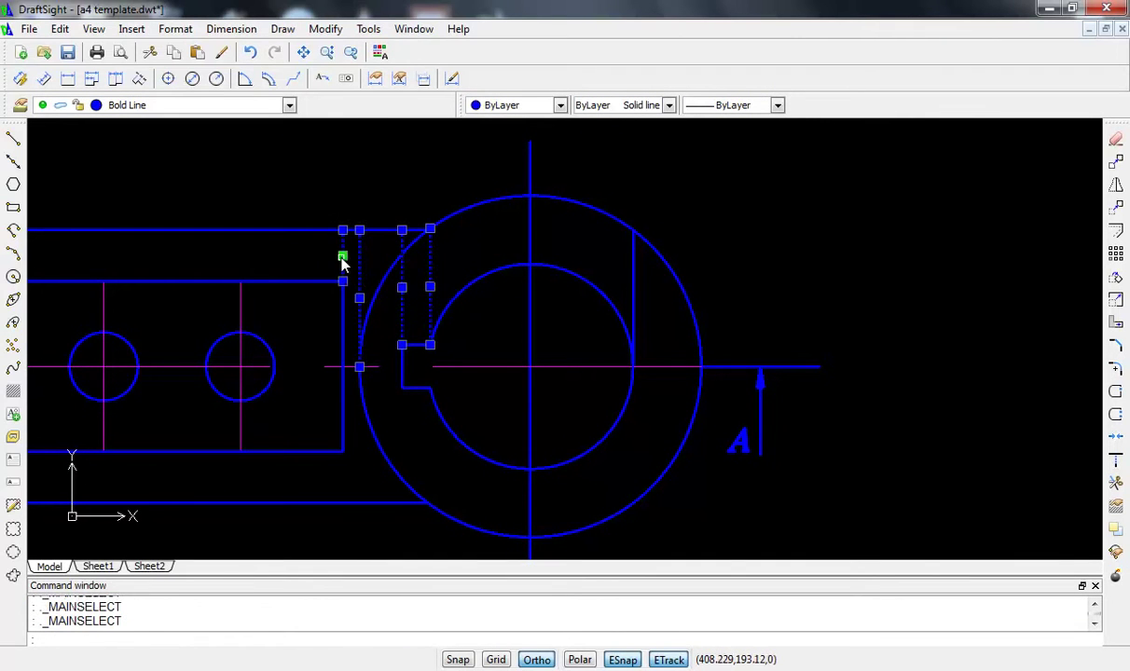
{"action": "left_click", "coordinate": [632, 289]}
{"action": "key", "text": "Delete"}
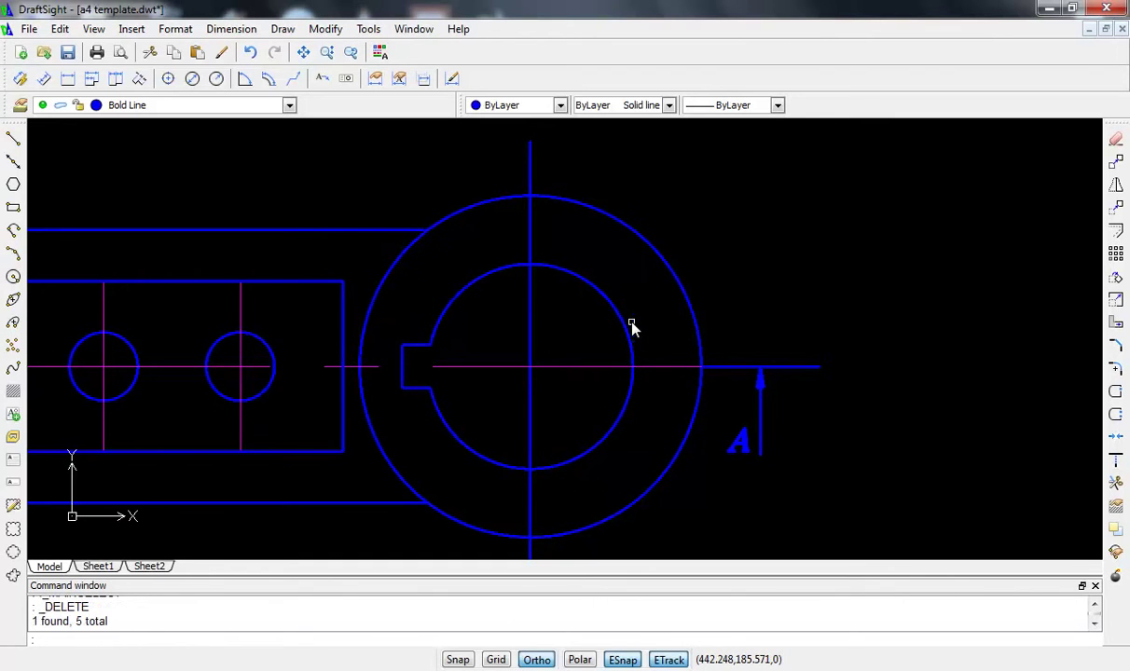
- Move the hub's vertical centre line onto the Center Line layer
{"action": "scroll", "coordinate": [522, 289], "scroll_direction": "down", "scroll_amount": 3}
{"action": "scroll", "coordinate": [530, 298], "scroll_direction": "down", "scroll_amount": 1}
{"action": "scroll", "coordinate": [529, 295], "scroll_direction": "up", "scroll_amount": 1}
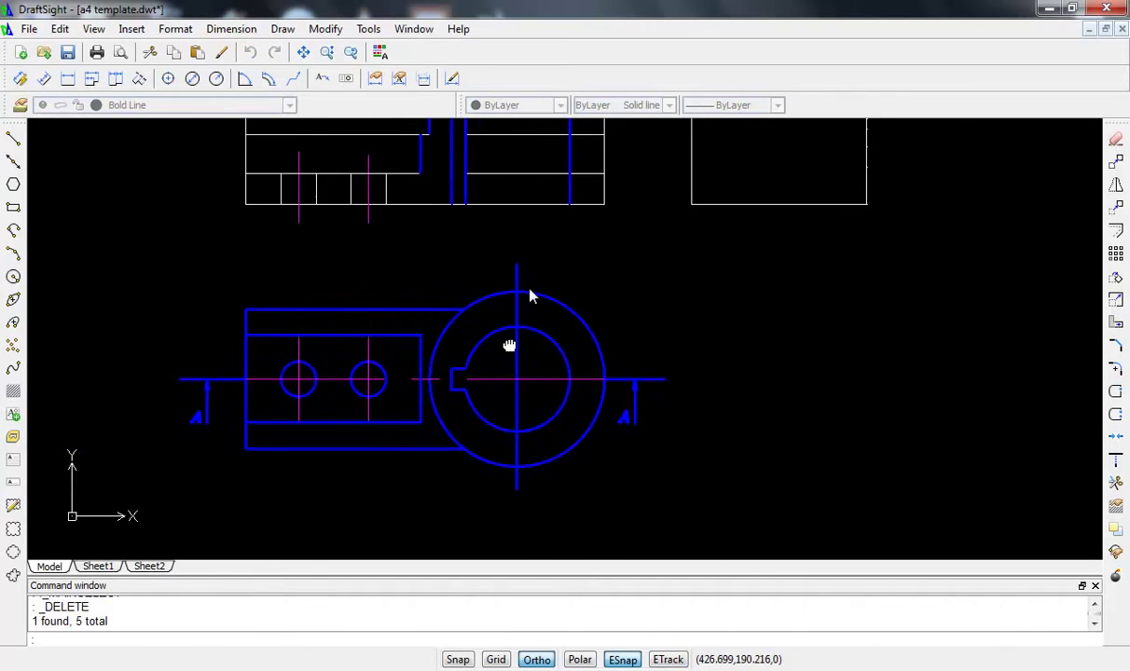
{"action": "scroll", "coordinate": [529, 281], "scroll_direction": "up", "scroll_amount": 4}
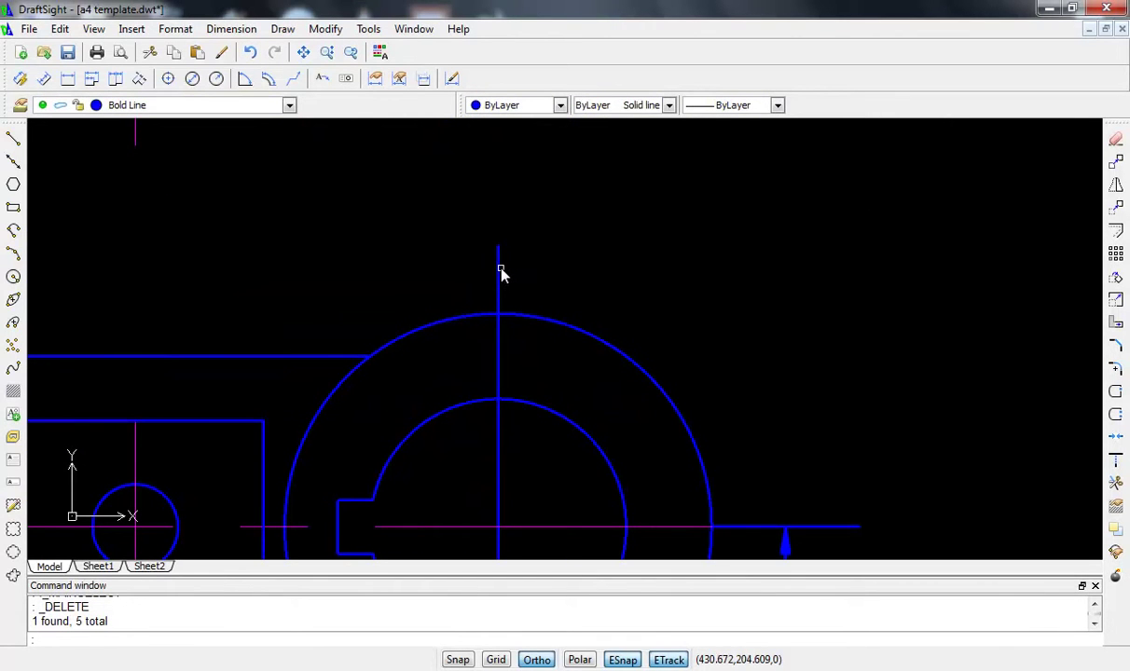
{"action": "left_click", "coordinate": [498, 267]}
{"action": "left_click", "coordinate": [217, 105]}
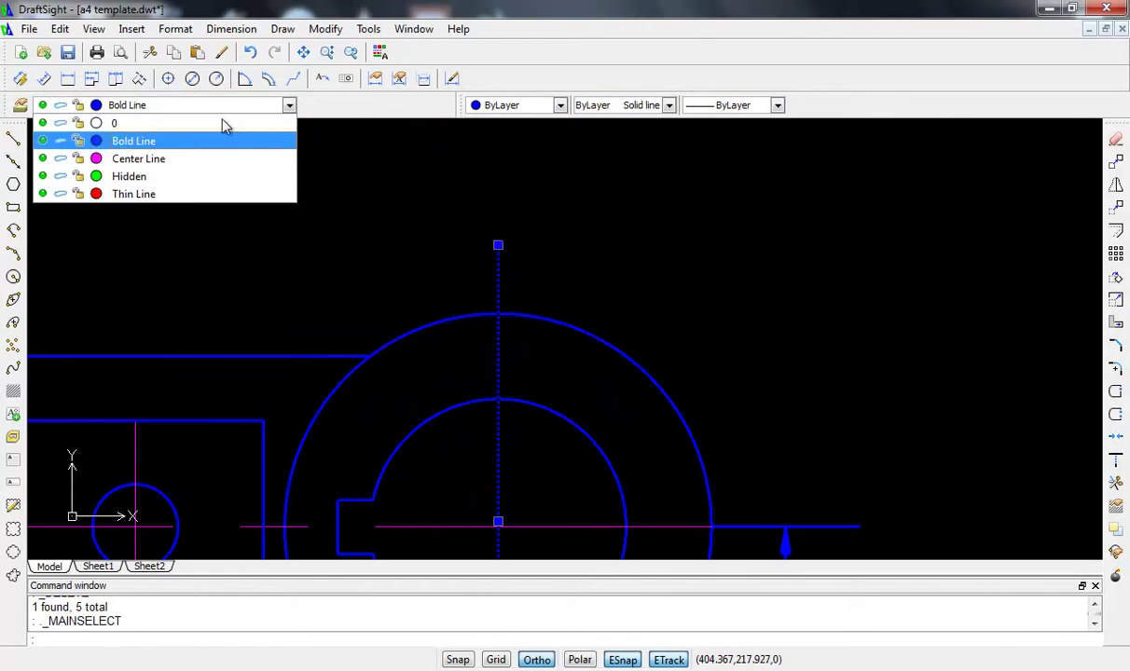
{"action": "left_click", "coordinate": [172, 161]}
{"action": "scroll", "coordinate": [503, 272], "scroll_direction": "down", "scroll_amount": 2}
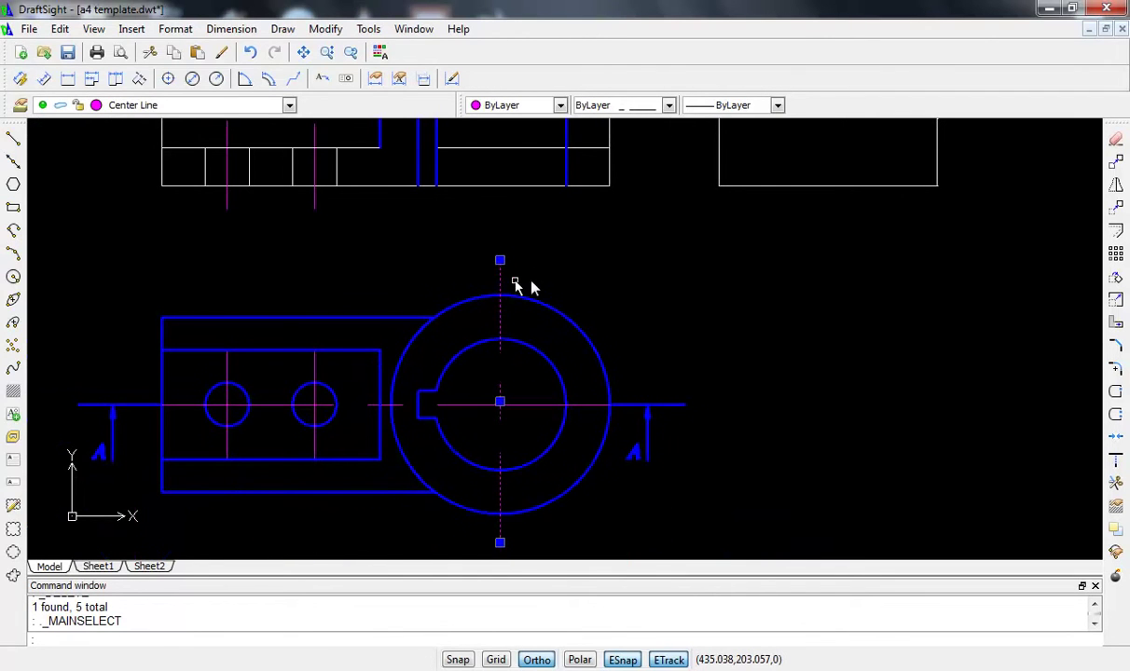
{"action": "key", "text": "Escape"}
{"action": "middle_click_drag", "start_coordinate": [559, 283], "coordinate": [608, 436]}
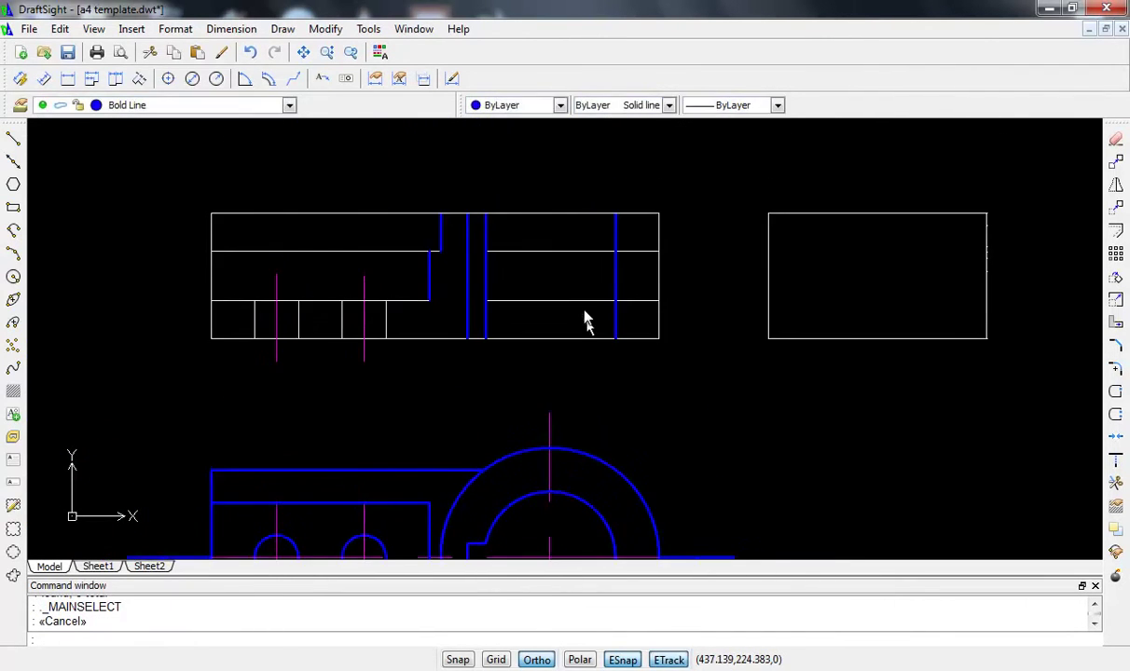
- Delete the two extra horizontal lines in the upper view
{"action": "scroll", "coordinate": [526, 282], "scroll_direction": "up", "scroll_amount": 2}
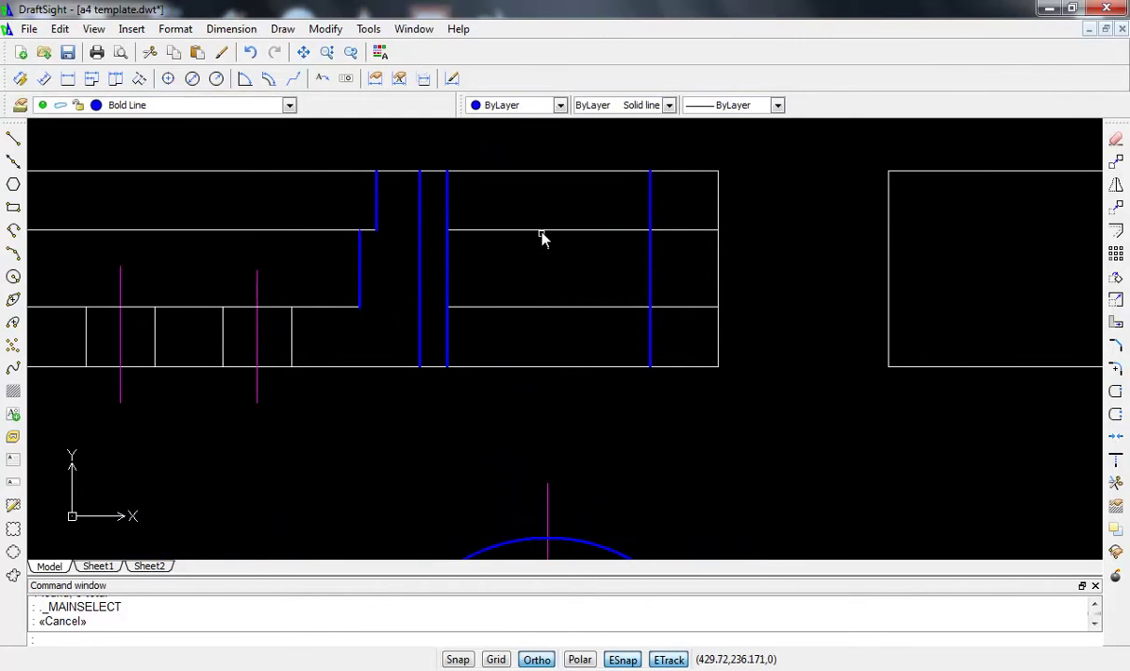
{"action": "left_click", "coordinate": [541, 230]}
{"action": "key", "text": "Delete"}
{"action": "left_click", "coordinate": [547, 306]}
{"action": "key", "text": "Delete"}
{"action": "scroll", "coordinate": [290, 260], "scroll_direction": "down", "scroll_amount": 2}
{"action": "middle_click_drag", "start_coordinate": [295, 258], "coordinate": [429, 274]}
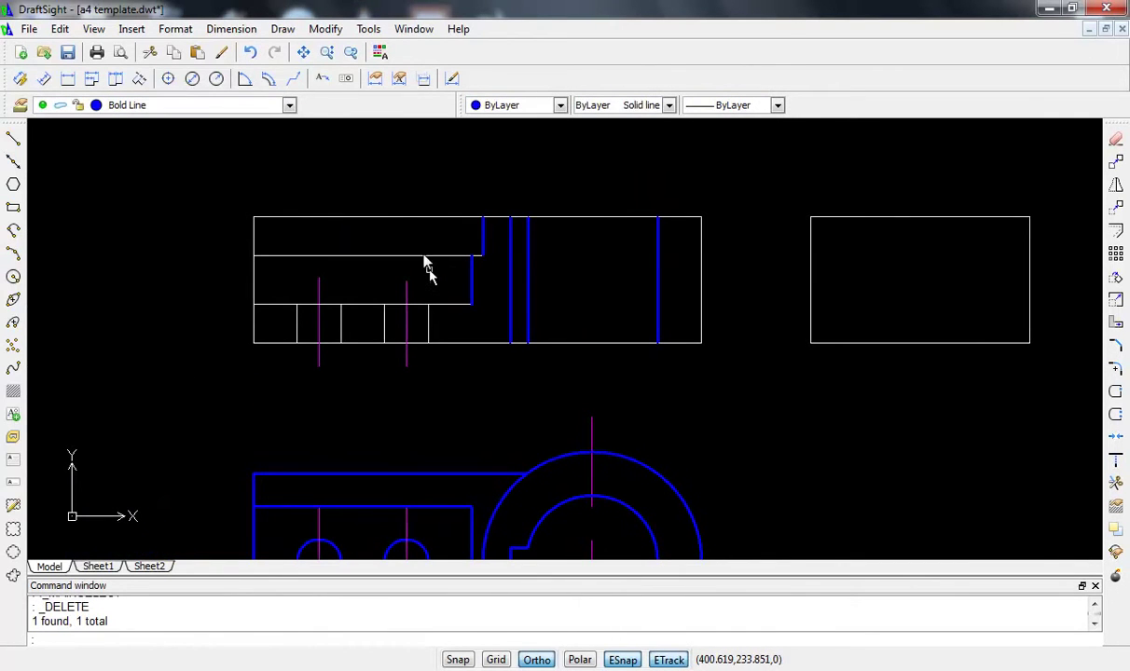
- Trim the top line piece left of the step and the dangling piece above the view
{"action": "type", "text": "r"}
{"action": "key", "text": "Return"}
{"action": "key", "text": "Return"}
{"action": "left_click", "coordinate": [432, 217]}
{"action": "left_click", "coordinate": [253, 240]}
{"action": "scroll", "coordinate": [425, 287], "scroll_direction": "down", "scroll_amount": 1}
{"action": "scroll", "coordinate": [427, 287], "scroll_direction": "up", "scroll_amount": 3}
{"action": "scroll", "coordinate": [438, 291], "scroll_direction": "down", "scroll_amount": 1}
{"action": "scroll", "coordinate": [413, 303], "scroll_direction": "up", "scroll_amount": 1}
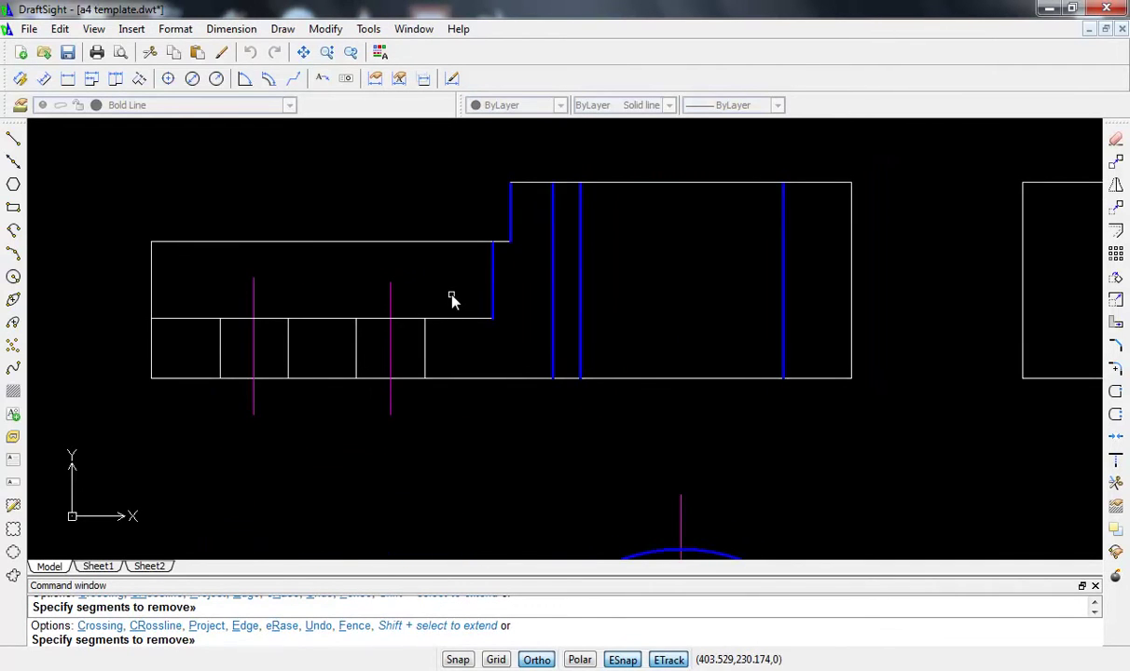
{"action": "key", "text": "Escape"}
- Put the upper view's edges, divider lines and right rectangle on the Bold Line layer
{"action": "left_click", "coordinate": [128, 195]}
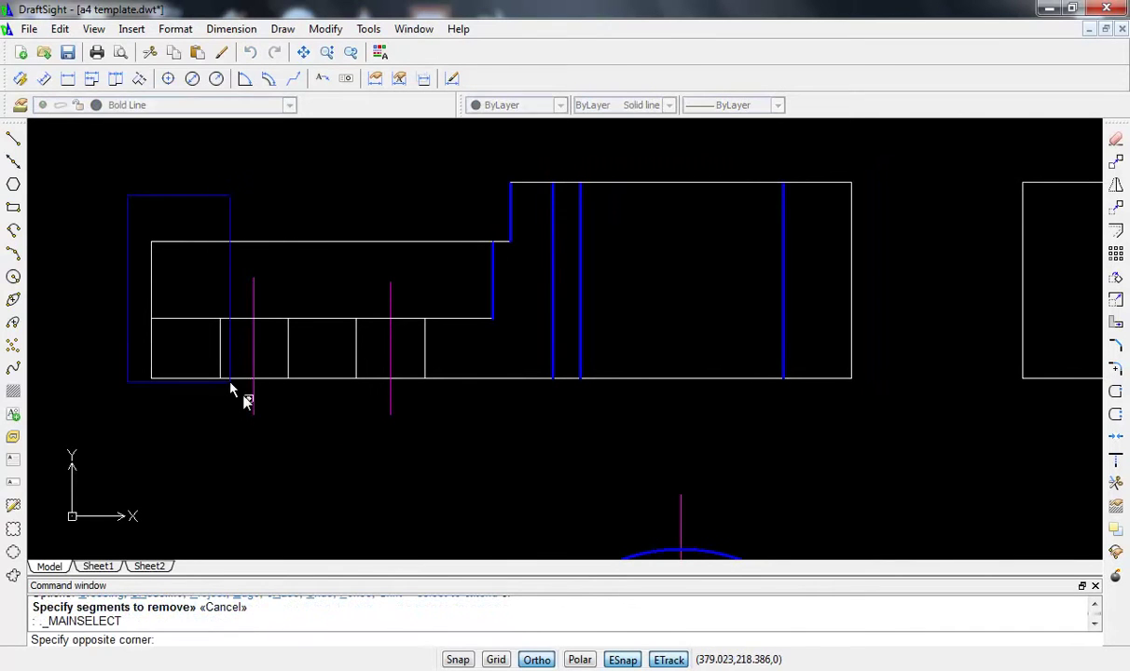
{"action": "left_click", "coordinate": [240, 410]}
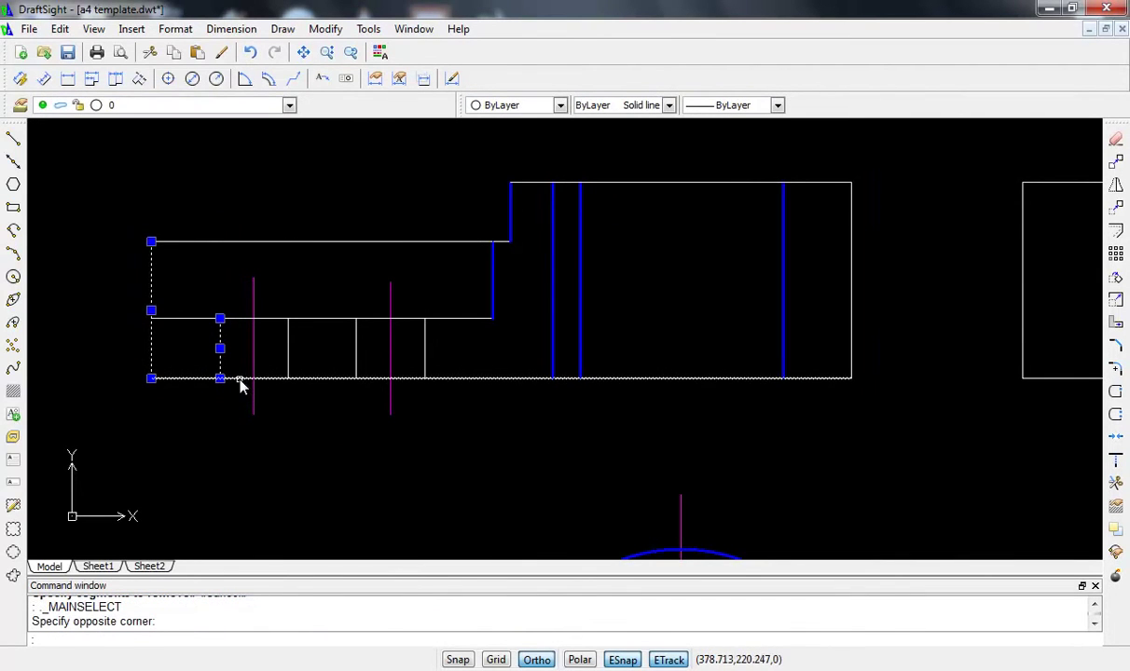
{"action": "left_click", "coordinate": [239, 377]}
{"action": "left_click", "coordinate": [239, 318]}
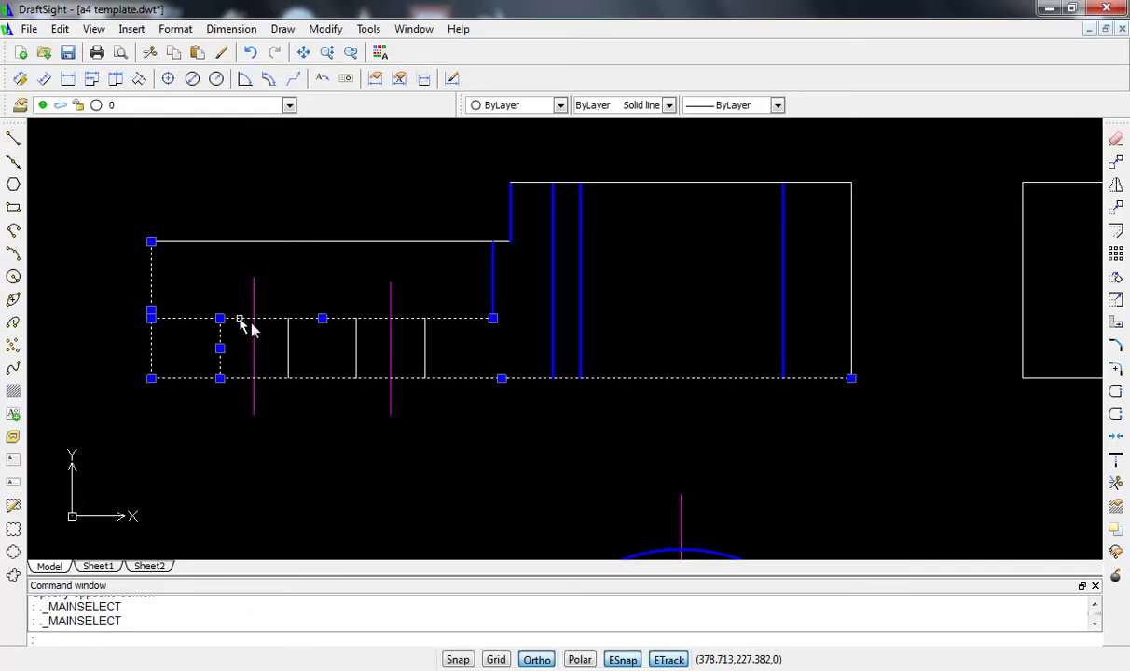
{"action": "left_click", "coordinate": [287, 356]}
{"action": "left_click", "coordinate": [290, 354]}
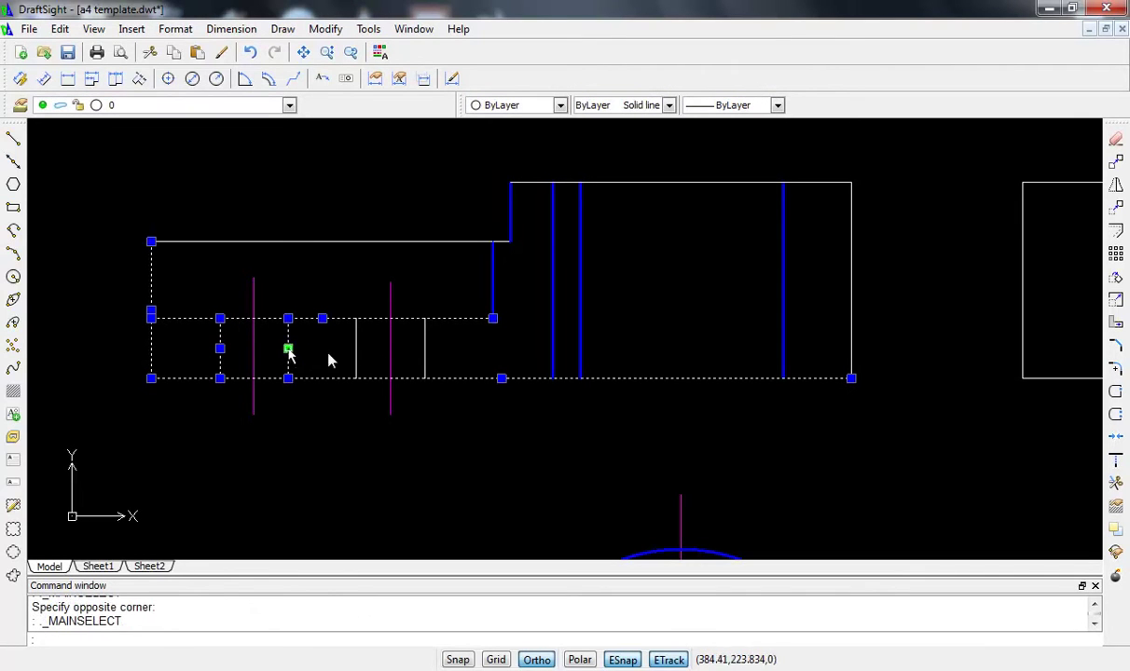
{"action": "left_click", "coordinate": [358, 357]}
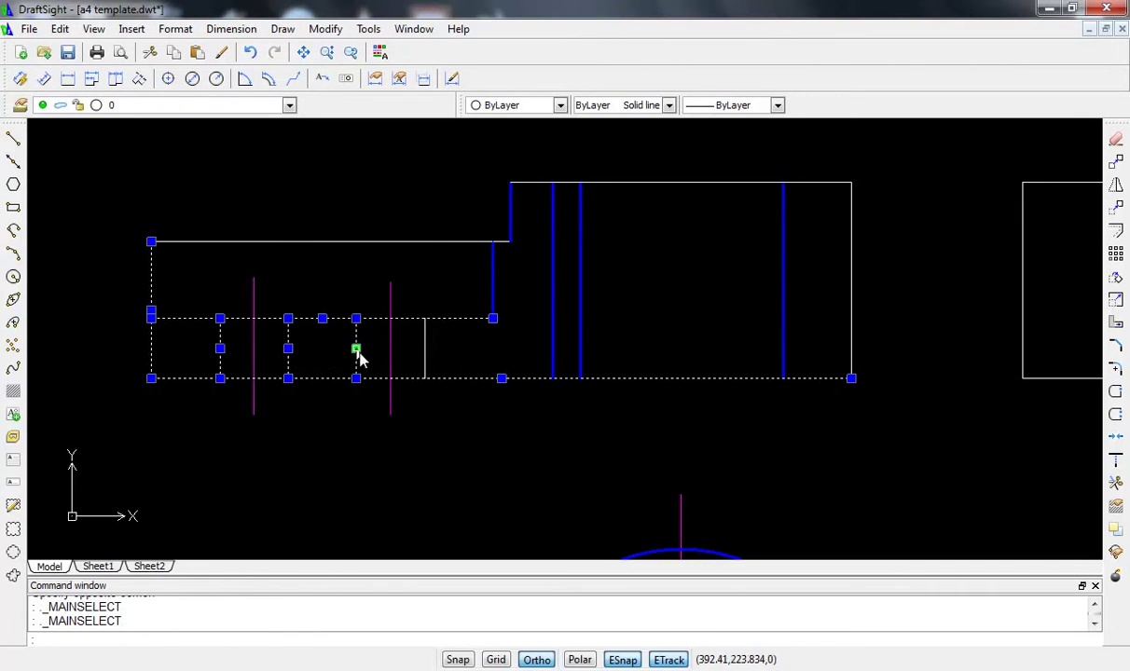
{"action": "left_click", "coordinate": [424, 359]}
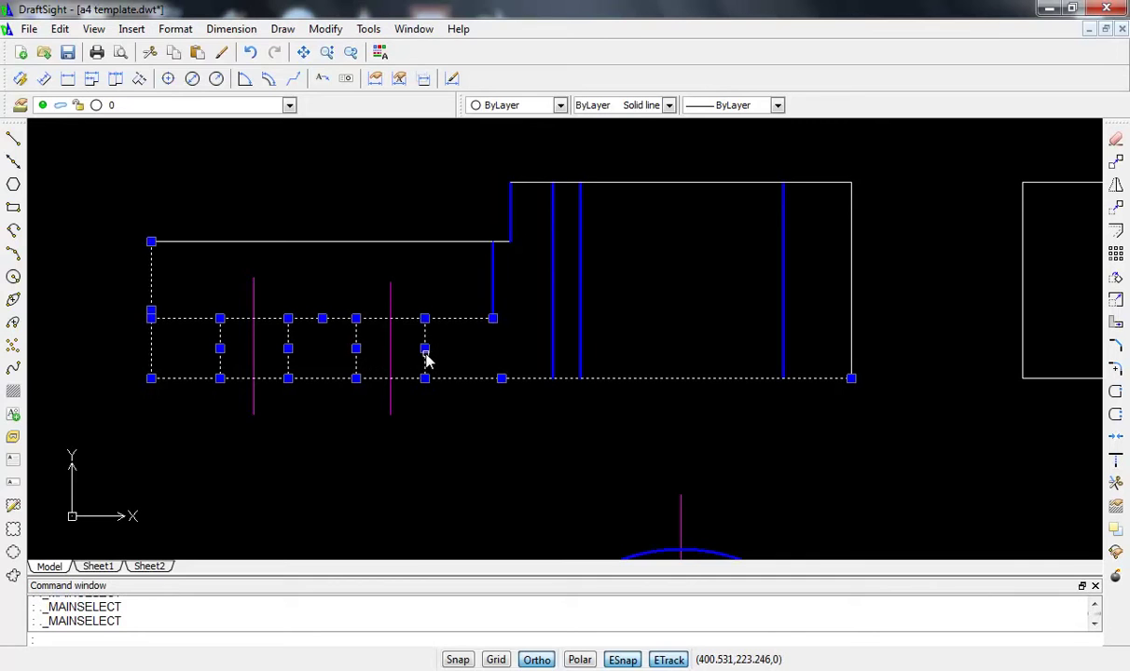
{"action": "left_click", "coordinate": [479, 266]}
{"action": "left_click", "coordinate": [137, 200]}
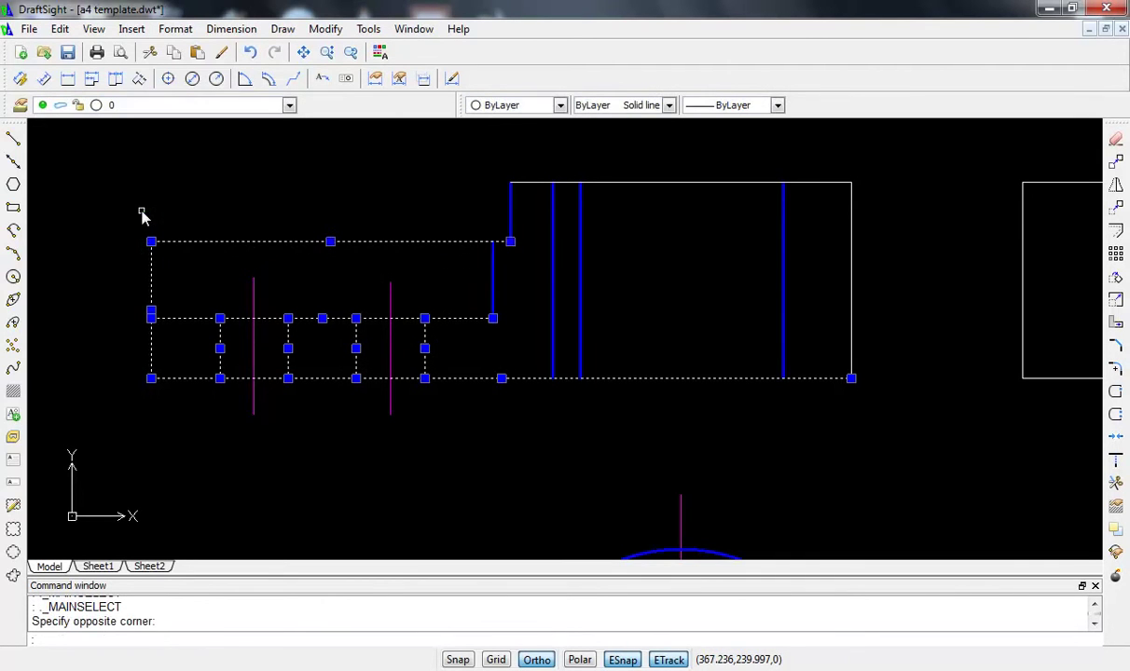
{"action": "left_click", "coordinate": [500, 156]}
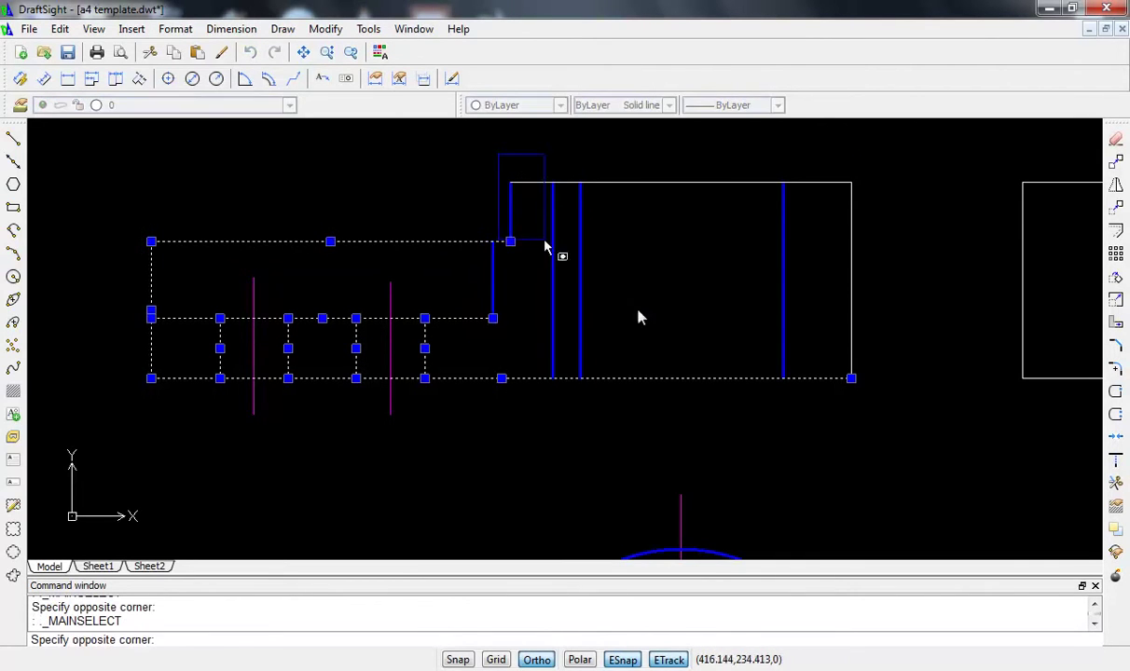
{"action": "left_click", "coordinate": [900, 436]}
{"action": "left_click", "coordinate": [242, 104]}
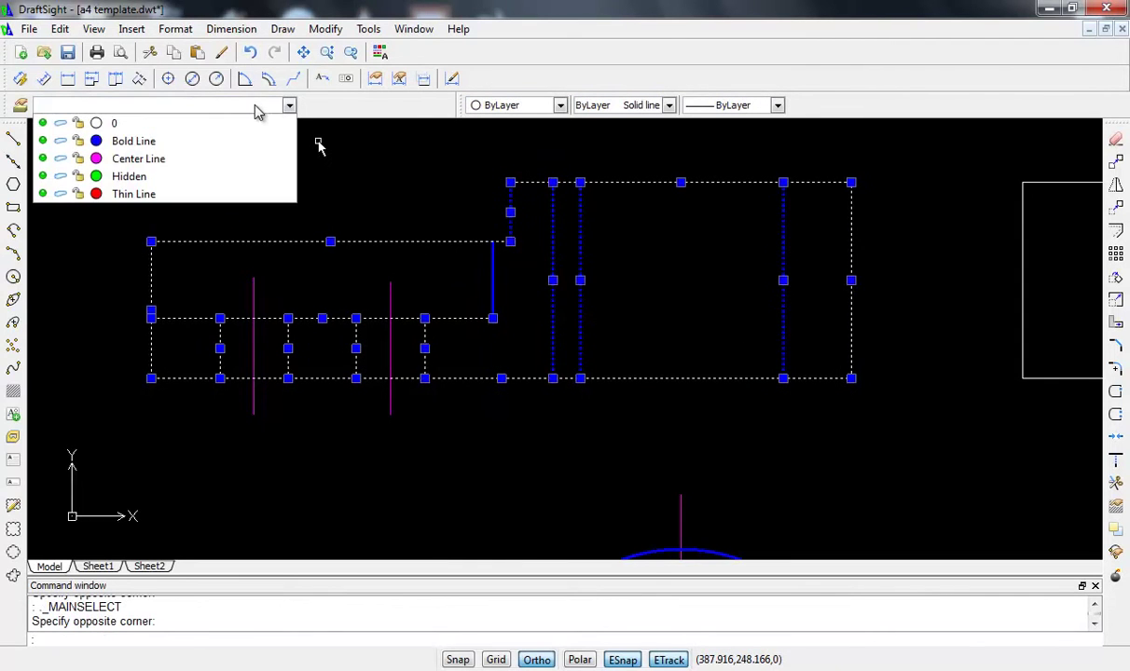
{"action": "left_click", "coordinate": [154, 141]}
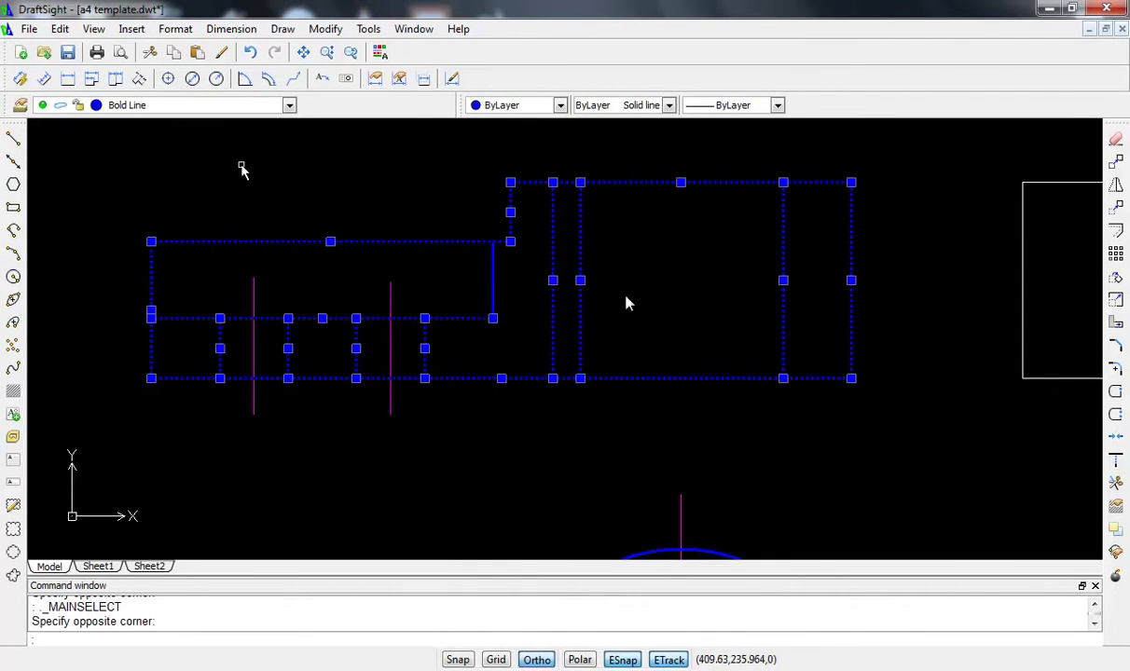
{"action": "key", "text": "Escape"}
{"action": "scroll", "coordinate": [660, 401], "scroll_direction": "down", "scroll_amount": 1}
- Stretch the hub's vertical centre line's top end up past the upper view
{"action": "mouse_move", "coordinate": [654, 445]}
{"action": "middle_mouse_down"}
{"action": "mouse_move", "coordinate": [562, 315]}
{"action": "mouse_move", "coordinate": [545, 340]}
{"action": "middle_mouse_up"}
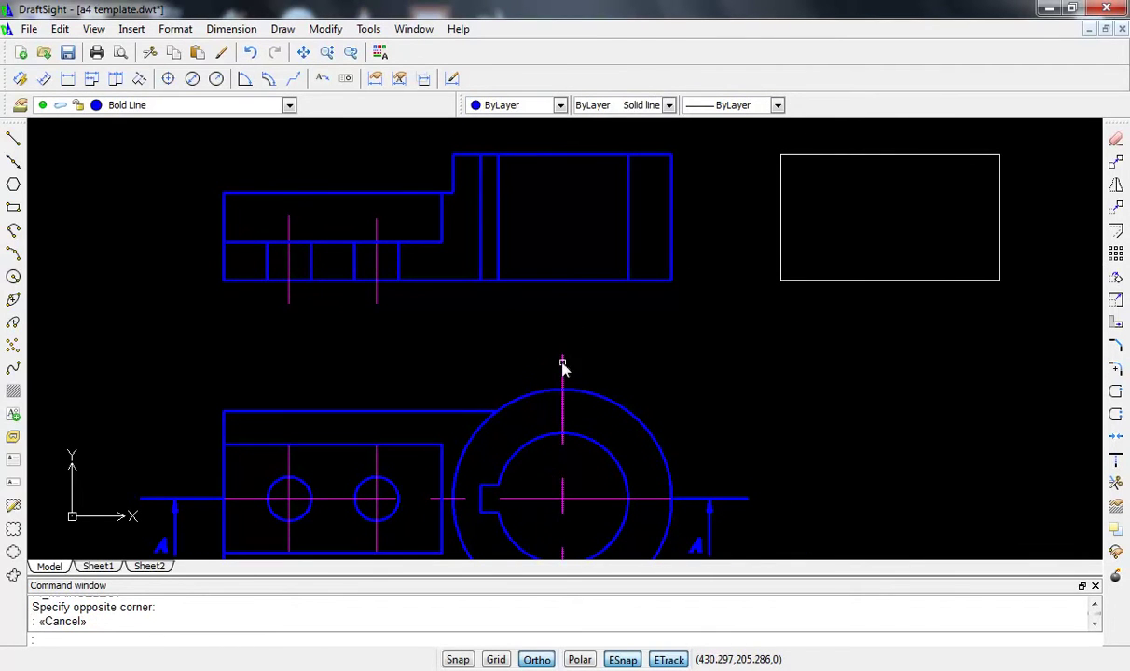
{"action": "left_click", "coordinate": [561, 365]}
{"action": "left_click", "coordinate": [562, 355]}
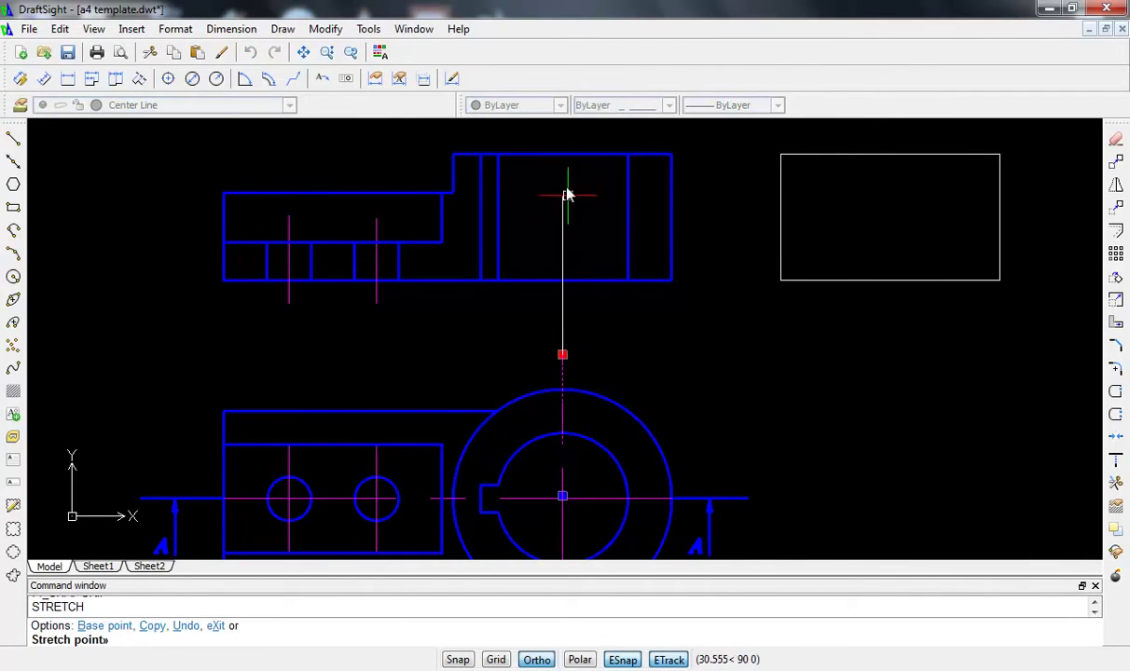
{"action": "middle_click_drag", "start_coordinate": [559, 164], "coordinate": [563, 291]}
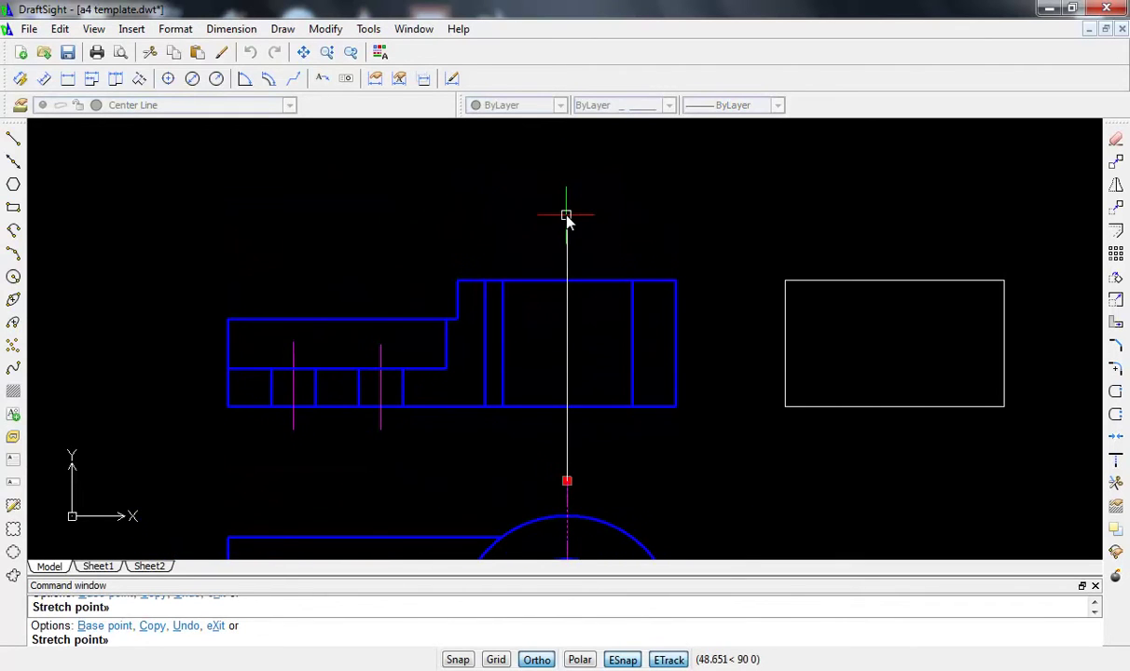
{"action": "left_click", "coordinate": [565, 214]}
{"action": "key", "text": "Escape"}
- Navigate to the small white rectangle and begin a selection window around it
{"action": "scroll", "coordinate": [578, 397], "scroll_direction": "down", "scroll_amount": 1}
{"action": "scroll", "coordinate": [582, 410], "scroll_direction": "down", "scroll_amount": 1}
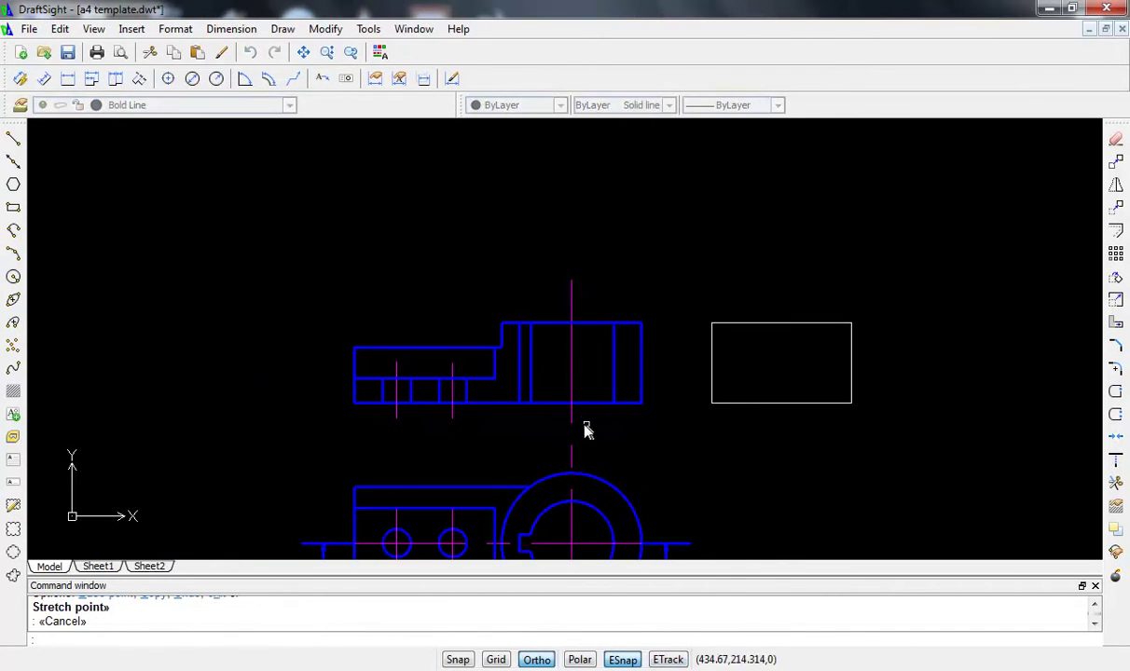
{"action": "middle_click_drag", "start_coordinate": [586, 428], "coordinate": [500, 368]}
{"action": "scroll", "coordinate": [518, 369], "scroll_direction": "up", "scroll_amount": 1}
{"action": "scroll", "coordinate": [517, 370], "scroll_direction": "up", "scroll_amount": 2}
{"action": "scroll", "coordinate": [507, 368], "scroll_direction": "up", "scroll_amount": 1}
{"action": "scroll", "coordinate": [506, 367], "scroll_direction": "down", "scroll_amount": 1}
{"action": "mouse_move", "coordinate": [530, 368]}
{"action": "middle_mouse_down"}
{"action": "mouse_move", "coordinate": [712, 383]}
{"action": "mouse_move", "coordinate": [539, 417]}
{"action": "middle_mouse_up"}
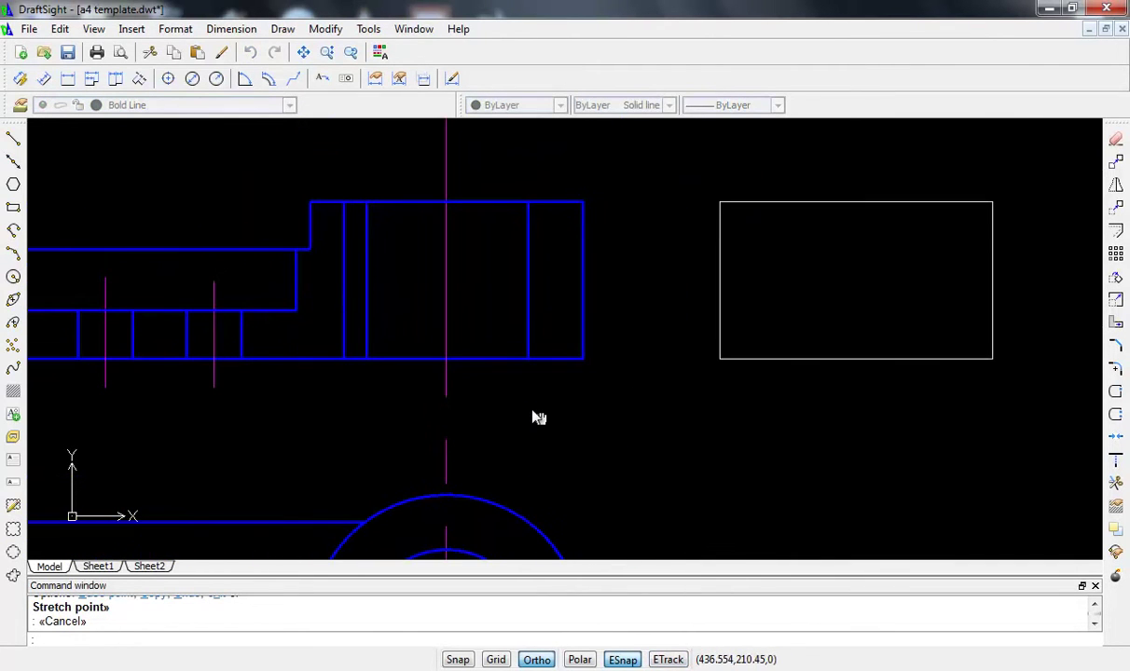
{"action": "scroll", "coordinate": [598, 409], "scroll_direction": "down", "scroll_amount": 1}
{"action": "scroll", "coordinate": [595, 408], "scroll_direction": "down", "scroll_amount": 1}
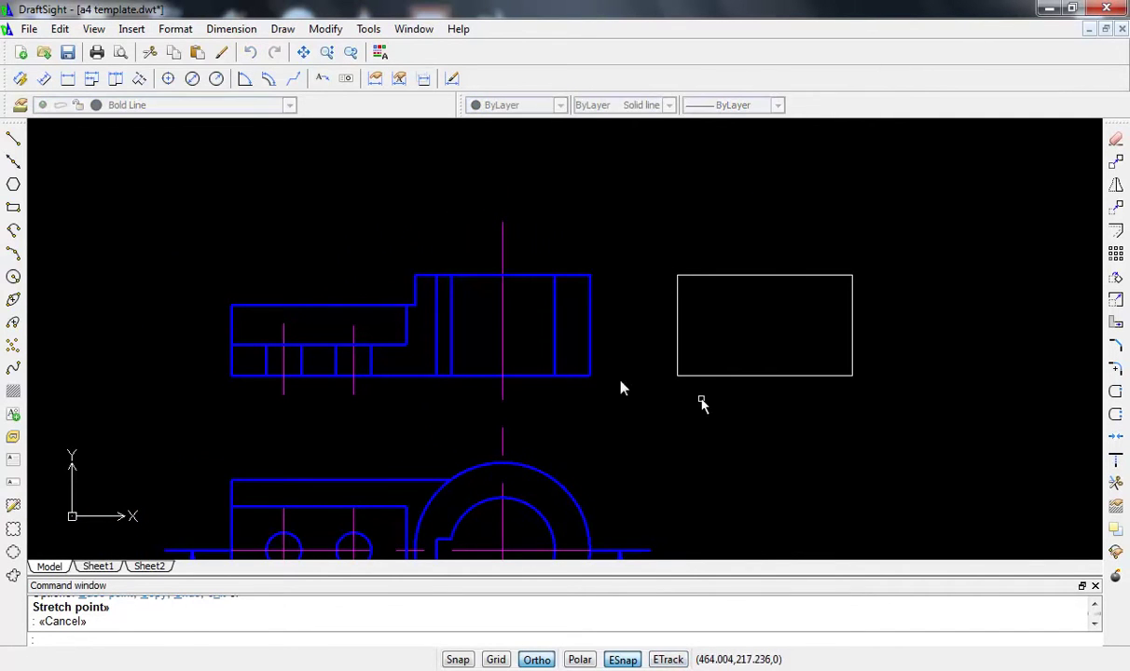
{"action": "middle_click_drag", "start_coordinate": [700, 403], "coordinate": [529, 398]}
{"action": "left_click", "coordinate": [474, 240]}
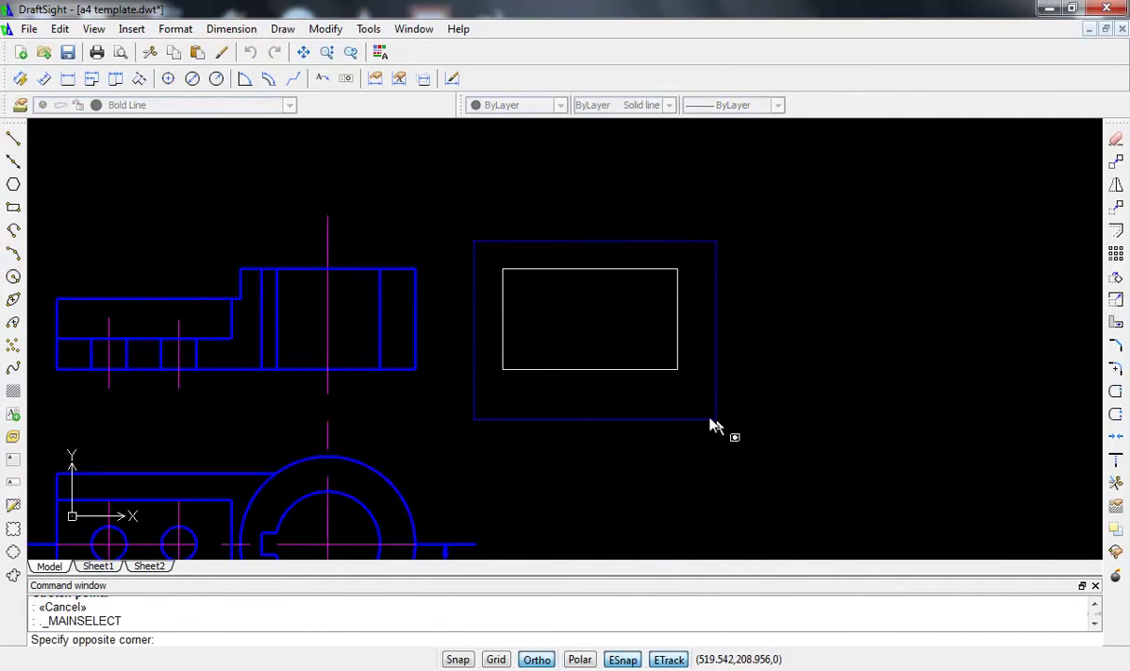
- Move the white rectangle onto the Bold Line layer
{"action": "left_click", "coordinate": [710, 425]}
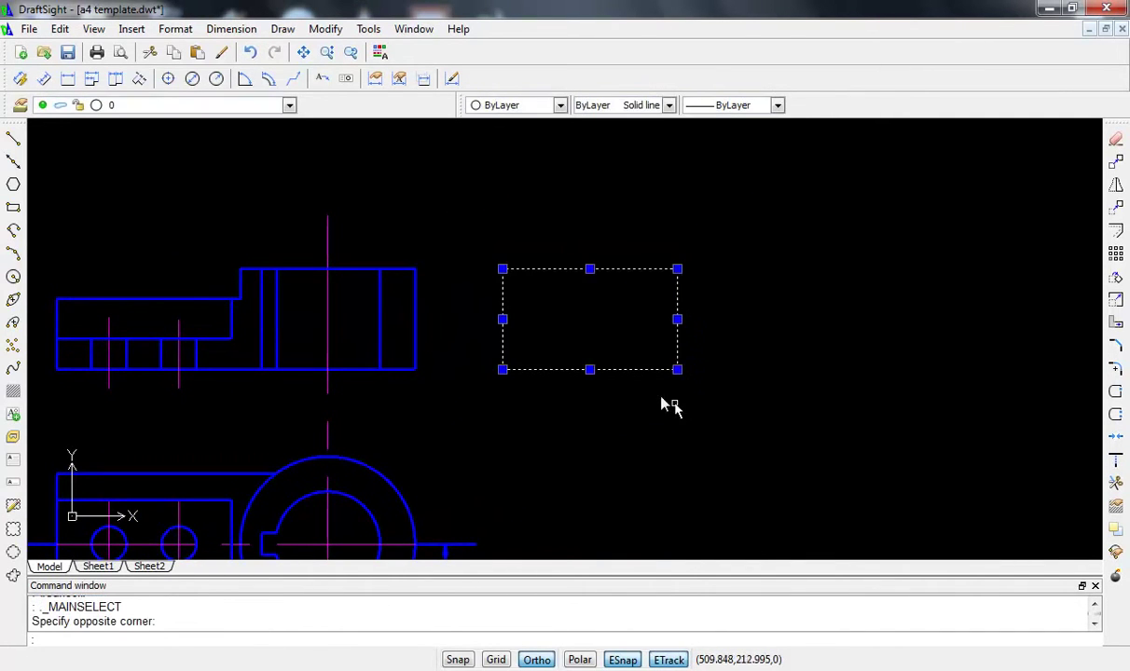
{"action": "left_click", "coordinate": [259, 107]}
{"action": "left_click", "coordinate": [214, 148]}
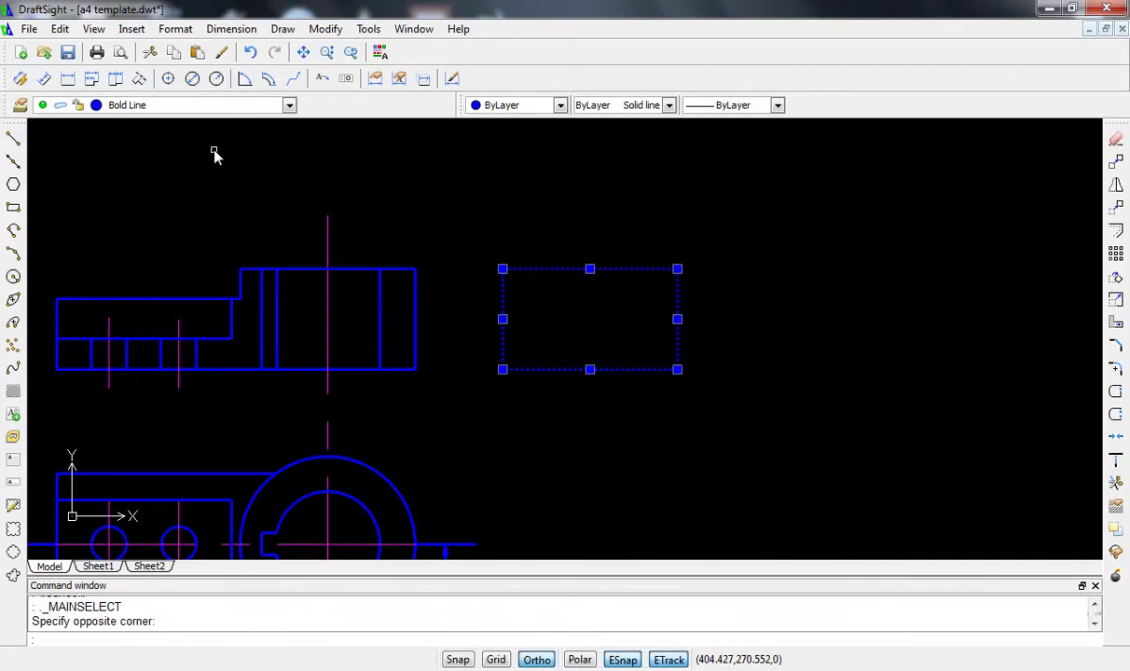
{"action": "key", "text": "Escape"}
{"action": "mouse_move", "coordinate": [552, 404]}
{"action": "middle_mouse_down"}
{"action": "mouse_move", "coordinate": [463, 379]}
{"action": "mouse_move", "coordinate": [339, 373]}
{"action": "middle_mouse_up"}
{"action": "scroll", "coordinate": [339, 373], "scroll_direction": "up", "scroll_amount": 1}
{"action": "scroll", "coordinate": [338, 372], "scroll_direction": "up", "scroll_amount": 3}
{"action": "scroll", "coordinate": [338, 373], "scroll_direction": "down", "scroll_amount": 4}
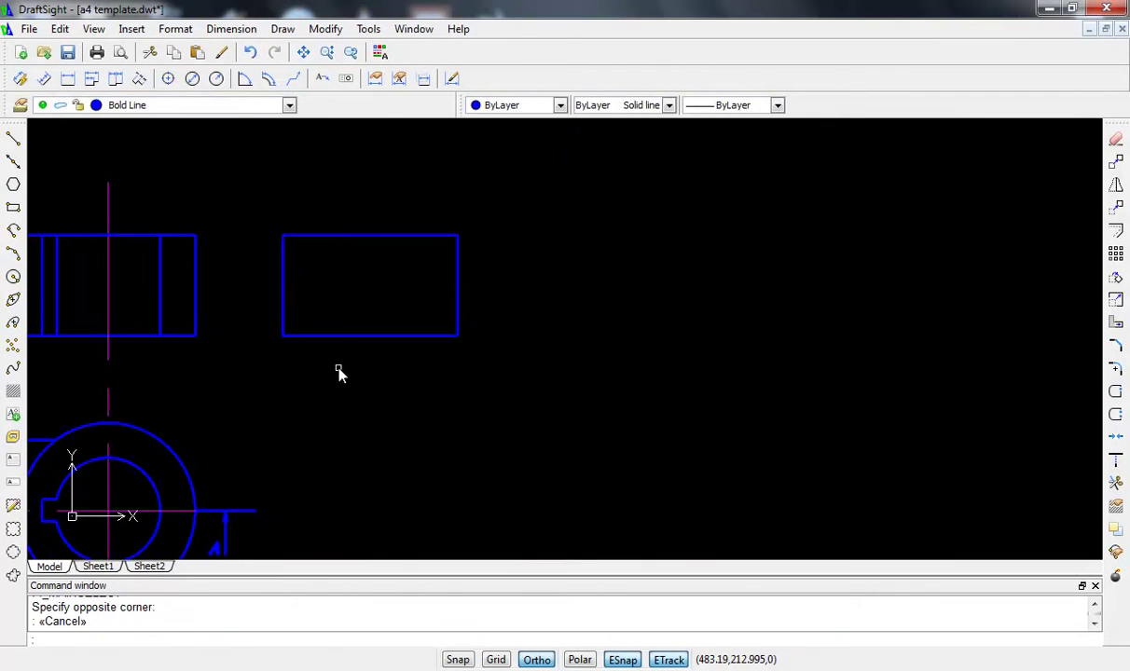
- Make Center Line current and draw a vertical centre line between the rectangle's edge midpoints
{"action": "type", "text": "o"}
{"action": "key", "text": "Return"}
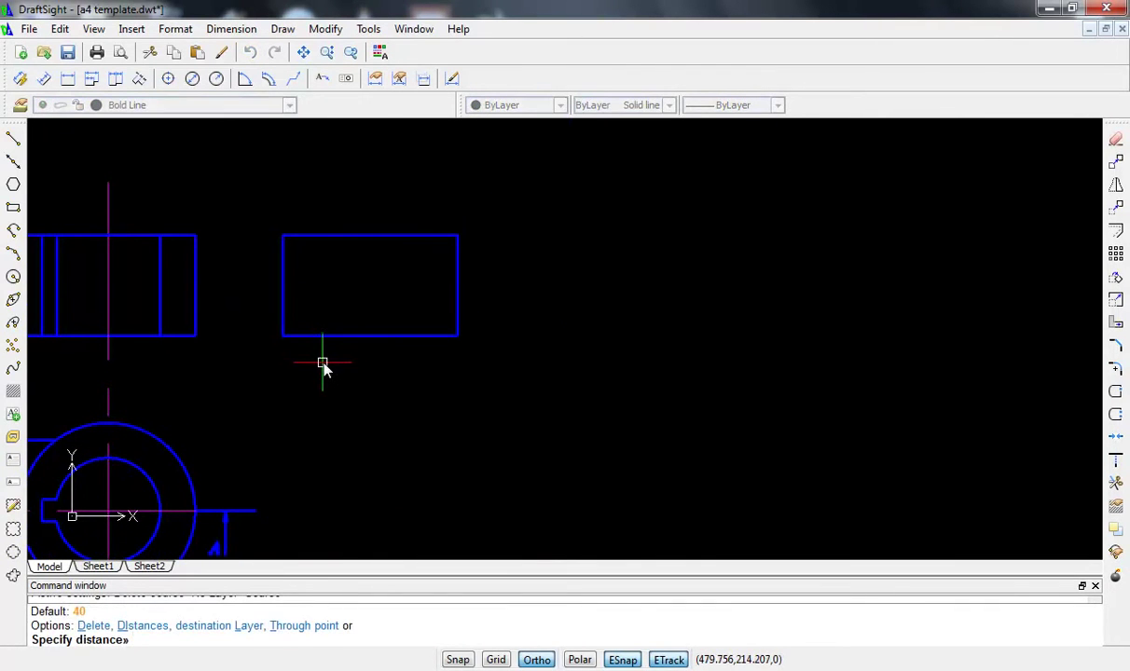
{"action": "type", "text": "0"}
{"action": "key", "text": "Return"}
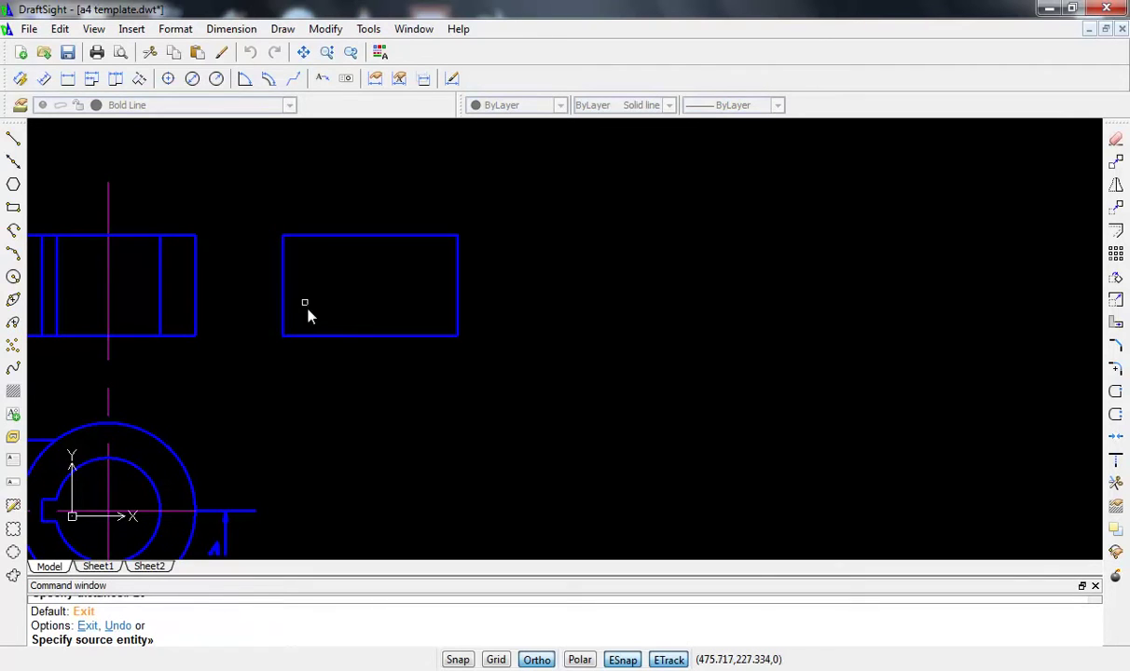
{"action": "key", "text": "Escape"}
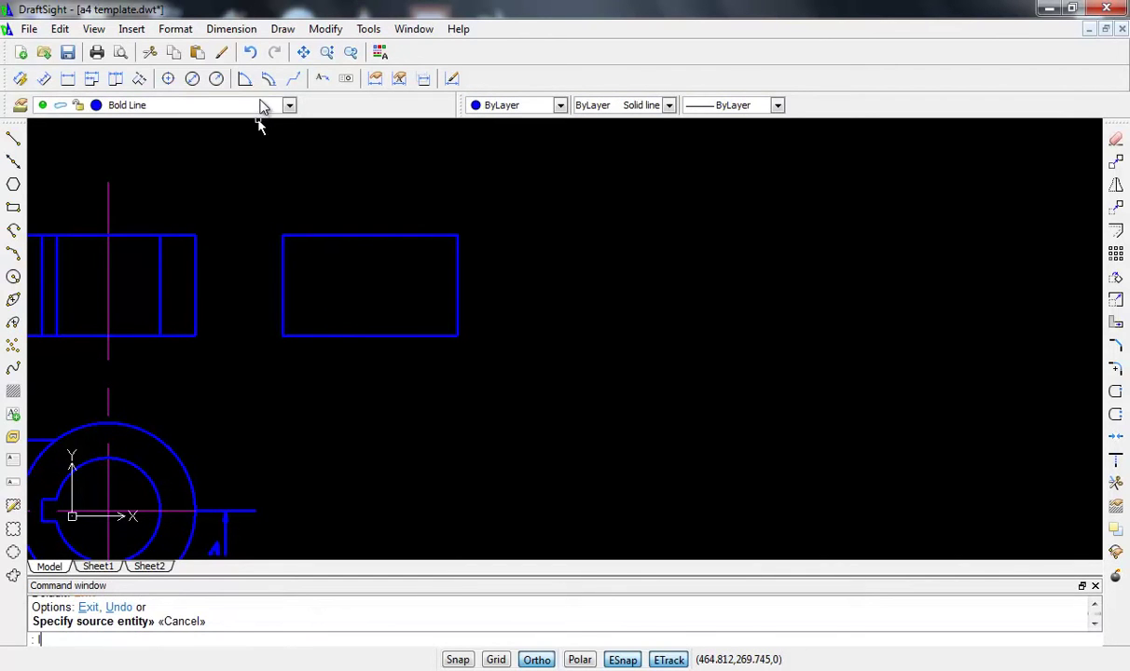
{"action": "left_click", "coordinate": [250, 105]}
{"action": "left_click", "coordinate": [215, 166]}
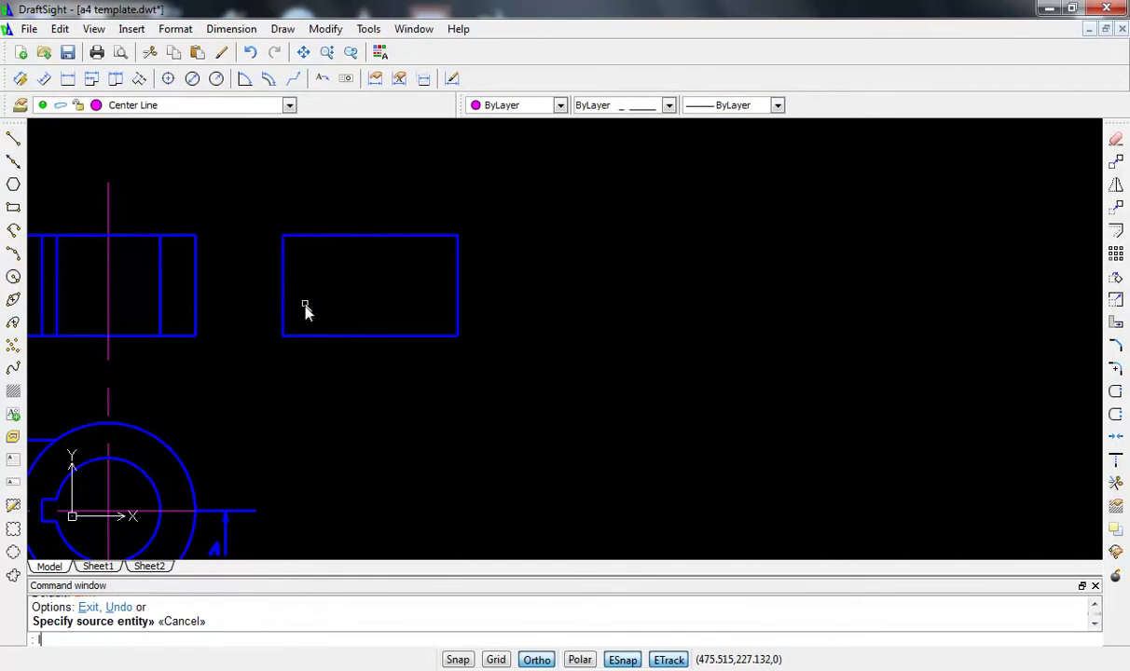
{"action": "type", "text": "l"}
{"action": "key", "text": "Return"}
{"action": "left_click", "coordinate": [370, 235]}
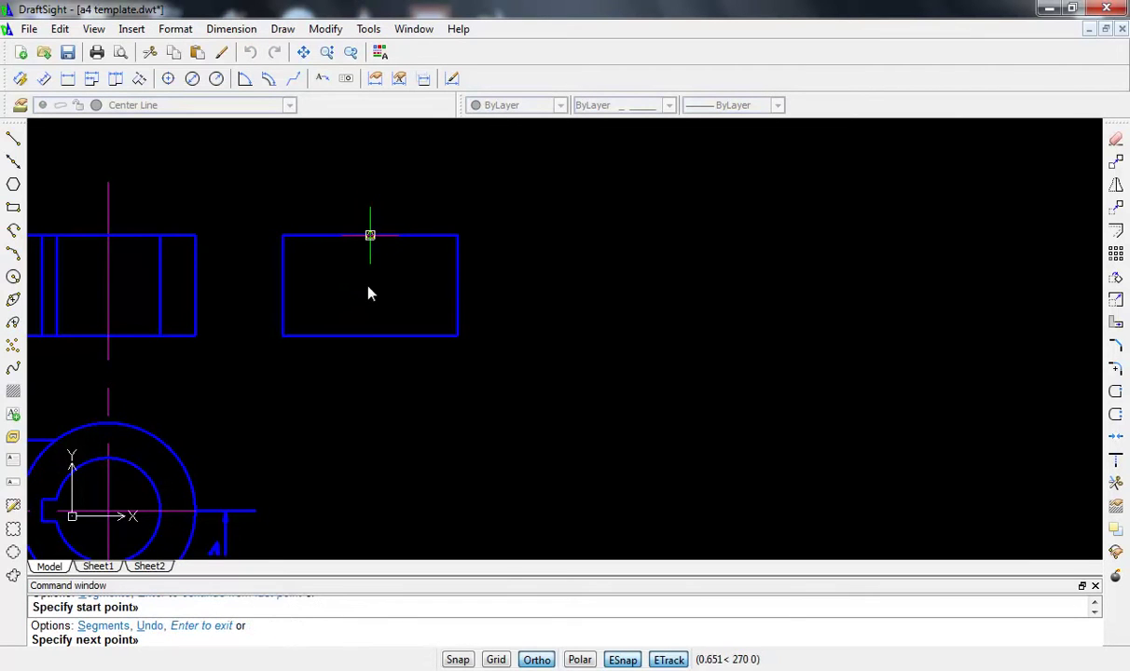
{"action": "left_click", "coordinate": [370, 336]}
{"action": "key", "text": "Escape"}
- Extend the new centre line beyond the rectangle at both top and bottom
{"action": "scroll", "coordinate": [377, 304], "scroll_direction": "up", "scroll_amount": 4}
{"action": "left_click", "coordinate": [362, 296]}
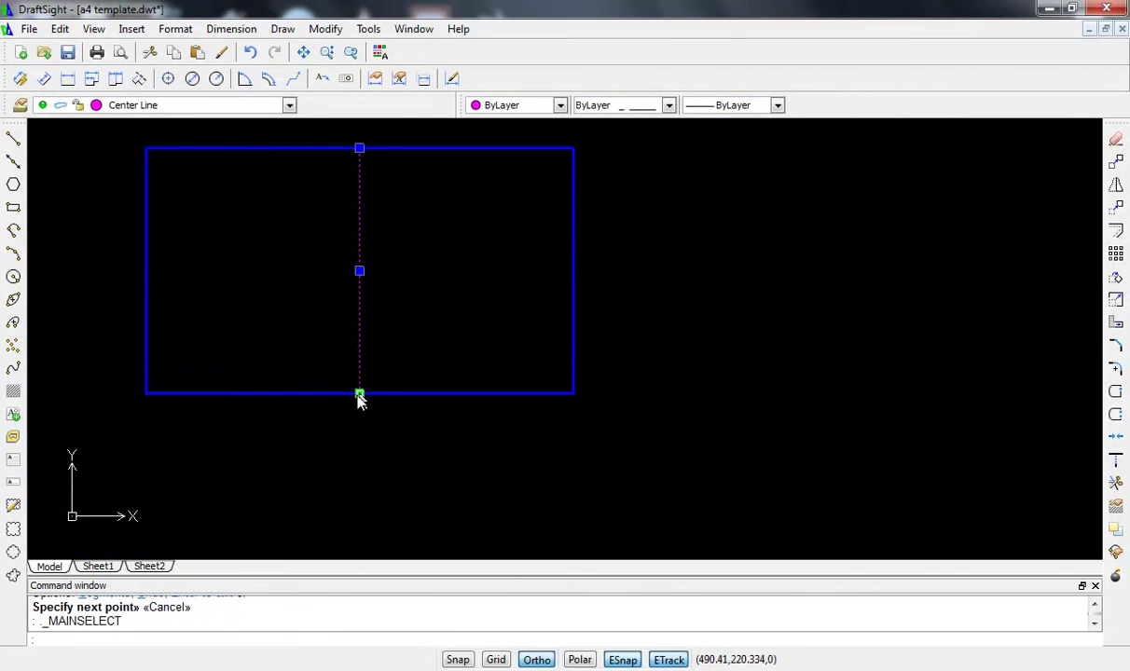
{"action": "left_click", "coordinate": [359, 393]}
{"action": "left_click", "coordinate": [360, 482]}
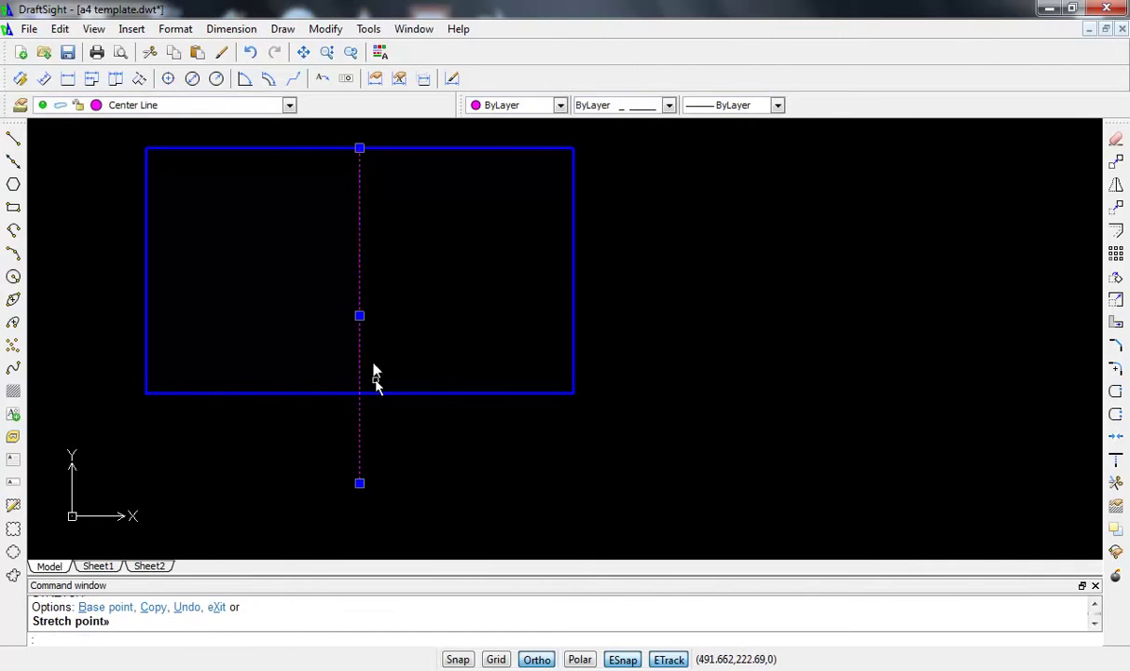
{"action": "scroll", "coordinate": [365, 308], "scroll_direction": "down", "scroll_amount": 4}
{"action": "left_click", "coordinate": [363, 242]}
{"action": "left_click", "coordinate": [363, 184]}
{"action": "key", "text": "Escape"}
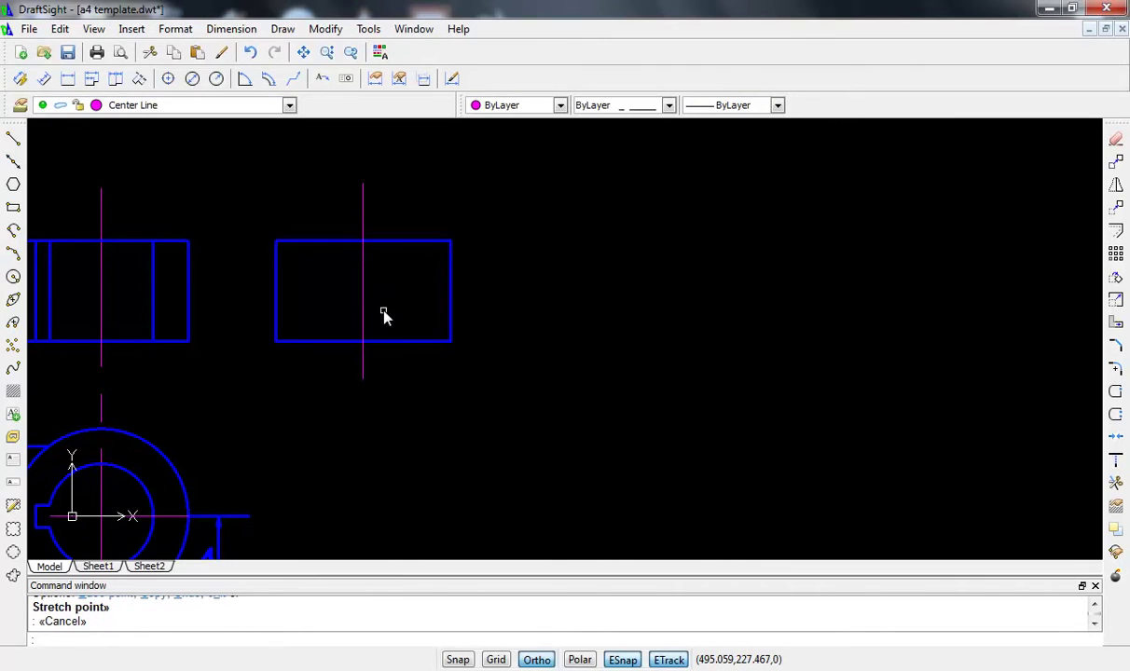
{"action": "type", "text": "o"}
- Offset the centre line 10 units to the left and right
{"action": "key", "text": "Return"}
{"action": "type", "text": "10"}
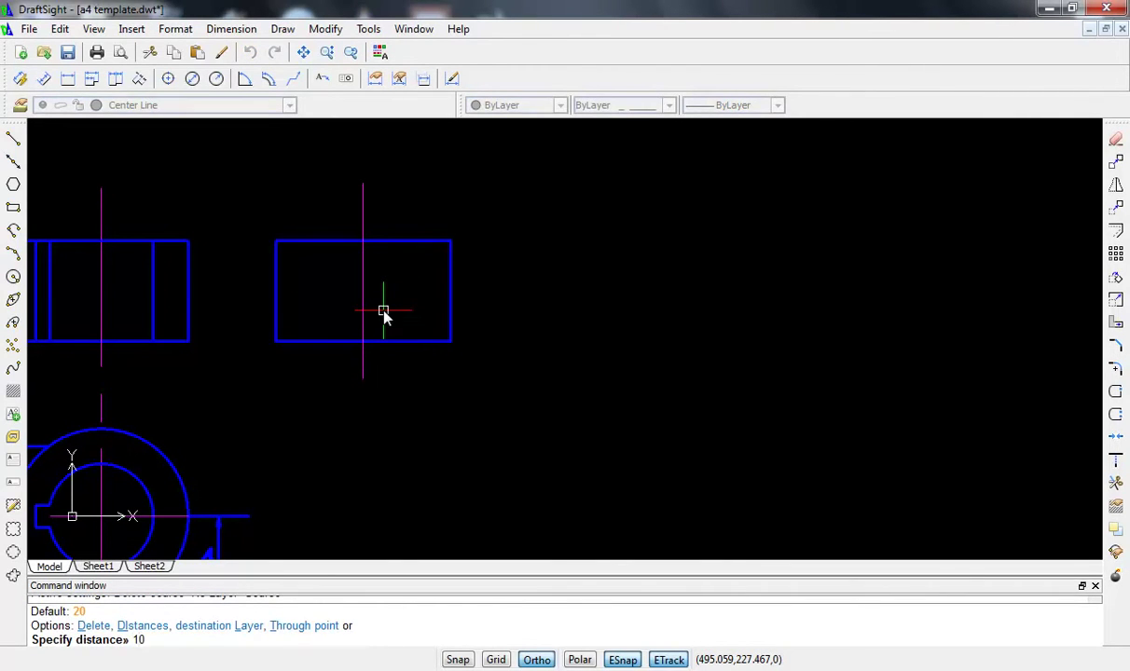
{"action": "key", "text": "Return"}
{"action": "left_click", "coordinate": [360, 295]}
{"action": "left_click", "coordinate": [334, 294]}
{"action": "left_click", "coordinate": [363, 296]}
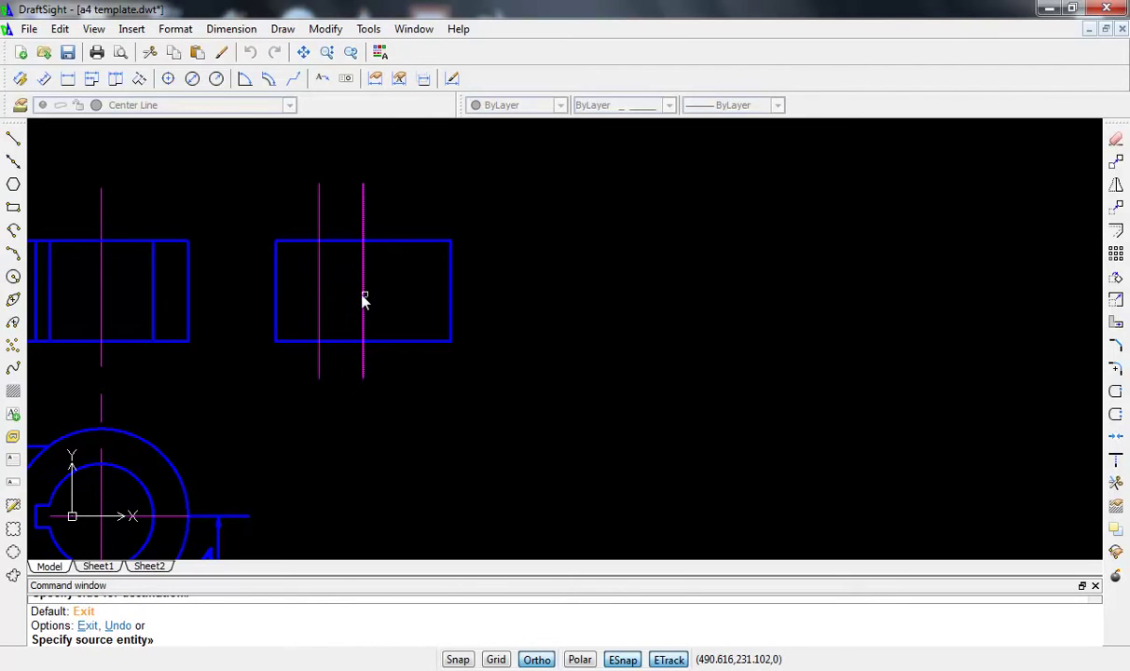
{"action": "left_click", "coordinate": [404, 300]}
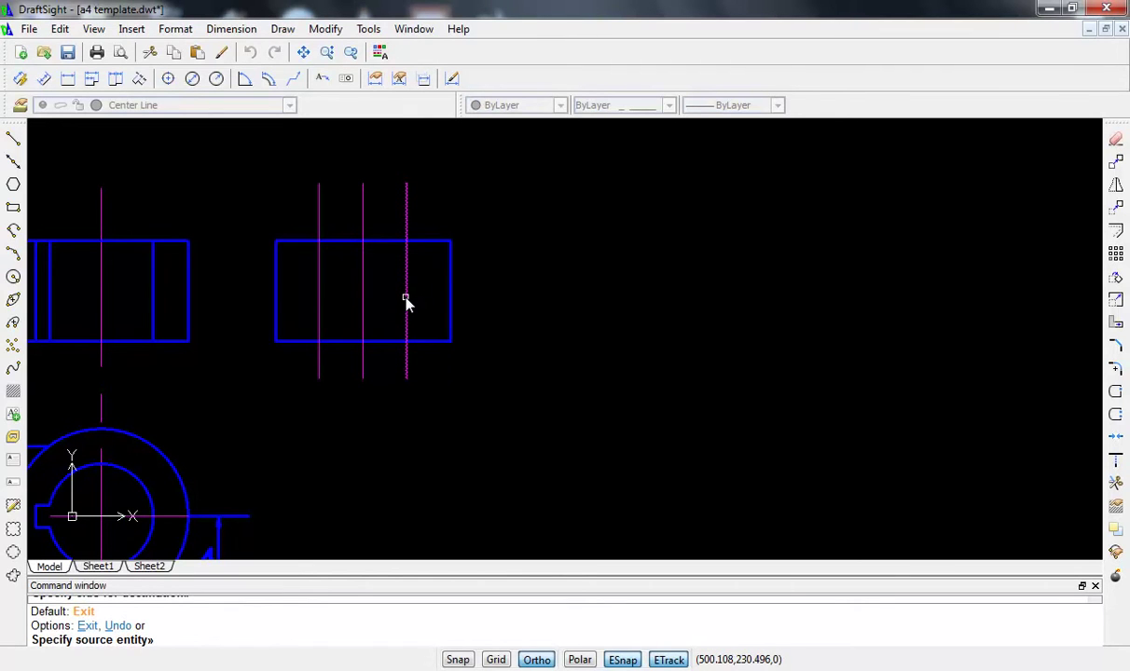
{"action": "key", "text": "Escape"}
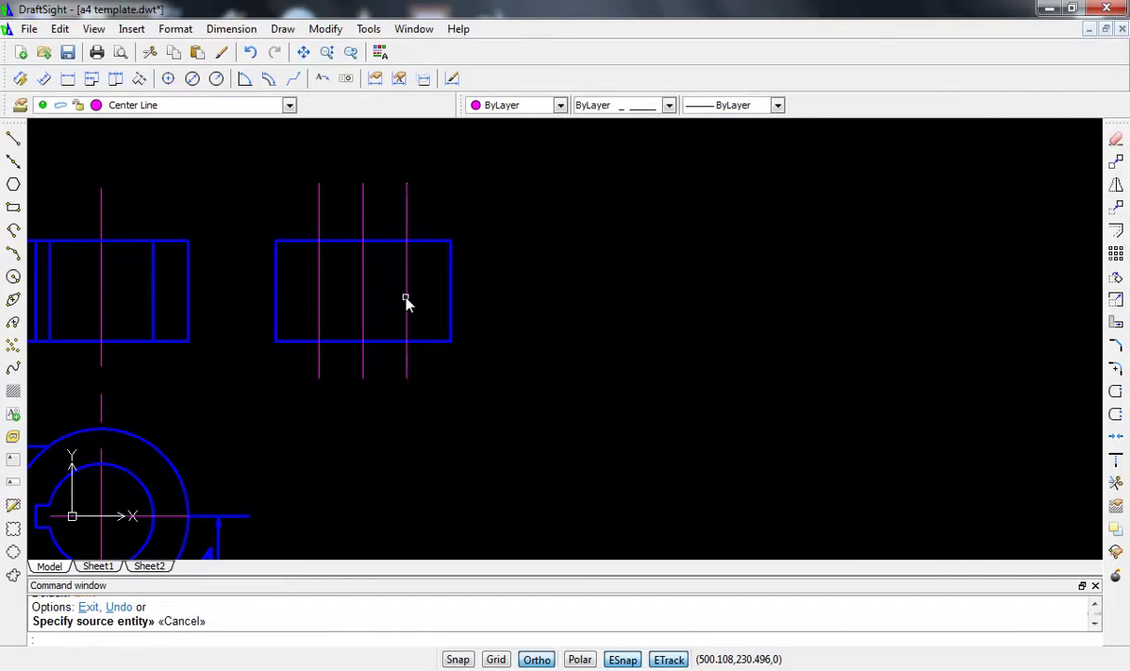
{"action": "type", "text": "o"}
- Offset the outer centre lines again to add copies further left and right
{"action": "key", "text": "Return"}
{"action": "key", "text": "Return"}
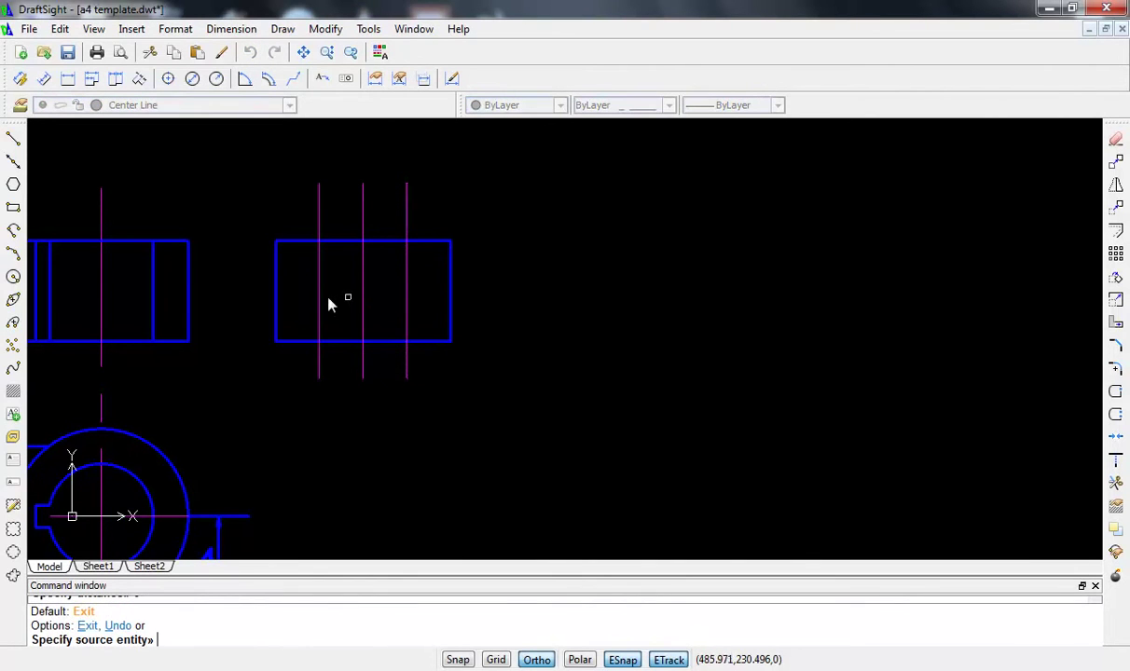
{"action": "left_click", "coordinate": [318, 299]}
{"action": "left_click", "coordinate": [305, 297]}
{"action": "left_click", "coordinate": [403, 299]}
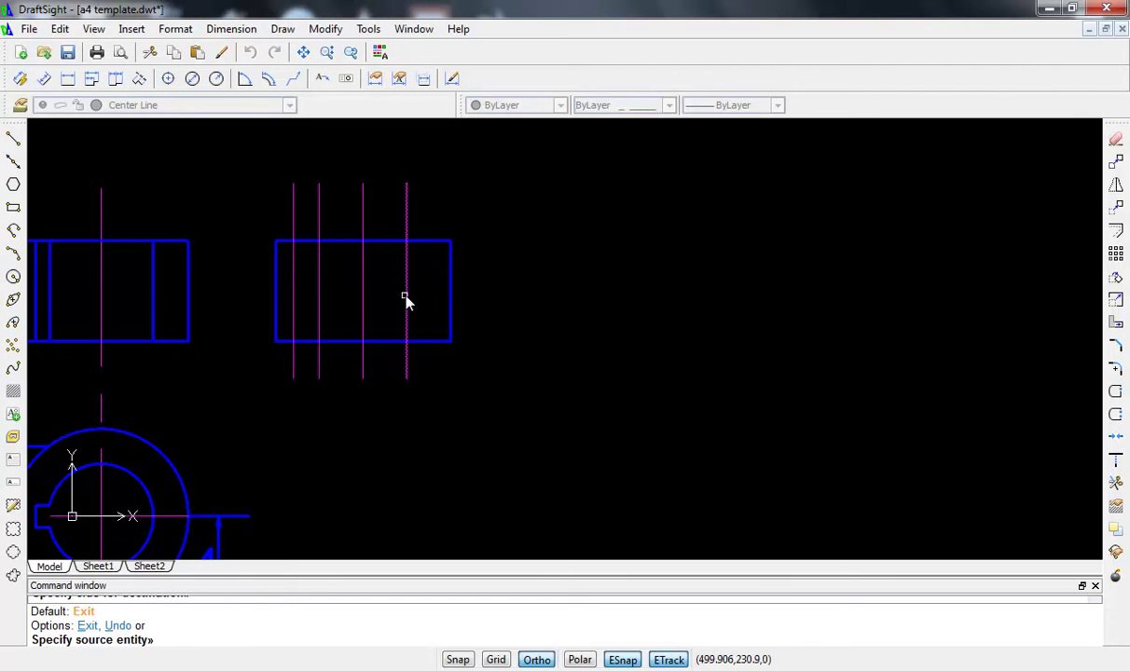
{"action": "left_click", "coordinate": [432, 299]}
{"action": "key", "text": "Escape"}
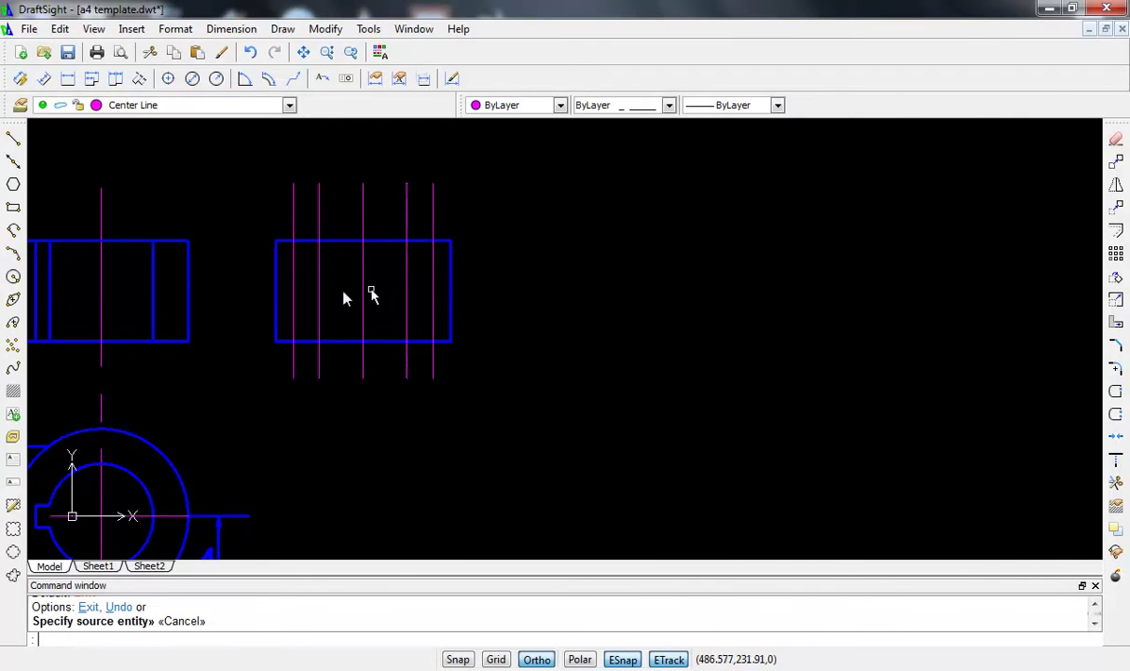
- Trim the four vertical centre-line stubs below the right-hand view
{"action": "type", "text": "tr"}
{"action": "key", "text": "Return"}
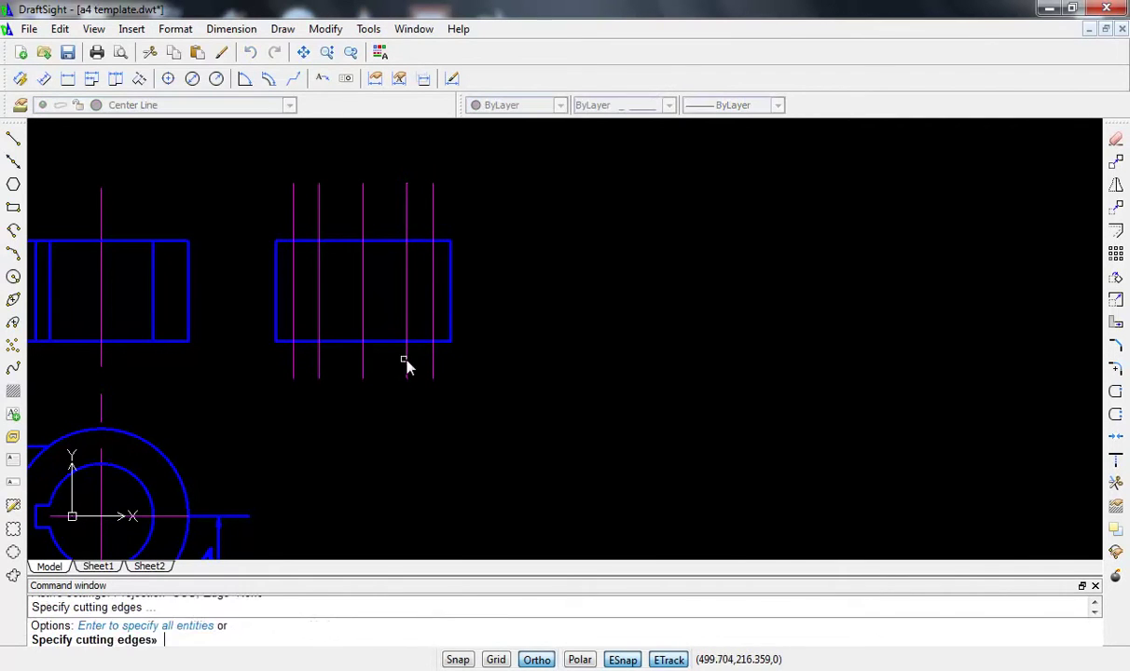
{"action": "key", "text": "Return"}
{"action": "left_click", "coordinate": [431, 371]}
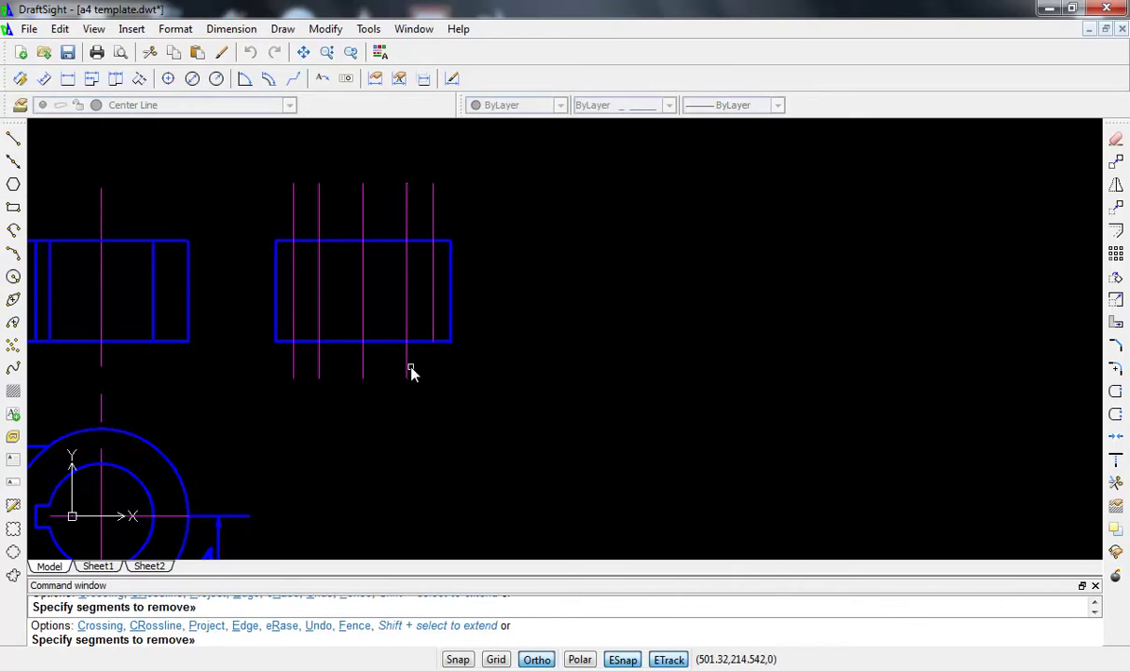
{"action": "left_click", "coordinate": [408, 373]}
{"action": "left_click", "coordinate": [318, 372]}
{"action": "left_click", "coordinate": [291, 368]}
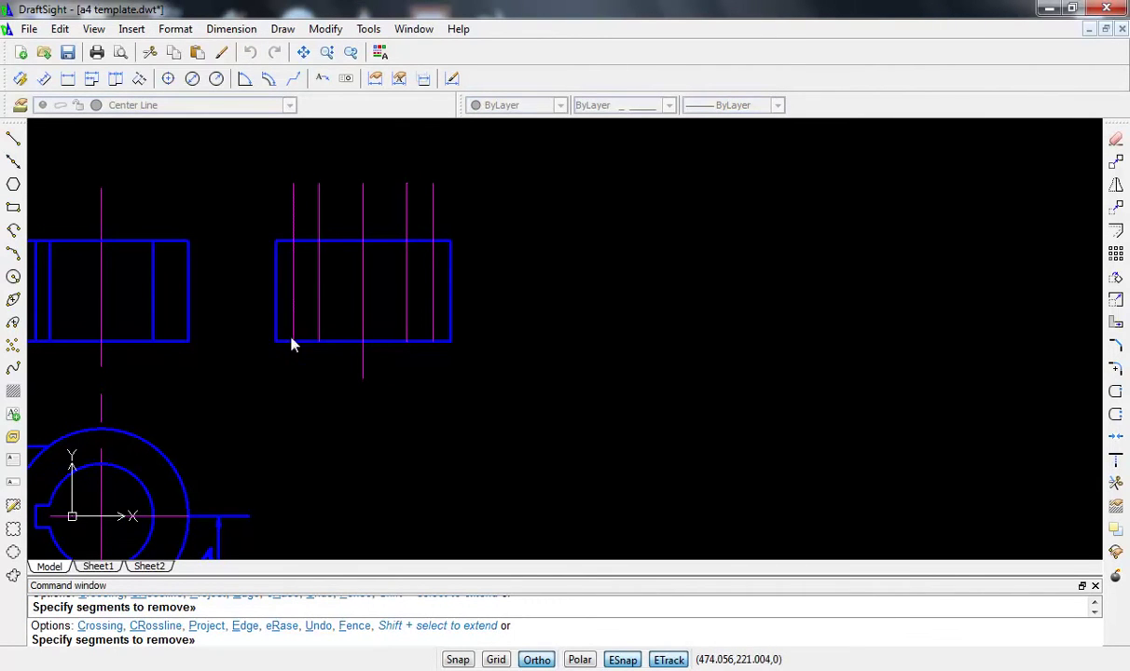
{"action": "scroll", "coordinate": [291, 341], "scroll_direction": "down", "scroll_amount": 3}
{"action": "middle_click_drag", "start_coordinate": [286, 338], "coordinate": [381, 346]}
{"action": "scroll", "coordinate": [373, 345], "scroll_direction": "up", "scroll_amount": 2}
{"action": "scroll", "coordinate": [328, 338], "scroll_direction": "up", "scroll_amount": 1}
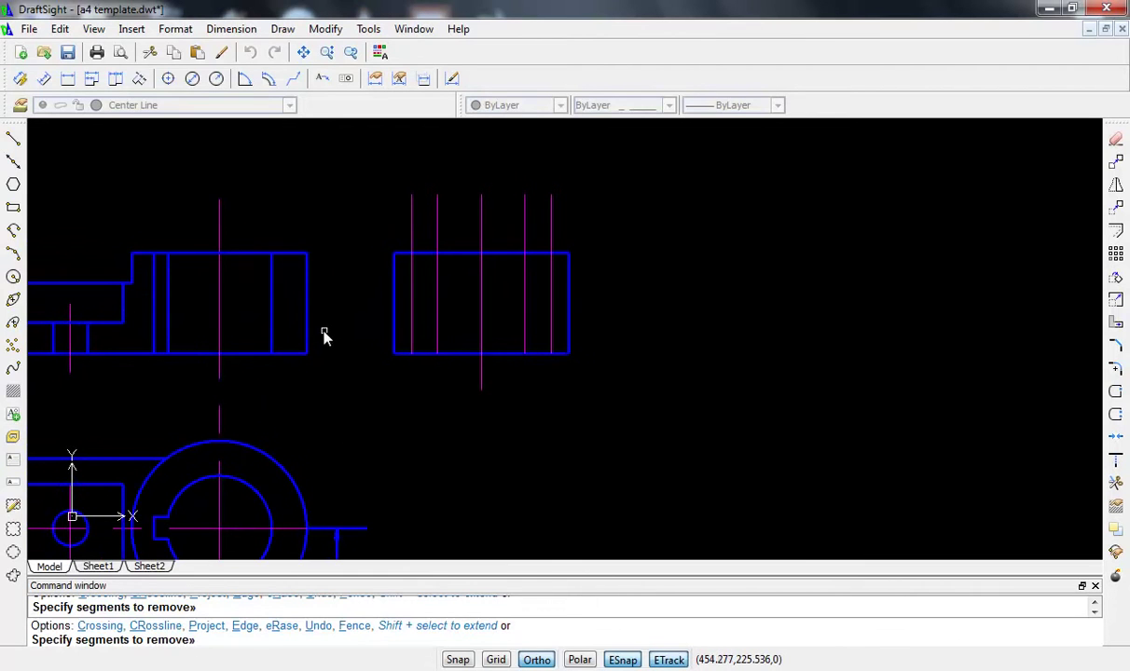
{"action": "key", "text": "Escape"}
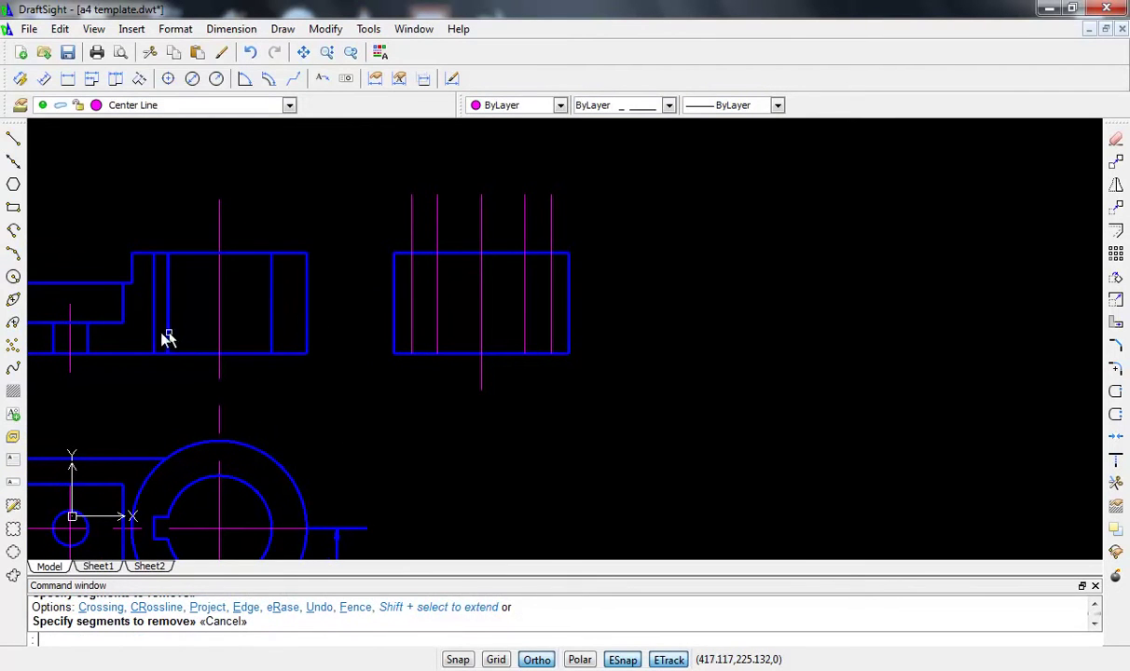
- Draw a horizontal line from the left view's lower step corner past the right view
{"action": "type", "text": "LINE"}
{"action": "key", "text": "Return"}
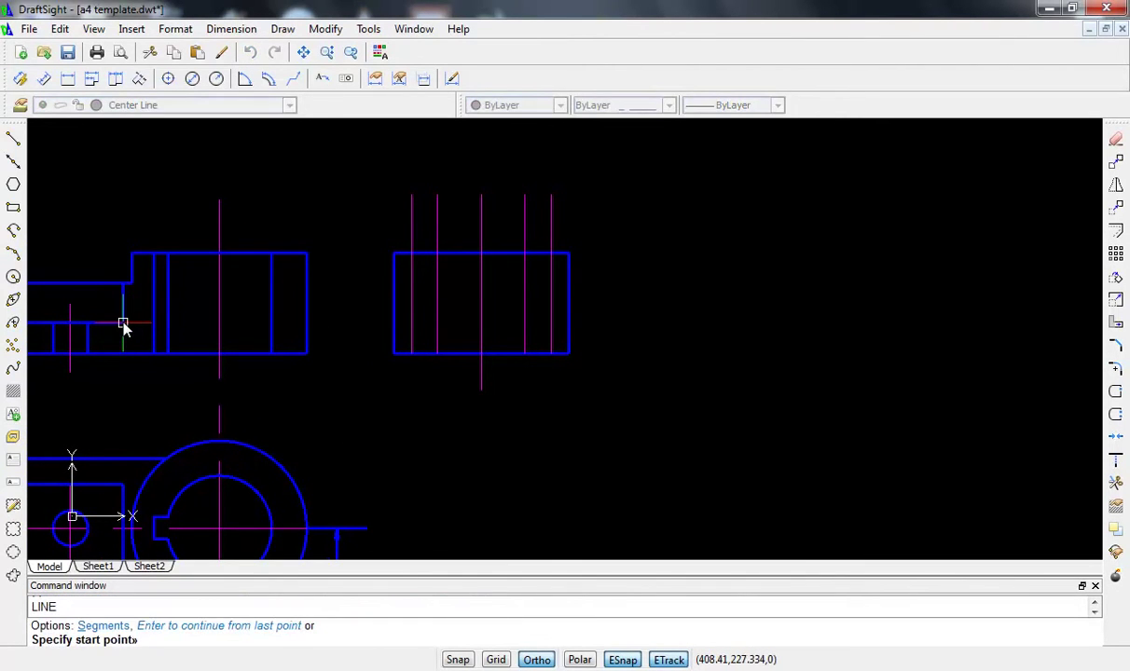
{"action": "scroll", "coordinate": [108, 338], "scroll_direction": "up", "scroll_amount": 2}
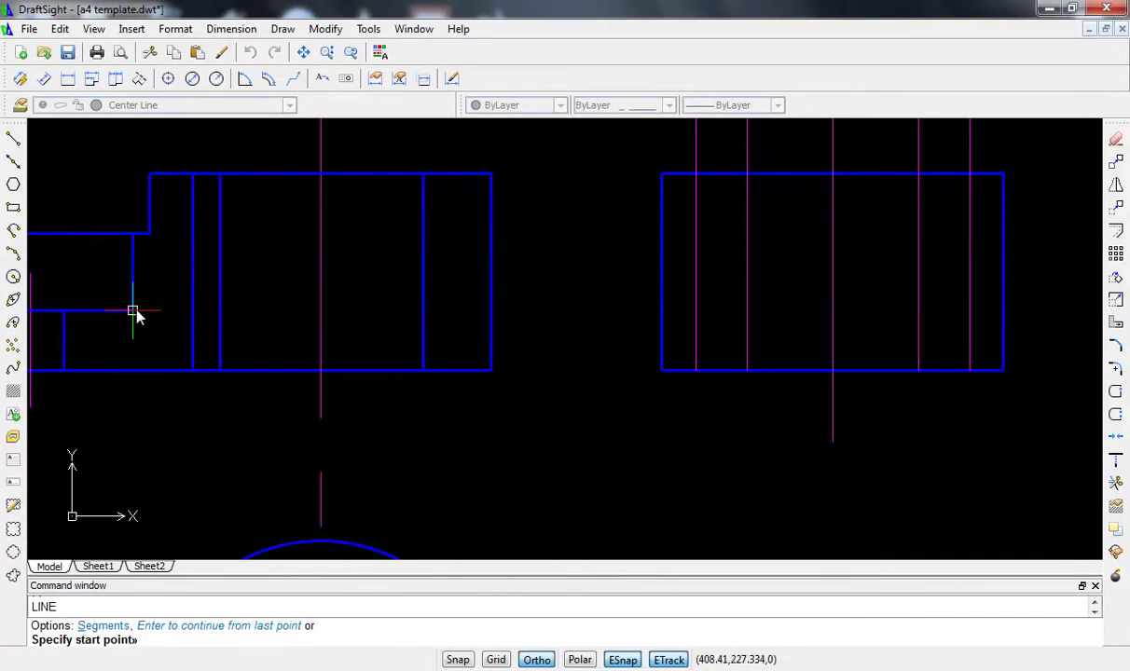
{"action": "left_click", "coordinate": [133, 309]}
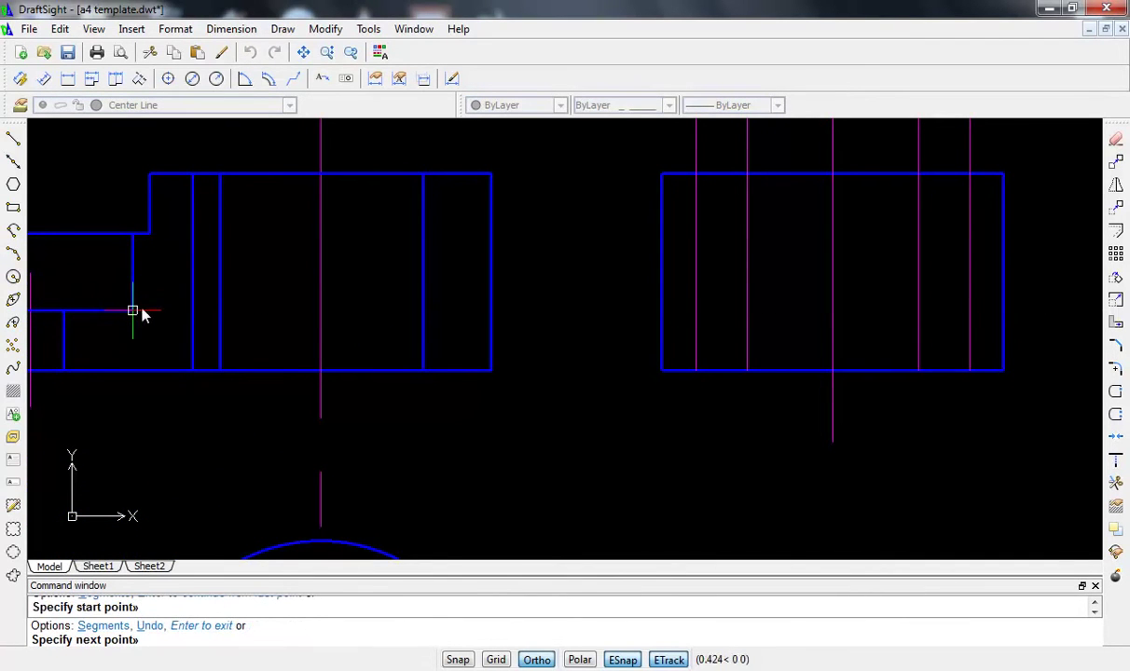
{"action": "left_click", "coordinate": [1040, 311]}
{"action": "key", "text": "Escape"}
- Trim the line between the views and delete its leftover in the left view
{"action": "type", "text": "tr"}
{"action": "key", "text": "Return"}
{"action": "key", "text": "Return"}
{"action": "left_click", "coordinate": [628, 311]}
{"action": "key", "text": "Escape"}
{"action": "left_click", "coordinate": [468, 314]}
{"action": "left_click", "coordinate": [465, 313]}
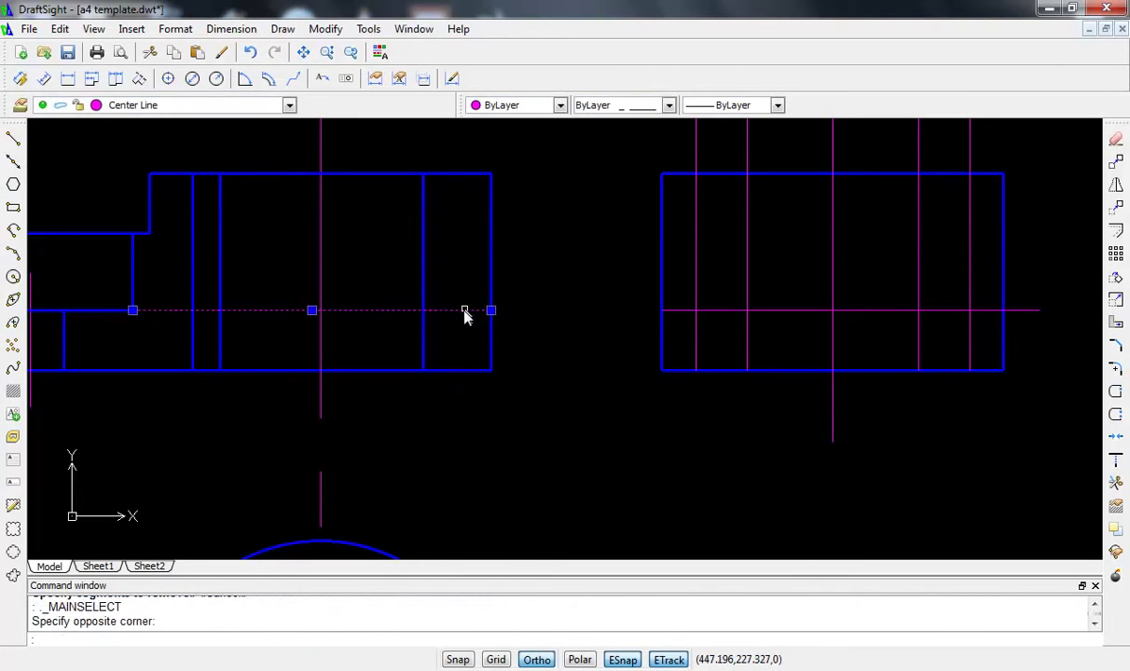
{"action": "key", "text": "Delete"}
- Trim the horizontal line's overhang beyond the right-hand view
{"action": "scroll", "coordinate": [512, 313], "scroll_direction": "down", "scroll_amount": 2}
{"action": "scroll", "coordinate": [541, 335], "scroll_direction": "down", "scroll_amount": 1}
{"action": "middle_click_drag", "start_coordinate": [565, 346], "coordinate": [400, 343]}
{"action": "scroll", "coordinate": [445, 329], "scroll_direction": "up", "scroll_amount": 2}
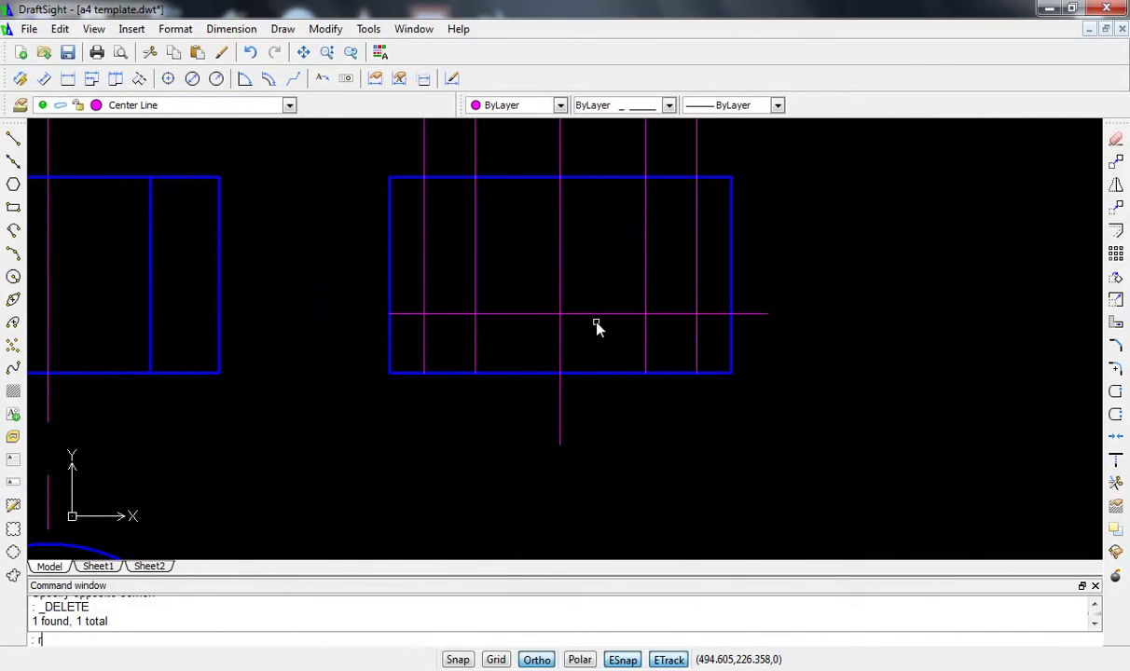
{"action": "key", "text": "Return"}
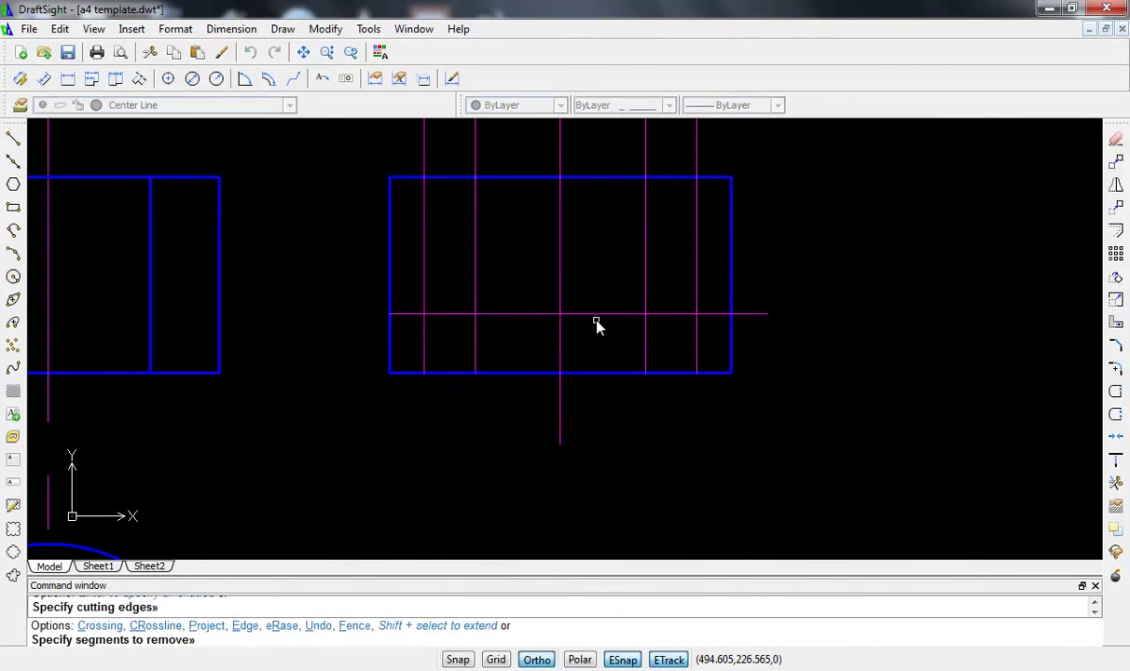
{"action": "left_click", "coordinate": [751, 315]}
{"action": "scroll", "coordinate": [464, 297], "scroll_direction": "down", "scroll_amount": 3}
{"action": "scroll", "coordinate": [494, 305], "scroll_direction": "down", "scroll_amount": 1}
{"action": "scroll", "coordinate": [487, 297], "scroll_direction": "up", "scroll_amount": 1}
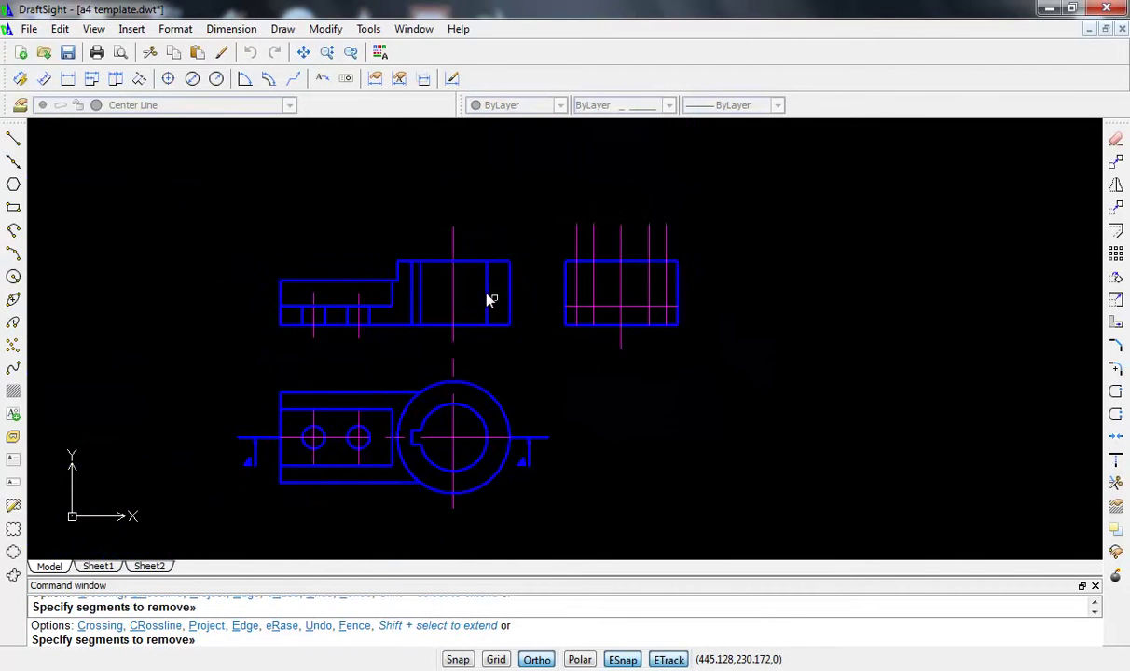
{"action": "scroll", "coordinate": [484, 296], "scroll_direction": "up", "scroll_amount": 3}
{"action": "key", "text": "Escape"}
- Draw a second horizontal line from the upper step corner past the right view
{"action": "type", "text": "l"}
{"action": "key", "text": "Return"}
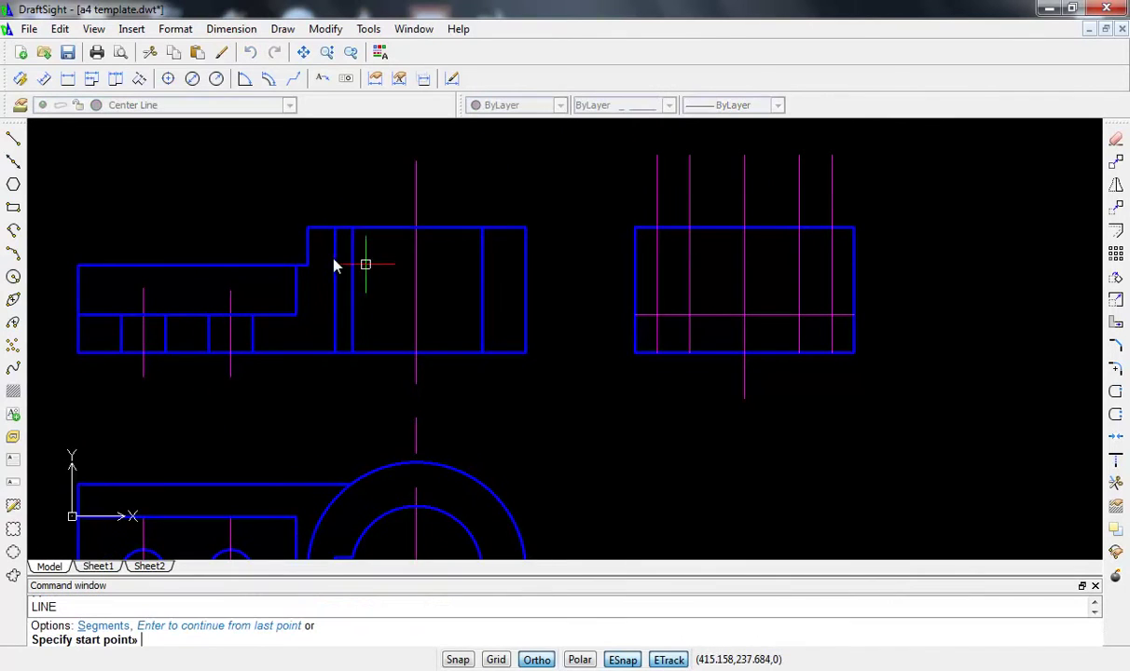
{"action": "scroll", "coordinate": [322, 266], "scroll_direction": "up", "scroll_amount": 1}
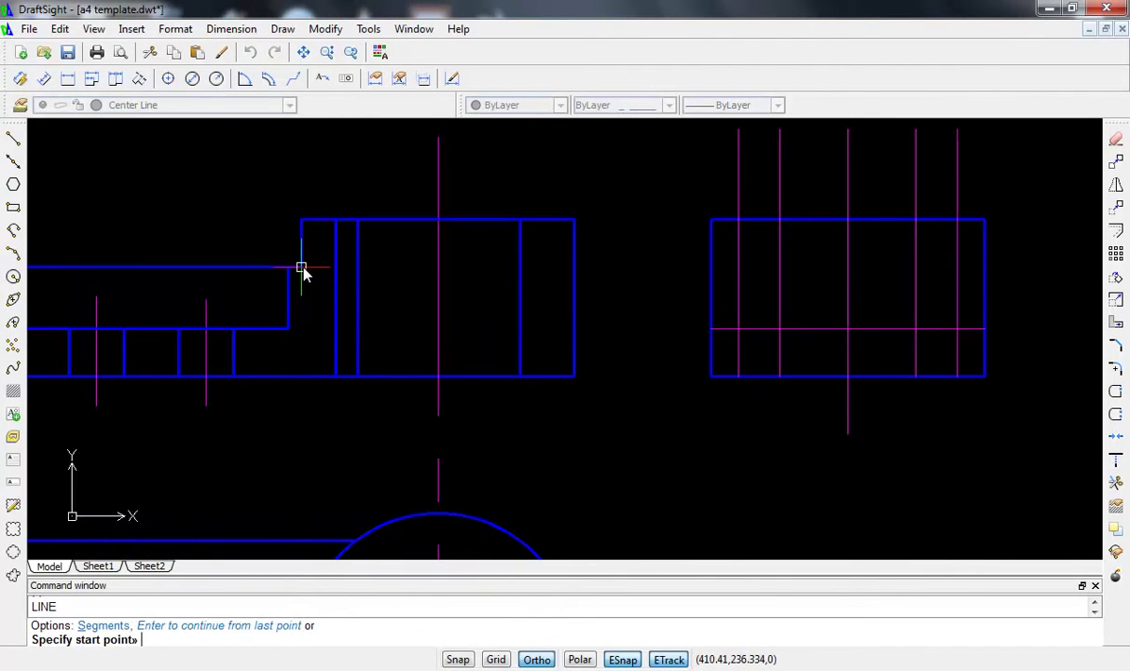
{"action": "left_click", "coordinate": [302, 269]}
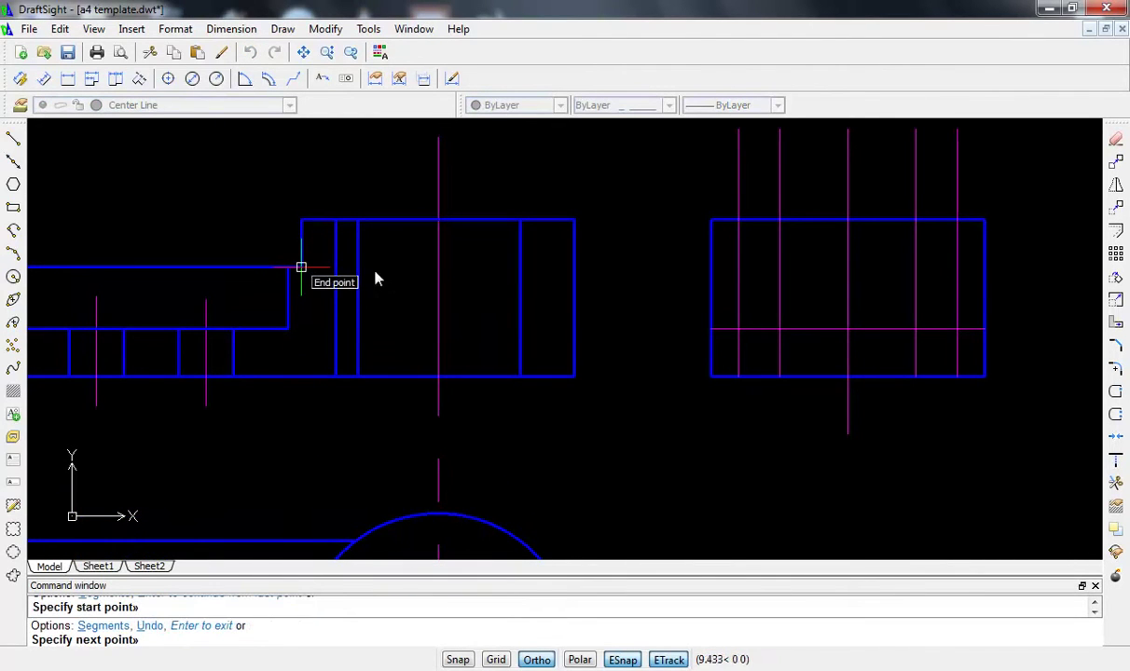
{"action": "left_click", "coordinate": [998, 269]}
{"action": "key", "text": "Escape"}
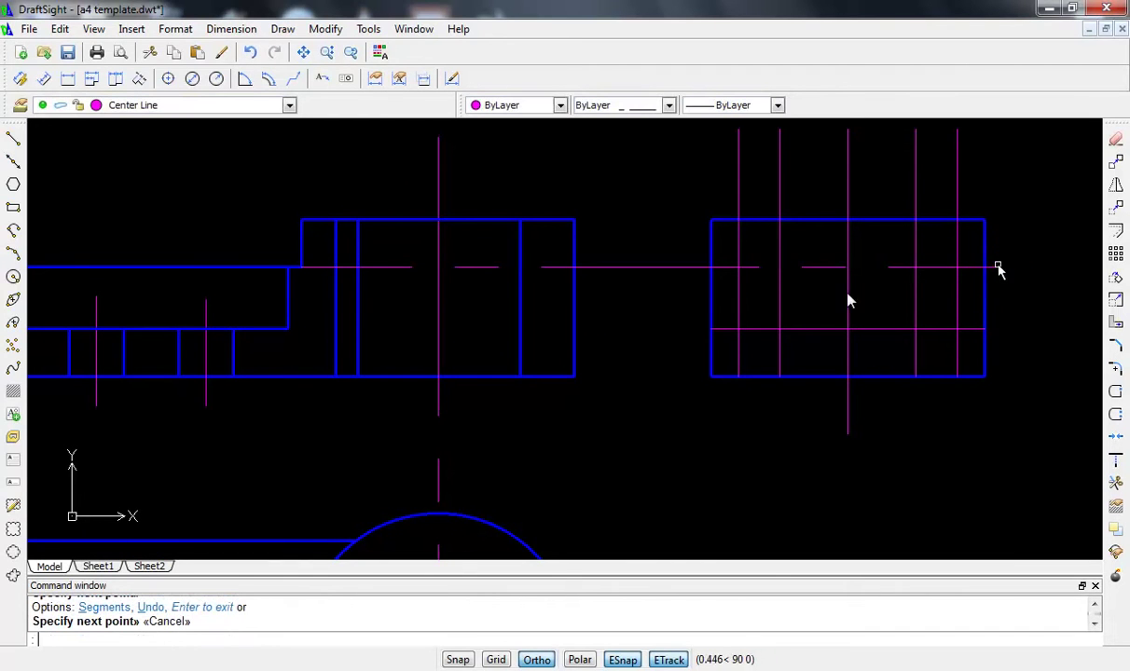
- Trim the second line between the views and delete its left-view remnant
{"action": "type", "text": "tr"}
{"action": "key", "text": "Return"}
{"action": "key", "text": "Return"}
{"action": "left_click", "coordinate": [699, 271]}
{"action": "key", "text": "Escape"}
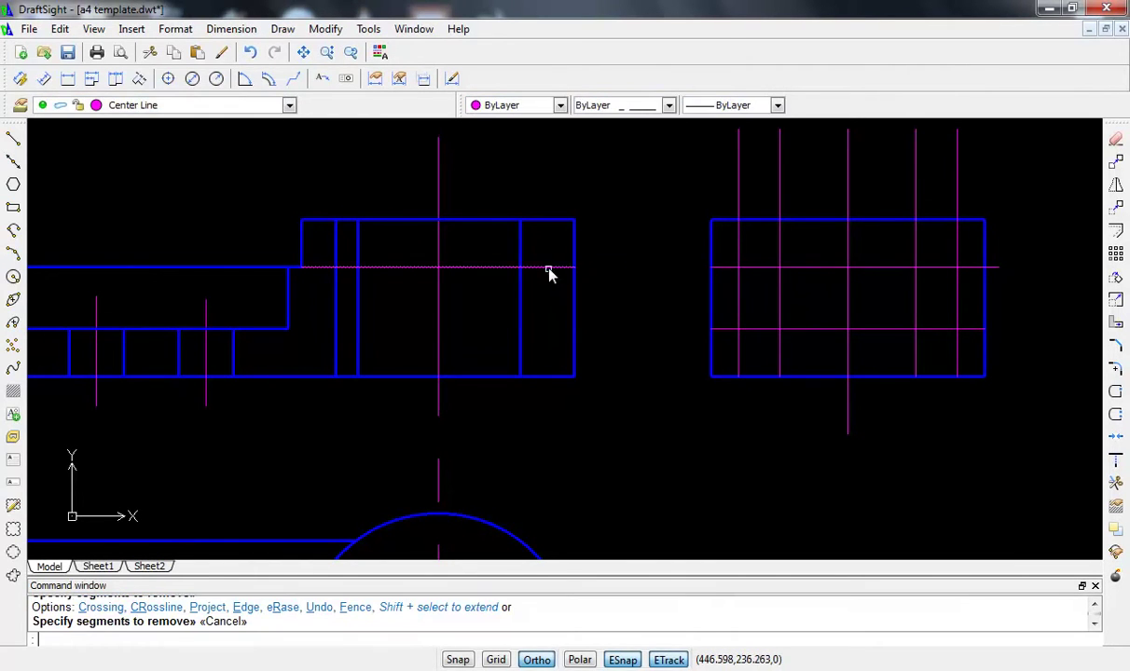
{"action": "left_click", "coordinate": [548, 269]}
{"action": "key", "text": "Delete"}
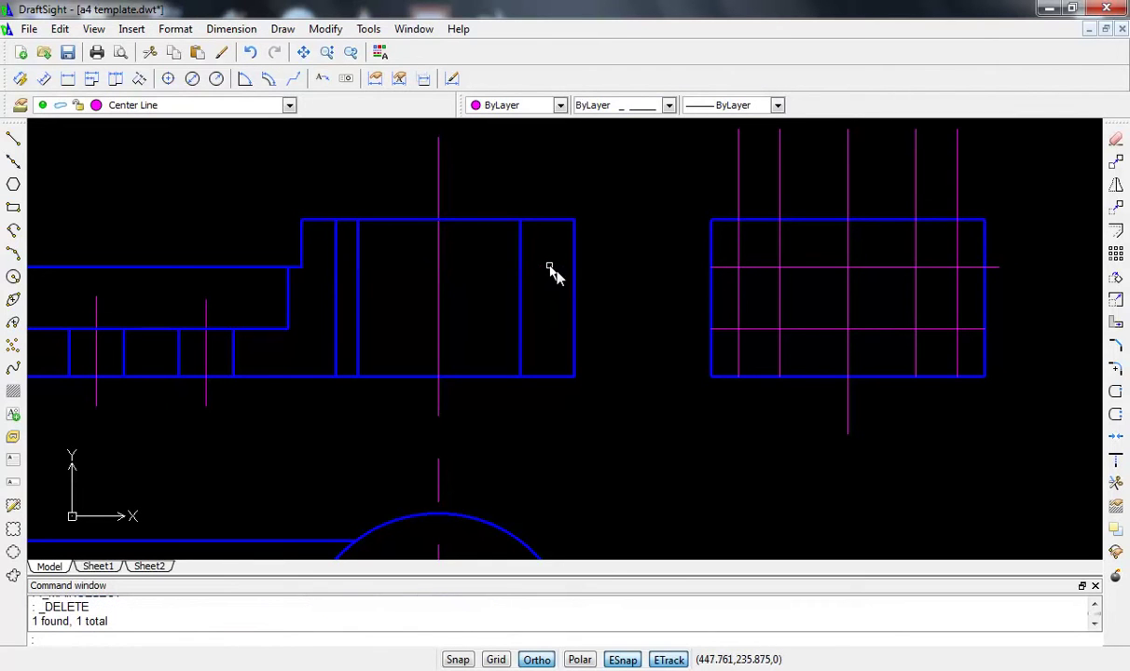
{"action": "middle_click_drag", "start_coordinate": [613, 310], "coordinate": [317, 307]}
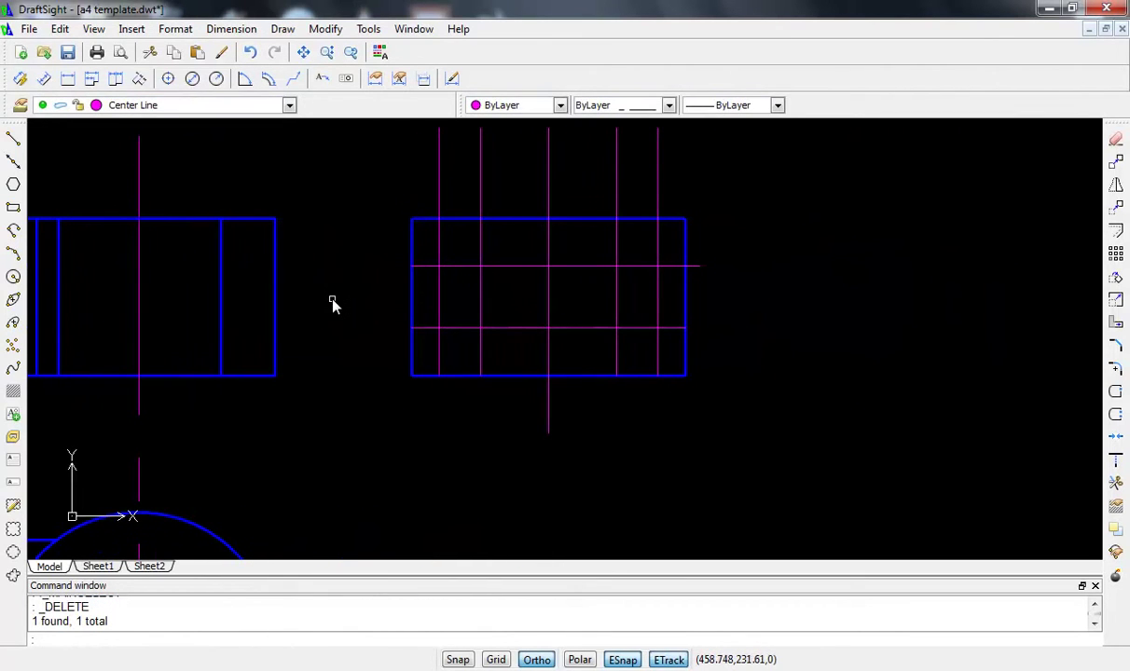
{"action": "type", "text": "tr"}
- Trim the left and right stubs of the two horizontal lines in the right view
{"action": "key", "text": "Return"}
{"action": "key", "text": "Return"}
{"action": "left_click", "coordinate": [428, 268]}
{"action": "left_click", "coordinate": [426, 329]}
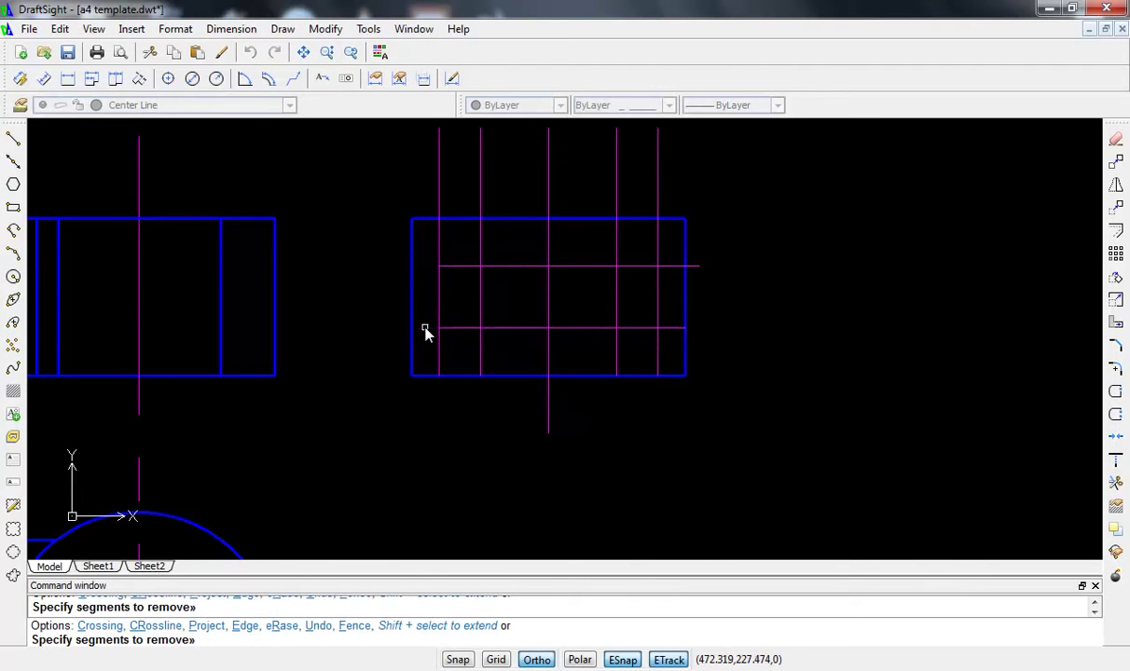
{"action": "left_click", "coordinate": [700, 268]}
{"action": "left_click", "coordinate": [678, 269]}
{"action": "scroll", "coordinate": [678, 338], "scroll_direction": "up", "scroll_amount": 5}
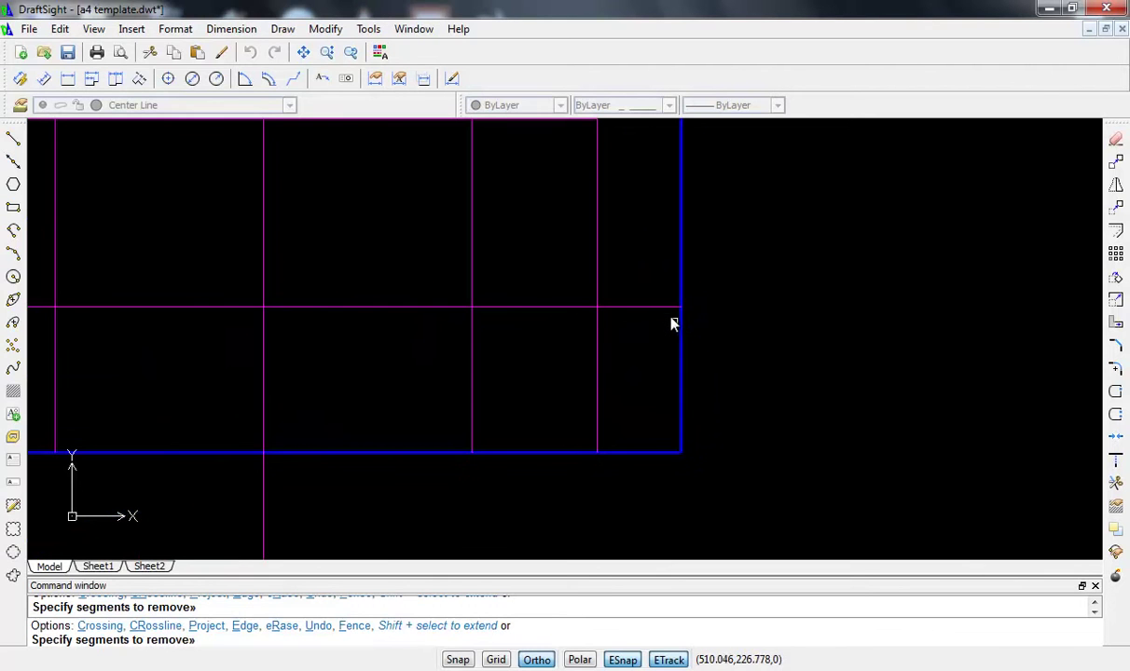
{"action": "left_click", "coordinate": [669, 311]}
{"action": "scroll", "coordinate": [644, 313], "scroll_direction": "down", "scroll_amount": 1}
{"action": "scroll", "coordinate": [625, 317], "scroll_direction": "down", "scroll_amount": 4}
{"action": "mouse_move", "coordinate": [605, 308]}
{"action": "middle_mouse_down"}
{"action": "mouse_move", "coordinate": [610, 392]}
{"action": "mouse_move", "coordinate": [426, 270]}
{"action": "middle_mouse_up"}
- Trim the four vertical centre-line stubs above the right-hand view
{"action": "left_click", "coordinate": [405, 249]}
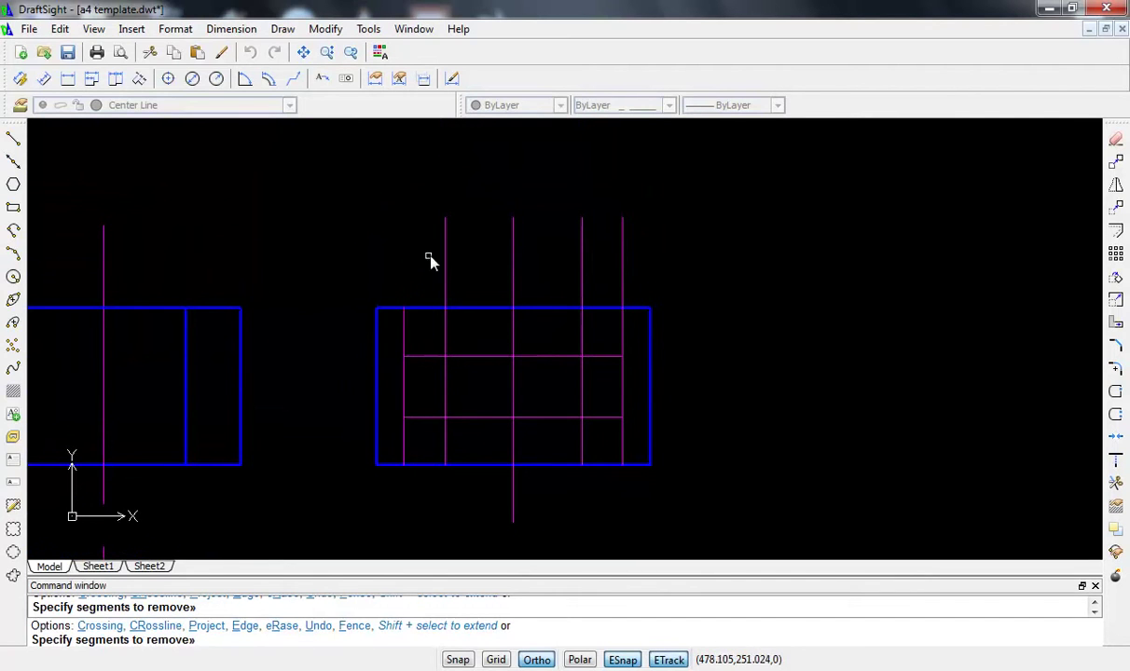
{"action": "left_click", "coordinate": [446, 254]}
{"action": "left_click", "coordinate": [582, 253]}
{"action": "left_click", "coordinate": [623, 258]}
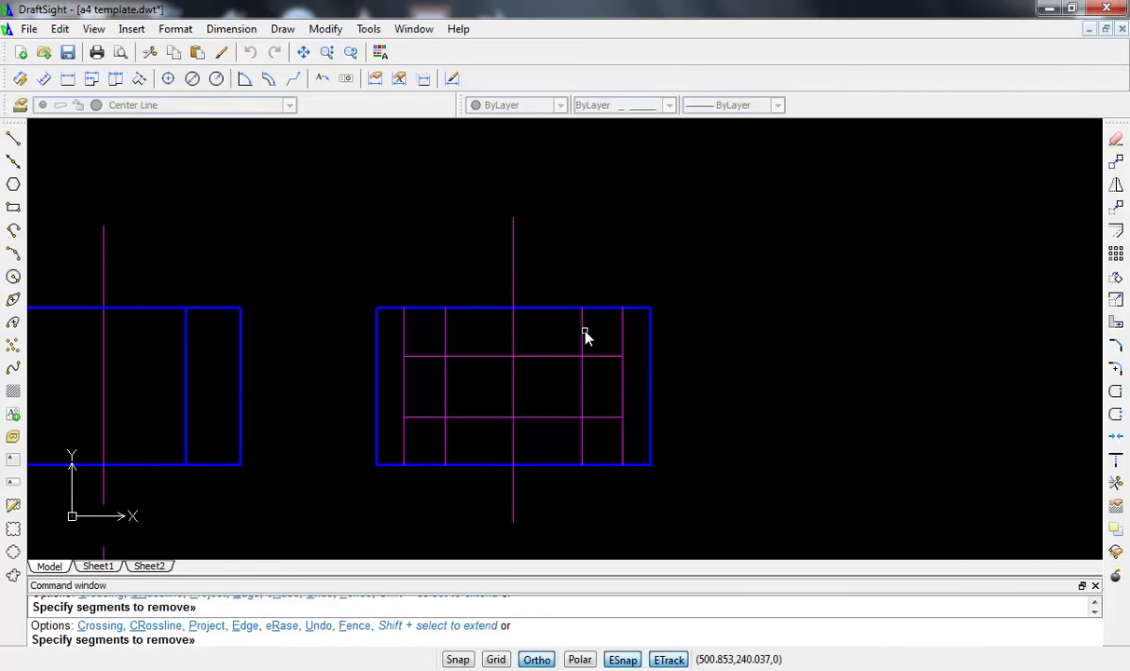
- Trim the vertical lines above the upper horizontal and the middle line's overhangs
{"action": "left_click", "coordinate": [580, 333]}
{"action": "left_click", "coordinate": [446, 344]}
{"action": "left_click", "coordinate": [404, 338]}
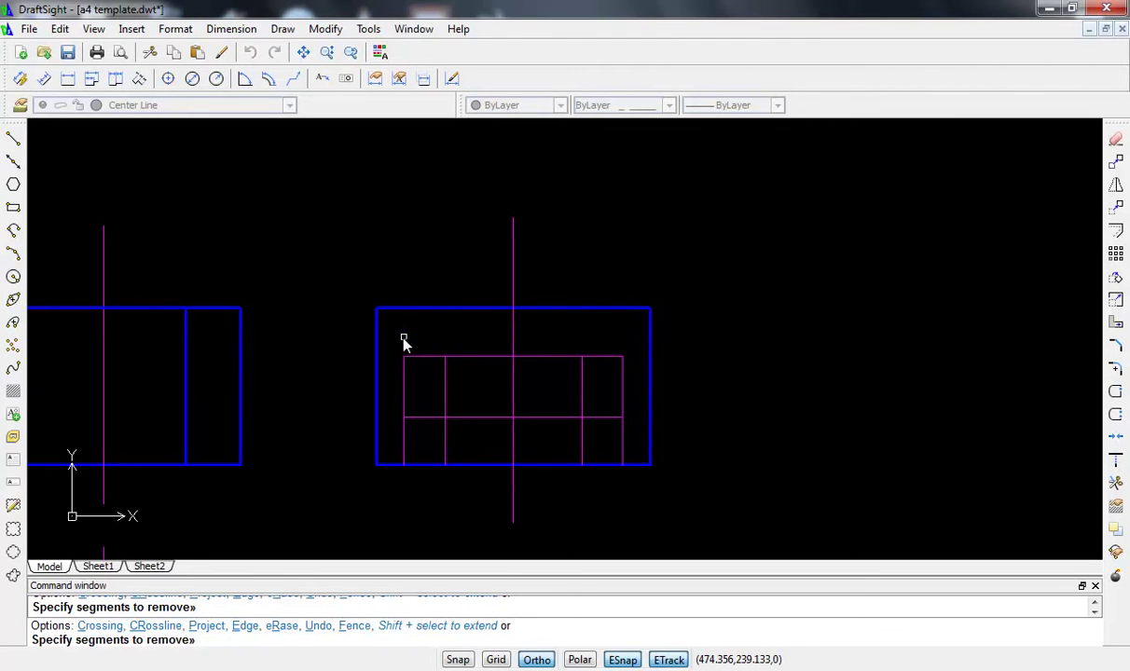
{"action": "left_click", "coordinate": [430, 423]}
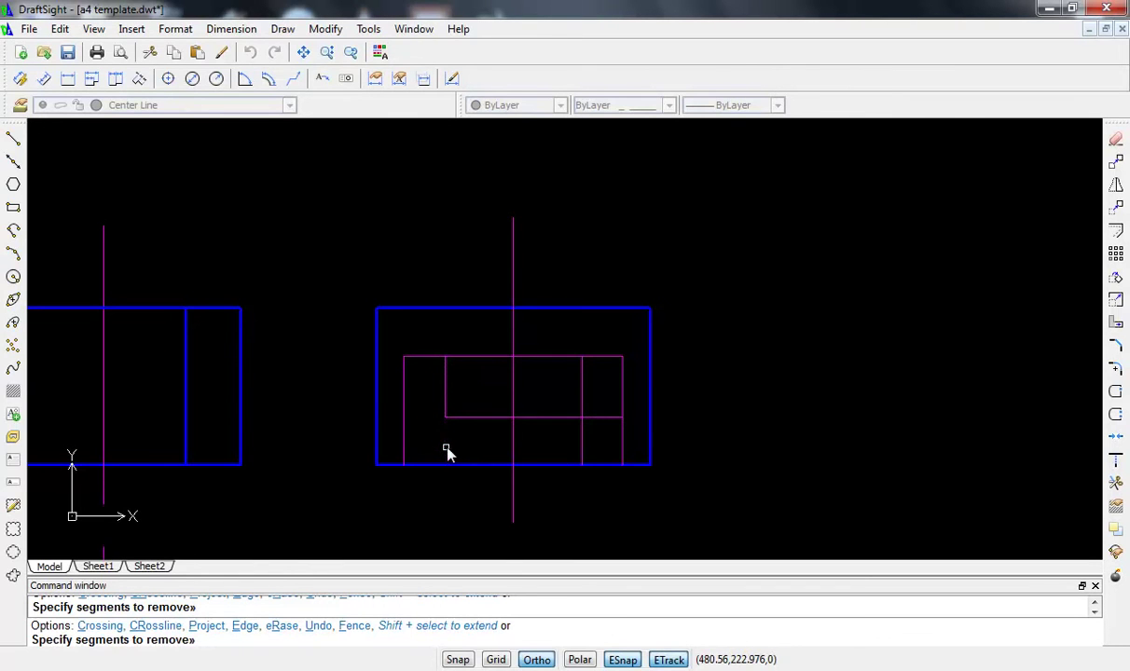
{"action": "left_click", "coordinate": [601, 419]}
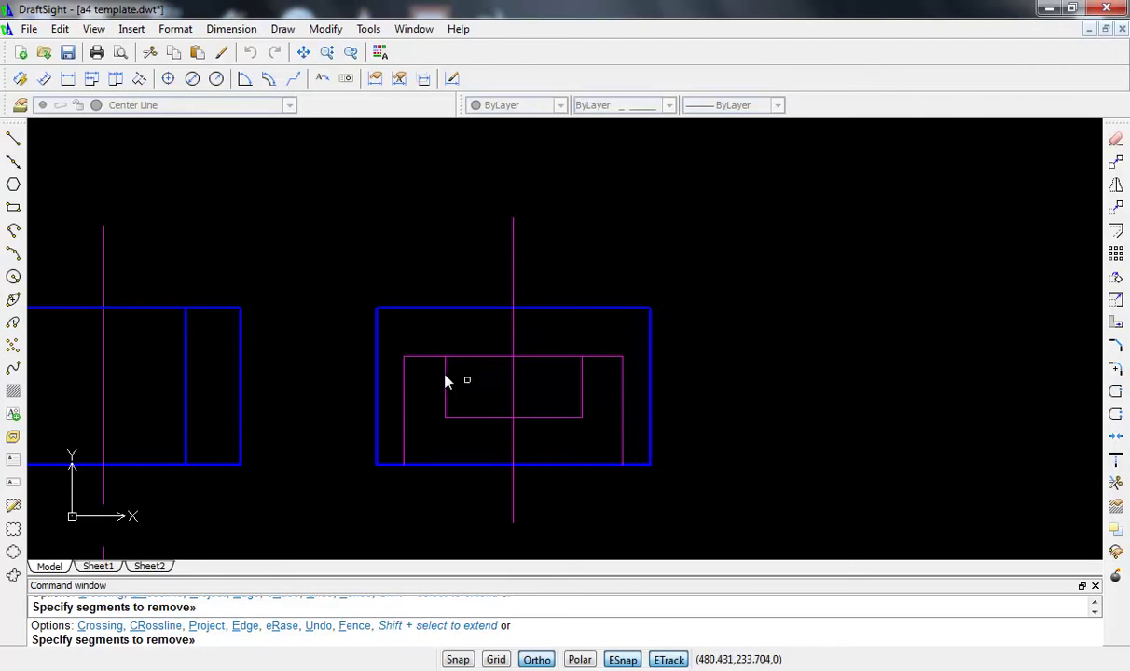
- Put the stepped slot outline lines on the Bold Line layer
{"action": "key", "text": "Escape"}
{"action": "left_click", "coordinate": [403, 346]}
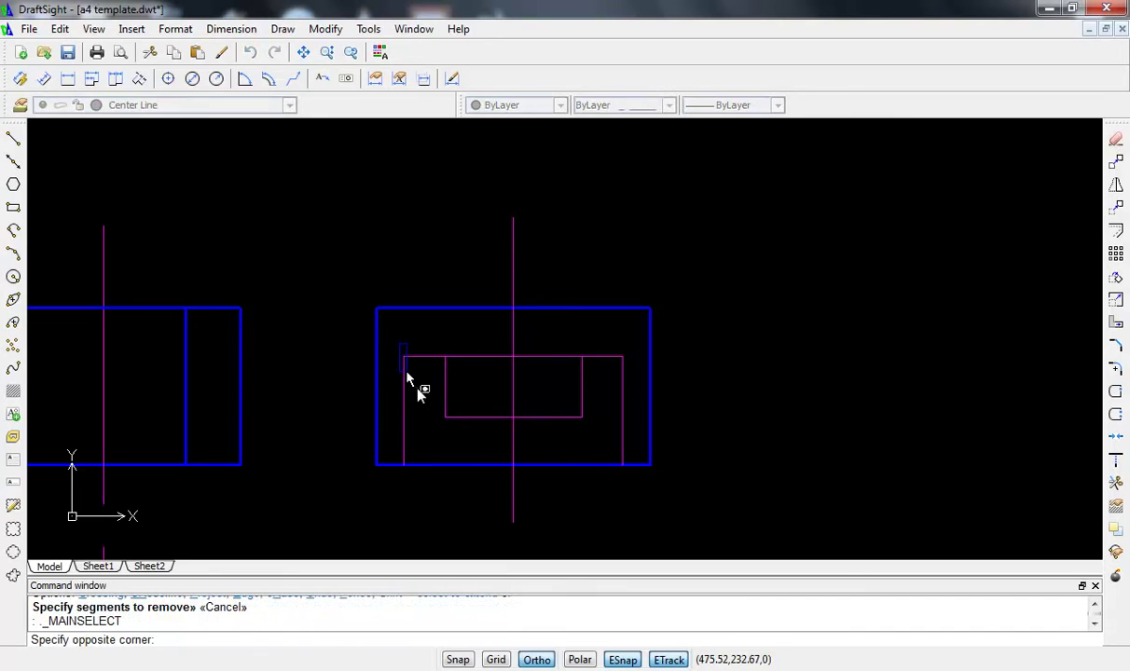
{"action": "left_click", "coordinate": [482, 459]}
{"action": "left_click", "coordinate": [481, 442]}
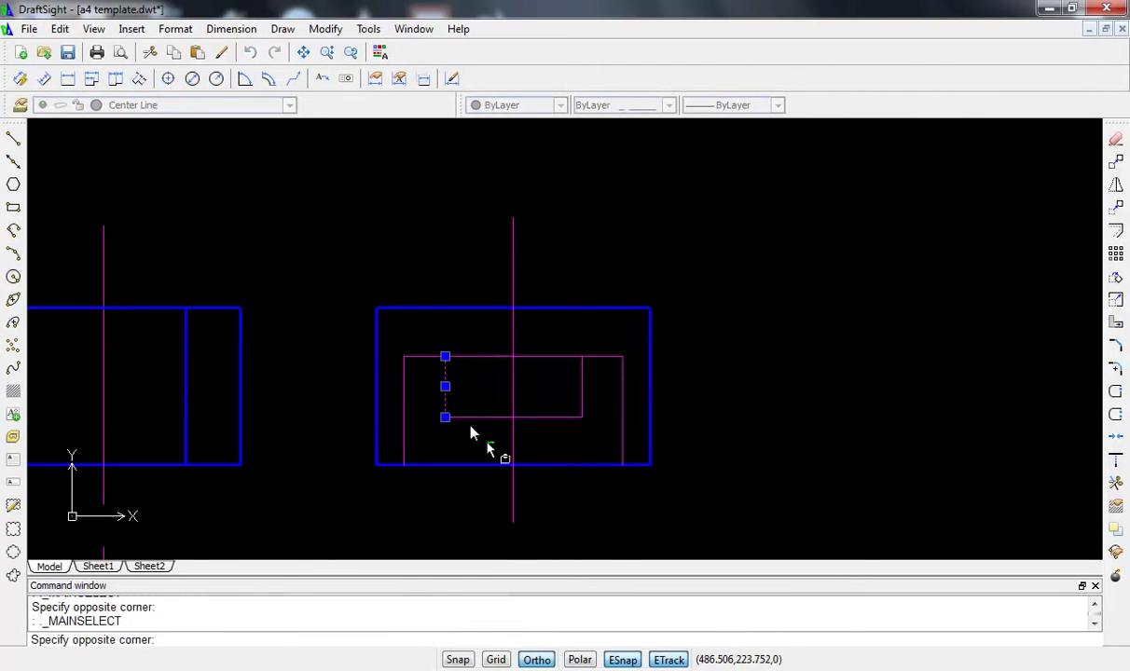
{"action": "left_click", "coordinate": [383, 331]}
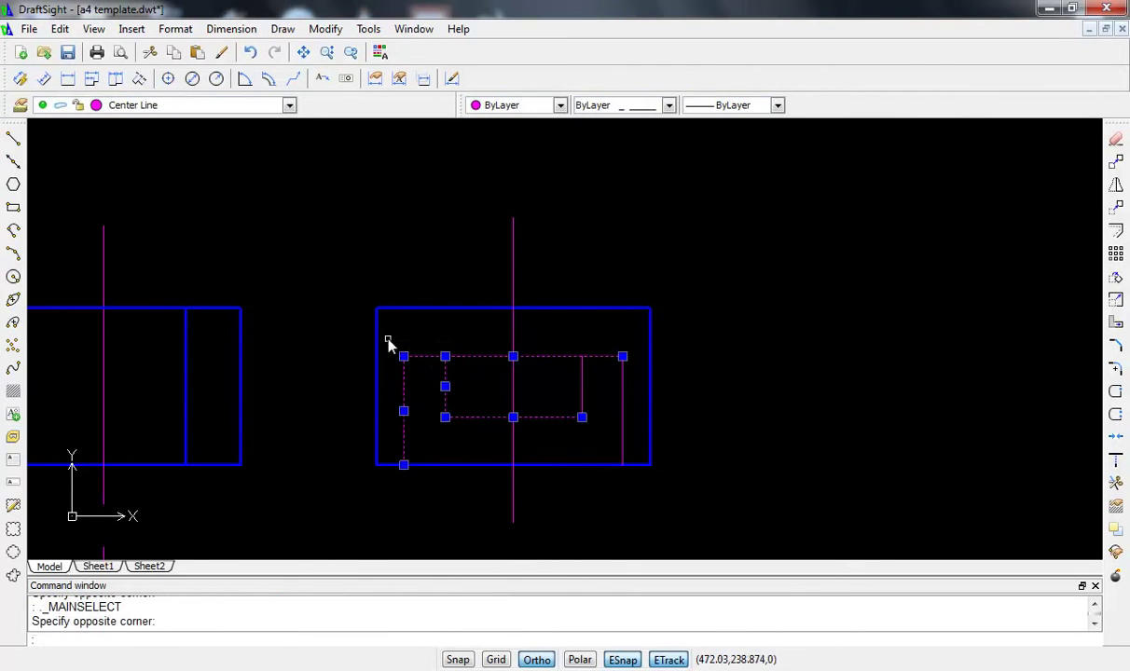
{"action": "left_click", "coordinate": [636, 454]}
{"action": "left_click", "coordinate": [549, 346]}
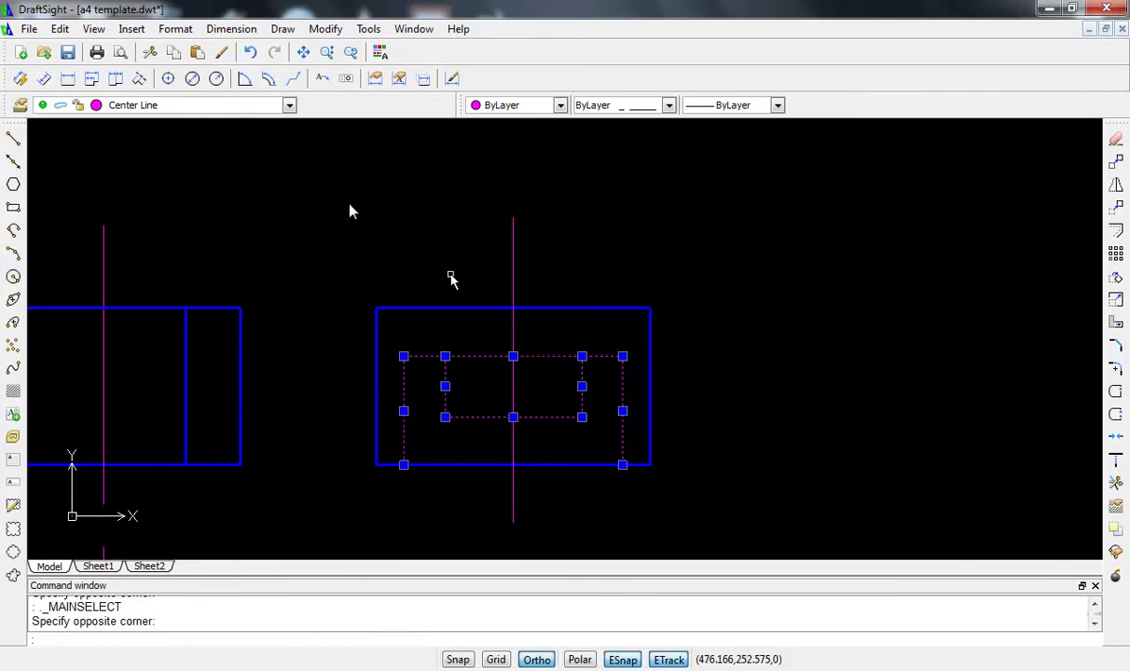
{"action": "left_click", "coordinate": [289, 106]}
{"action": "left_click", "coordinate": [245, 140]}
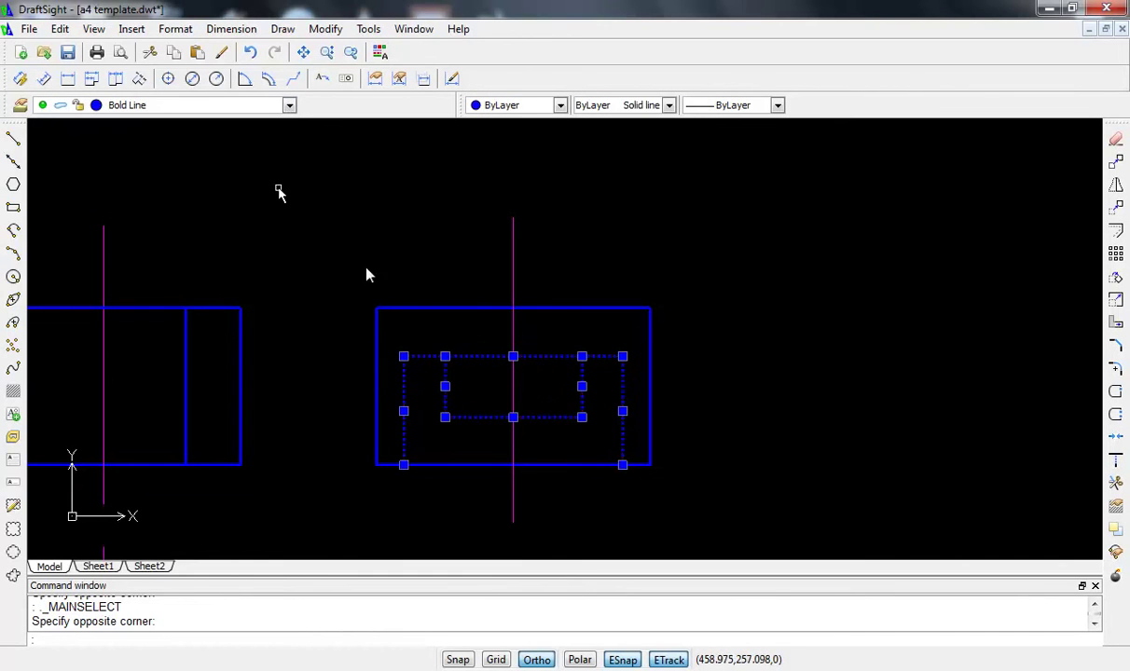
{"action": "key", "text": "Escape"}
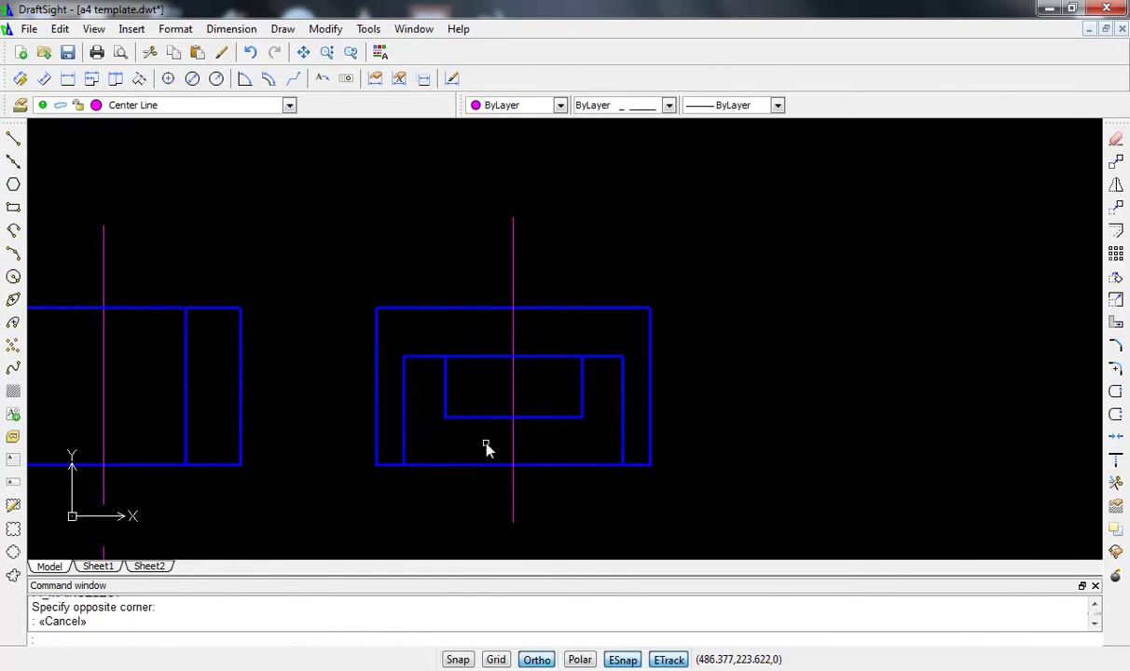
- Offset the vertical centre line 6 to each side and put both copies on the Hidden layer
{"action": "type", "text": "o"}
{"action": "key", "text": "Return"}
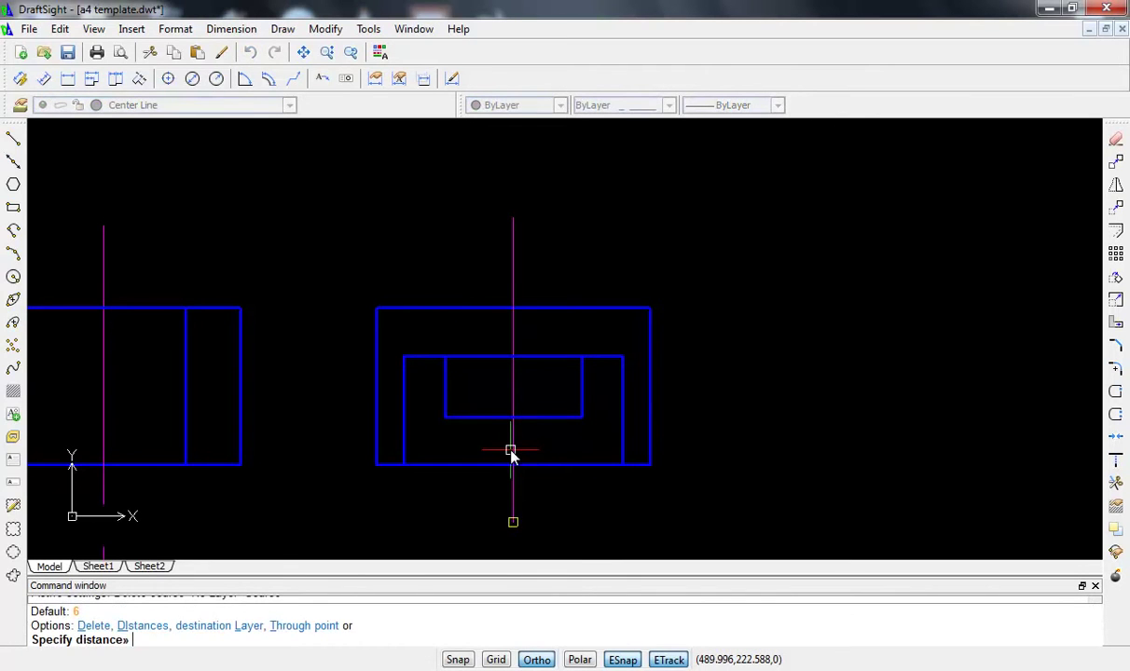
{"action": "key", "text": "Return"}
{"action": "left_click", "coordinate": [513, 453]}
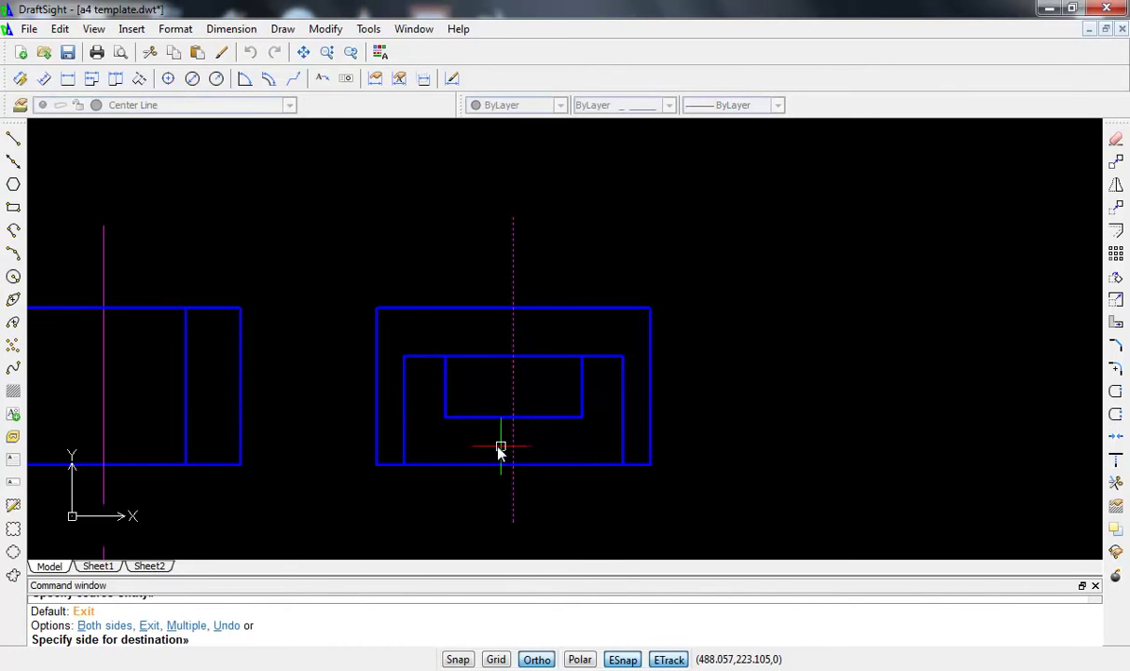
{"action": "left_click", "coordinate": [501, 451]}
{"action": "left_click", "coordinate": [513, 449]}
{"action": "left_click", "coordinate": [537, 449]}
{"action": "key", "text": "Escape"}
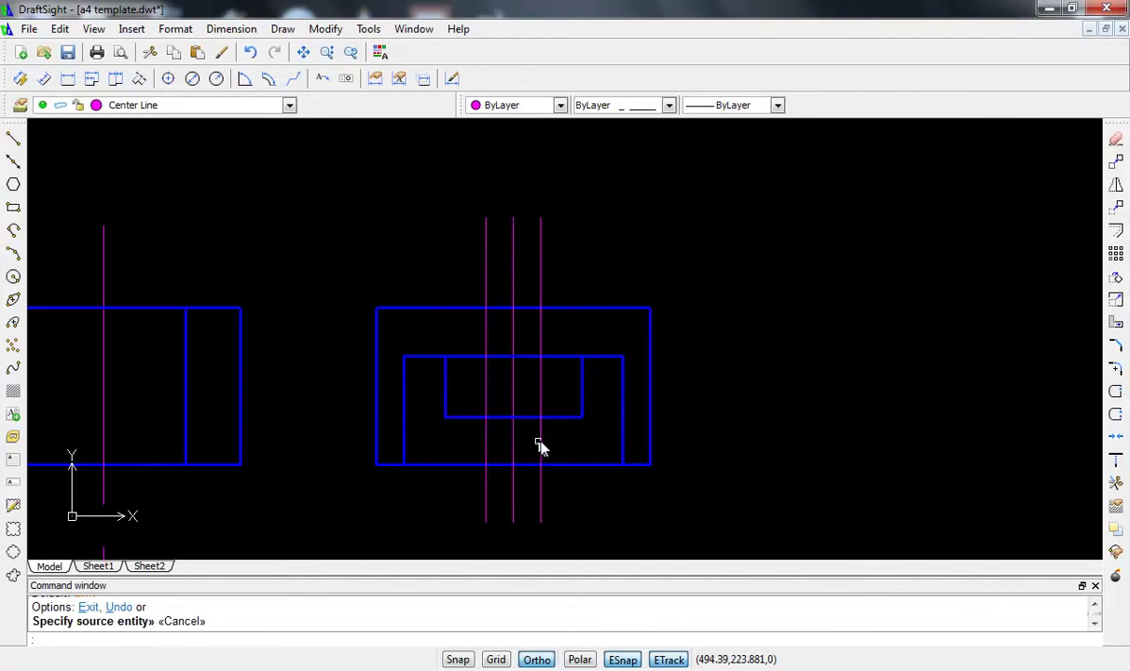
{"action": "left_click", "coordinate": [541, 448]}
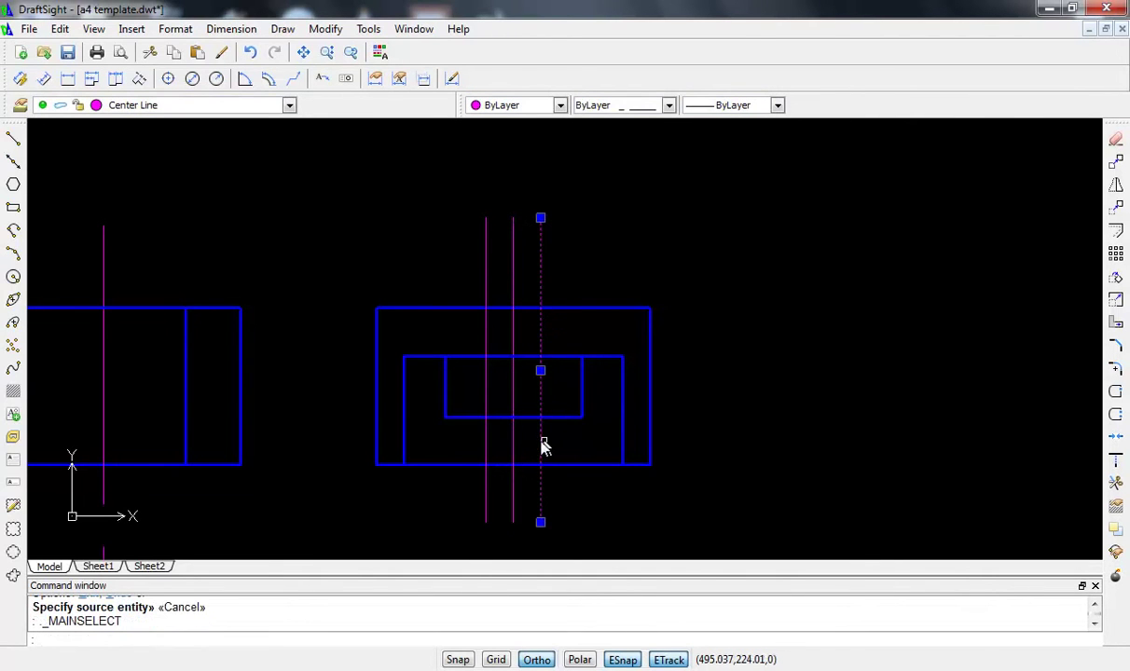
{"action": "left_click", "coordinate": [485, 445]}
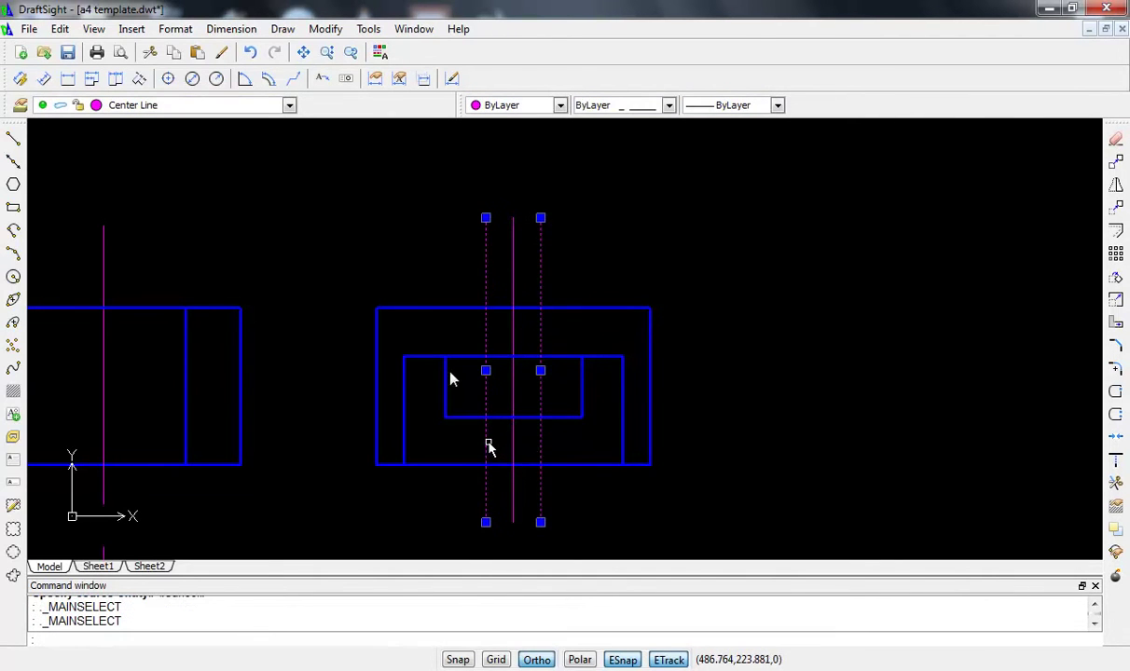
{"action": "left_click", "coordinate": [191, 110]}
{"action": "key", "text": "Escape"}
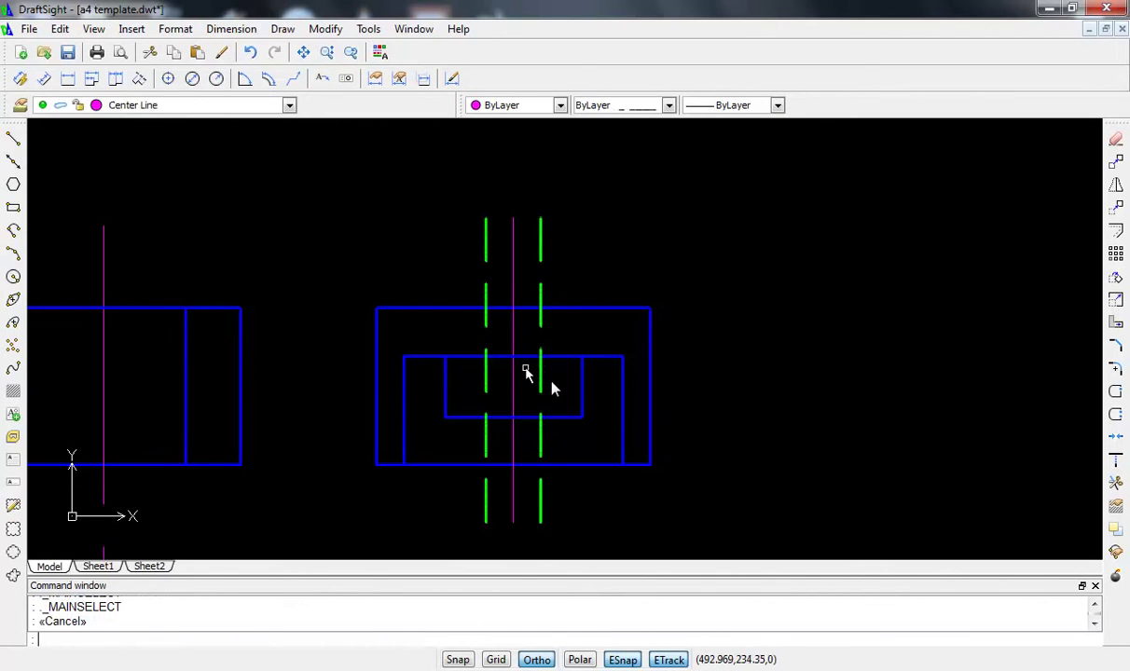
- Trim the two hidden lines to short segments below the slot
{"action": "type", "text": "tr"}
{"action": "key", "text": "Return"}
{"action": "key", "text": "Return"}
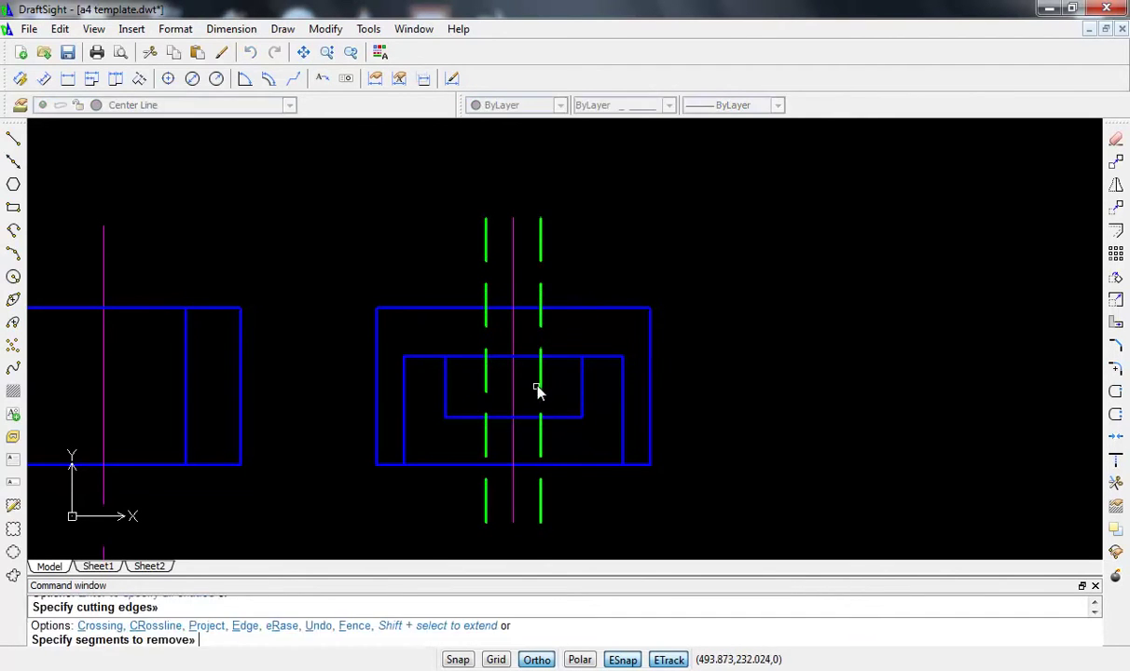
{"action": "left_click", "coordinate": [540, 251]}
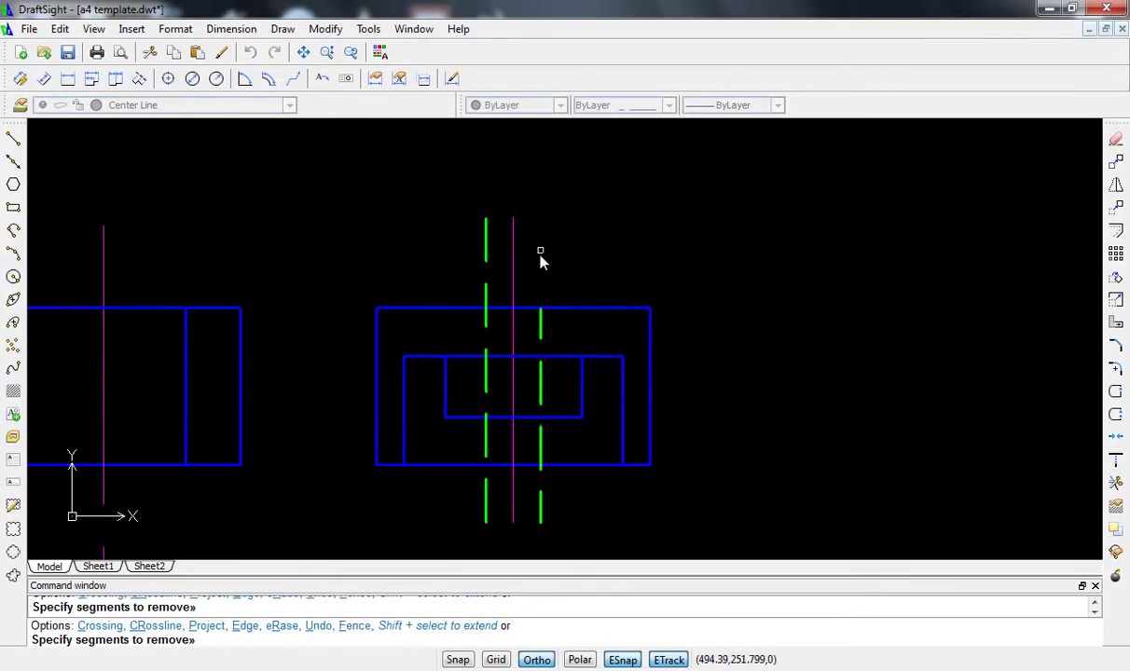
{"action": "left_click", "coordinate": [540, 331]}
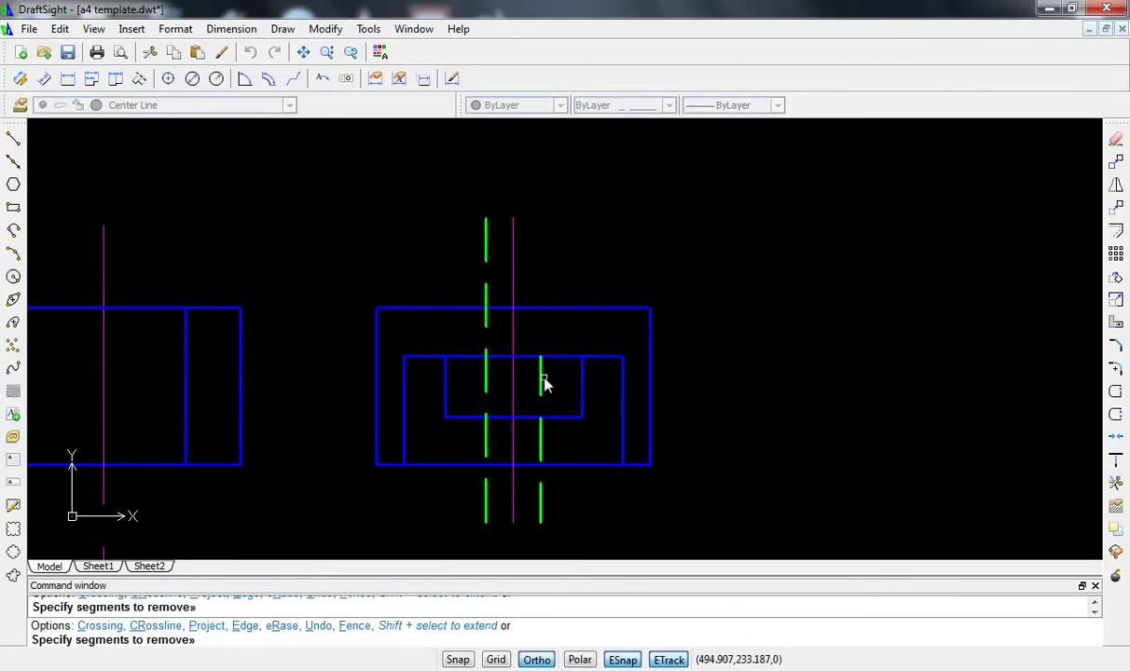
{"action": "left_click", "coordinate": [540, 381]}
{"action": "left_click", "coordinate": [541, 509]}
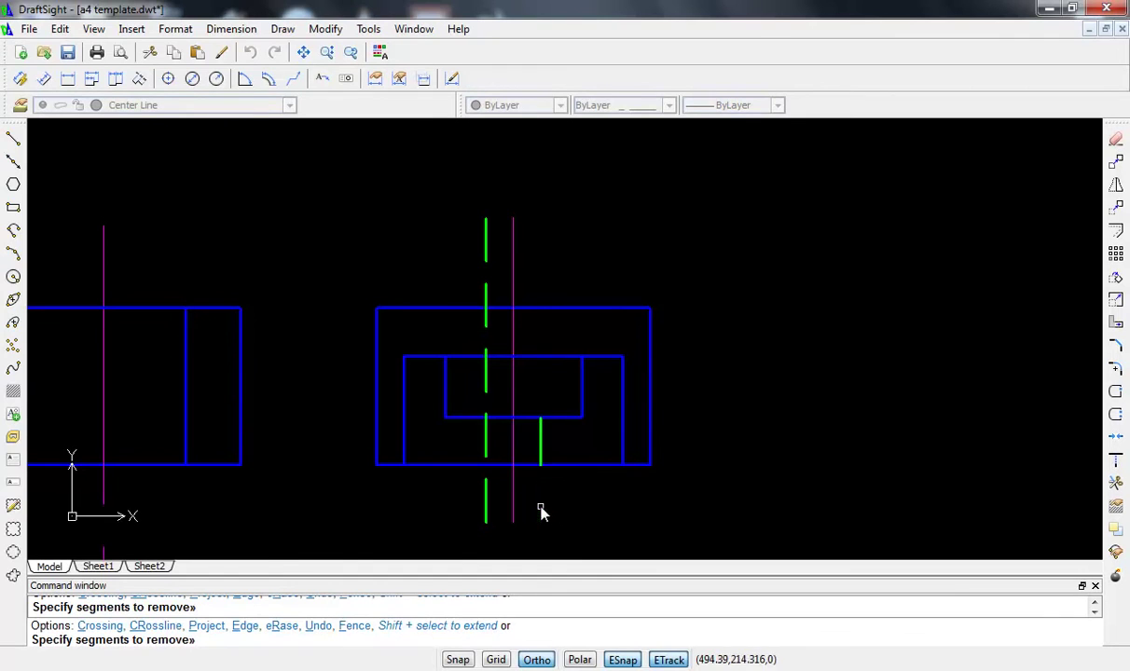
{"action": "left_click", "coordinate": [488, 246]}
{"action": "left_click", "coordinate": [486, 323]}
{"action": "left_click", "coordinate": [487, 378]}
{"action": "left_click", "coordinate": [486, 506]}
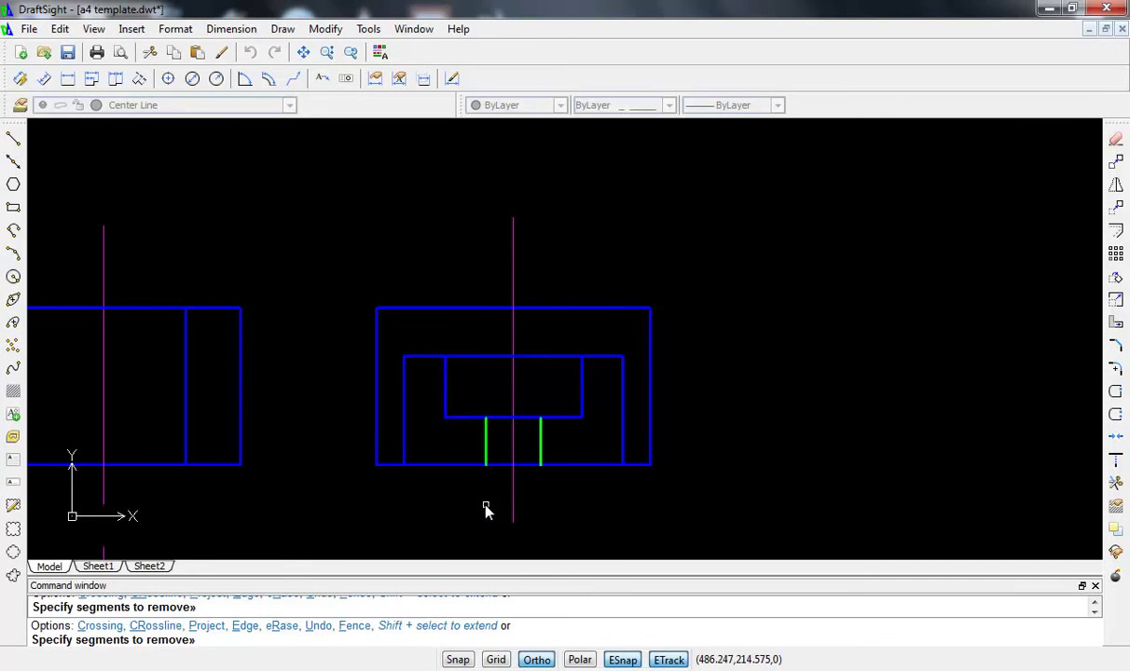
- Offset the side view's centre line 2.5 to each side for the keyway
{"action": "key", "text": "Escape"}
{"action": "scroll", "coordinate": [522, 331], "scroll_direction": "up", "scroll_amount": 2}
{"action": "scroll", "coordinate": [522, 328], "scroll_direction": "up", "scroll_amount": 2}
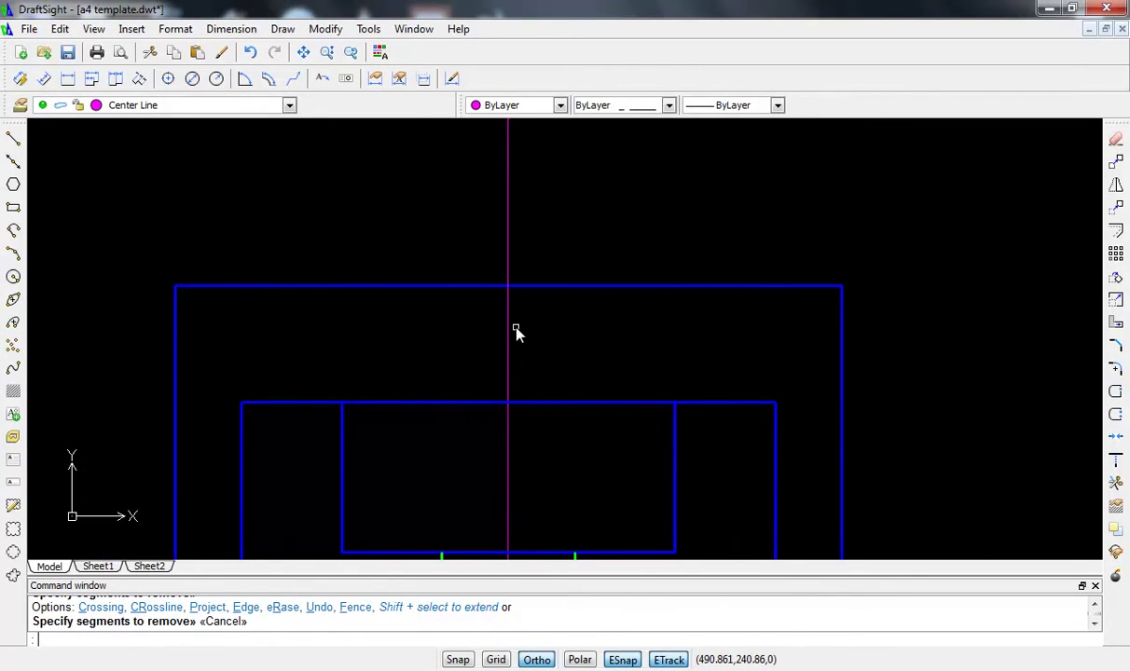
{"action": "scroll", "coordinate": [516, 333], "scroll_direction": "down", "scroll_amount": 2}
{"action": "scroll", "coordinate": [518, 335], "scroll_direction": "down", "scroll_amount": 2}
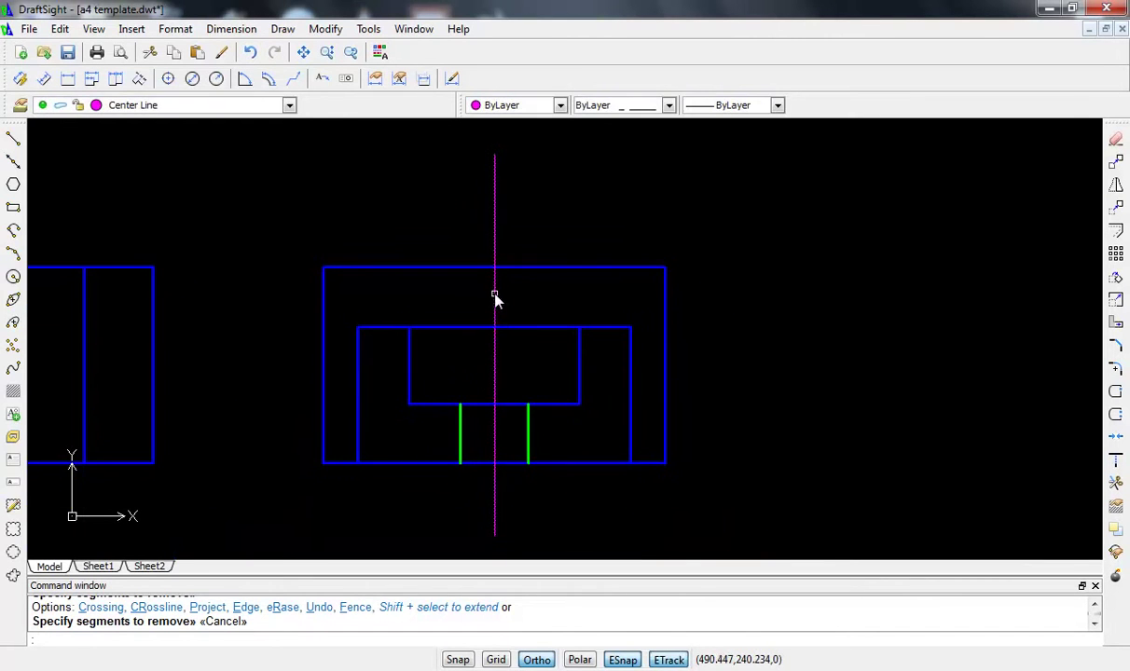
{"action": "type", "text": "o"}
{"action": "key", "text": "Return"}
{"action": "type", "text": "2.5"}
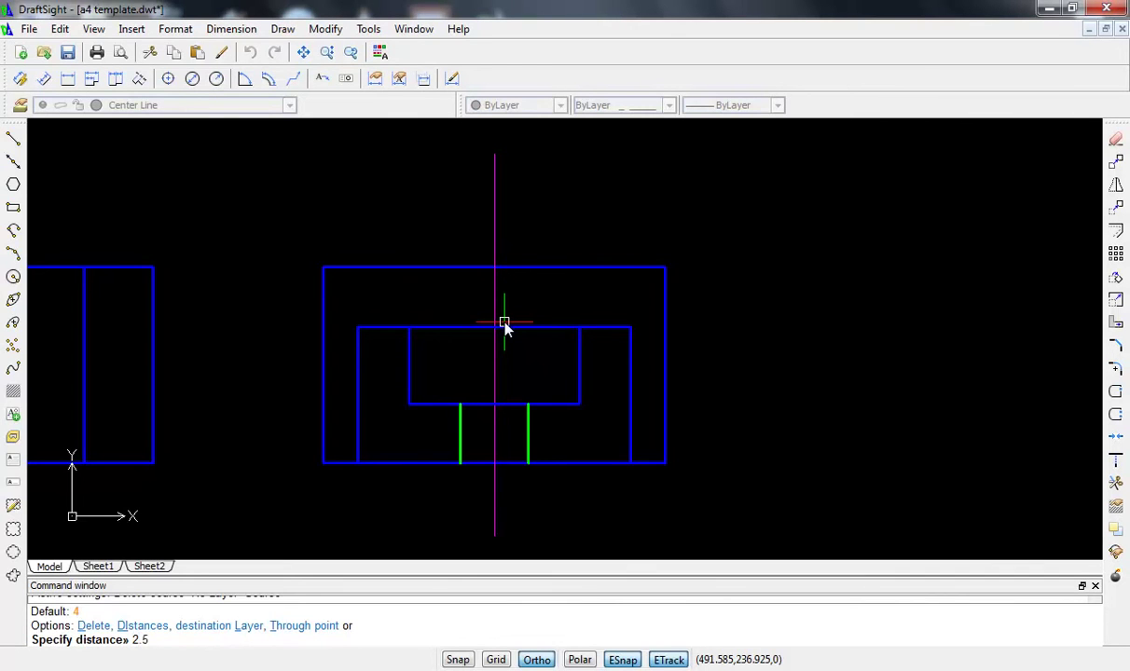
{"action": "key", "text": "Return"}
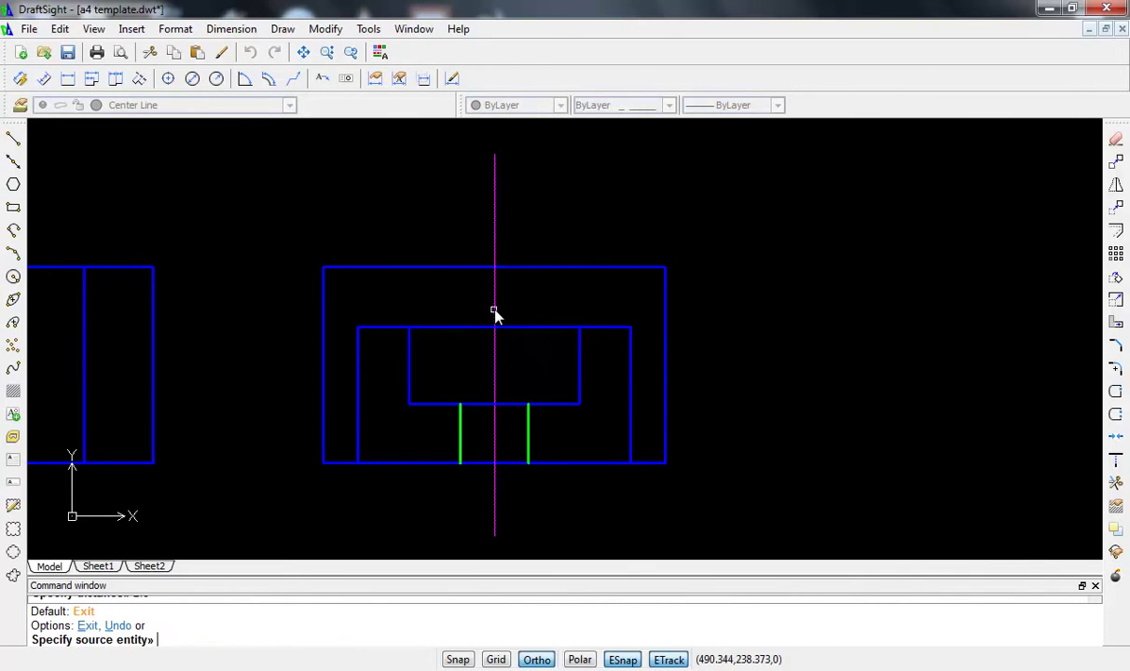
{"action": "left_click", "coordinate": [494, 313]}
{"action": "left_click", "coordinate": [512, 303]}
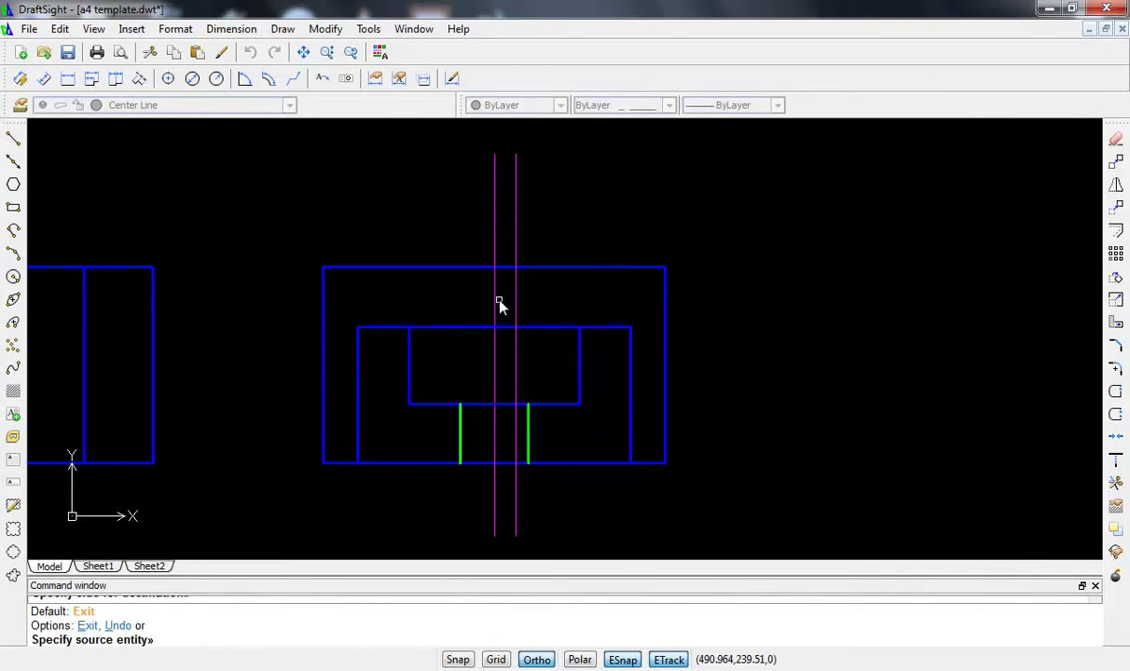
{"action": "left_click", "coordinate": [495, 302]}
{"action": "left_click", "coordinate": [483, 301]}
{"action": "key", "text": "Escape"}
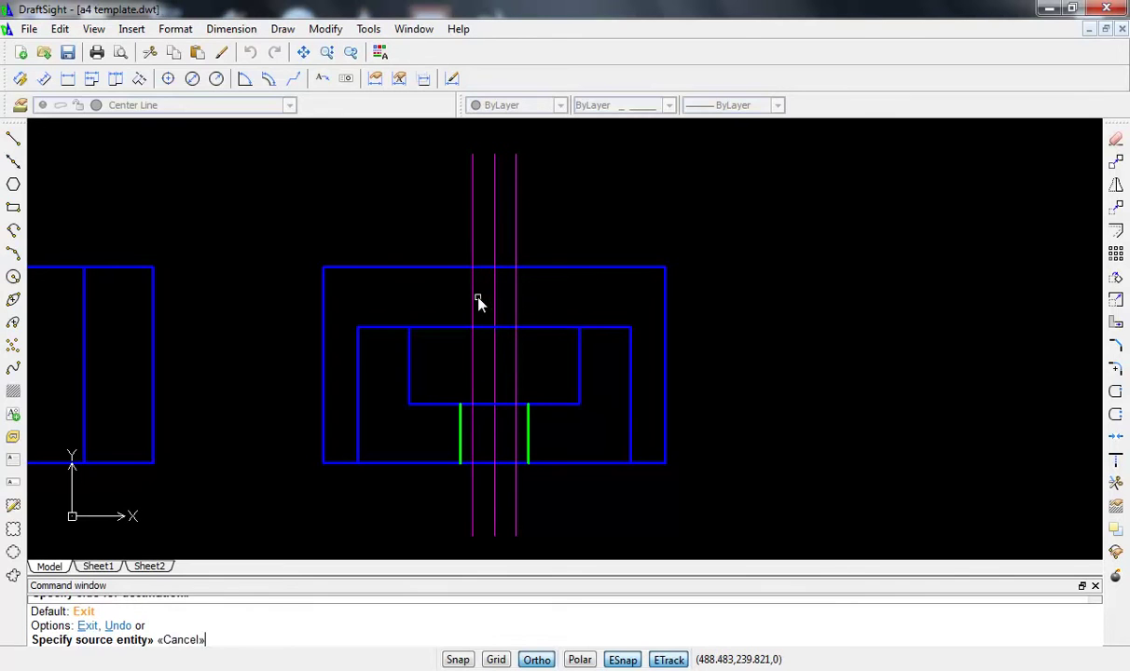
{"action": "type", "text": "t"}
- Trim both keyway lines where they extend above and below the part
{"action": "key", "text": "Return"}
{"action": "key", "text": "Return"}
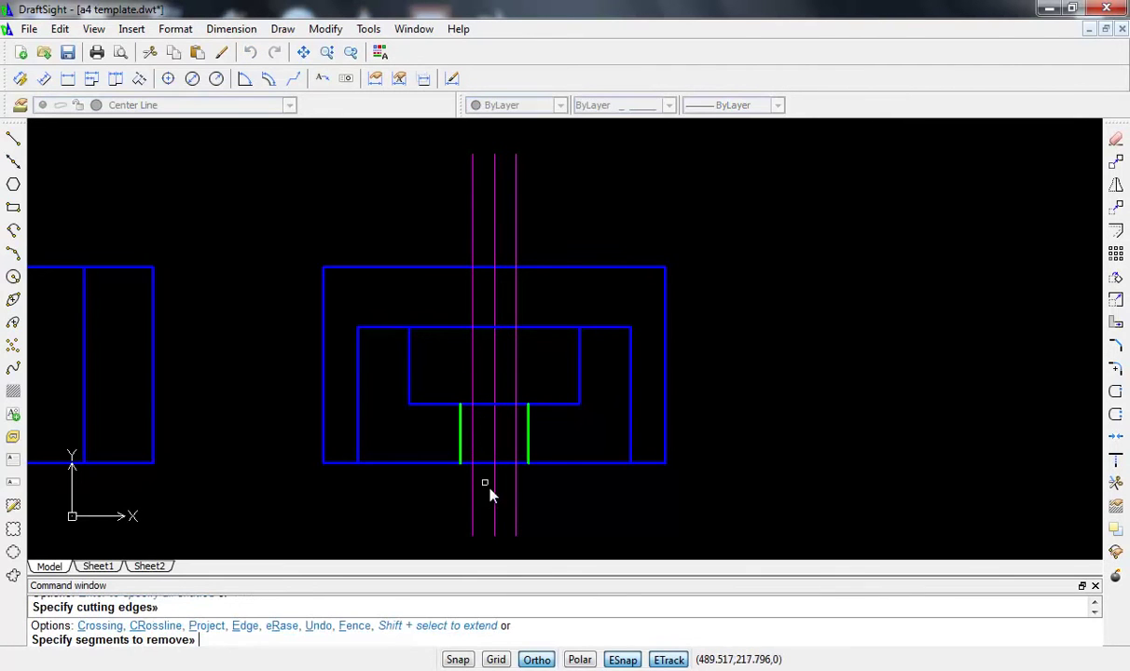
{"action": "left_click", "coordinate": [517, 506]}
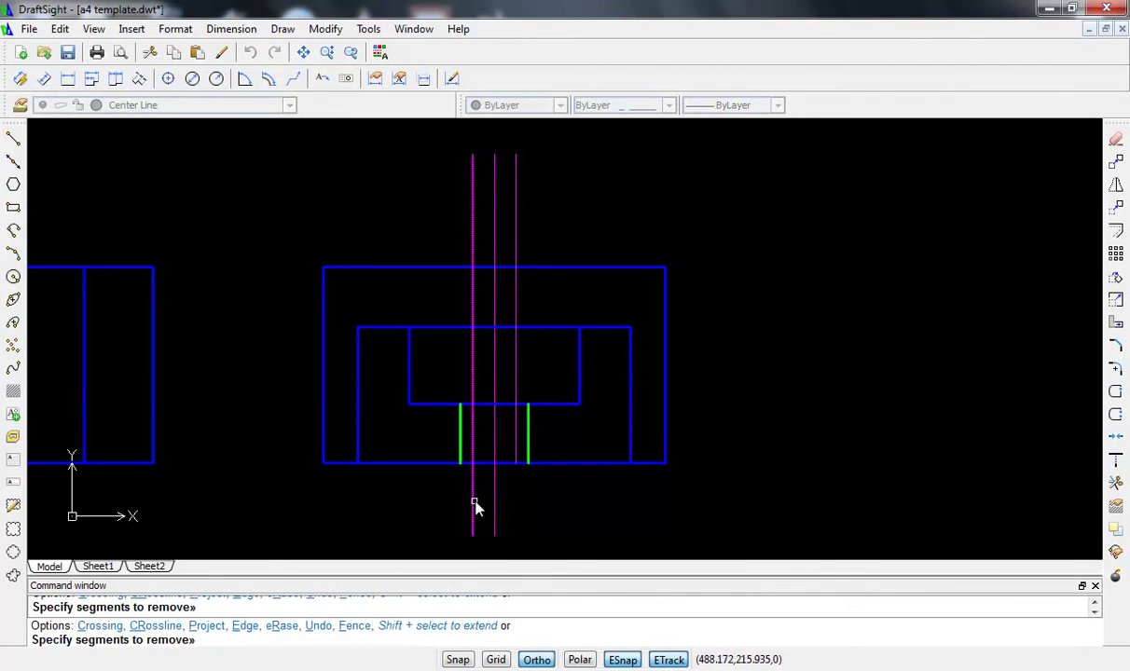
{"action": "left_click", "coordinate": [475, 508]}
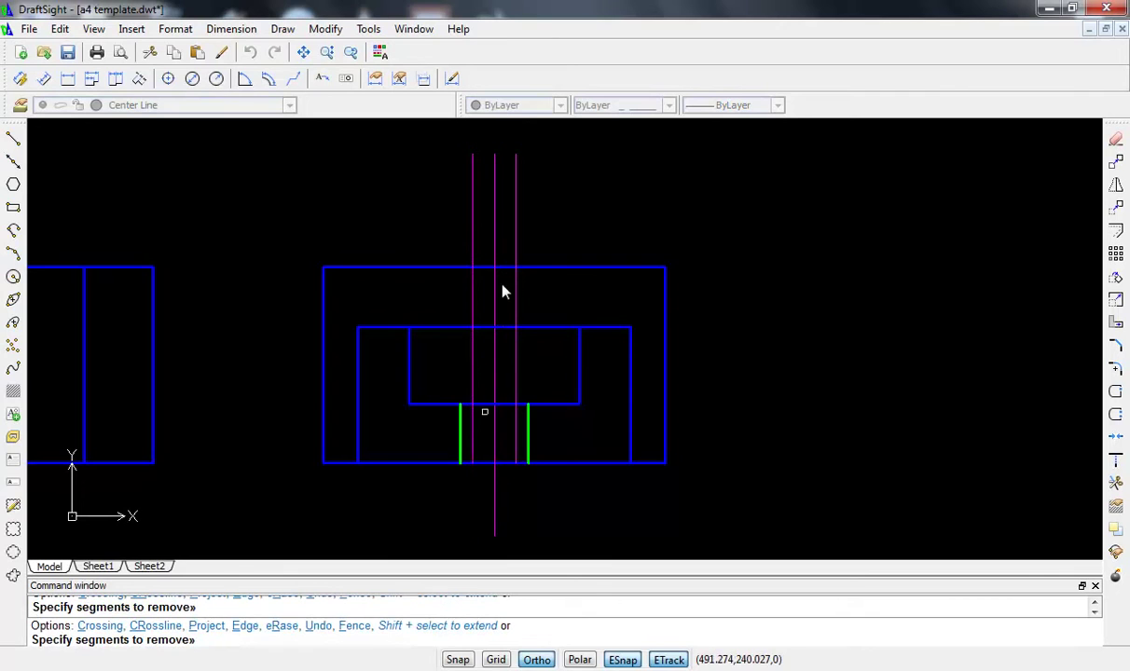
{"action": "left_click", "coordinate": [473, 235]}
{"action": "left_click", "coordinate": [517, 234]}
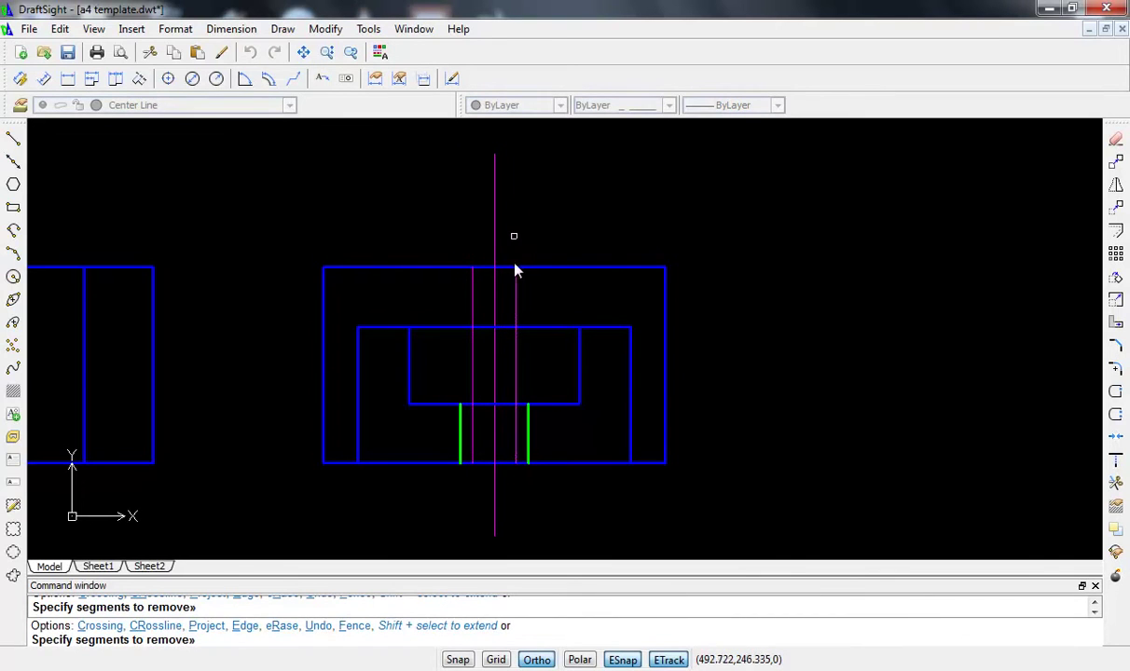
{"action": "key", "text": "Escape"}
- Move both keyway lines to the Hidden layer
{"action": "left_click", "coordinate": [517, 296]}
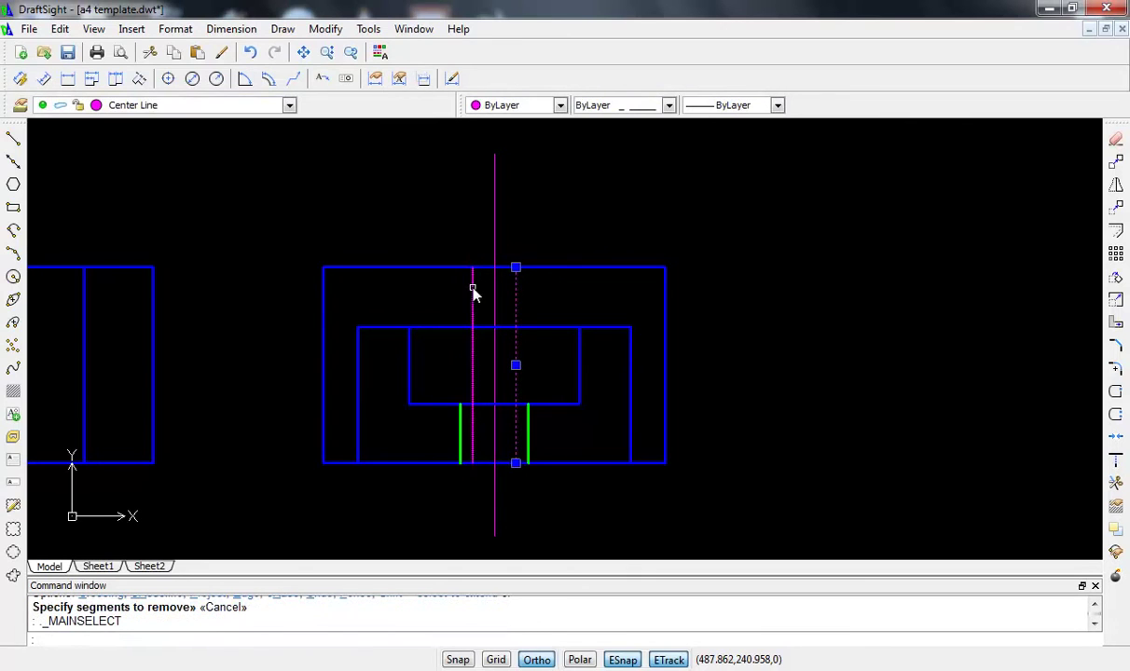
{"action": "left_click", "coordinate": [473, 292]}
{"action": "left_click", "coordinate": [186, 105]}
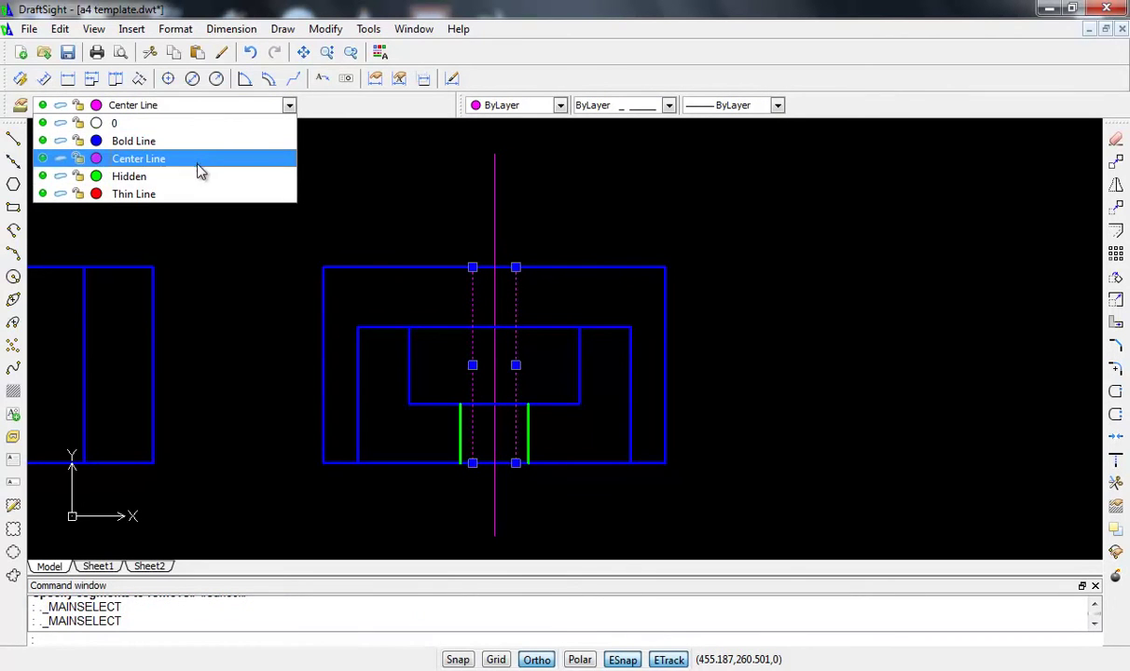
{"action": "left_click", "coordinate": [200, 176]}
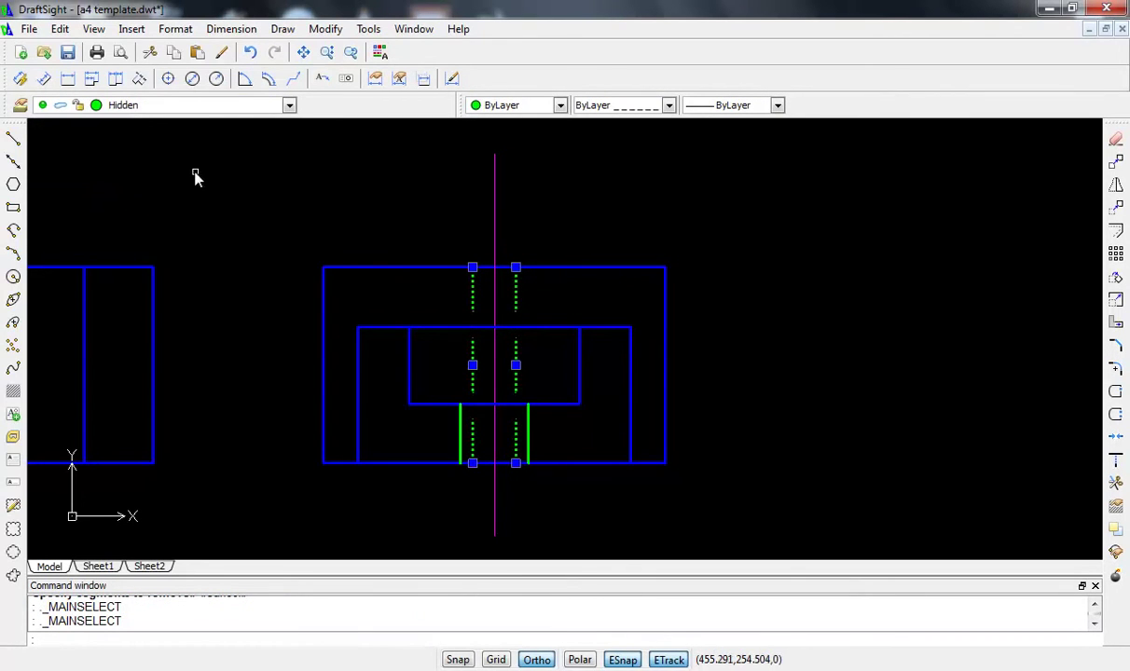
{"action": "key", "text": "Escape"}
- Offset the side view's centre line 12 to the left and right
{"action": "scroll", "coordinate": [581, 346], "scroll_direction": "down", "scroll_amount": 1}
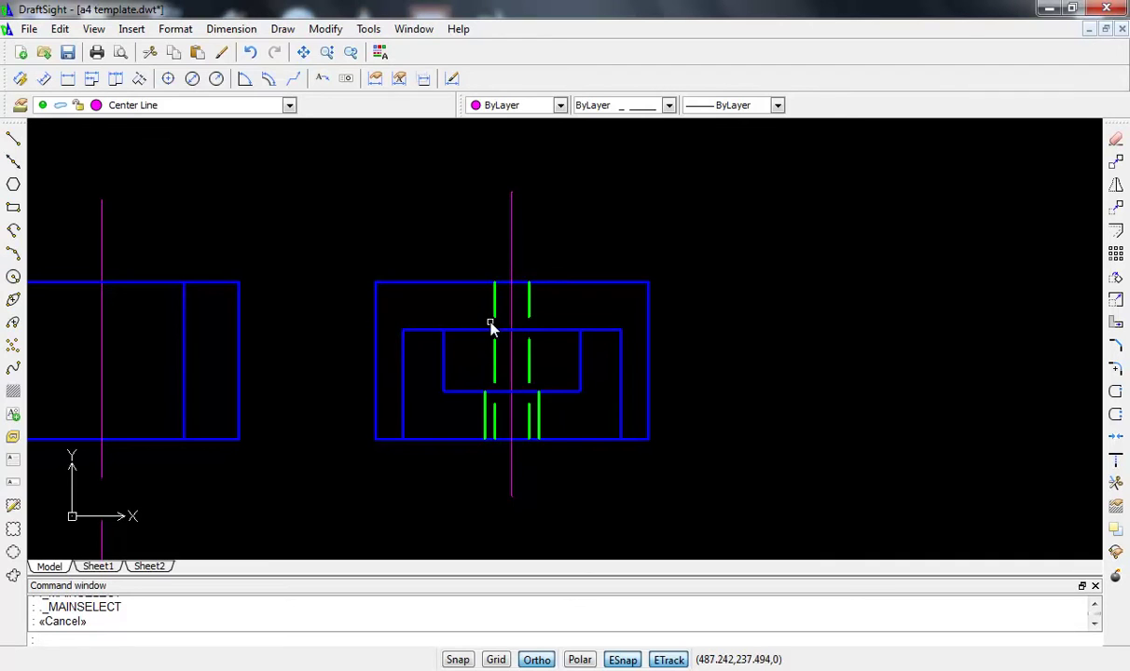
{"action": "type", "text": "o"}
{"action": "key", "text": "Return"}
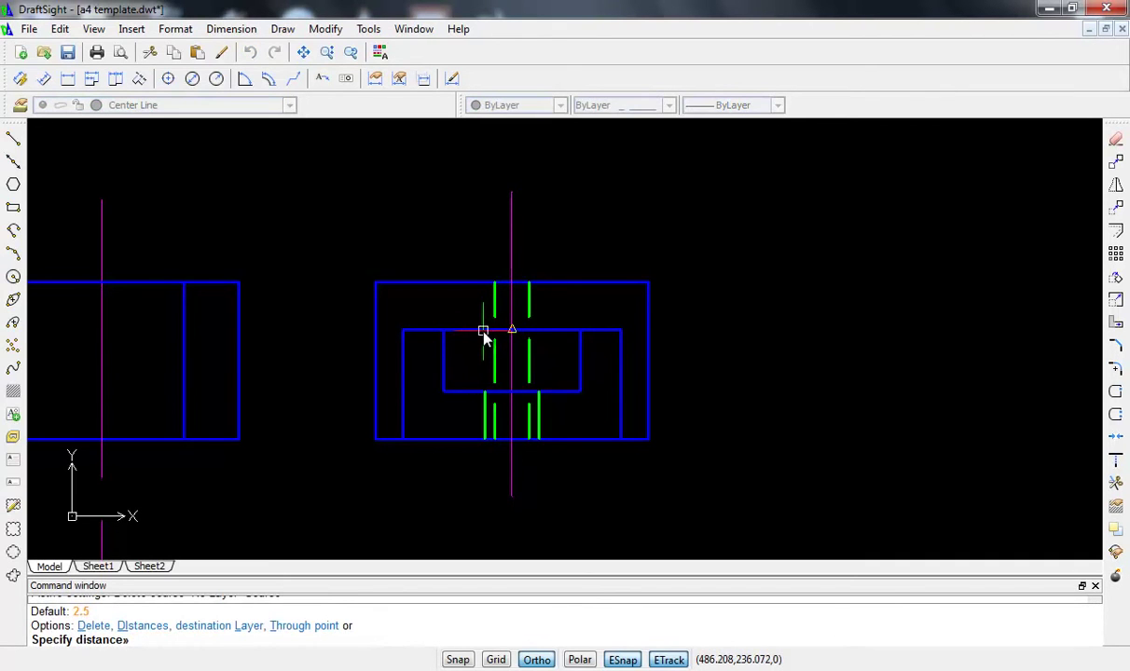
{"action": "type", "text": "12"}
{"action": "key", "text": "Return"}
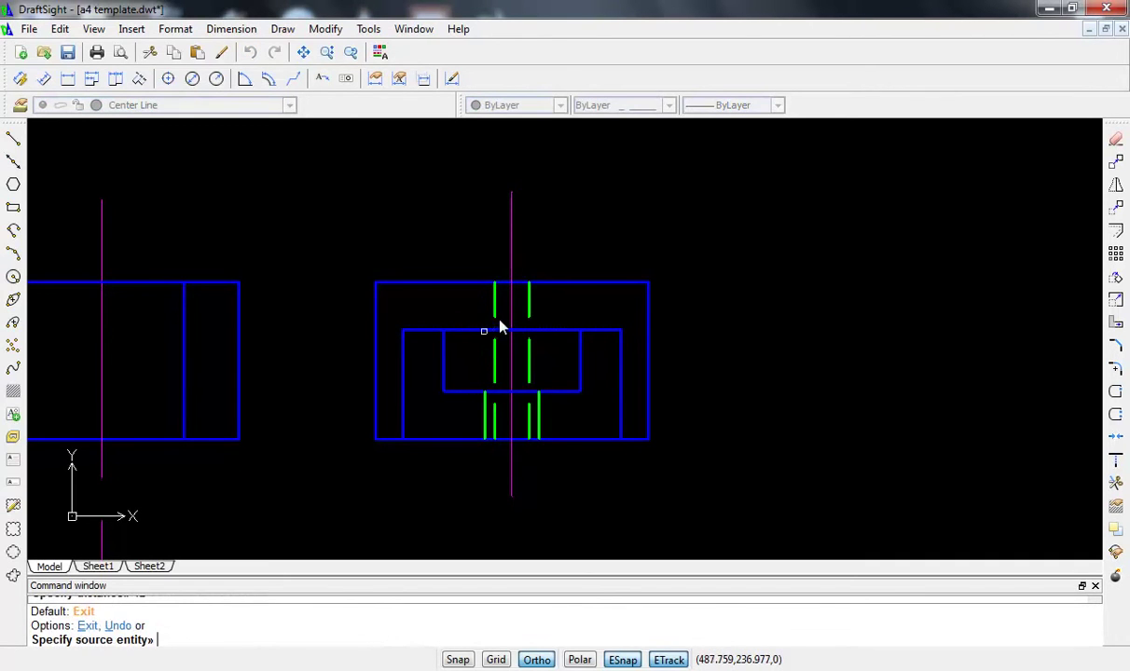
{"action": "left_click", "coordinate": [512, 307]}
{"action": "left_click", "coordinate": [437, 305]}
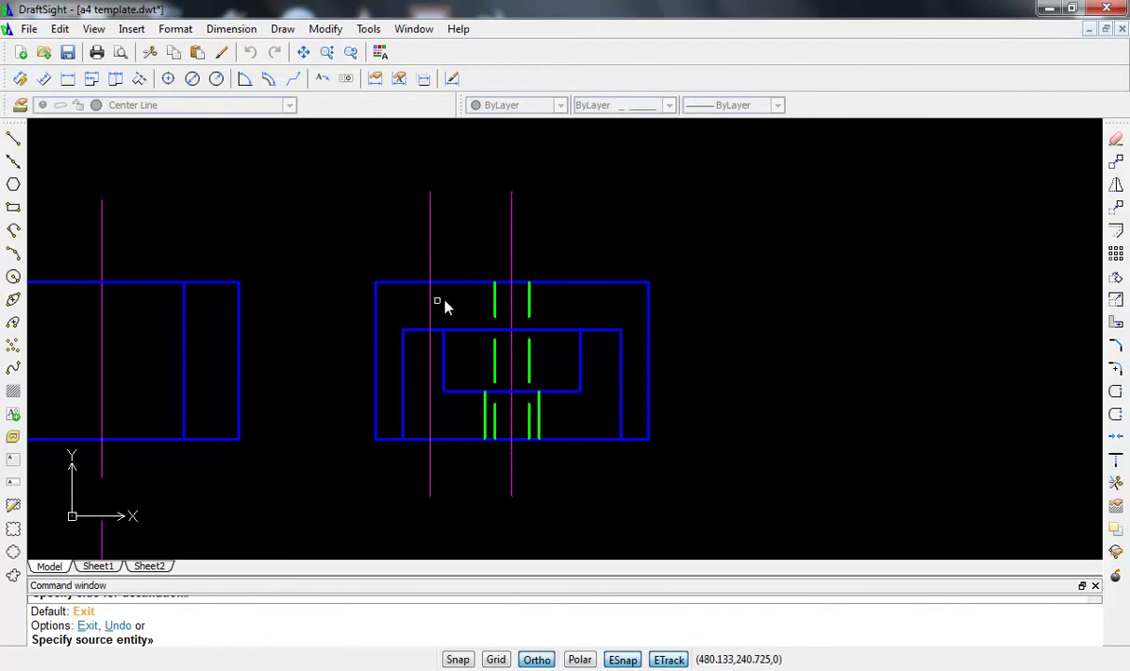
{"action": "left_click", "coordinate": [512, 305]}
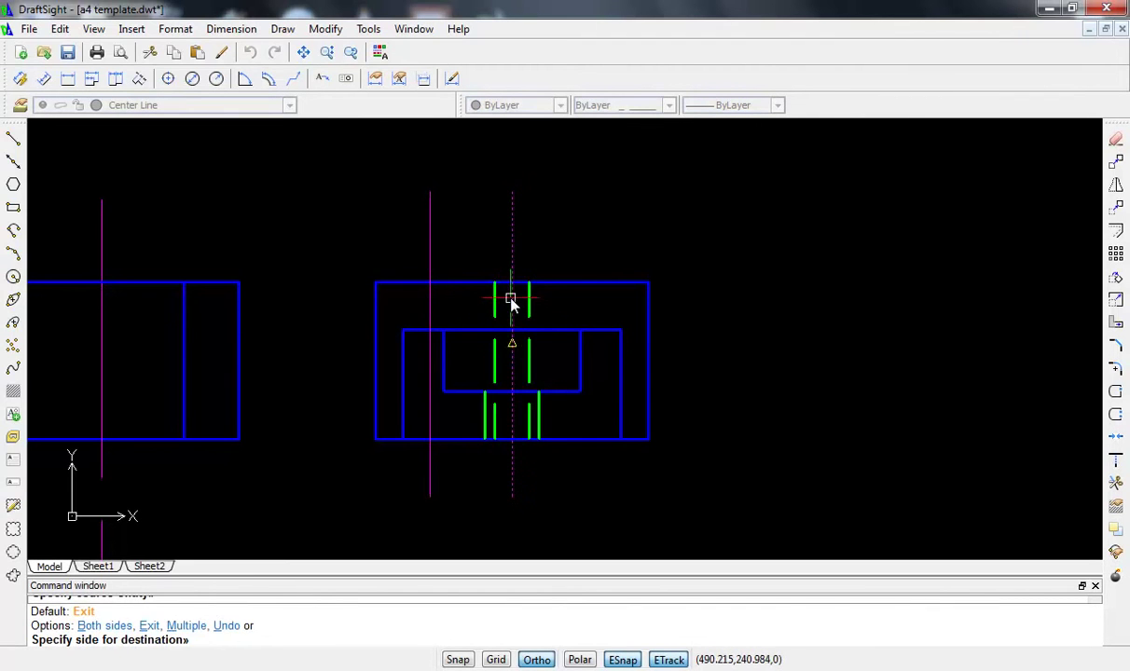
{"action": "left_click", "coordinate": [595, 308]}
{"action": "key", "text": "Escape"}
- Trim the two offset lines where they run past the outline
{"action": "type", "text": "tr"}
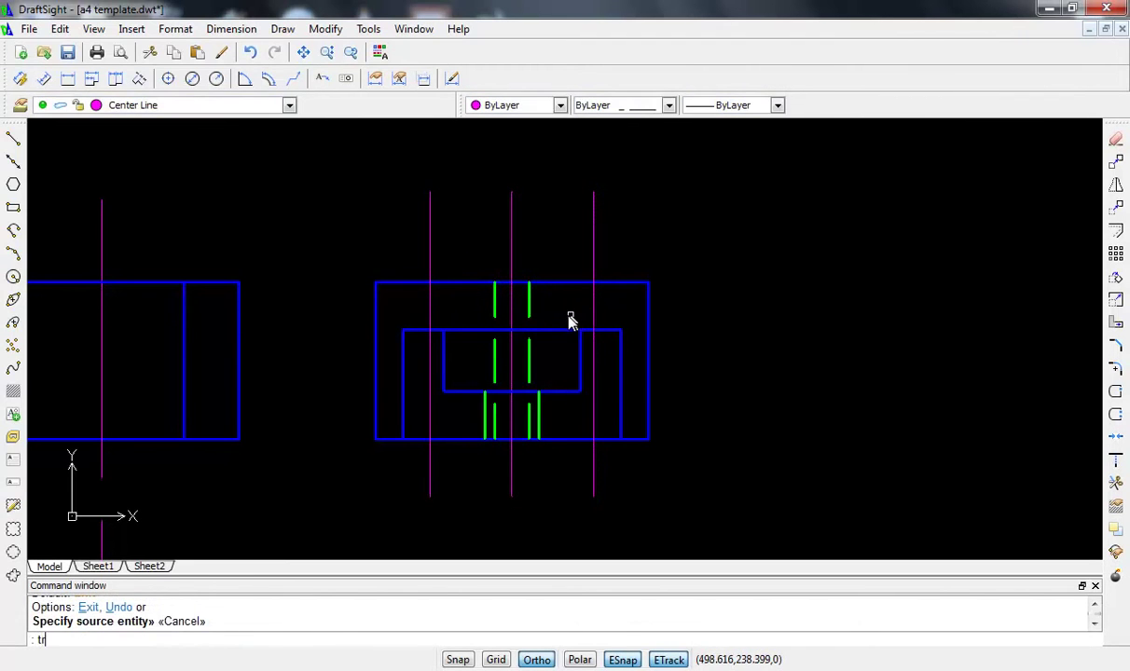
{"action": "key", "text": "Return"}
{"action": "key", "text": "Return"}
{"action": "left_click", "coordinate": [429, 235]}
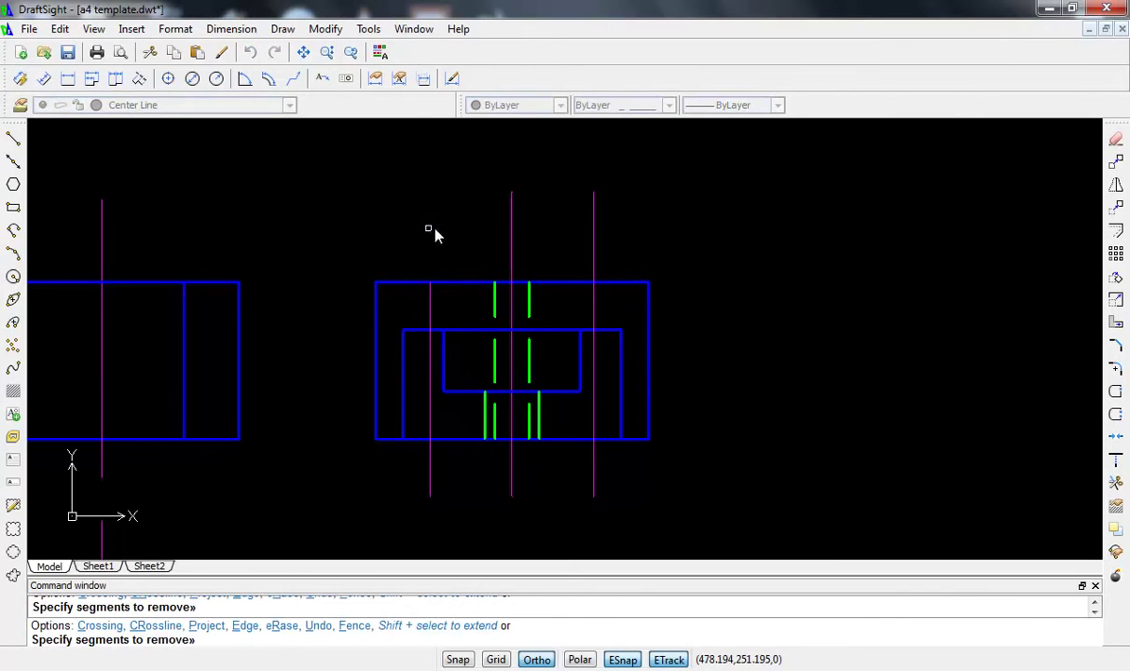
{"action": "left_click", "coordinate": [593, 249]}
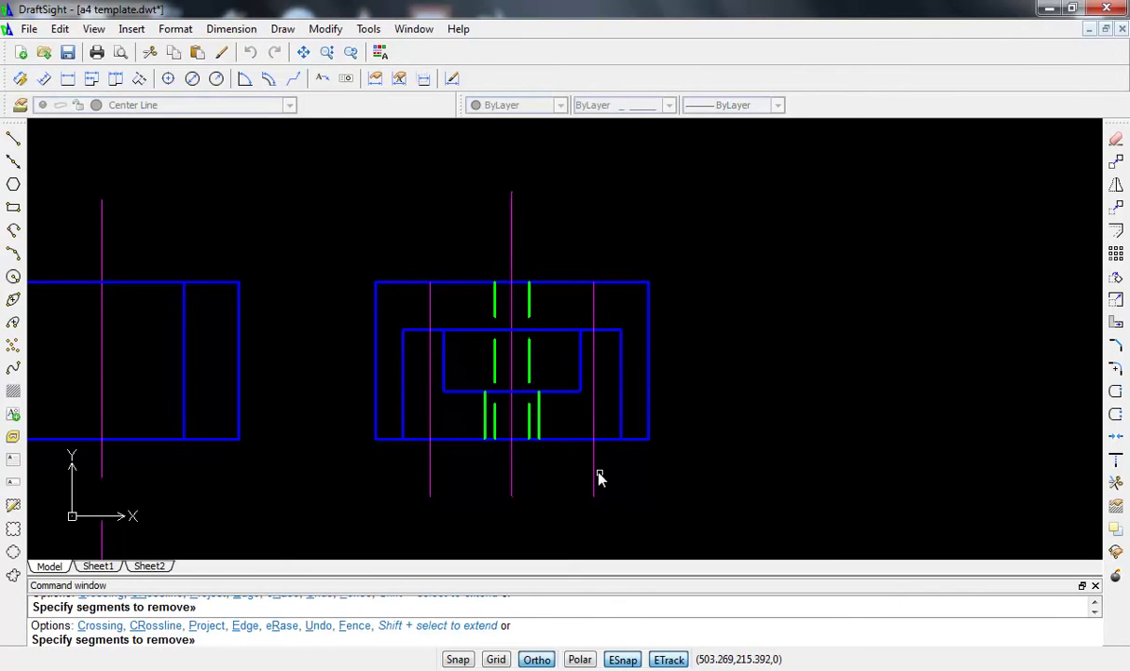
{"action": "left_click", "coordinate": [429, 471]}
{"action": "key", "text": "Escape"}
- Move both outer lines to the Hidden layer
{"action": "left_click", "coordinate": [429, 315]}
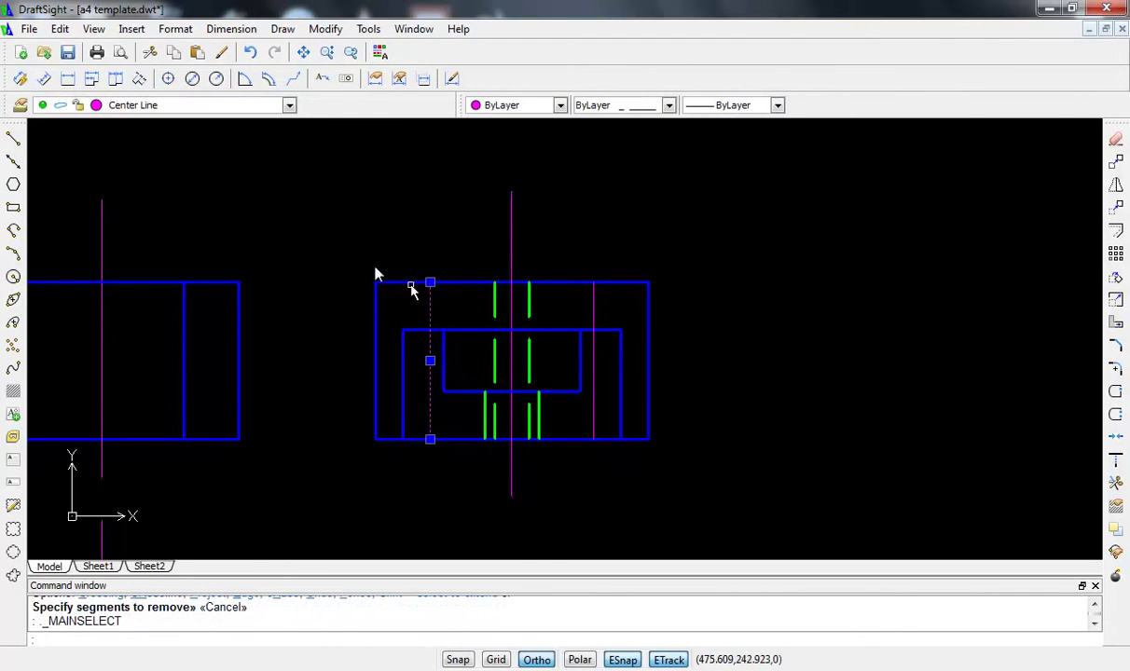
{"action": "left_click", "coordinate": [594, 306]}
{"action": "left_click", "coordinate": [184, 107]}
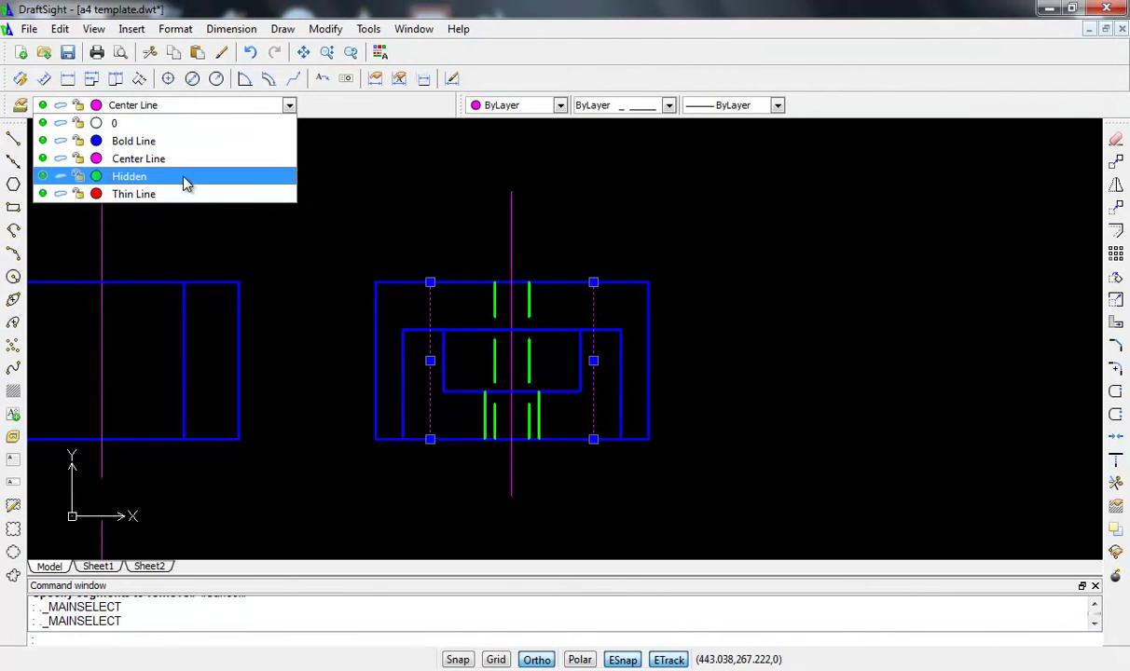
{"action": "left_click", "coordinate": [184, 177]}
{"action": "key", "text": "Escape"}
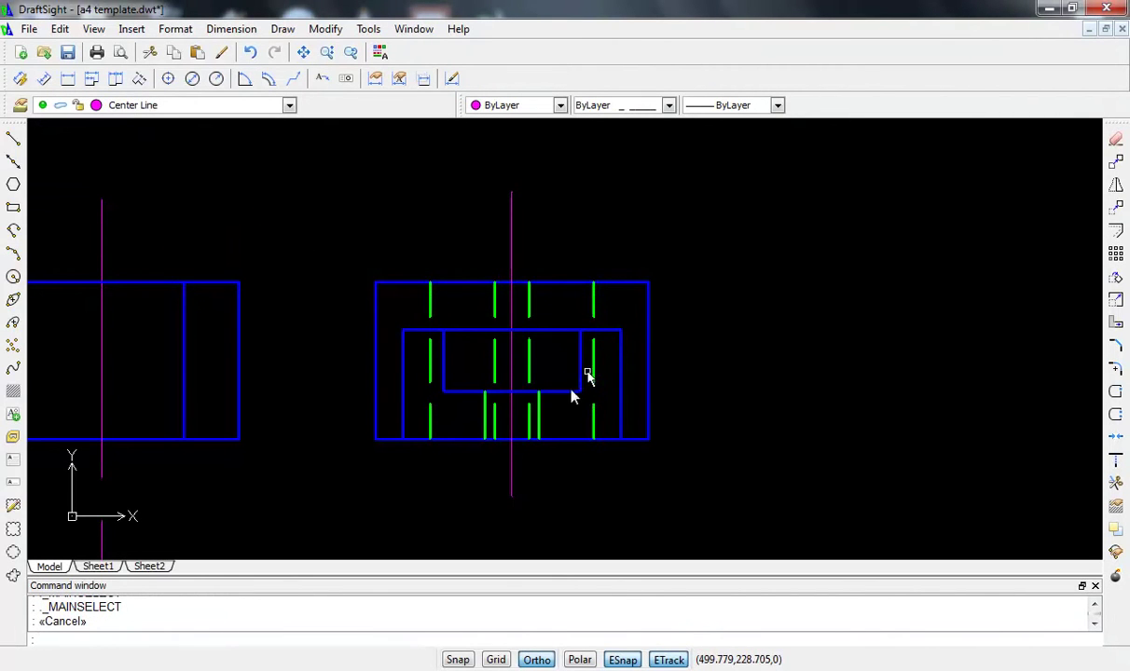
{"action": "scroll", "coordinate": [573, 397], "scroll_direction": "down", "scroll_amount": 3}
- Start an ANSI31 hatch and pick the four section regions of the front view
{"action": "mouse_move", "coordinate": [510, 463]}
{"action": "middle_mouse_down"}
{"action": "mouse_move", "coordinate": [503, 259]}
{"action": "mouse_move", "coordinate": [681, 308]}
{"action": "mouse_move", "coordinate": [676, 317]}
{"action": "mouse_move", "coordinate": [672, 293]}
{"action": "middle_mouse_up"}
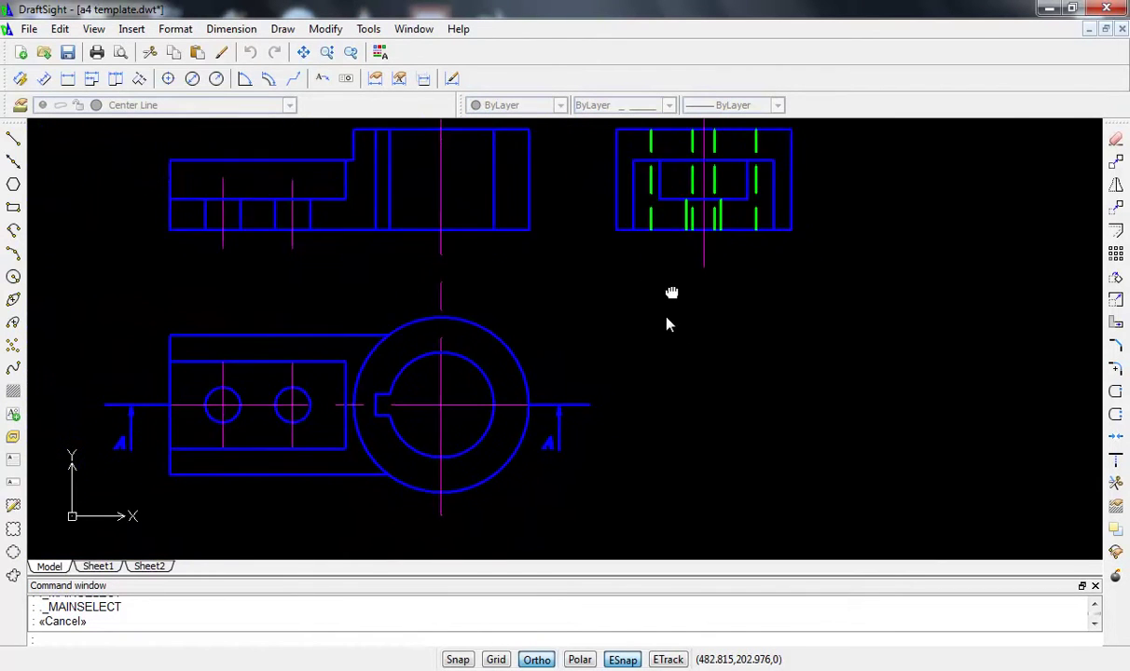
{"action": "scroll", "coordinate": [247, 250], "scroll_direction": "up", "scroll_amount": 1}
{"action": "scroll", "coordinate": [249, 252], "scroll_direction": "up", "scroll_amount": 2}
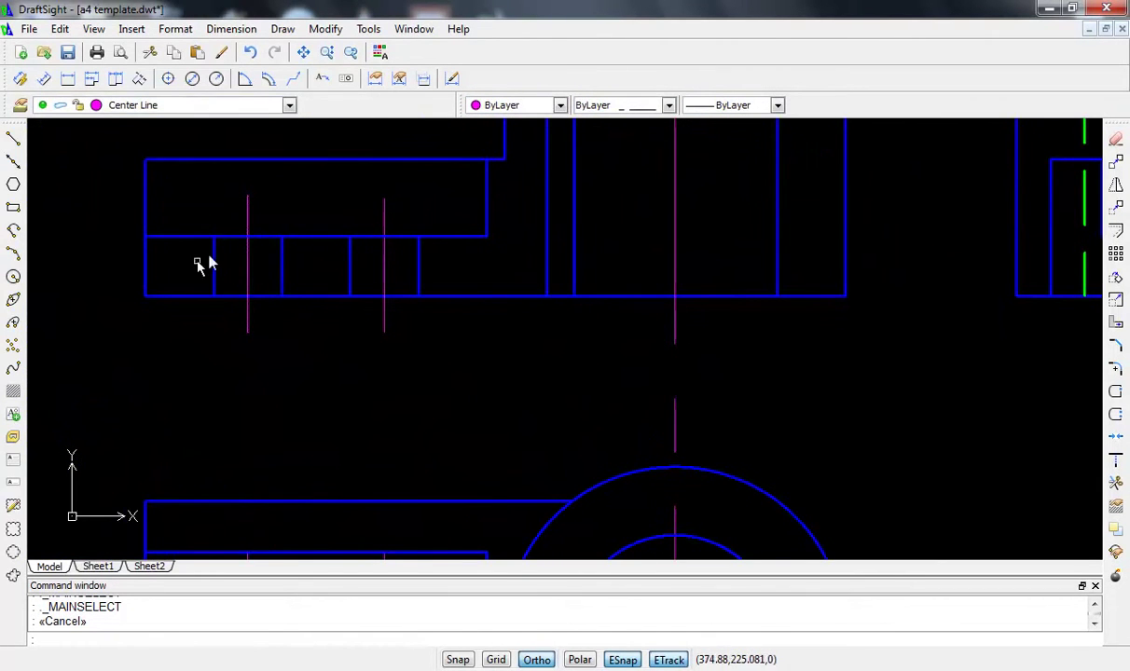
{"action": "left_click", "coordinate": [12, 391]}
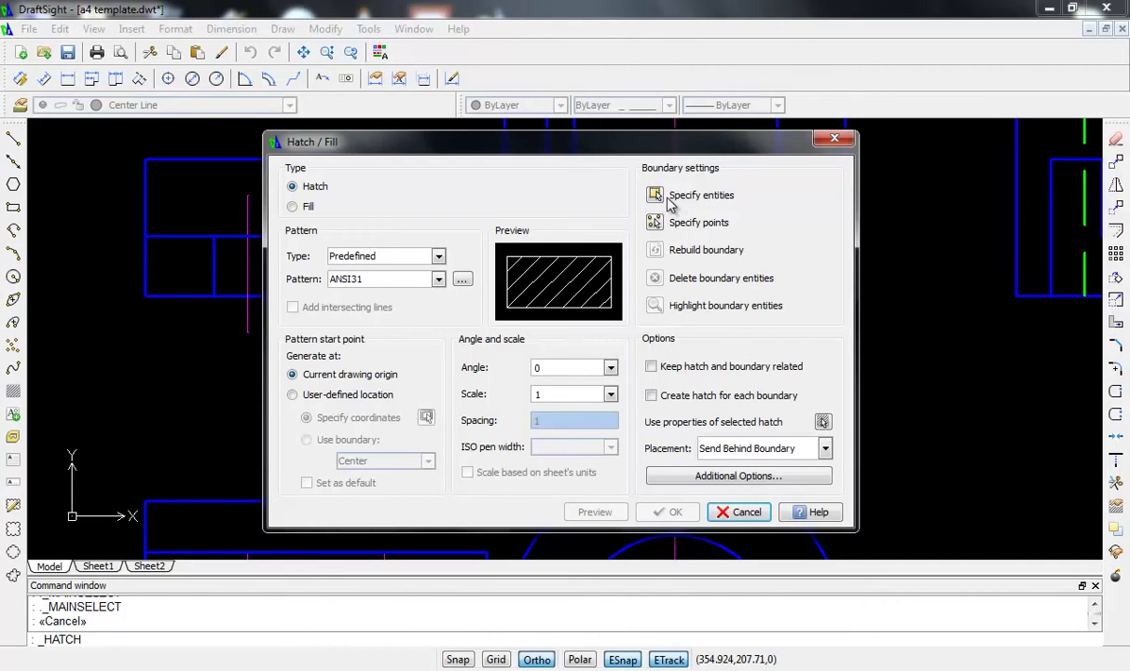
{"action": "left_click", "coordinate": [823, 424]}
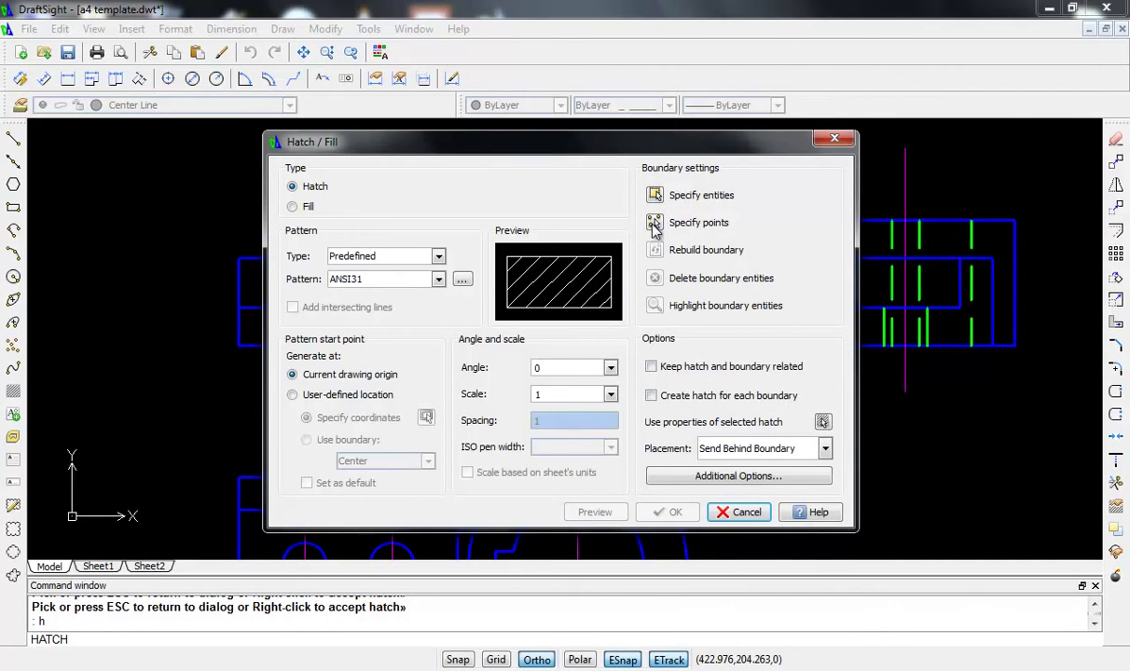
{"action": "left_click", "coordinate": [654, 224]}
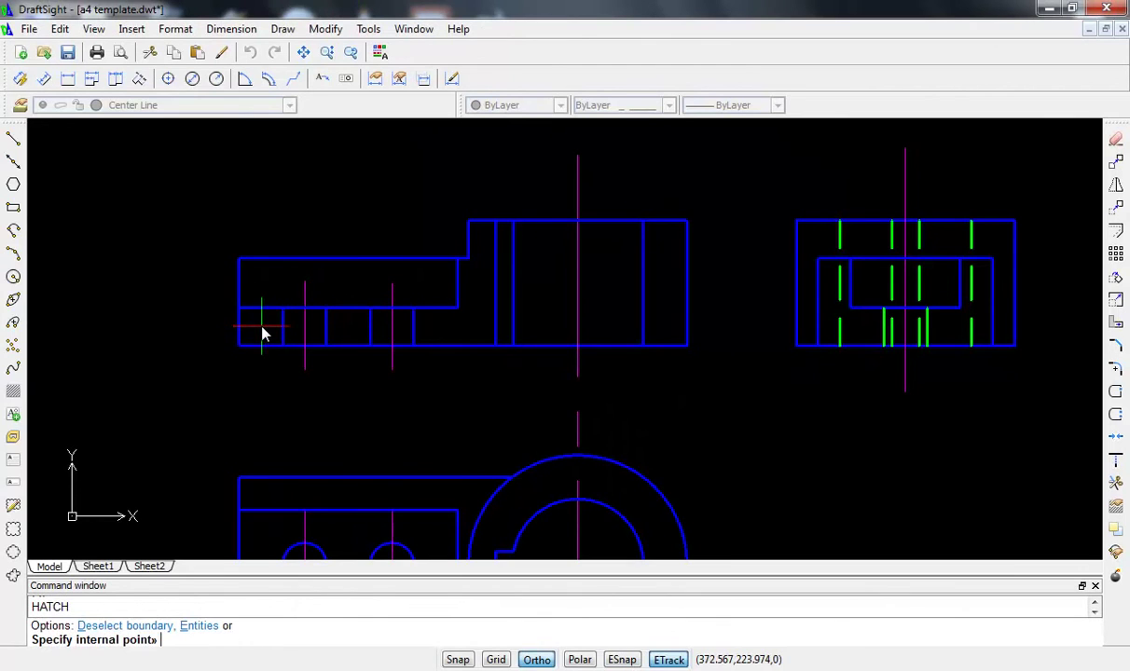
{"action": "left_click", "coordinate": [262, 333]}
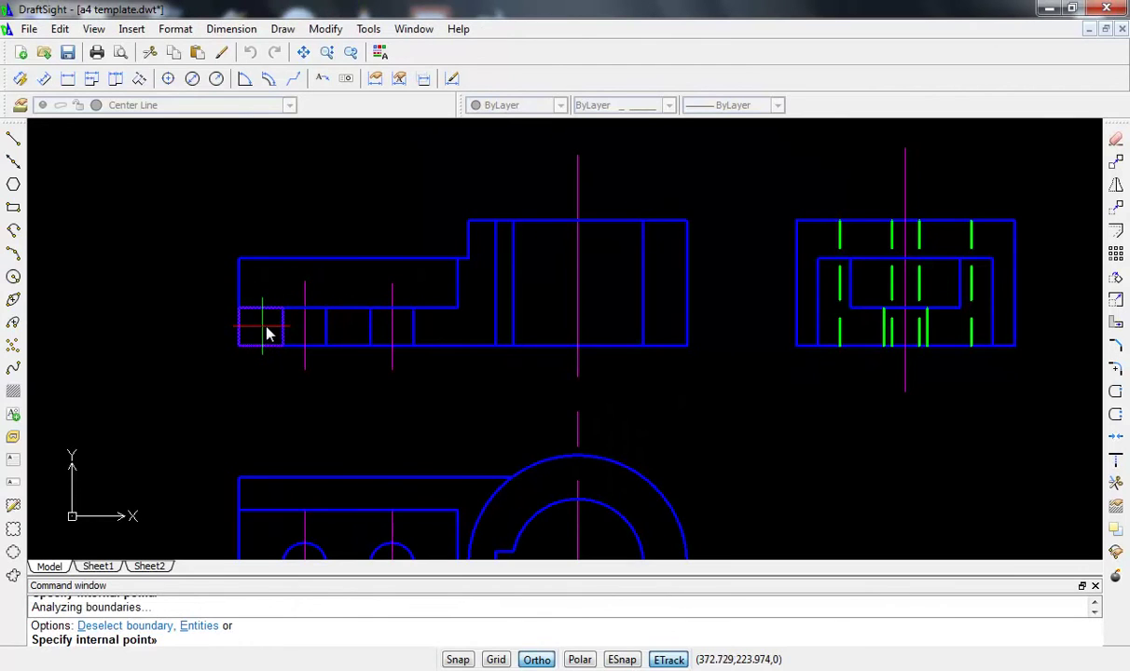
{"action": "left_click", "coordinate": [348, 332]}
{"action": "left_click", "coordinate": [469, 338]}
{"action": "left_click", "coordinate": [668, 321]}
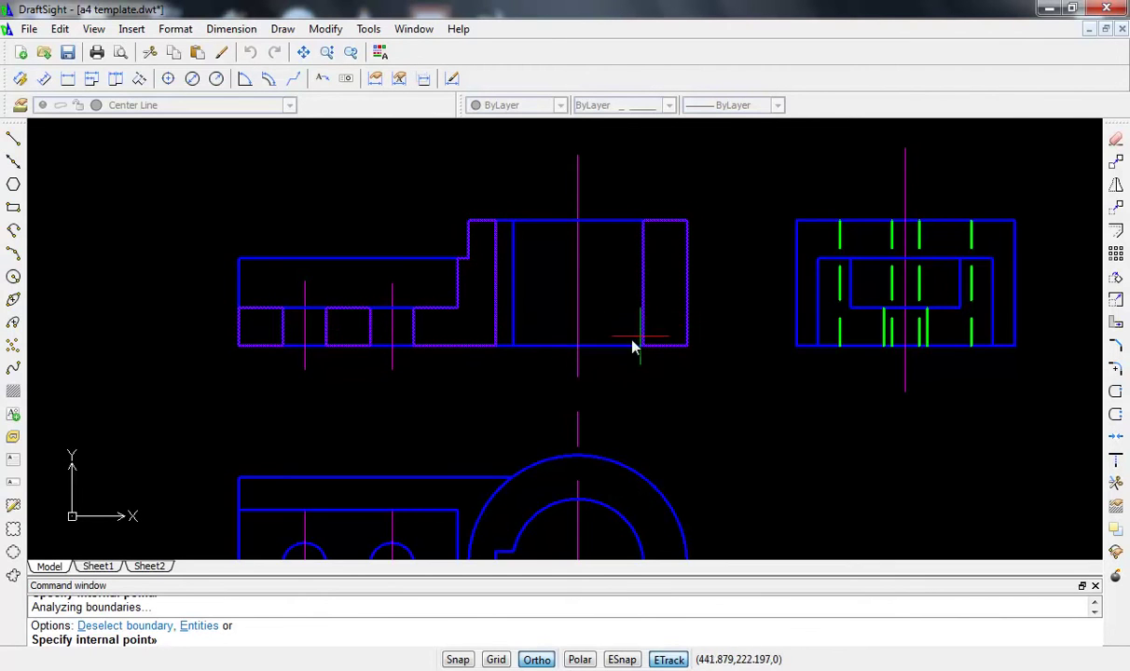
- Cancel the first hatch attempt and make Thin Line the current layer
{"action": "scroll", "coordinate": [632, 347], "scroll_direction": "up", "scroll_amount": 3}
{"action": "scroll", "coordinate": [297, 345], "scroll_direction": "up", "scroll_amount": 1}
{"action": "middle_click_drag", "start_coordinate": [304, 346], "coordinate": [580, 358]}
{"action": "scroll", "coordinate": [504, 358], "scroll_direction": "down", "scroll_amount": 1}
{"action": "scroll", "coordinate": [505, 358], "scroll_direction": "down", "scroll_amount": 1}
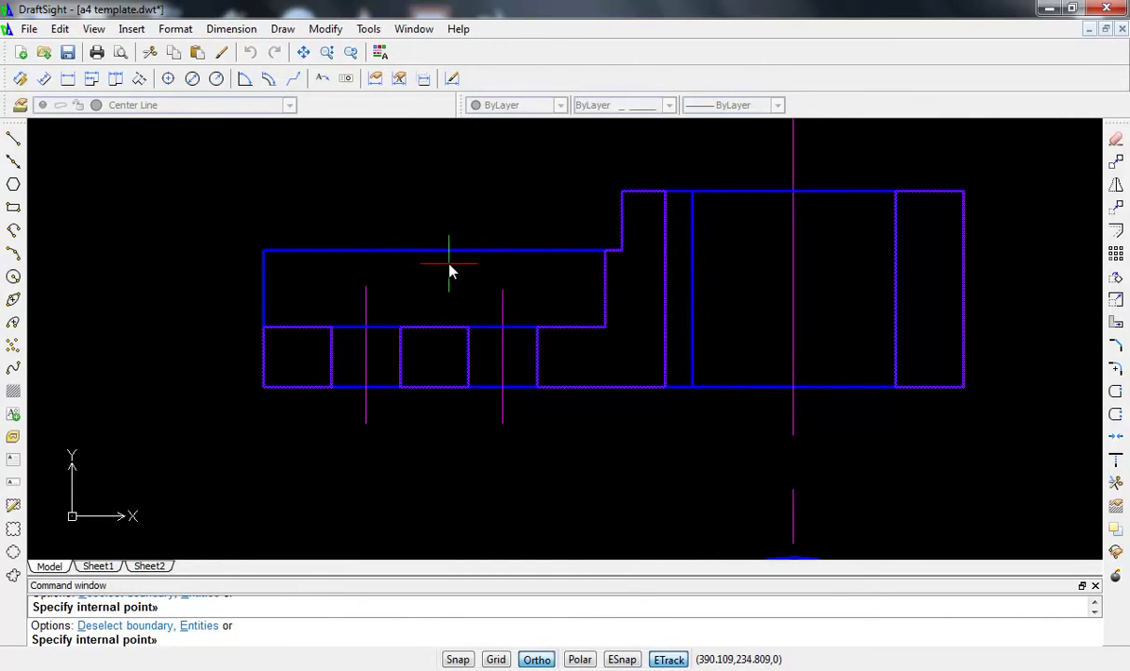
{"action": "key", "text": "Escape"}
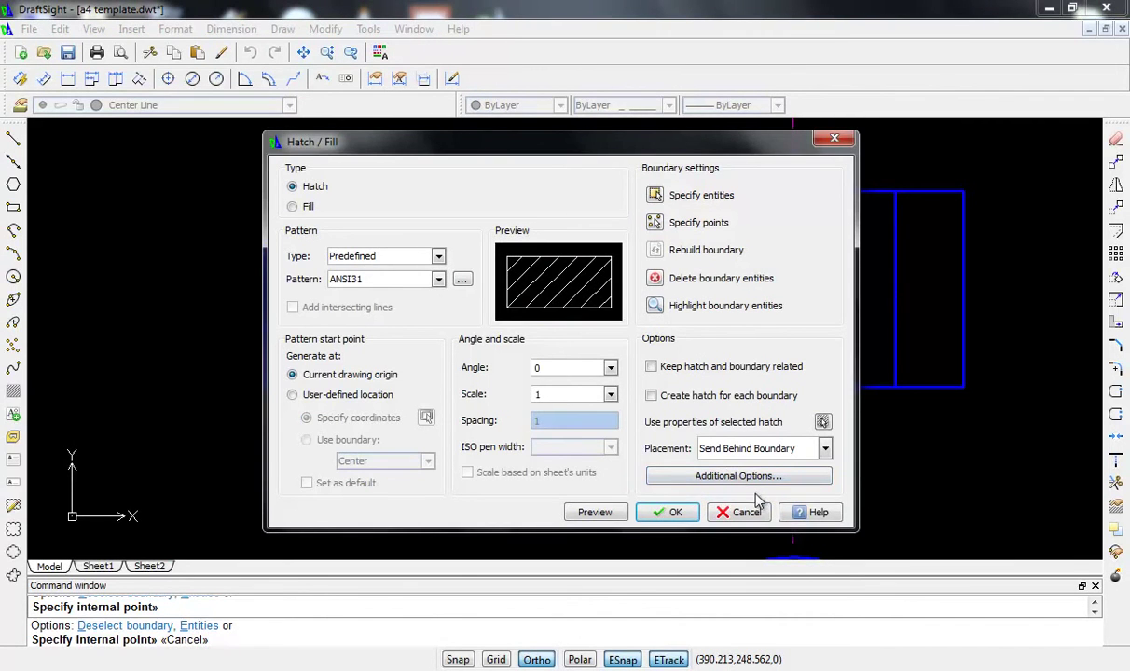
{"action": "left_click", "coordinate": [720, 511]}
{"action": "left_click", "coordinate": [200, 105]}
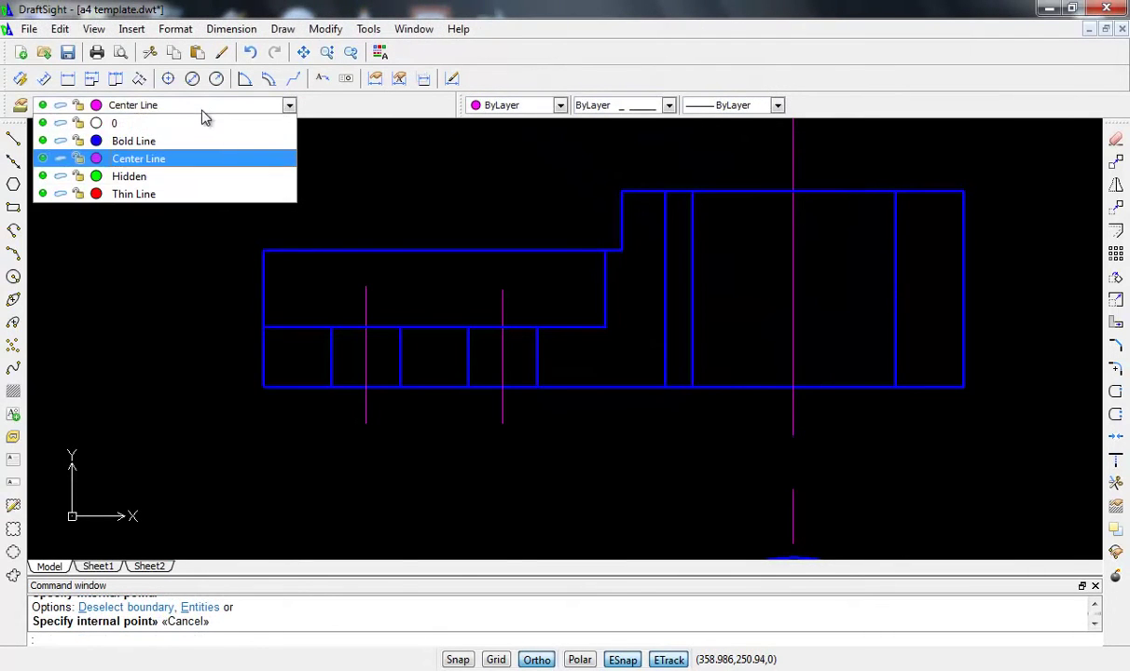
{"action": "left_click", "coordinate": [159, 193]}
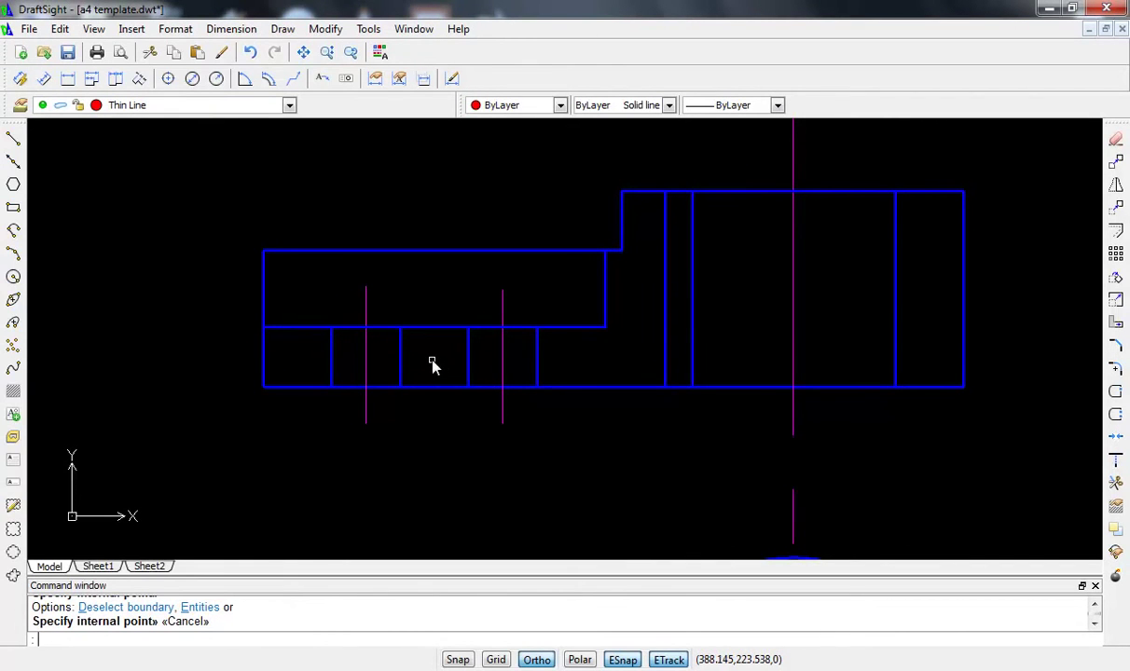
{"action": "left_click", "coordinate": [565, 639]}
{"action": "type", "text": "h"}
- Hatch the four cut regions with ANSI31, preview it, and accept
{"action": "key", "text": "Return"}
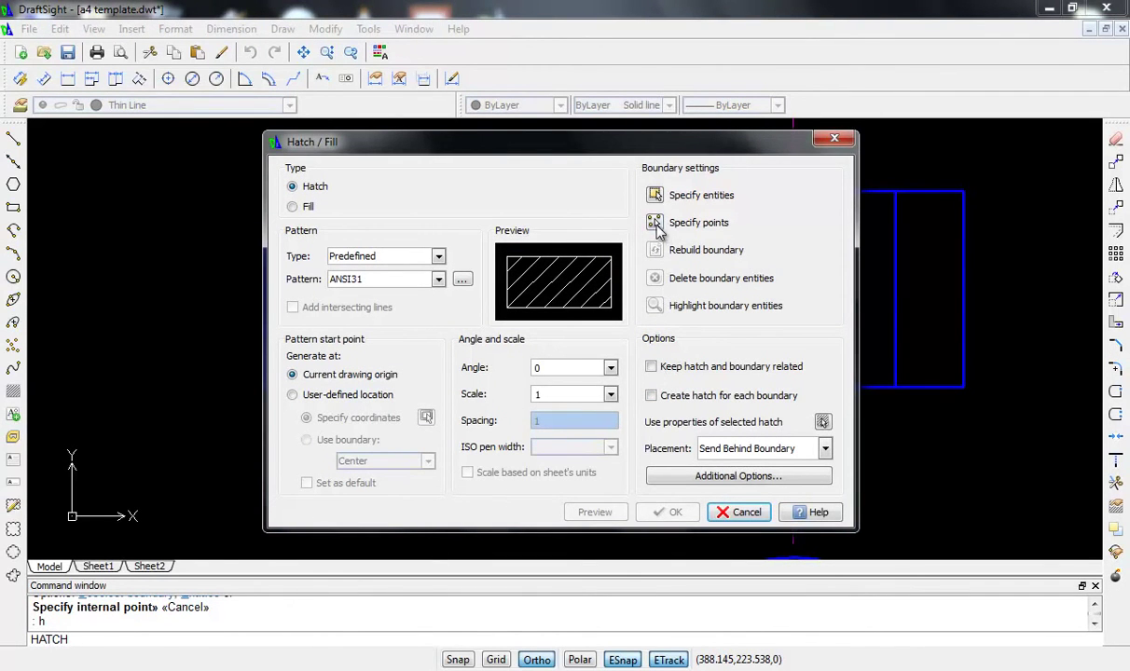
{"action": "left_click", "coordinate": [639, 223]}
{"action": "left_click", "coordinate": [314, 352]}
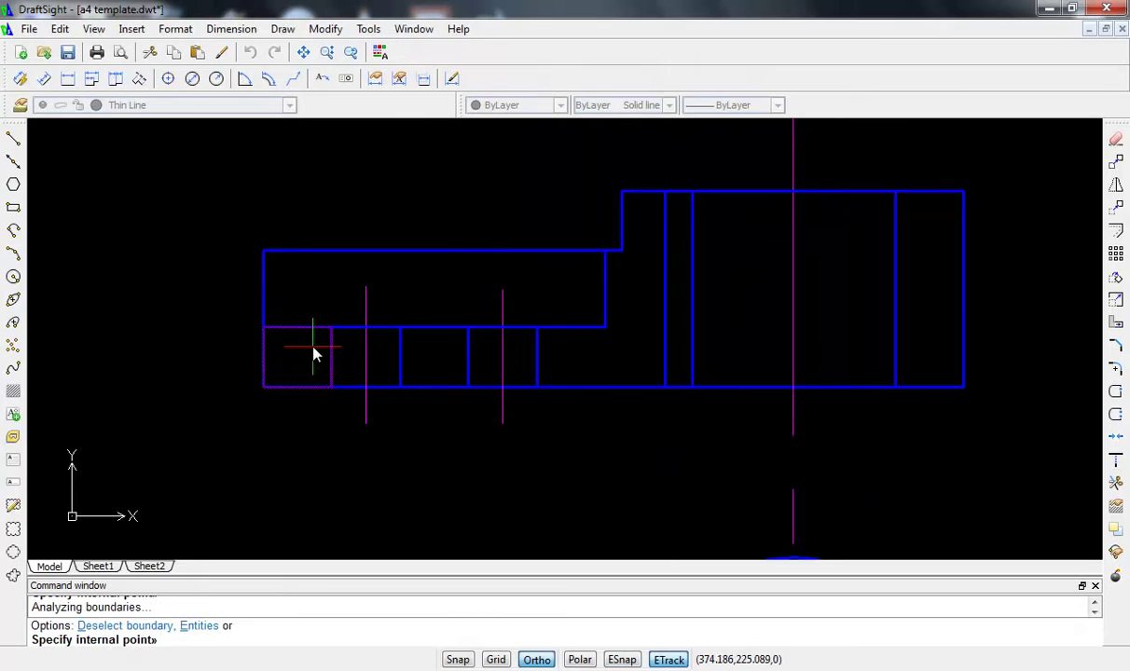
{"action": "left_click", "coordinate": [454, 361]}
{"action": "left_click", "coordinate": [578, 362]}
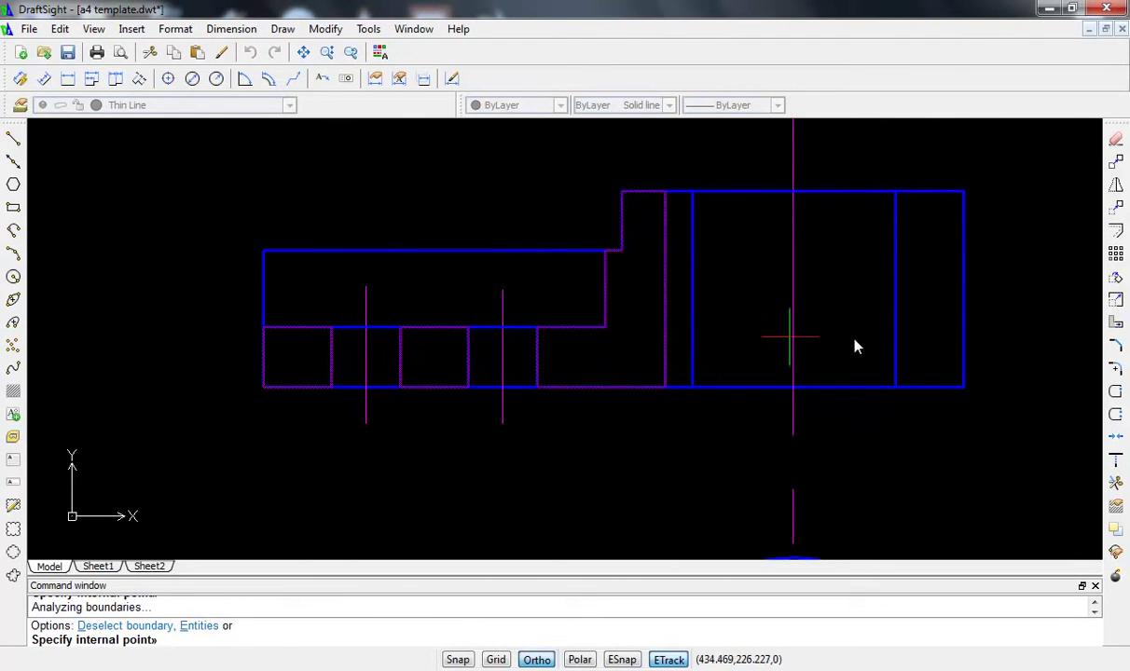
{"action": "left_click", "coordinate": [927, 336]}
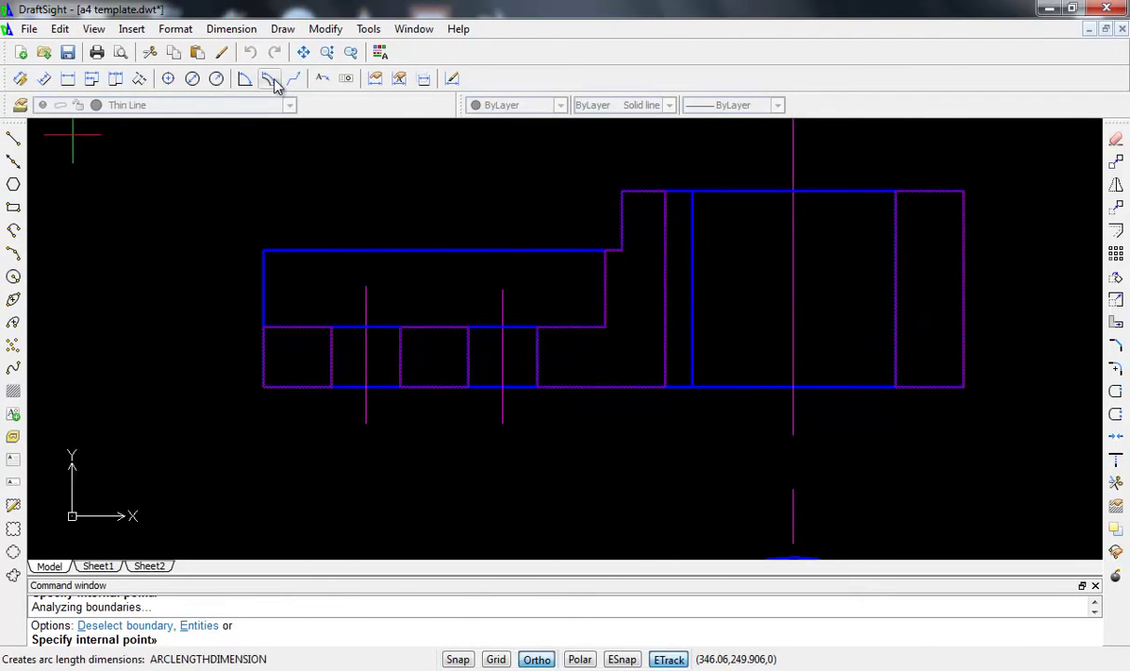
{"action": "key", "text": "Return"}
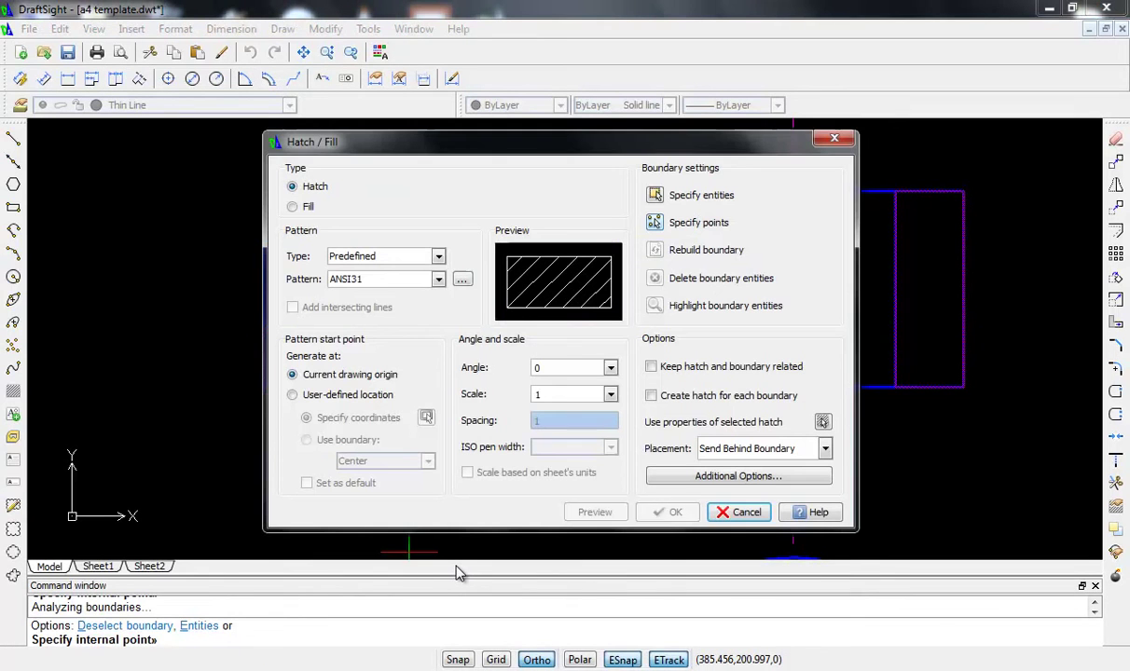
{"action": "left_click", "coordinate": [614, 513]}
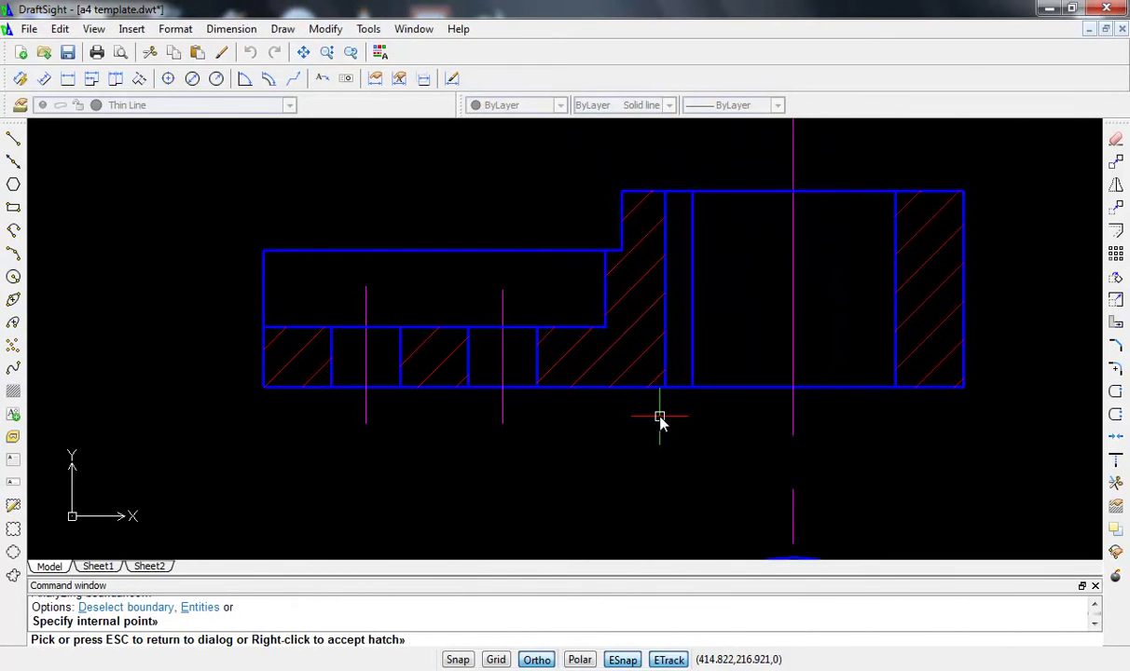
{"action": "right_click", "coordinate": [660, 421]}
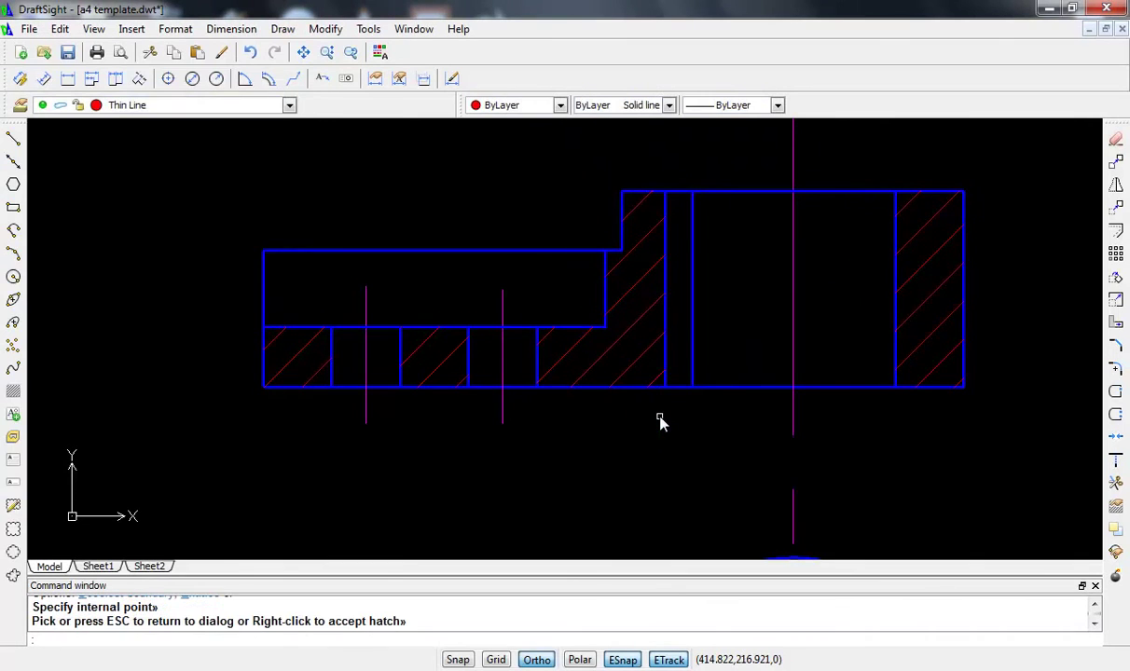
- Open and dismiss the right-click quick command list twice
{"action": "right_click", "coordinate": [568, 398]}
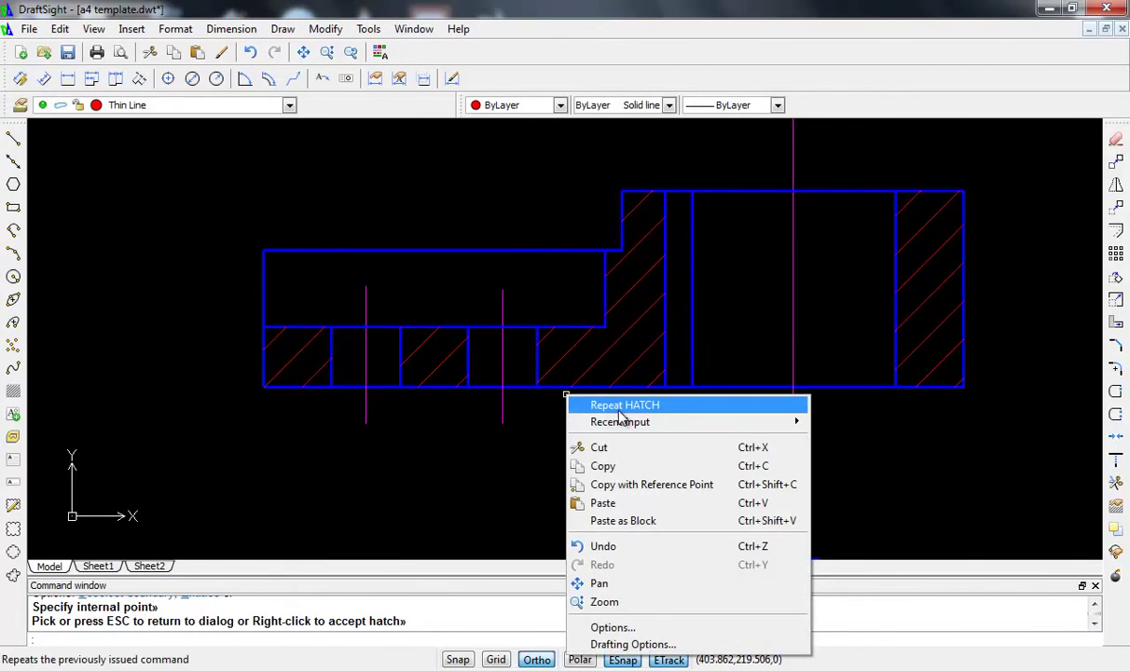
{"action": "left_click", "coordinate": [515, 456]}
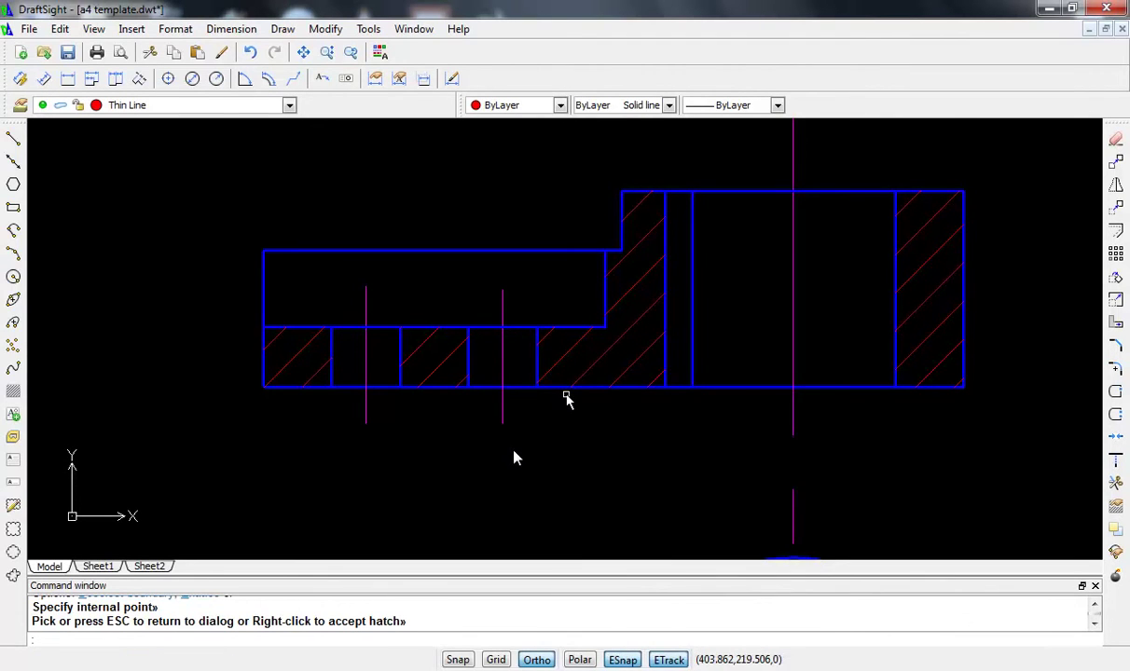
{"action": "right_click", "coordinate": [528, 473]}
{"action": "left_click", "coordinate": [527, 474]}
- Window-select all three bracket views, including hatching, and set their colour to ByBlock
{"action": "key", "text": "Escape"}
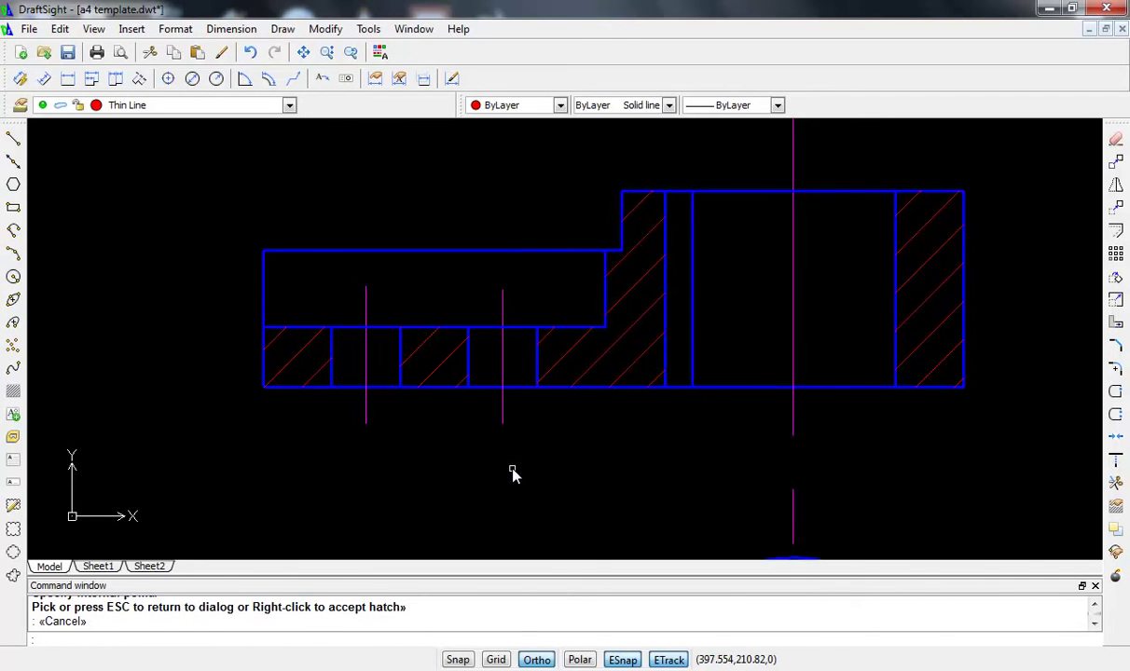
{"action": "scroll", "coordinate": [573, 348], "scroll_direction": "down", "scroll_amount": 3}
{"action": "mouse_move", "coordinate": [585, 323]}
{"action": "middle_mouse_down"}
{"action": "mouse_move", "coordinate": [466, 244]}
{"action": "mouse_move", "coordinate": [434, 262]}
{"action": "middle_mouse_up"}
{"action": "scroll", "coordinate": [554, 281], "scroll_direction": "up", "scroll_amount": 1}
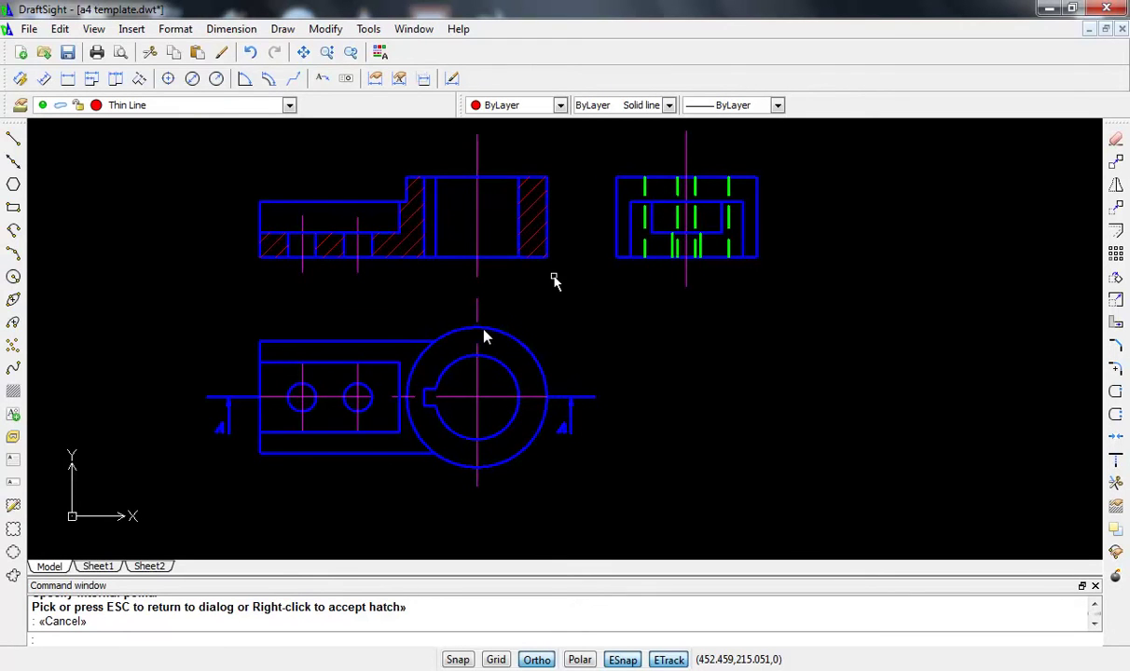
{"action": "middle_click_drag", "start_coordinate": [555, 281], "coordinate": [483, 334]}
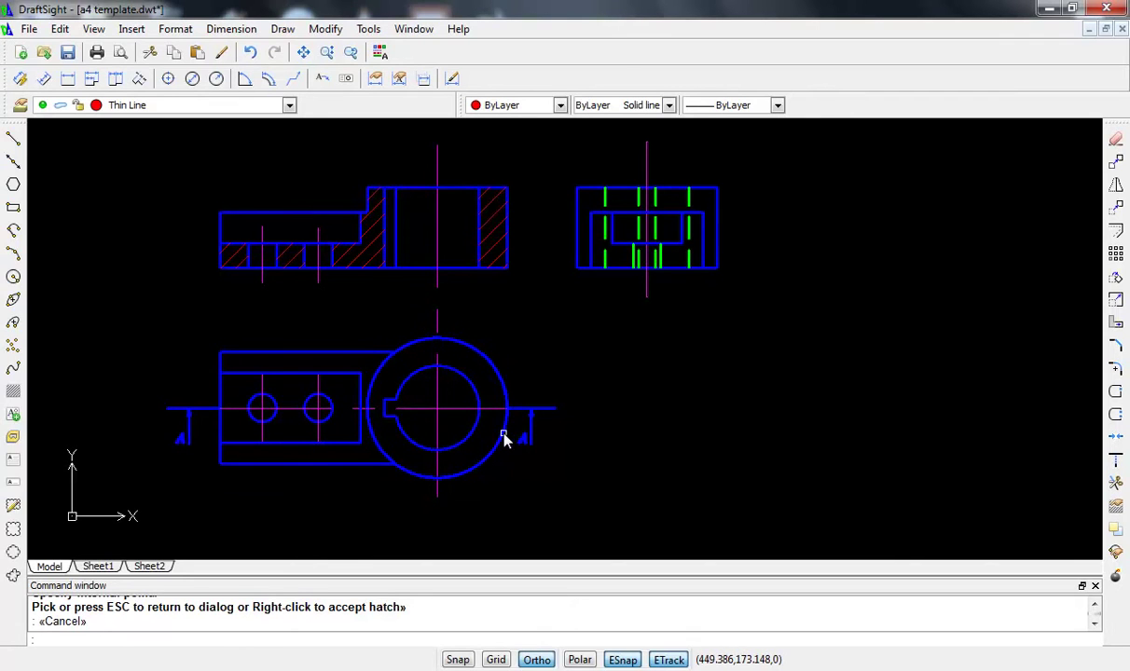
{"action": "left_click", "coordinate": [135, 139]}
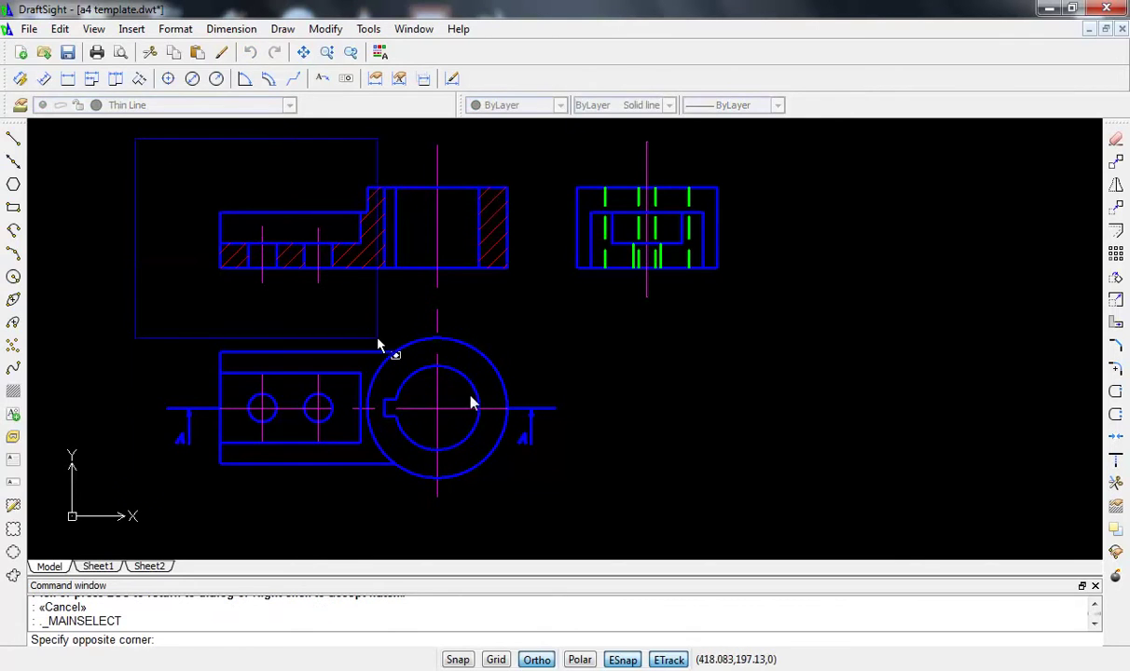
{"action": "left_click", "coordinate": [760, 519]}
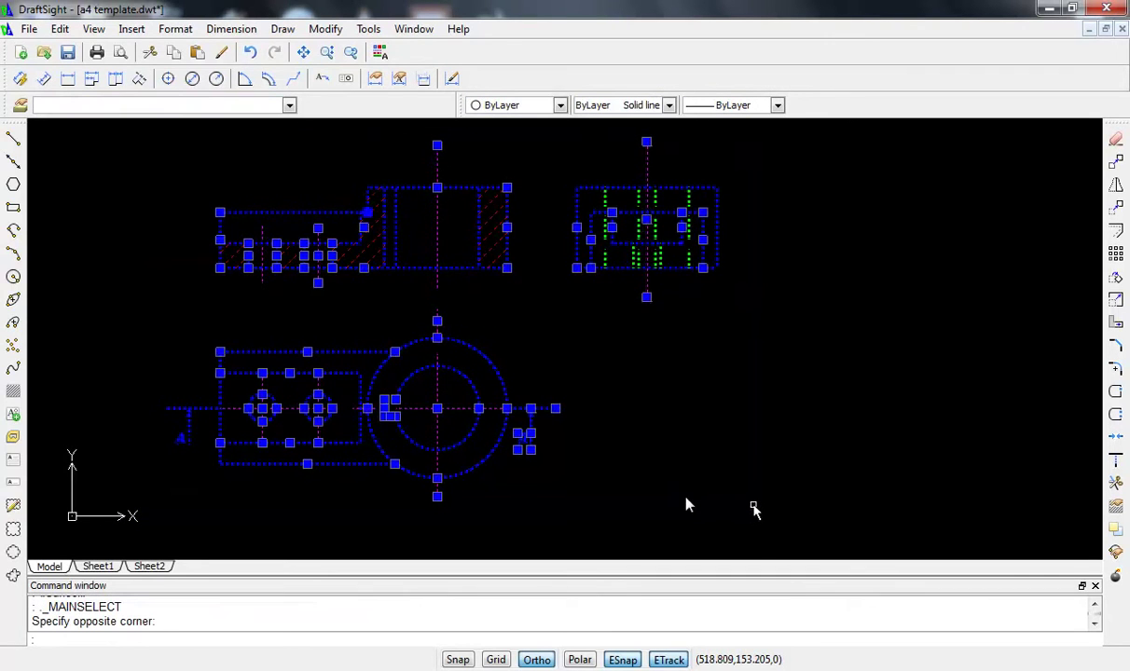
{"action": "left_click", "coordinate": [544, 110]}
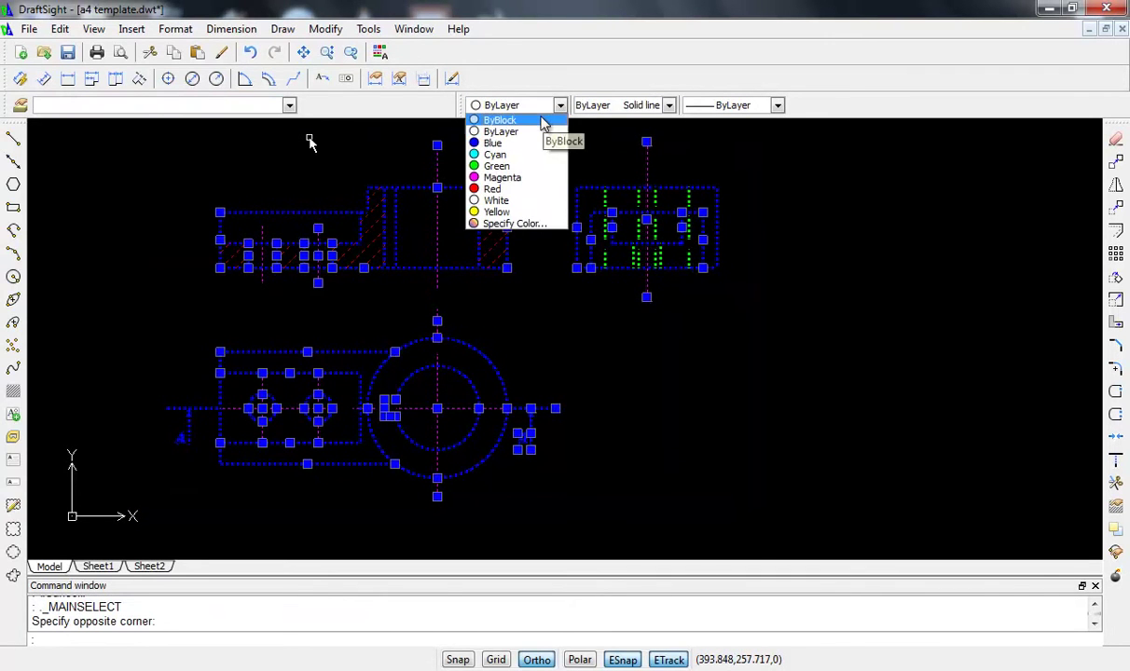
{"action": "left_click", "coordinate": [541, 118]}
{"action": "key", "text": "Escape"}
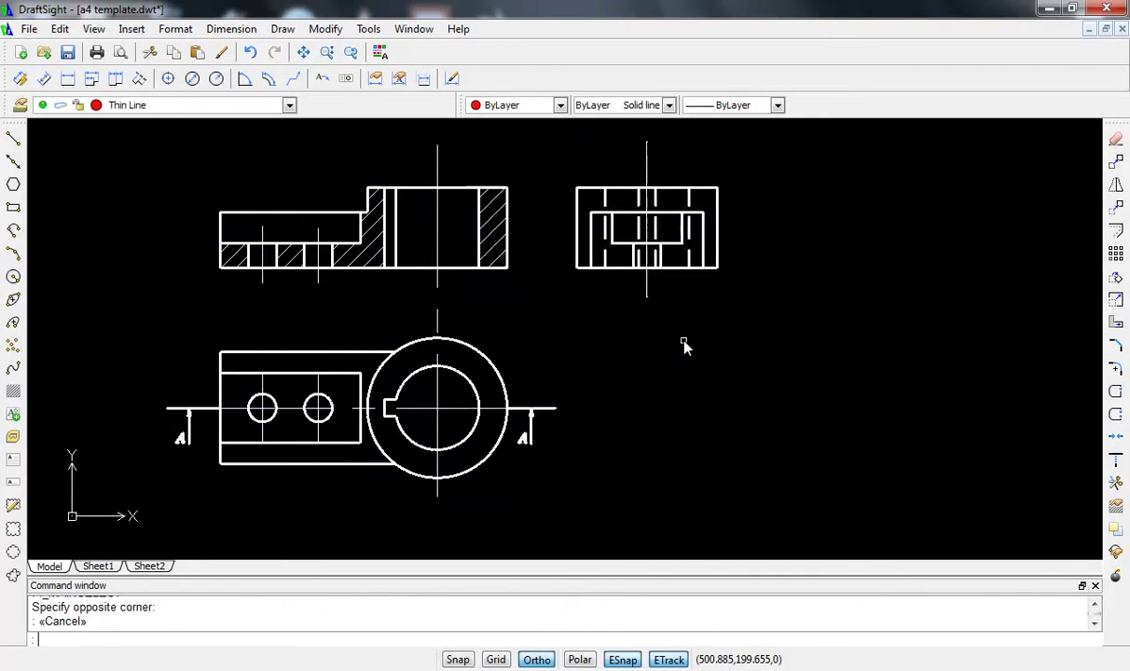
{"action": "scroll", "coordinate": [292, 261], "scroll_direction": "down", "scroll_amount": 2}
{"action": "scroll", "coordinate": [252, 243], "scroll_direction": "down", "scroll_amount": 1}
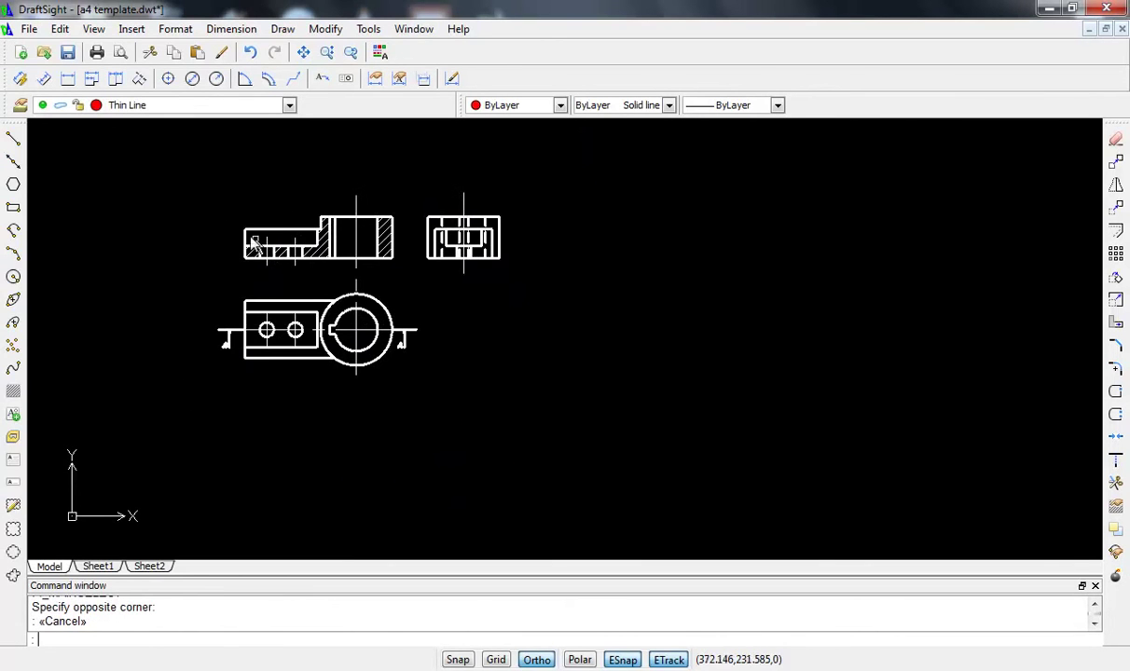
- Select the bracket drawing and start moving it from the side view's corner
{"action": "left_click", "coordinate": [200, 168]}
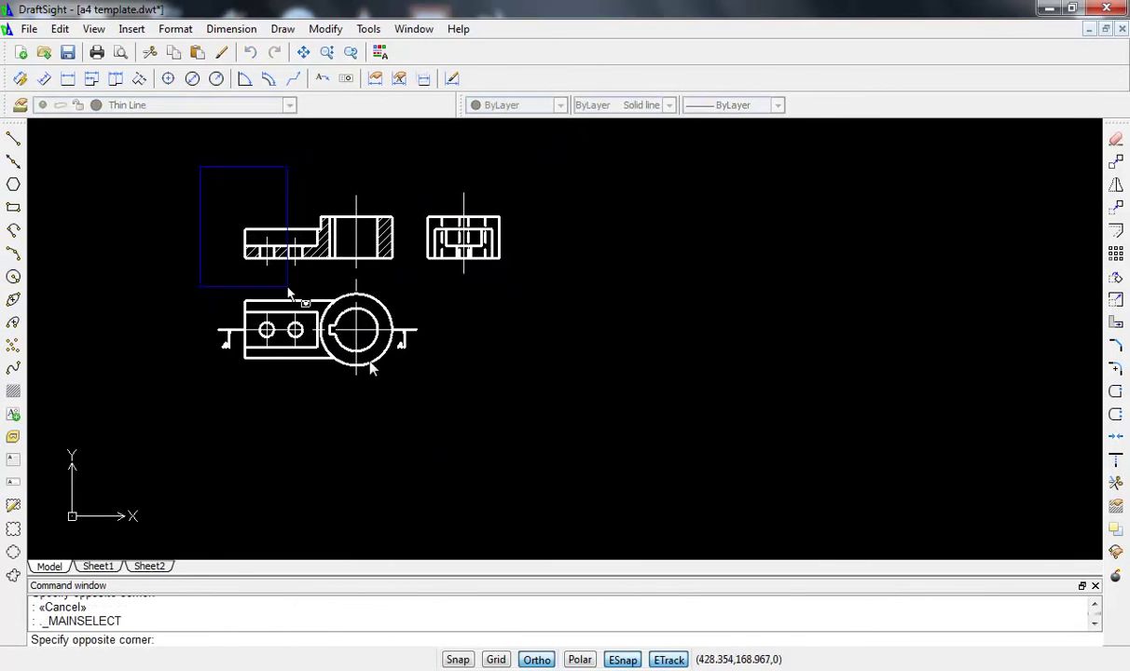
{"action": "left_click", "coordinate": [527, 407]}
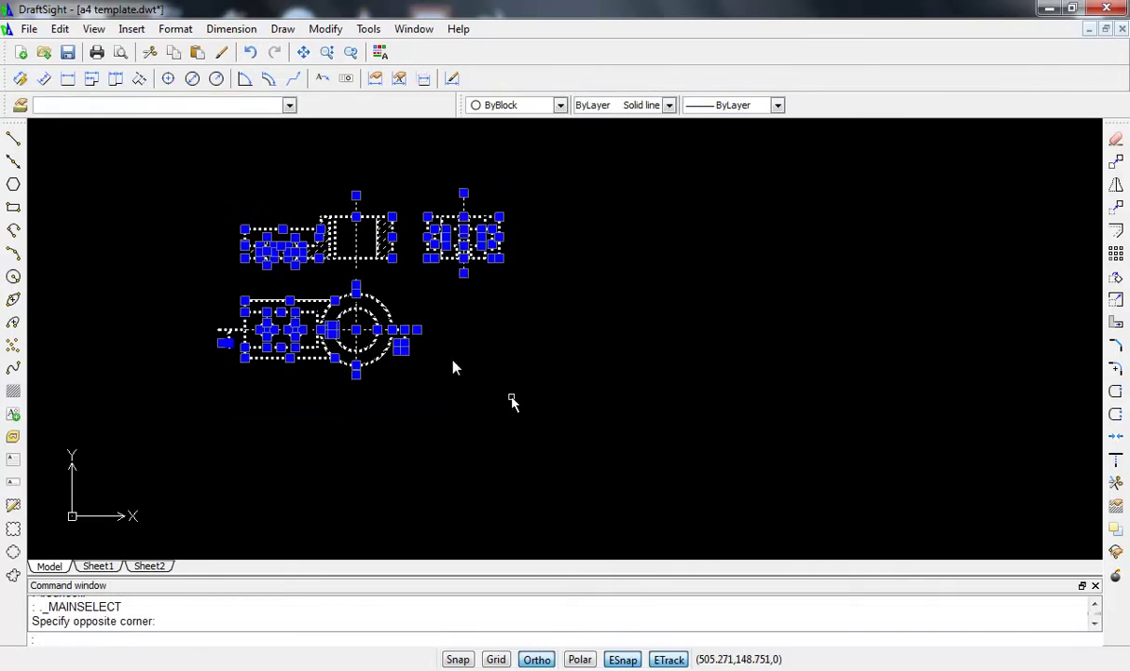
{"action": "right_click", "coordinate": [359, 250]}
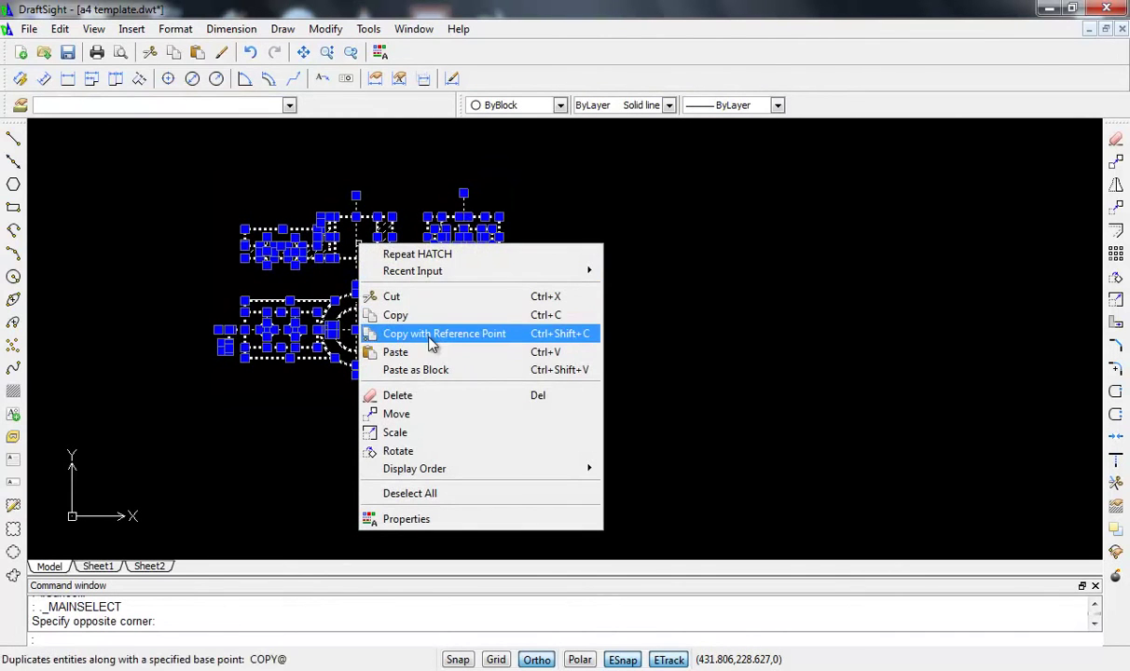
{"action": "left_click", "coordinate": [421, 417]}
{"action": "scroll", "coordinate": [359, 271], "scroll_direction": "up", "scroll_amount": 2}
{"action": "scroll", "coordinate": [355, 253], "scroll_direction": "up", "scroll_amount": 1}
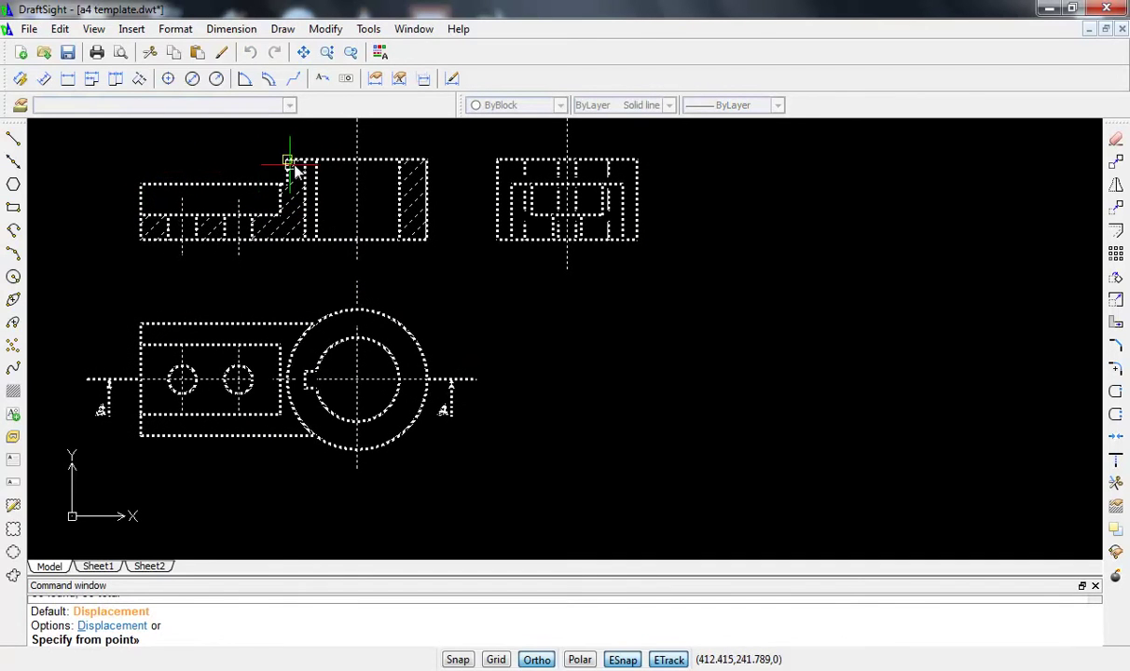
{"action": "left_click", "coordinate": [637, 161]}
- With Ortho off, place the drawing inside the upper part of the A4 border
{"action": "scroll", "coordinate": [521, 226], "scroll_direction": "down", "scroll_amount": 2}
{"action": "scroll", "coordinate": [511, 229], "scroll_direction": "down", "scroll_amount": 2}
{"action": "middle_click_drag", "start_coordinate": [511, 229], "coordinate": [895, 266]}
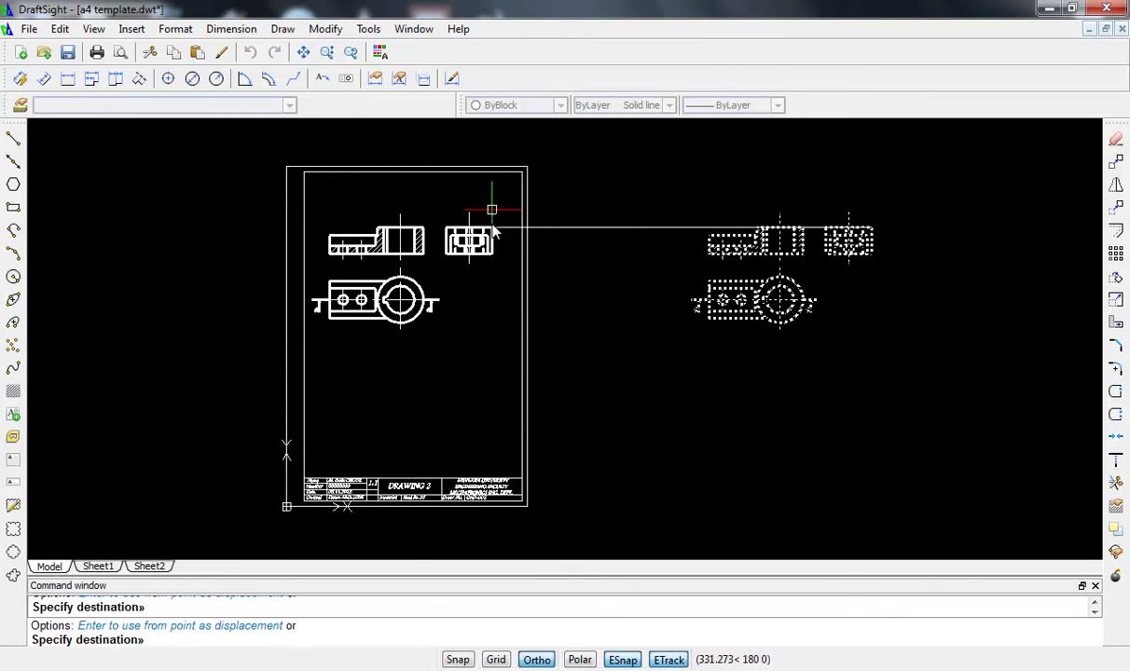
{"action": "key", "text": "F8"}
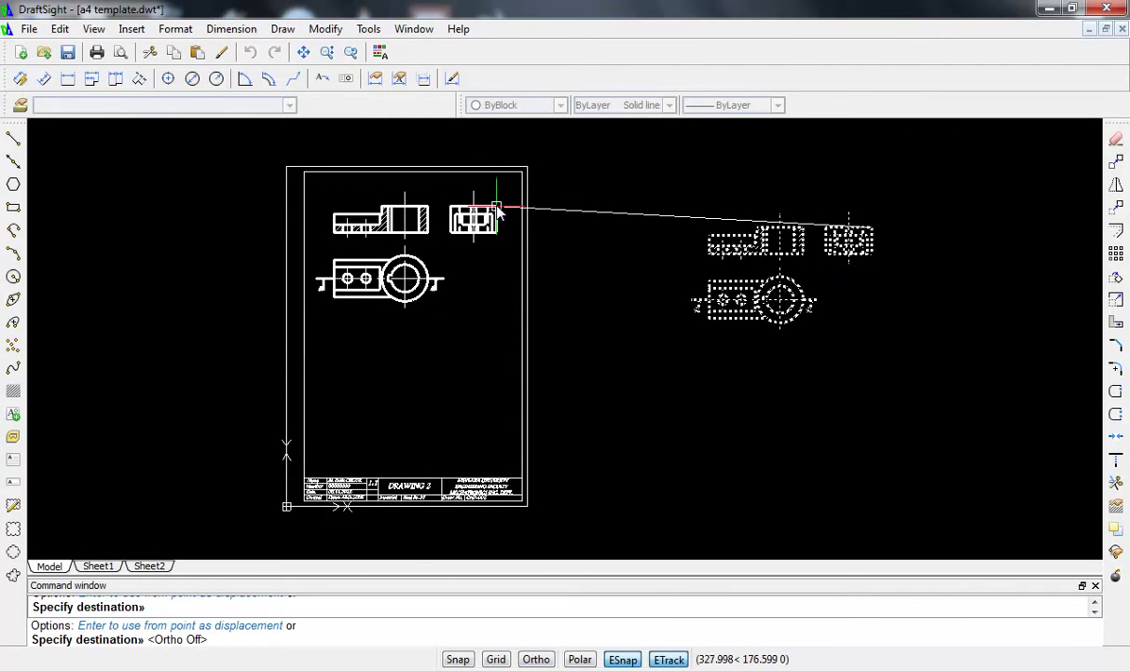
{"action": "scroll", "coordinate": [497, 211], "scroll_direction": "up", "scroll_amount": 2}
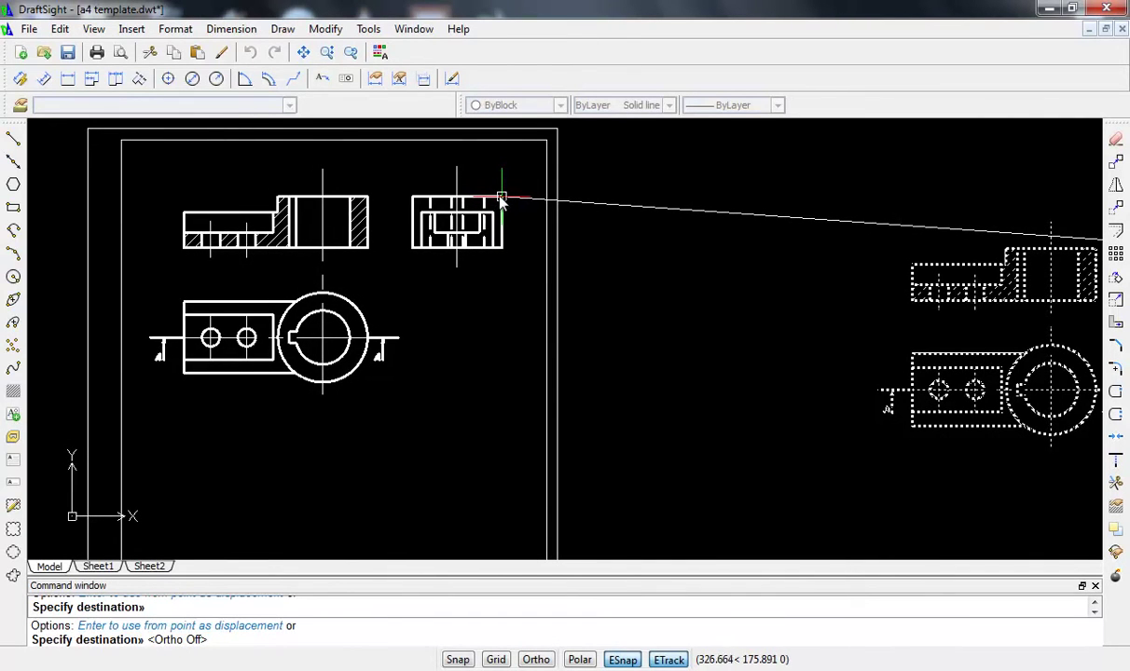
{"action": "key", "text": "Escape"}
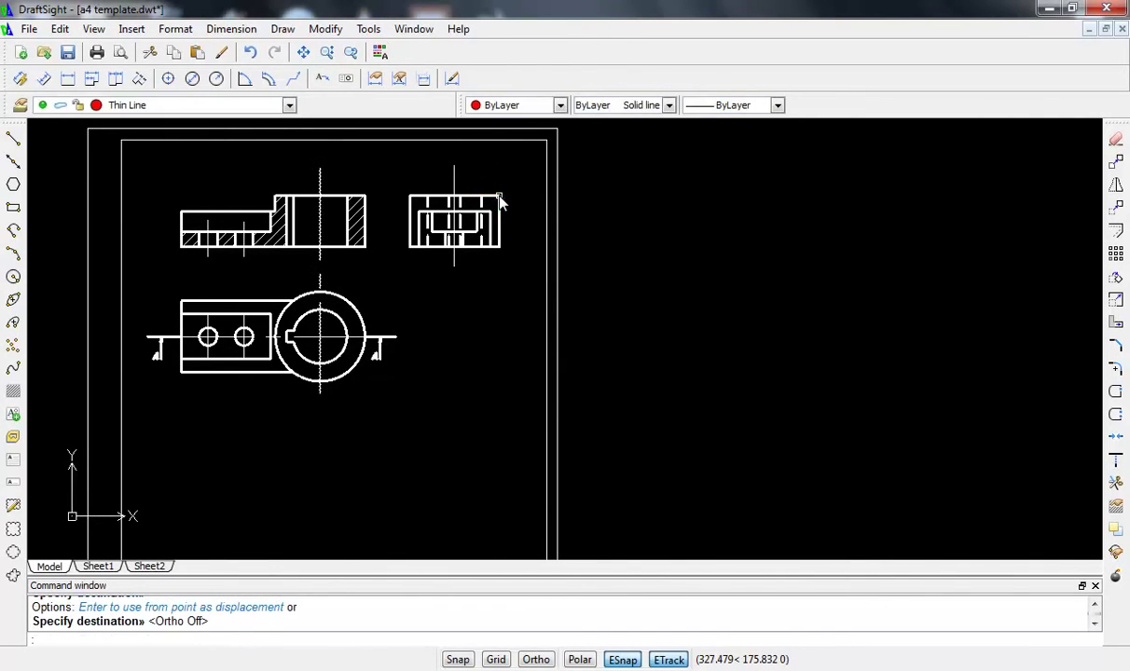
{"action": "scroll", "coordinate": [345, 203], "scroll_direction": "up", "scroll_amount": 1}
{"action": "scroll", "coordinate": [358, 218], "scroll_direction": "up", "scroll_amount": 1}
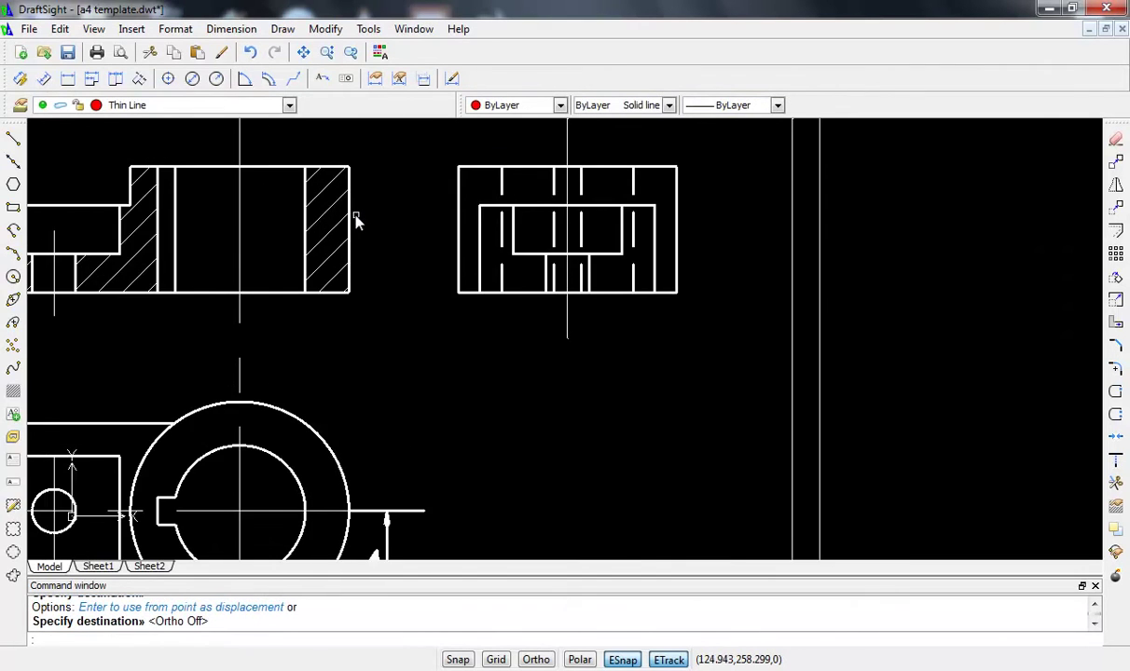
{"action": "scroll", "coordinate": [357, 220], "scroll_direction": "down", "scroll_amount": 2}
{"action": "middle_click_drag", "start_coordinate": [371, 226], "coordinate": [493, 286]}
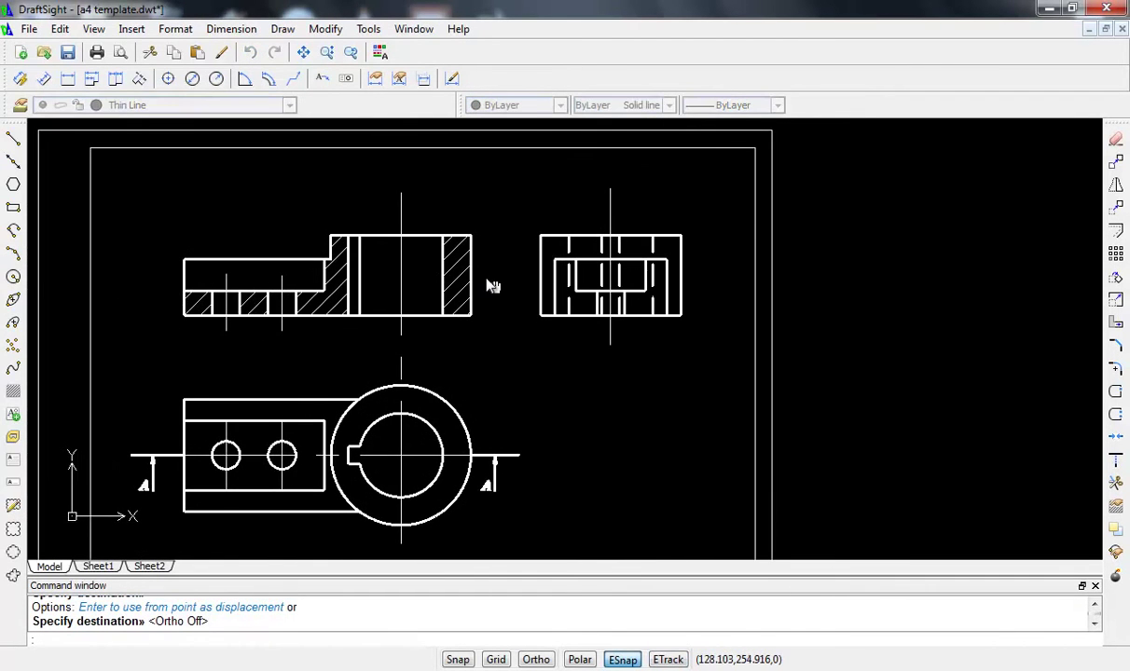
- Turn entity tracking back on and set new objects to ByBlock colour
{"action": "key", "text": "F11"}
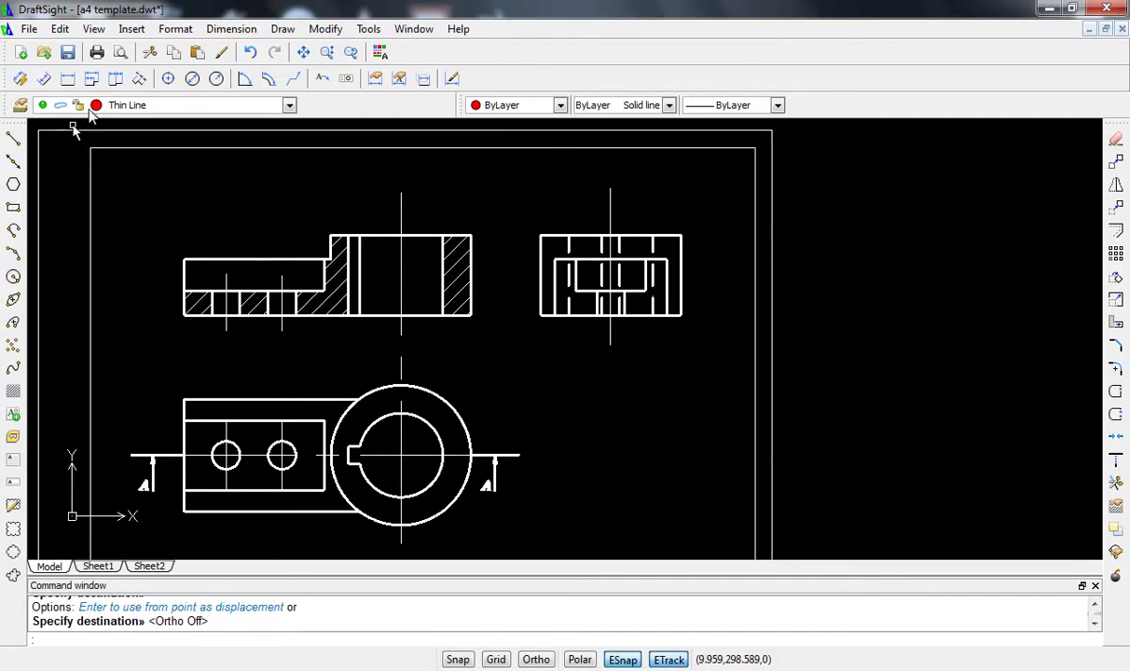
{"action": "left_click", "coordinate": [508, 107]}
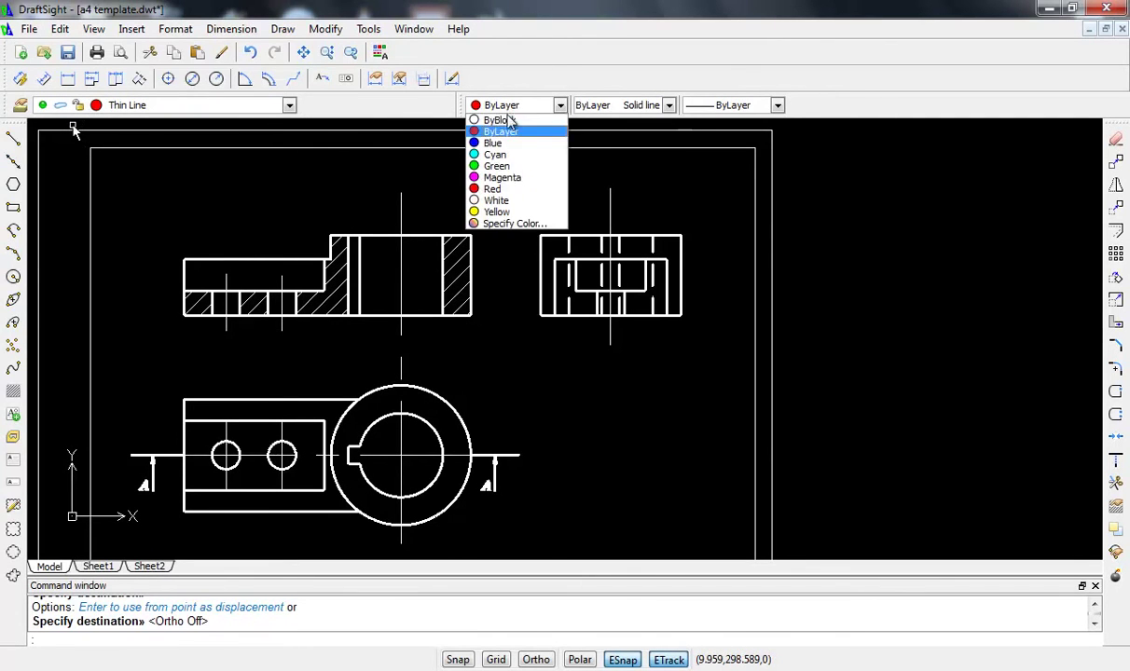
{"action": "left_click", "coordinate": [499, 120]}
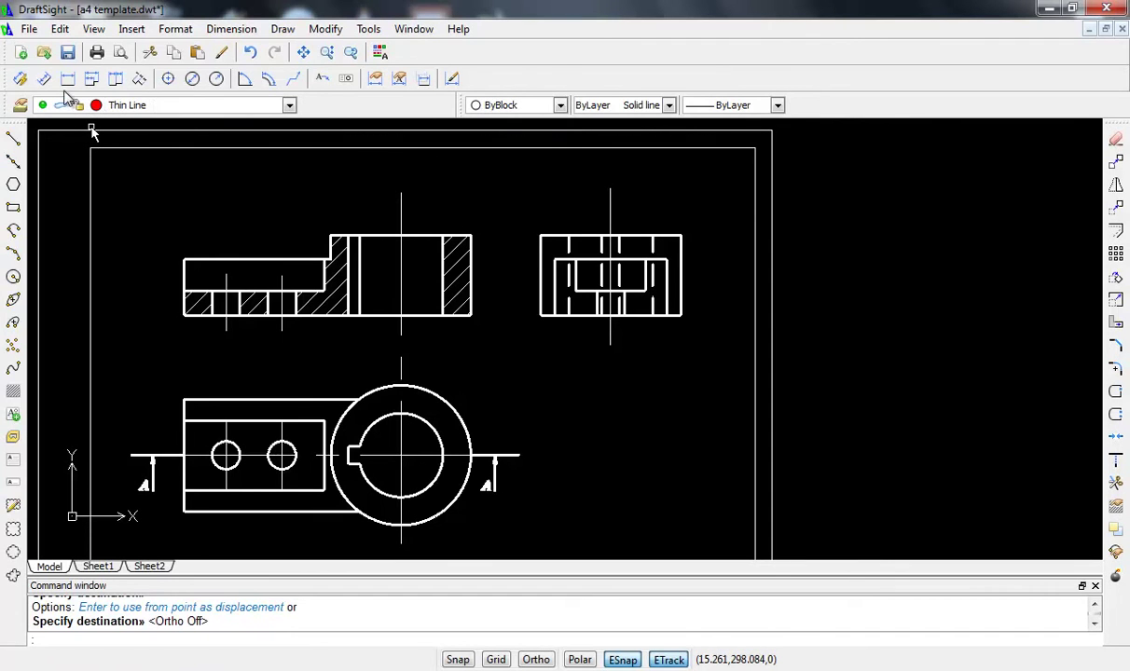
- Add the vertical 23 dimension from the hub's top corner to the hatch corner
{"action": "left_click", "coordinate": [67, 78]}
{"action": "scroll", "coordinate": [417, 220], "scroll_direction": "up", "scroll_amount": 5}
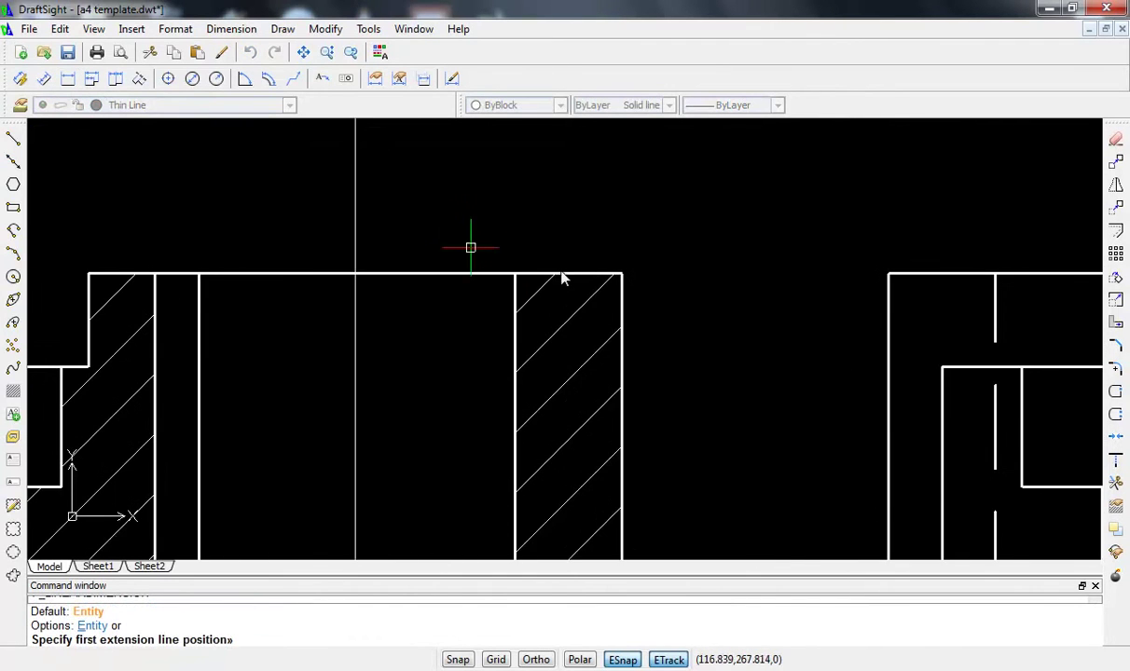
{"action": "left_click", "coordinate": [622, 276]}
{"action": "scroll", "coordinate": [673, 401], "scroll_direction": "down", "scroll_amount": 3}
{"action": "scroll", "coordinate": [694, 446], "scroll_direction": "down", "scroll_amount": 2}
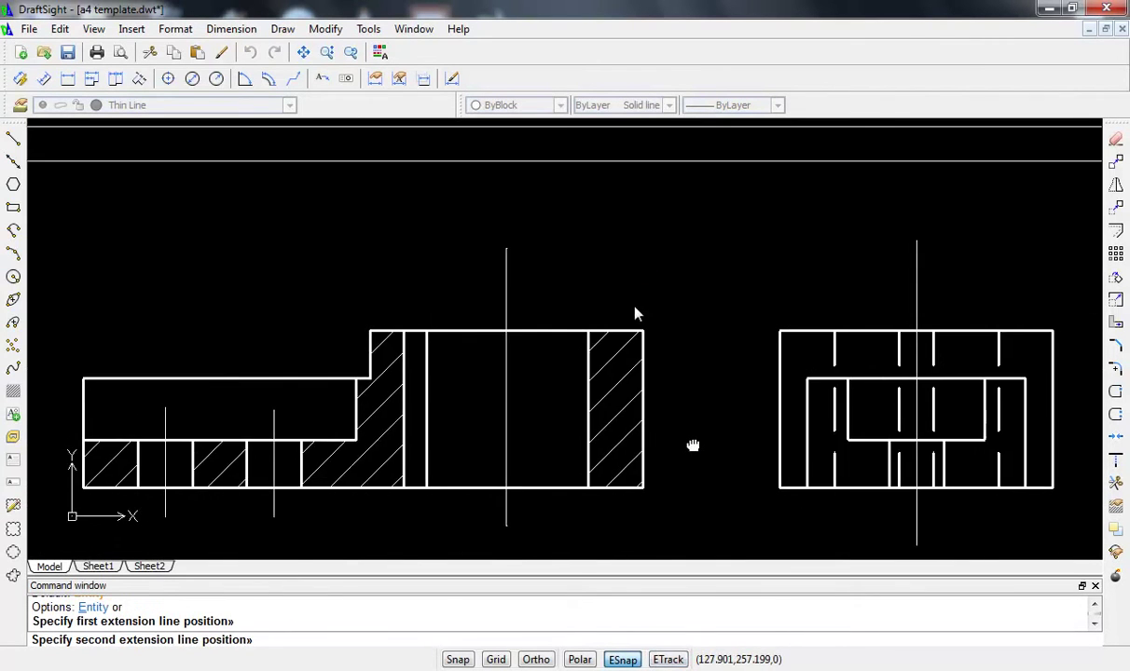
{"action": "scroll", "coordinate": [608, 320], "scroll_direction": "up", "scroll_amount": 5}
{"action": "scroll", "coordinate": [608, 320], "scroll_direction": "up", "scroll_amount": 2}
{"action": "left_click", "coordinate": [469, 323]}
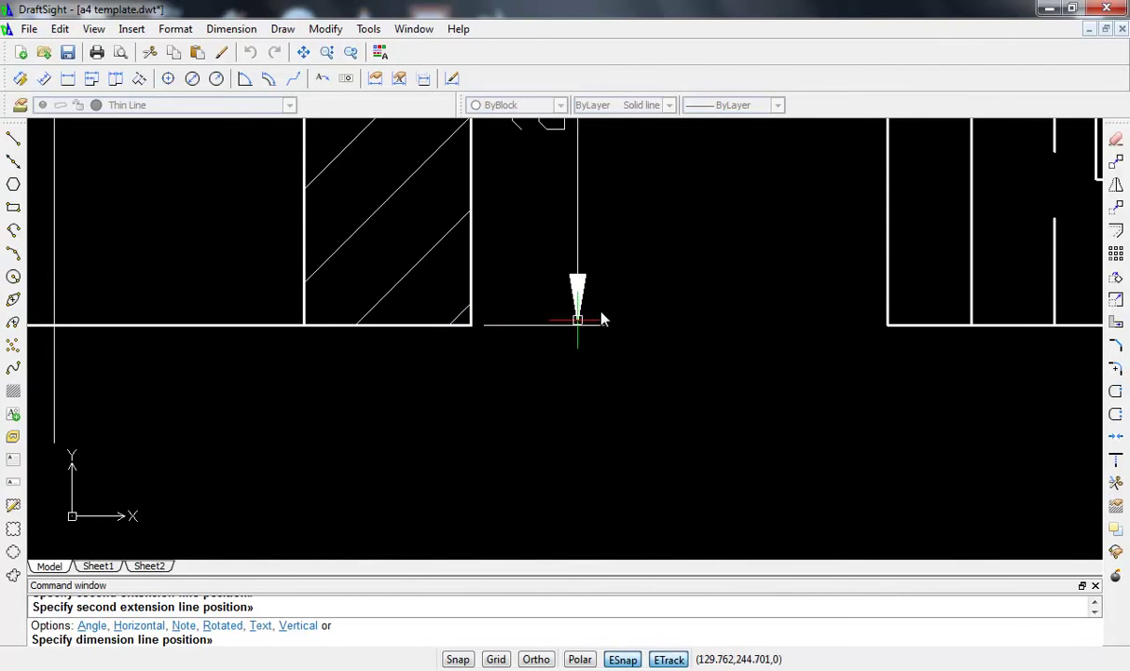
{"action": "scroll", "coordinate": [600, 318], "scroll_direction": "down", "scroll_amount": 3}
{"action": "middle_click_drag", "start_coordinate": [614, 297], "coordinate": [599, 405]}
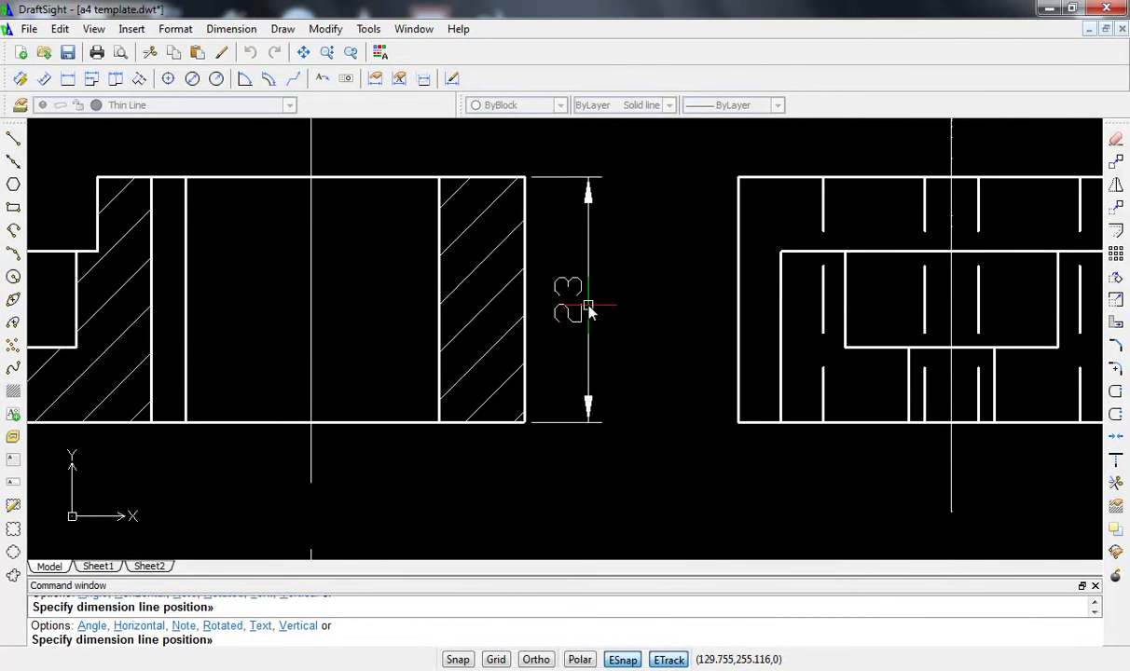
{"action": "left_click", "coordinate": [589, 311]}
- Give the hub's inner circle an R12 and outer circle an R20 radius dimension
{"action": "scroll", "coordinate": [553, 343], "scroll_direction": "down", "scroll_amount": 1}
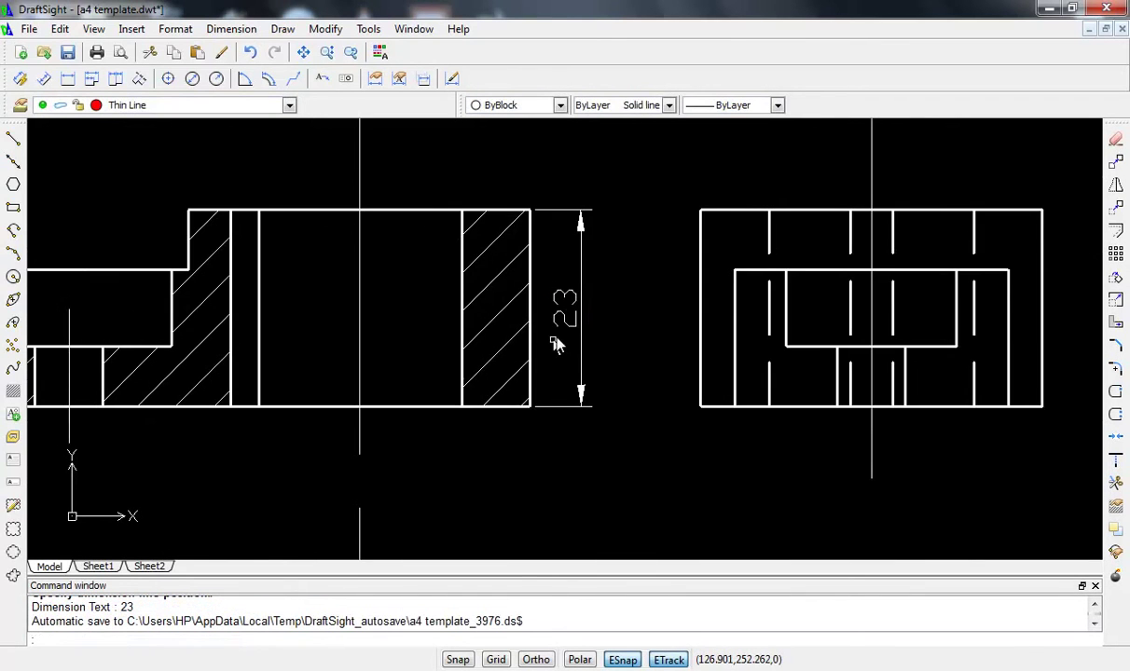
{"action": "middle_click_drag", "start_coordinate": [331, 350], "coordinate": [513, 312]}
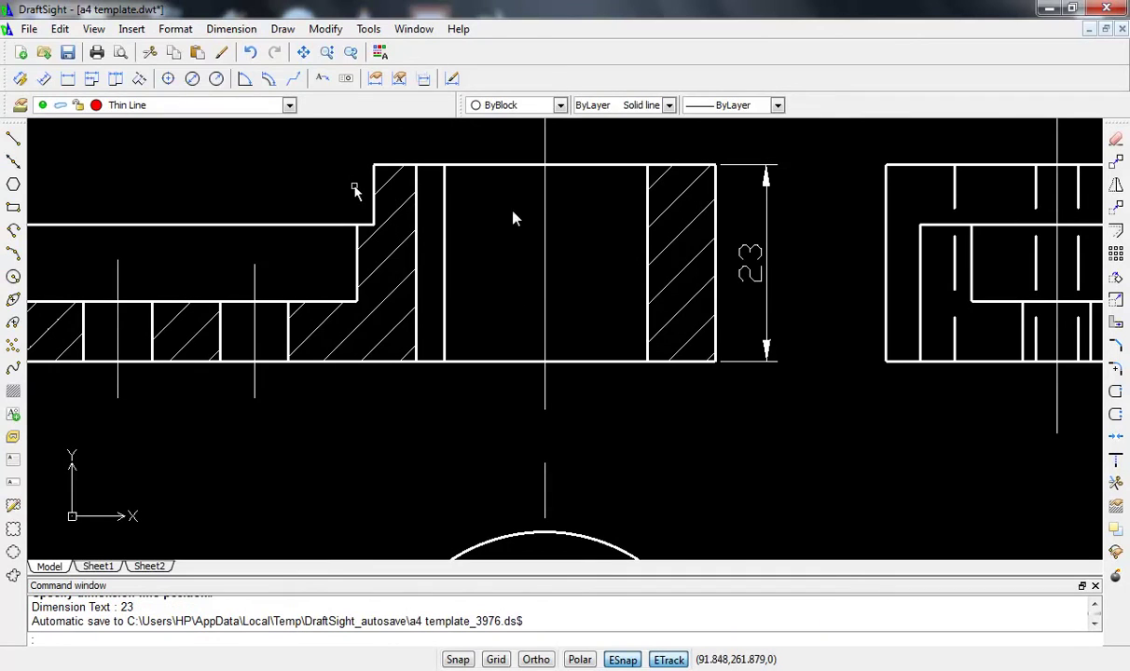
{"action": "middle_click_drag", "start_coordinate": [513, 218], "coordinate": [508, 280]}
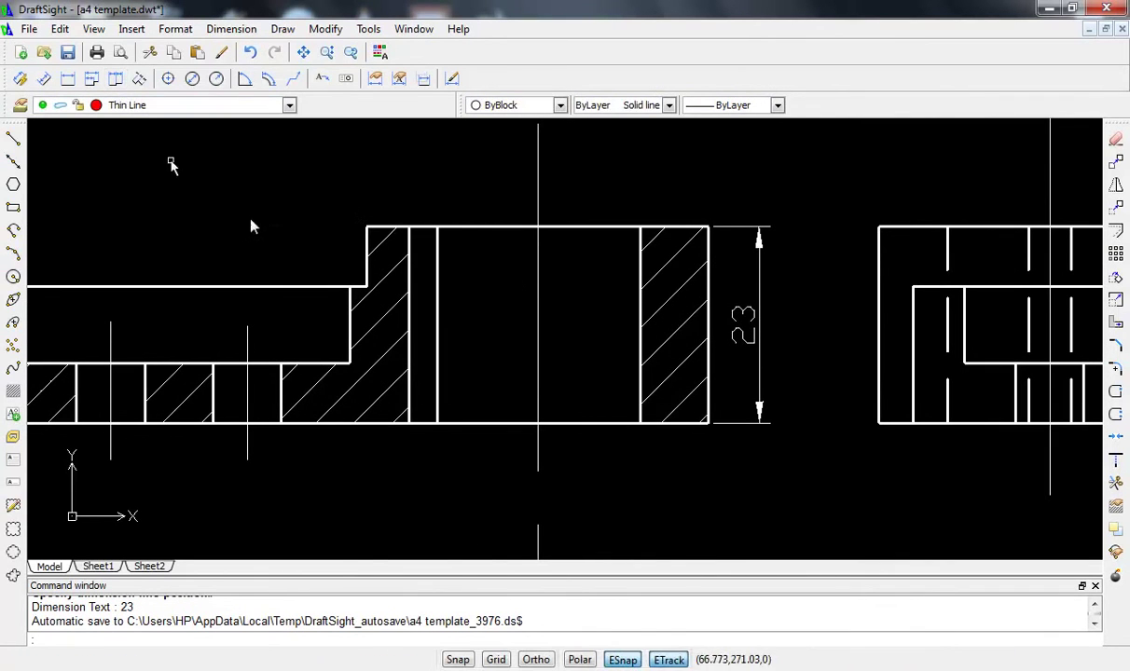
{"action": "scroll", "coordinate": [252, 225], "scroll_direction": "down", "scroll_amount": 2}
{"action": "middle_click_drag", "start_coordinate": [285, 182], "coordinate": [247, 65]}
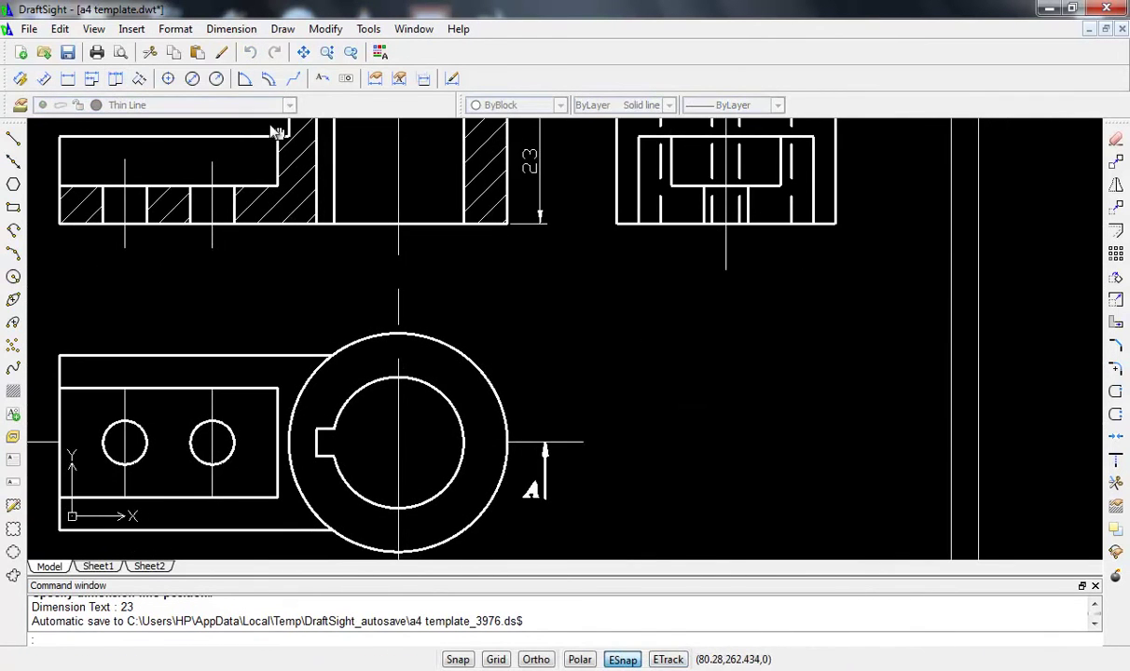
{"action": "left_click", "coordinate": [215, 78]}
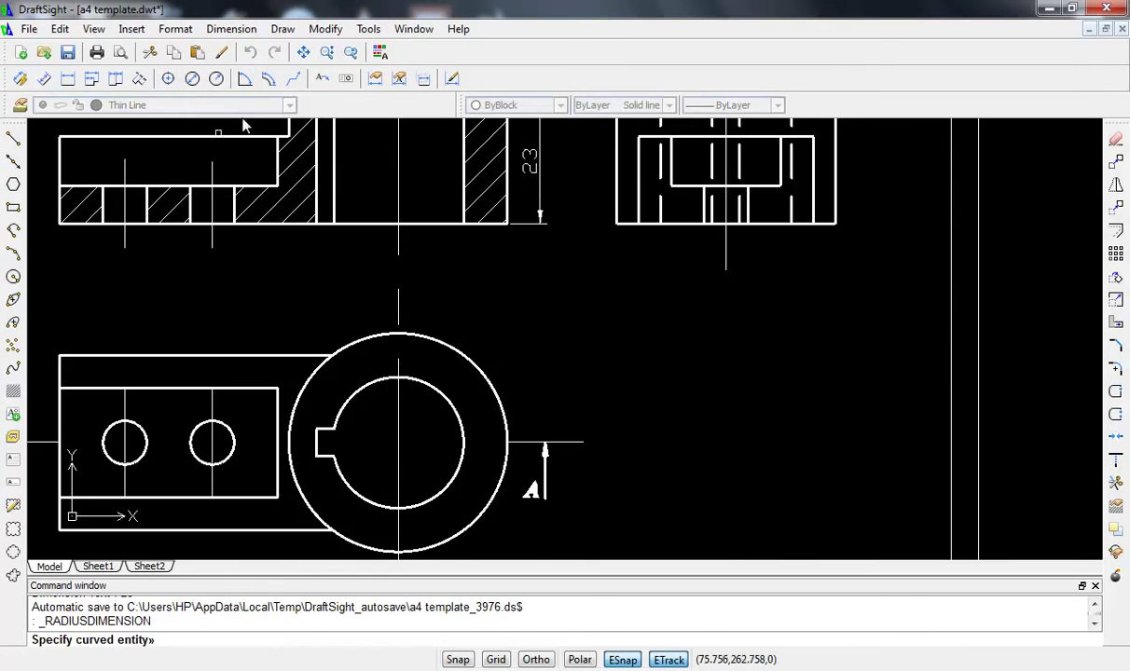
{"action": "left_click", "coordinate": [412, 377]}
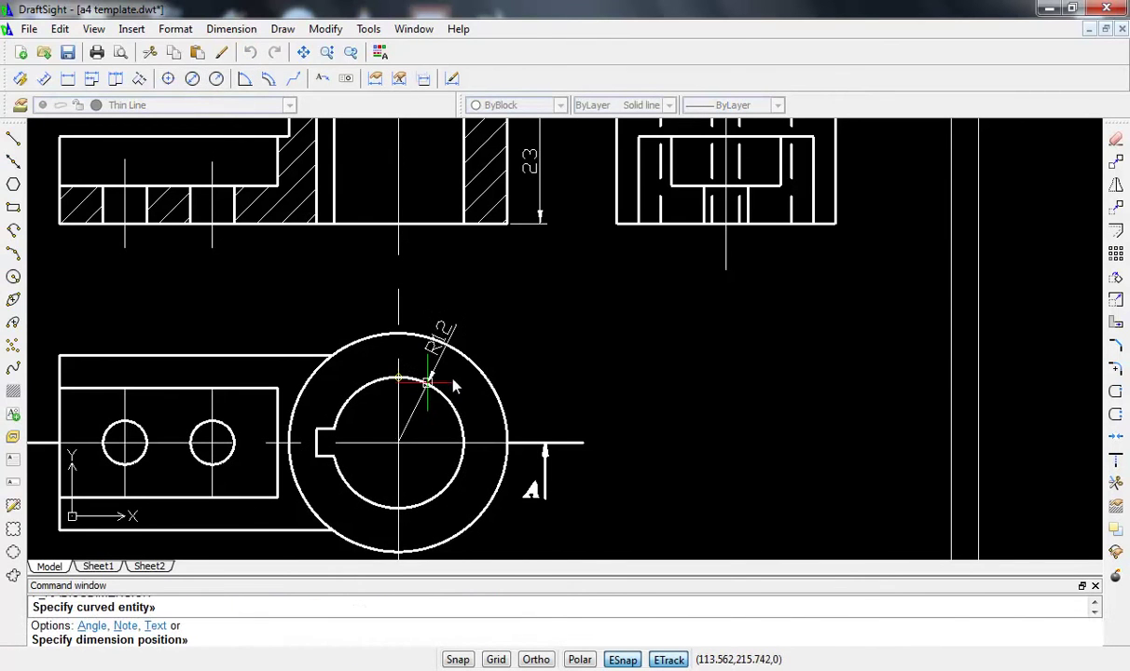
{"action": "left_click", "coordinate": [488, 331]}
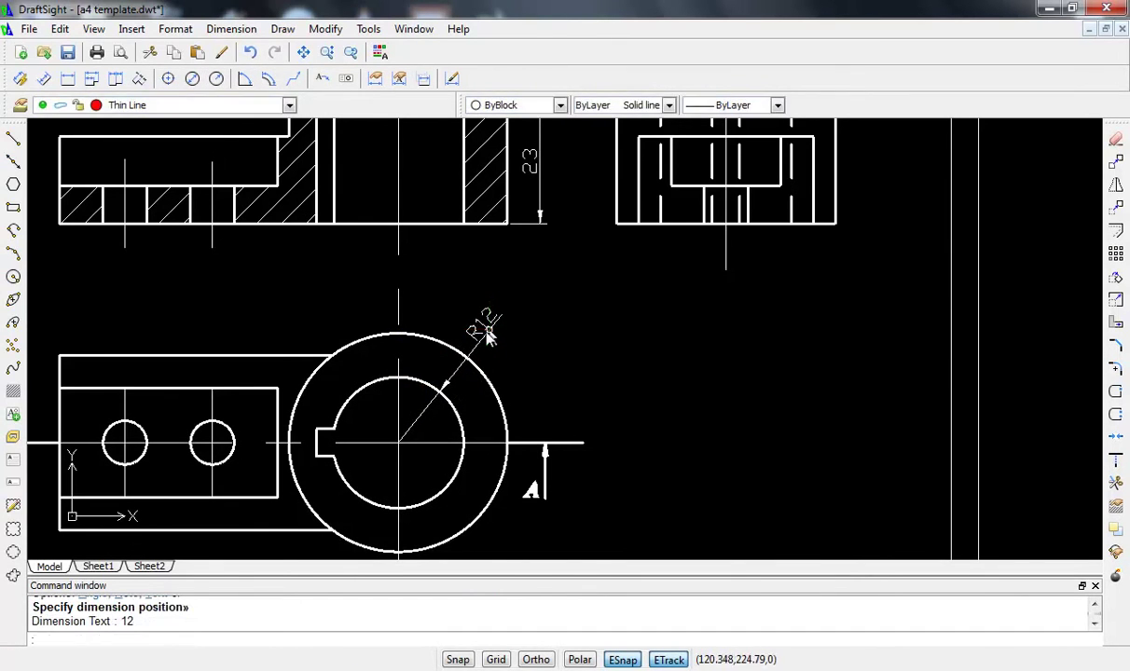
{"action": "left_click", "coordinate": [215, 78]}
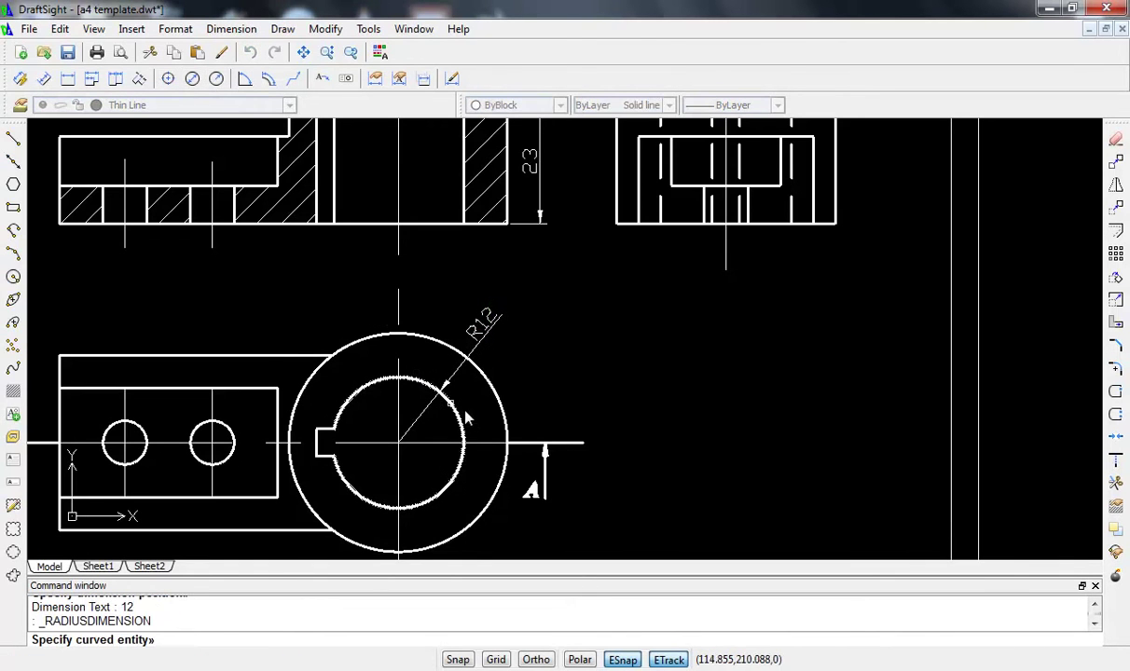
{"action": "left_click", "coordinate": [494, 389]}
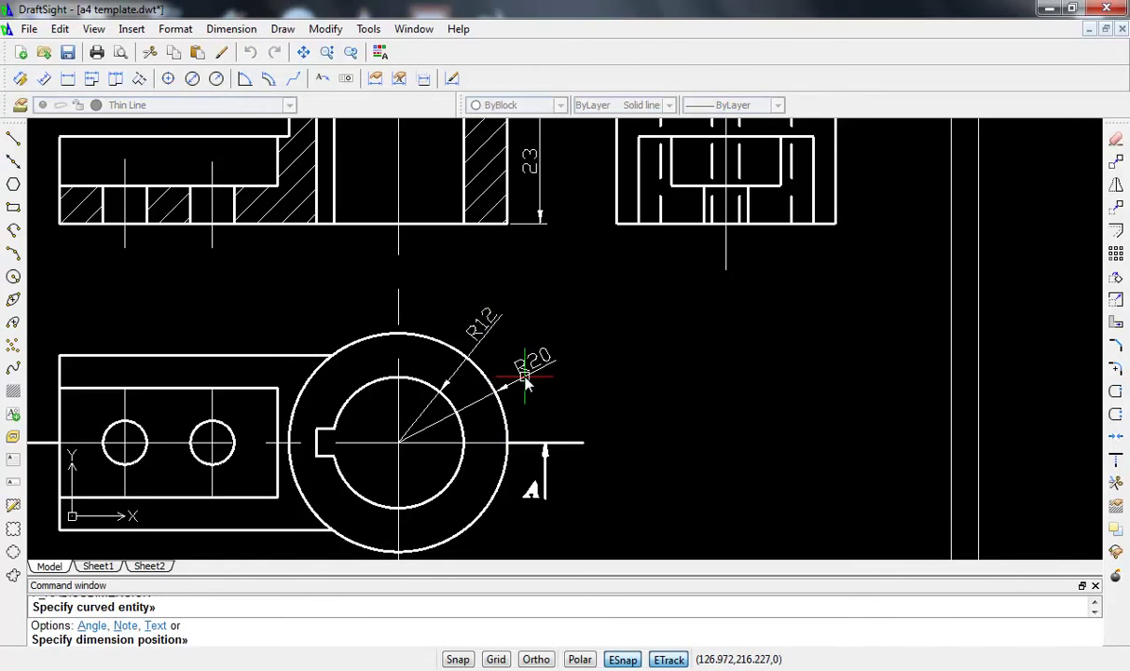
{"action": "left_click", "coordinate": [527, 381]}
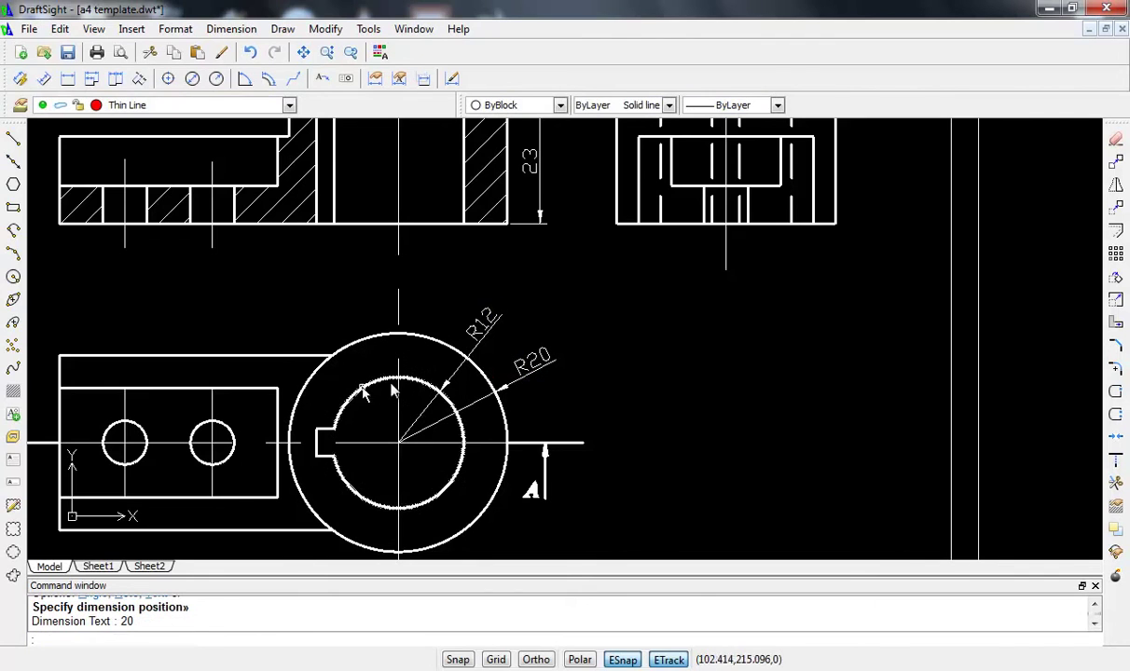
- Dimension the keyway's width as a vertical 5 between its two corners
{"action": "left_click", "coordinate": [79, 82]}
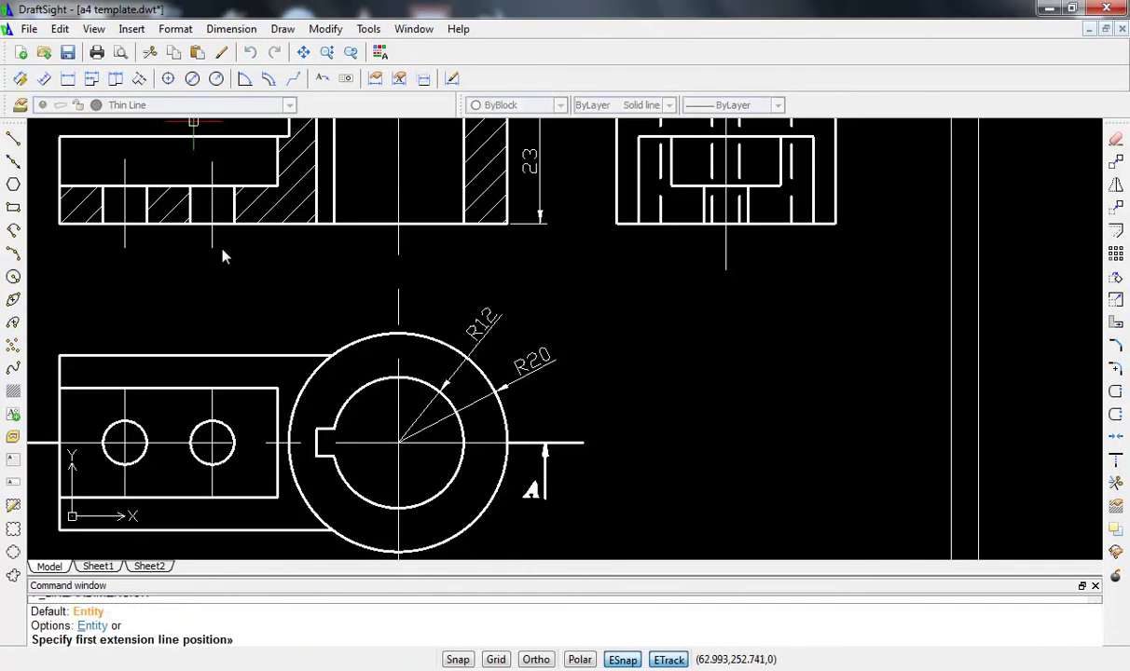
{"action": "scroll", "coordinate": [318, 480], "scroll_direction": "up", "scroll_amount": 2}
{"action": "scroll", "coordinate": [317, 448], "scroll_direction": "up", "scroll_amount": 2}
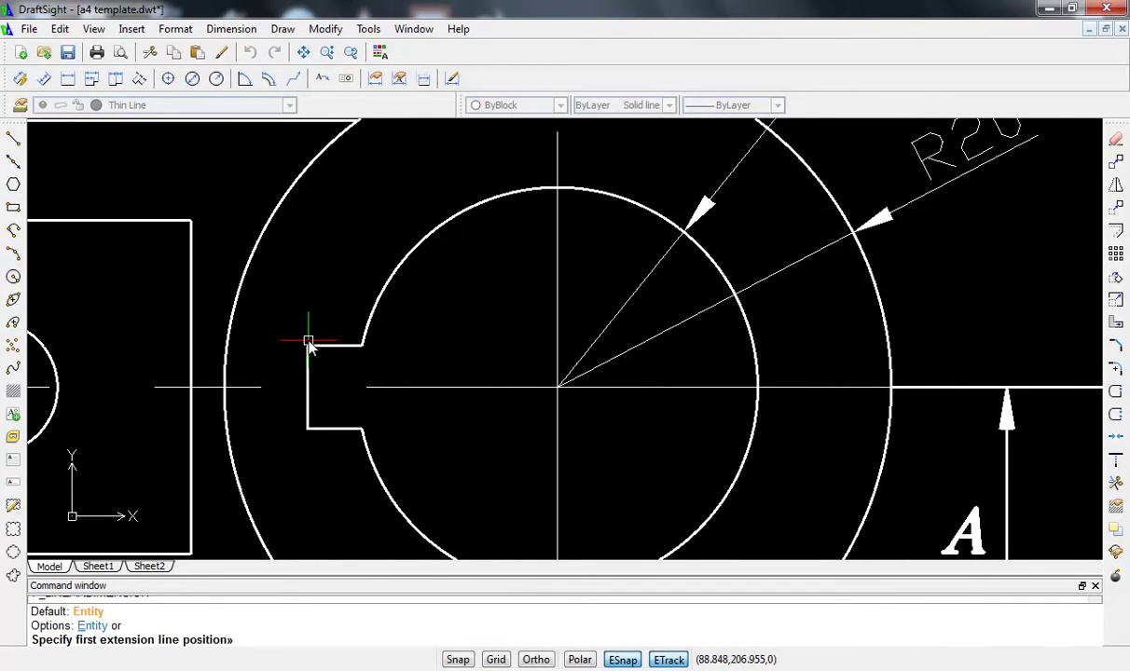
{"action": "left_click", "coordinate": [308, 348]}
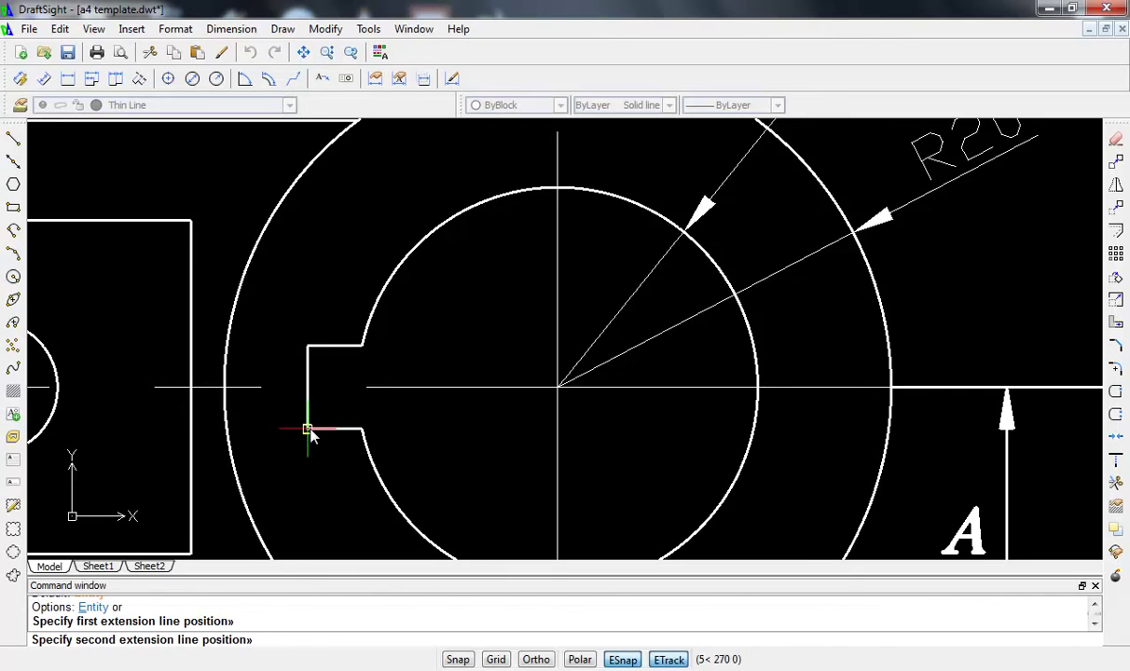
{"action": "left_click", "coordinate": [309, 430]}
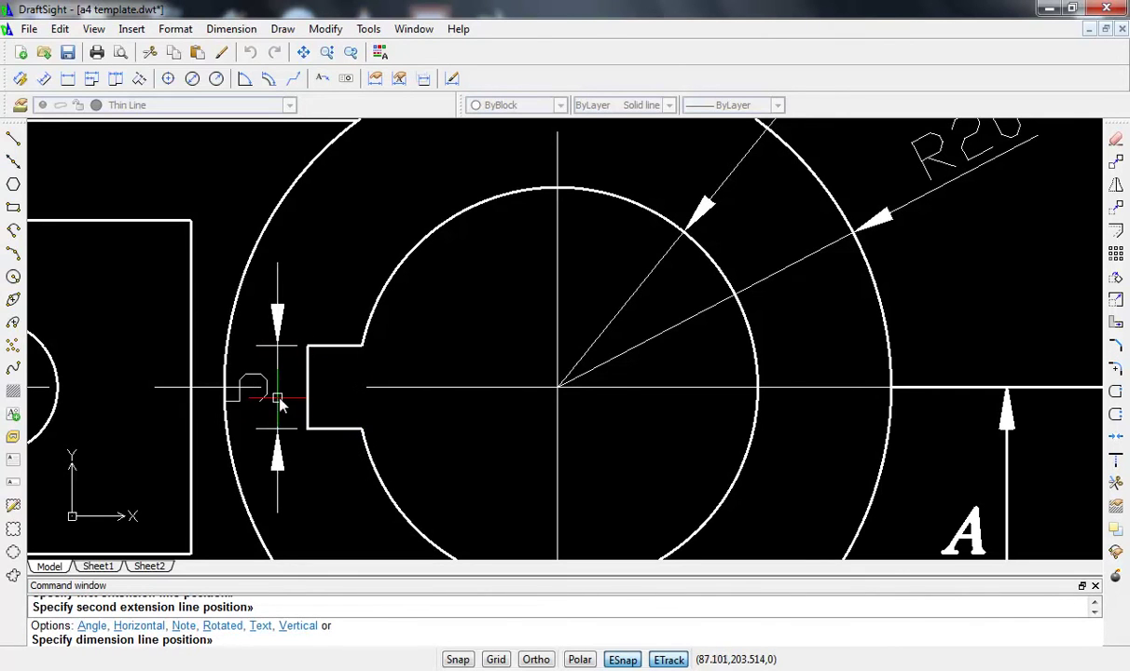
{"action": "left_click", "coordinate": [448, 405]}
{"action": "scroll", "coordinate": [476, 416], "scroll_direction": "down", "scroll_amount": 3}
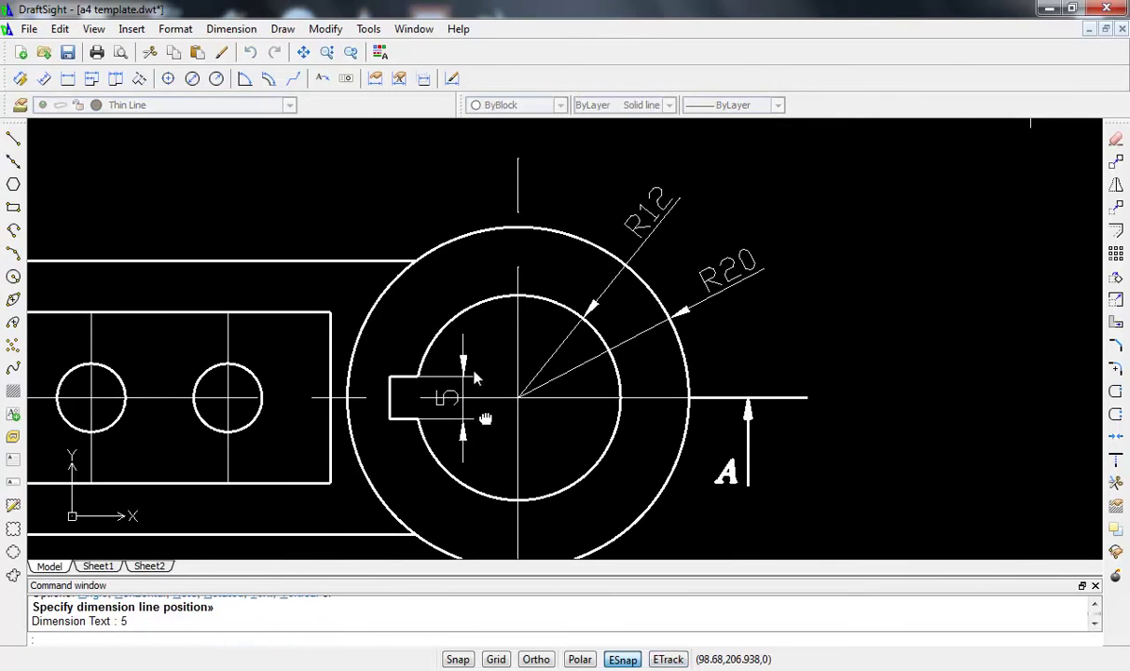
{"action": "middle_click_drag", "start_coordinate": [476, 416], "coordinate": [440, 318]}
{"action": "scroll", "coordinate": [363, 318], "scroll_direction": "up", "scroll_amount": 2}
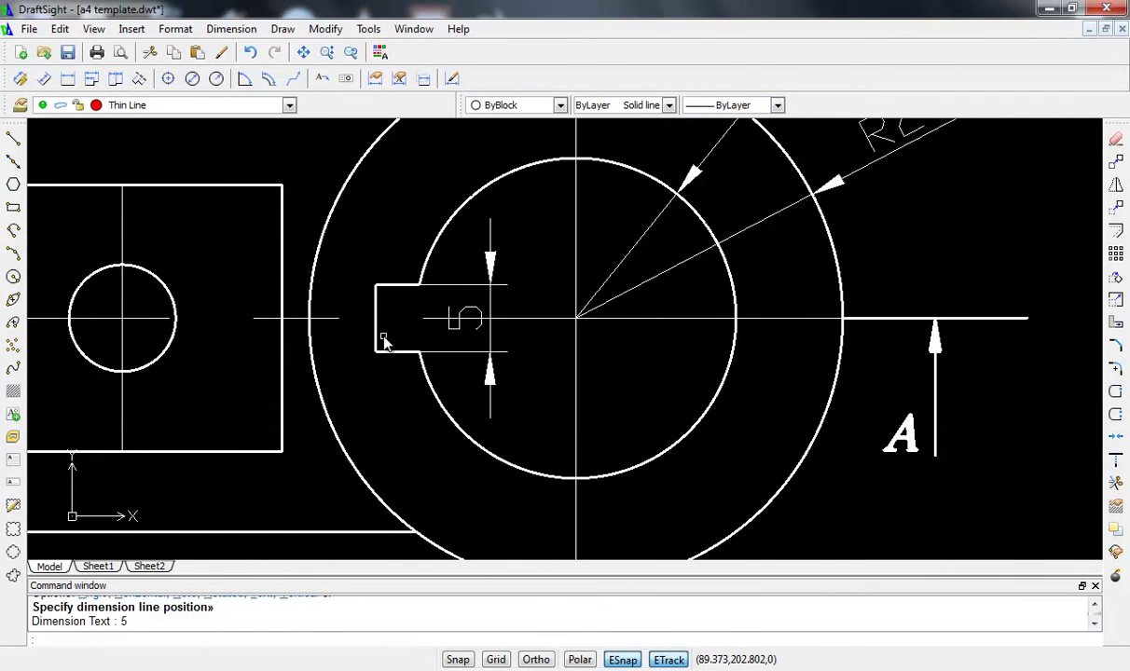
{"action": "scroll", "coordinate": [384, 341], "scroll_direction": "up", "scroll_amount": 2}
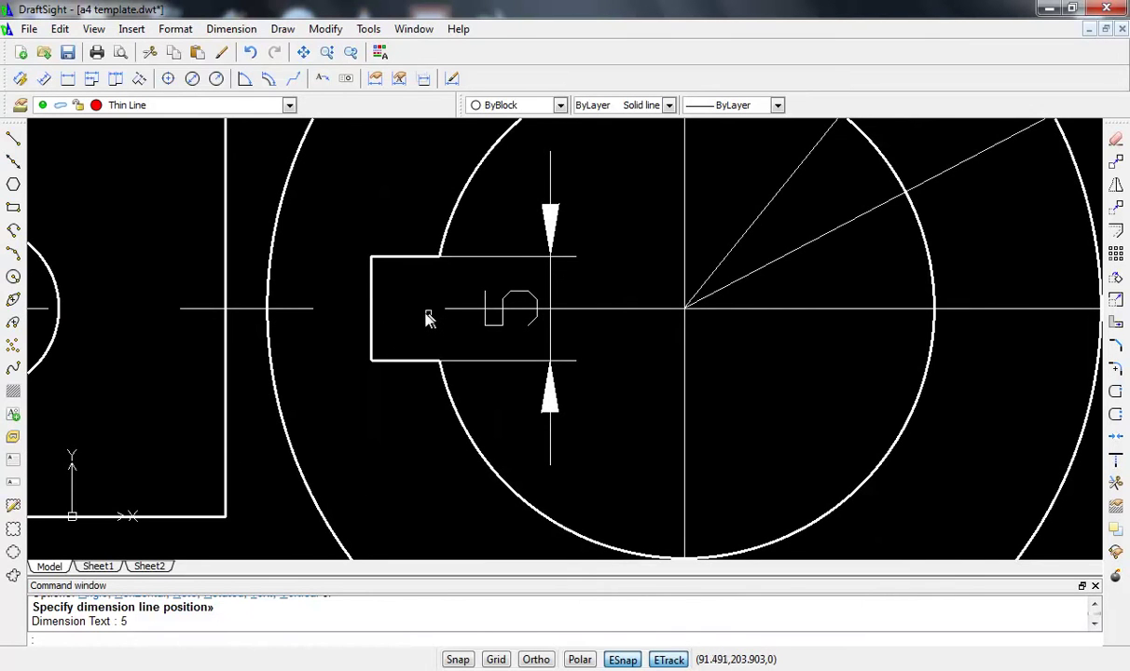
{"action": "scroll", "coordinate": [380, 320], "scroll_direction": "down", "scroll_amount": 1}
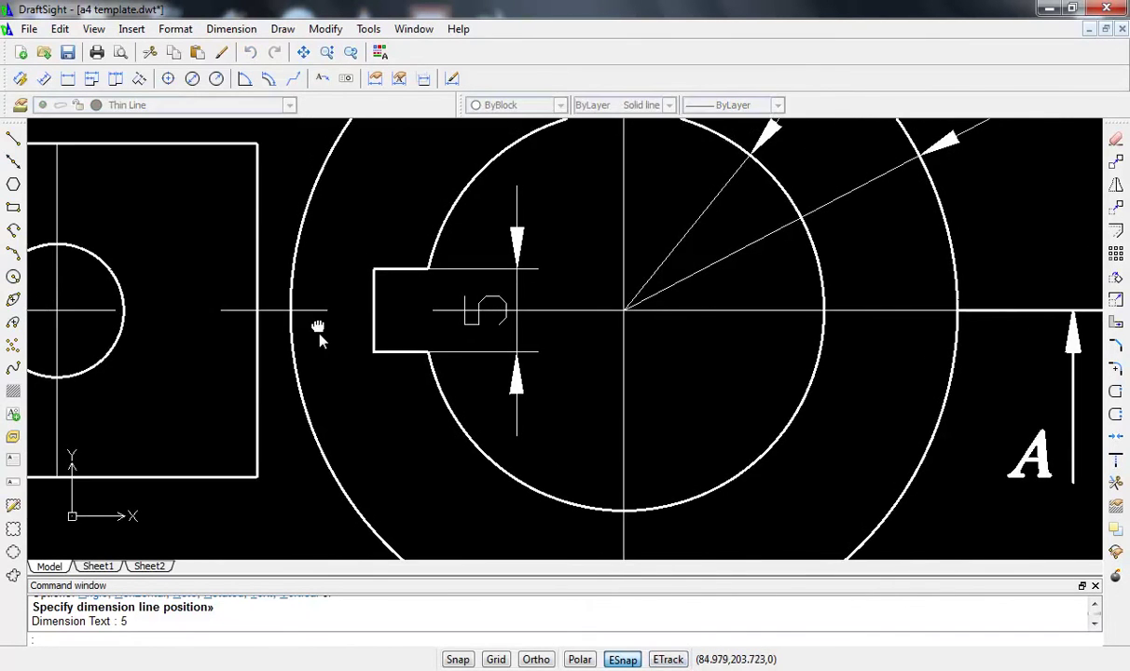
{"action": "middle_click_drag", "start_coordinate": [316, 321], "coordinate": [338, 371]}
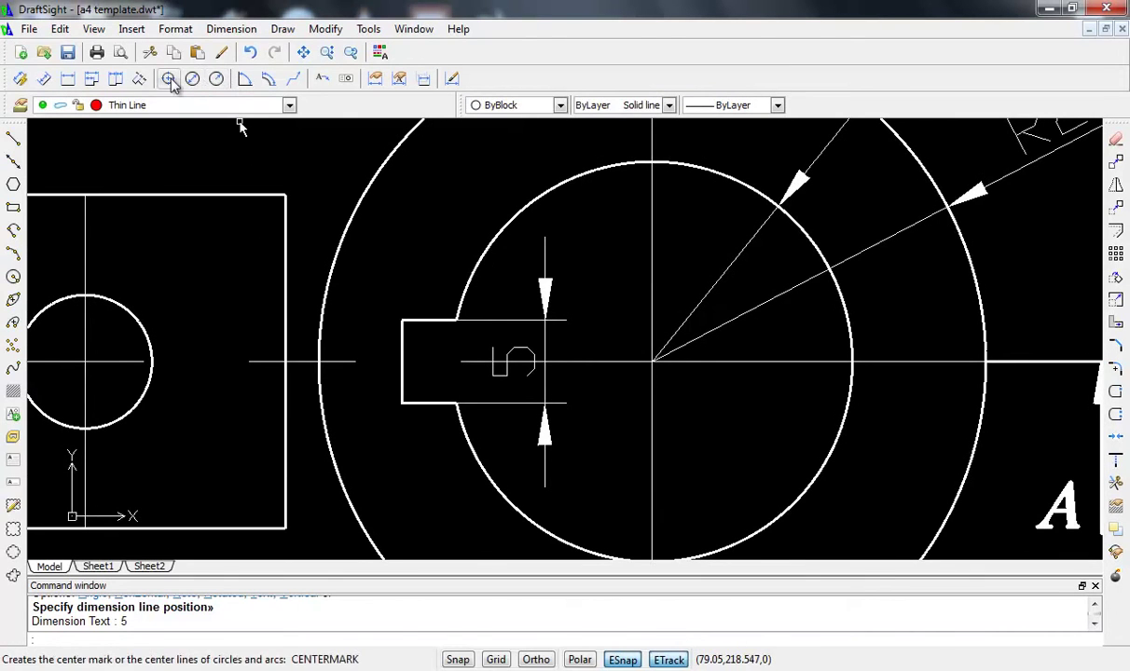
- Add a horizontal 5 from the hub's outer edge to the keyway's end
{"action": "left_click", "coordinate": [67, 78]}
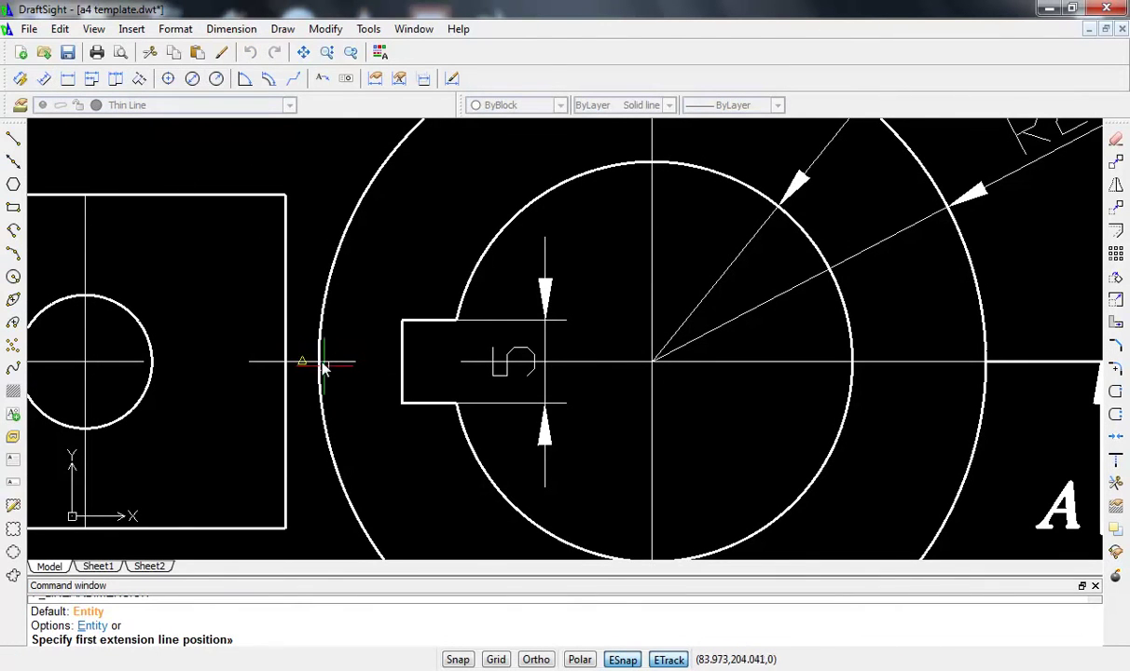
{"action": "left_click", "coordinate": [318, 362]}
{"action": "left_click", "coordinate": [400, 361]}
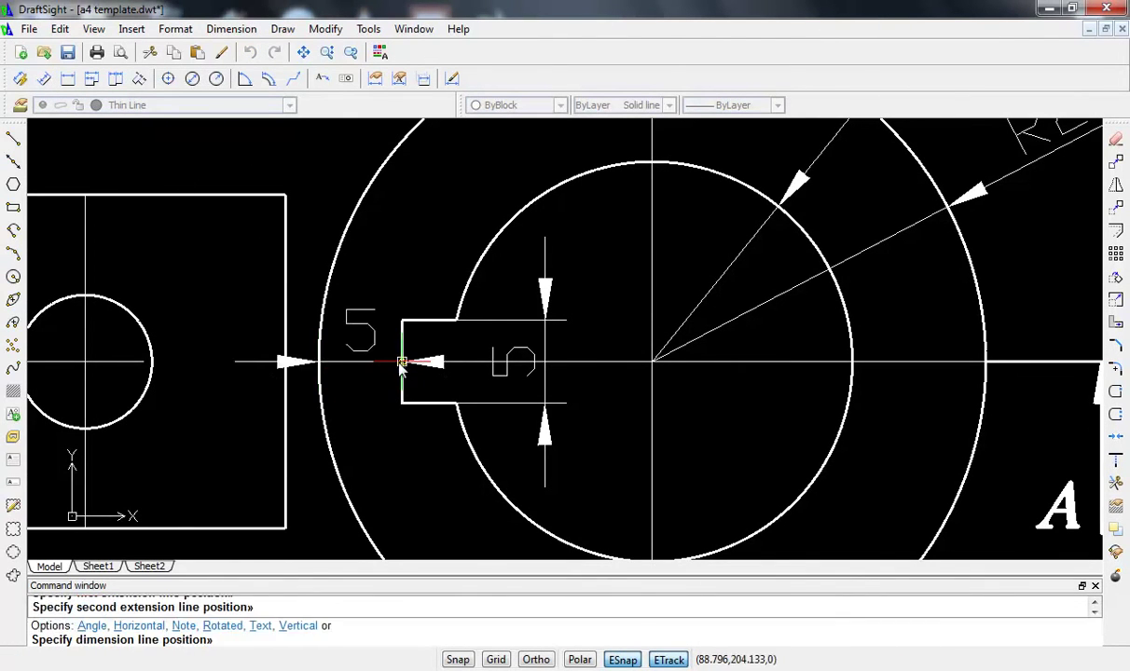
{"action": "left_click", "coordinate": [365, 430]}
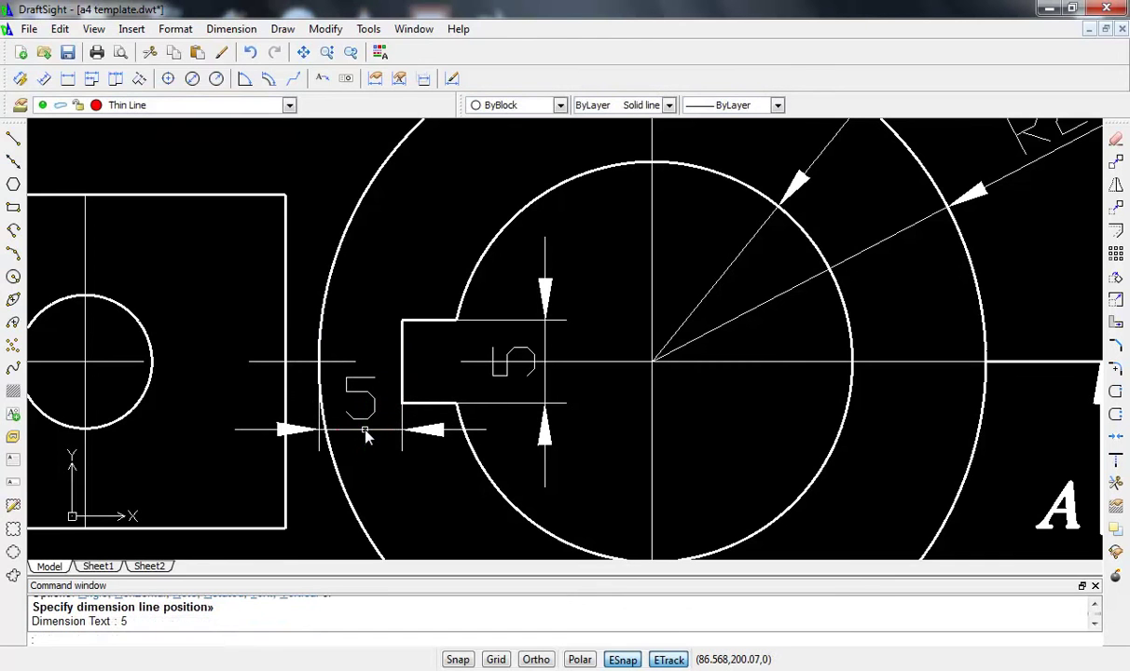
{"action": "scroll", "coordinate": [344, 372], "scroll_direction": "down", "scroll_amount": 2}
{"action": "middle_click_drag", "start_coordinate": [238, 424], "coordinate": [364, 329]}
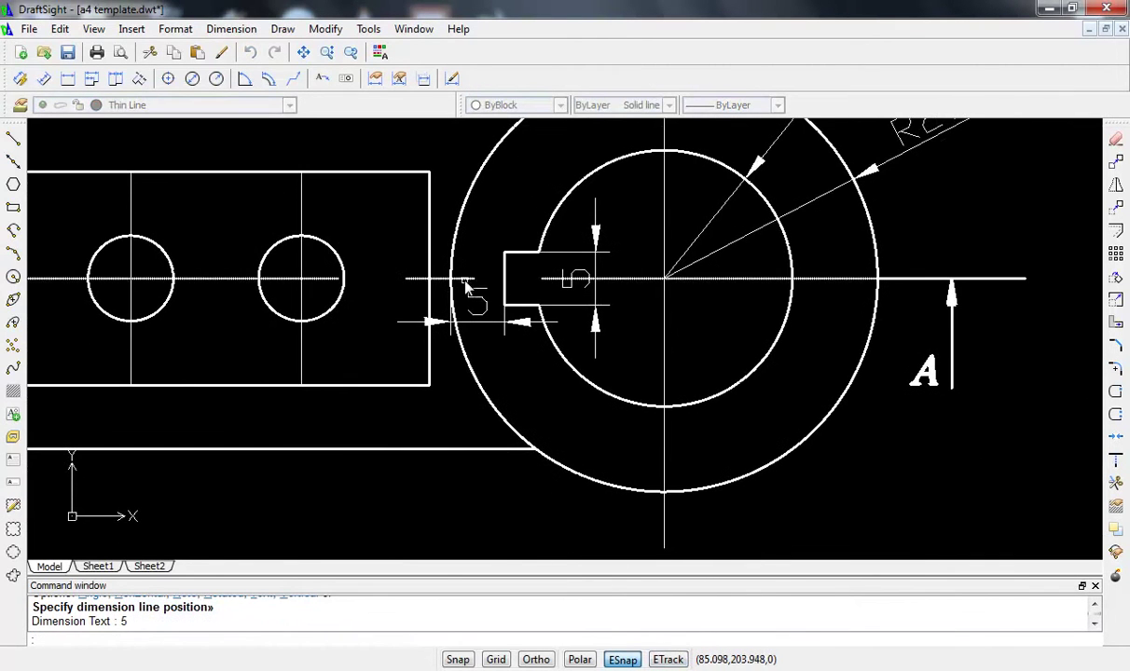
{"action": "scroll", "coordinate": [365, 330], "scroll_direction": "down", "scroll_amount": 1}
{"action": "middle_click_drag", "start_coordinate": [385, 442], "coordinate": [390, 376]}
{"action": "scroll", "coordinate": [383, 296], "scroll_direction": "up", "scroll_amount": 1}
{"action": "middle_click_drag", "start_coordinate": [382, 296], "coordinate": [399, 319]}
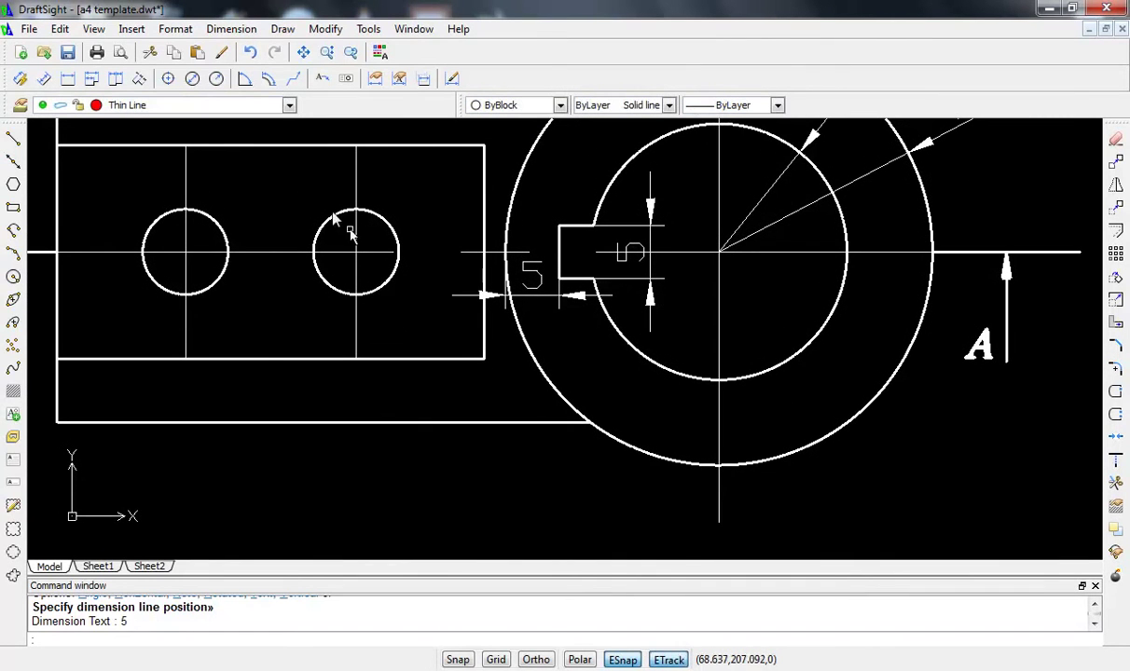
- Dimension the 62 overall length from the hub centreline to the bracket's lower-left corner
{"action": "left_click", "coordinate": [67, 78]}
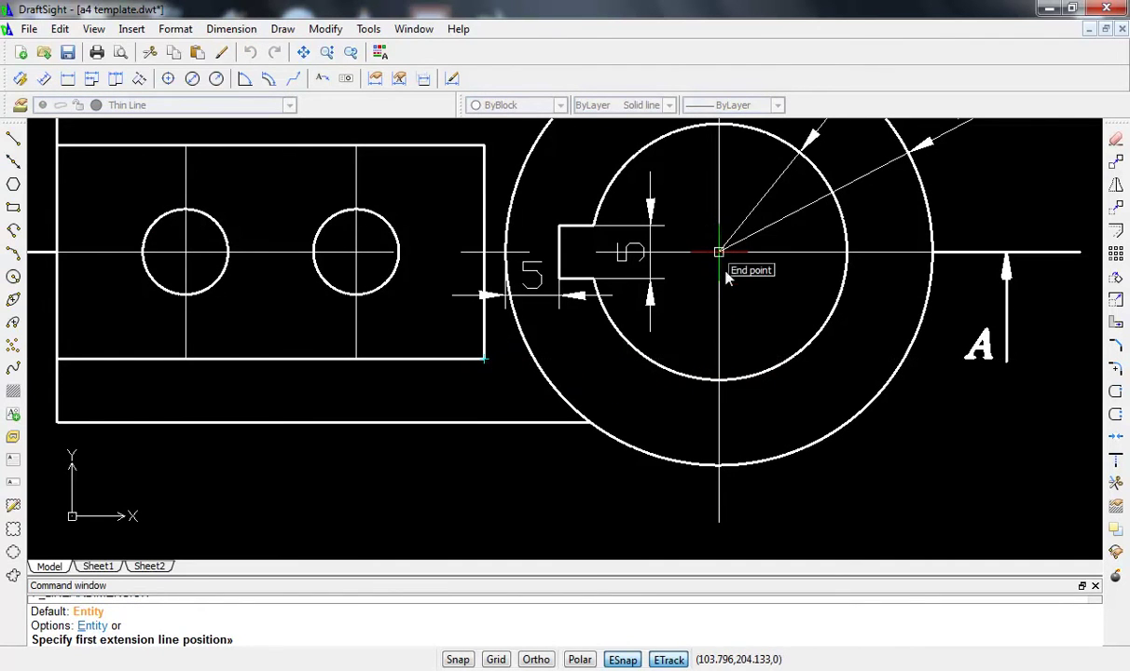
{"action": "left_click", "coordinate": [719, 464]}
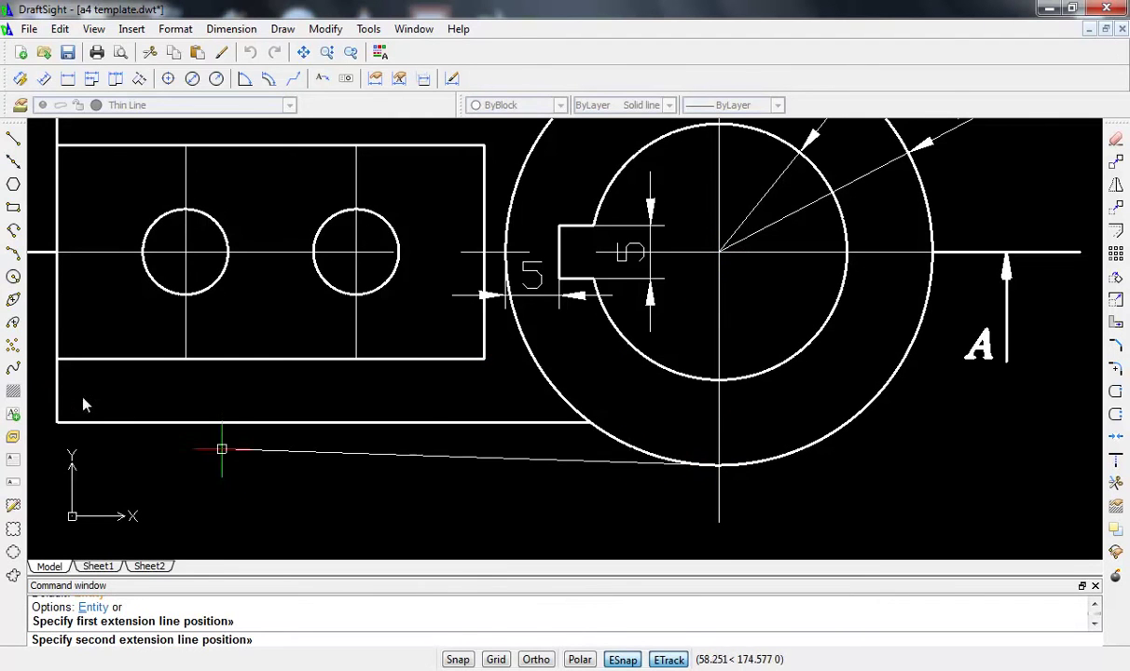
{"action": "left_click", "coordinate": [58, 422]}
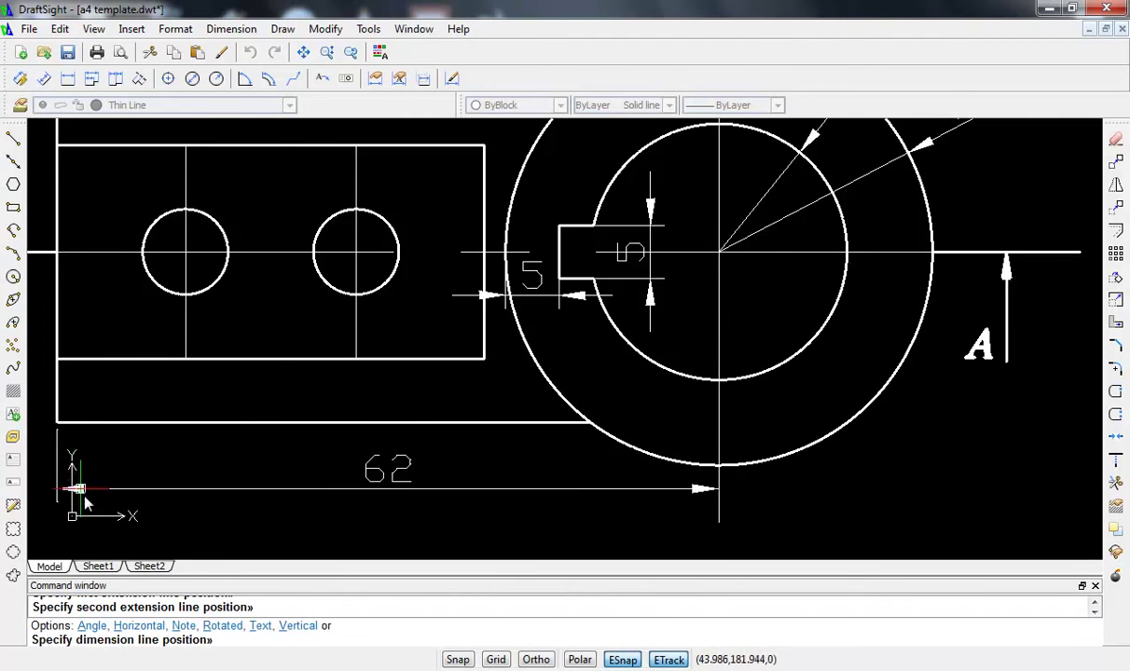
{"action": "middle_click_drag", "start_coordinate": [124, 508], "coordinate": [175, 327]}
{"action": "left_click", "coordinate": [167, 386]}
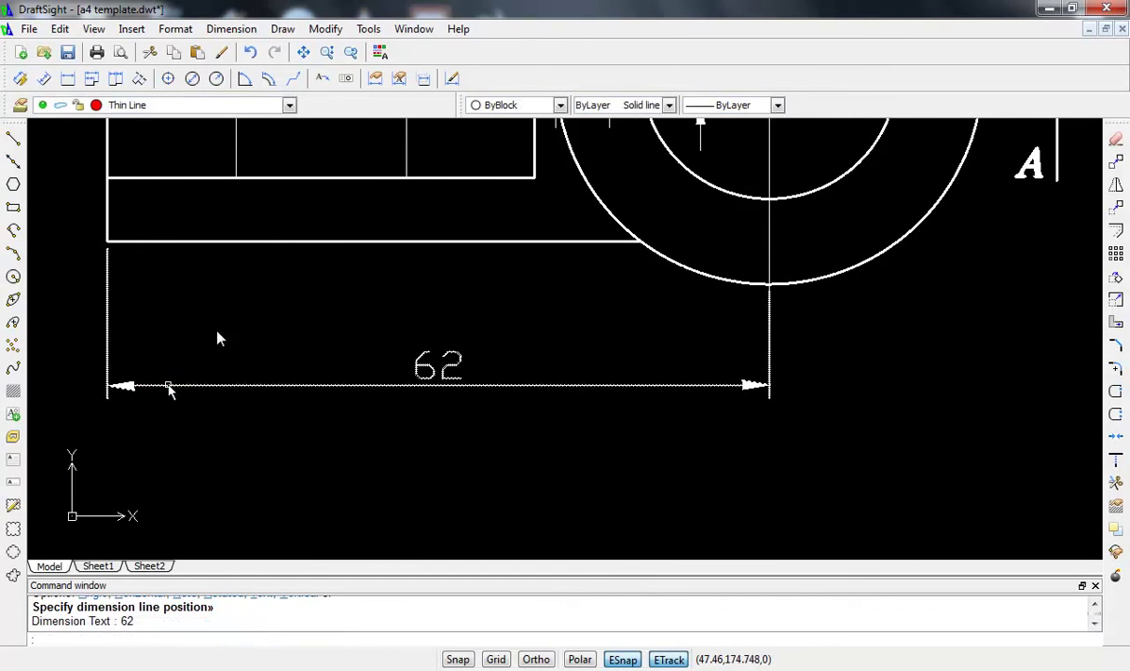
- Add the 40 body-length dimension just above the 62
{"action": "key", "text": "Return"}
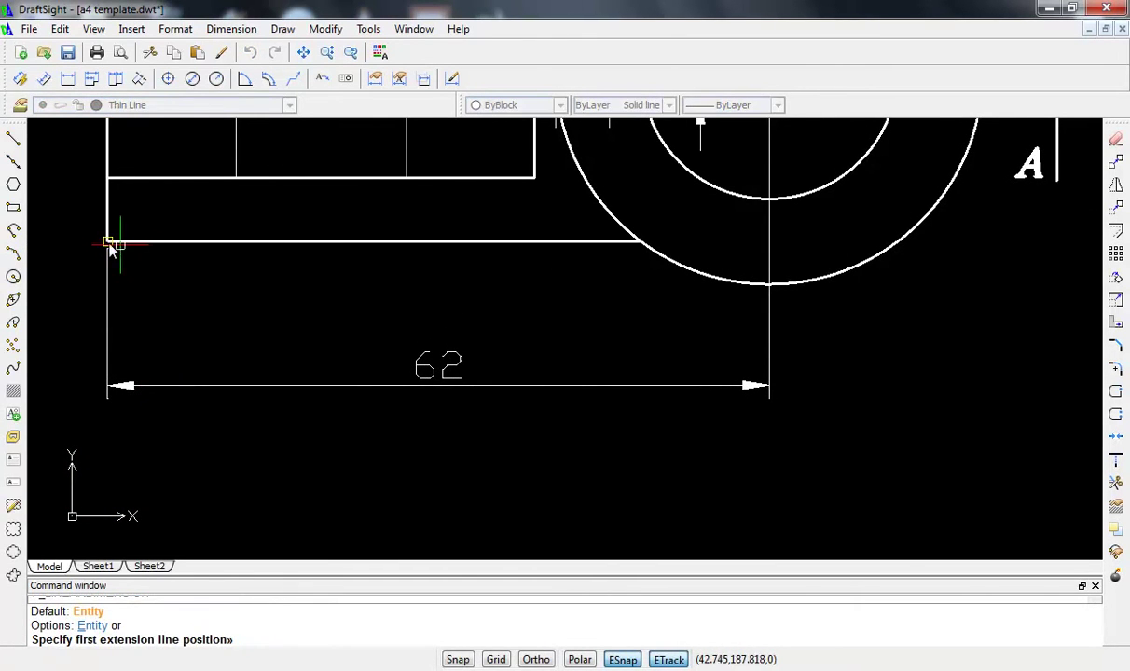
{"action": "left_click", "coordinate": [108, 242]}
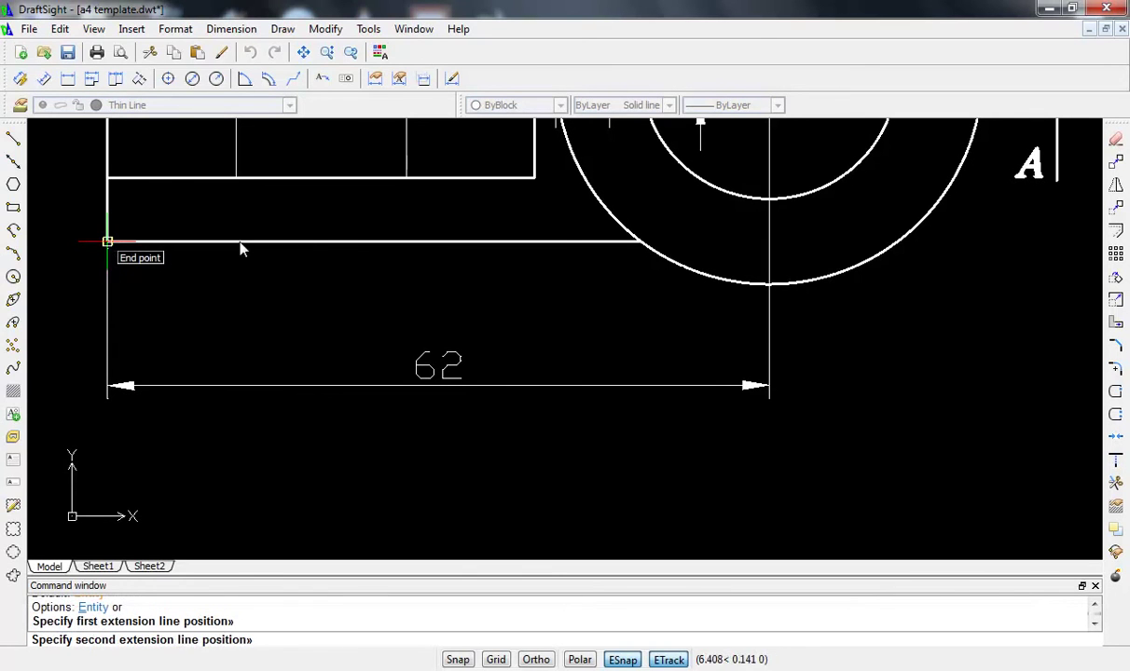
{"action": "left_click", "coordinate": [534, 177]}
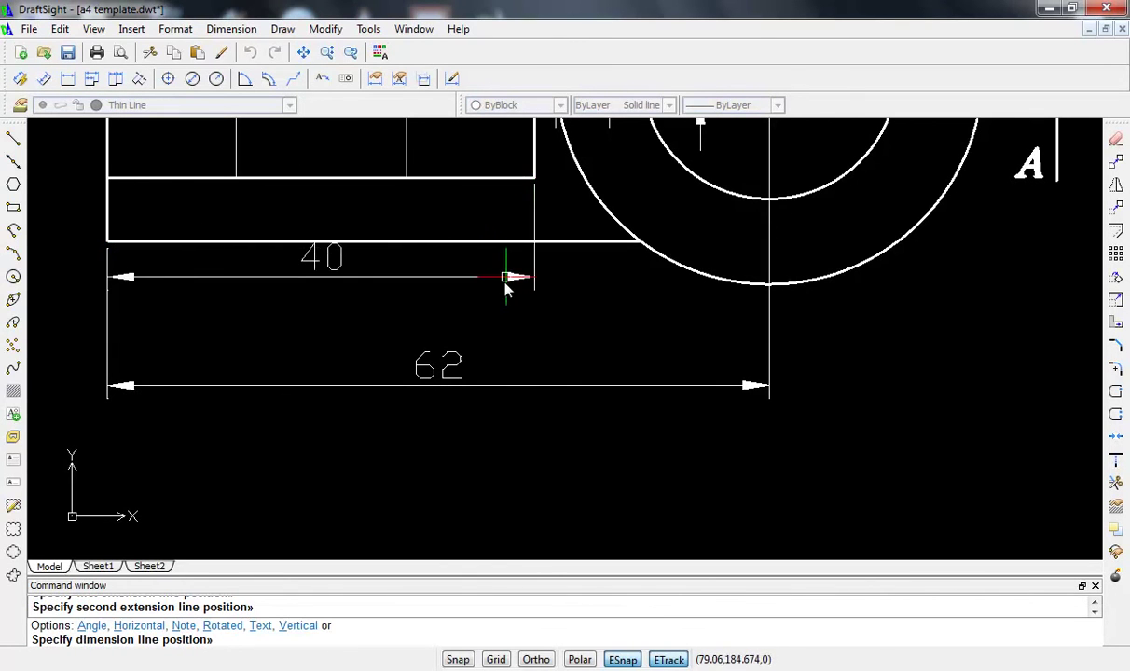
{"action": "left_click", "coordinate": [450, 308]}
{"action": "scroll", "coordinate": [419, 227], "scroll_direction": "down", "scroll_amount": 2}
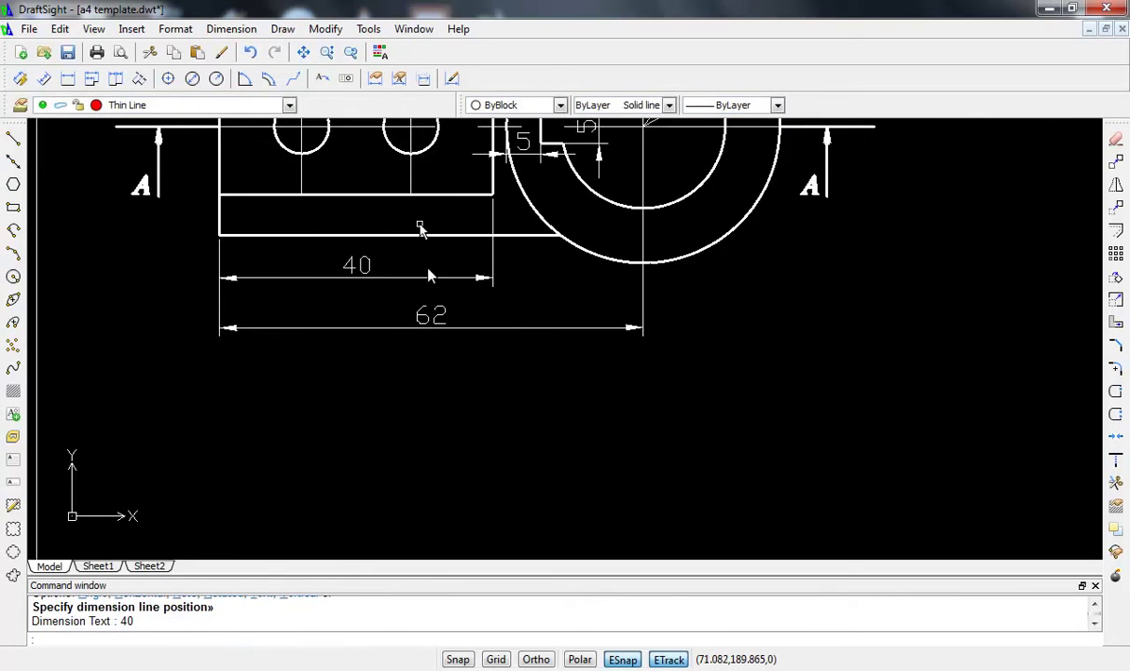
{"action": "middle_click_drag", "start_coordinate": [421, 227], "coordinate": [433, 308]}
{"action": "scroll", "coordinate": [381, 244], "scroll_direction": "up", "scroll_amount": 3}
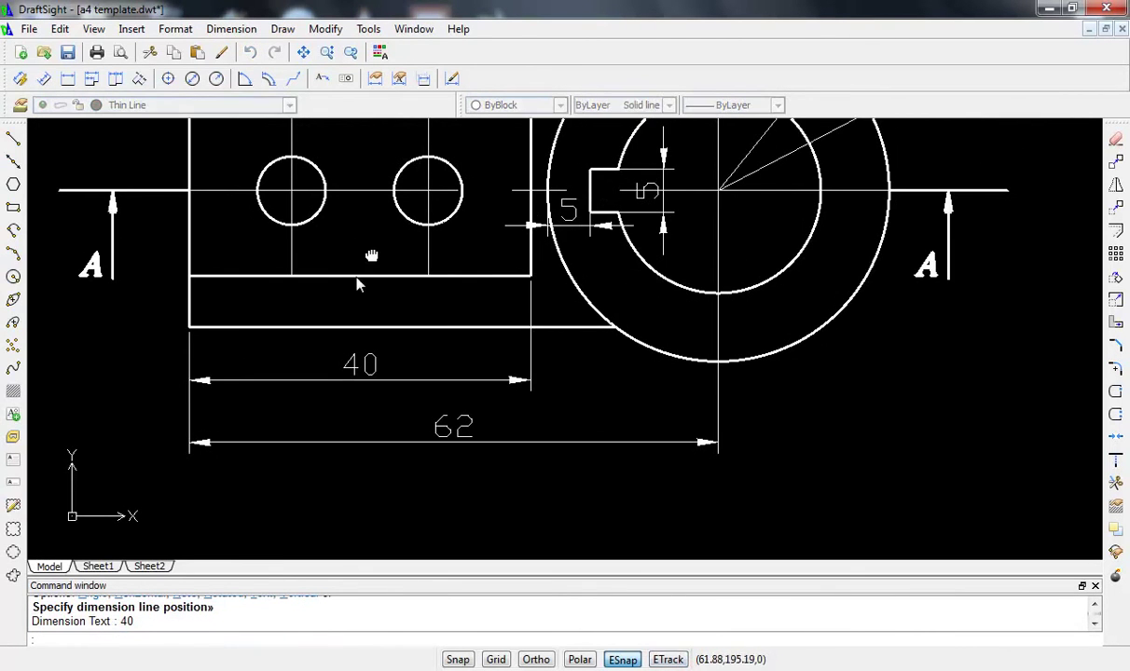
{"action": "scroll", "coordinate": [360, 283], "scroll_direction": "down", "scroll_amount": 1}
- Dimension the 16 spacing between the two hole centres
{"action": "key", "text": "Return"}
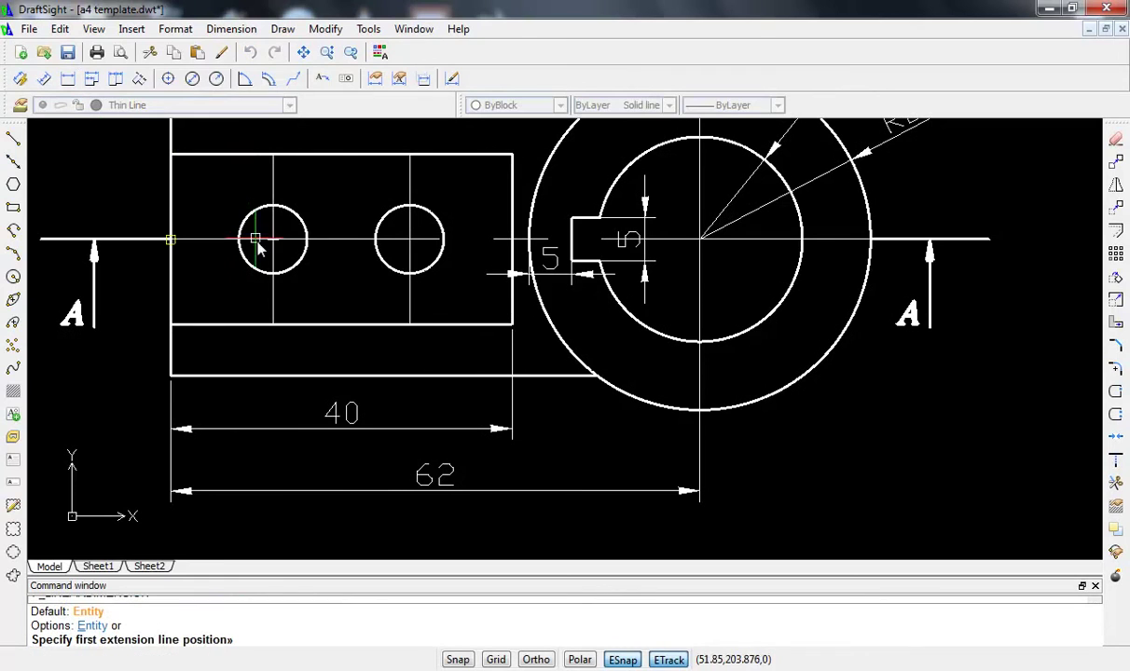
{"action": "left_click", "coordinate": [273, 241]}
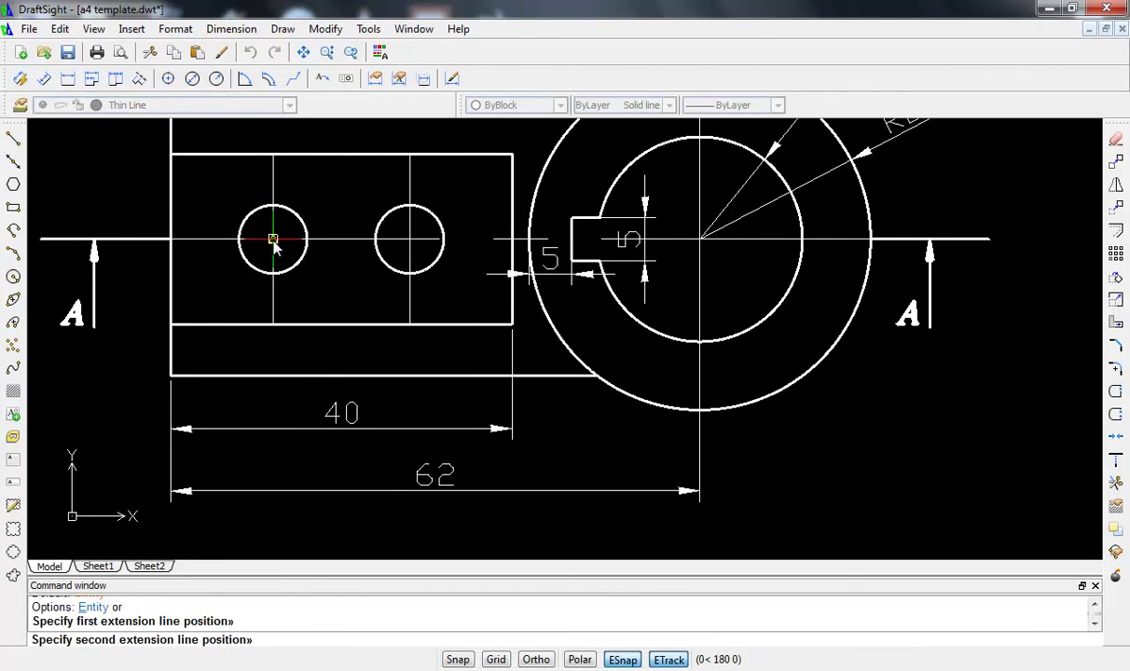
{"action": "left_click", "coordinate": [410, 241]}
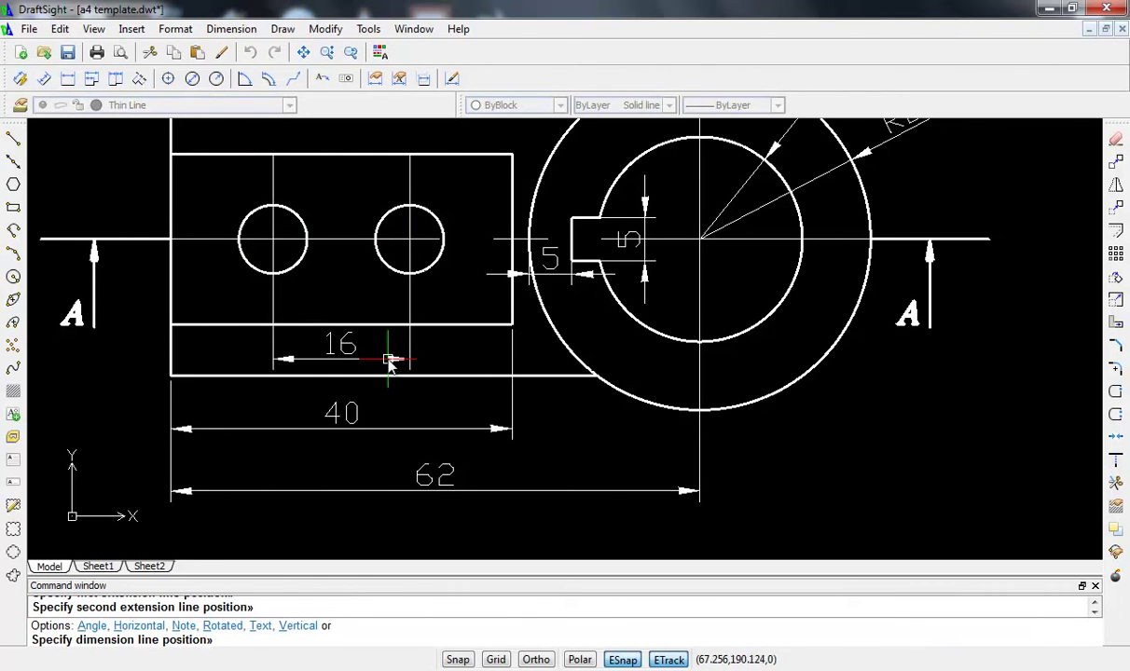
{"action": "left_click", "coordinate": [389, 362]}
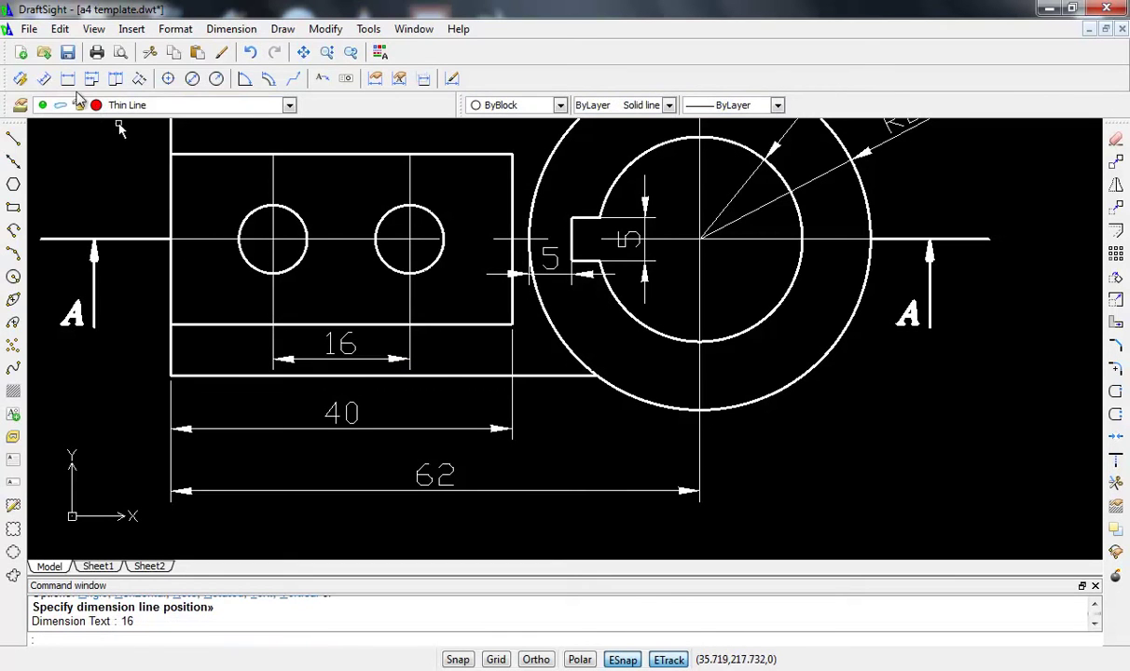
- Discard a stray aligned dimension and add the 12 from the left edge to the first hole
{"action": "left_click", "coordinate": [43, 78]}
{"action": "left_click", "coordinate": [272, 239]}
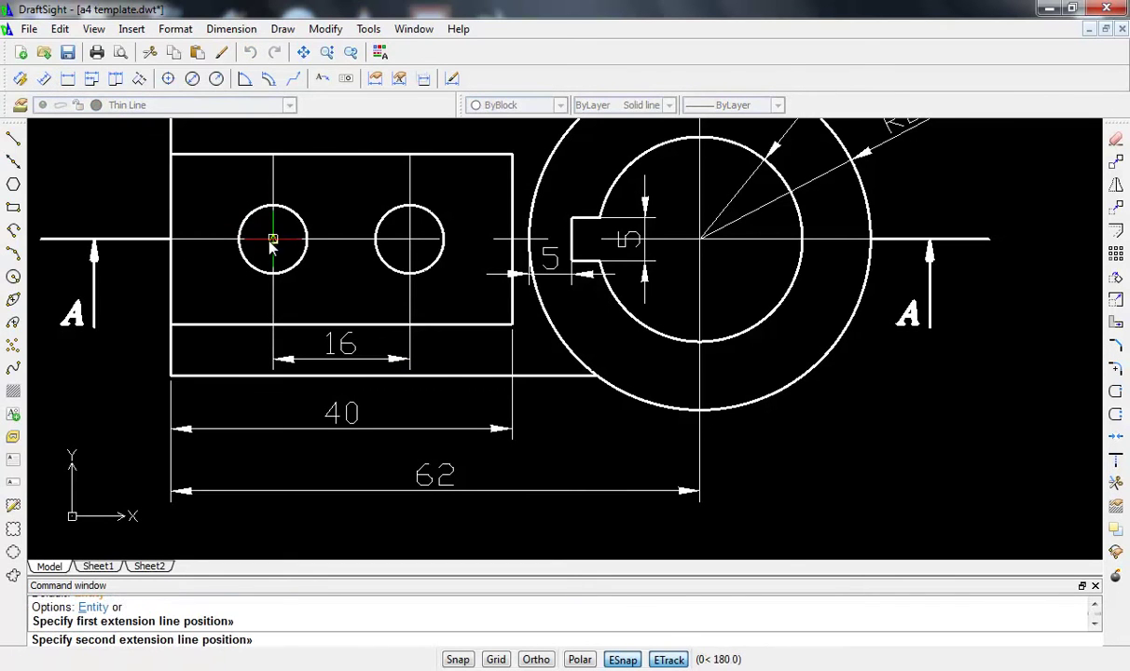
{"action": "left_click", "coordinate": [170, 324]}
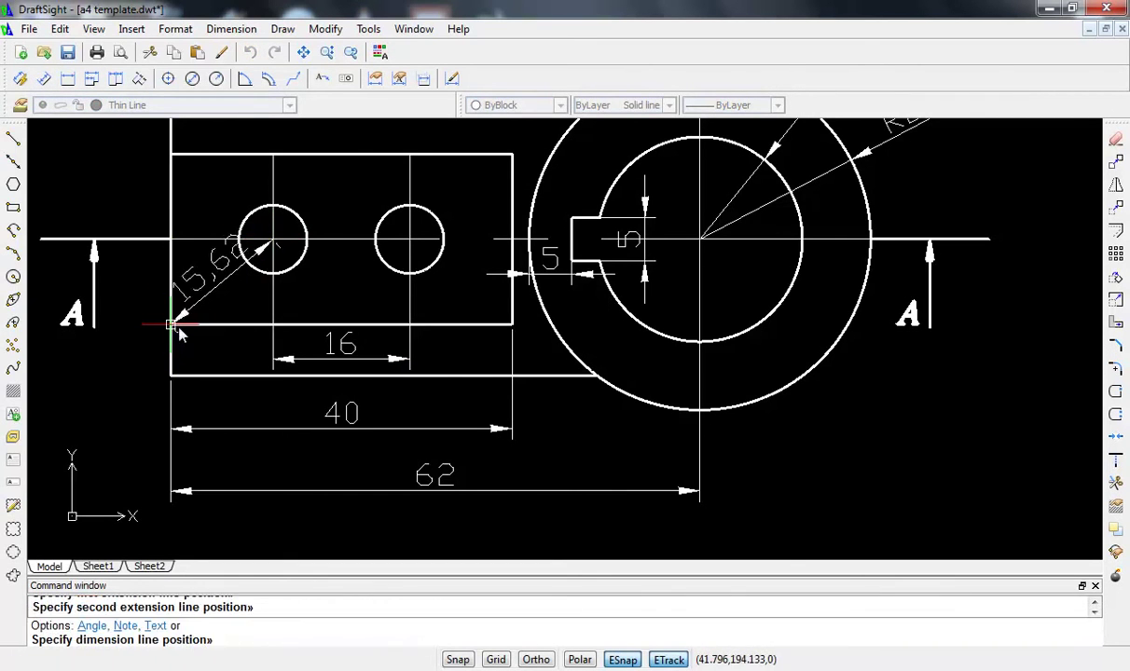
{"action": "key", "text": "Escape"}
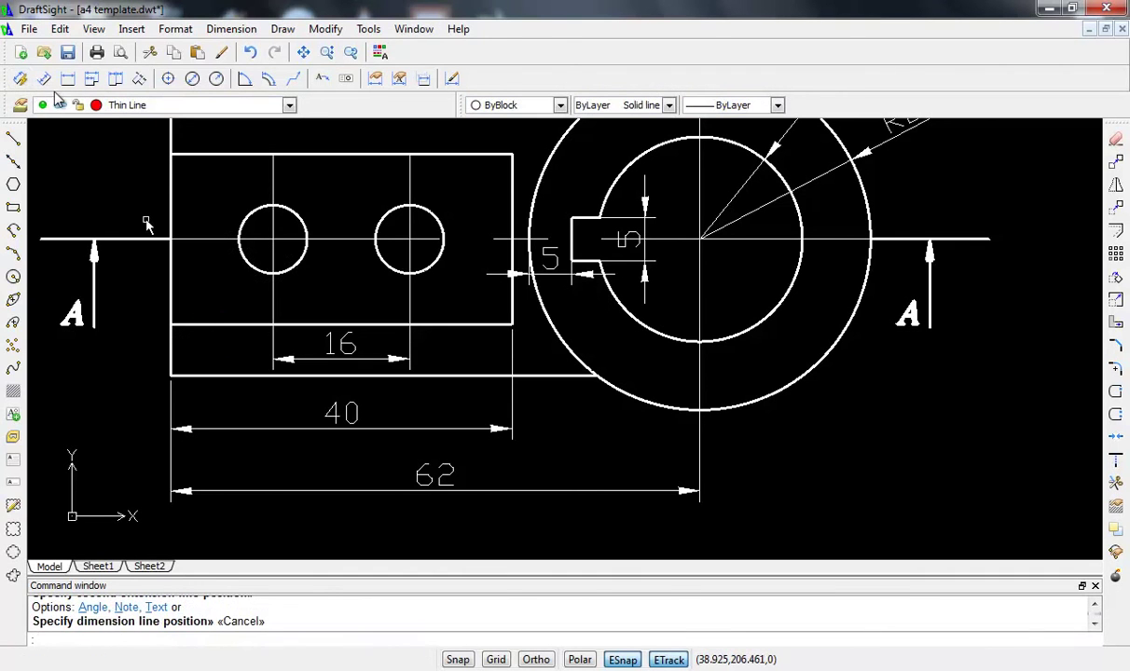
{"action": "left_click", "coordinate": [69, 80]}
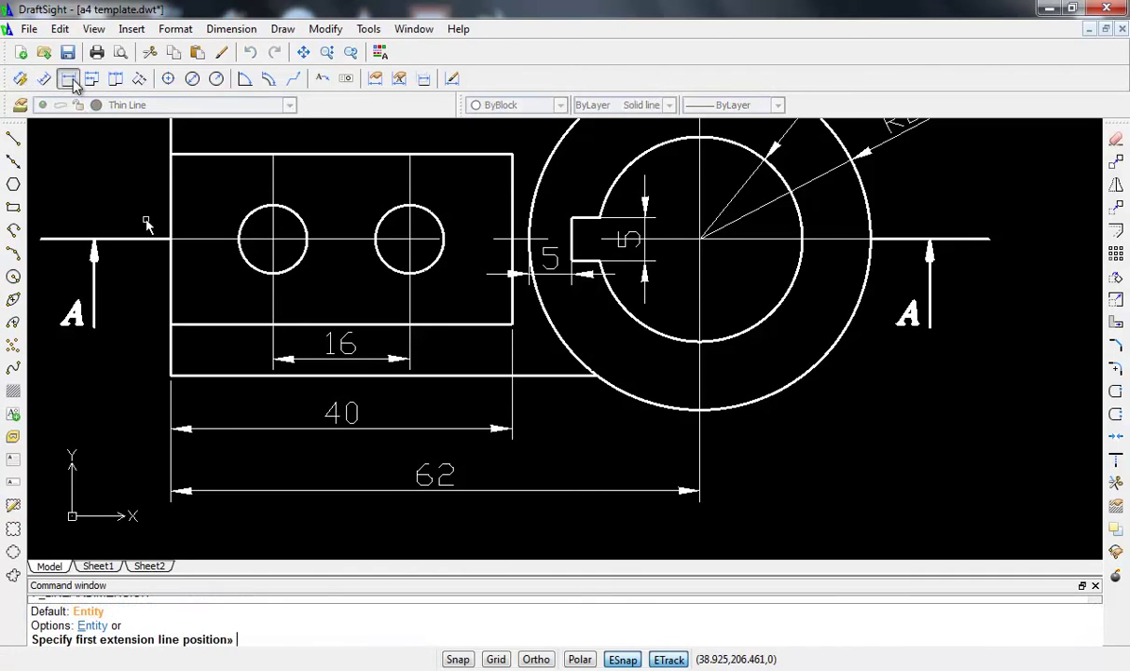
{"action": "left_click", "coordinate": [272, 242]}
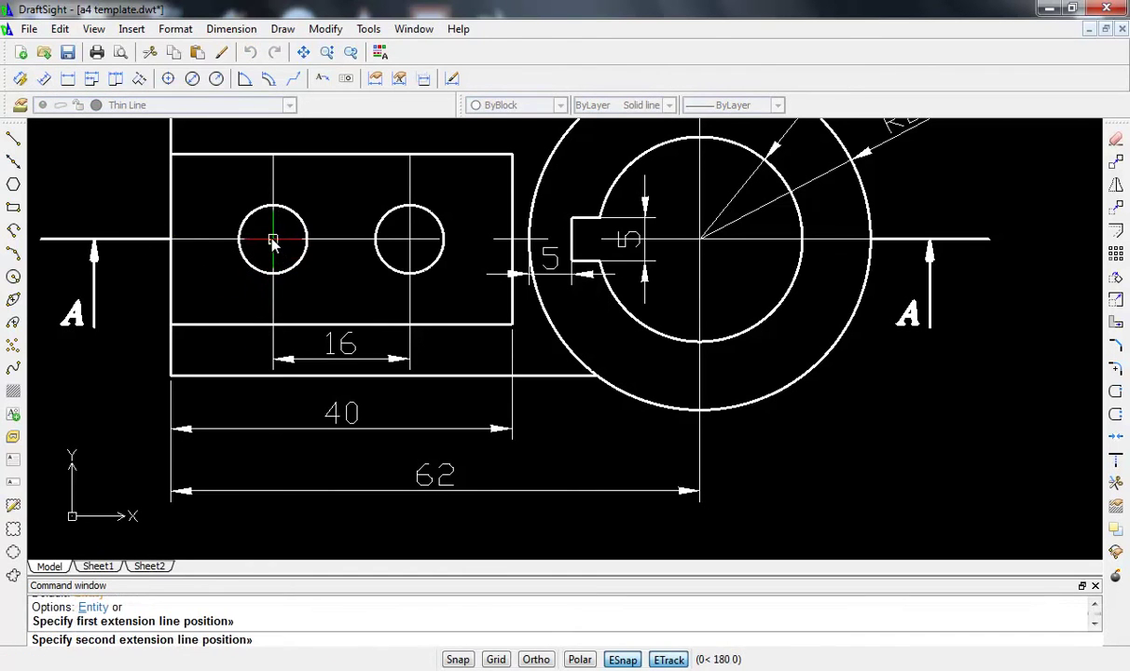
{"action": "left_click", "coordinate": [171, 241]}
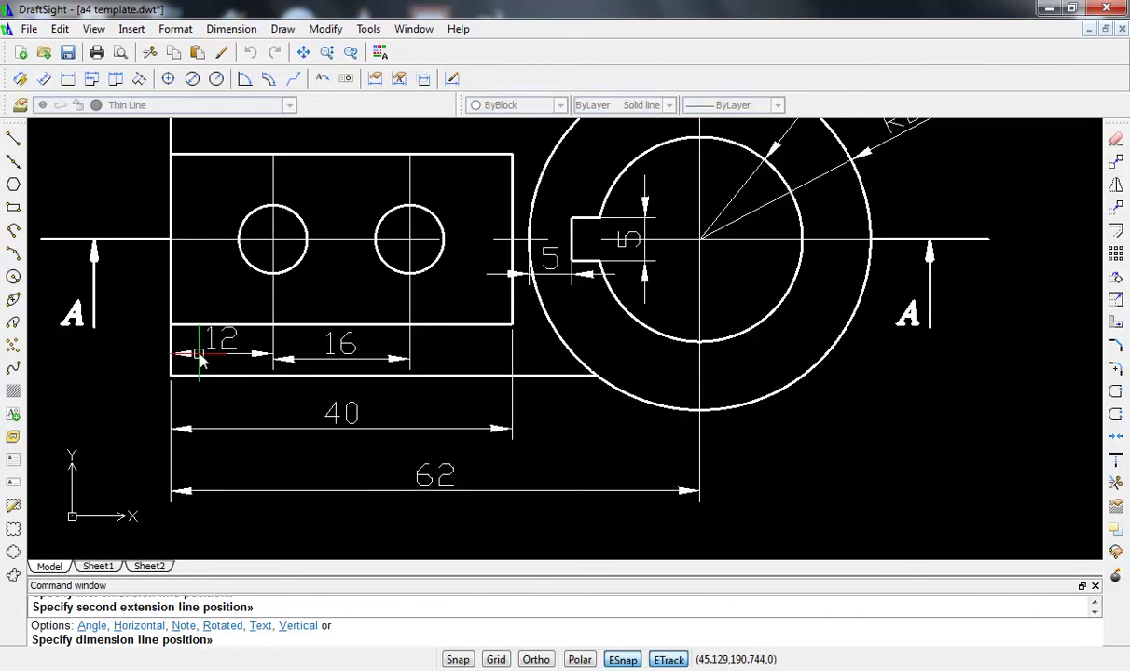
{"action": "left_click", "coordinate": [274, 361]}
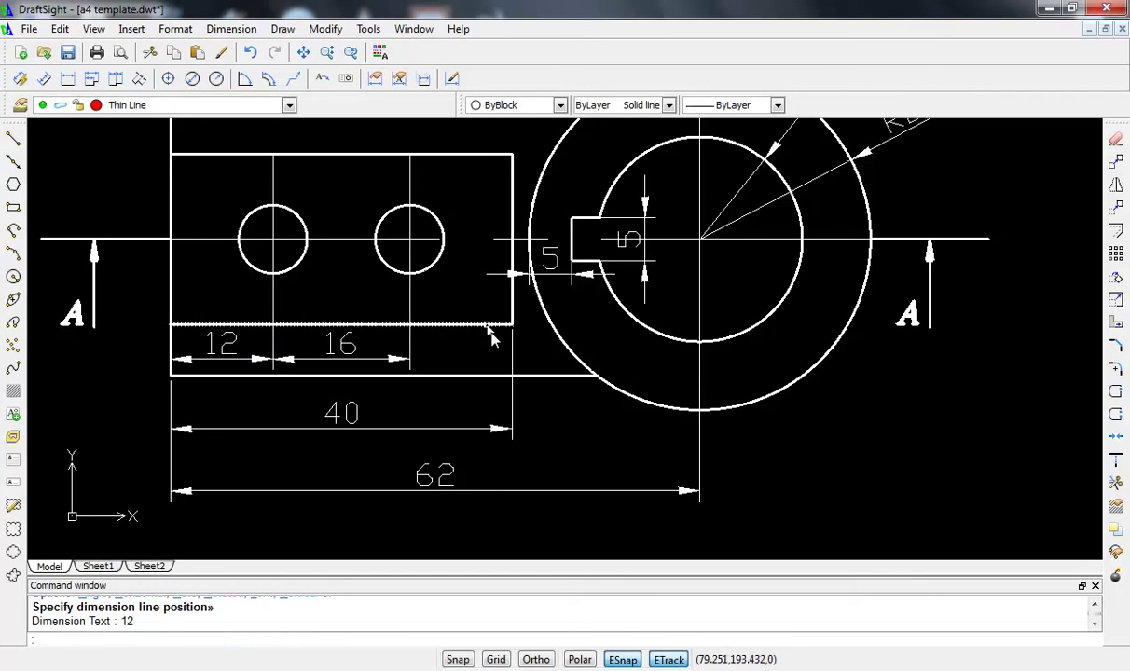
- Add the 14 dimension from the second hole centre to the body's right edge
{"action": "scroll", "coordinate": [546, 321], "scroll_direction": "up", "scroll_amount": 1}
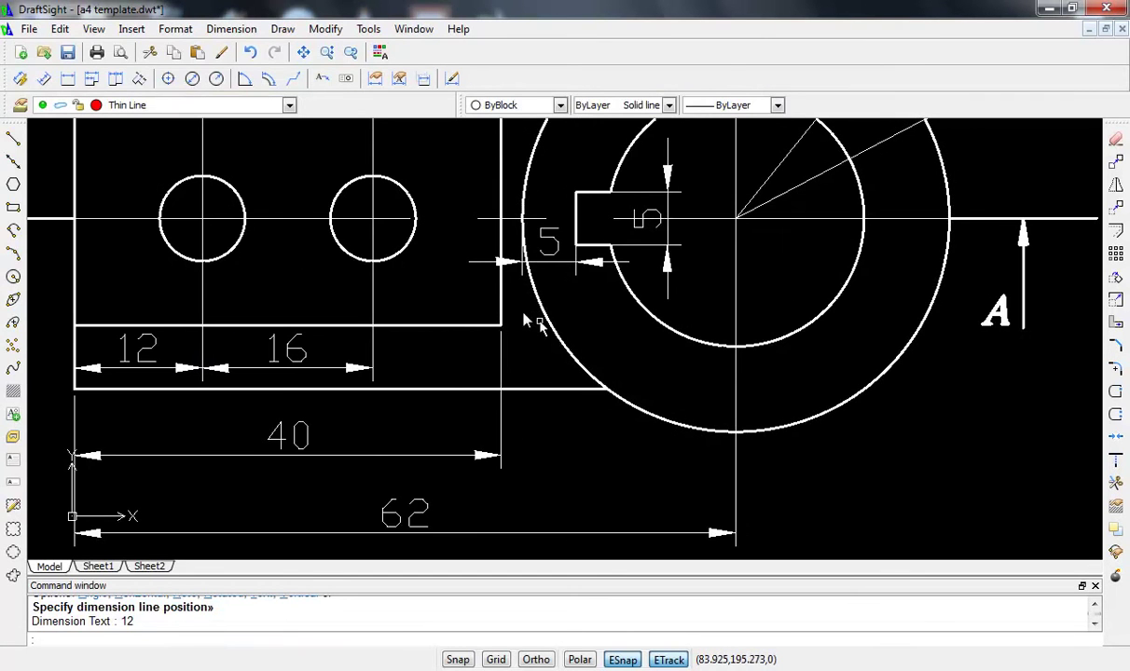
{"action": "key", "text": "Return"}
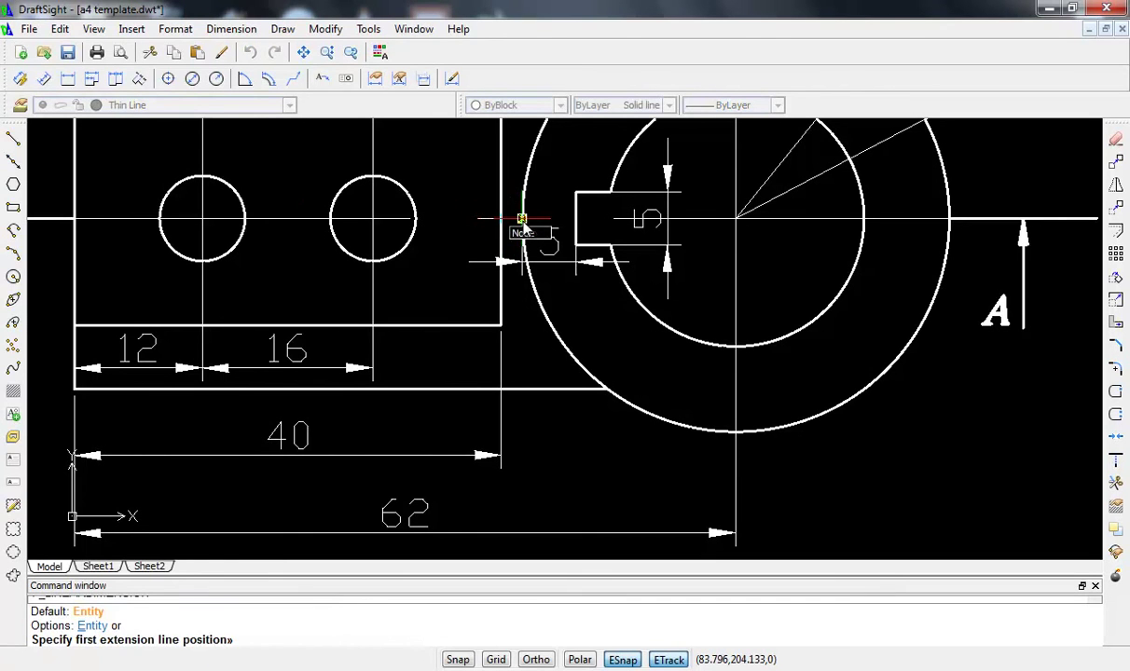
{"action": "left_click", "coordinate": [522, 221]}
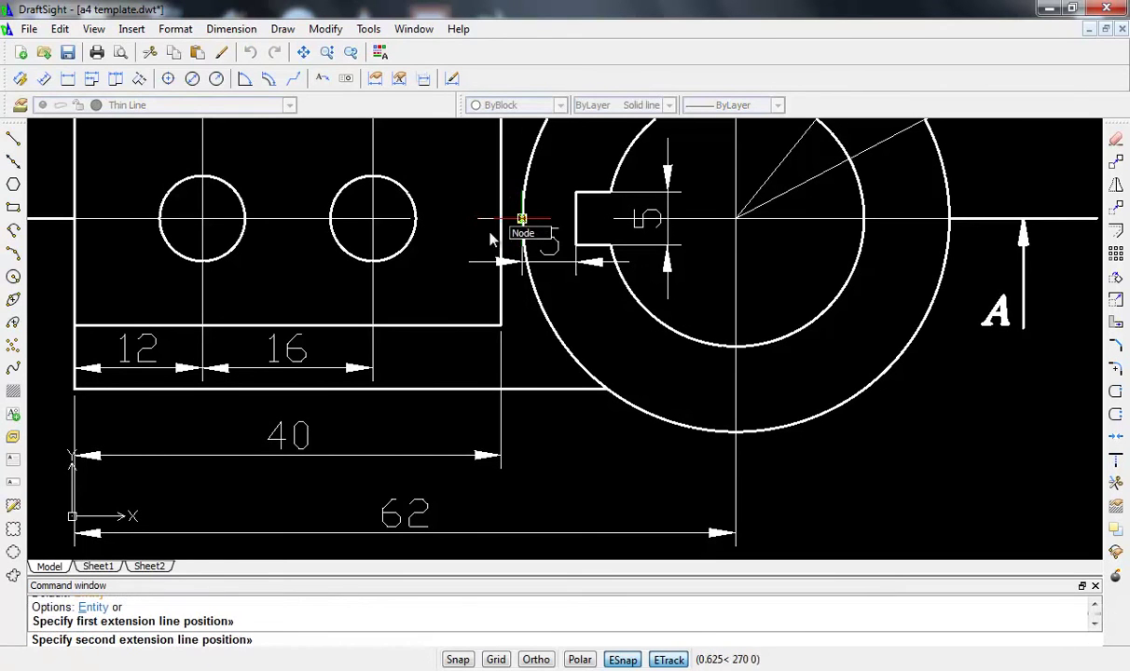
{"action": "left_click", "coordinate": [372, 221]}
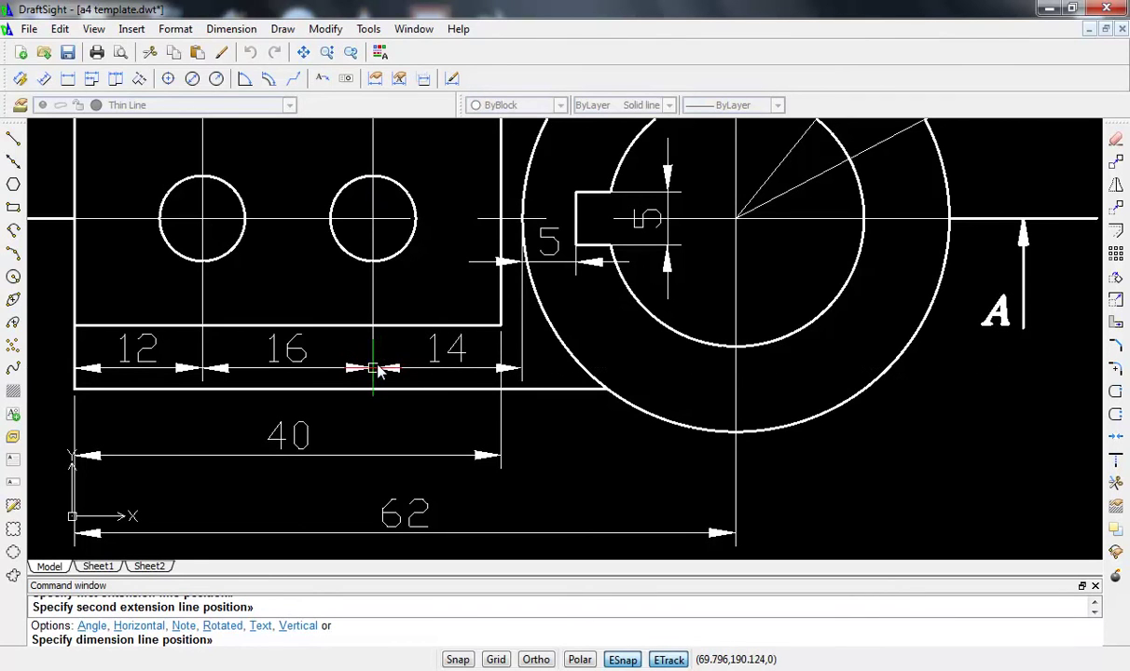
{"action": "left_click", "coordinate": [377, 369]}
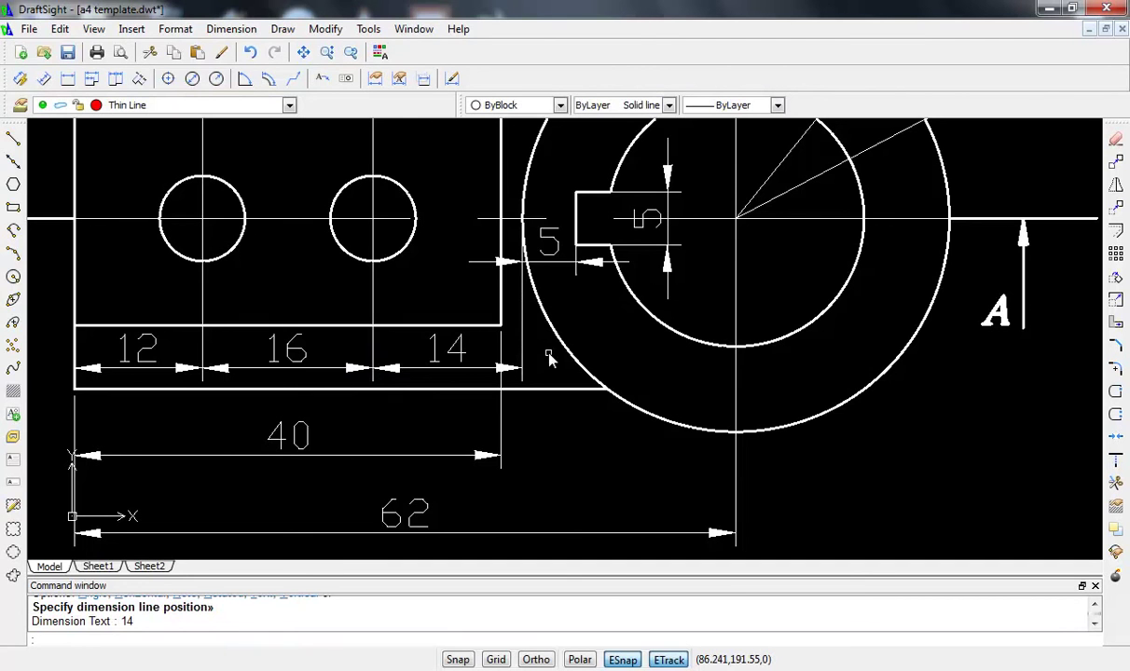
- Place a vertical 16 dimension from the body's lower-left corner to the hole centres' level
{"action": "scroll", "coordinate": [730, 325], "scroll_direction": "down", "scroll_amount": 3}
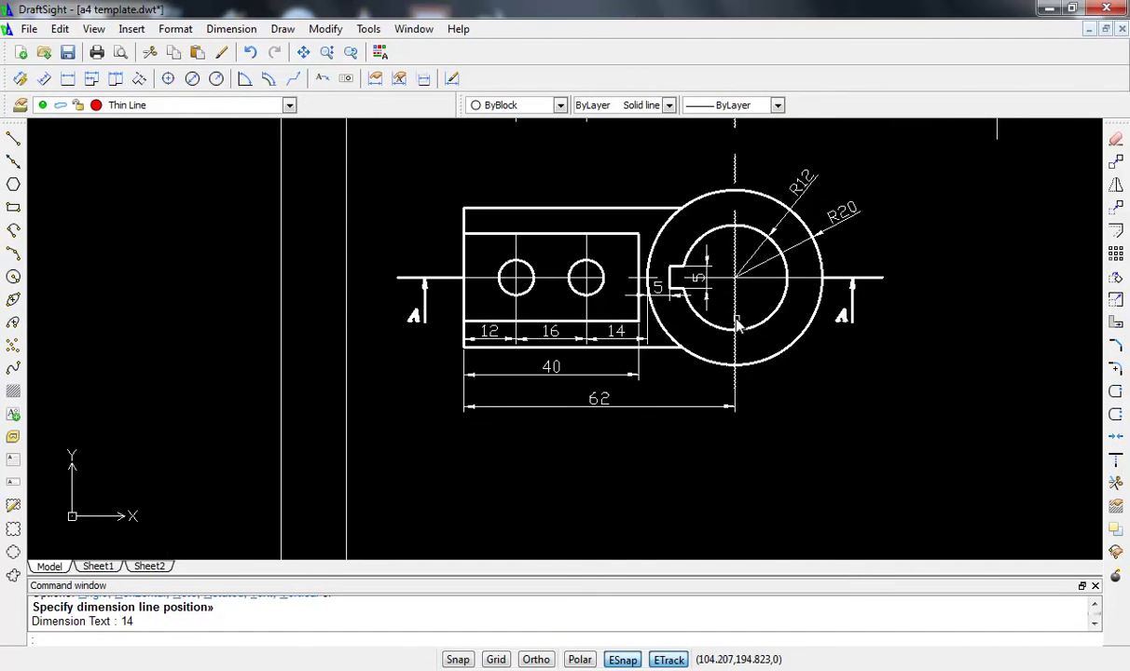
{"action": "scroll", "coordinate": [633, 305], "scroll_direction": "up", "scroll_amount": 1}
{"action": "scroll", "coordinate": [418, 327], "scroll_direction": "up", "scroll_amount": 3}
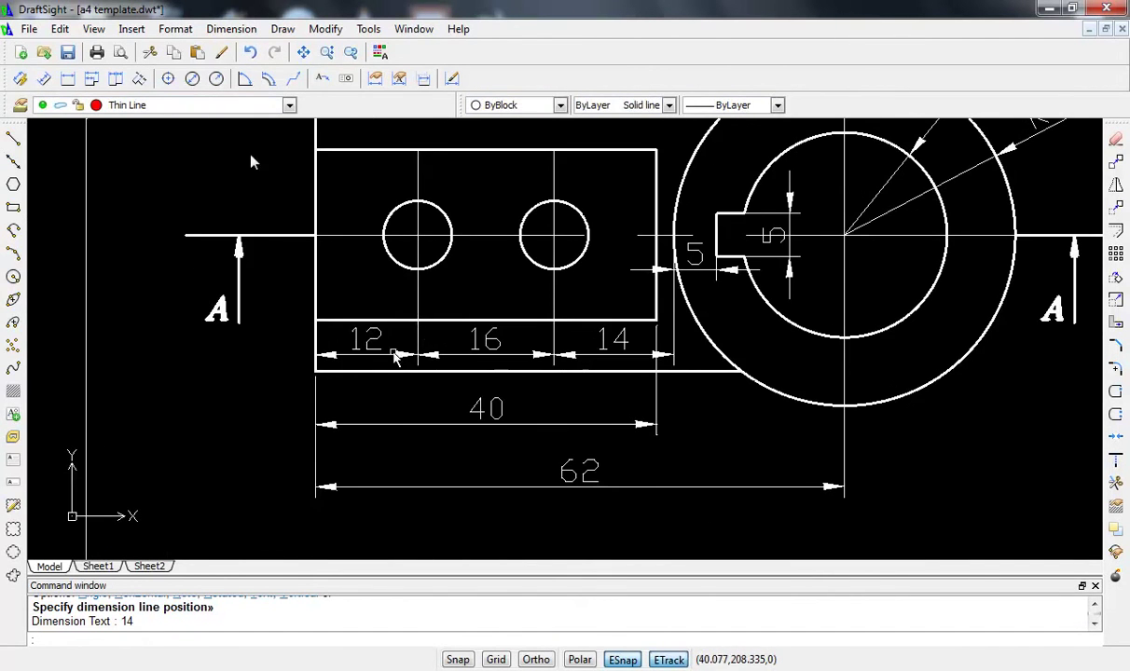
{"action": "left_click", "coordinate": [44, 79]}
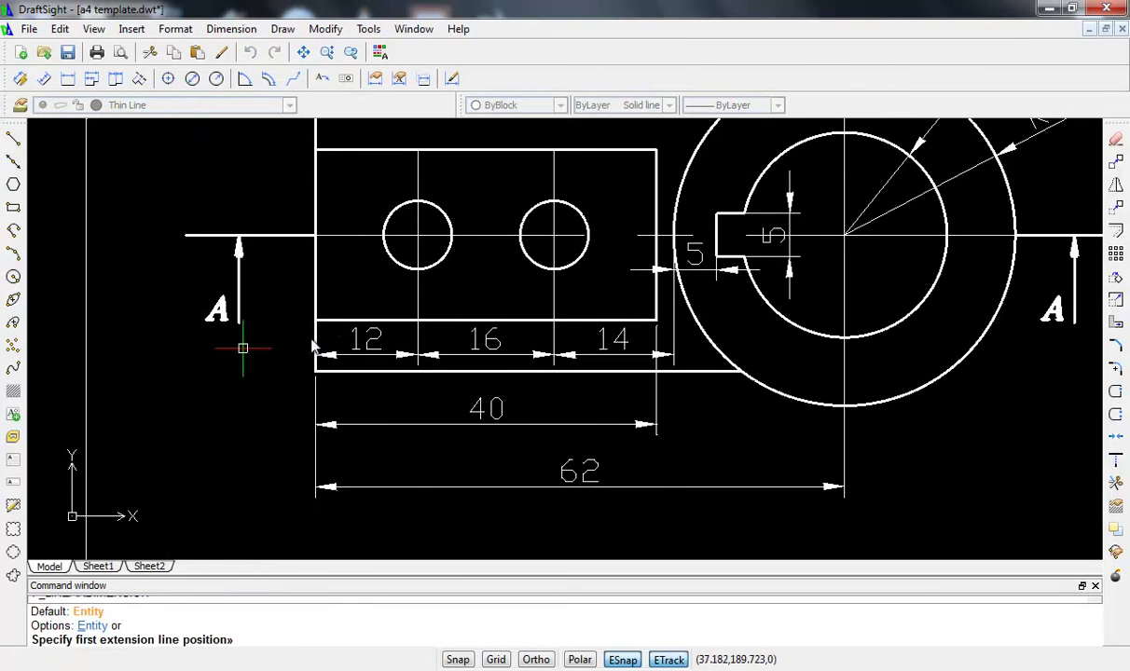
{"action": "left_click", "coordinate": [315, 372]}
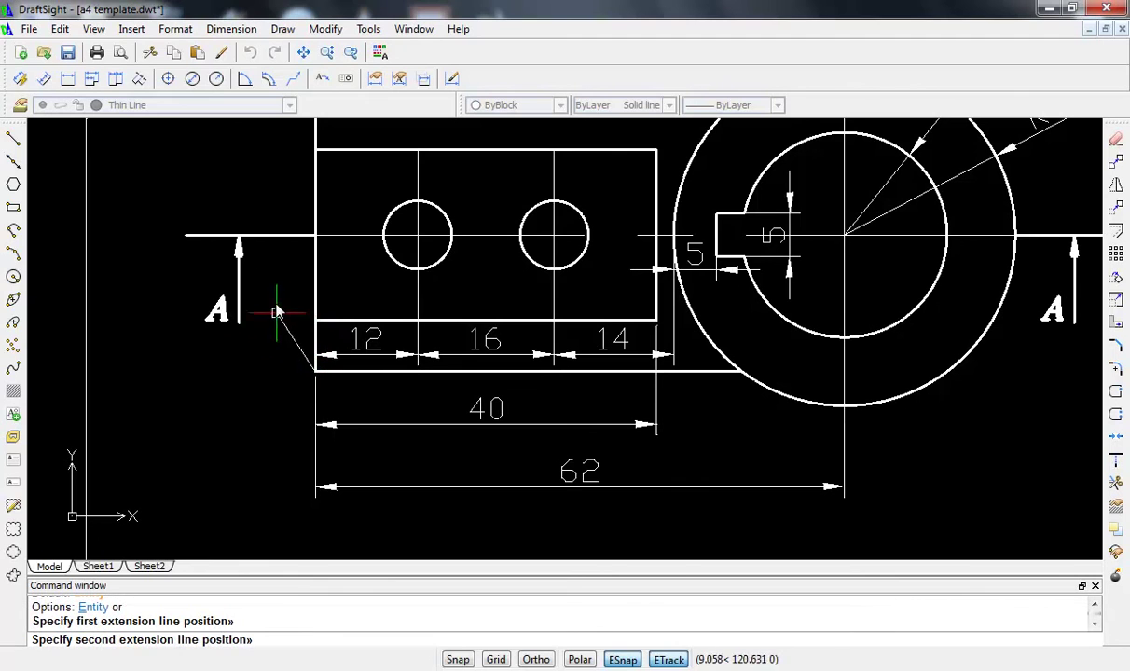
{"action": "left_click", "coordinate": [315, 236]}
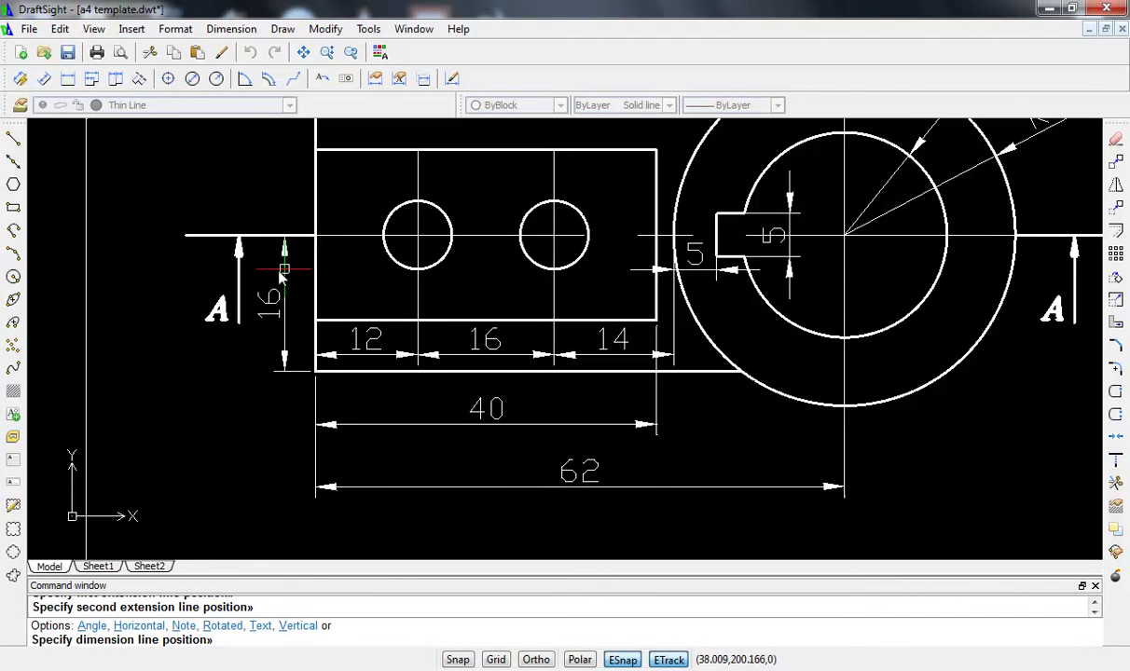
{"action": "left_click", "coordinate": [289, 271]}
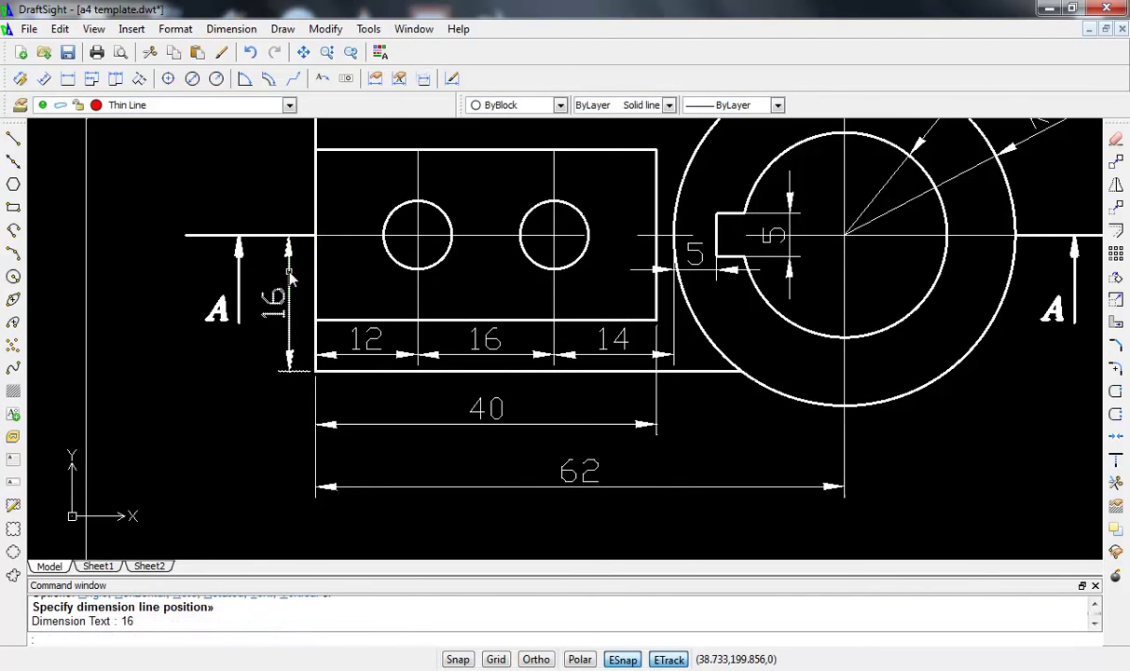
{"action": "middle_click_drag", "start_coordinate": [245, 175], "coordinate": [249, 256]}
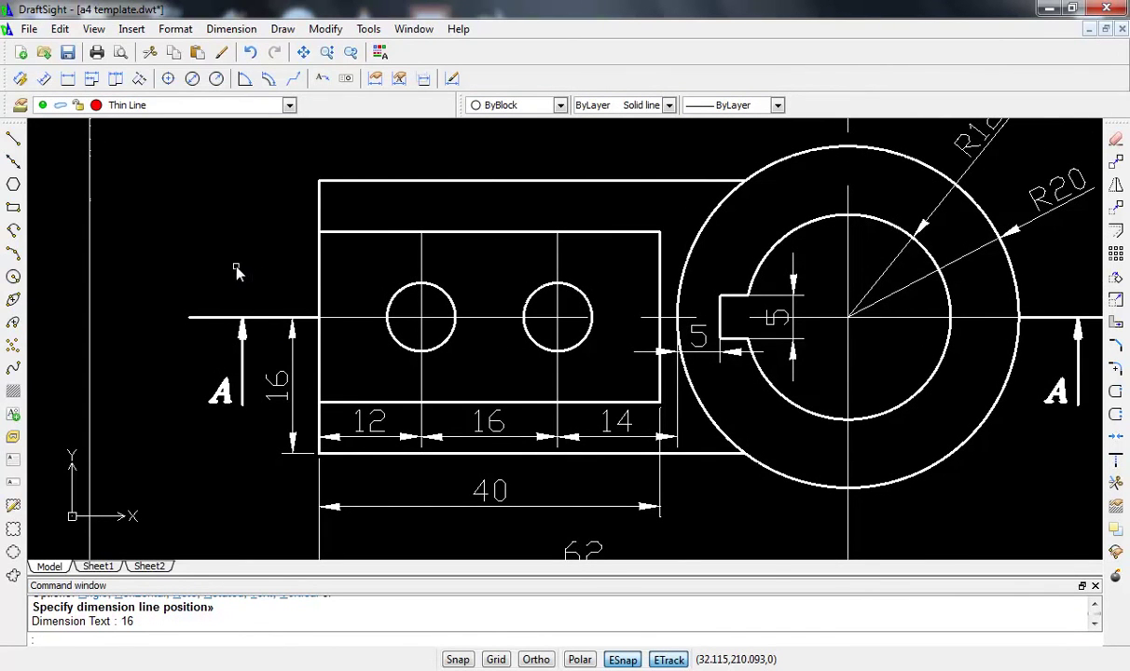
- Stack vertical 10 and 6 dimensions above the 16 along the left edge
{"action": "left_click", "coordinate": [67, 78]}
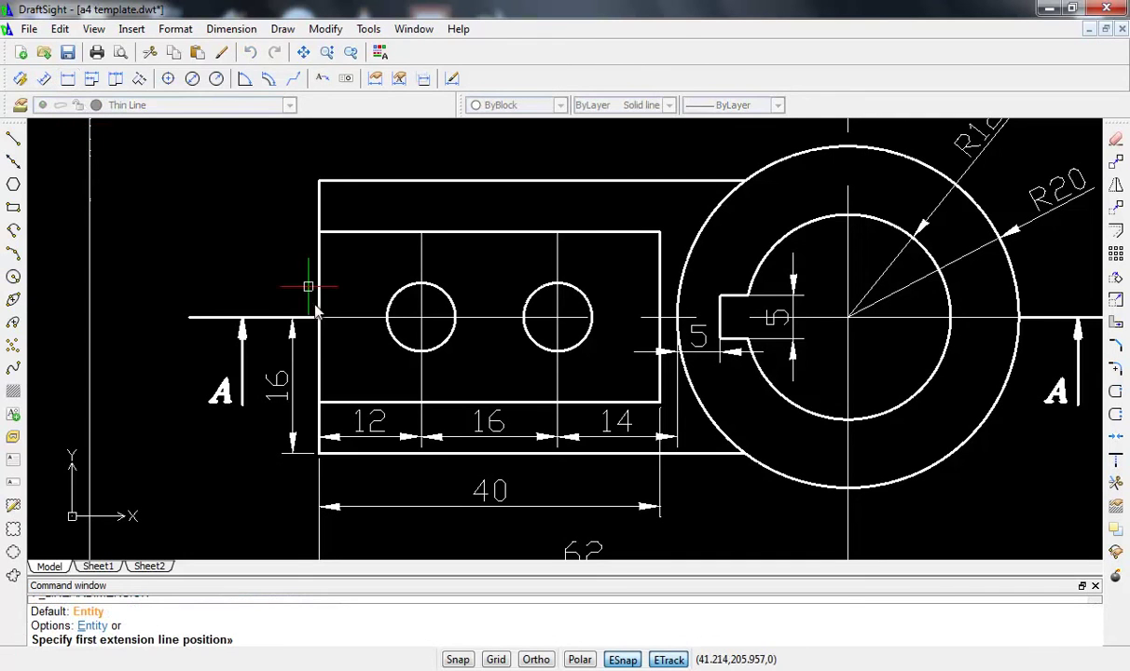
{"action": "left_click", "coordinate": [320, 319]}
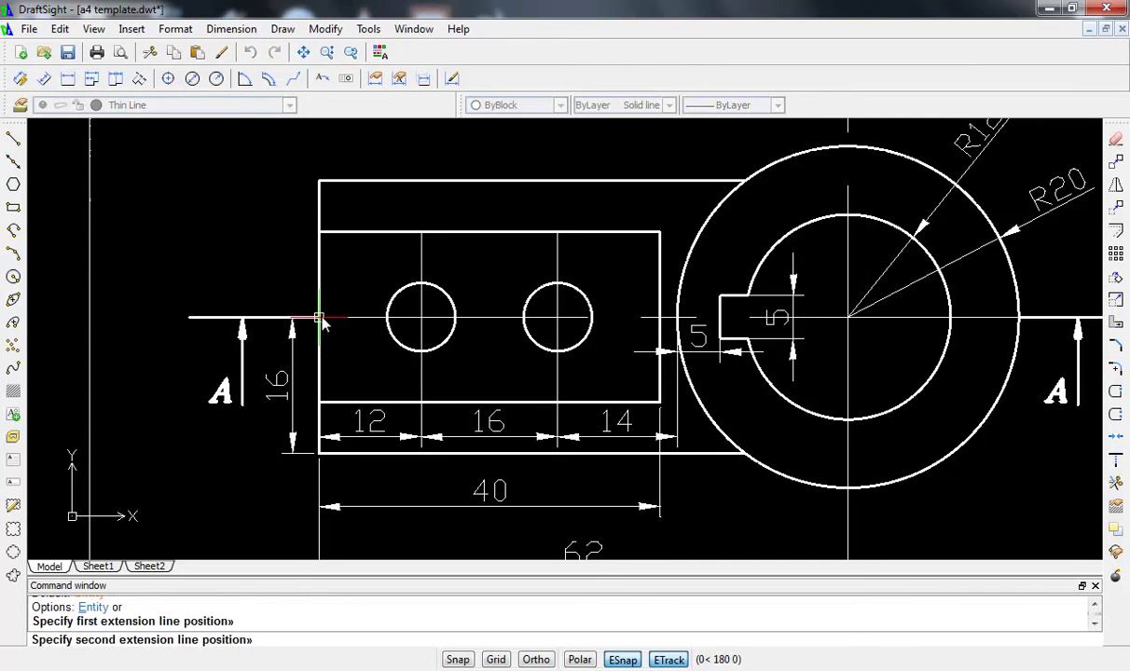
{"action": "left_click", "coordinate": [320, 232]}
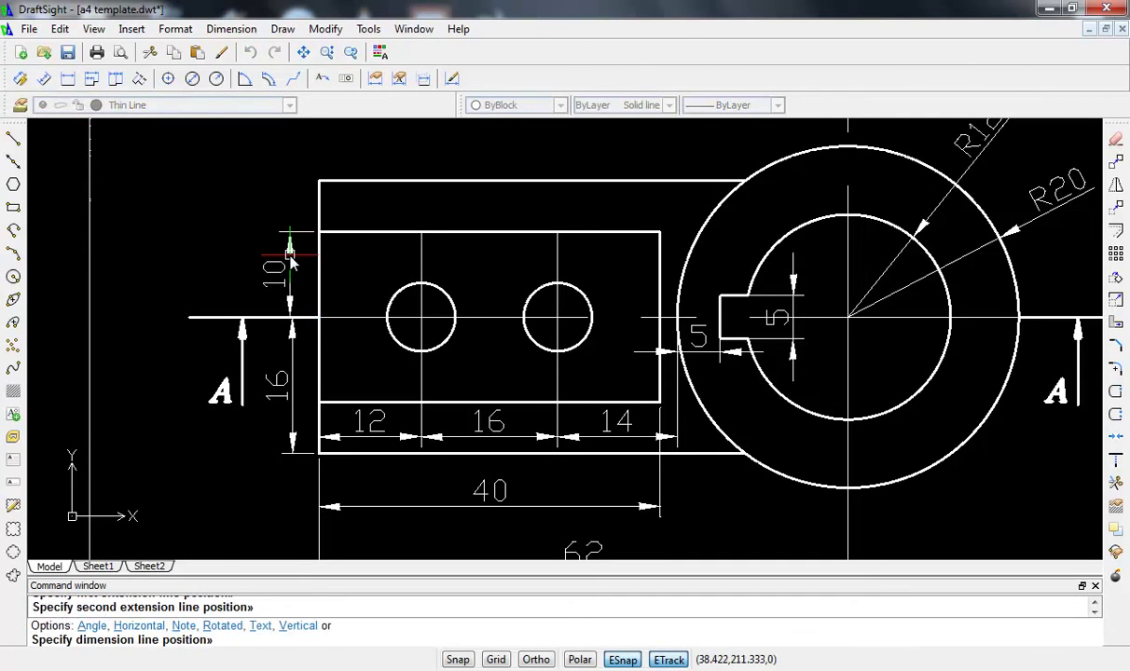
{"action": "left_click", "coordinate": [292, 320]}
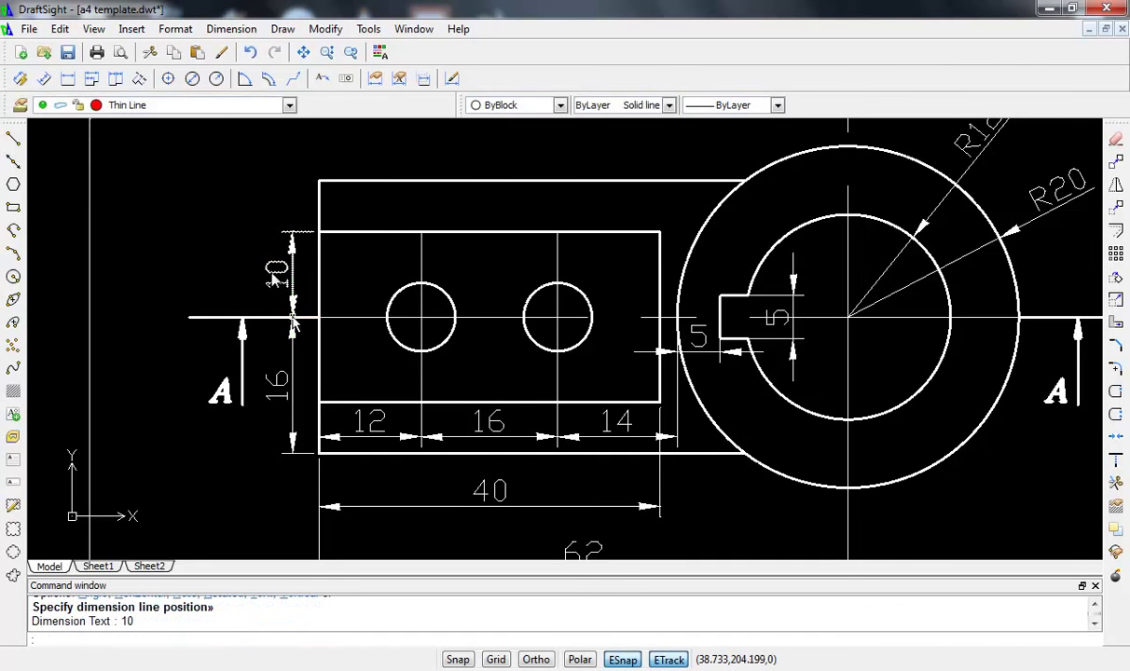
{"action": "left_click", "coordinate": [67, 79]}
{"action": "left_click", "coordinate": [320, 233]}
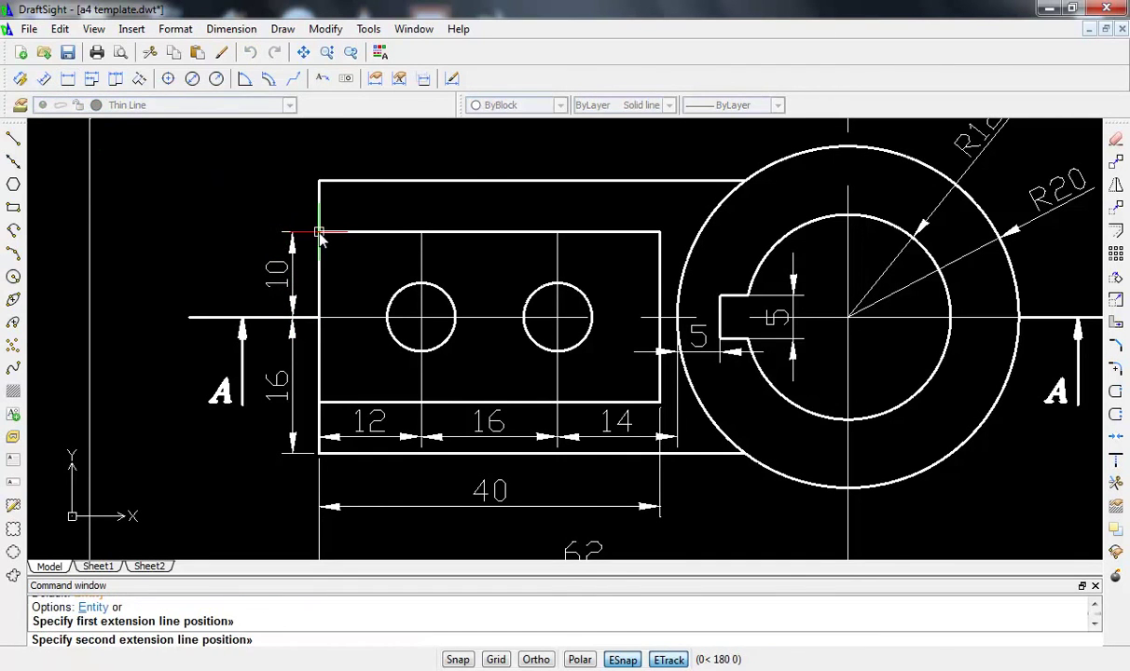
{"action": "left_click", "coordinate": [320, 182]}
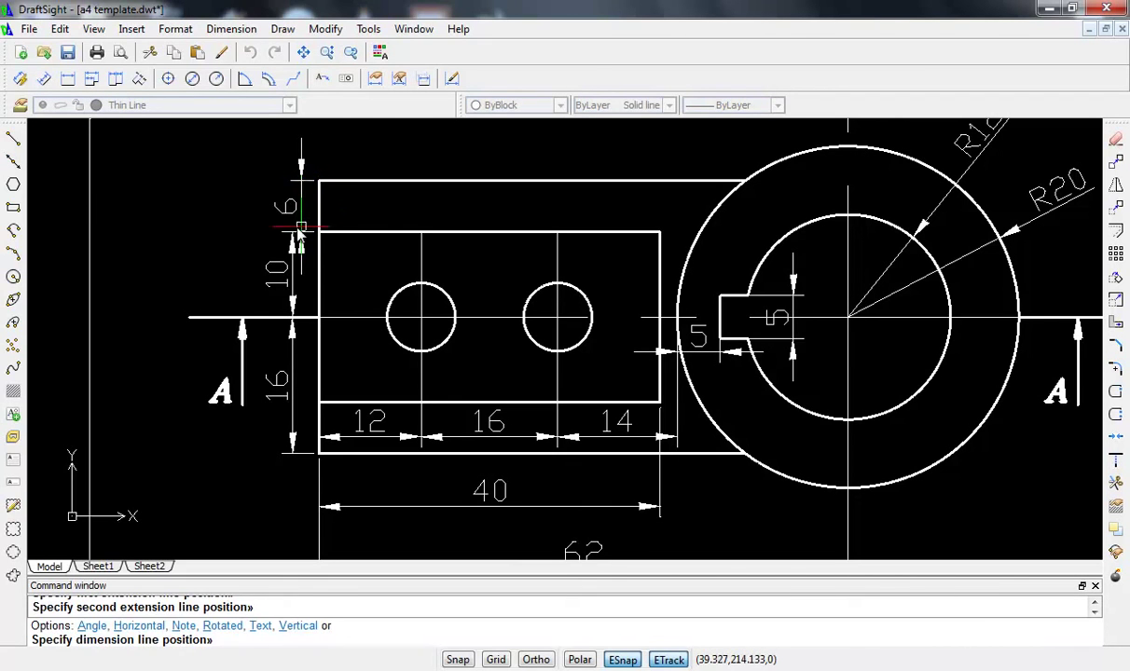
{"action": "left_click", "coordinate": [293, 233]}
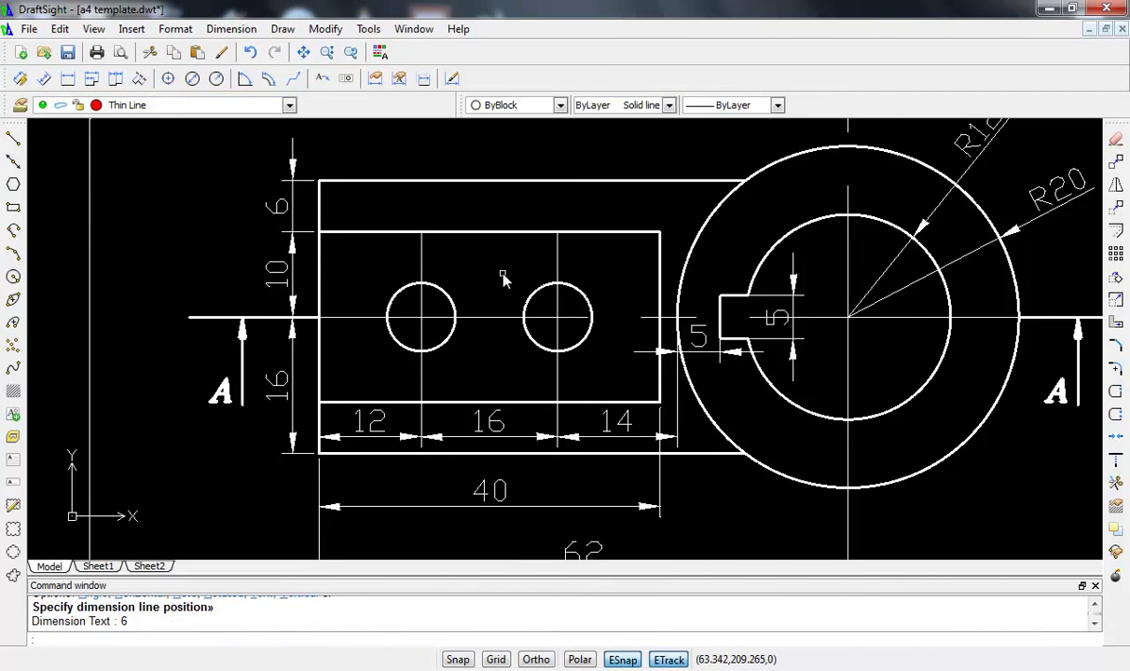
- Place R4 radius labels on the left hole (above) and the right hole (below)
{"action": "left_click", "coordinate": [216, 78]}
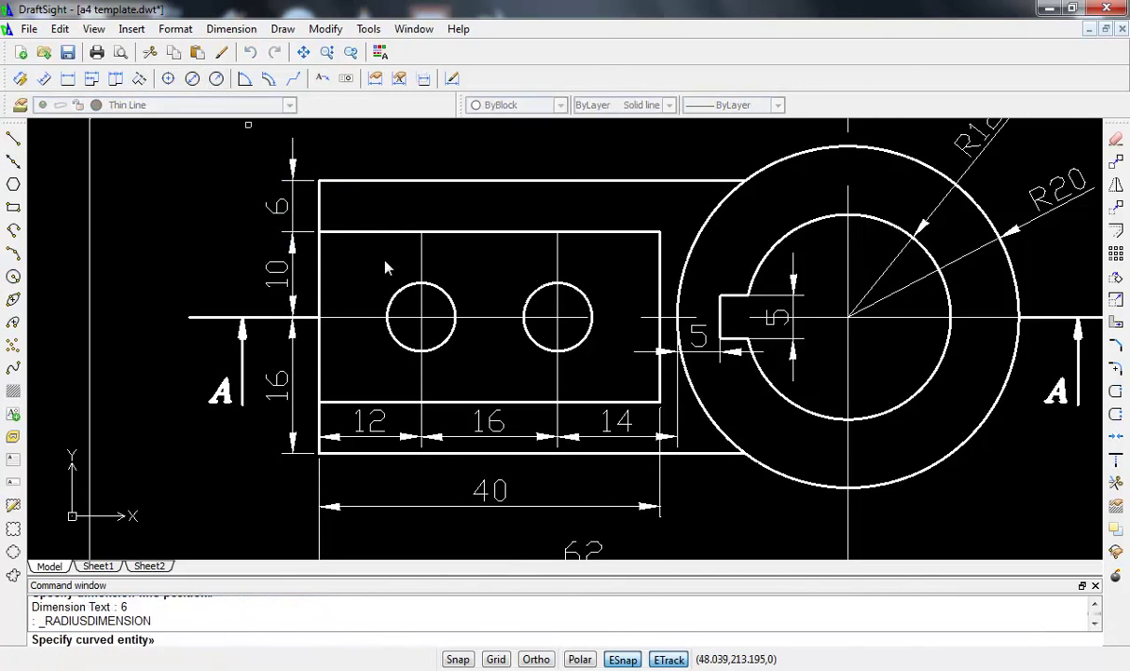
{"action": "left_click", "coordinate": [440, 288]}
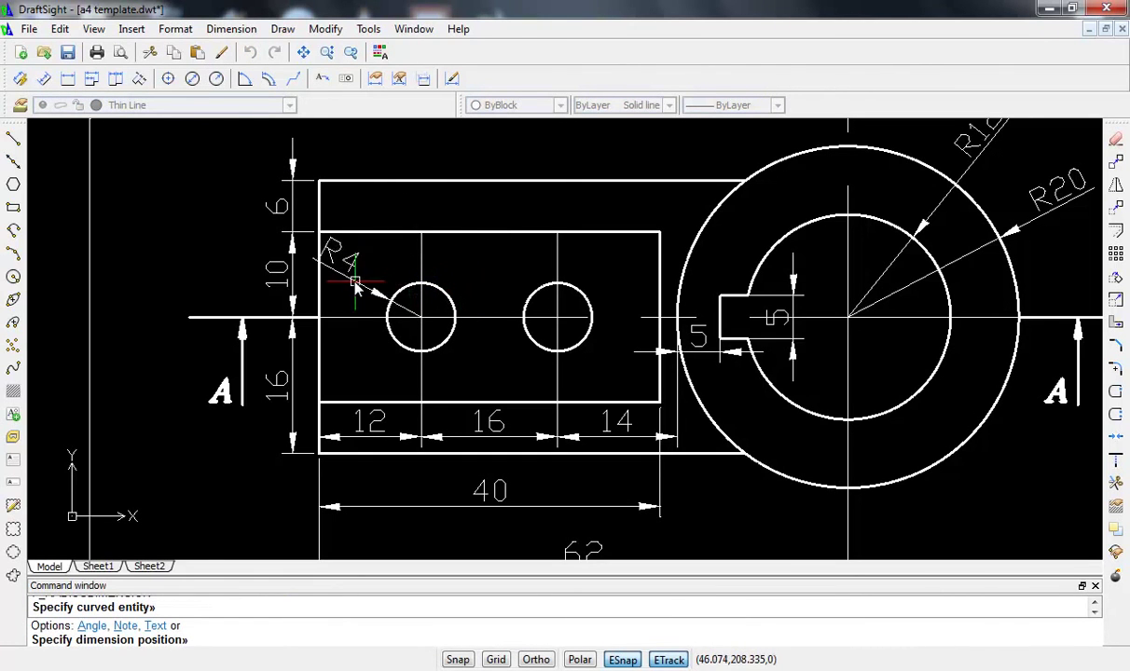
{"action": "left_click", "coordinate": [469, 295]}
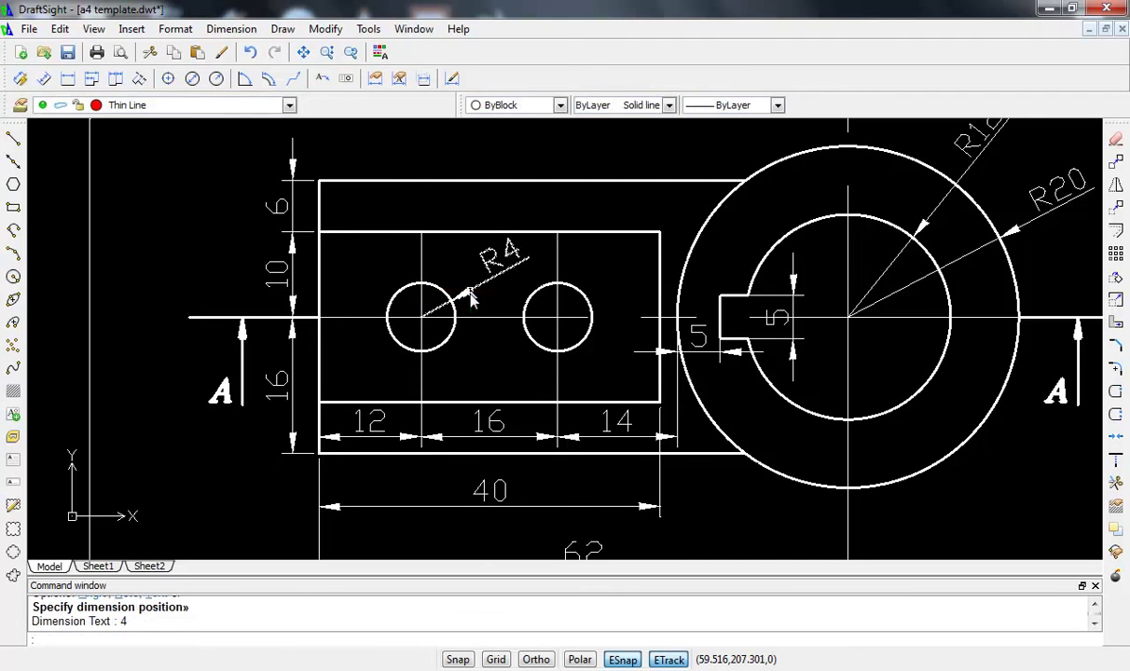
{"action": "left_click", "coordinate": [225, 81]}
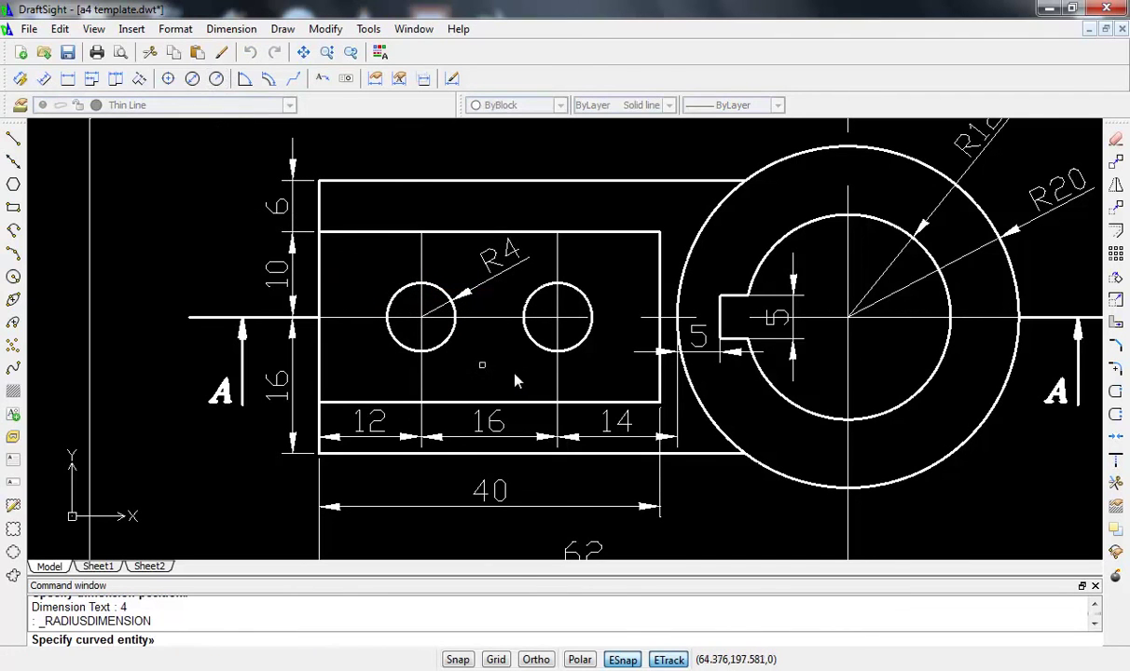
{"action": "left_click", "coordinate": [533, 340]}
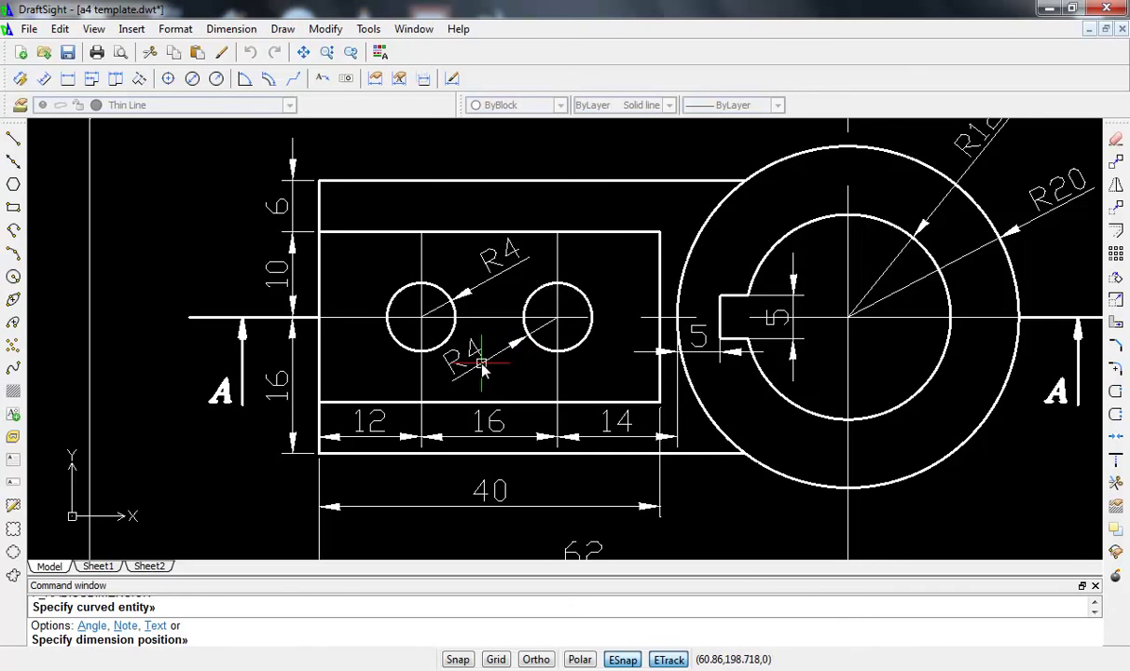
{"action": "left_click", "coordinate": [492, 368]}
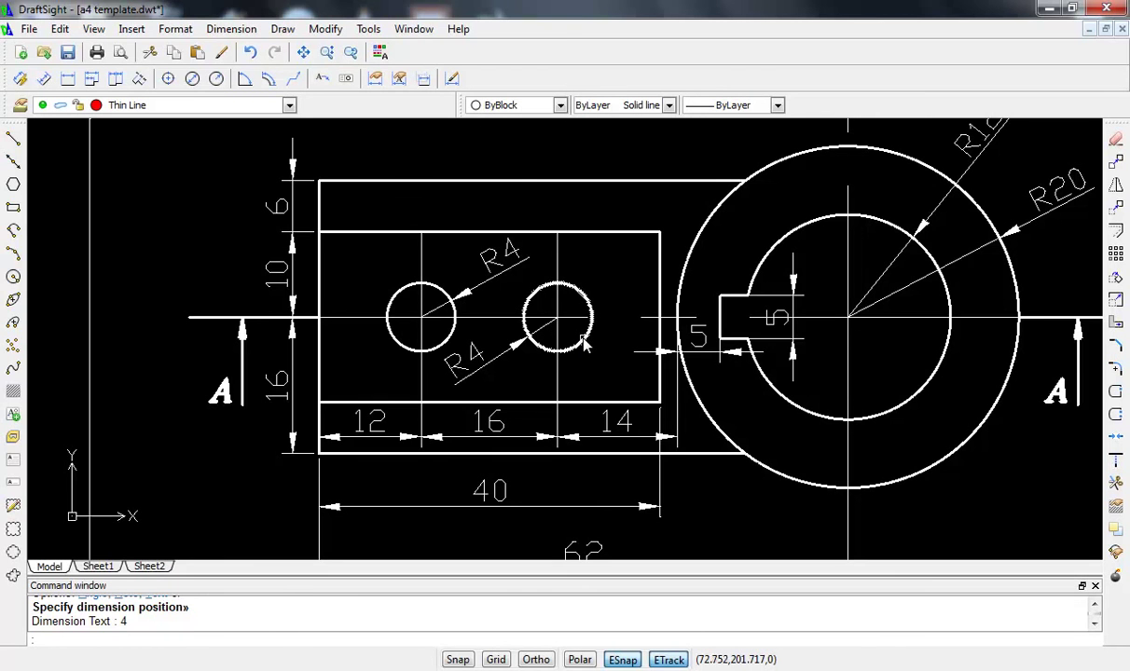
- Dimension the lower hatched strip's height as a vertical 7 left of the section
{"action": "scroll", "coordinate": [583, 345], "scroll_direction": "down", "scroll_amount": 2}
{"action": "scroll", "coordinate": [578, 346], "scroll_direction": "down", "scroll_amount": 1}
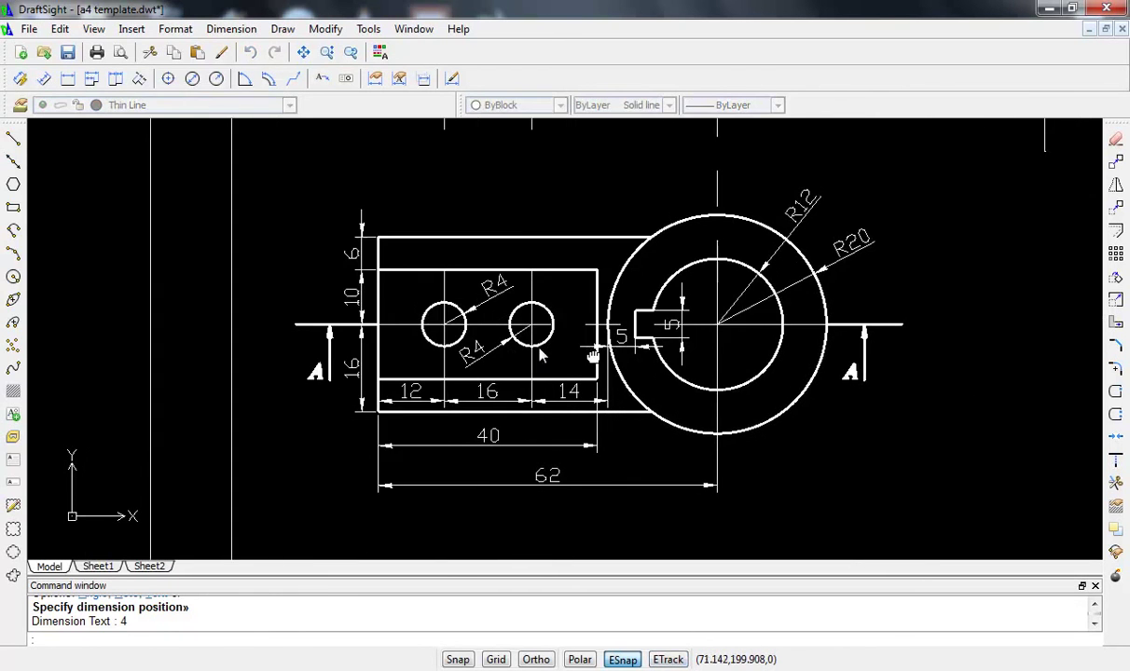
{"action": "middle_click_drag", "start_coordinate": [578, 346], "coordinate": [522, 353]}
{"action": "left_click", "coordinate": [524, 349]}
{"action": "scroll", "coordinate": [601, 284], "scroll_direction": "down", "scroll_amount": 1}
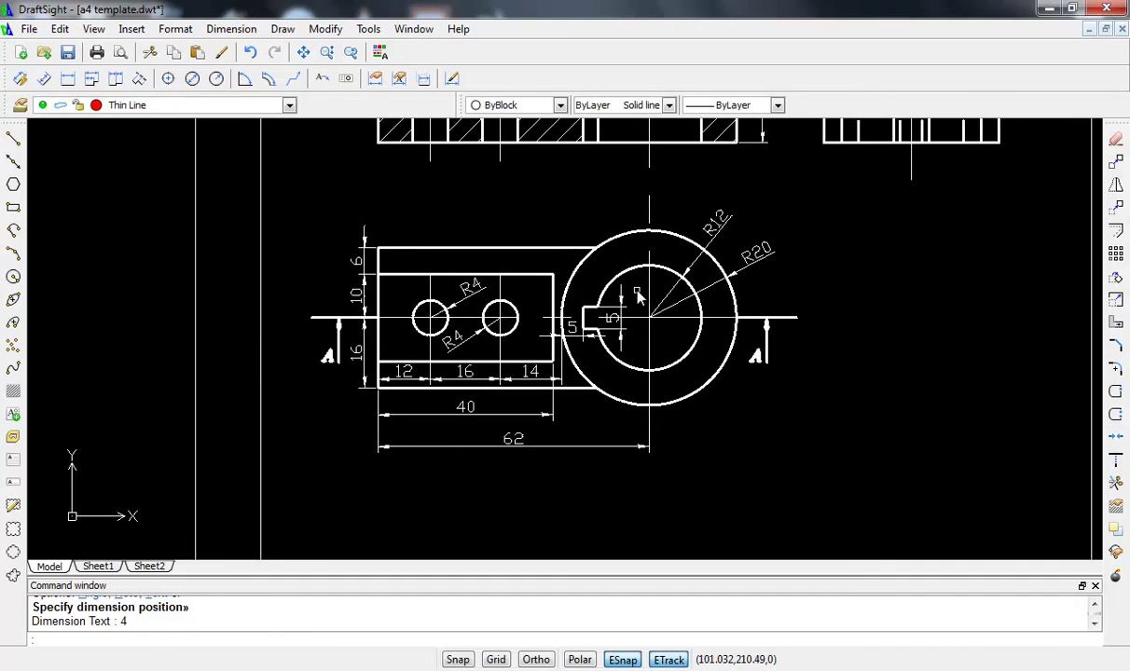
{"action": "scroll", "coordinate": [603, 274], "scroll_direction": "up", "scroll_amount": 1}
{"action": "scroll", "coordinate": [630, 298], "scroll_direction": "down", "scroll_amount": 1}
{"action": "middle_click_drag", "start_coordinate": [629, 299], "coordinate": [616, 422]}
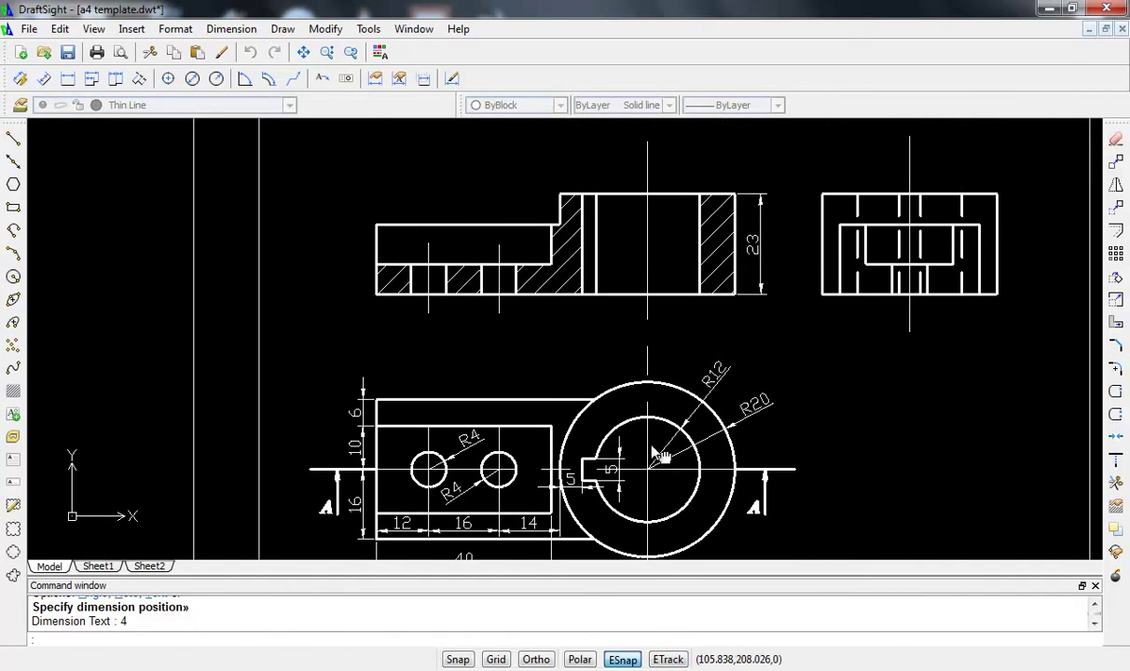
{"action": "scroll", "coordinate": [352, 313], "scroll_direction": "up", "scroll_amount": 2}
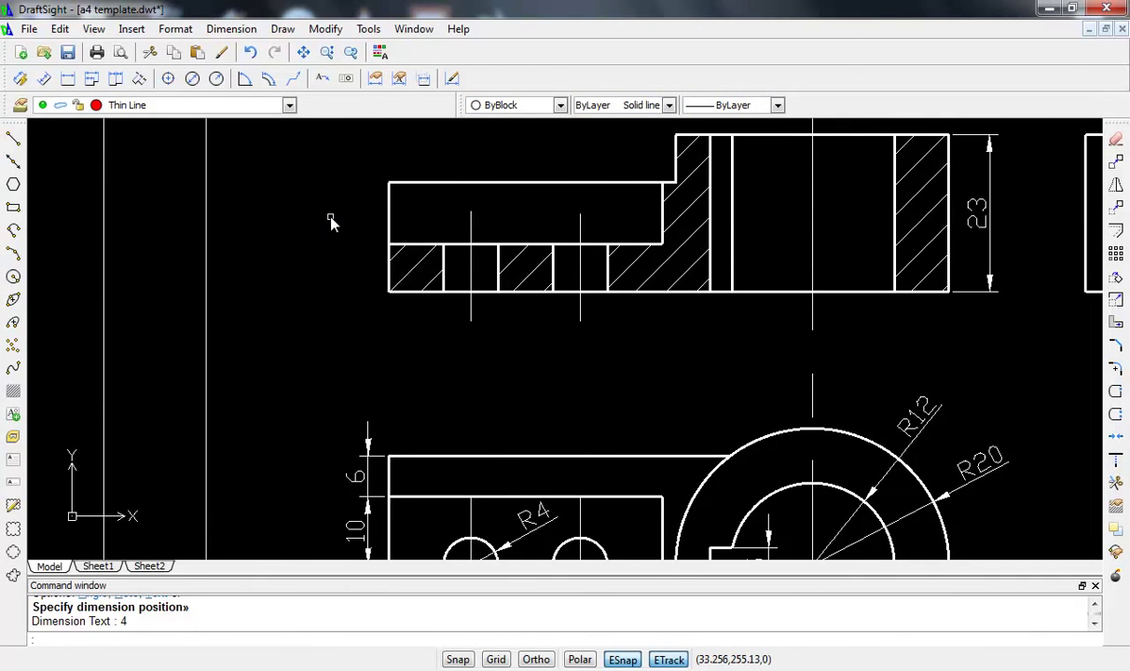
{"action": "left_click", "coordinate": [69, 79]}
{"action": "scroll", "coordinate": [371, 291], "scroll_direction": "up", "scroll_amount": 2}
{"action": "scroll", "coordinate": [384, 285], "scroll_direction": "up", "scroll_amount": 1}
{"action": "scroll", "coordinate": [410, 299], "scroll_direction": "up", "scroll_amount": 5}
{"action": "scroll", "coordinate": [419, 301], "scroll_direction": "up", "scroll_amount": 4}
{"action": "left_click", "coordinate": [447, 298]}
{"action": "scroll", "coordinate": [397, 295], "scroll_direction": "down", "scroll_amount": 5}
{"action": "mouse_move", "coordinate": [389, 269]}
{"action": "middle_mouse_down"}
{"action": "mouse_move", "coordinate": [415, 416]}
{"action": "mouse_move", "coordinate": [405, 512]}
{"action": "middle_mouse_up"}
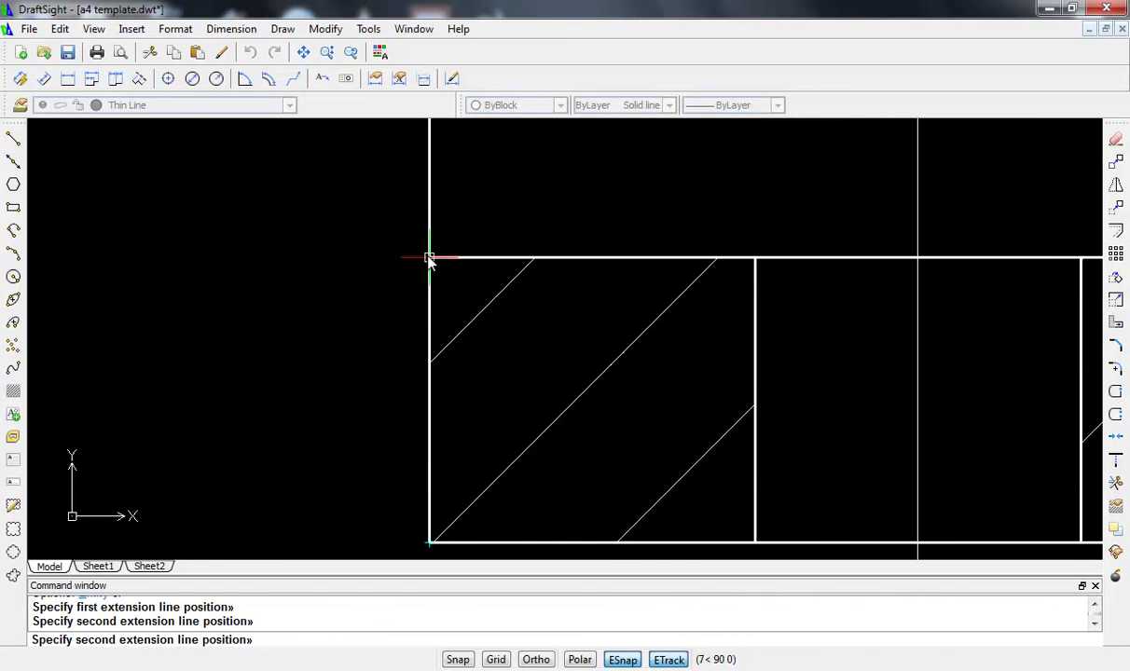
{"action": "left_click", "coordinate": [430, 257]}
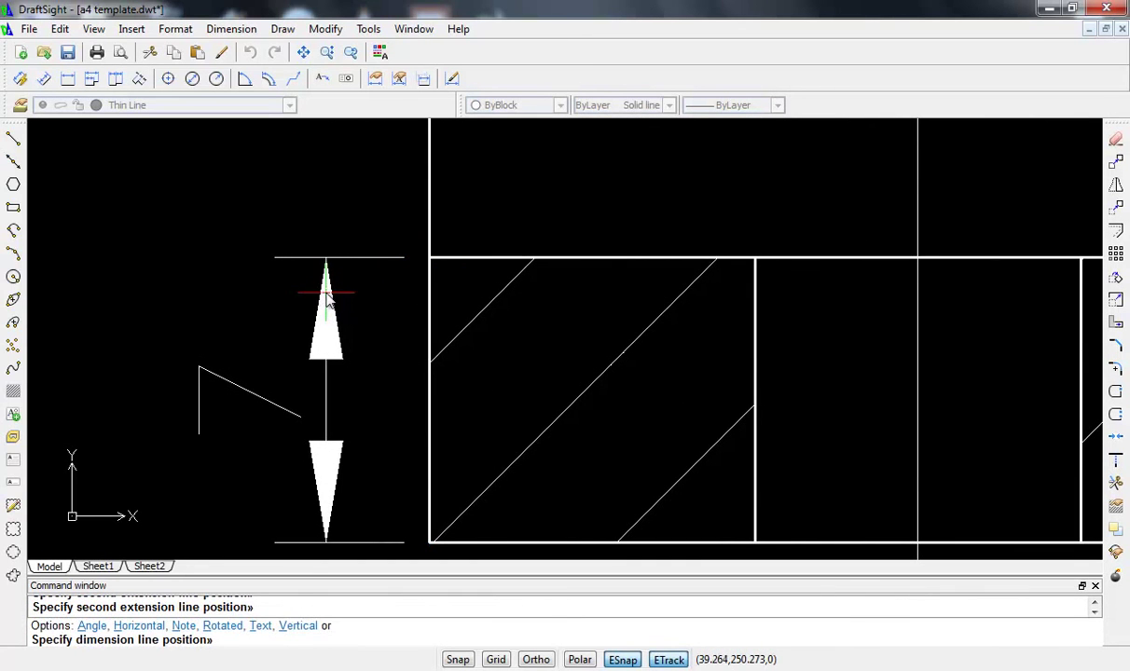
{"action": "left_click", "coordinate": [328, 290]}
- Add a continued vertical 9 for the upper step, stacked above the 7
{"action": "scroll", "coordinate": [379, 254], "scroll_direction": "down", "scroll_amount": 2}
{"action": "scroll", "coordinate": [379, 252], "scroll_direction": "down", "scroll_amount": 1}
{"action": "scroll", "coordinate": [365, 220], "scroll_direction": "down", "scroll_amount": 1}
{"action": "middle_click_drag", "start_coordinate": [364, 220], "coordinate": [371, 297]}
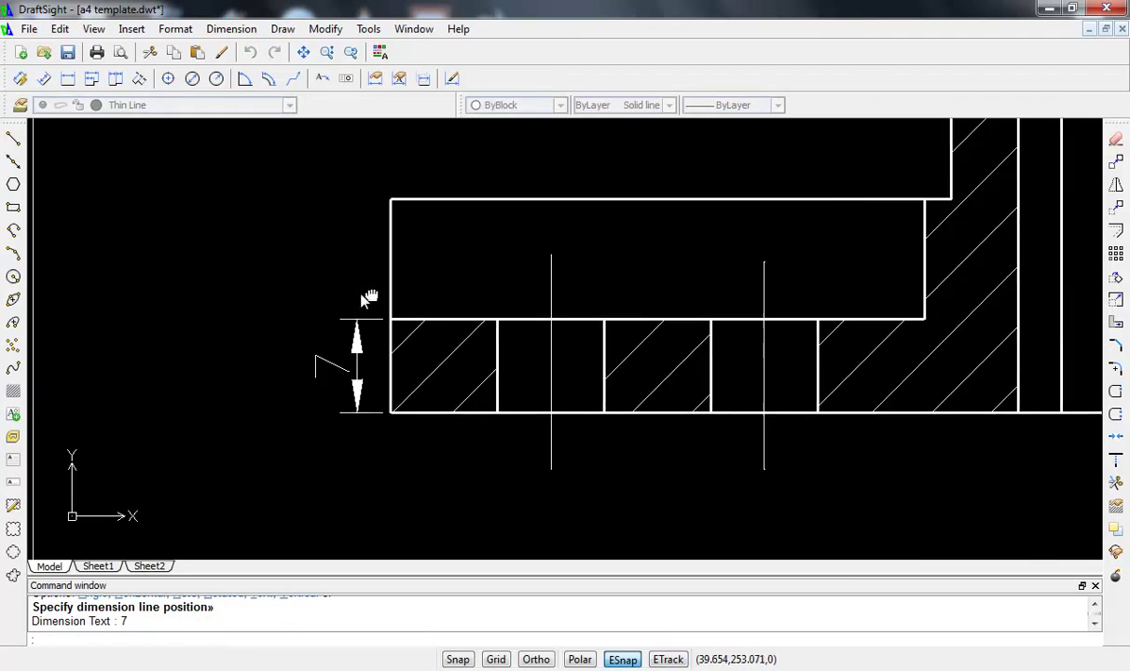
{"action": "scroll", "coordinate": [371, 298], "scroll_direction": "down", "scroll_amount": 1}
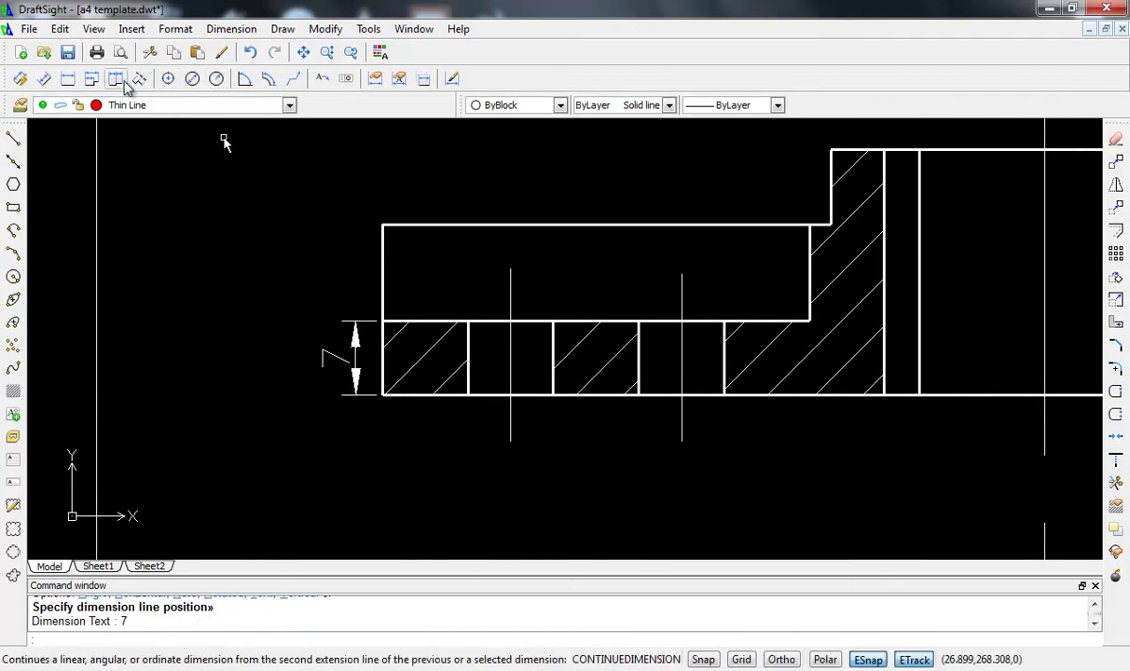
{"action": "left_click", "coordinate": [20, 79]}
{"action": "scroll", "coordinate": [322, 312], "scroll_direction": "up", "scroll_amount": 2}
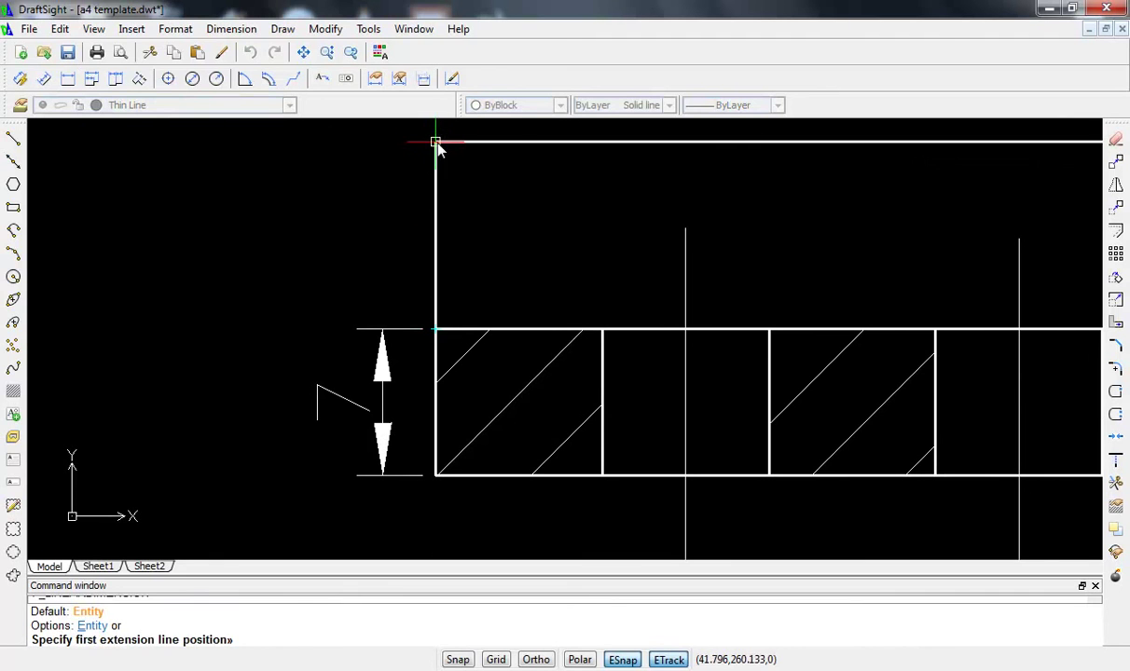
{"action": "left_click", "coordinate": [435, 143]}
{"action": "left_click", "coordinate": [435, 330]}
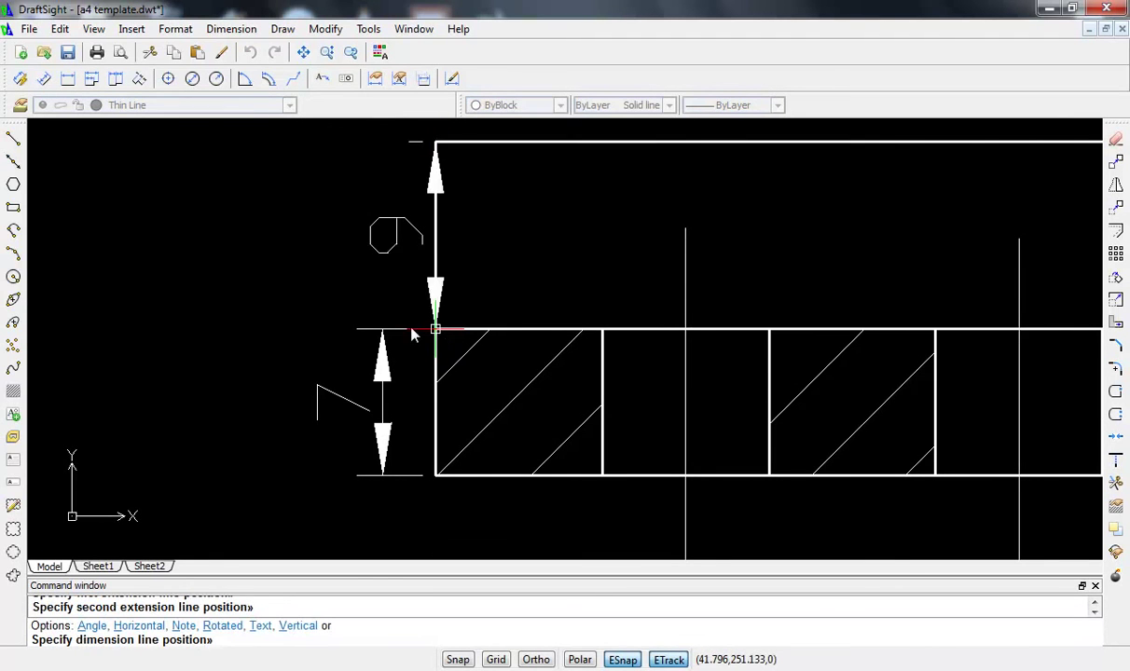
{"action": "left_click", "coordinate": [383, 331]}
{"action": "scroll", "coordinate": [418, 323], "scroll_direction": "down", "scroll_amount": 3}
{"action": "scroll", "coordinate": [462, 326], "scroll_direction": "down", "scroll_amount": 1}
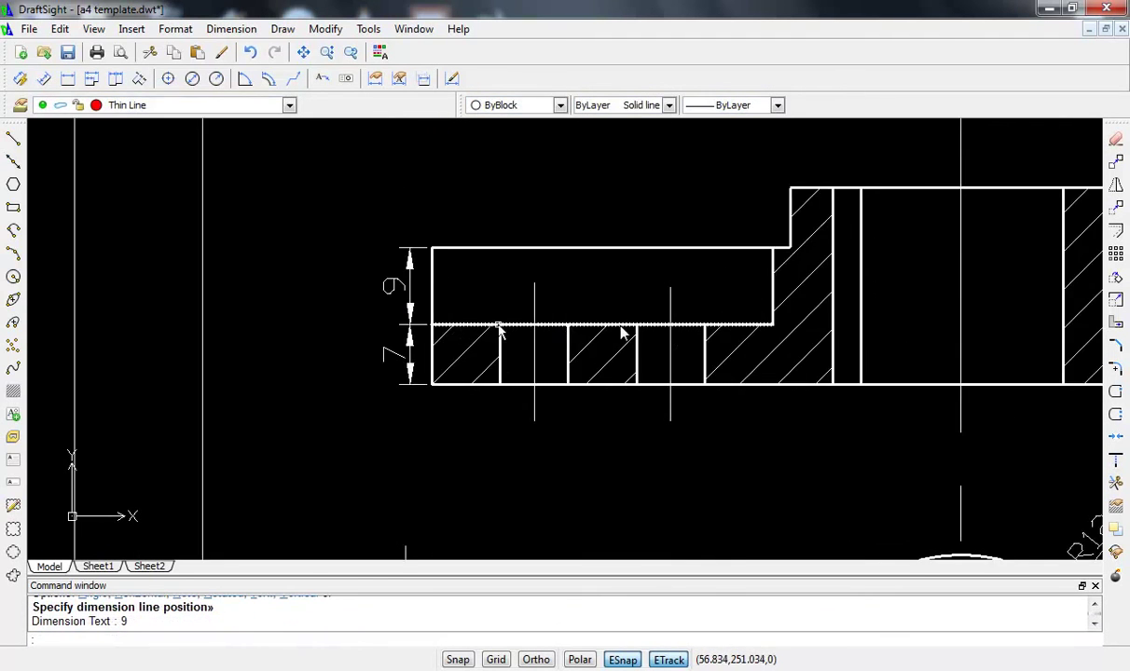
{"action": "mouse_move", "coordinate": [669, 336]}
{"action": "middle_mouse_down"}
{"action": "mouse_move", "coordinate": [533, 322]}
{"action": "mouse_move", "coordinate": [532, 253]}
{"action": "middle_mouse_up"}
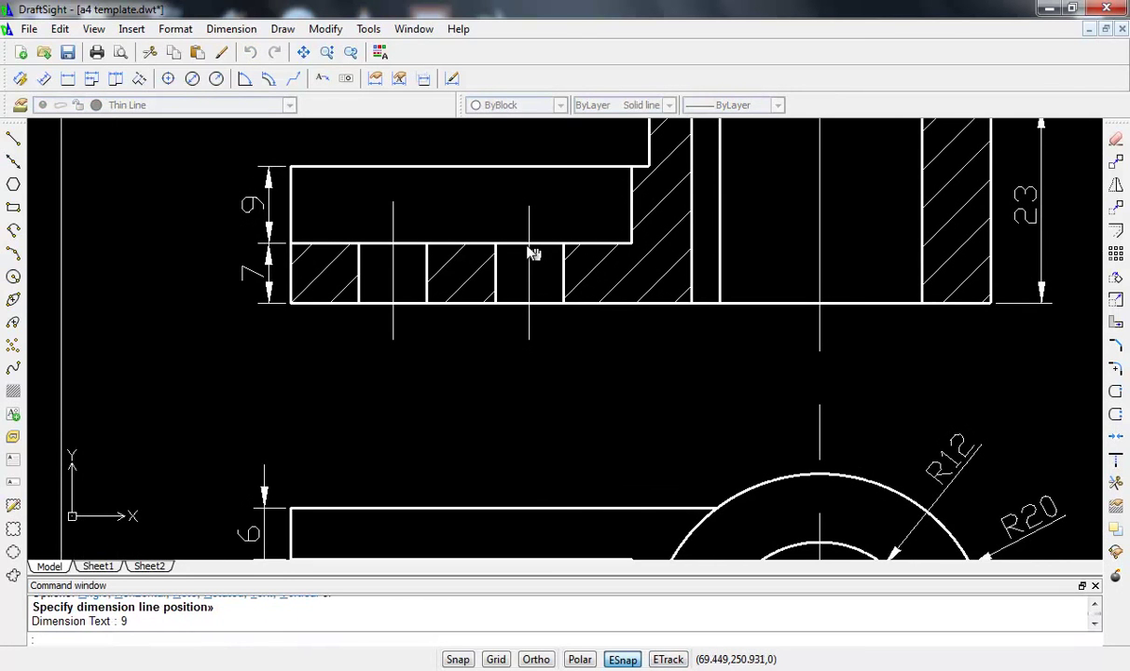
{"action": "scroll", "coordinate": [636, 262], "scroll_direction": "down", "scroll_amount": 2}
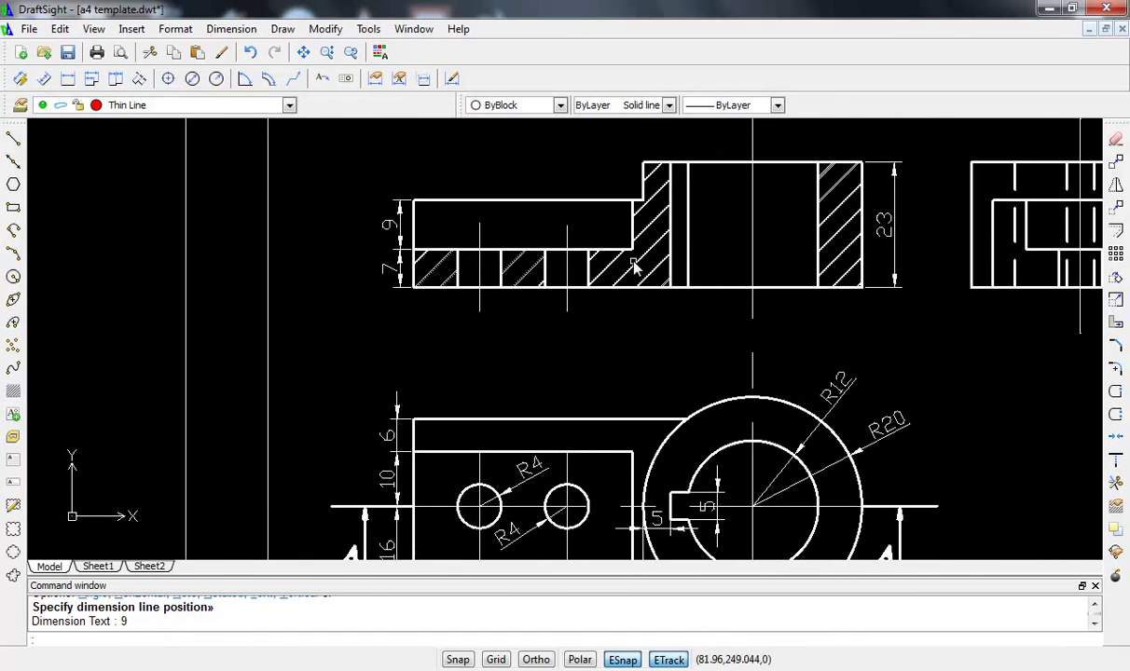
{"action": "middle_click_drag", "start_coordinate": [841, 320], "coordinate": [574, 342]}
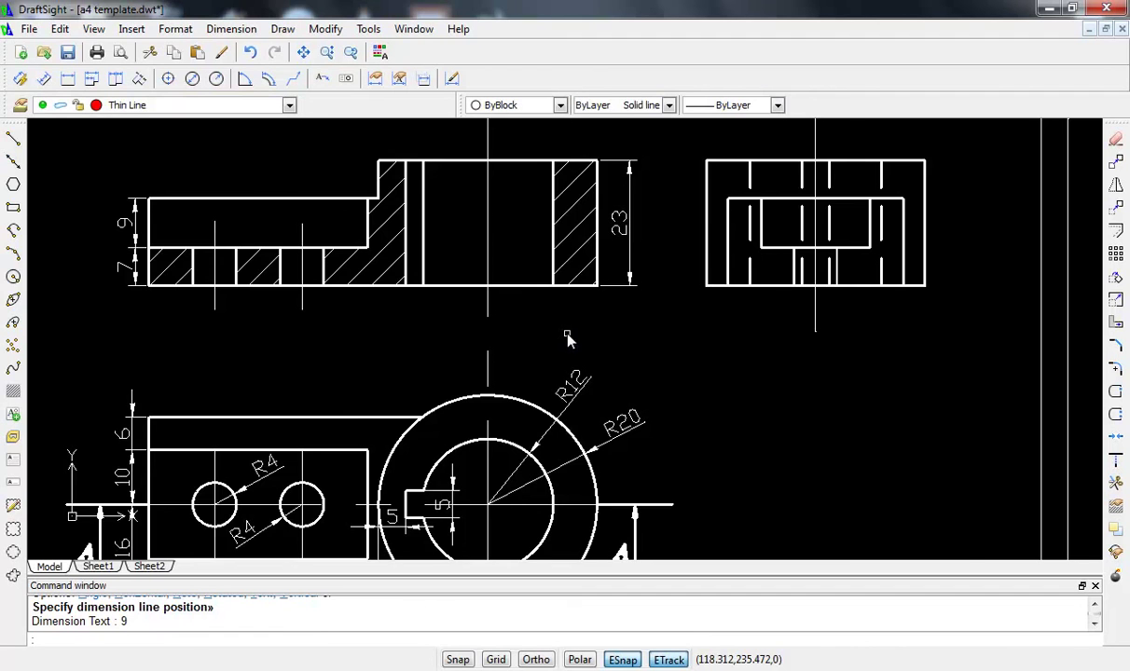
{"action": "scroll", "coordinate": [568, 338], "scroll_direction": "down", "scroll_amount": 2}
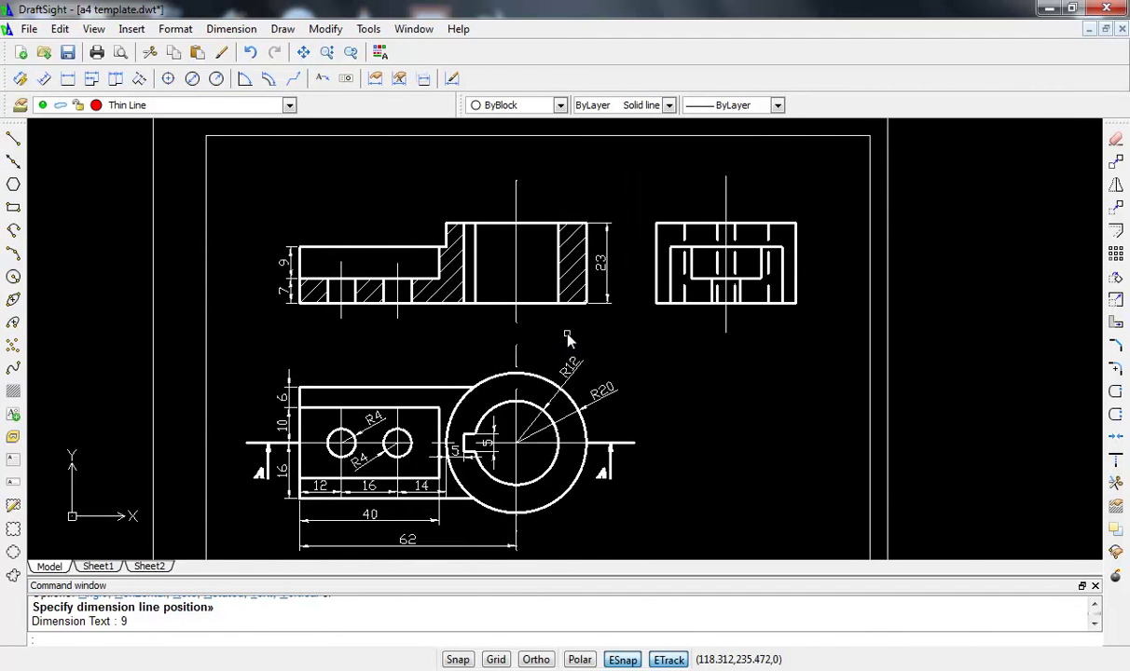
{"action": "scroll", "coordinate": [555, 337], "scroll_direction": "up", "scroll_amount": 1}
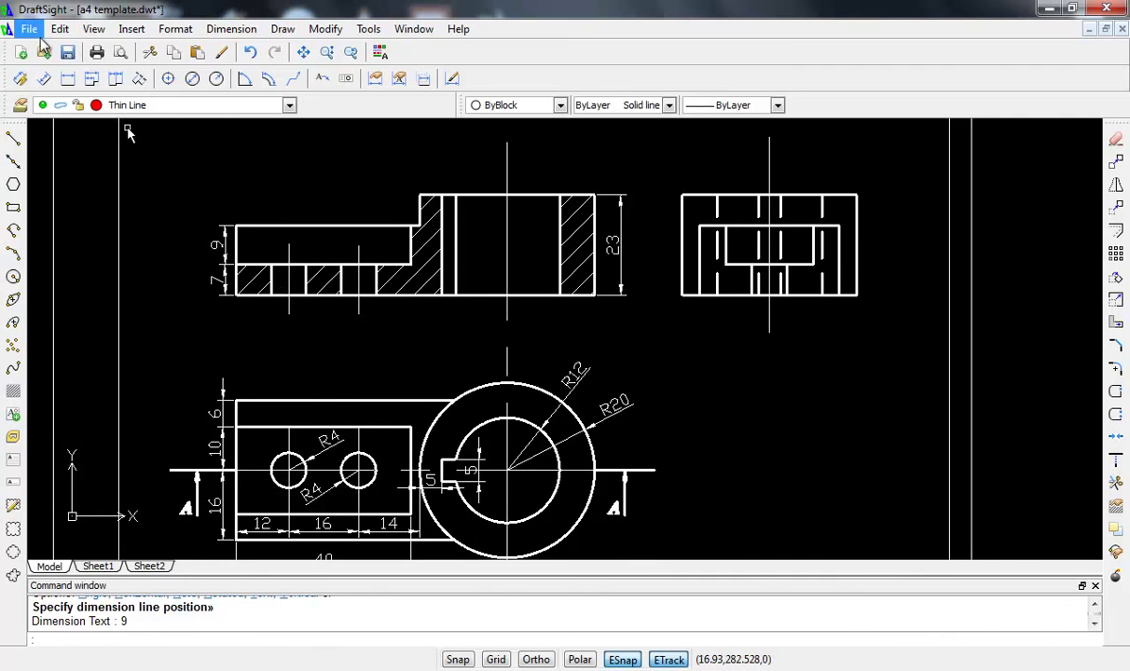
{"action": "scroll", "coordinate": [233, 261], "scroll_direction": "down", "scroll_amount": 2}
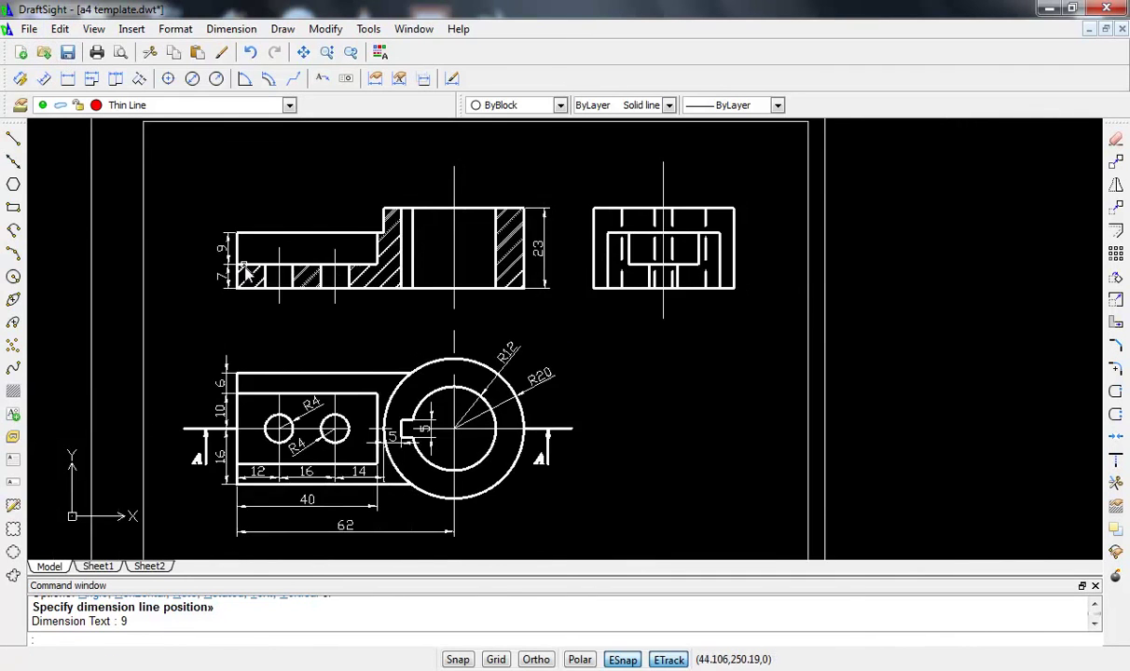